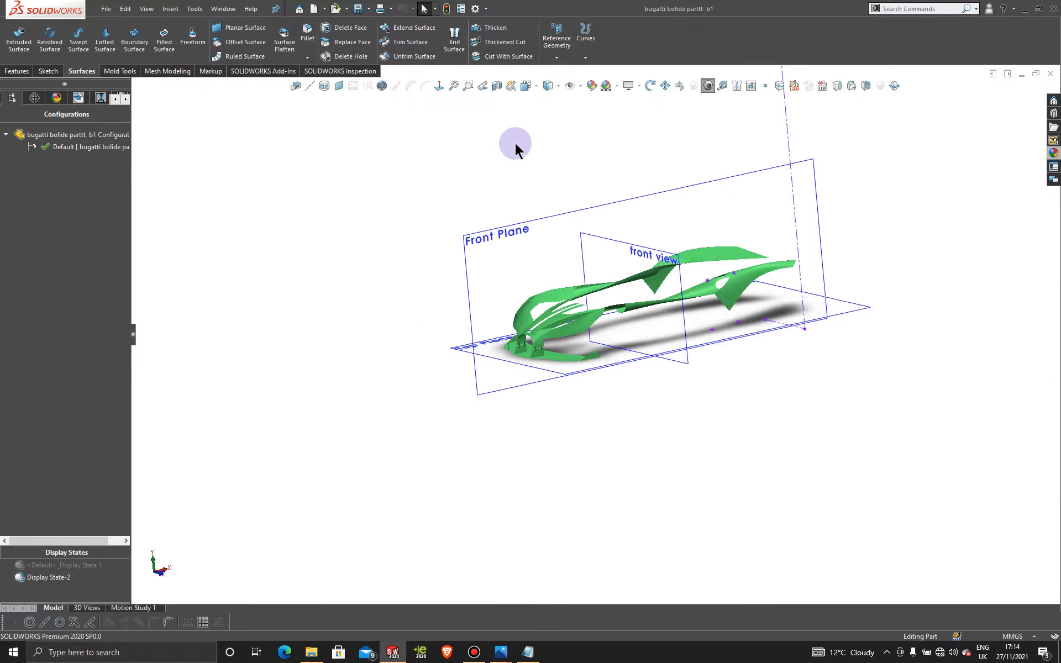
# Examine the car body's front end, including the splitter and its upright side fin, up close.
pyautogui.scroll(-2, 515, 144)
pyautogui.scroll(1, 584, 222)
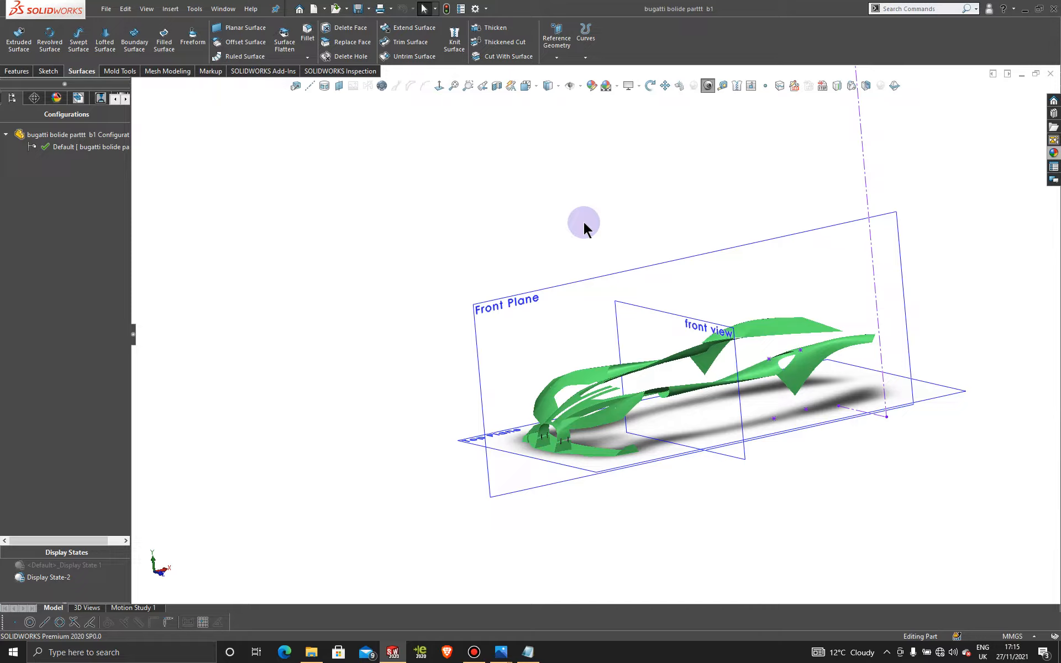
pyautogui.moveTo(551, 242)
pyautogui.mouseDown(button='middle')
pyautogui.moveTo(549, 182)
pyautogui.moveTo(525, 208)
pyautogui.moveTo(541, 260)
pyautogui.moveTo(526, 255)
pyautogui.moveTo(532, 241)
pyautogui.mouseUp(button='middle')
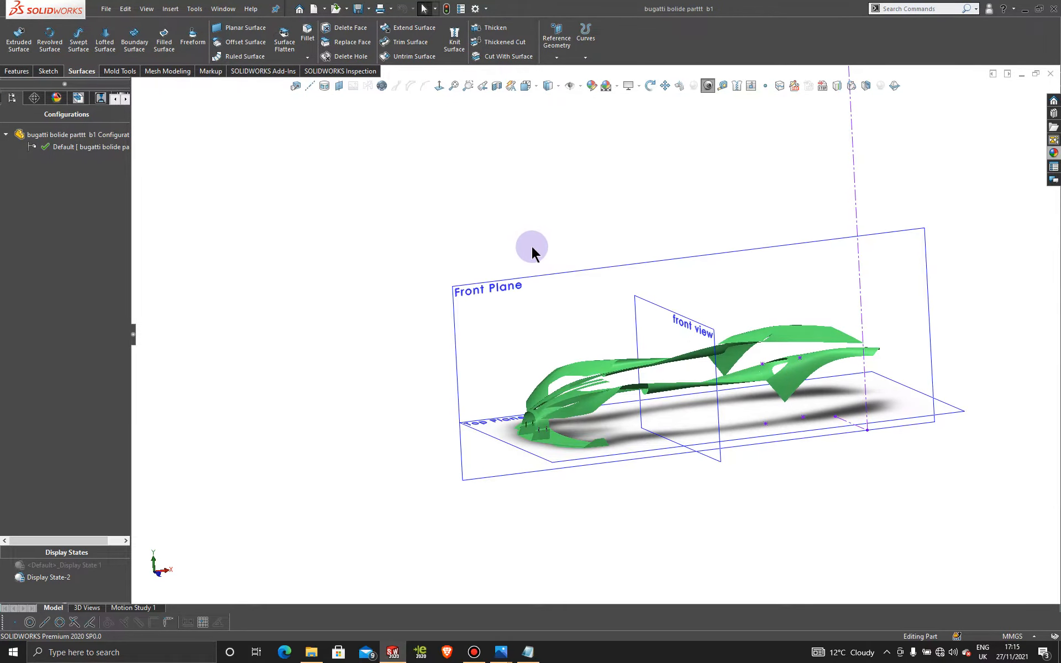
pyautogui.scroll(-2, 535, 248)
pyautogui.scroll(3, 559, 285)
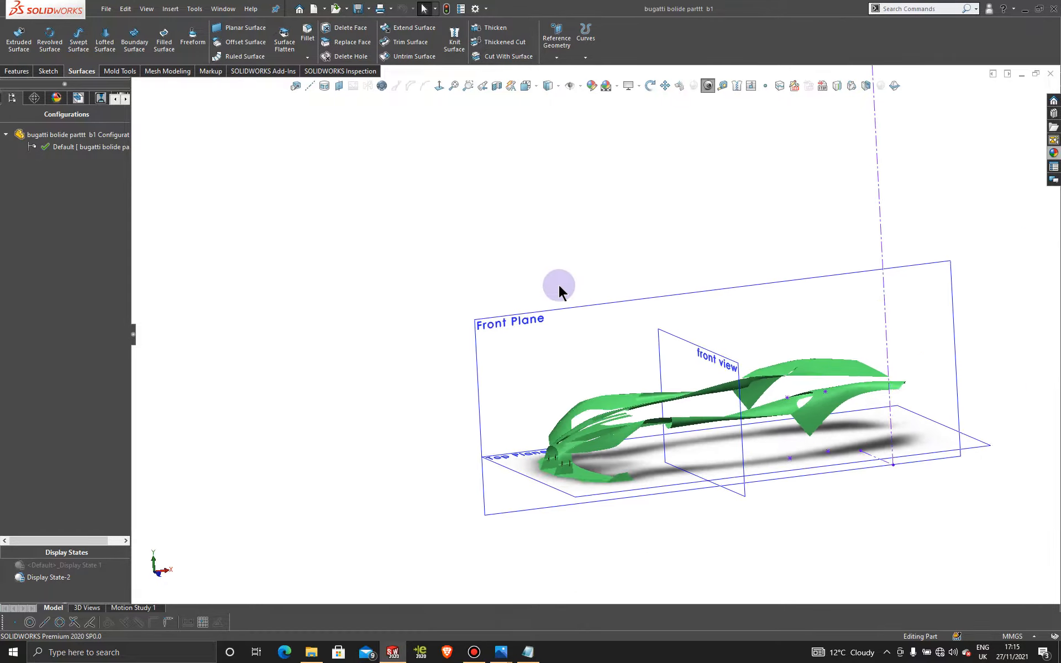
pyautogui.scroll(-1, 607, 368)
pyautogui.scroll(2, 635, 398)
pyautogui.scroll(-4, 655, 425)
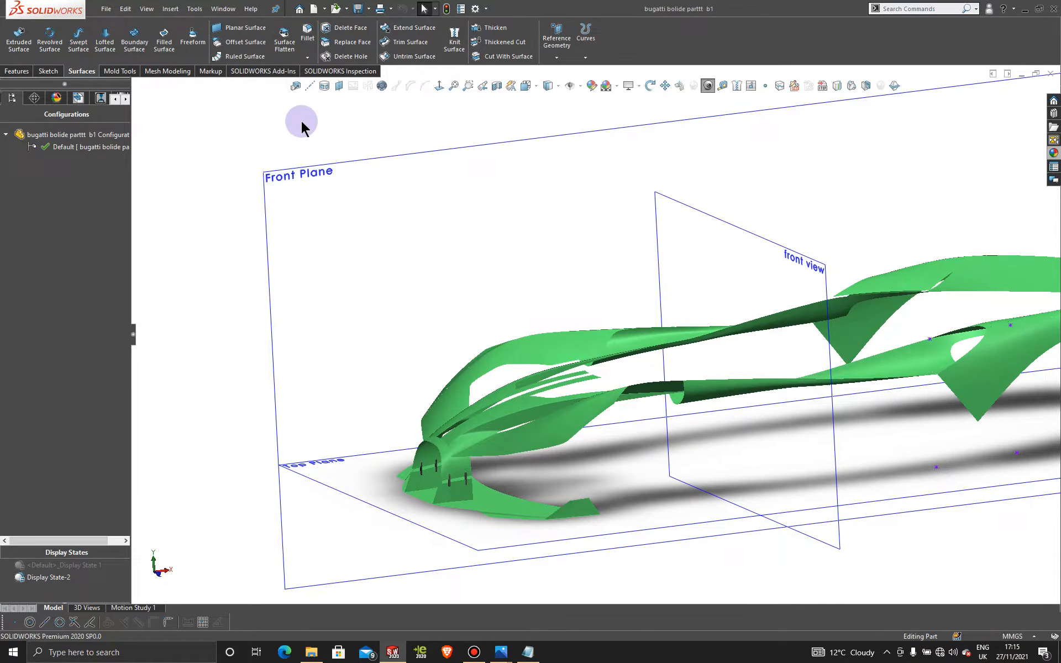
pyautogui.moveTo(486, 535)
pyautogui.mouseDown(button='middle')
pyautogui.moveTo(502, 535)
pyautogui.moveTo(501, 549)
pyautogui.moveTo(495, 525)
pyautogui.mouseUp(button='middle')
pyautogui.scroll(-4, 559, 456)
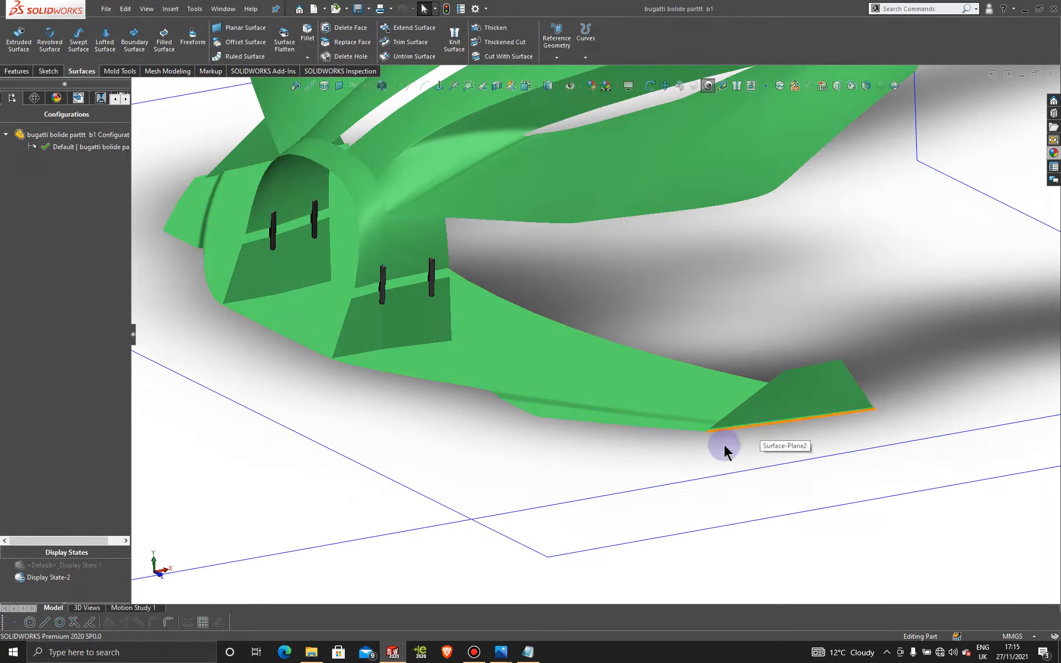
pyautogui.scroll(2, 535, 376)
pyautogui.scroll(1, 535, 376)
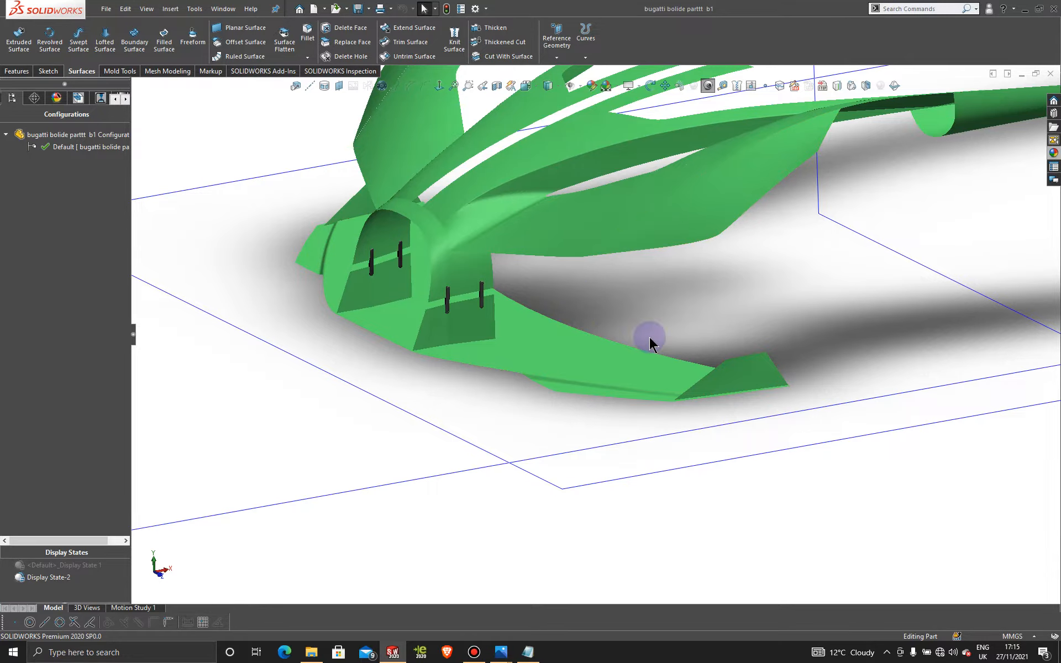
pyautogui.scroll(5, 645, 328)
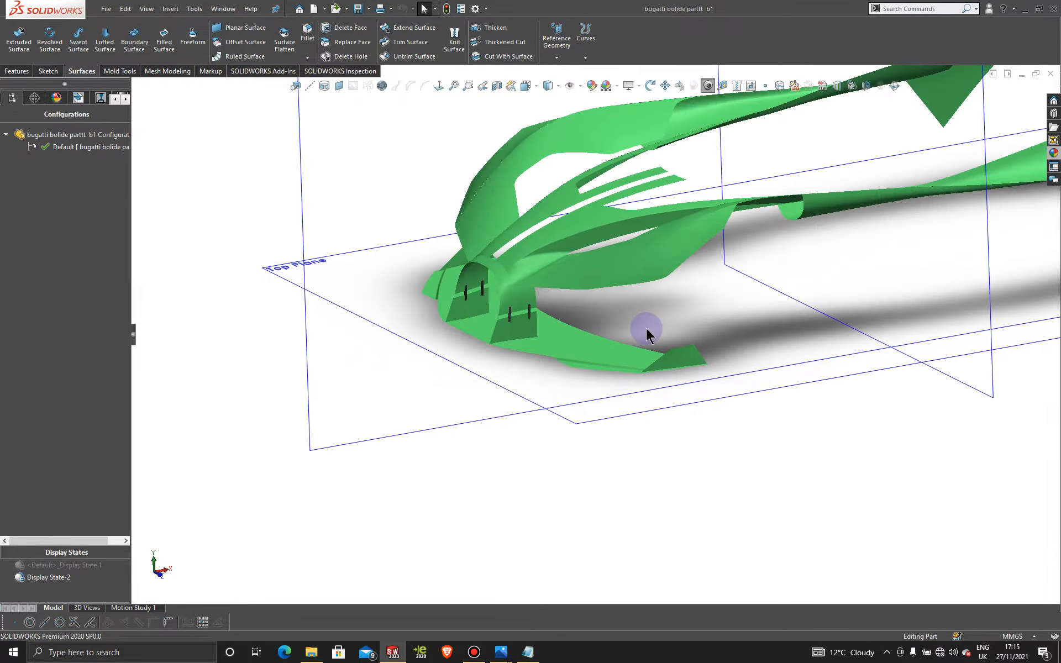
# On the Front Plane, sketch a horizontal line about 44.5 mm long across the lower part of the splitter's side fin.
pyautogui.click(448, 114)
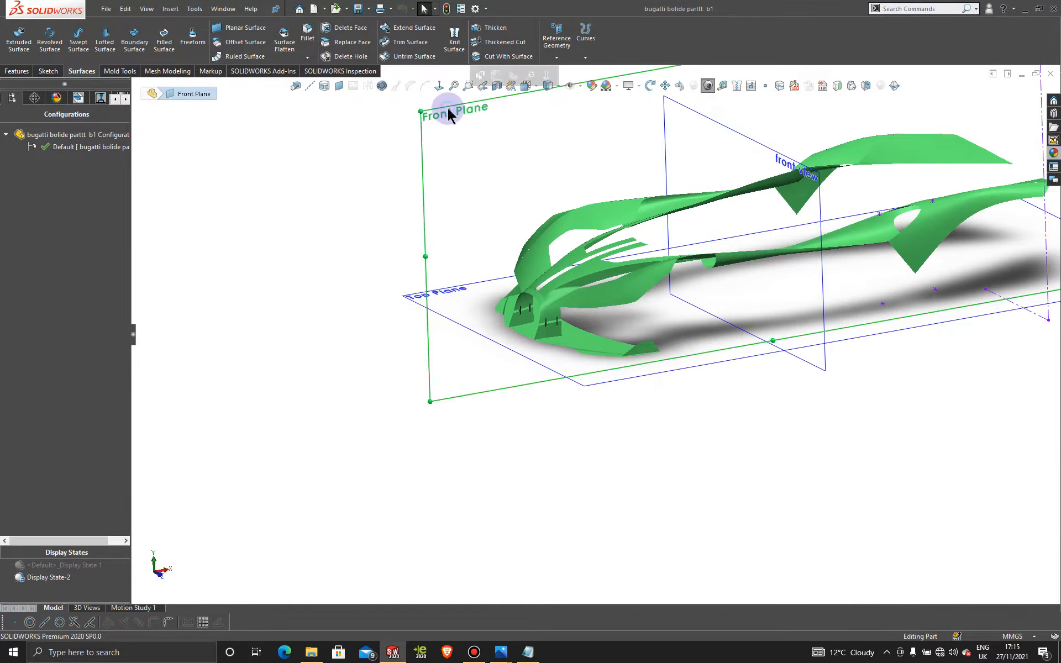
pyautogui.click(500, 77)
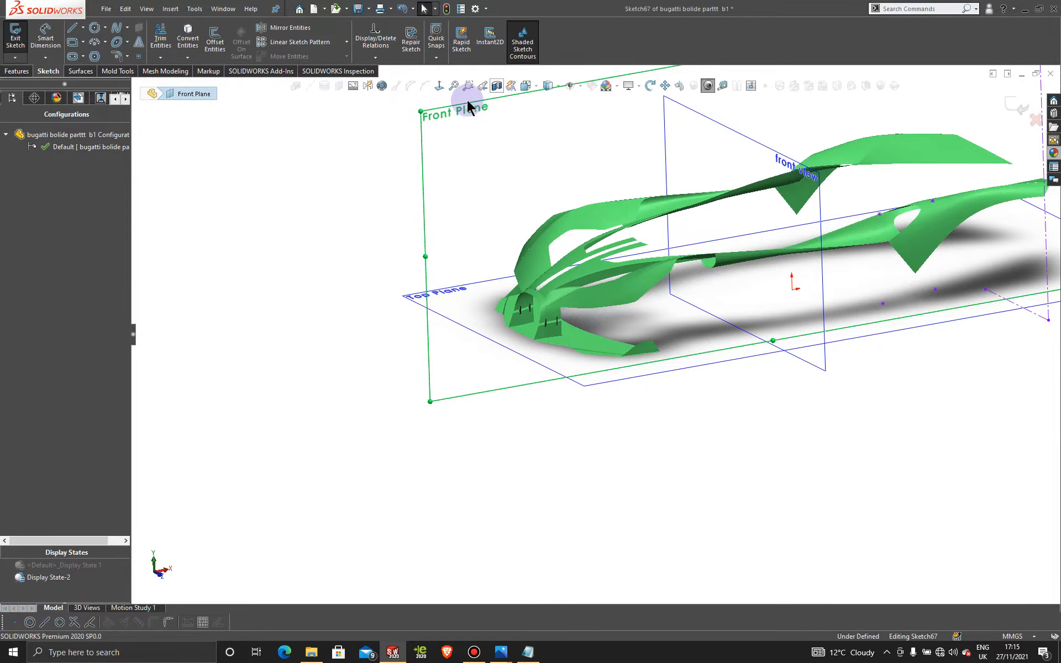
pyautogui.click(439, 86)
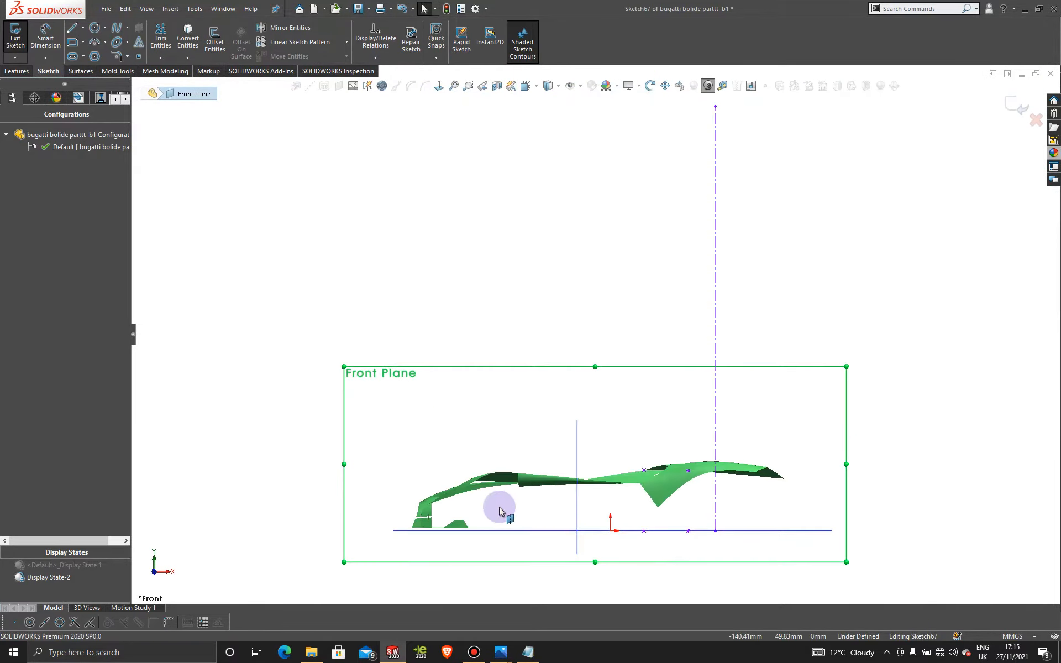
pyautogui.scroll(-10, 497, 504)
pyautogui.scroll(-3, 567, 366)
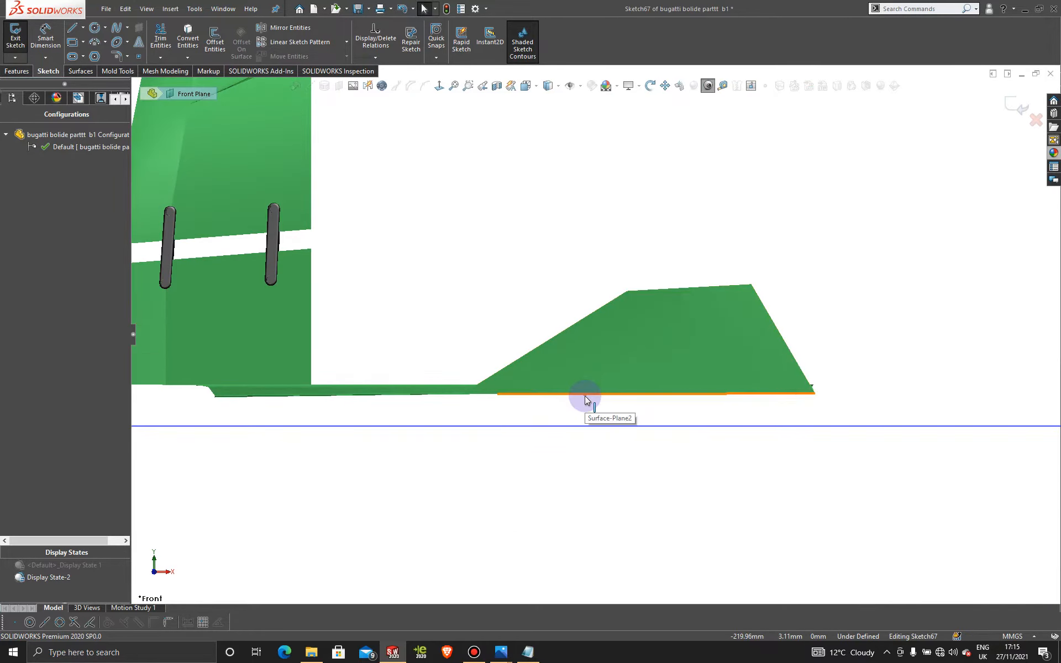
pyautogui.click(72, 27)
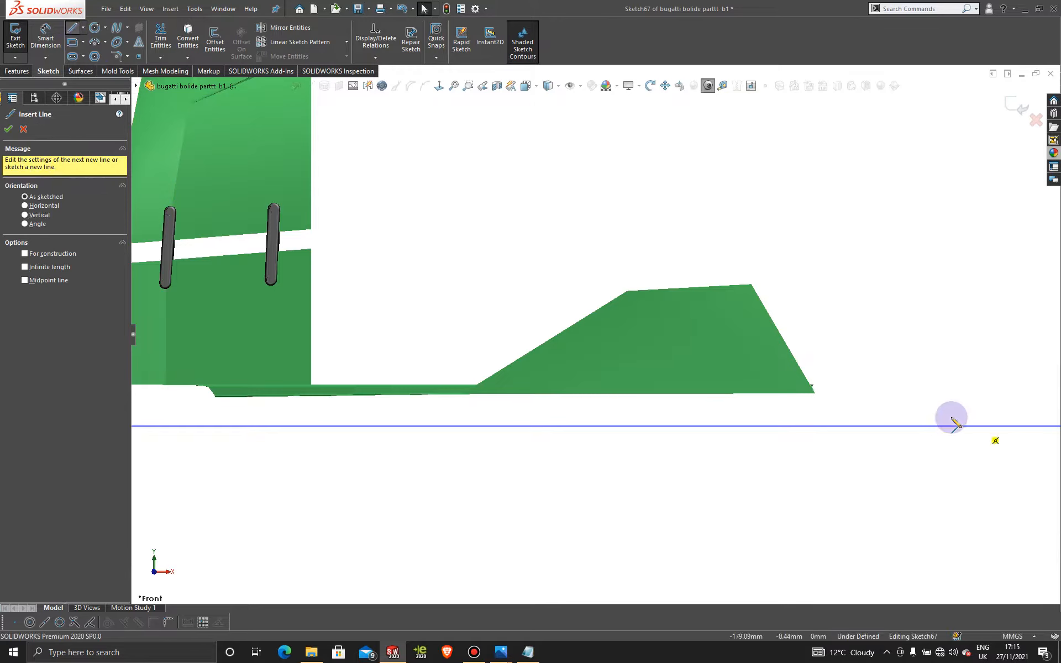
pyautogui.click(449, 371)
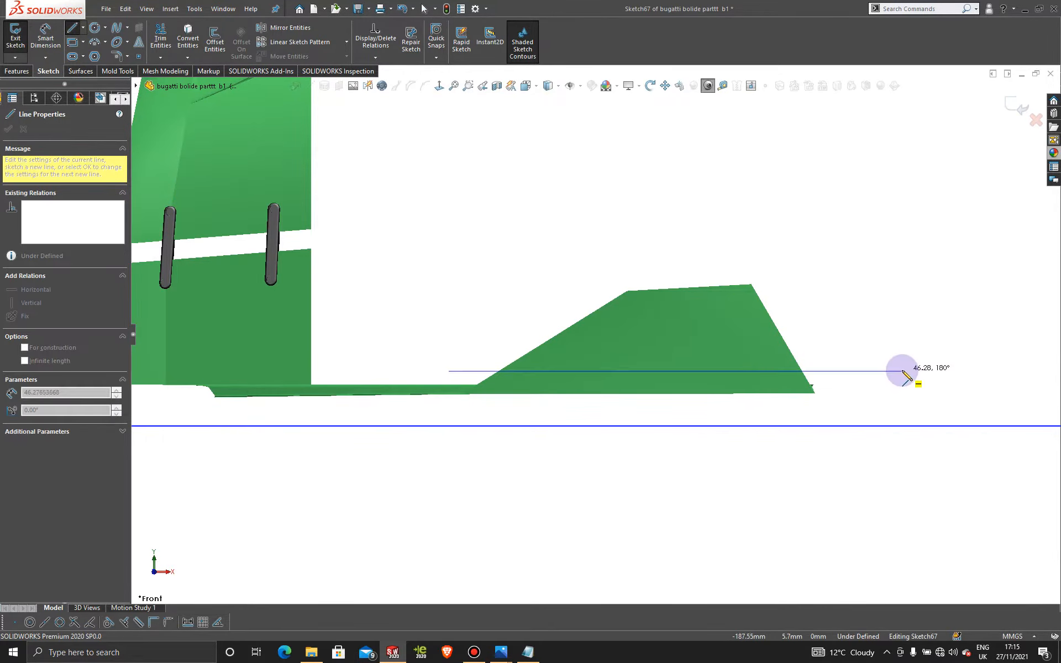
pyautogui.click(886, 371)
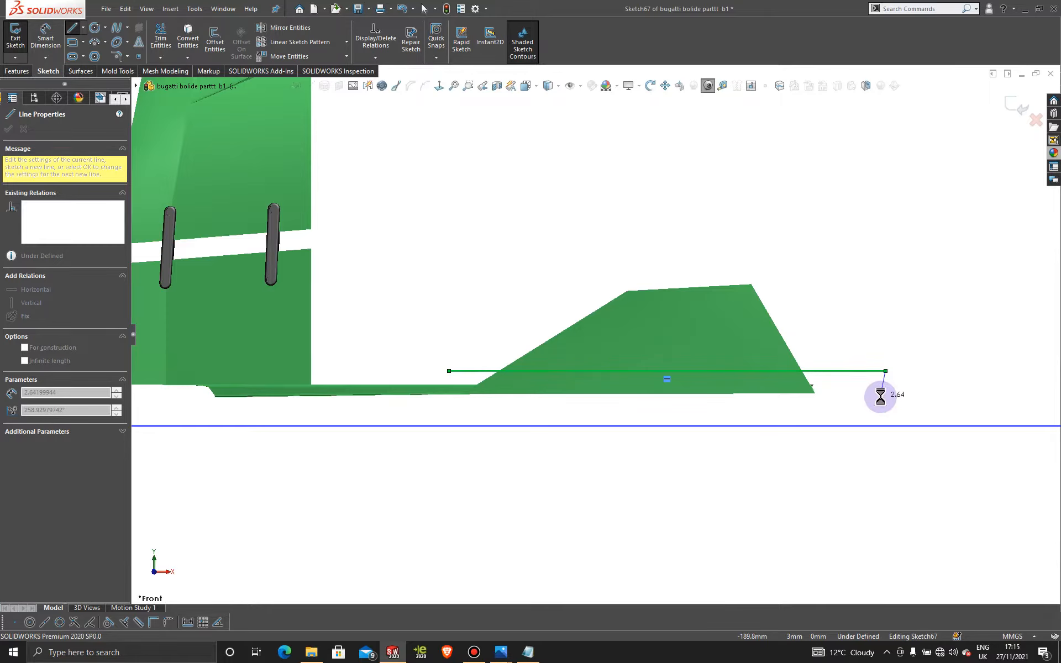
pyautogui.press('Escape')
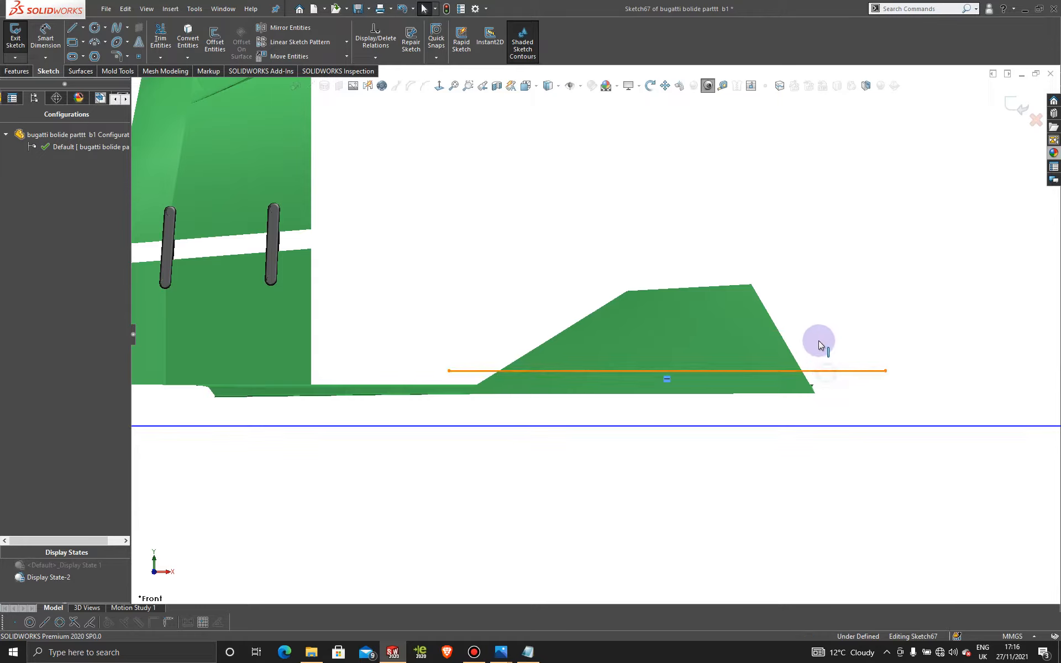
# Move the sketched line slightly higher on the side fin and finish the sketch.
pyautogui.moveTo(818, 370)
pyautogui.mouseDown()
pyautogui.moveTo(810, 328)
pyautogui.moveTo(812, 366)
pyautogui.mouseUp()
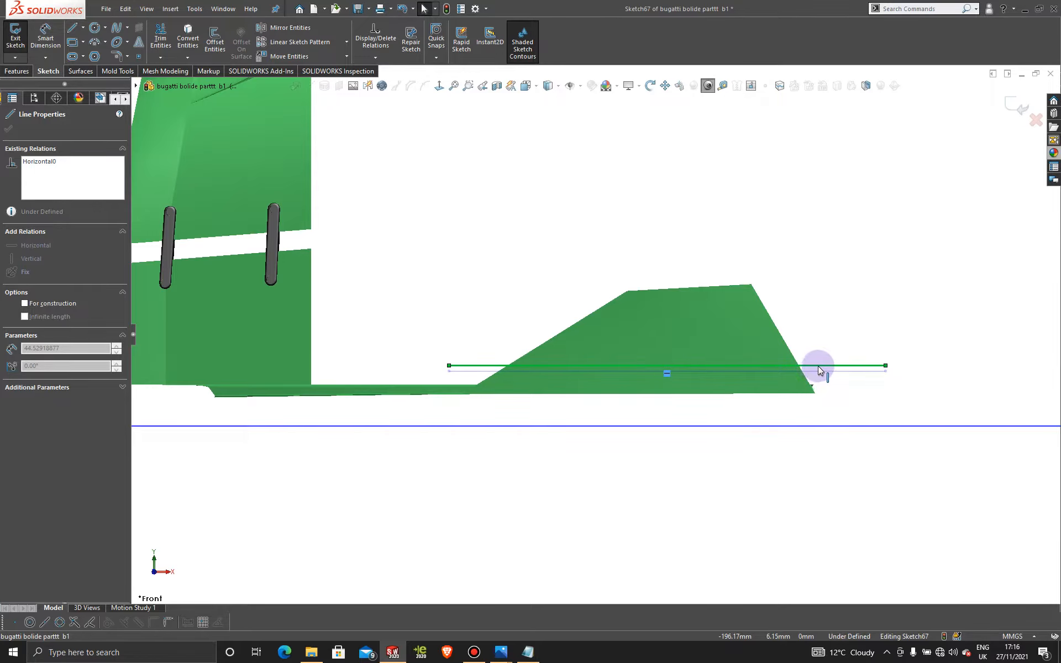
pyautogui.moveTo(818, 366); pyautogui.dragTo(818, 366)
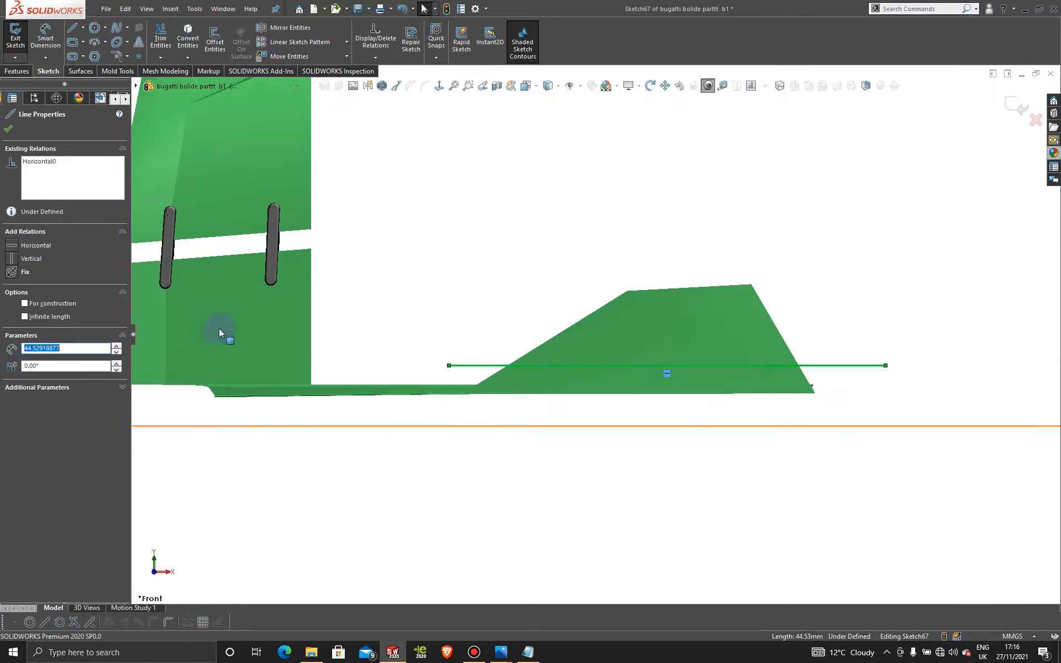
pyautogui.click(8, 129)
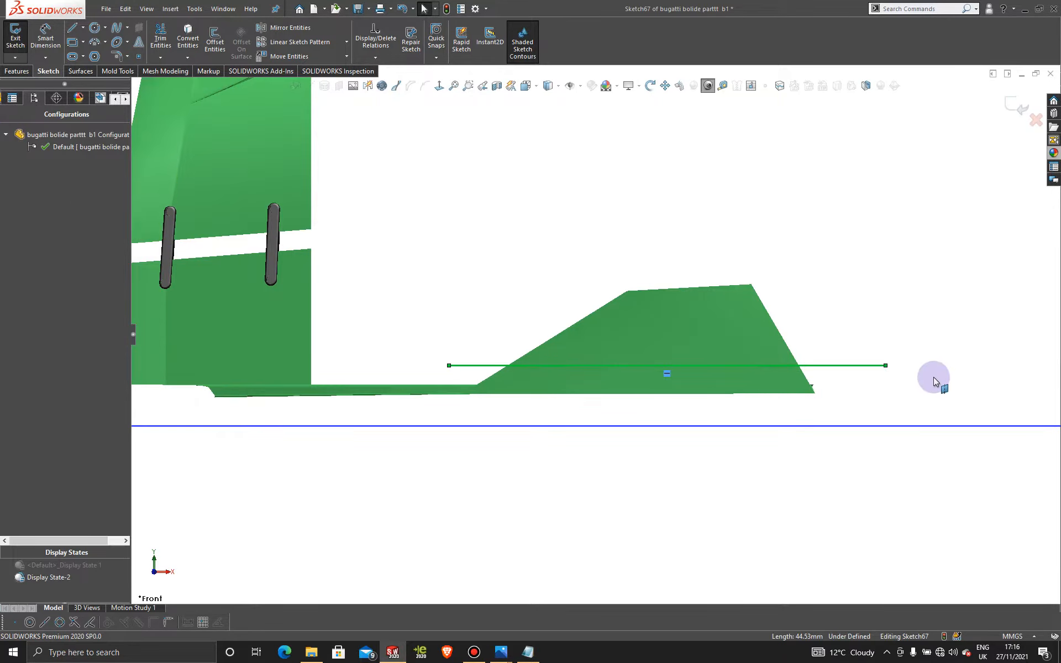
pyautogui.scroll(4, 834, 367)
pyautogui.scroll(-2, 656, 316)
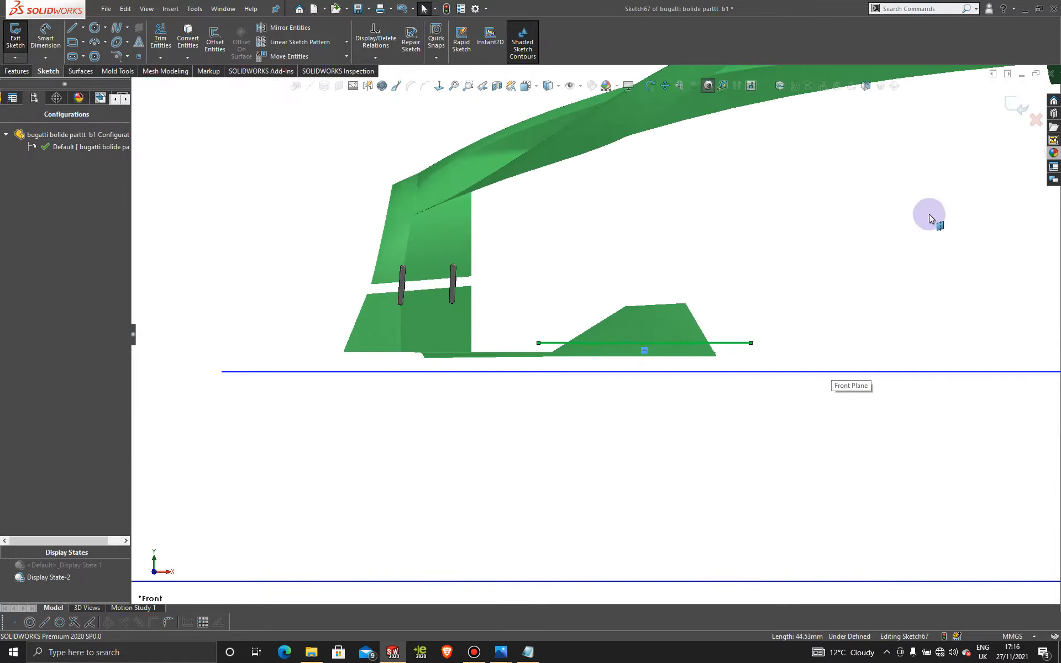
pyautogui.click(1006, 105)
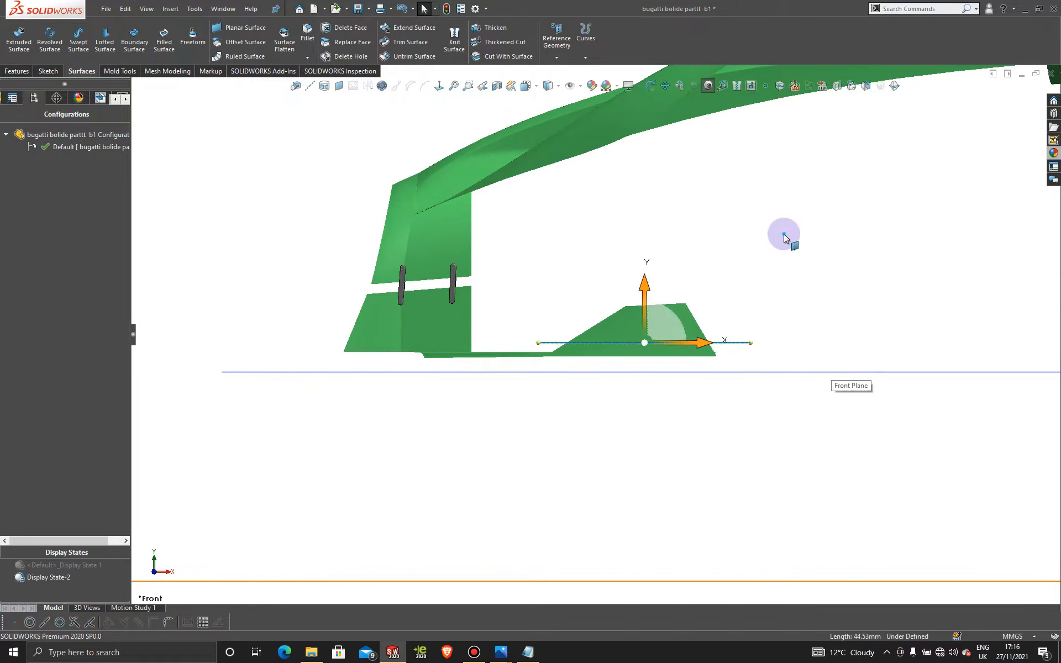
# Start a standard surface trim and clear the Front Plane from its trim tool selection.
pyautogui.scroll(-2, 643, 299)
pyautogui.moveTo(493, 376); pyautogui.dragTo(578, 144, button='middle')
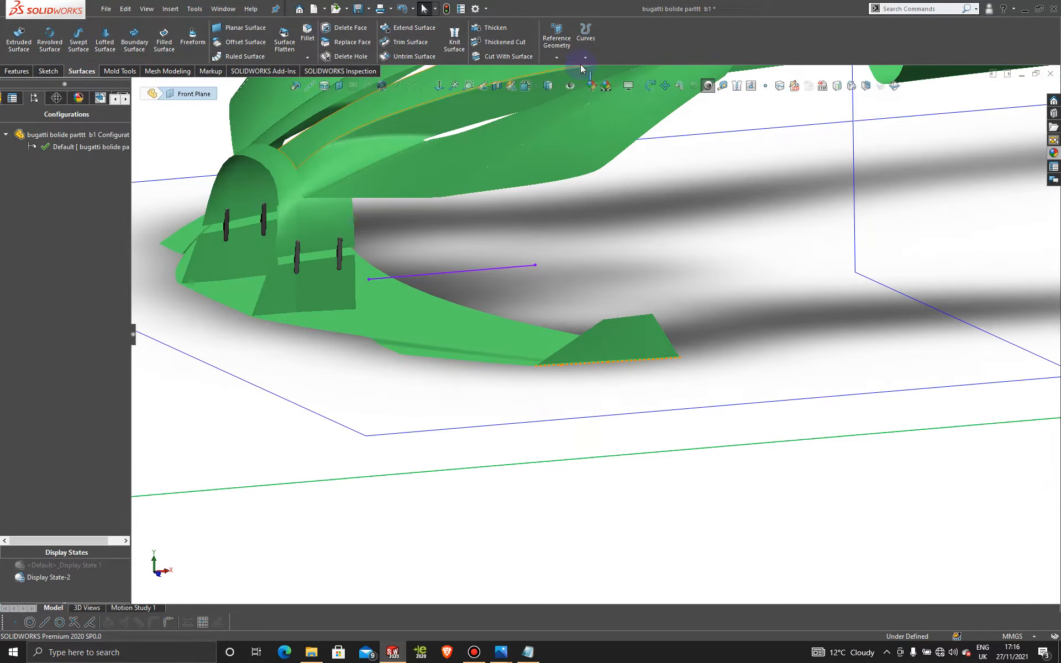
pyautogui.click(404, 42)
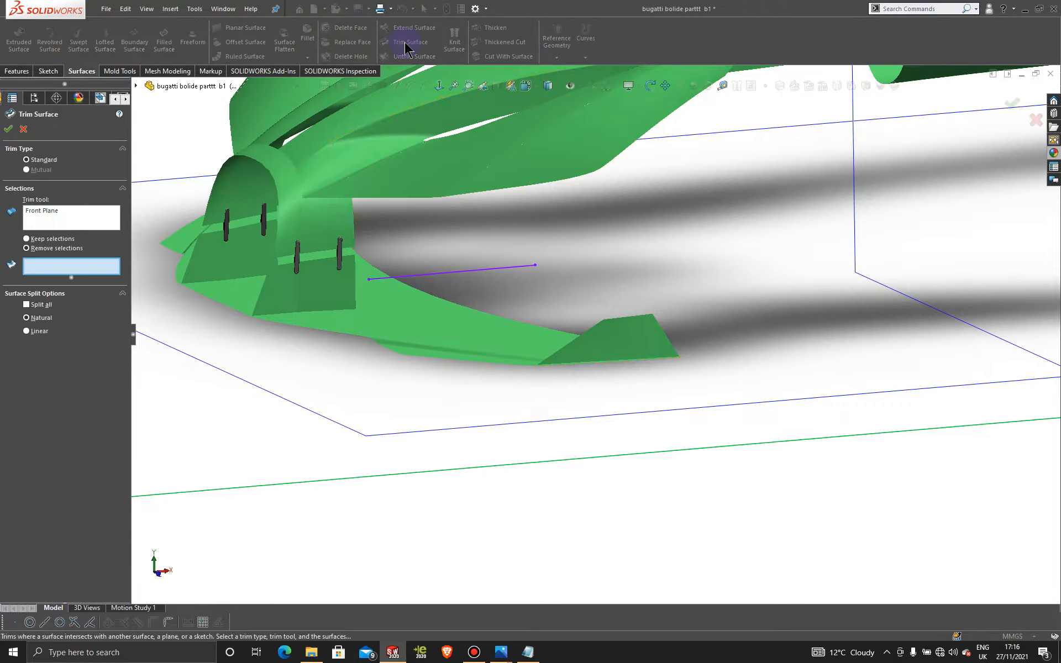
pyautogui.click(79, 221)
pyautogui.click(73, 221)
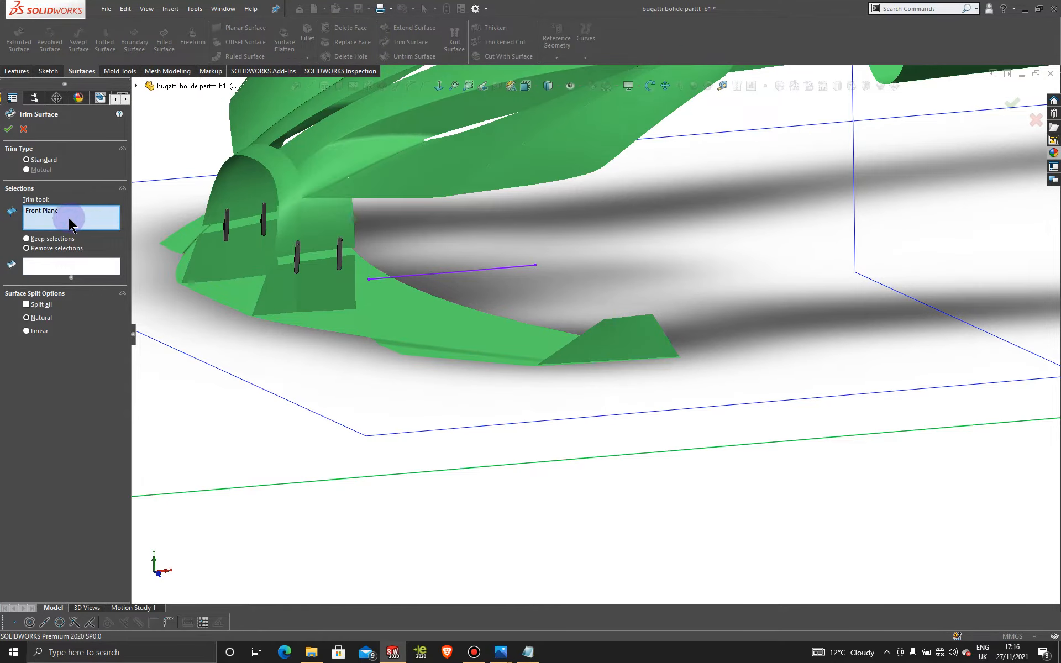
pyautogui.rightClick(70, 223)
pyautogui.click(99, 229)
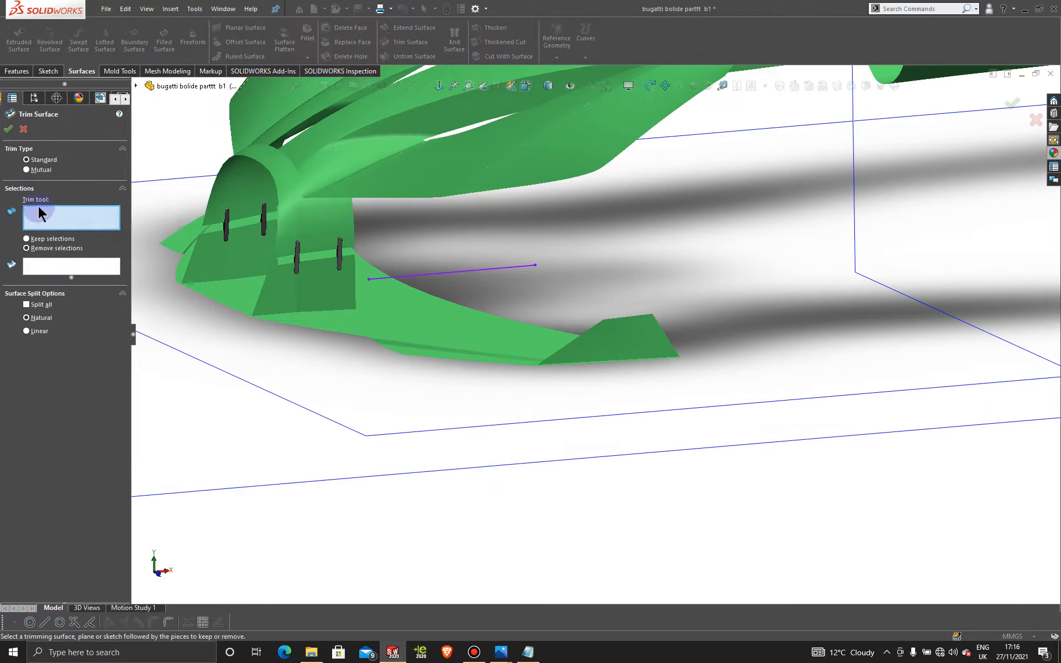
pyautogui.click(474, 269)
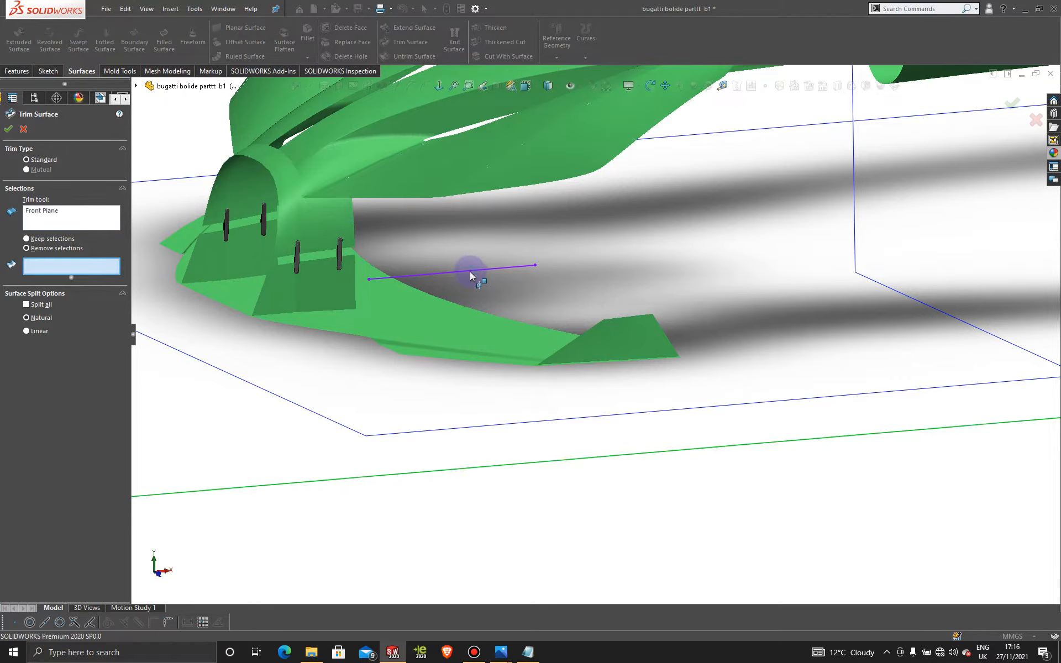
pyautogui.click(86, 224)
pyautogui.rightClick(82, 211)
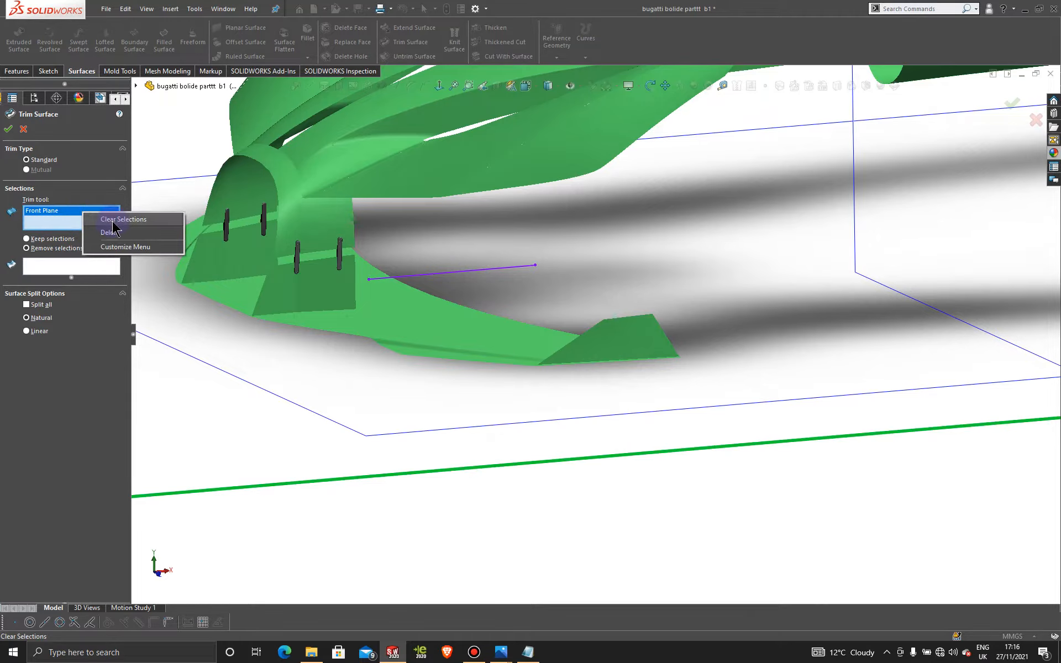
pyautogui.click(113, 219)
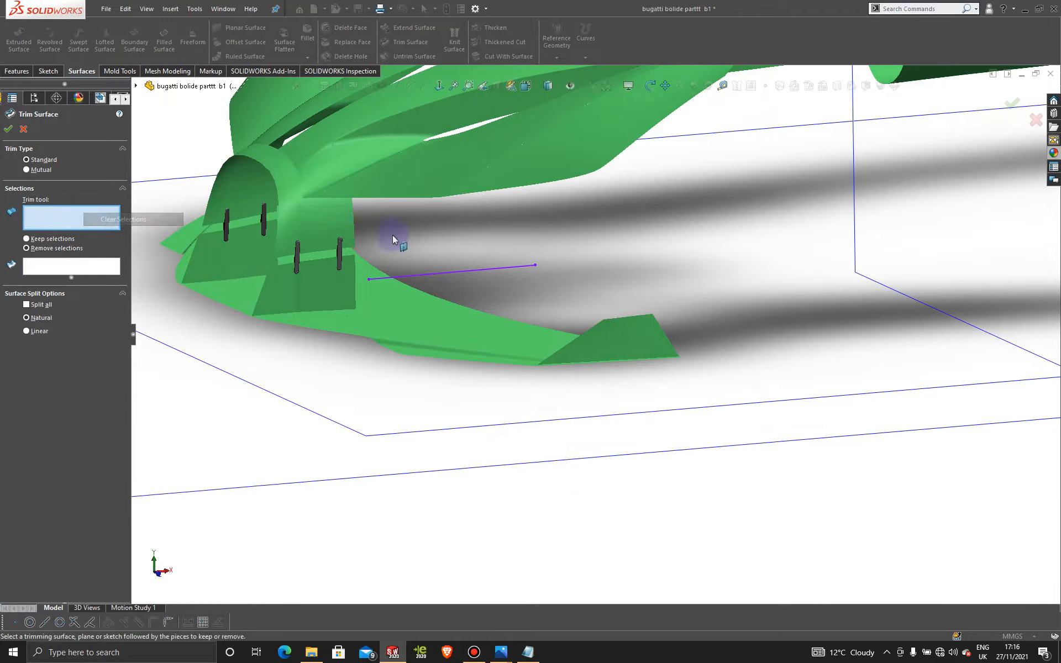
# Trim both splitter side fins with the sketched line as trim tool, removing the strips below it.
pyautogui.click(457, 274)
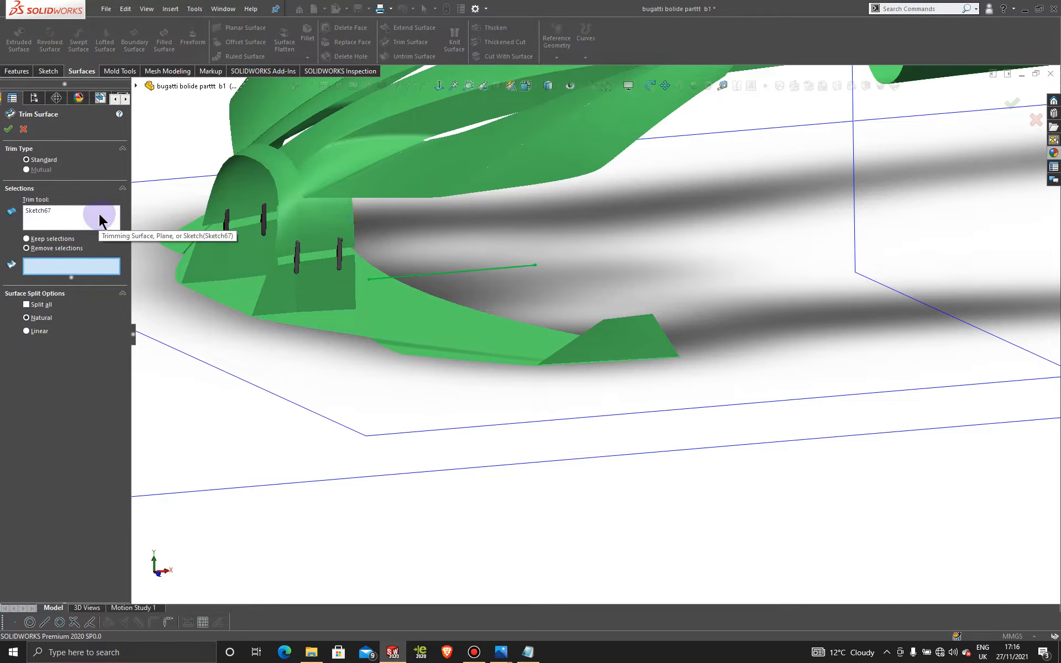
pyautogui.click(579, 364)
pyautogui.moveTo(568, 331); pyautogui.dragTo(530, 301, button='middle')
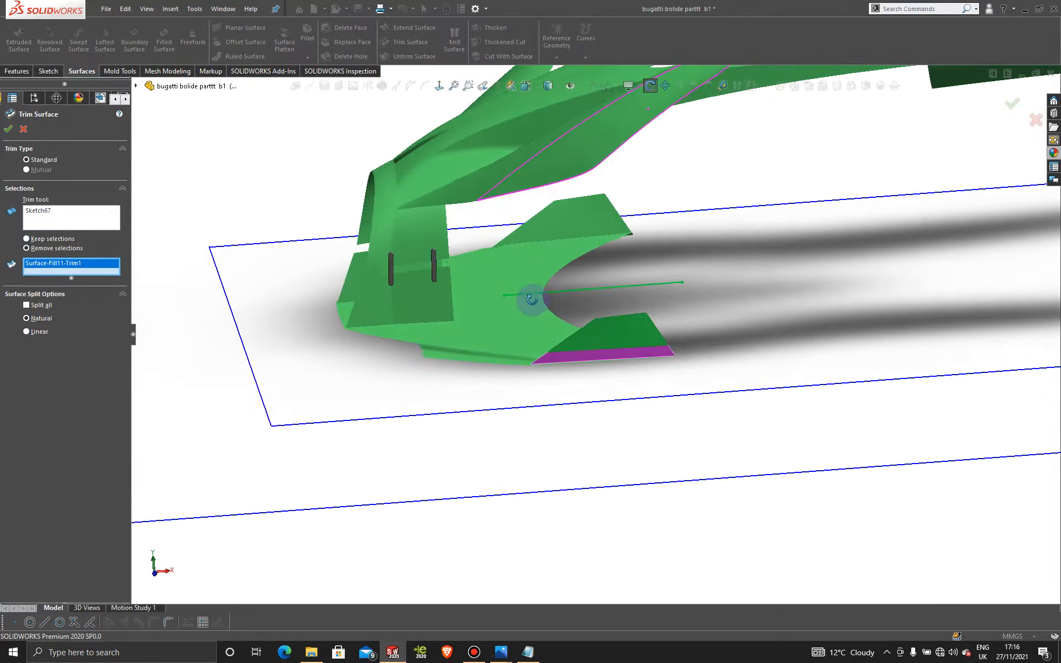
pyautogui.click(559, 236)
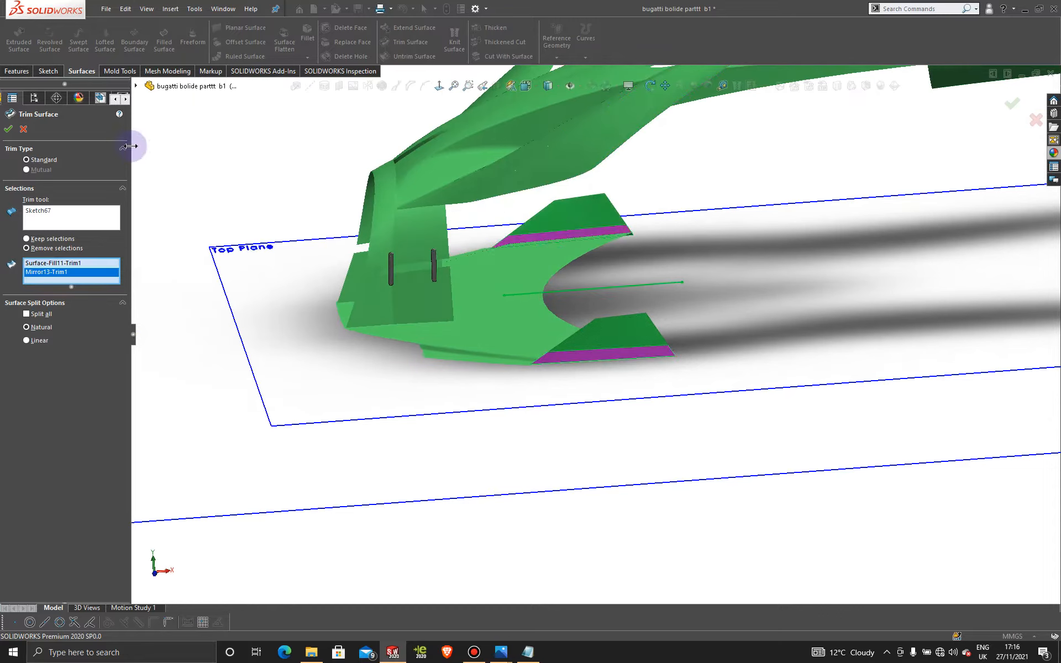
pyautogui.click(9, 131)
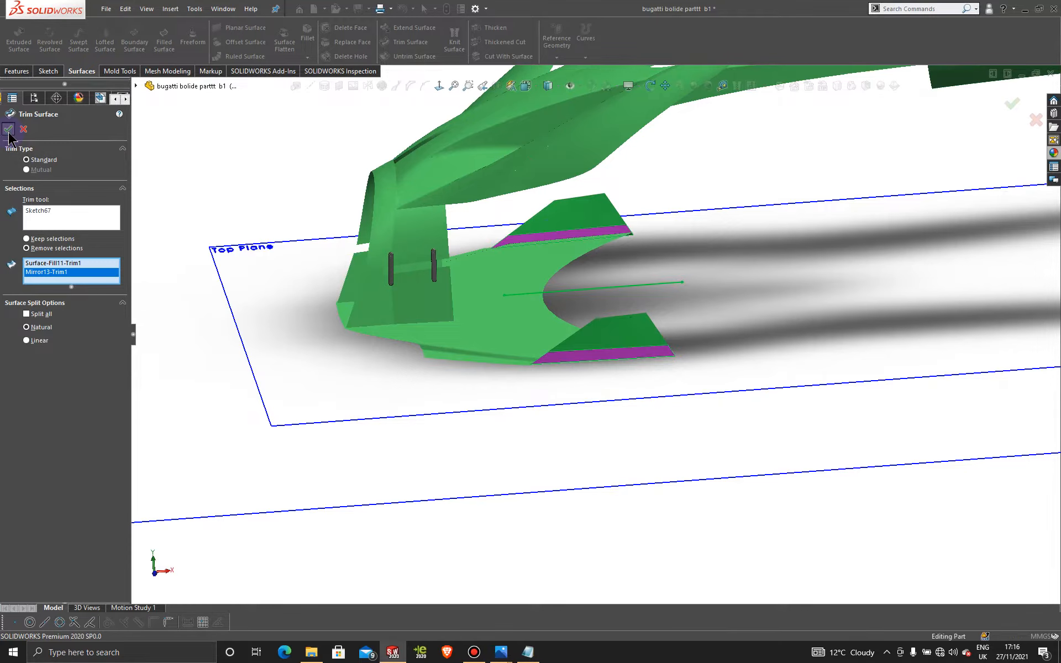
pyautogui.click(717, 330)
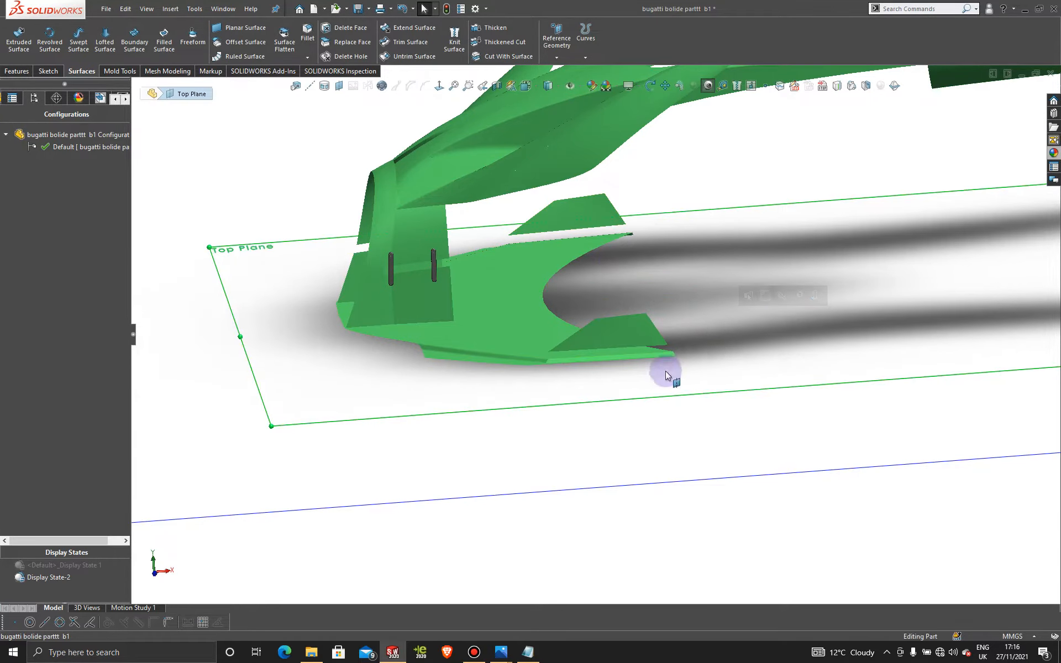
# Start a boundary surface between one side fin's trimmed lower edge and the adjacent outer edge of the splitter.
pyautogui.scroll(-6, 603, 360)
pyautogui.moveTo(582, 358); pyautogui.dragTo(727, 433, button='middle')
pyautogui.moveTo(807, 467); pyautogui.dragTo(601, 326, button='middle')
pyautogui.scroll(-3, 838, 460)
pyautogui.moveTo(717, 447); pyautogui.dragTo(773, 424, button='middle')
pyautogui.click(132, 43)
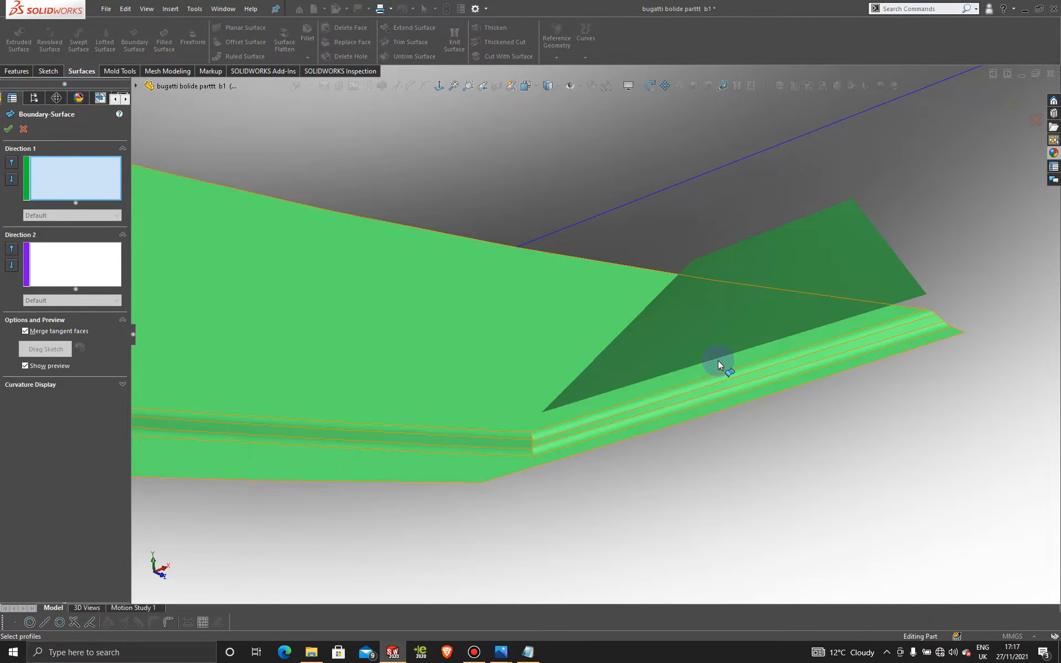
pyautogui.click(717, 361)
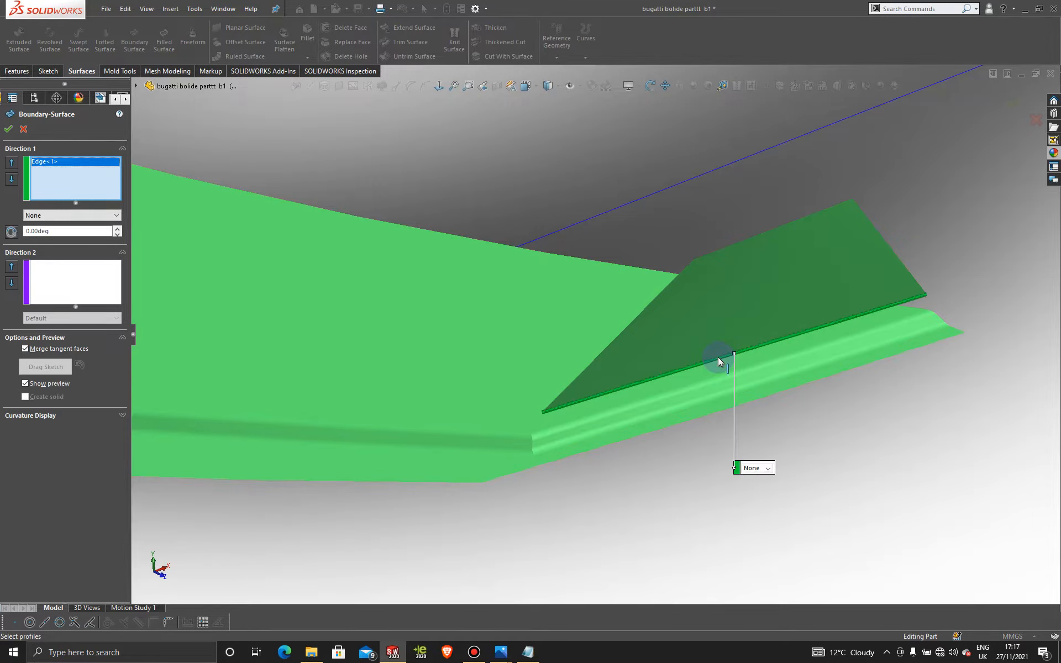
pyautogui.click(722, 411)
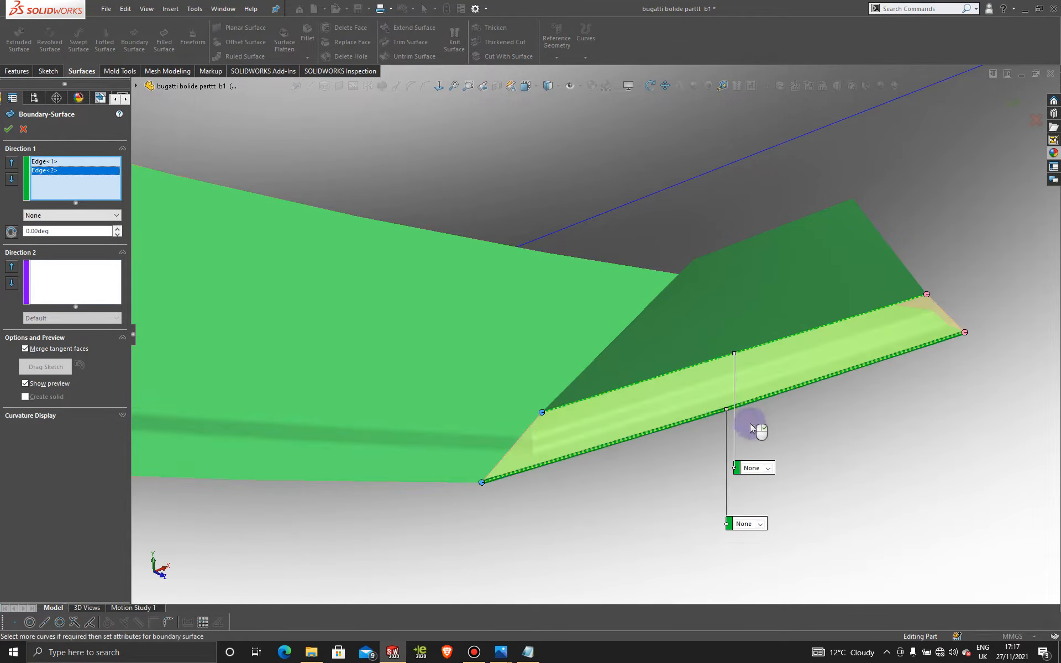
# Set both boundary edges to Tangency To Face and create the surface joining the first fin to the splitter.
pyautogui.moveTo(738, 468); pyautogui.dragTo(780, 293)
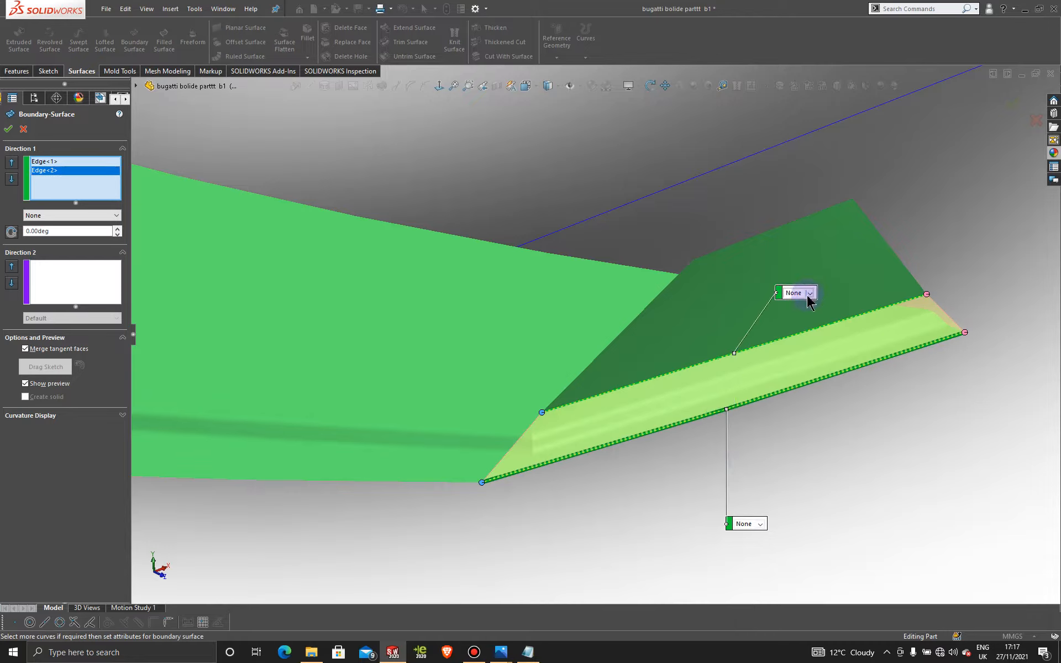
pyautogui.click(809, 295)
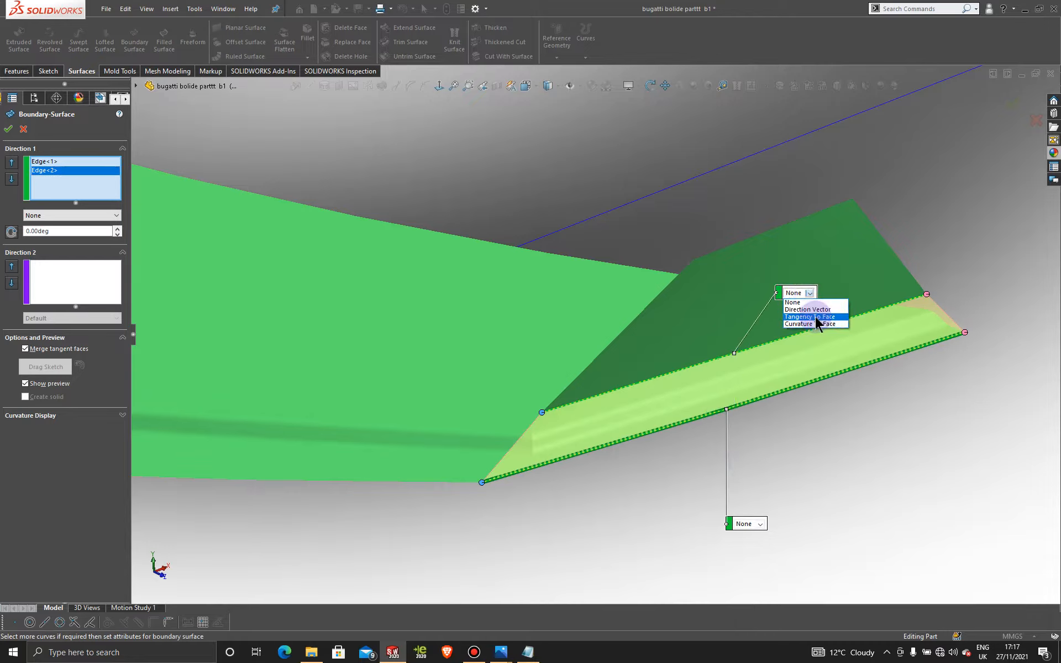
pyautogui.click(815, 317)
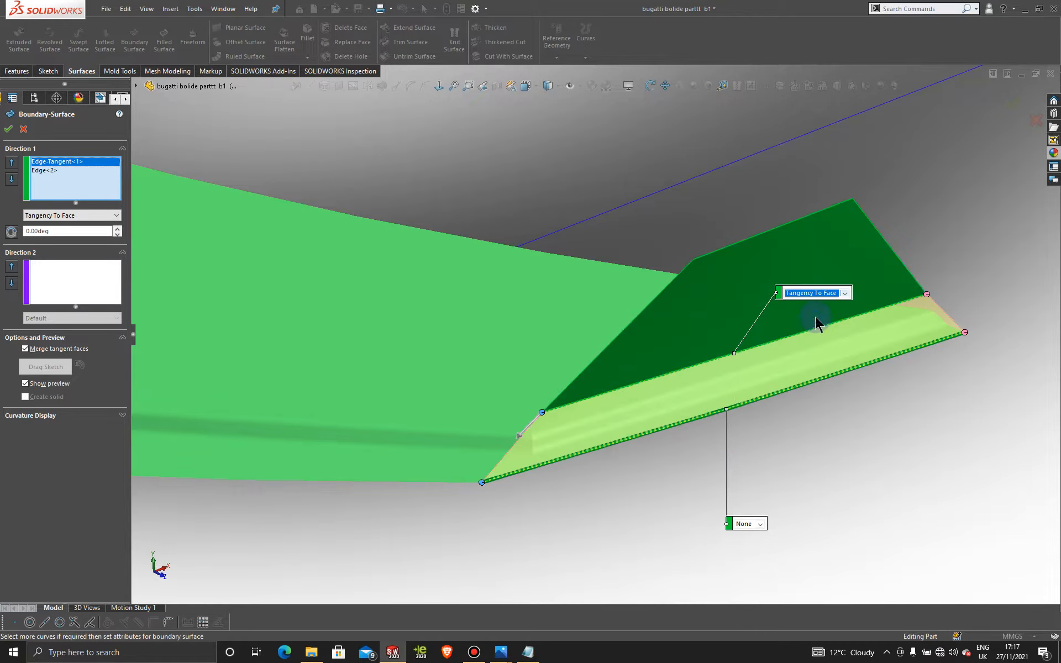
pyautogui.click(758, 528)
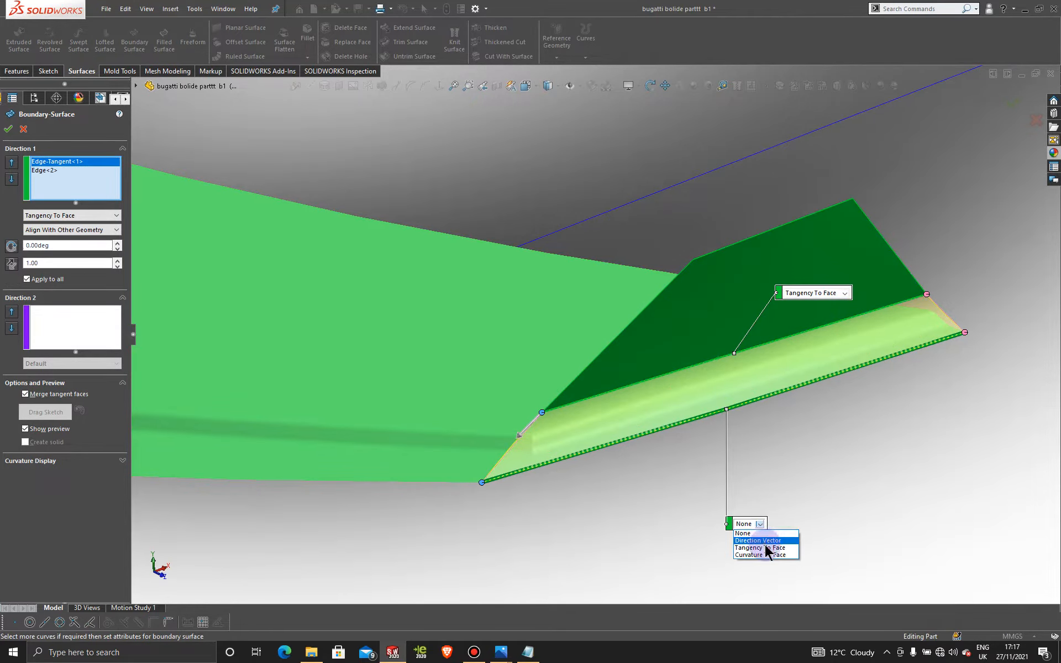
pyautogui.click(765, 544)
pyautogui.moveTo(647, 490); pyautogui.dragTo(610, 397, button='middle')
pyautogui.scroll(3, 788, 365)
pyautogui.scroll(-10, 895, 318)
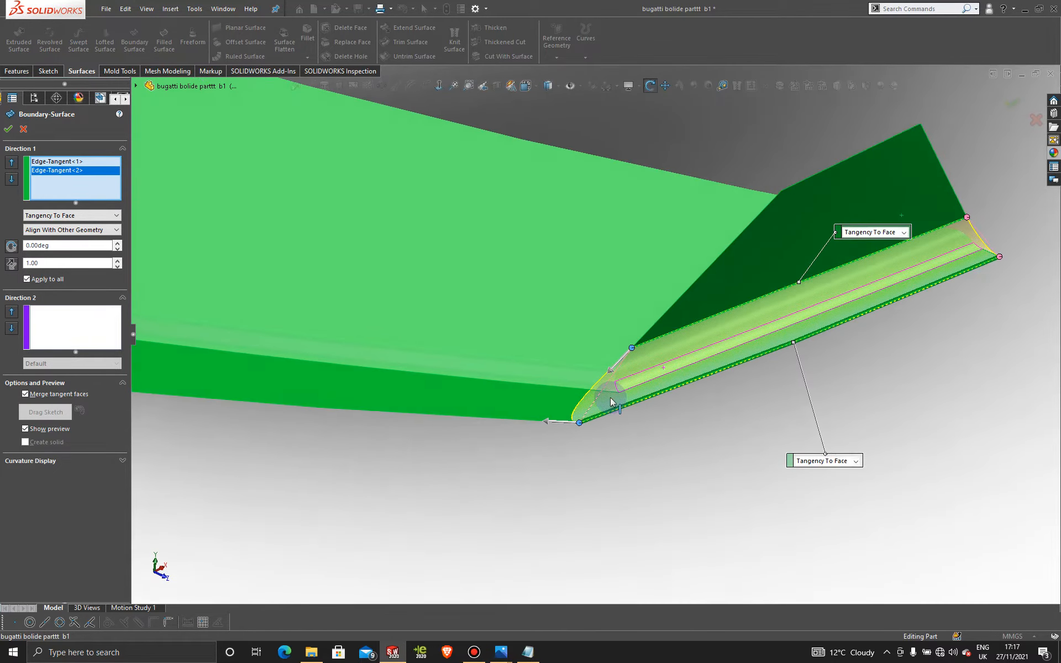
pyautogui.click(7, 131)
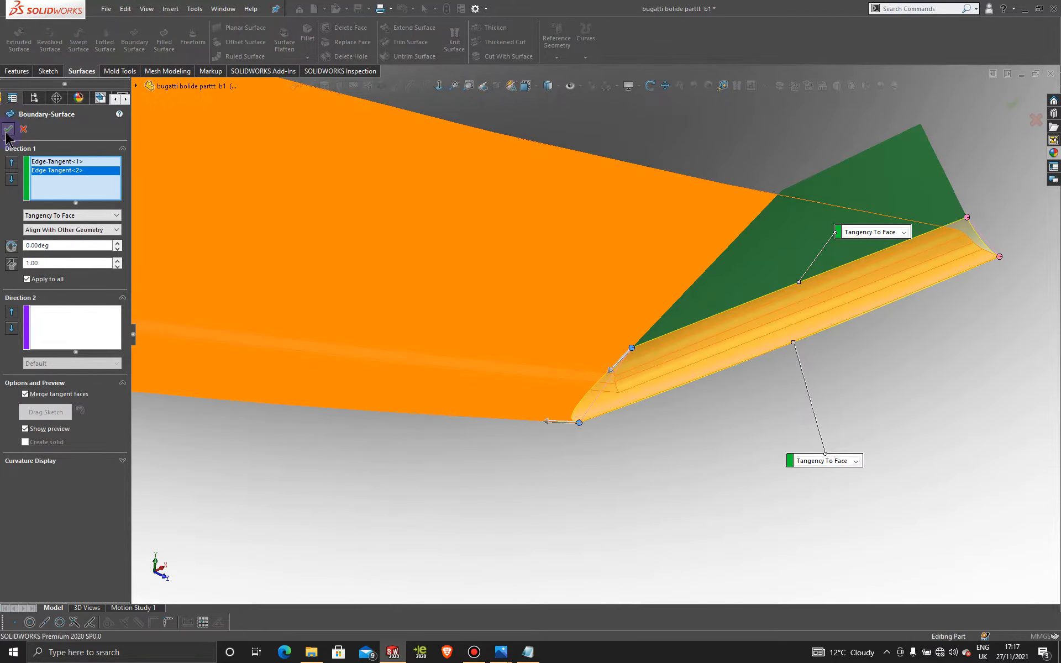
# Knit the new boundary surface to the first trimmed side fin without merging entities.
pyautogui.scroll(5, 747, 305)
pyautogui.moveTo(753, 334); pyautogui.dragTo(691, 336, button='middle')
pyautogui.scroll(5, 637, 398)
pyautogui.moveTo(637, 398); pyautogui.dragTo(648, 336, button='middle')
pyautogui.scroll(-5, 631, 346)
pyautogui.scroll(-3, 631, 346)
pyautogui.scroll(1, 718, 453)
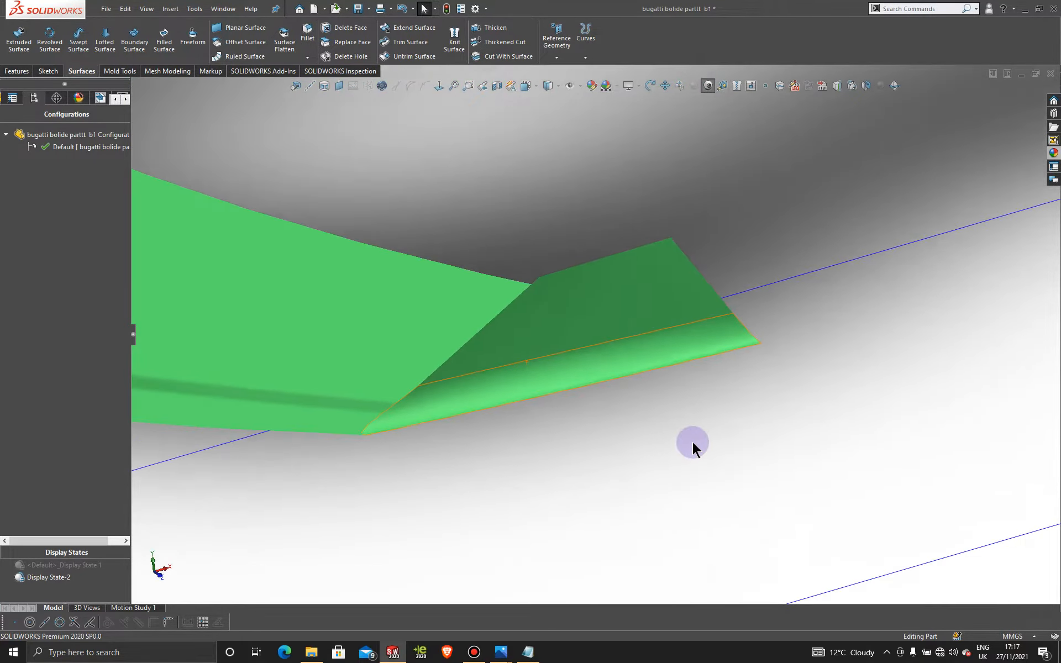
pyautogui.click(691, 442)
pyautogui.click(454, 37)
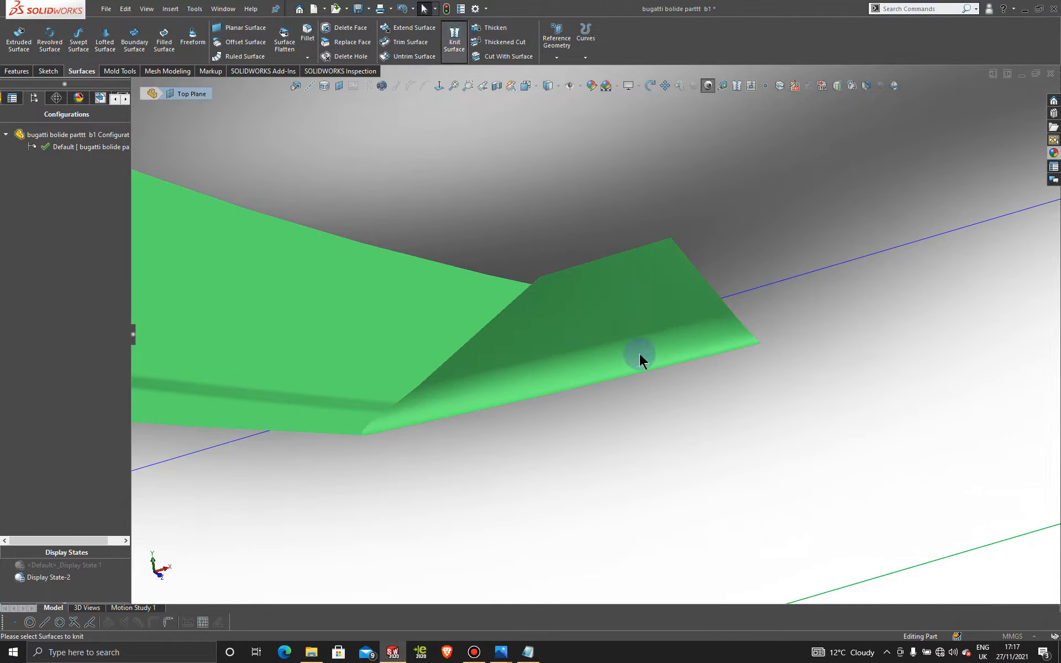
pyautogui.click(618, 360)
pyautogui.click(588, 318)
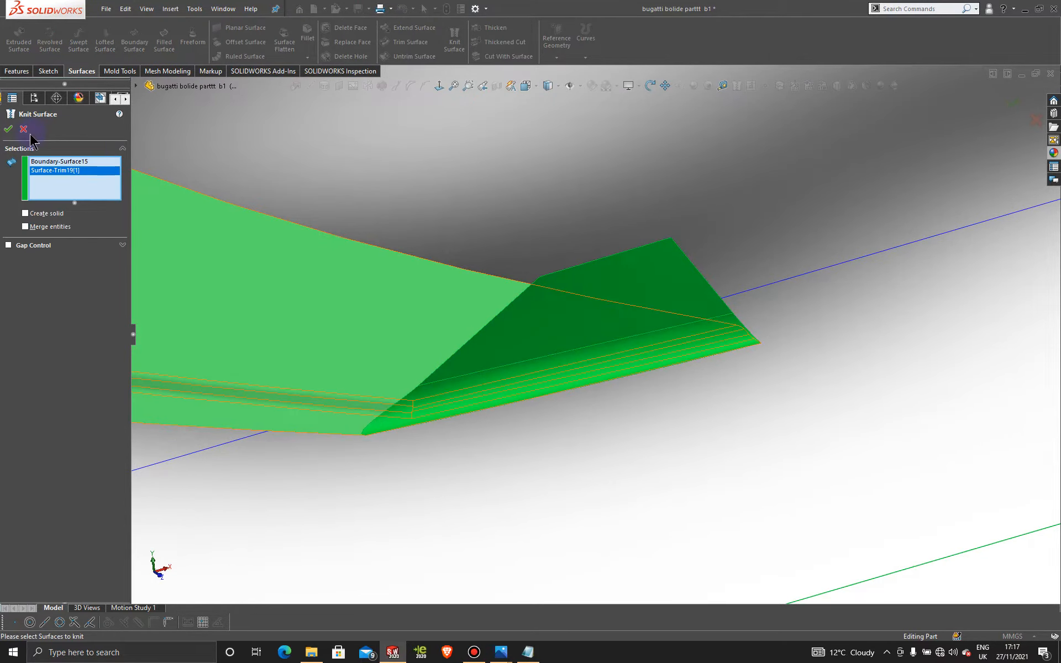
pyautogui.click(8, 130)
# Start a boundary surface between the opposite side fin's trimmed lower edge and the splitter's outer edge.
pyautogui.scroll(3, 633, 402)
pyautogui.moveTo(633, 403); pyautogui.dragTo(383, 472, button='middle')
pyautogui.scroll(-6, 540, 486)
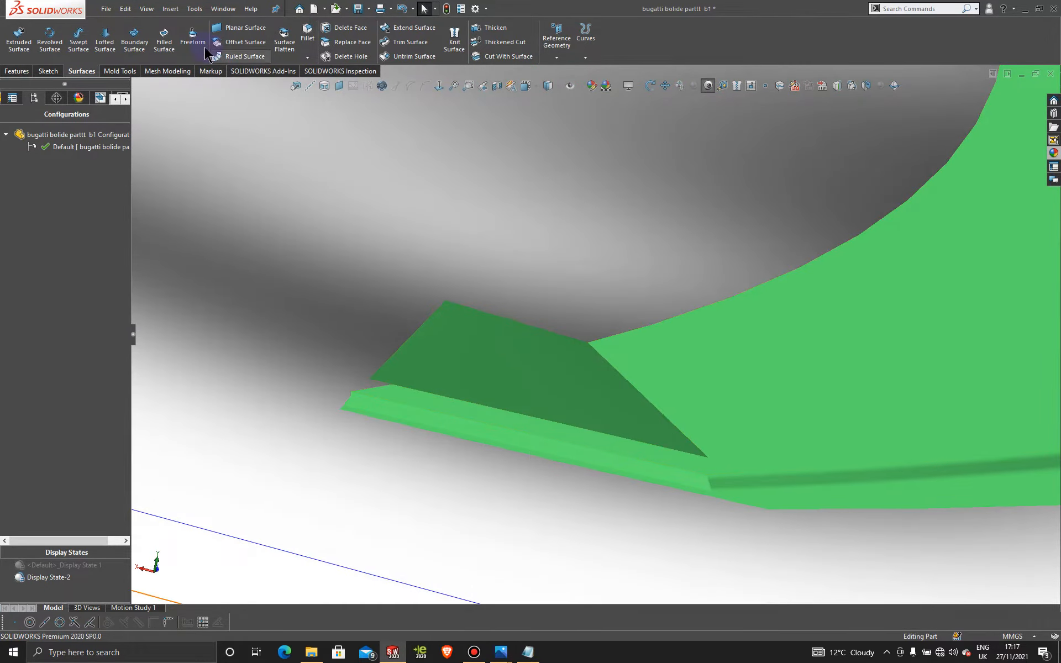
pyautogui.click(459, 400)
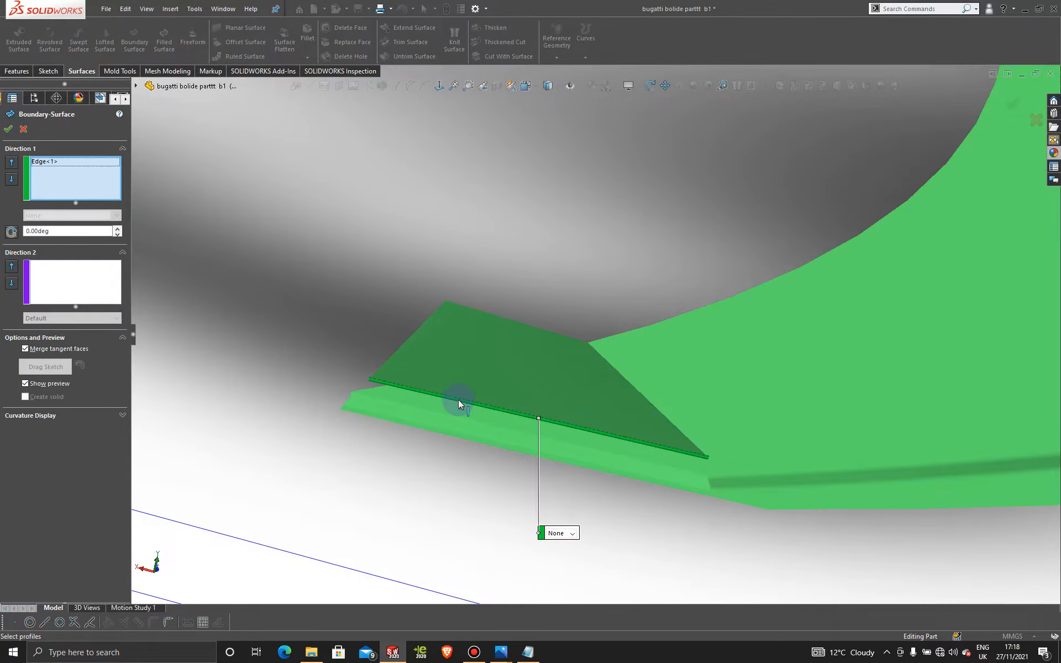
pyautogui.click(436, 431)
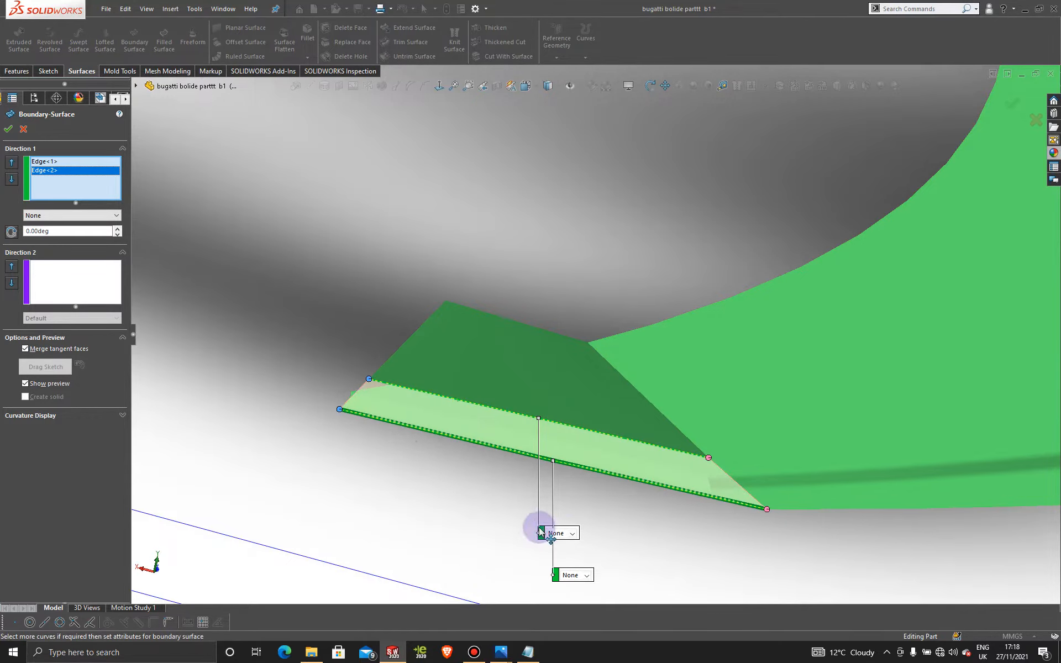
# Apply Tangency To Face at both edges and create the opposite fin's boundary surface.
pyautogui.moveTo(541, 534); pyautogui.dragTo(459, 343)
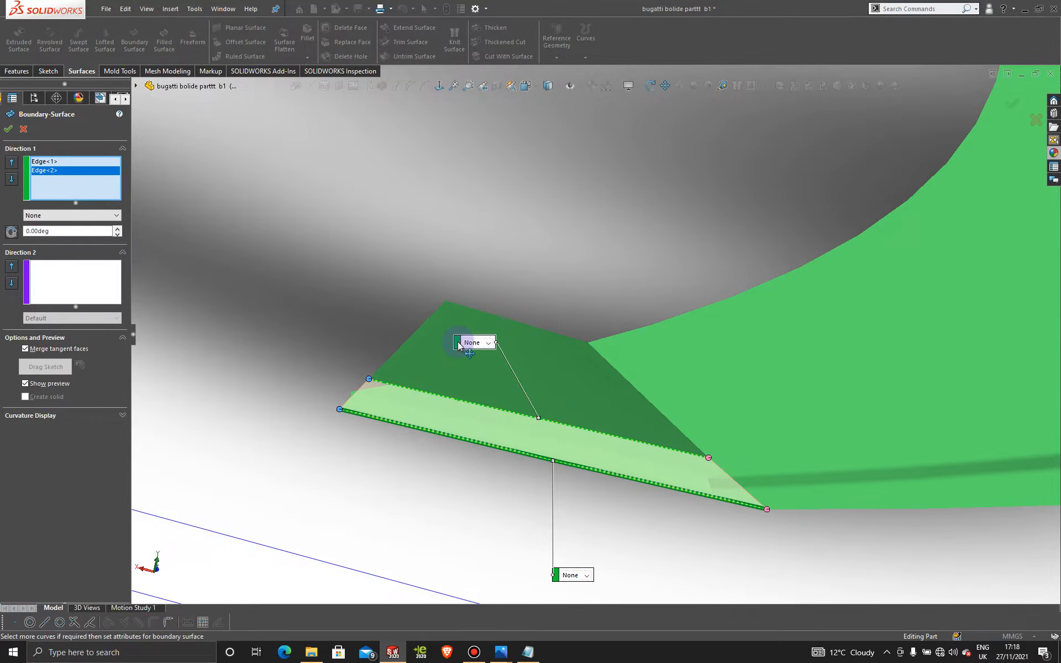
pyautogui.click(488, 343)
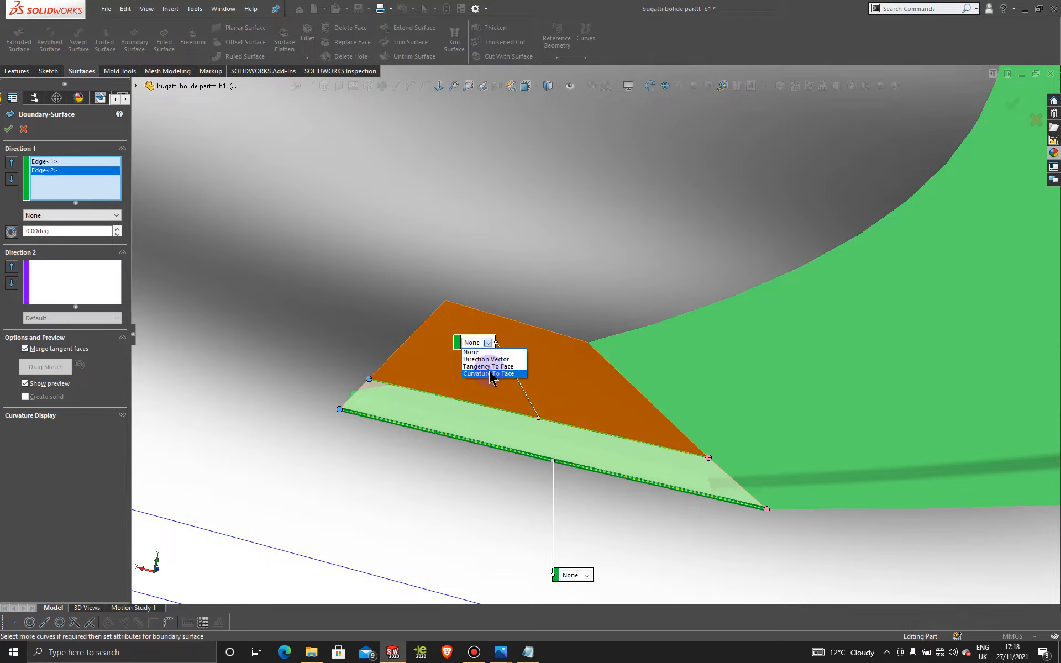
pyautogui.click(490, 366)
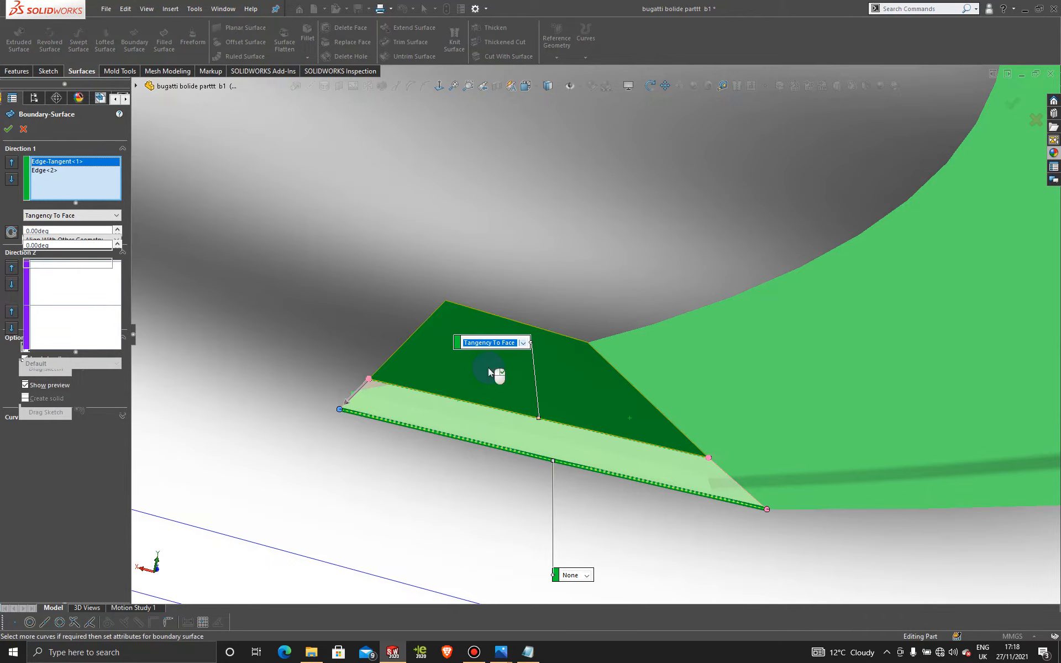
pyautogui.click(585, 575)
pyautogui.click(574, 600)
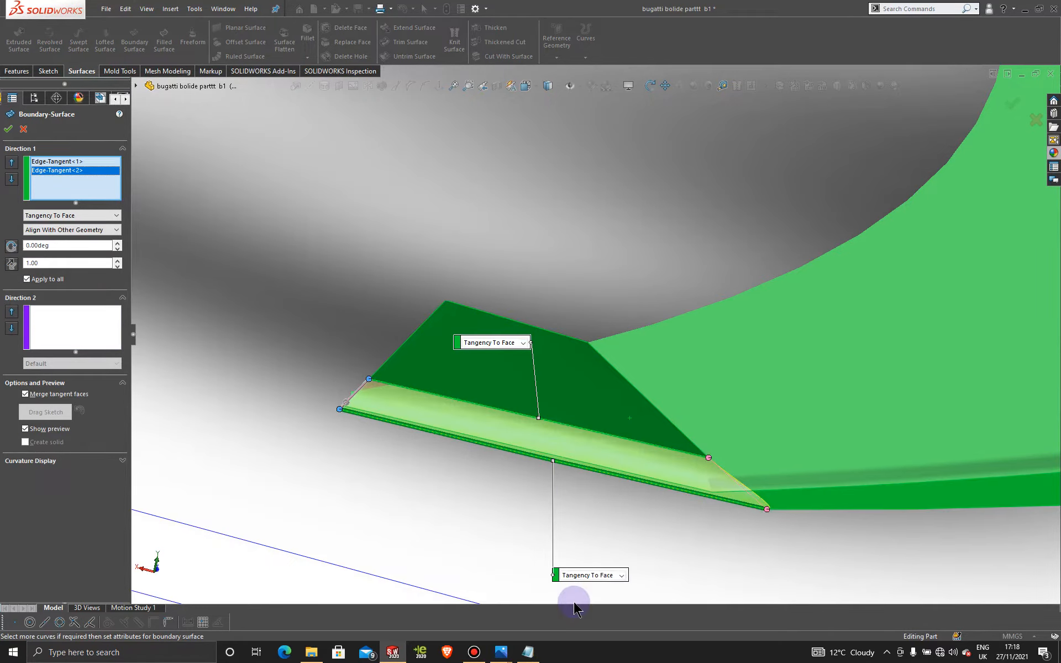
pyautogui.moveTo(473, 481); pyautogui.dragTo(306, 421, button='middle')
pyautogui.moveTo(294, 410); pyautogui.dragTo(332, 431, button='middle')
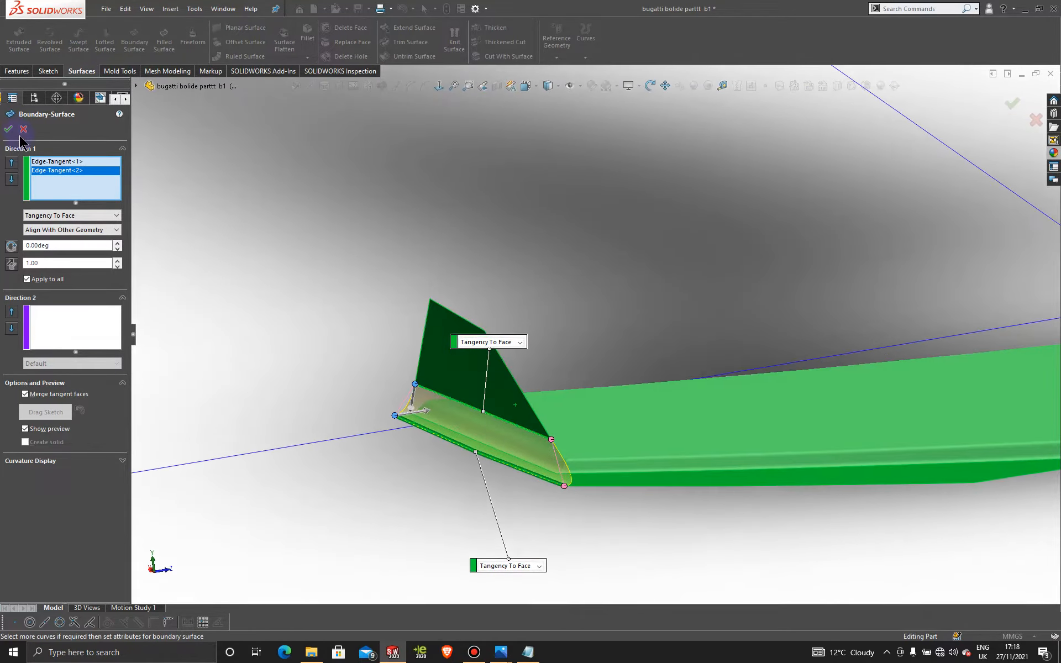
pyautogui.click(11, 131)
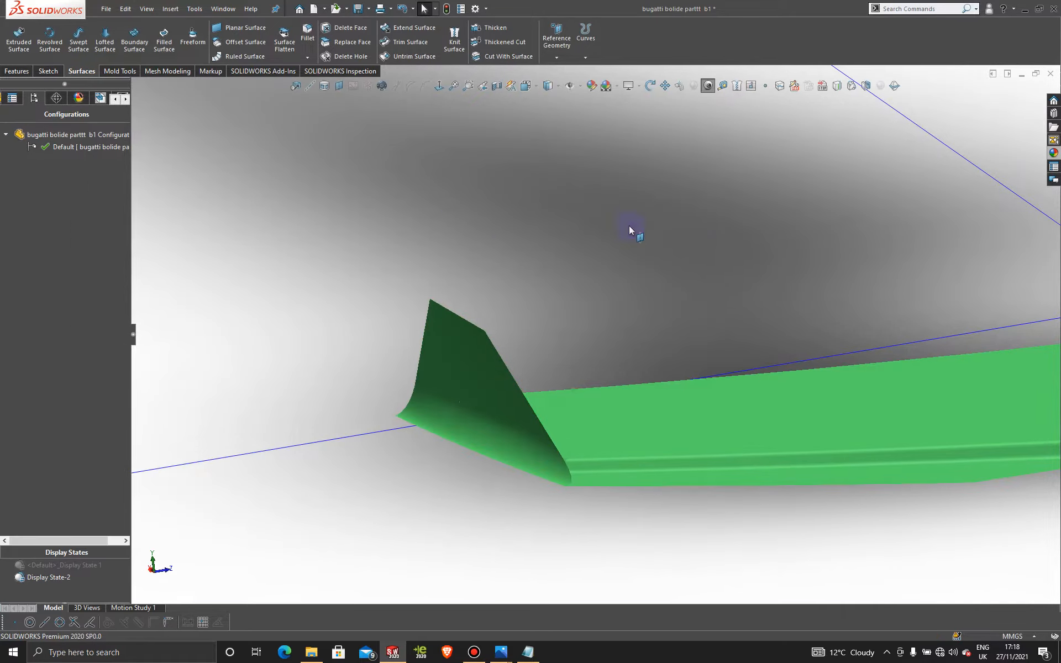
# Knit the opposite fin's boundary surface to its trimmed fin.
pyautogui.click(454, 40)
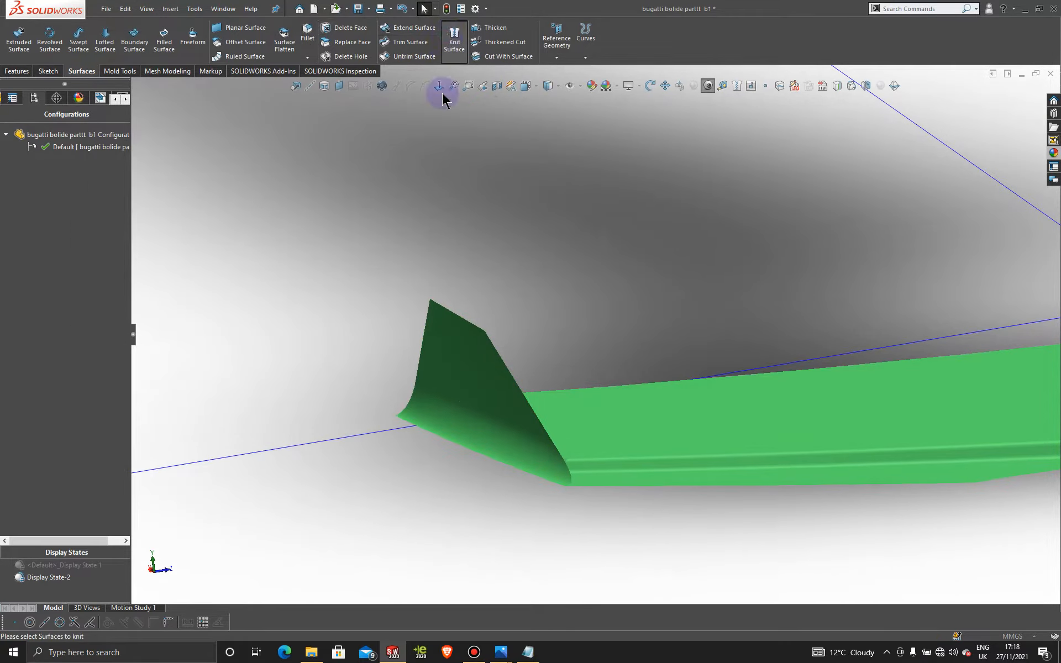
pyautogui.click(454, 431)
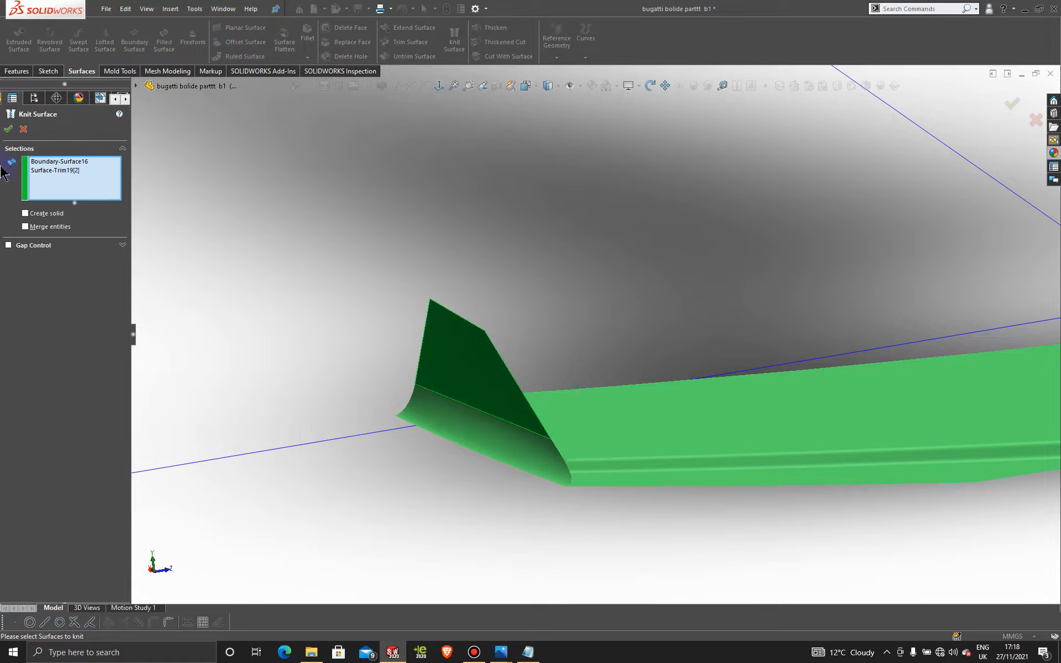
pyautogui.click(8, 129)
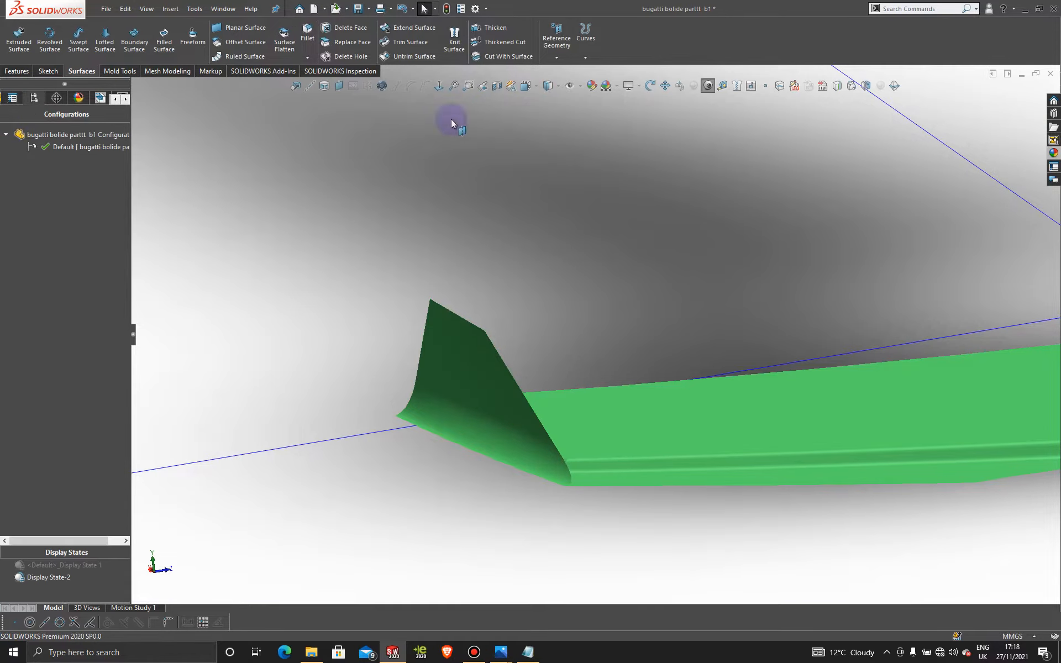
# Knit both completed side fin surfaces and the splitter into one surface body.
pyautogui.click(451, 37)
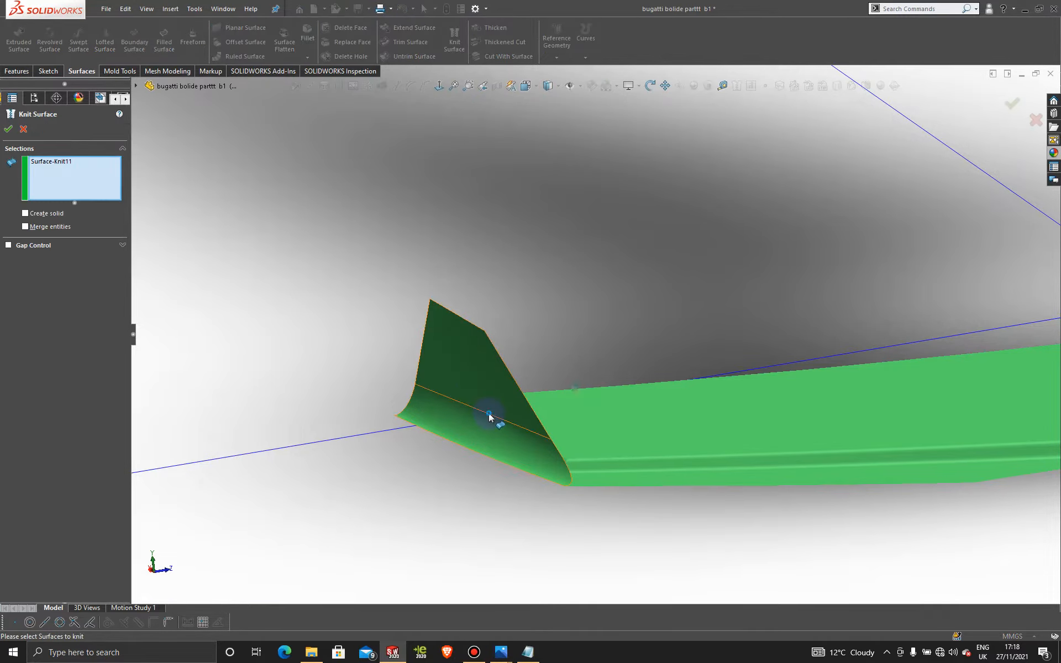
pyautogui.click(632, 415)
pyautogui.moveTo(632, 415); pyautogui.dragTo(903, 423, button='middle')
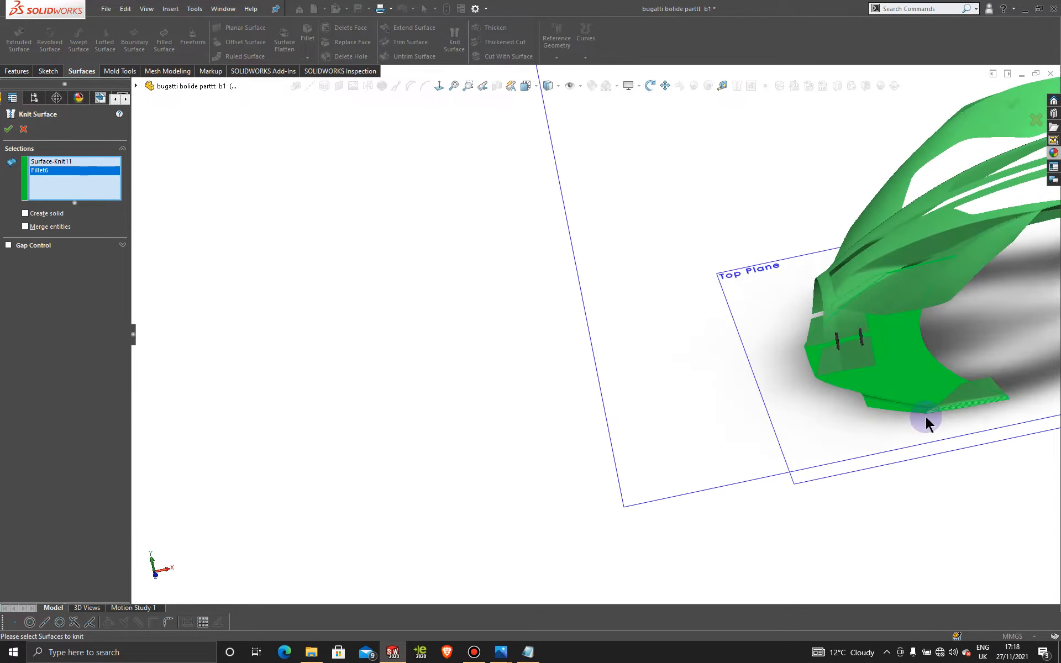
pyautogui.click(959, 396)
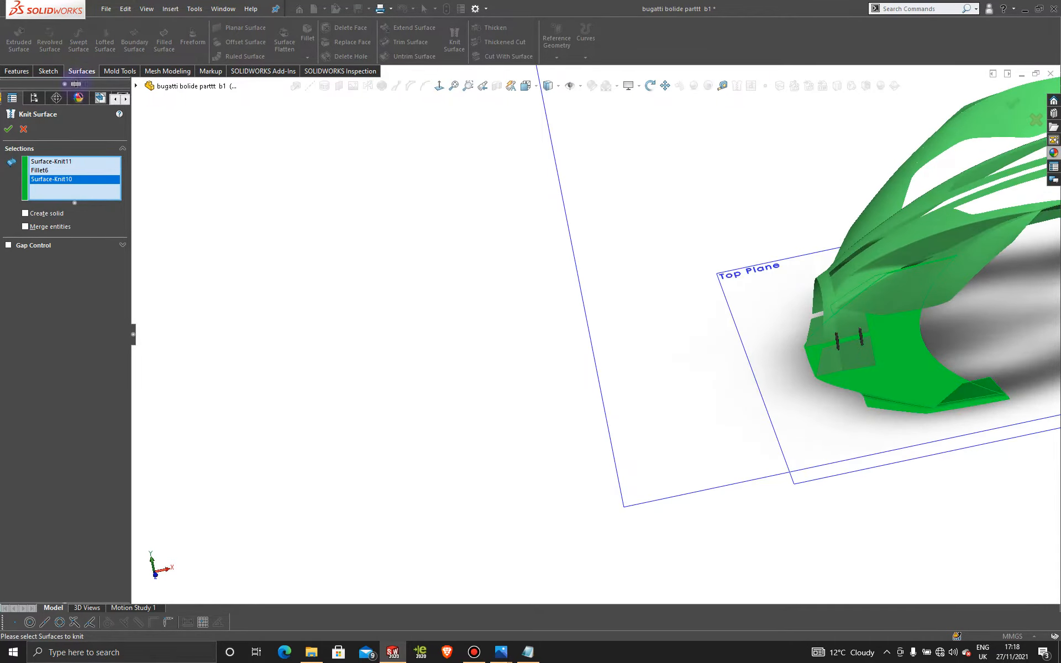
pyautogui.click(8, 129)
# Examine the whole body, then switch to Photos and study the car's side view in jhghjbj.PNG.
pyautogui.moveTo(971, 315); pyautogui.dragTo(653, 324, button='middle')
pyautogui.scroll(-3, 653, 325)
pyautogui.scroll(3, 661, 425)
pyautogui.moveTo(661, 426); pyautogui.dragTo(677, 410, button='middle')
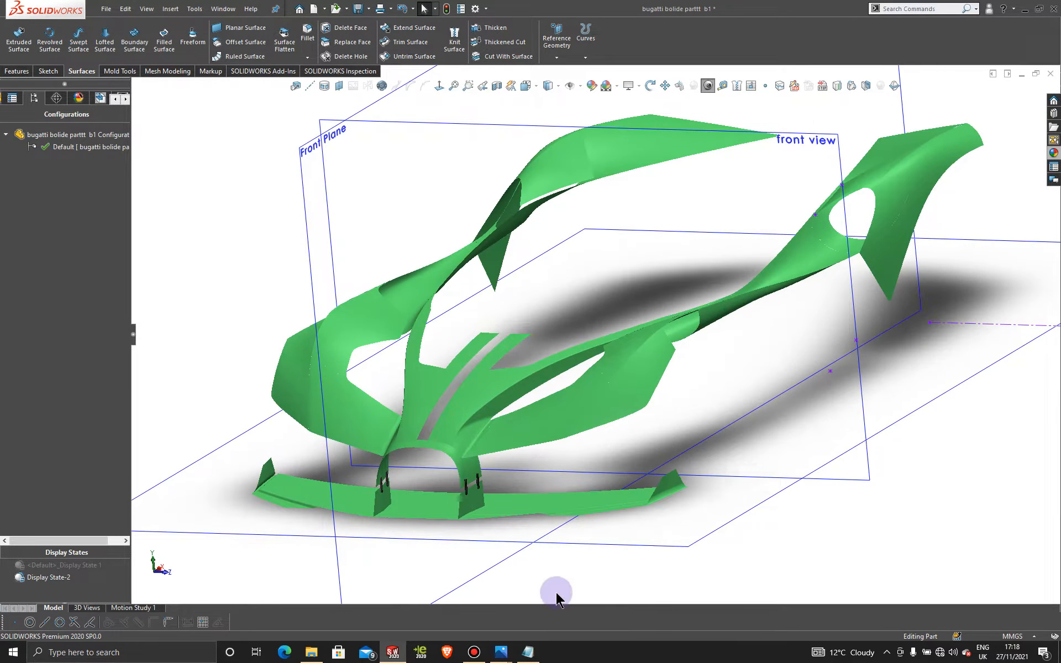
pyautogui.moveTo(501, 652)
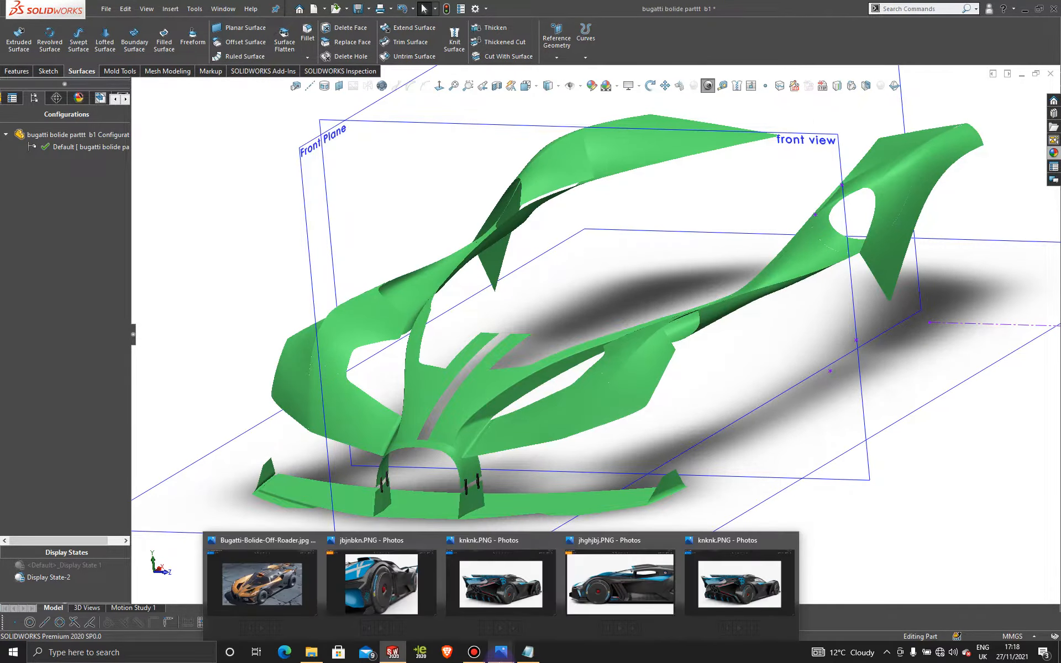
pyautogui.click(622, 591)
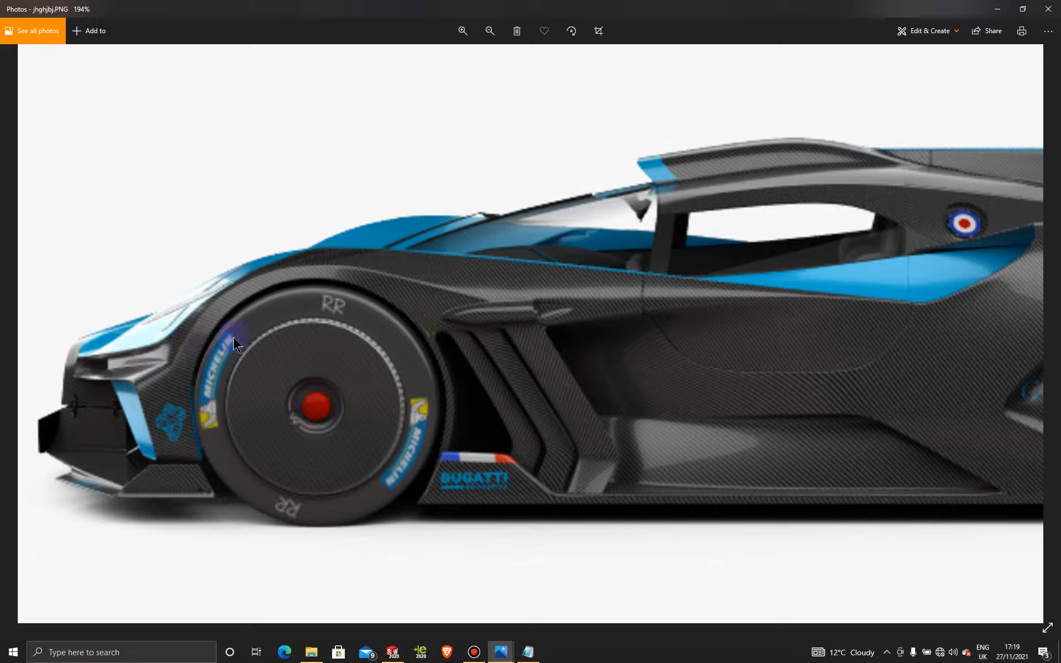
pyautogui.click(474, 652)
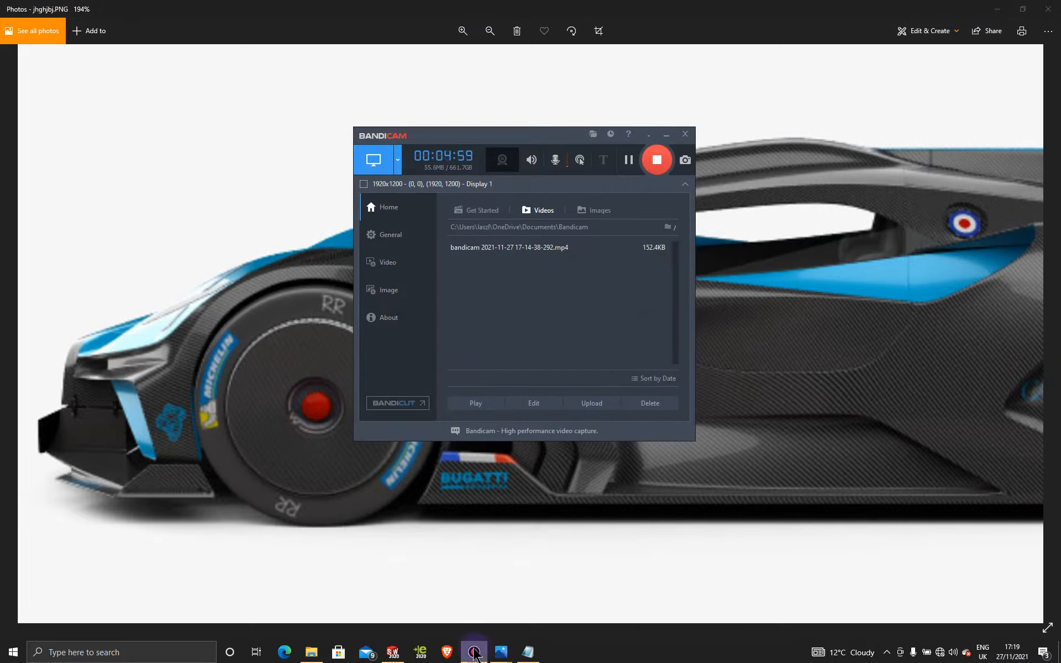
pyautogui.click(470, 654)
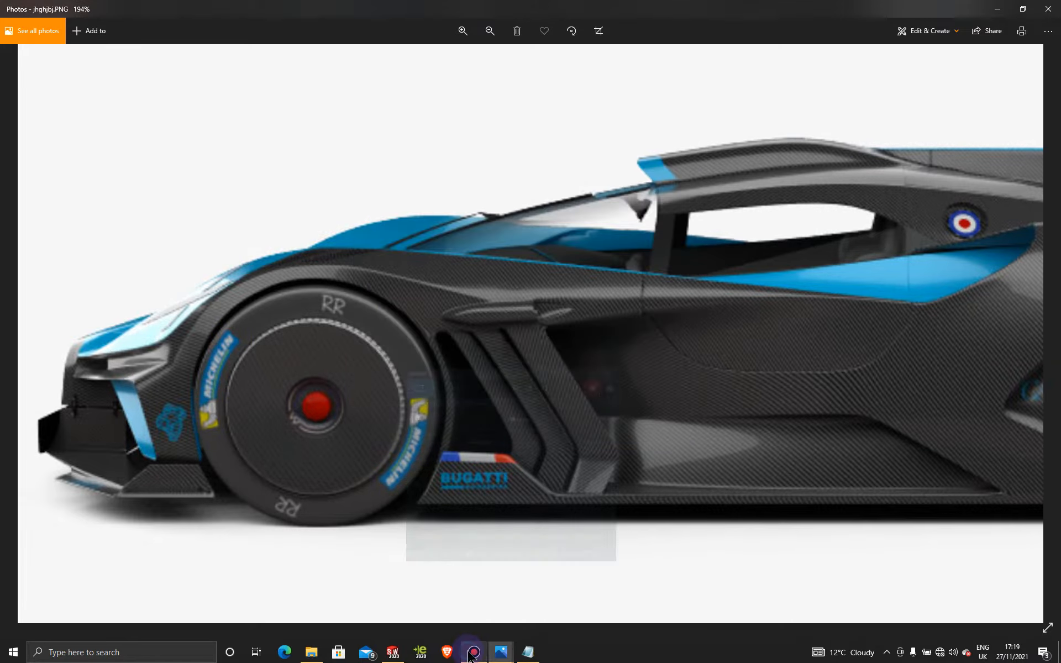
# Return to the SOLIDWORKS model and activate <Default>_Display State 1 to show the body against the reference images.
pyautogui.click(999, 9)
pyautogui.moveTo(519, 390); pyautogui.dragTo(460, 373, button='middle')
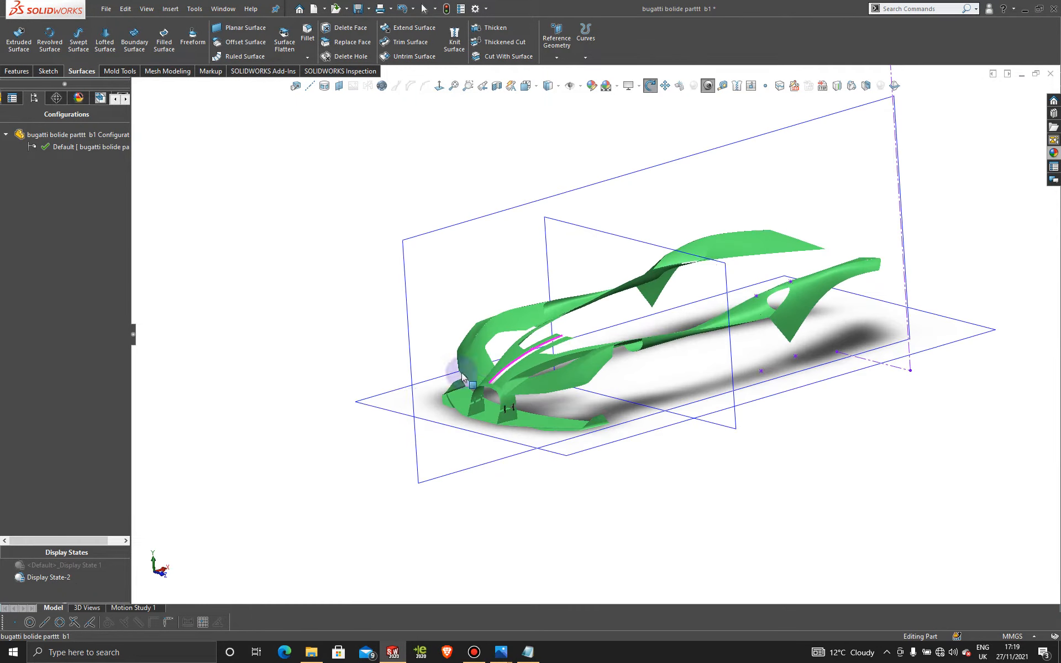
pyautogui.doubleClick(58, 564)
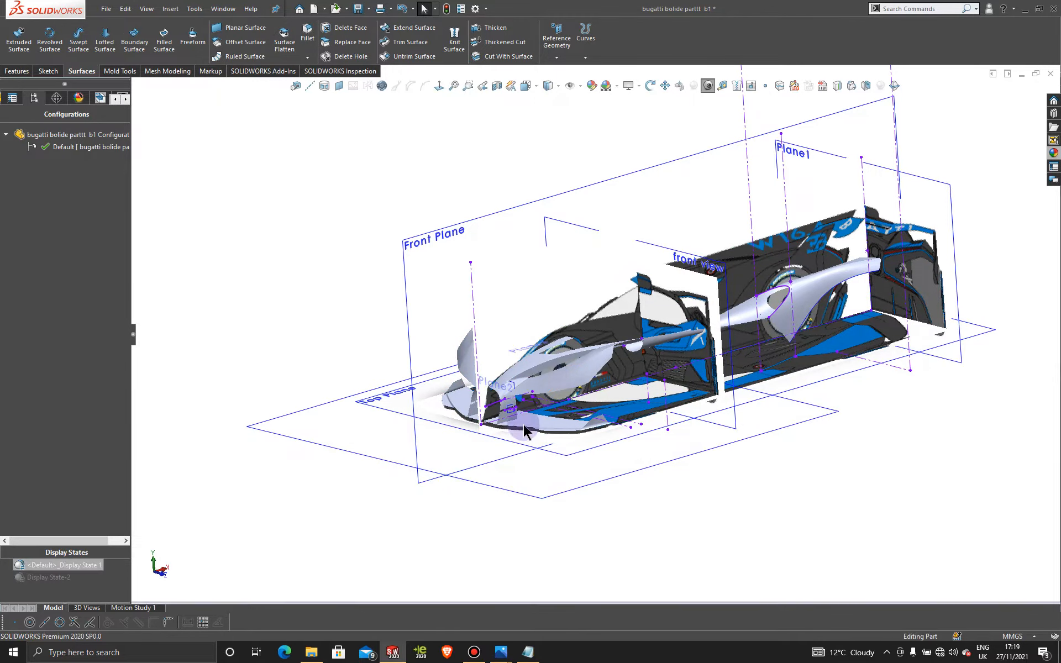
pyautogui.scroll(-5, 582, 373)
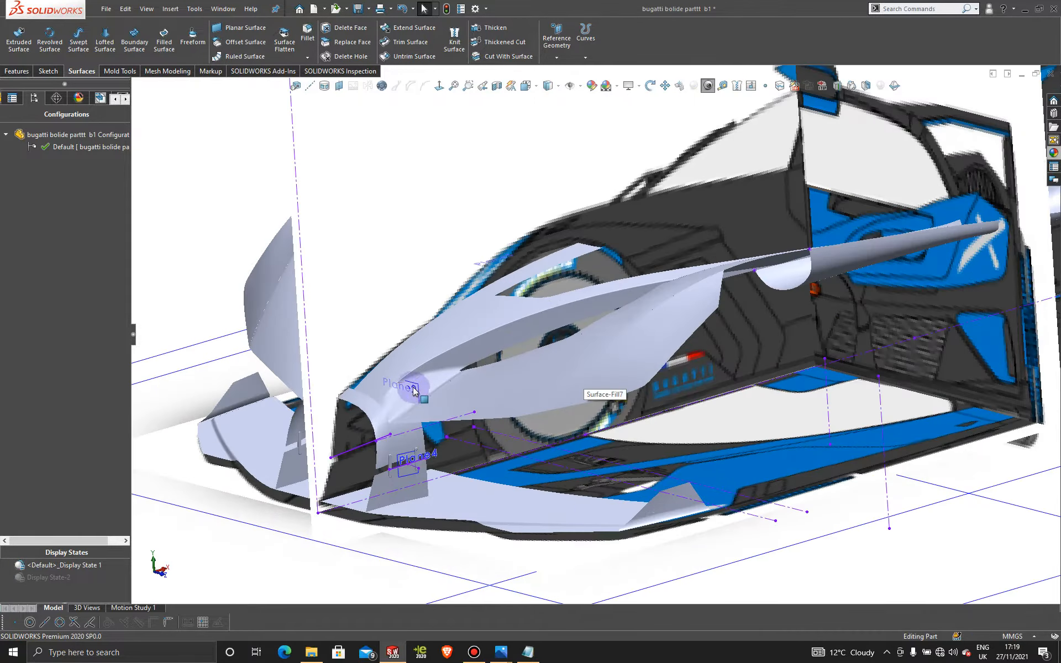
# Hide the reference planes Plane2 and Plane4 around the nose and side fin.
pyautogui.rightClick(419, 389)
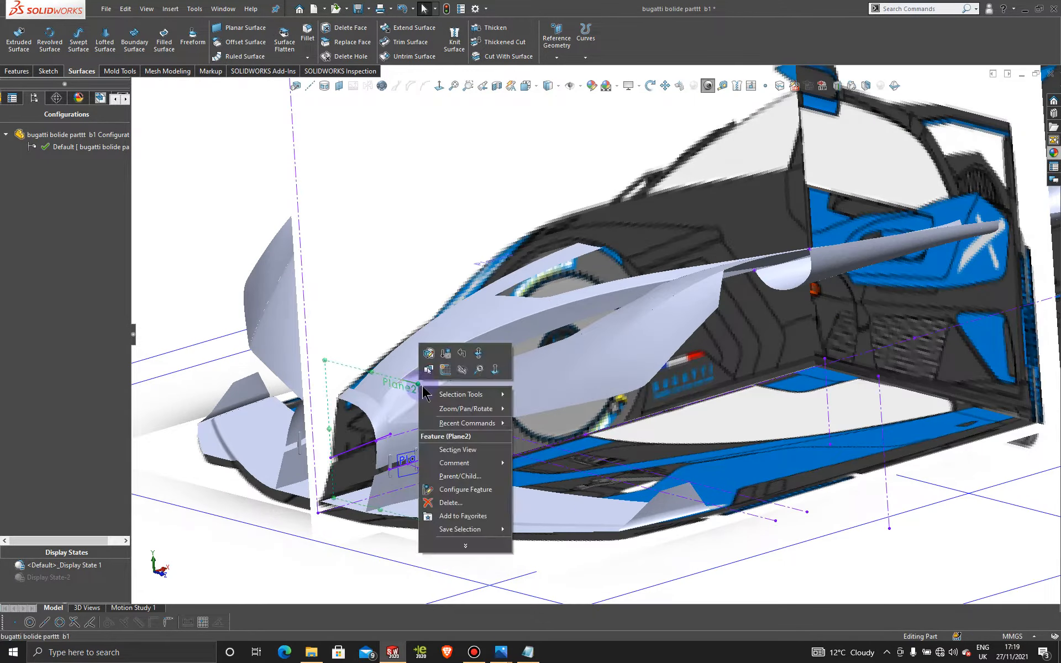
pyautogui.click(460, 362)
pyautogui.scroll(-4, 410, 491)
pyautogui.click(484, 416)
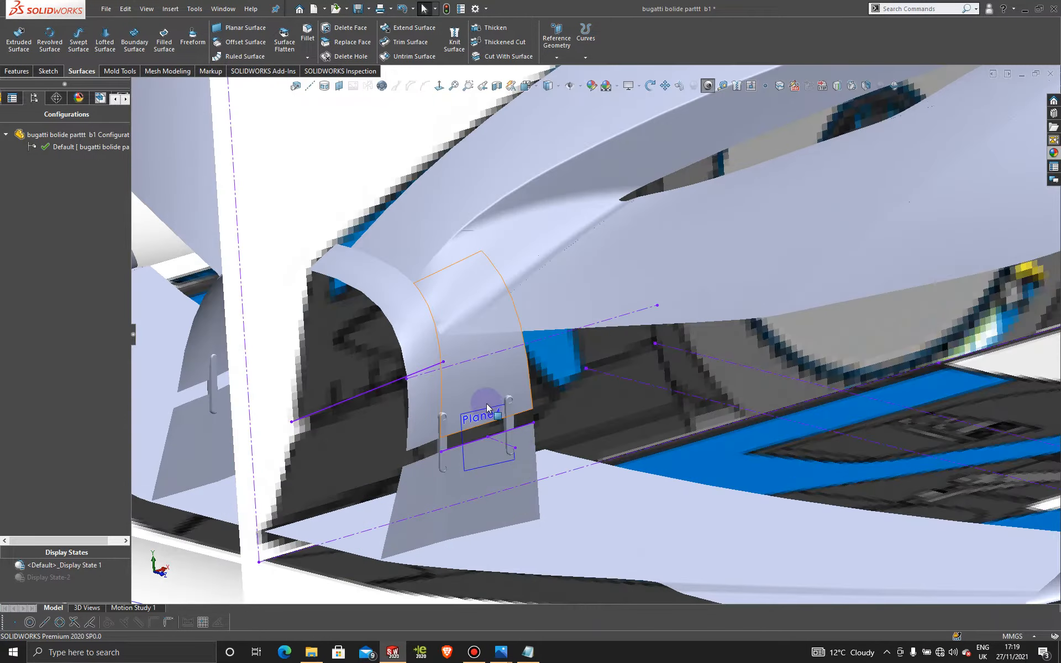
pyautogui.rightClick(485, 416)
pyautogui.click(524, 389)
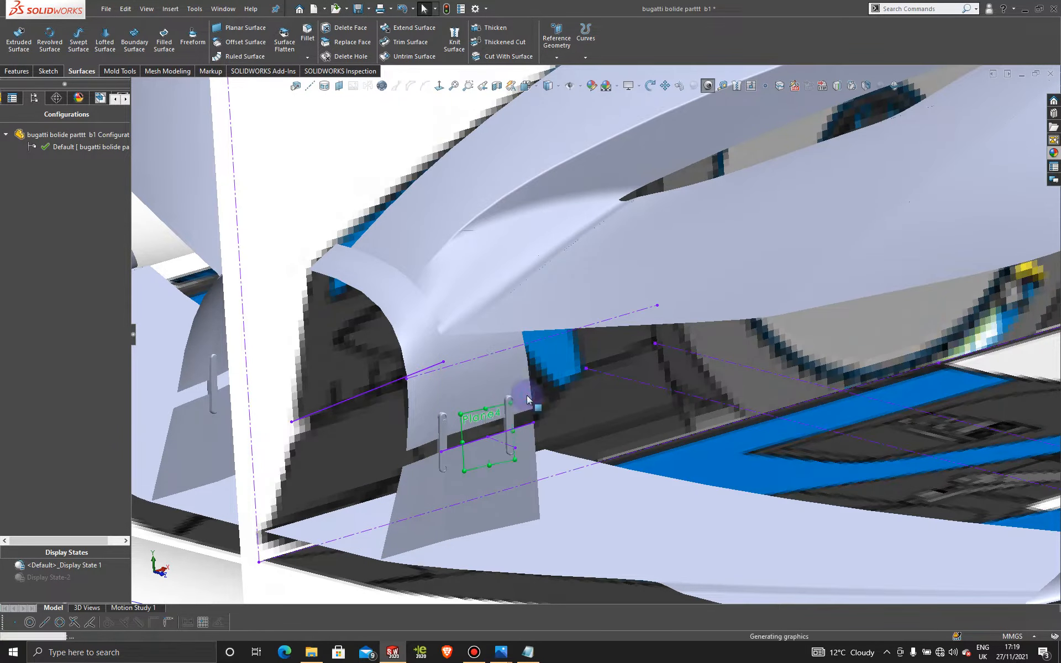
# Hide 3DSketch63, Sketch56 and the construction-line sketch running across the nose beneath the front fender.
pyautogui.rightClick(632, 381)
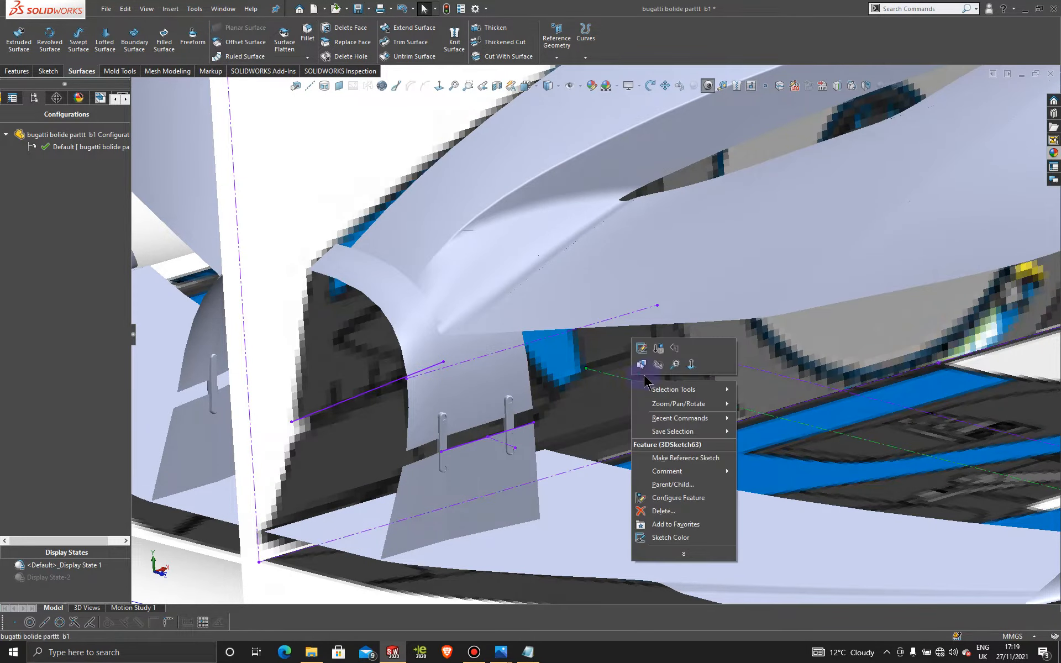
pyautogui.click(668, 360)
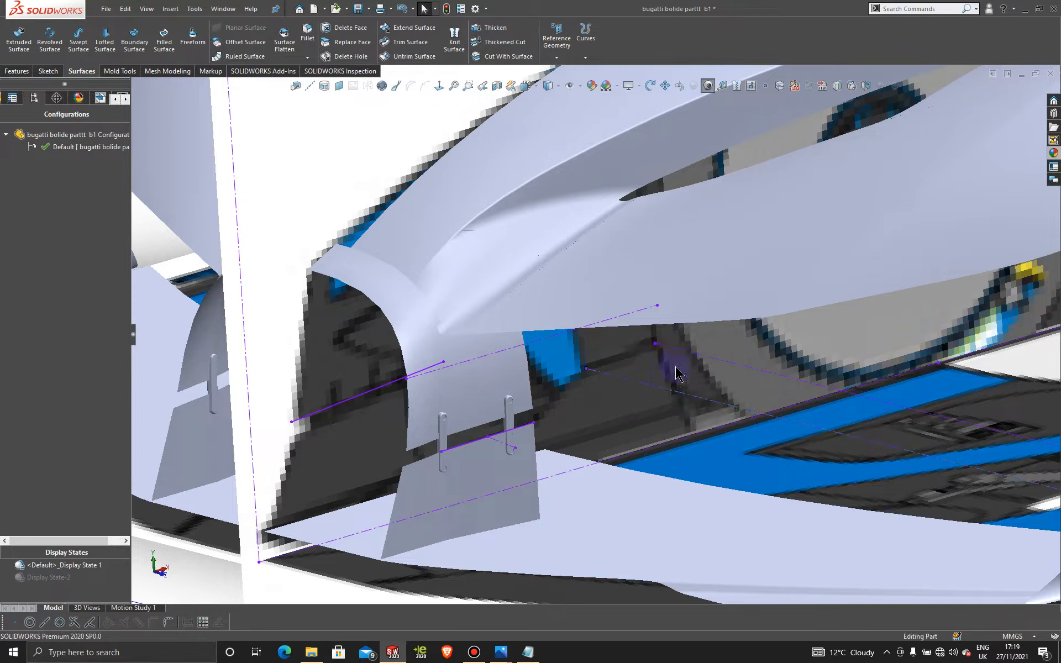
pyautogui.rightClick(576, 335)
pyautogui.click(602, 310)
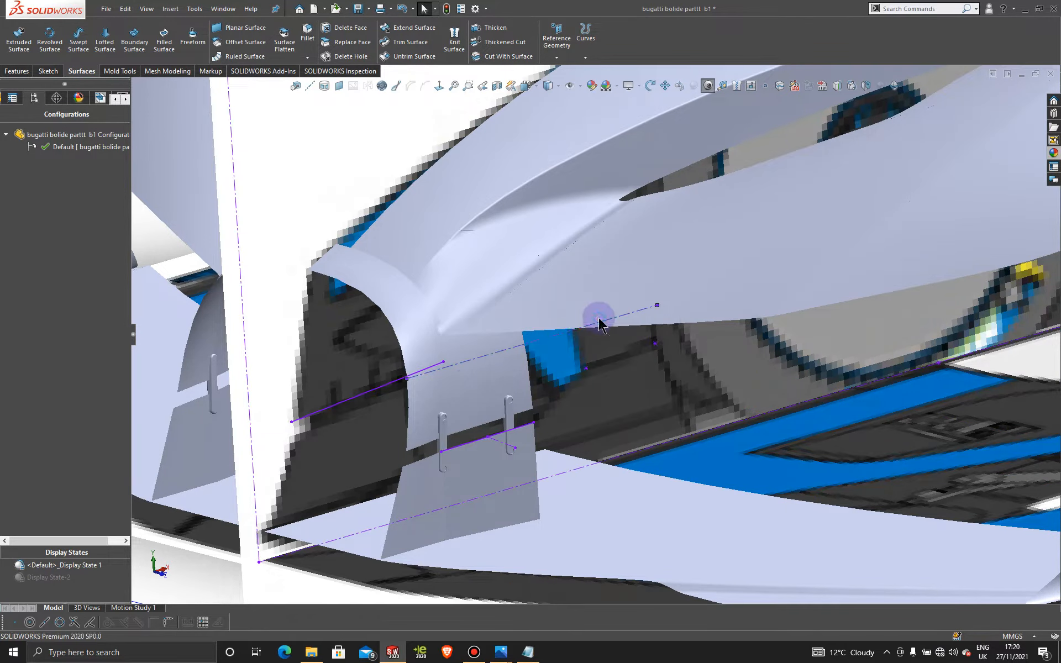
pyautogui.rightClick(387, 389)
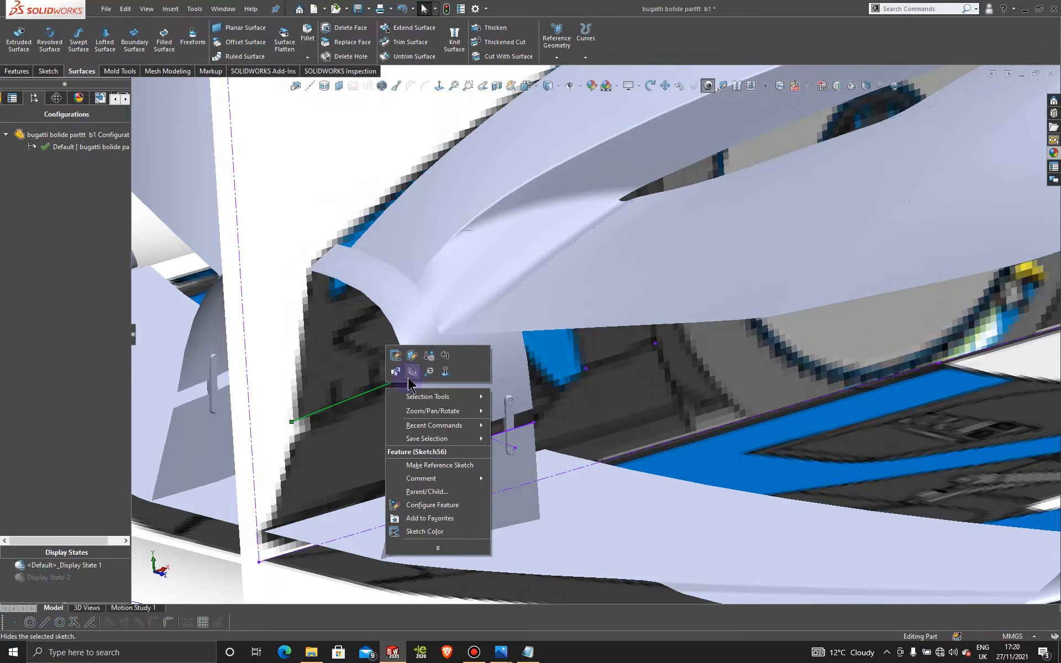
pyautogui.click(413, 364)
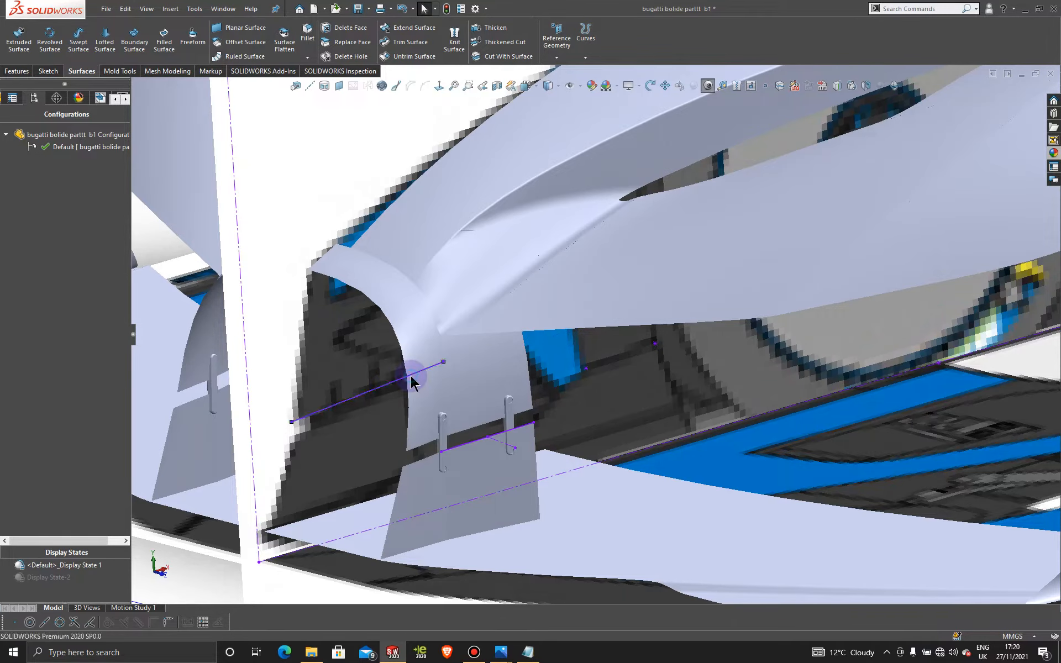
# Hide the line sketch along the side fin's upper edge and Sketch66 beside the front wheel.
pyautogui.rightClick(474, 442)
pyautogui.click(501, 419)
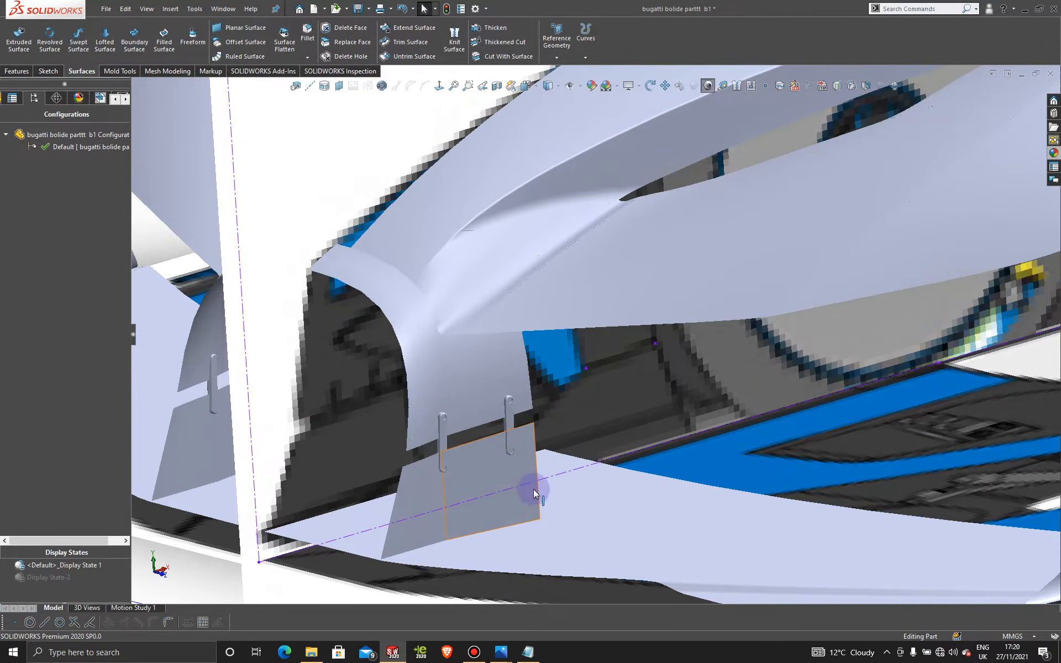
pyautogui.scroll(5, 534, 514)
pyautogui.scroll(-5, 607, 349)
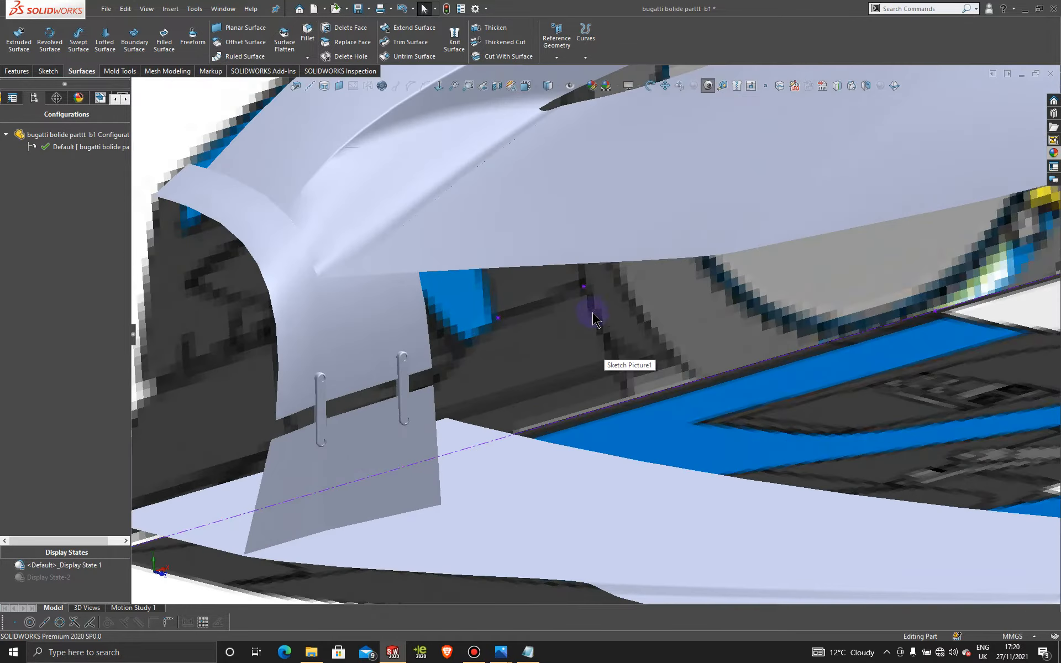
pyautogui.rightClick(587, 290)
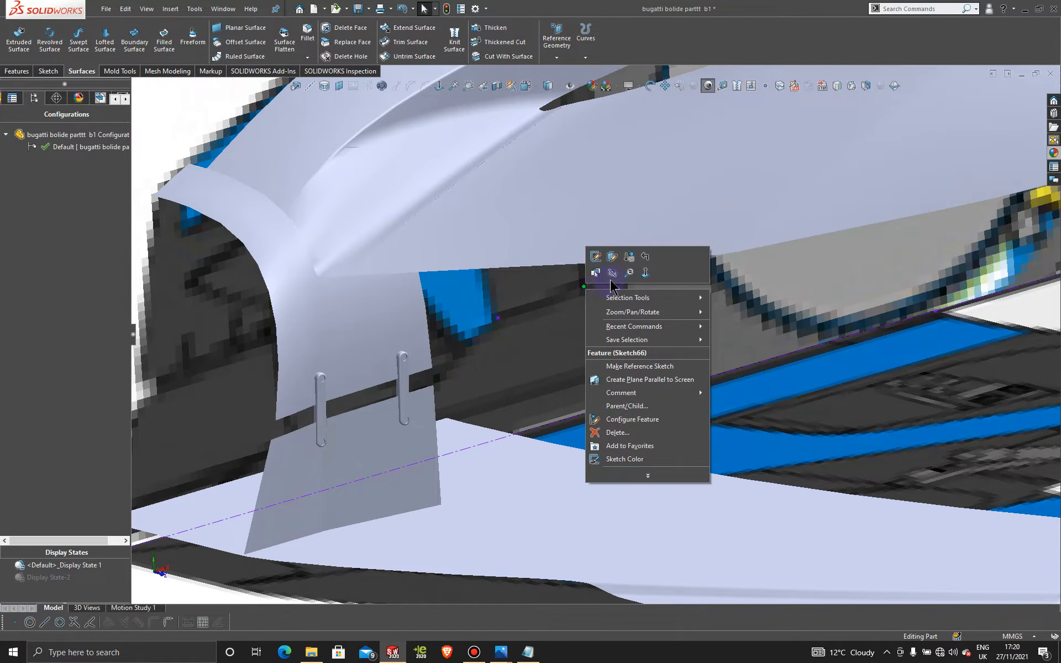
pyautogui.click(613, 276)
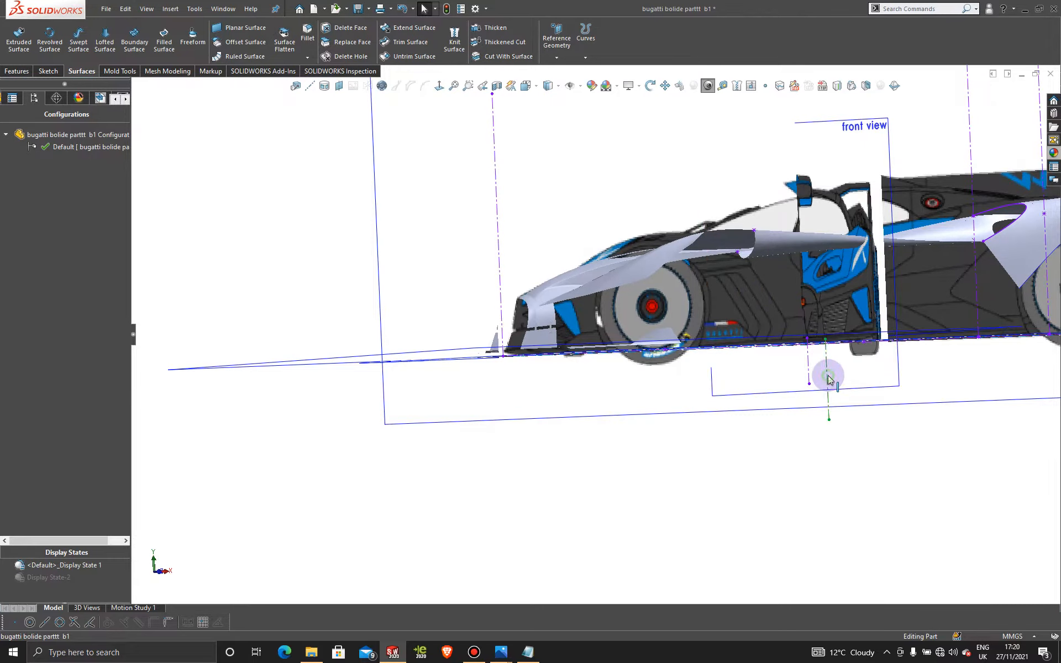
# Hide the two construction-line sketches that extend below the front-view reference image.
pyautogui.rightClick(827, 375)
pyautogui.click(853, 362)
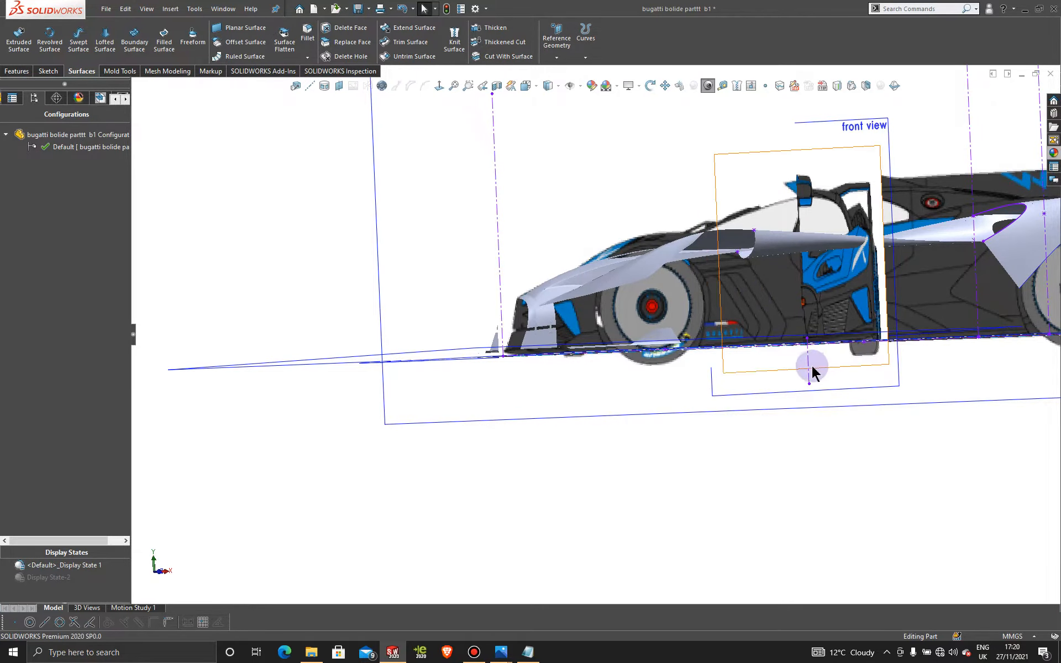
pyautogui.rightClick(808, 367)
pyautogui.click(833, 353)
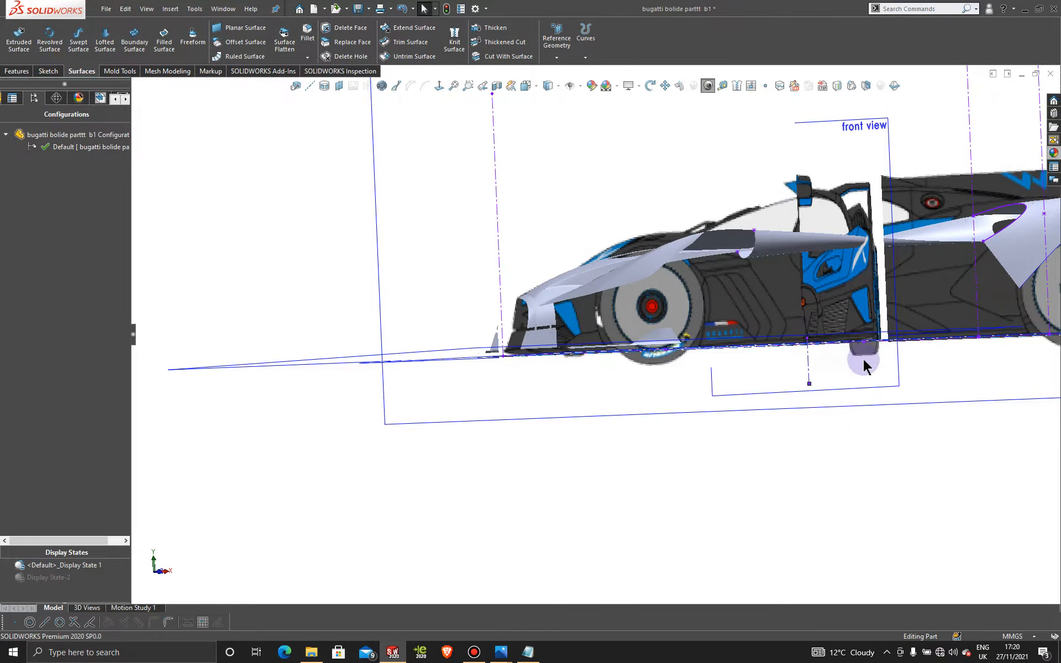
# Hide the vertical construction-line sketches above the rear wheel and the sketch entities on the rear fender.
pyautogui.scroll(4, 876, 347)
pyautogui.scroll(-2, 843, 204)
pyautogui.scroll(-1, 741, 279)
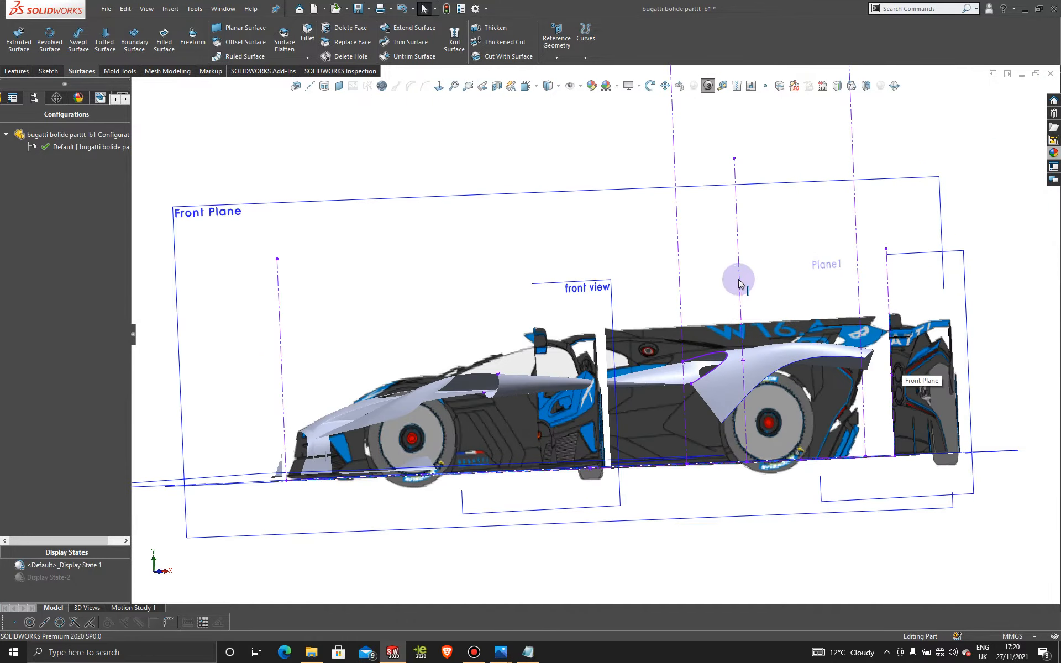
pyautogui.rightClick(741, 272)
pyautogui.click(767, 253)
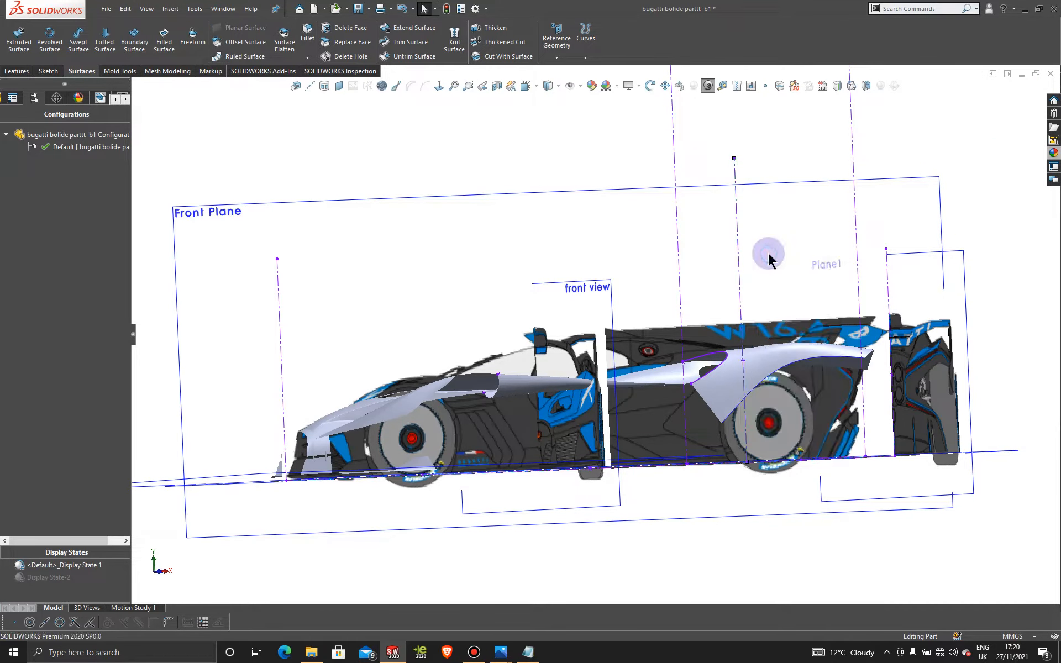
pyautogui.rightClick(714, 356)
pyautogui.click(749, 338)
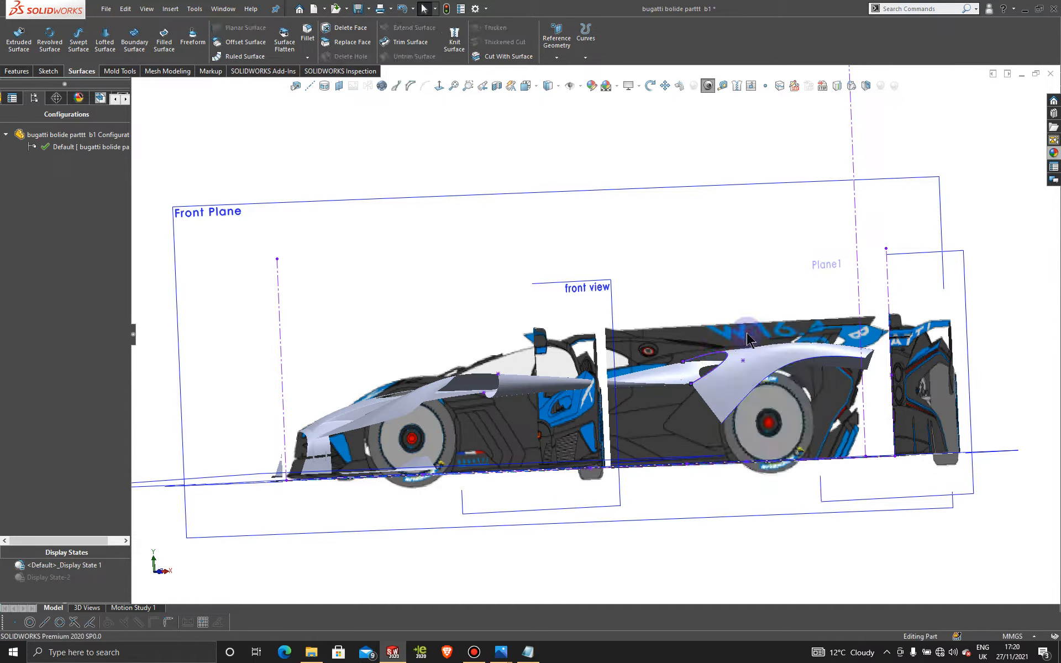
pyautogui.rightClick(742, 363)
pyautogui.click(776, 345)
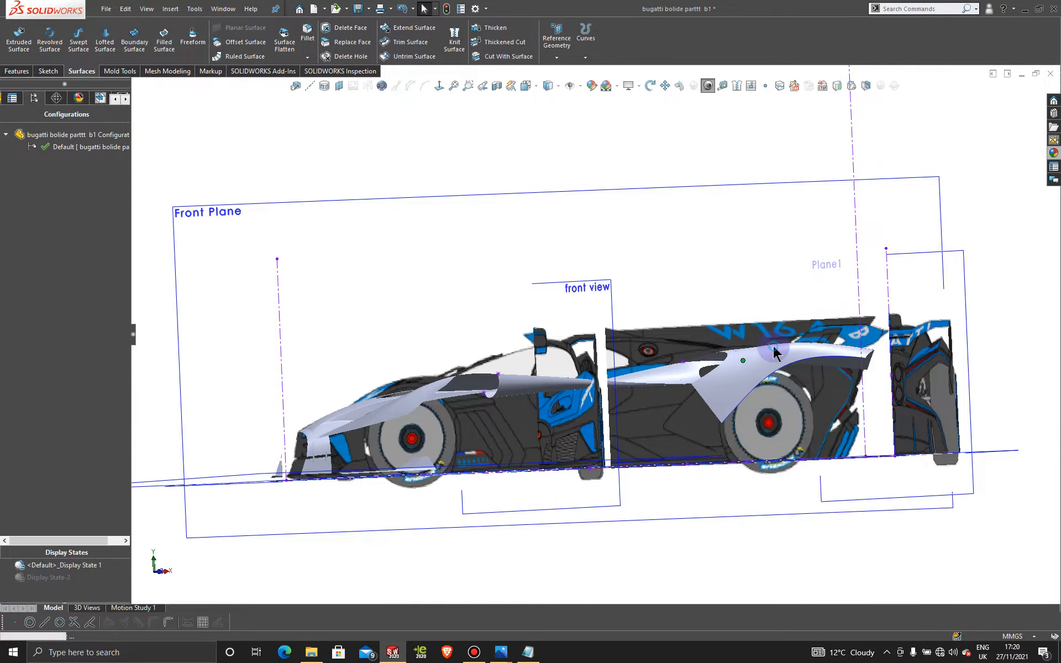
# Hide Curve7 along the rear wheel arch and 3DSketch47's vertical construction line near the tail.
pyautogui.scroll(-5, 739, 370)
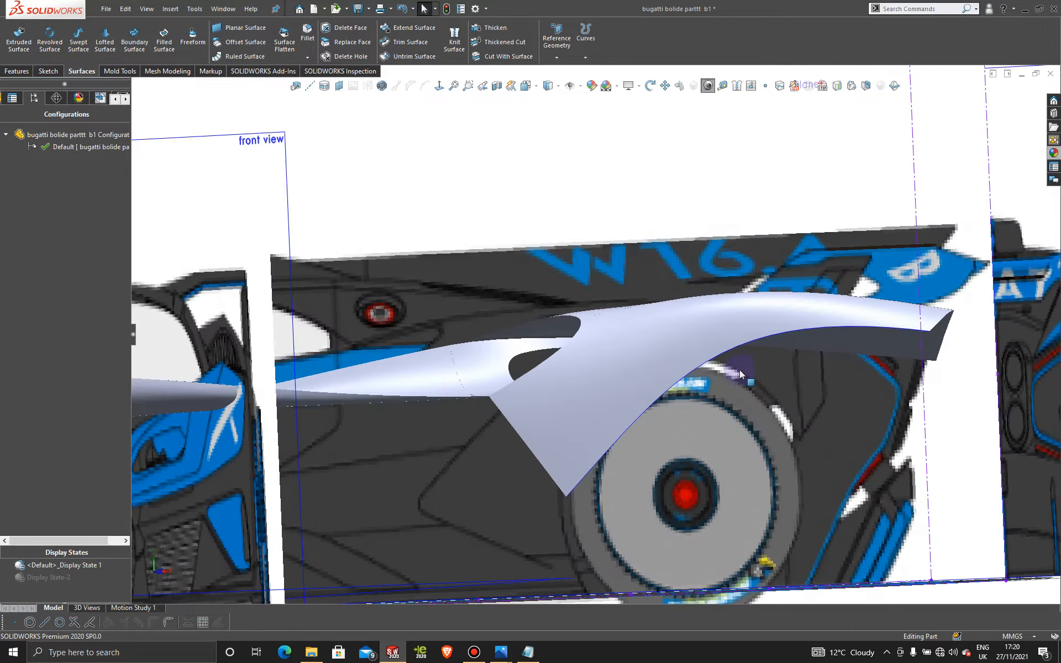
pyautogui.rightClick(706, 364)
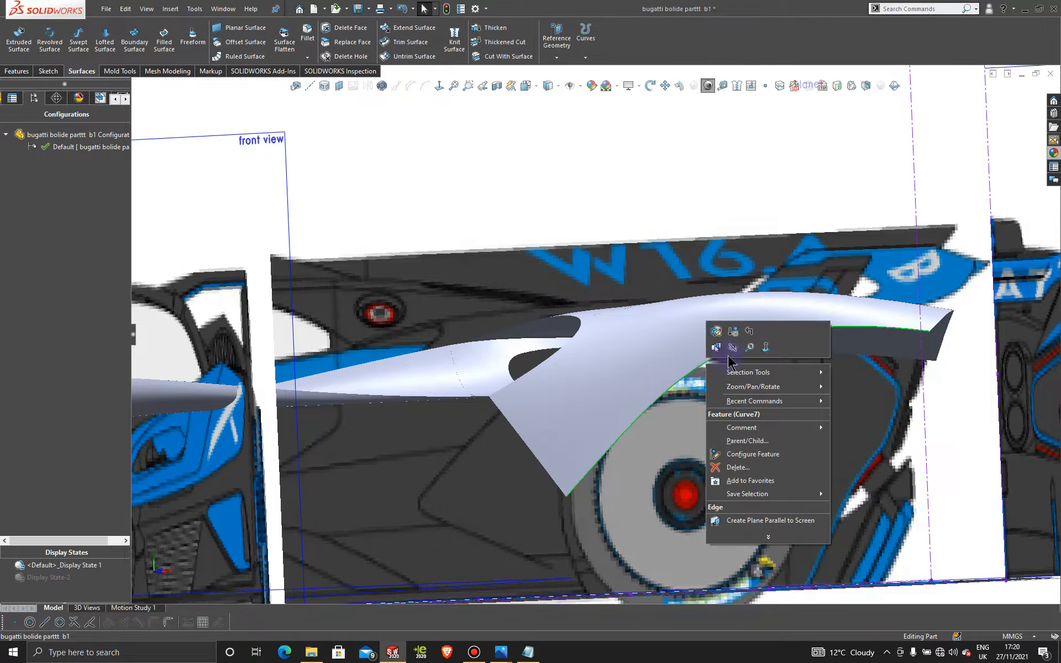
pyautogui.click(733, 351)
pyautogui.scroll(5, 818, 228)
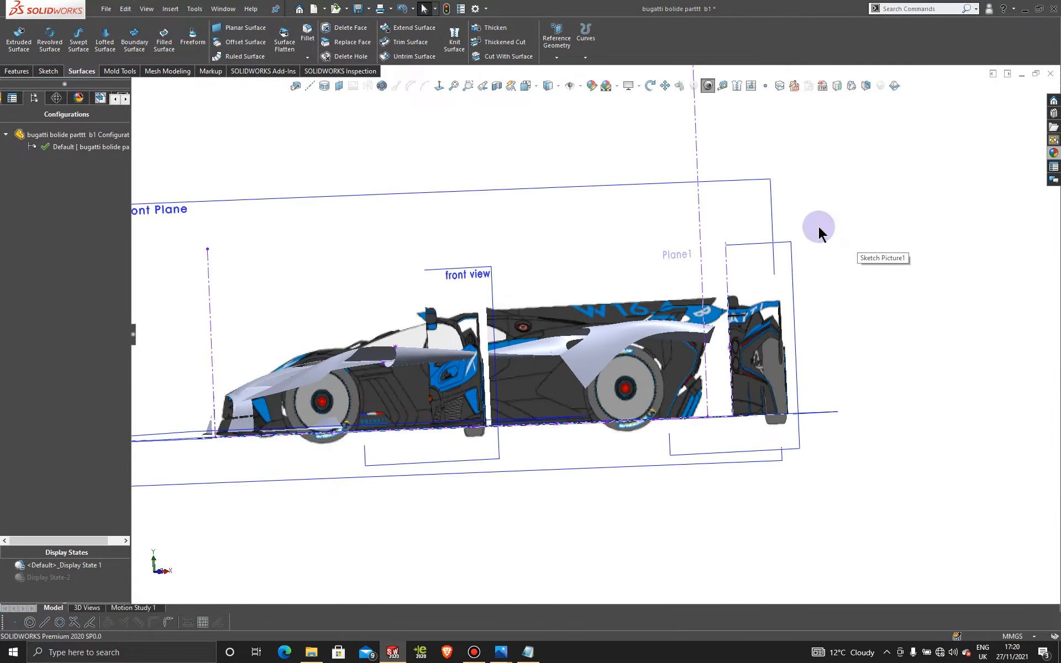
pyautogui.rightClick(698, 206)
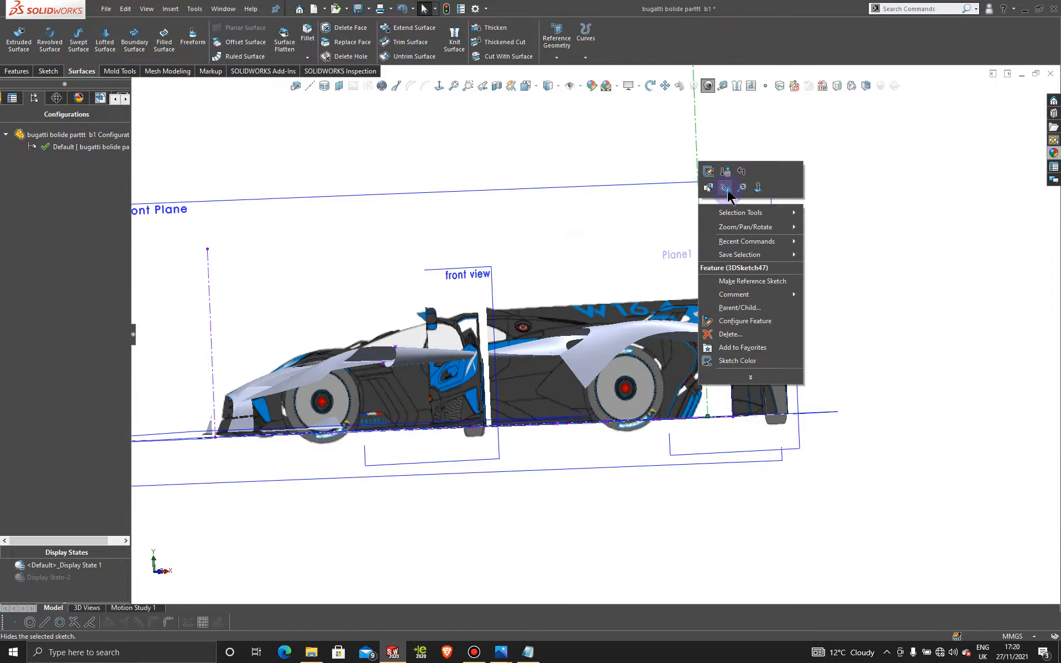
pyautogui.click(731, 194)
# Hide the unlabeled horizontal plane extending ahead of the splitter and Sketch49 beside the rear of the car.
pyautogui.moveTo(718, 275); pyautogui.dragTo(727, 416, button='middle')
pyautogui.moveTo(360, 387); pyautogui.dragTo(433, 438, button='middle')
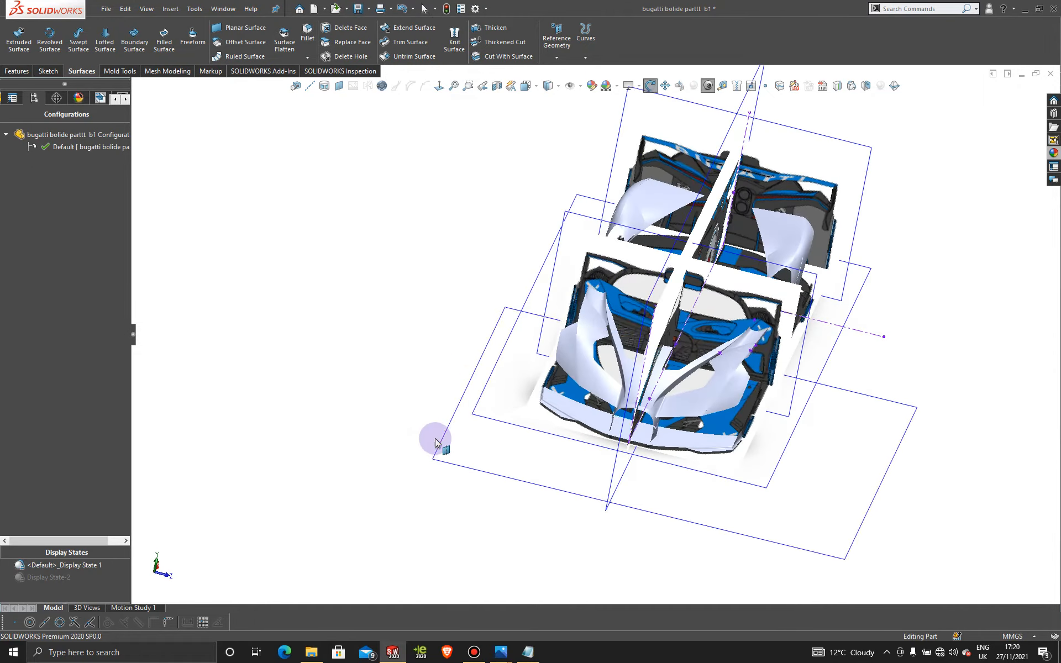
pyautogui.rightClick(492, 457)
pyautogui.click(536, 443)
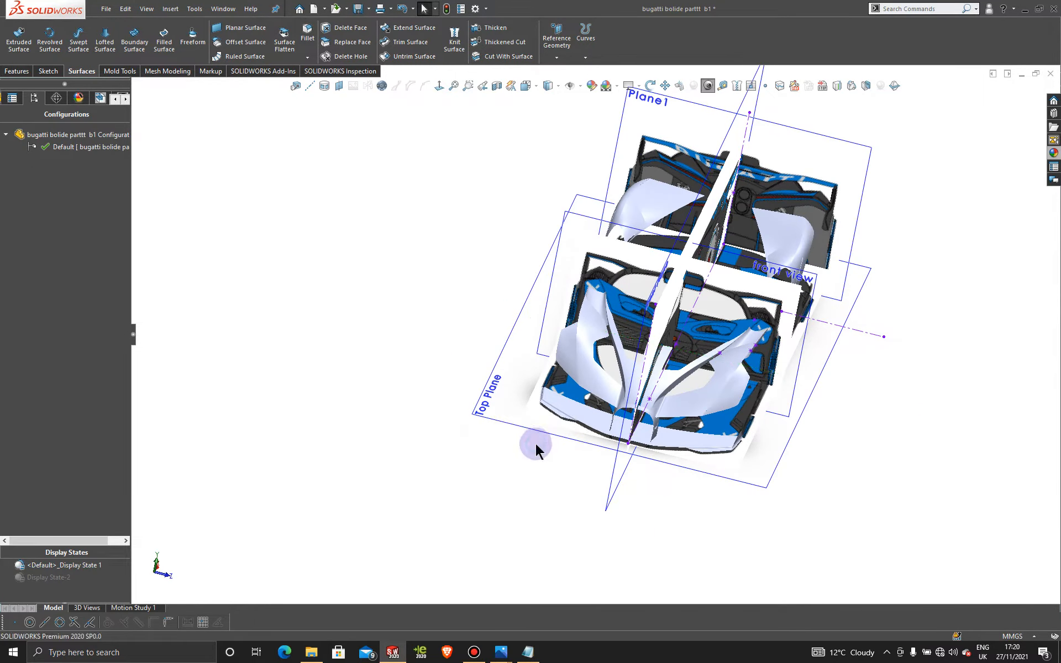
pyautogui.moveTo(680, 466); pyautogui.dragTo(954, 324, button='middle')
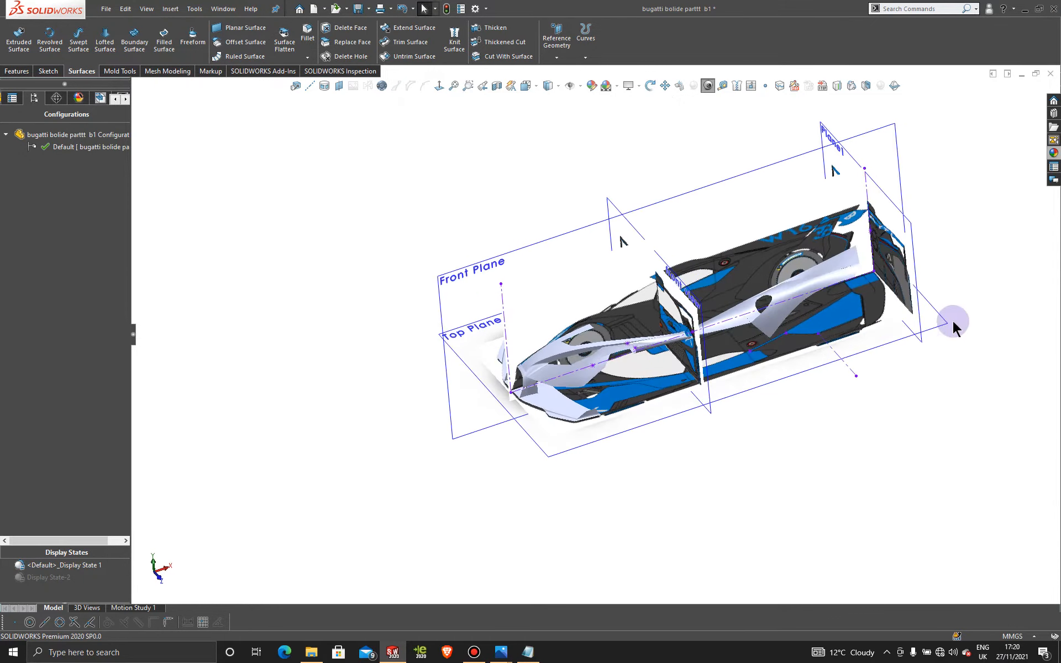
pyautogui.rightClick(850, 368)
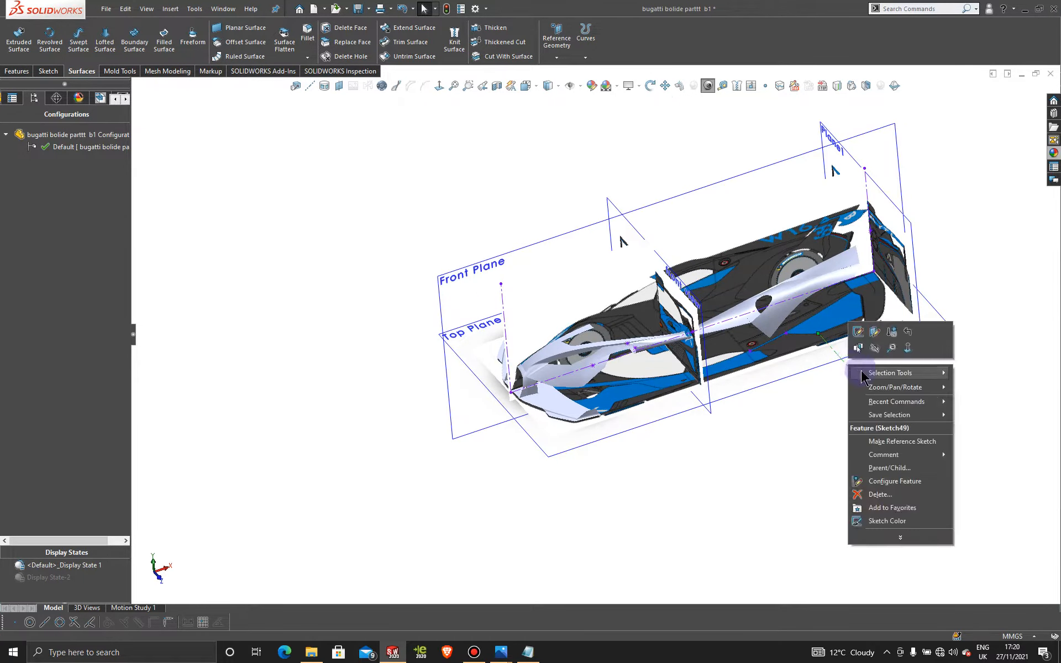
pyautogui.click(875, 350)
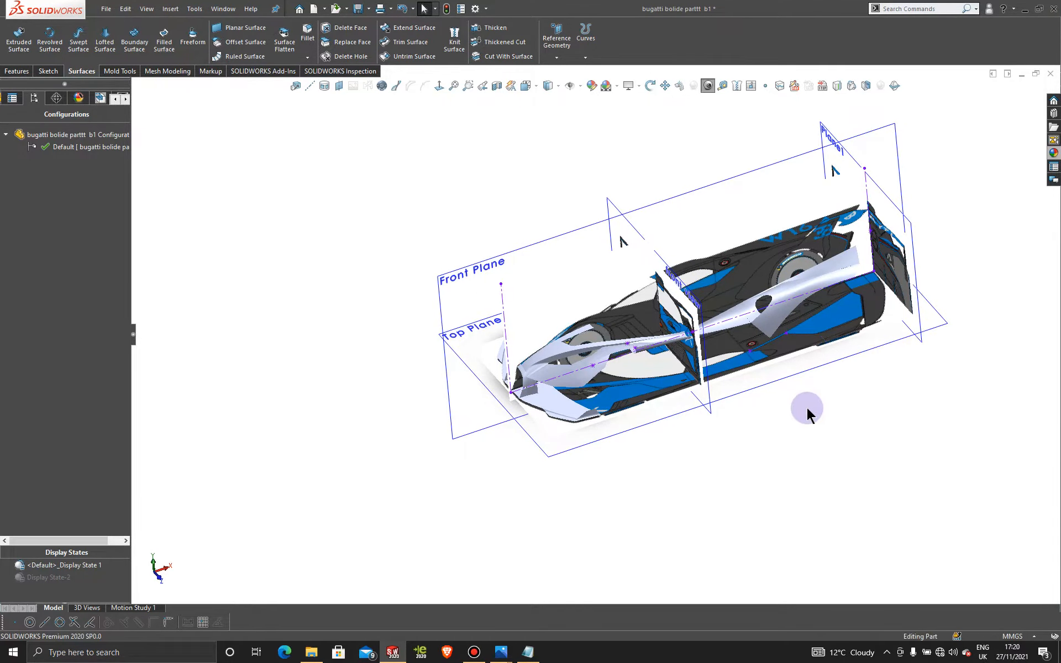
# Compare the front body with the car's side view in jhghjbj.PNG in Photos and return to the SOLIDWORKS model.
pyautogui.moveTo(806, 408); pyautogui.dragTo(788, 333, button='middle')
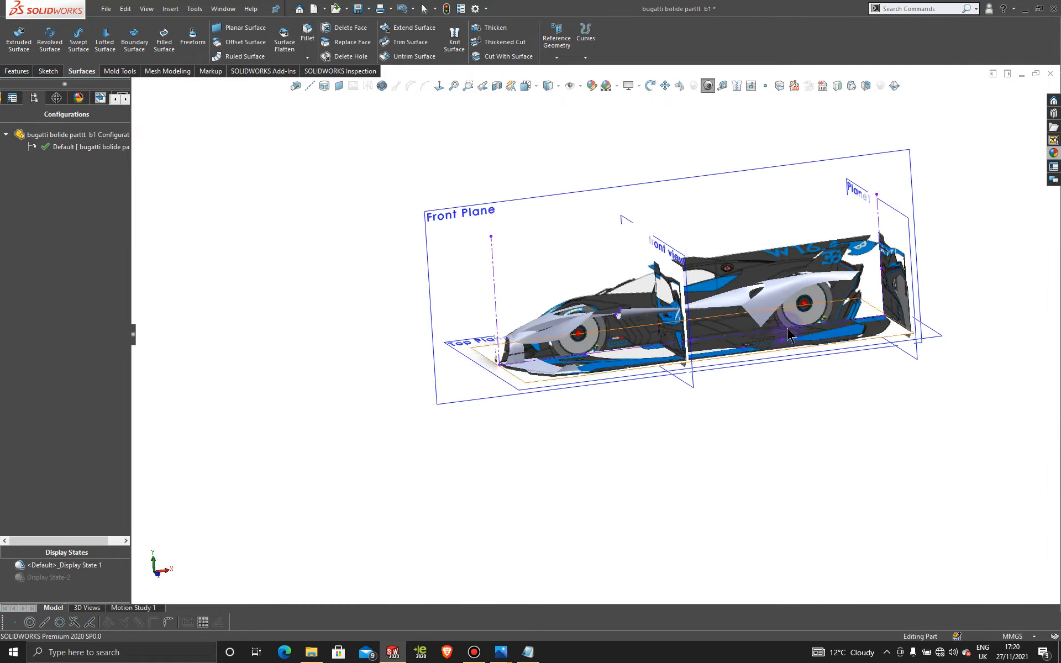
pyautogui.scroll(-8, 568, 319)
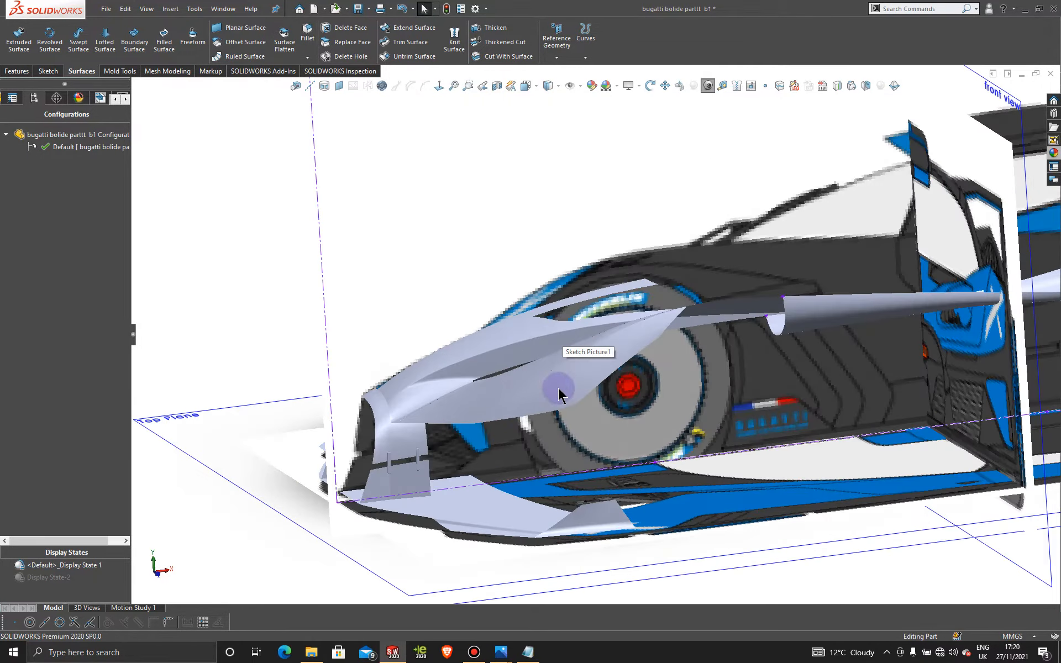
pyautogui.moveTo(523, 366)
pyautogui.mouseDown(button='middle')
pyautogui.moveTo(500, 360)
pyautogui.moveTo(521, 412)
pyautogui.moveTo(529, 406)
pyautogui.mouseUp(button='middle')
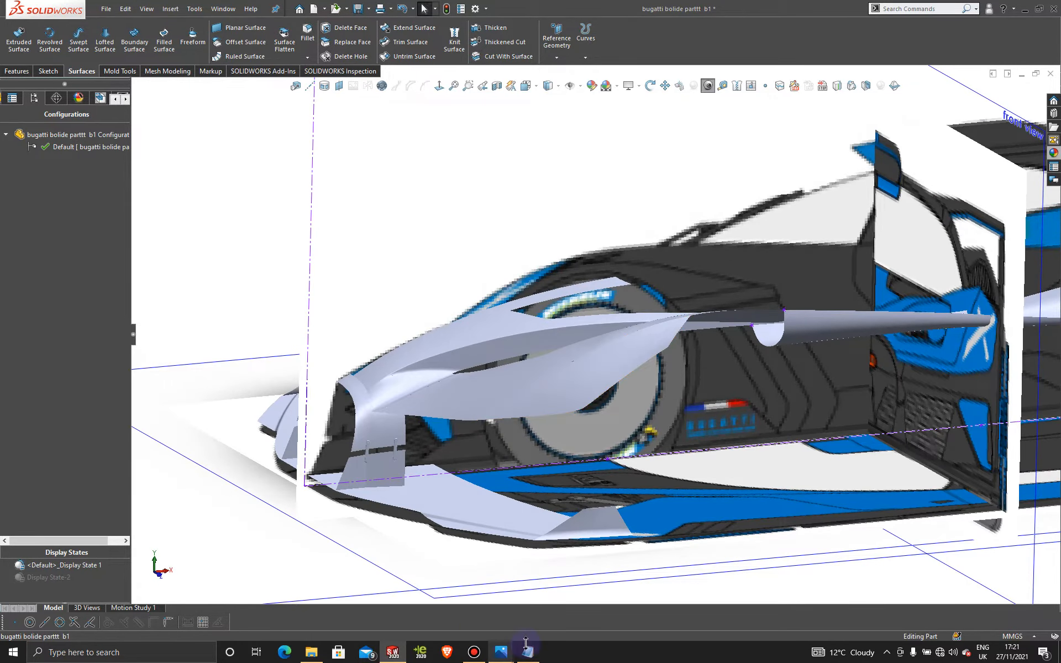
pyautogui.moveTo(506, 654)
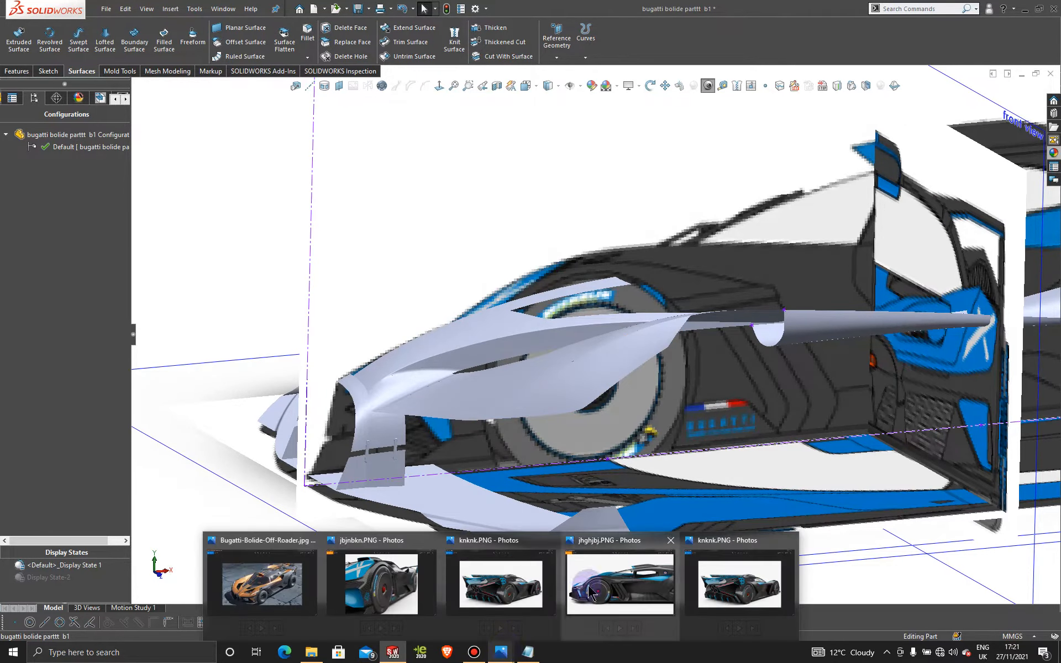
pyautogui.click(606, 578)
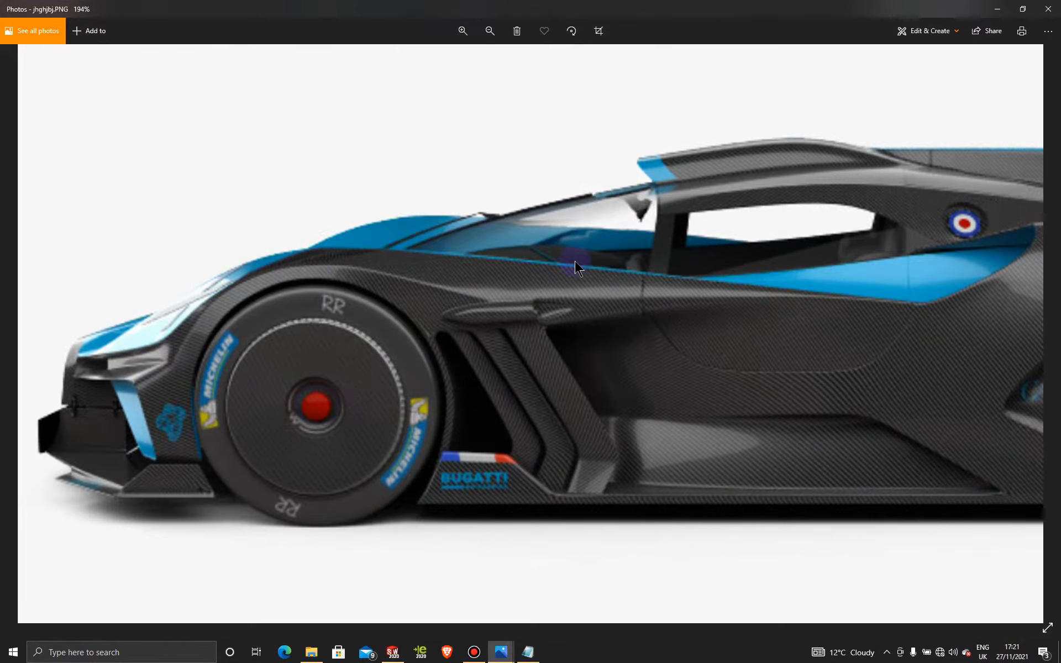
pyautogui.scroll(-3, 574, 260)
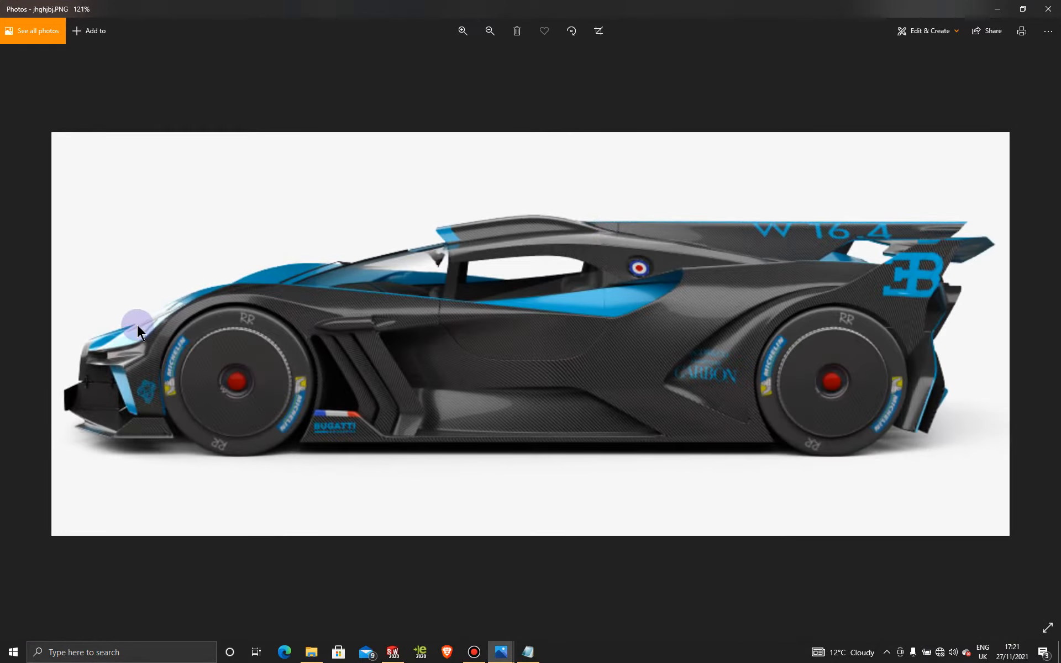
pyautogui.scroll(1, 137, 325)
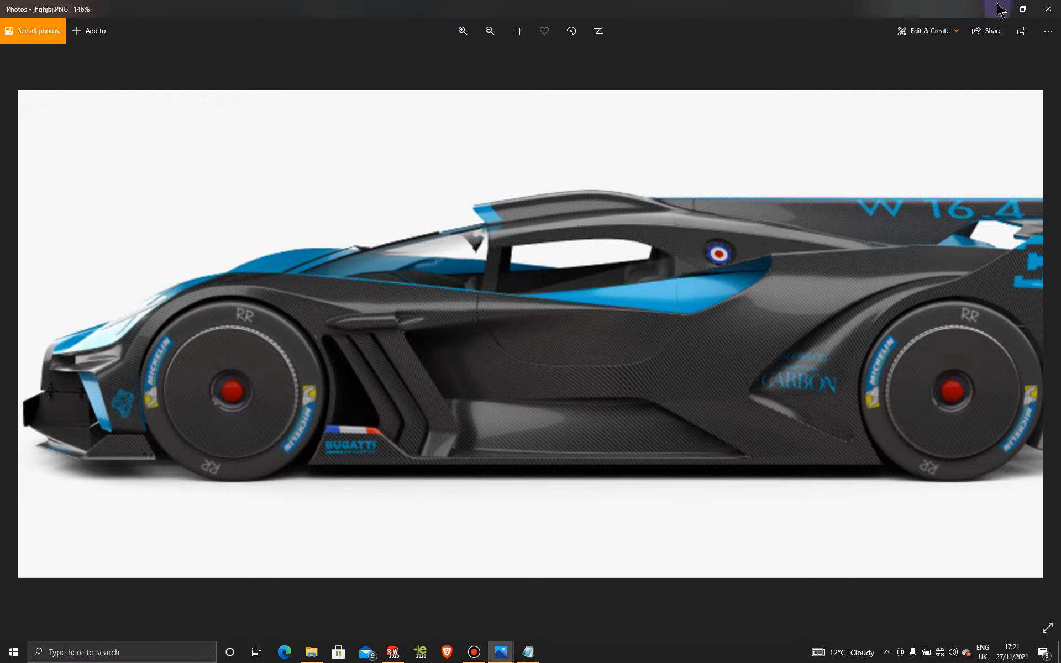
pyautogui.click(999, 8)
pyautogui.scroll(2, 631, 330)
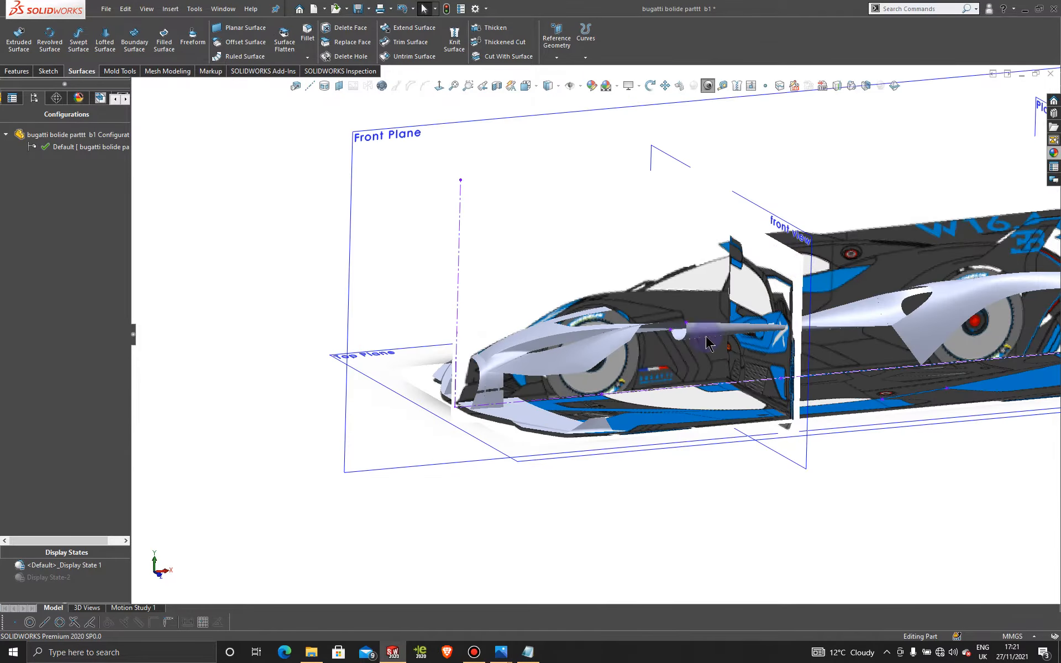
# Apply the green glass appearance to the entire bugatti bolide part.
pyautogui.scroll(1, 631, 330)
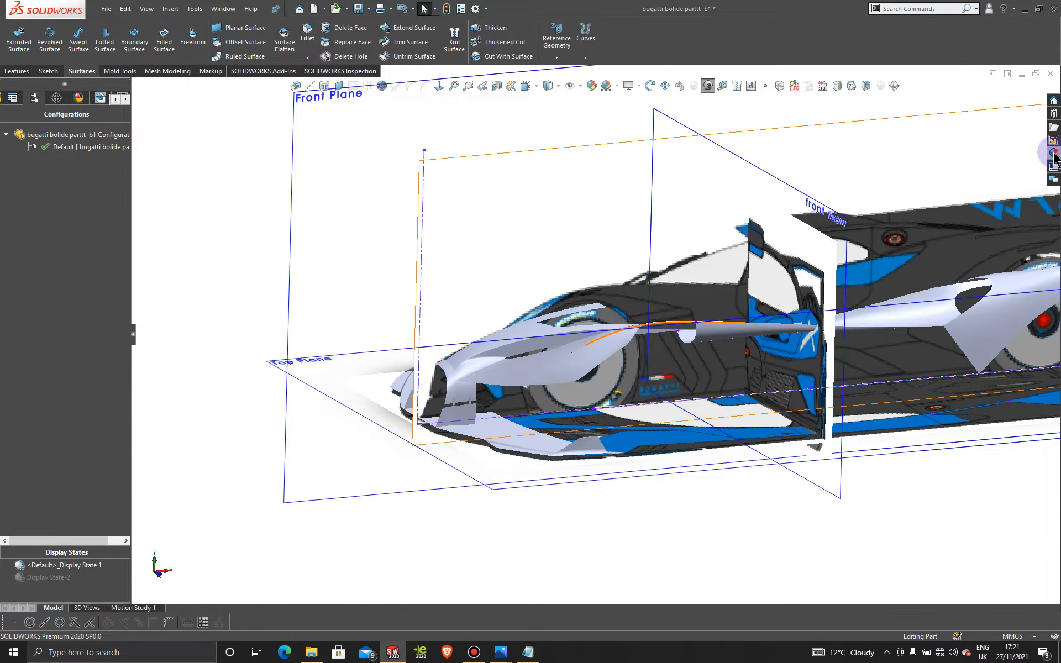
pyautogui.click(1053, 153)
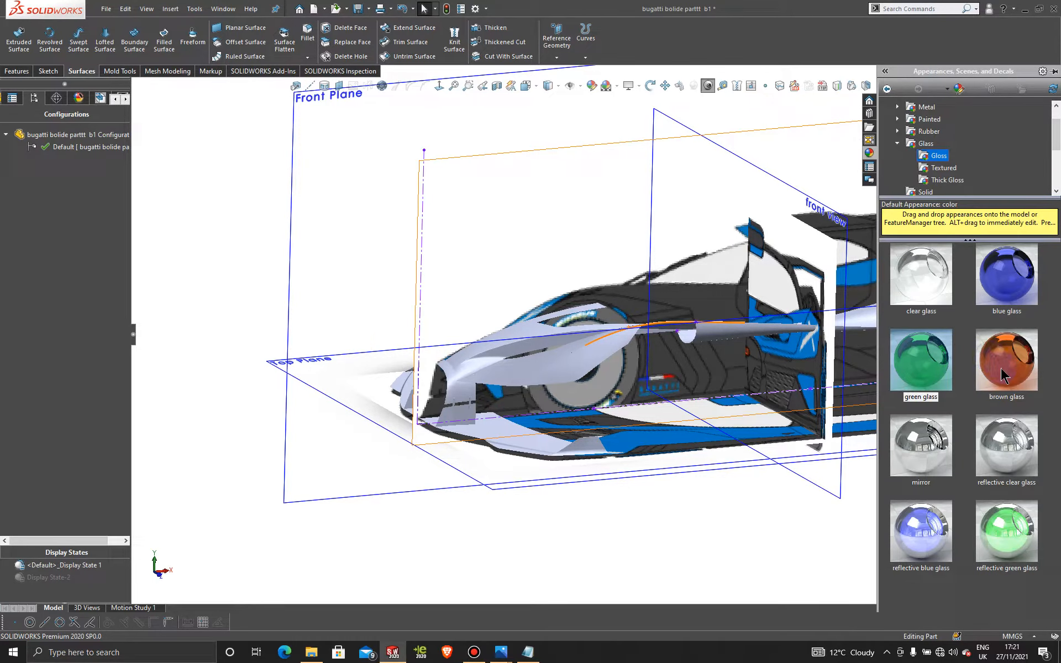
pyautogui.moveTo(941, 360); pyautogui.dragTo(510, 379)
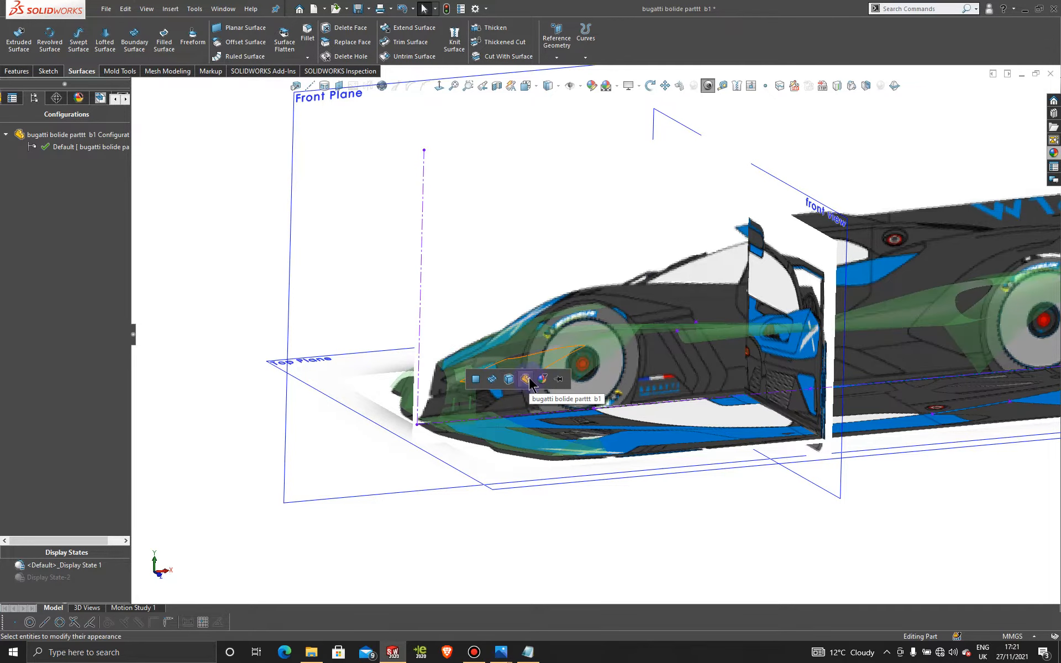
pyautogui.click(525, 382)
pyautogui.scroll(2, 592, 375)
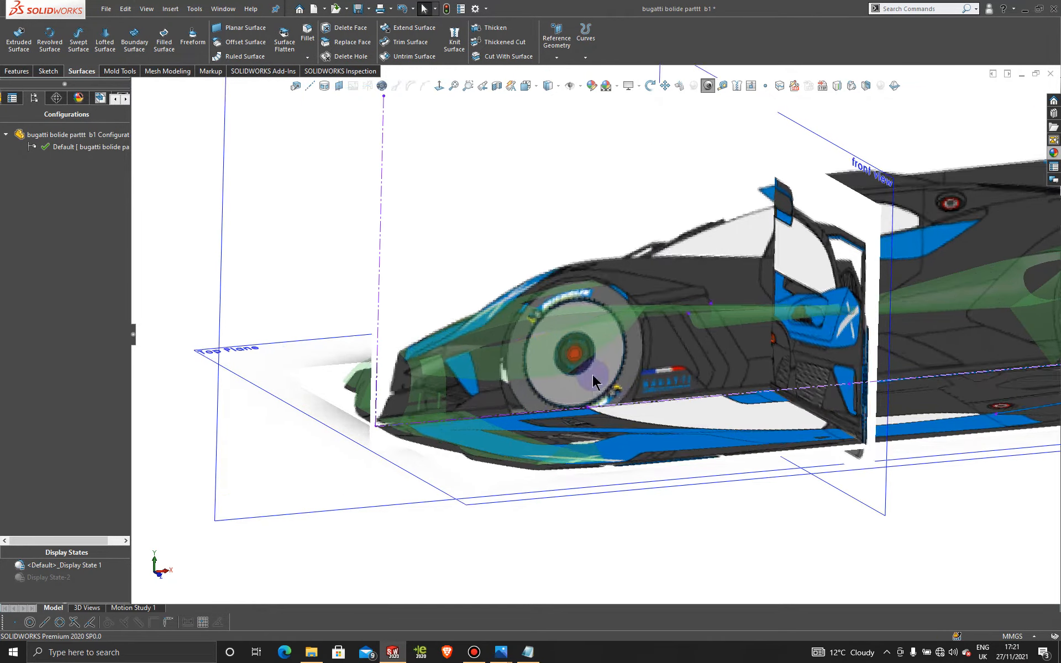
pyautogui.moveTo(592, 374)
pyautogui.mouseDown(button='middle')
pyautogui.moveTo(561, 363)
pyautogui.moveTo(565, 350)
pyautogui.mouseUp(button='middle')
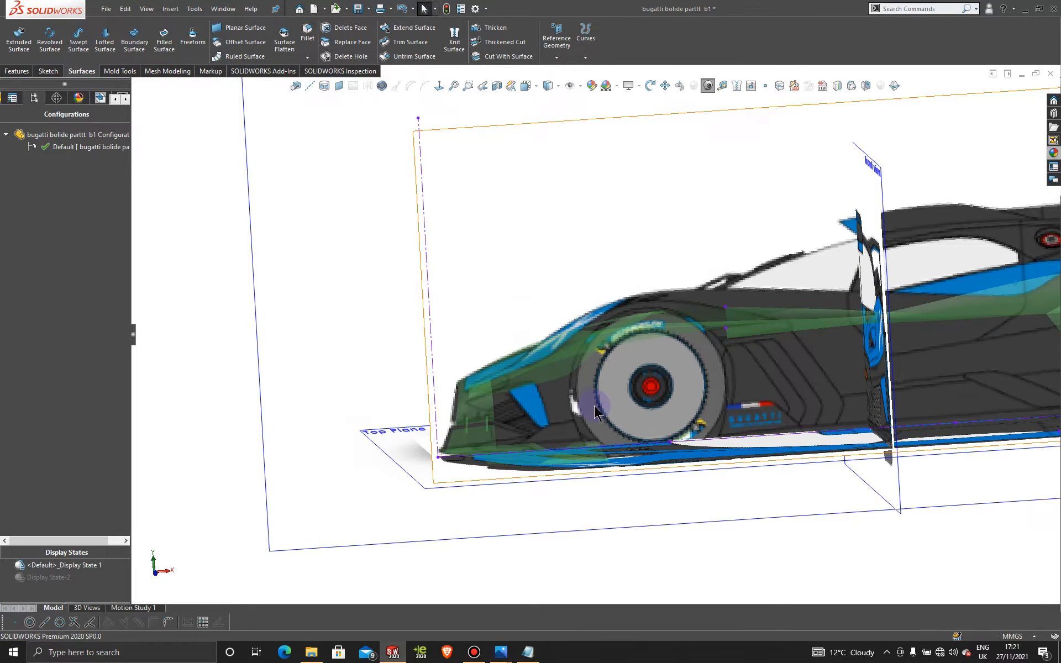
pyautogui.scroll(-4, 587, 408)
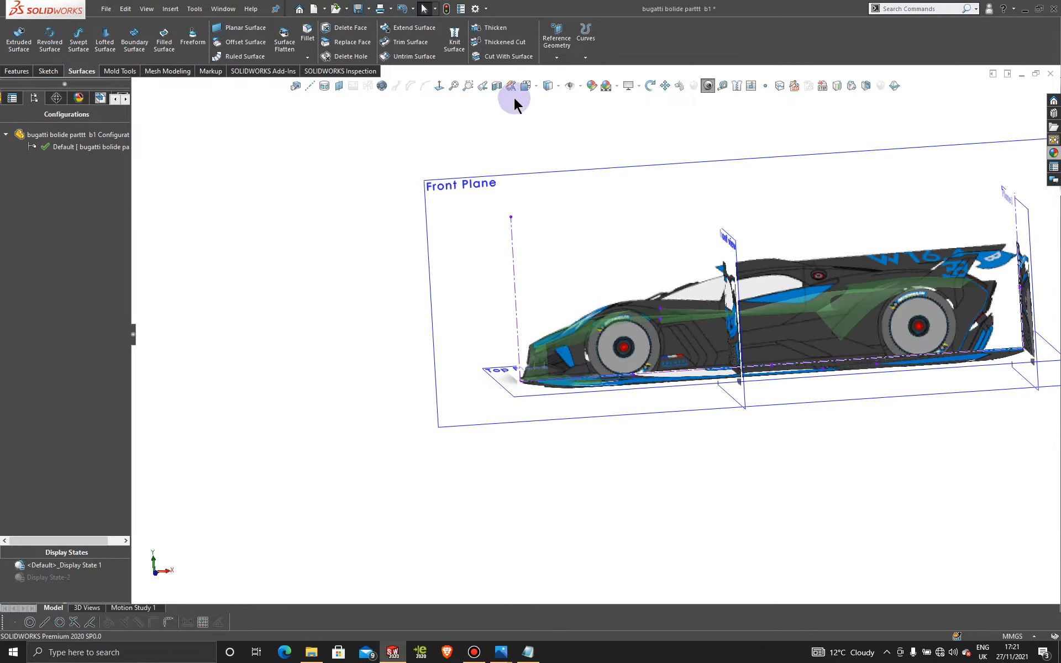
# Start a sketch on the Front Plane and orient the view normal to it, framing the car's front end.
pyautogui.click(509, 179)
pyautogui.click(562, 143)
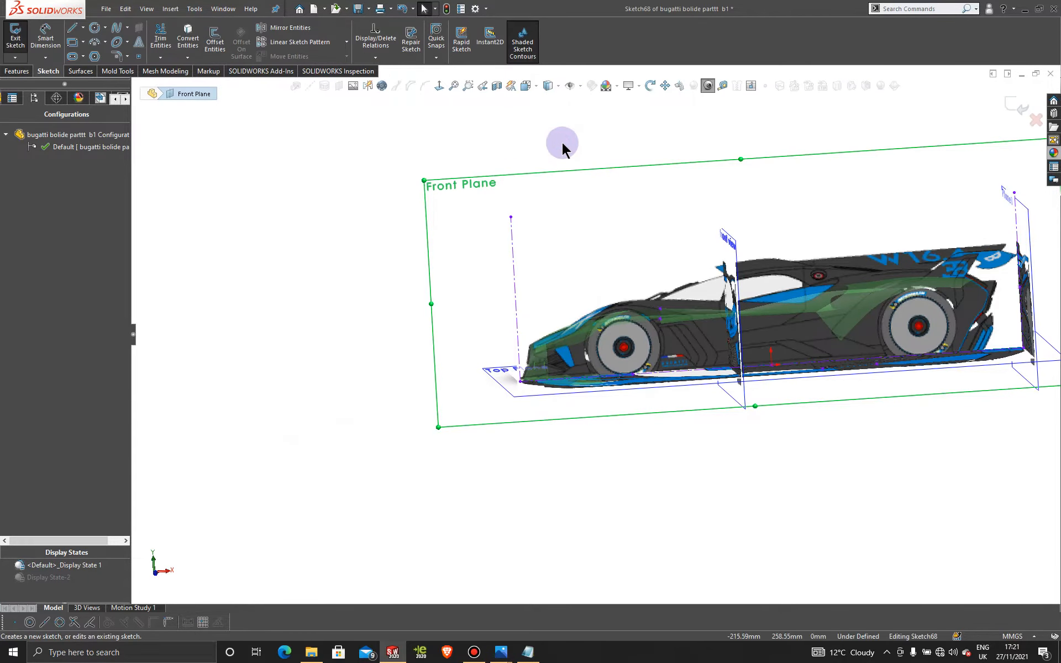
pyautogui.click(439, 86)
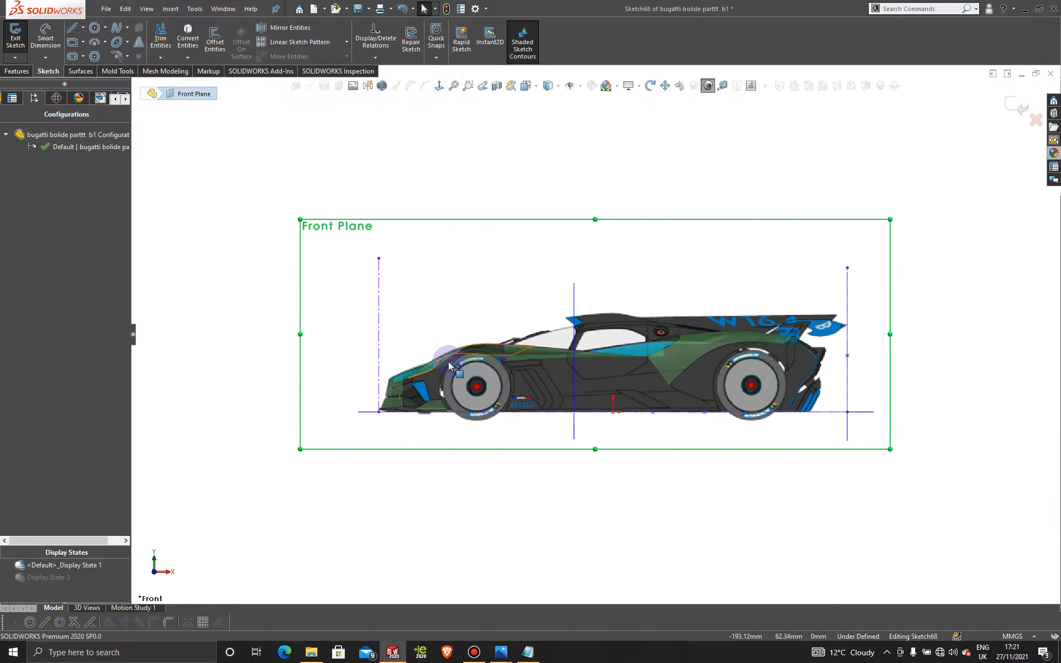
pyautogui.scroll(5, 473, 385)
pyautogui.scroll(3, 479, 391)
pyautogui.scroll(-2, 479, 391)
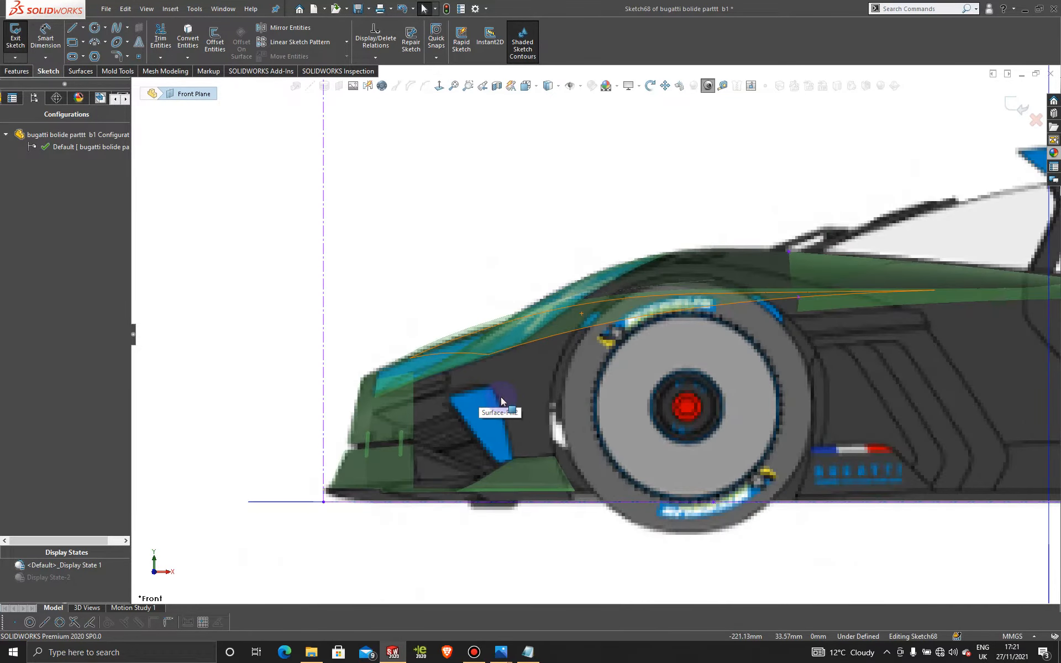
pyautogui.scroll(1, 501, 397)
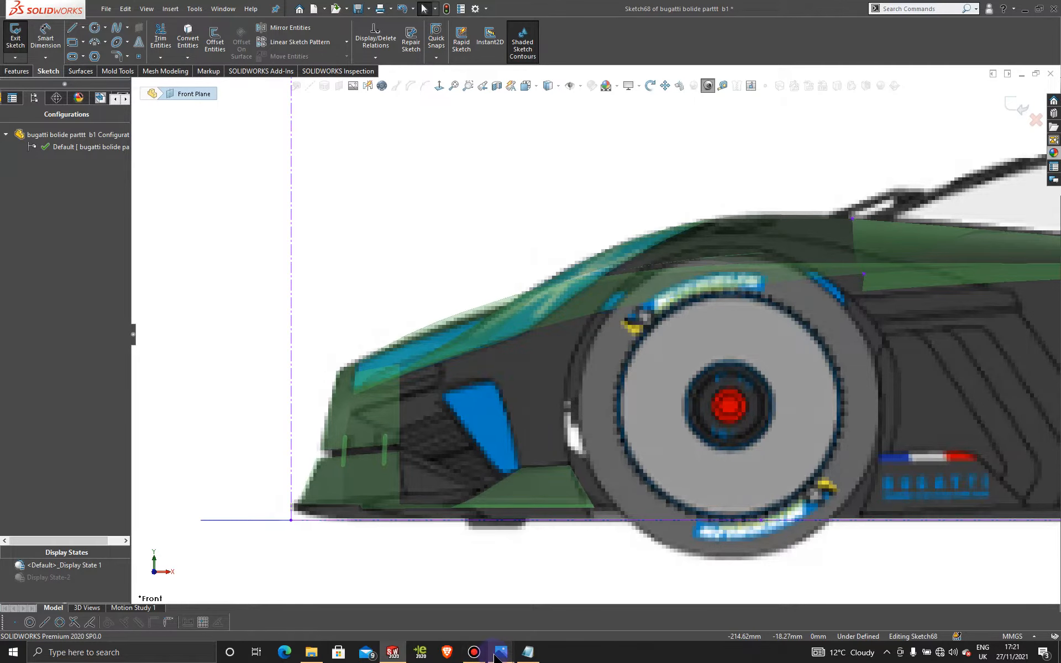
# Examine the nose and front wheel area enlarged in jhghjbj.PNG in Photos, and return to the SOLIDWORKS sketch.
pyautogui.moveTo(494, 655)
pyautogui.moveTo(597, 591)
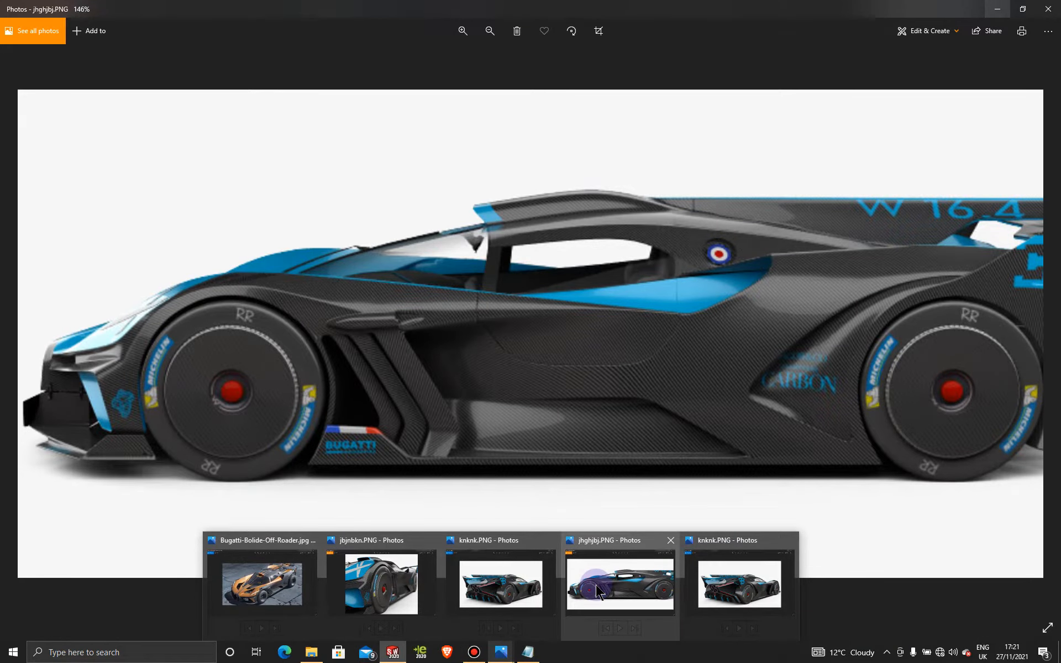
pyautogui.click(597, 591)
pyautogui.click(463, 31)
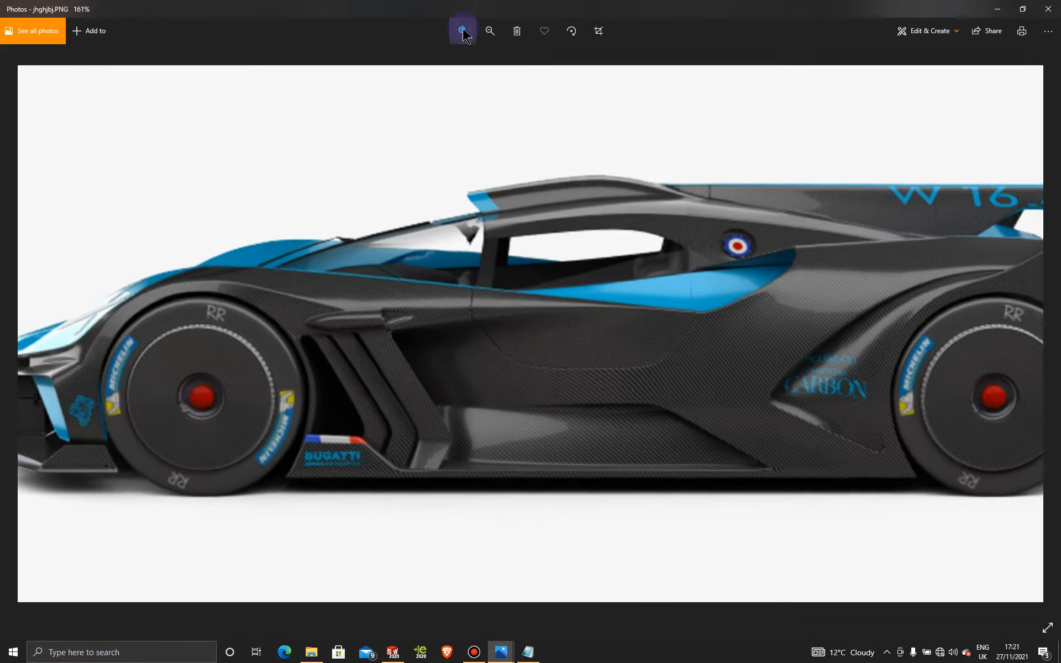
pyautogui.click(463, 31)
pyautogui.moveTo(397, 359); pyautogui.dragTo(594, 367)
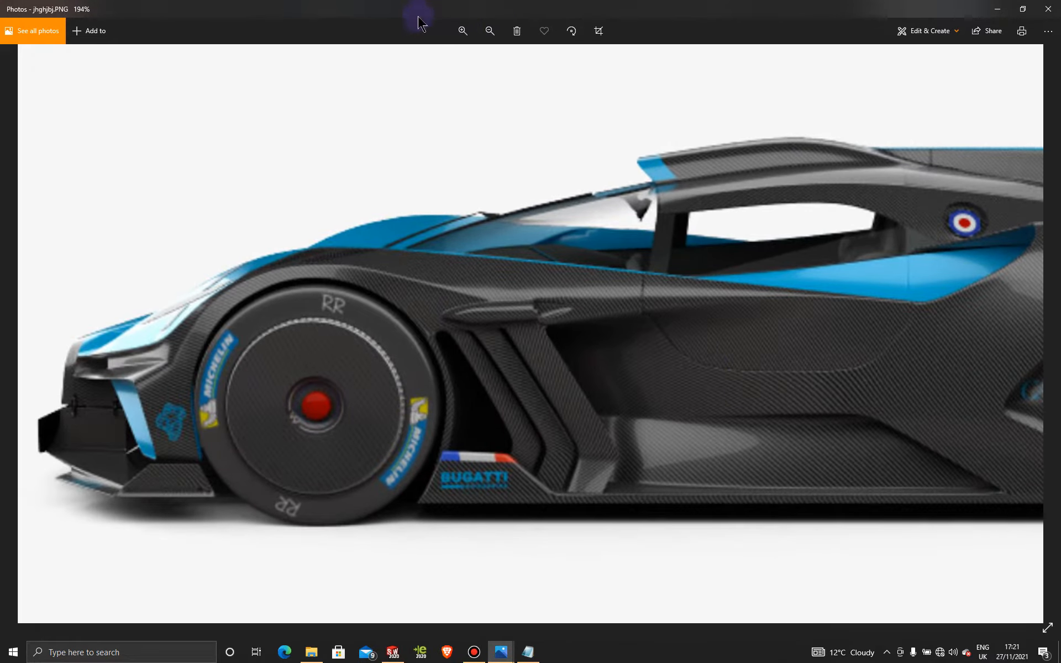
pyautogui.click(462, 32)
pyautogui.moveTo(302, 407); pyautogui.dragTo(352, 400)
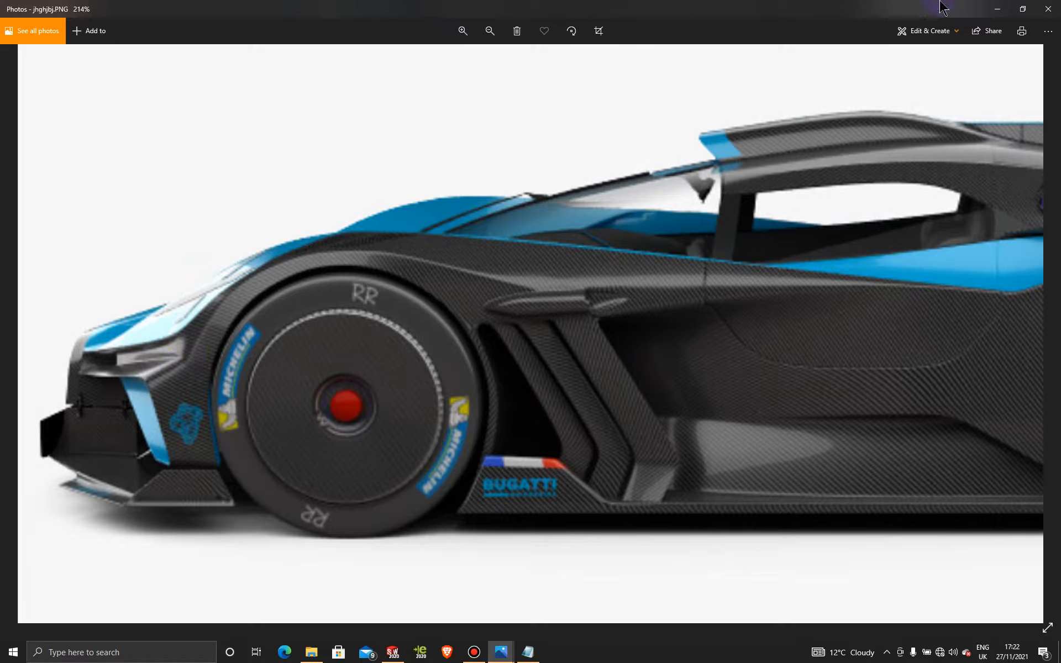
pyautogui.click(997, 9)
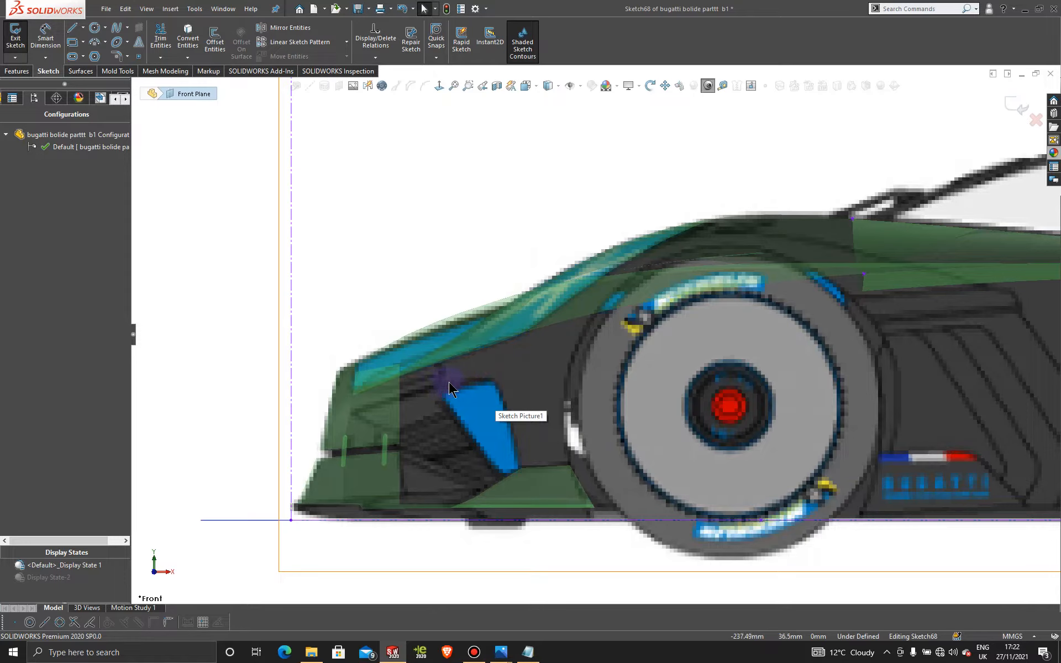
# Compare the blue fin area ahead of the front wheel with jhghjbj.PNG in Photos once more and return to SOLIDWORKS.
pyautogui.click(400, 399)
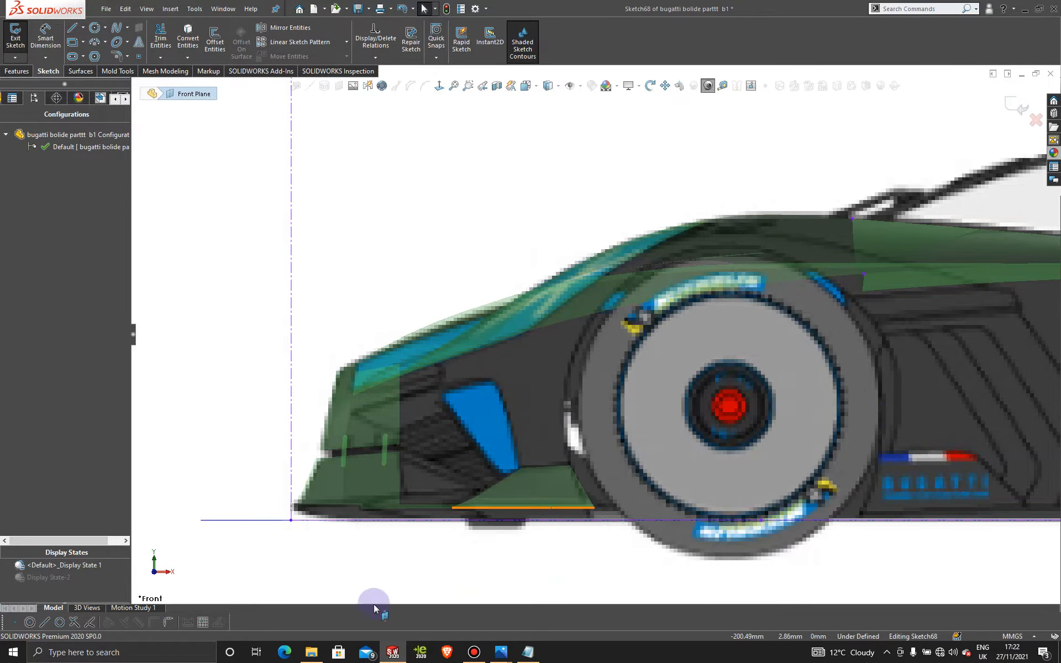
pyautogui.moveTo(508, 654)
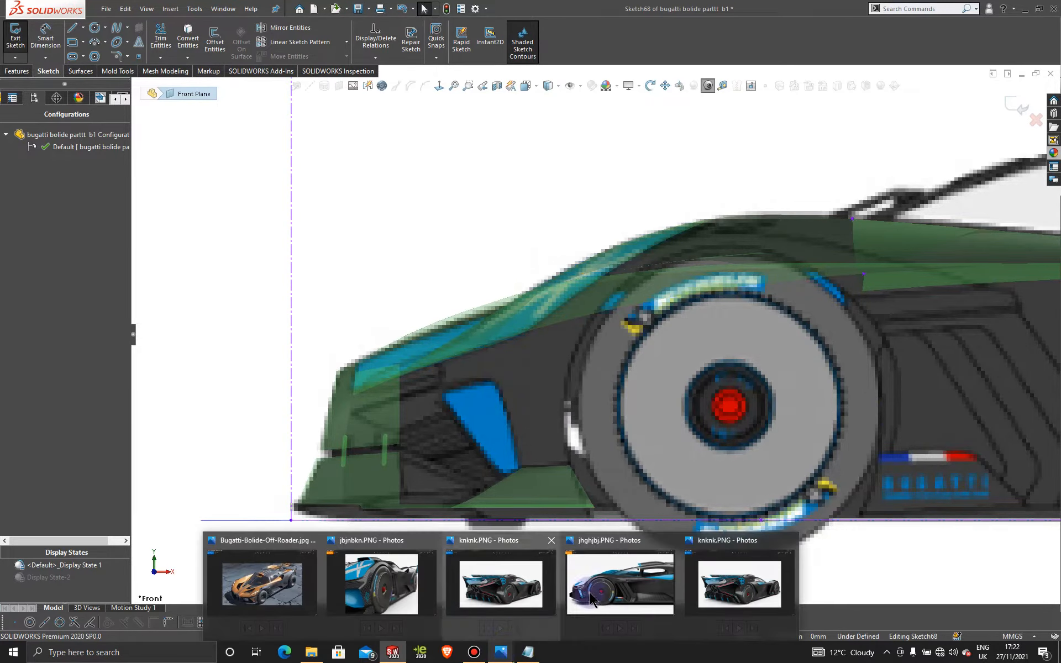
pyautogui.click(630, 586)
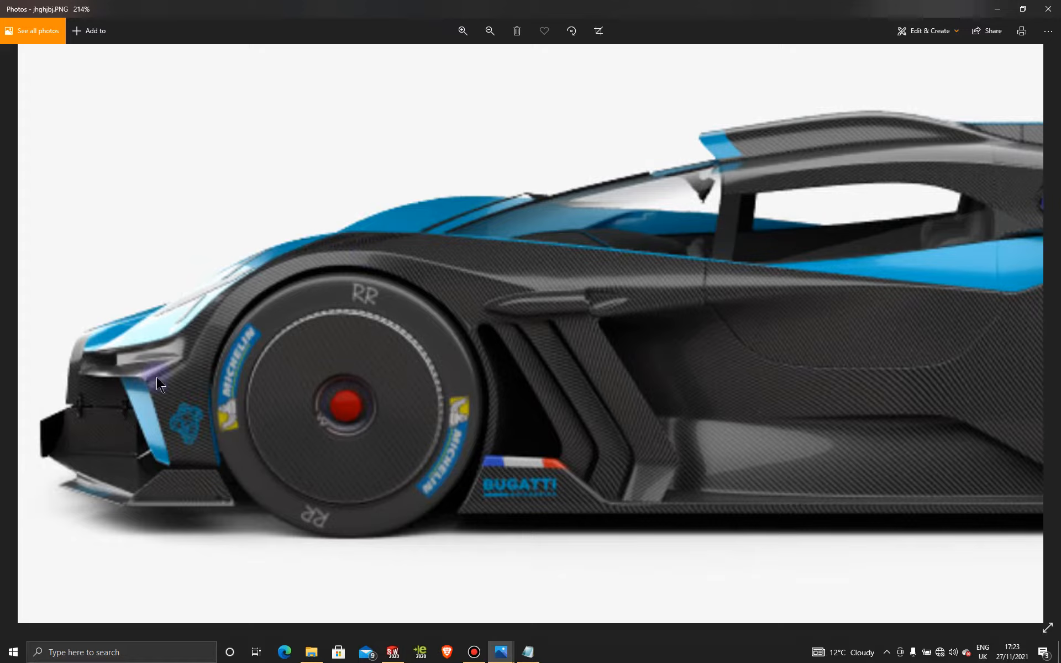
pyautogui.click(995, 10)
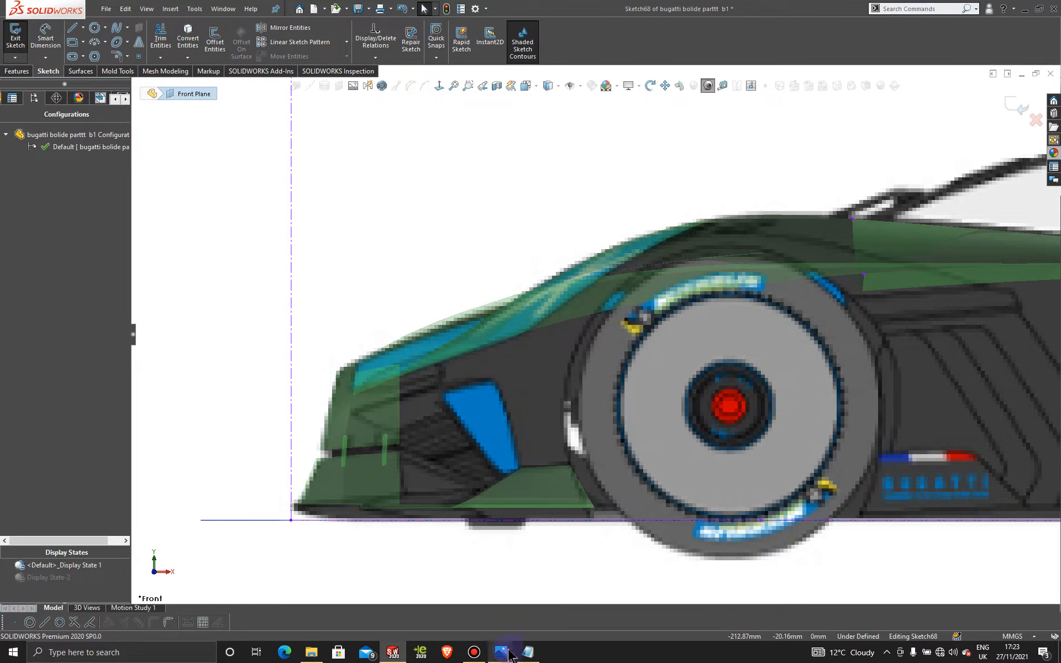
pyautogui.moveTo(509, 656)
pyautogui.moveTo(648, 578)
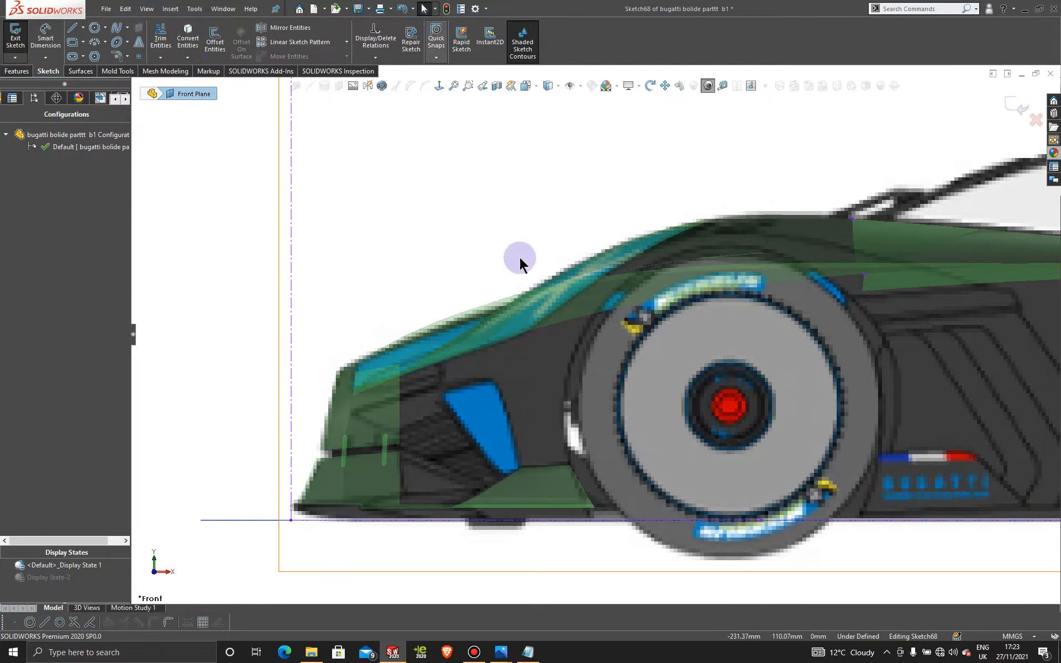
# Exit the empty sketch and start a fresh one on the Front Plane.
pyautogui.scroll(5, 512, 286)
pyautogui.click(611, 148)
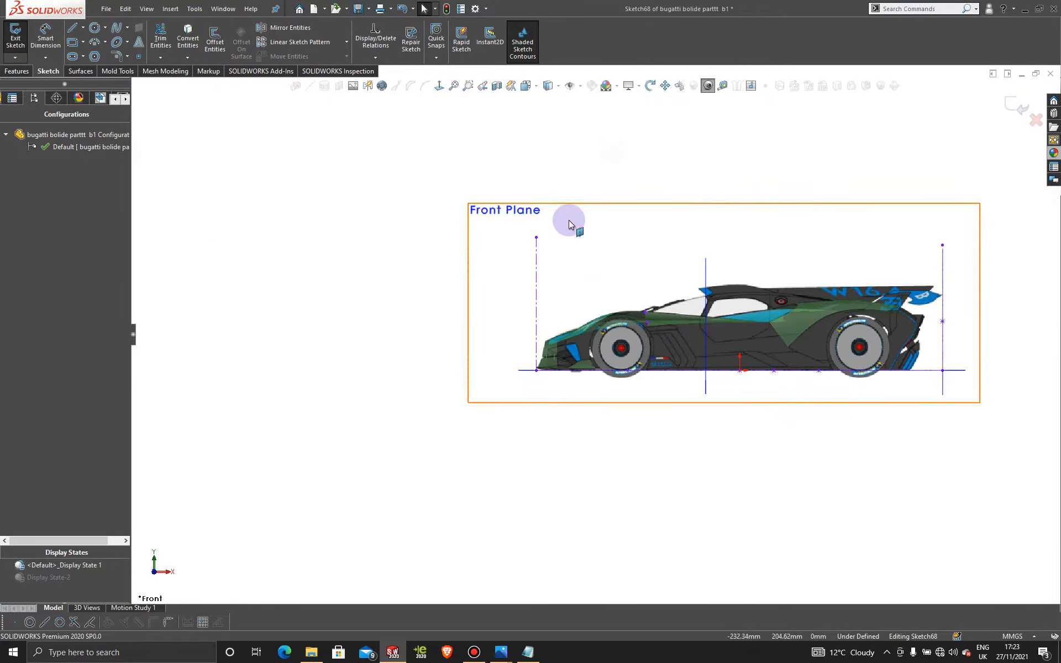
pyautogui.click(1015, 98)
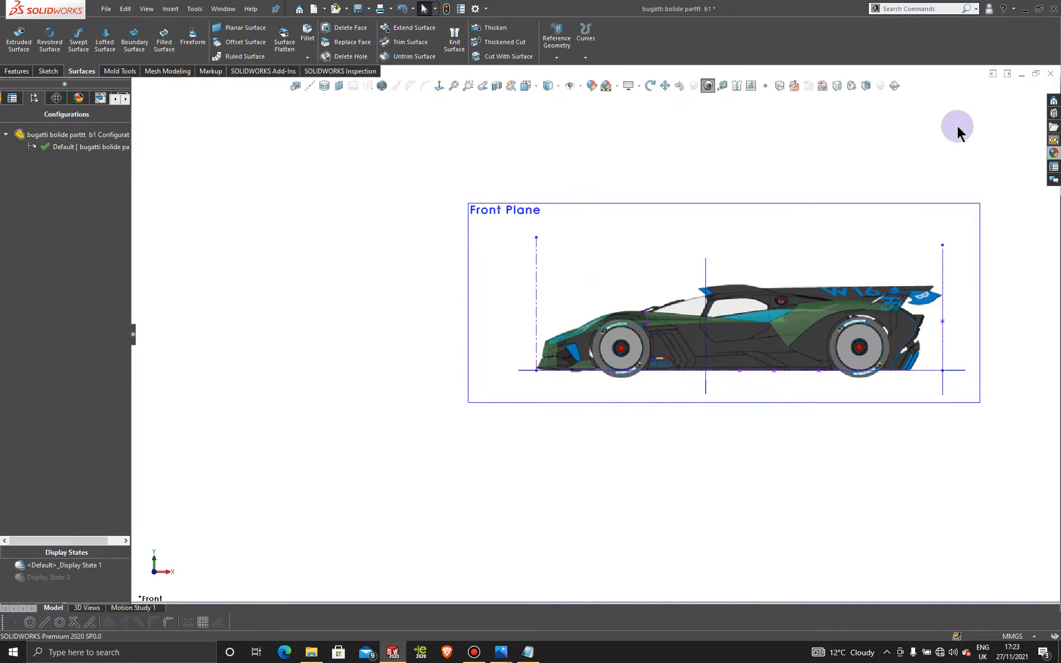
pyautogui.click(520, 206)
pyautogui.click(568, 170)
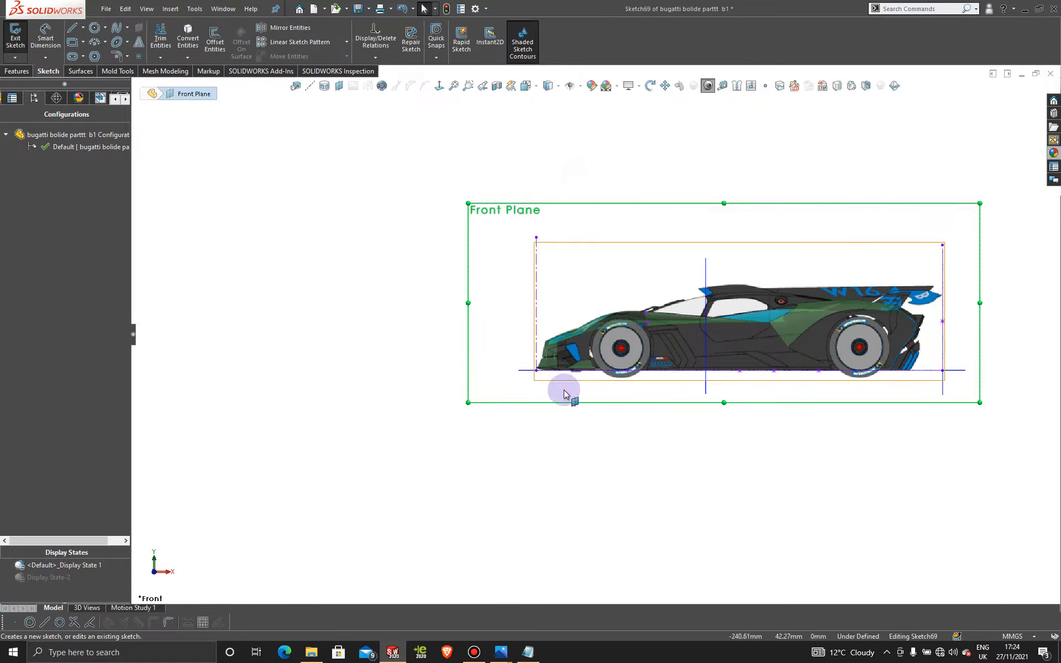
# Sketch a two-point spline about 27 mm long, rising rearward just above the blue fin ahead of the front wheel.
pyautogui.scroll(-8, 568, 391)
pyautogui.scroll(-3, 639, 374)
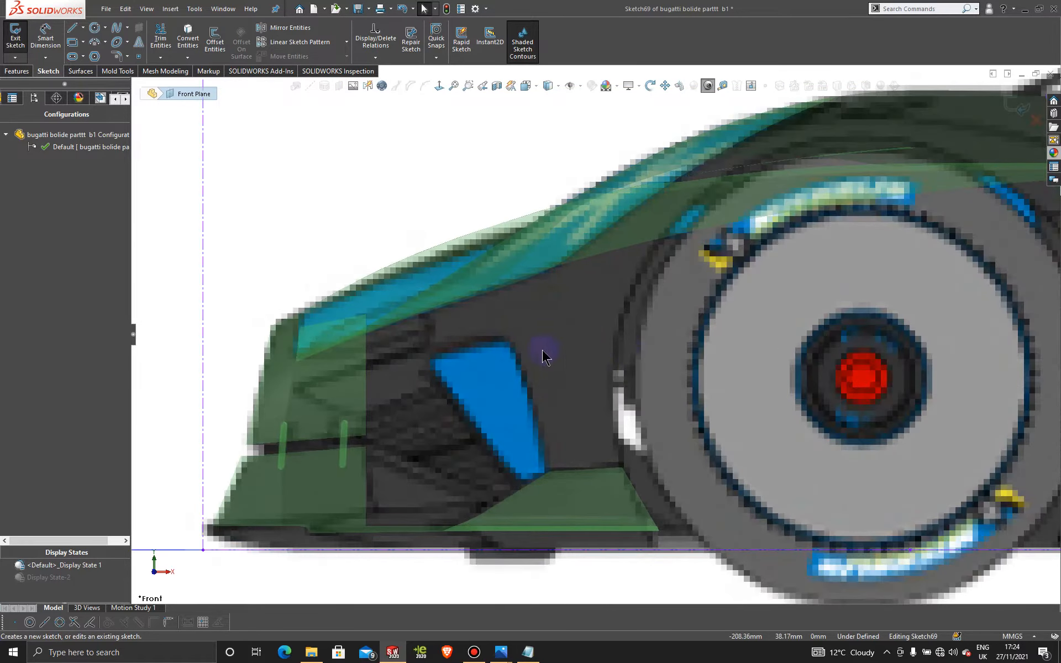
pyautogui.click(114, 31)
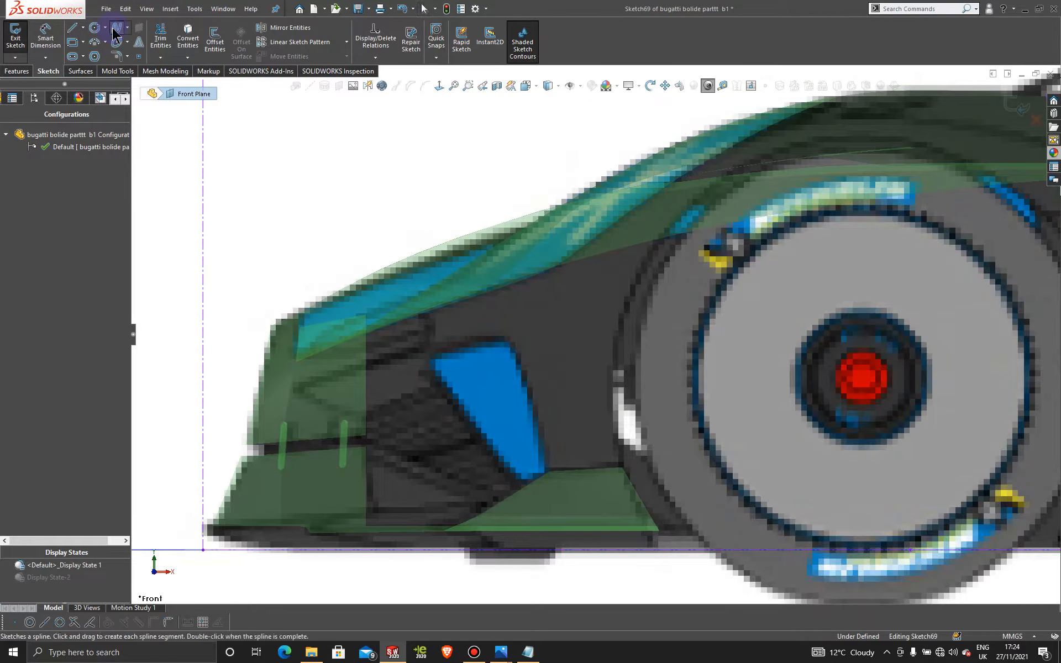
pyautogui.click(420, 363)
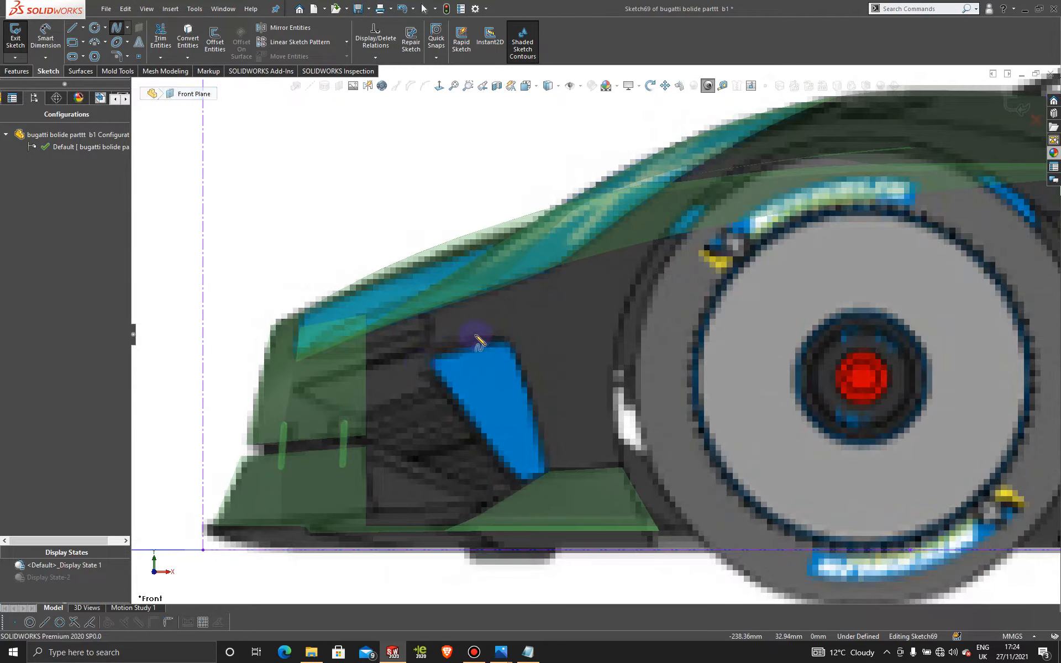
pyautogui.click(560, 314)
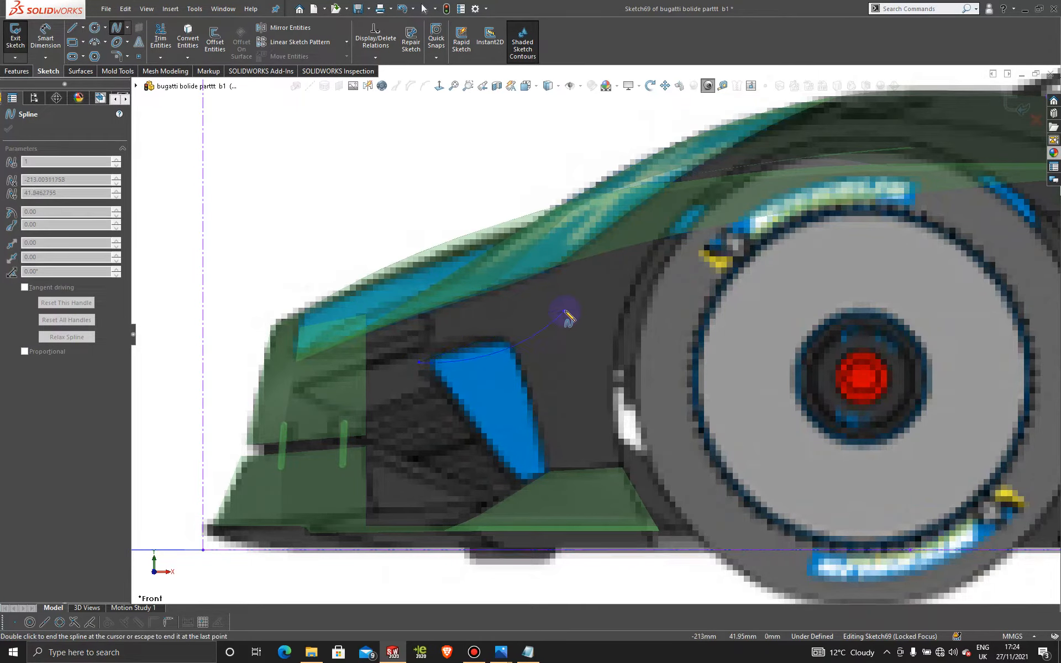
pyautogui.press('Escape')
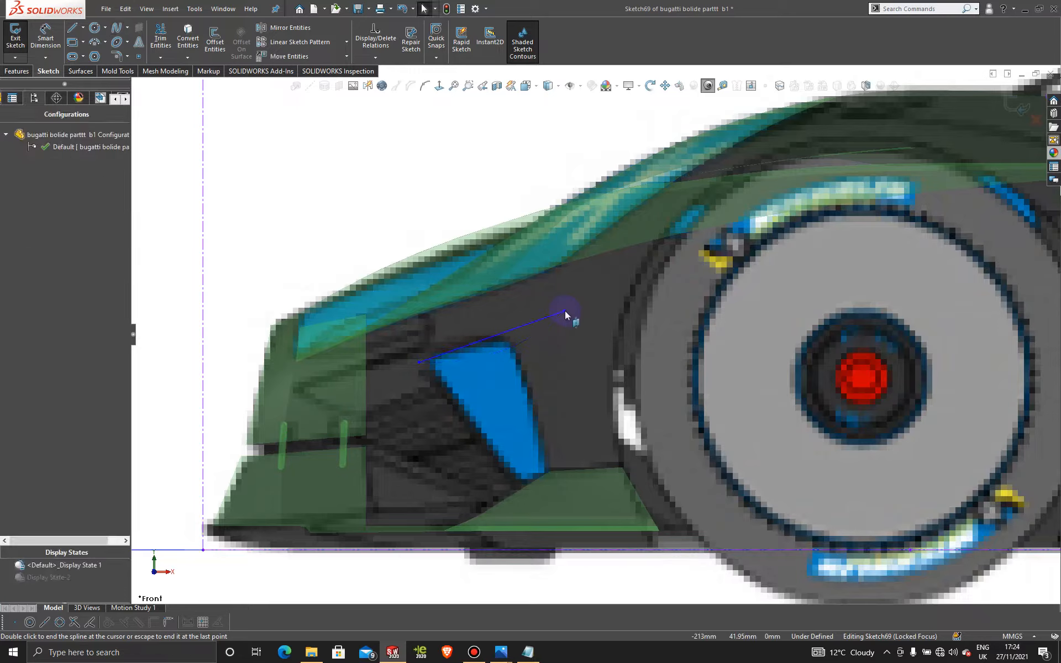
# Adjust the spline above the blue fin with its tangent handle and shift it slightly toward the nose.
pyautogui.click(507, 333)
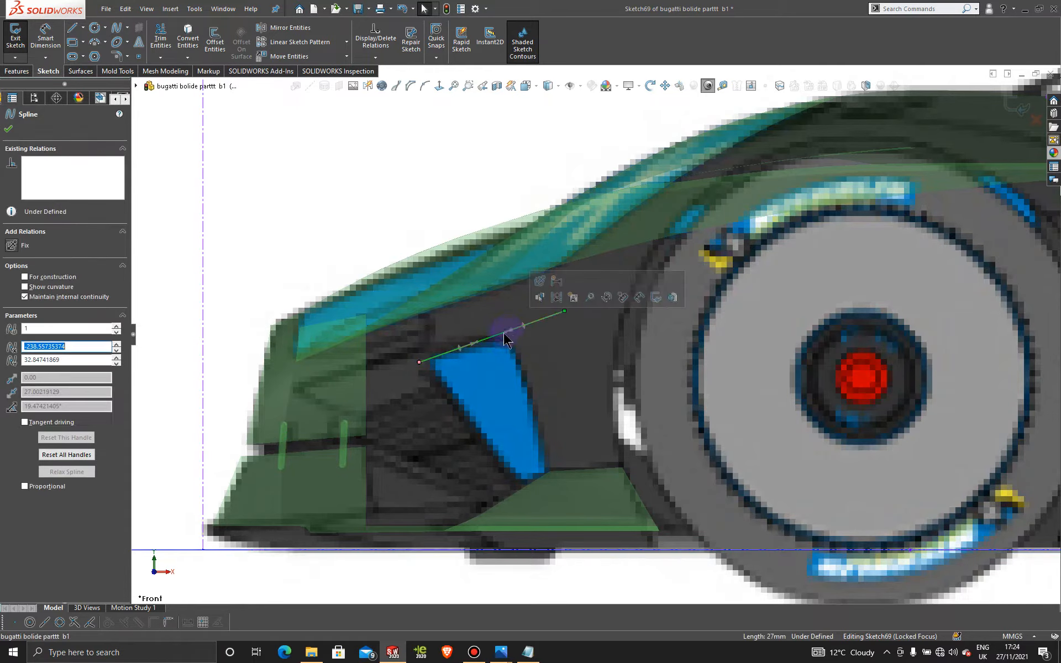
pyautogui.click(475, 340)
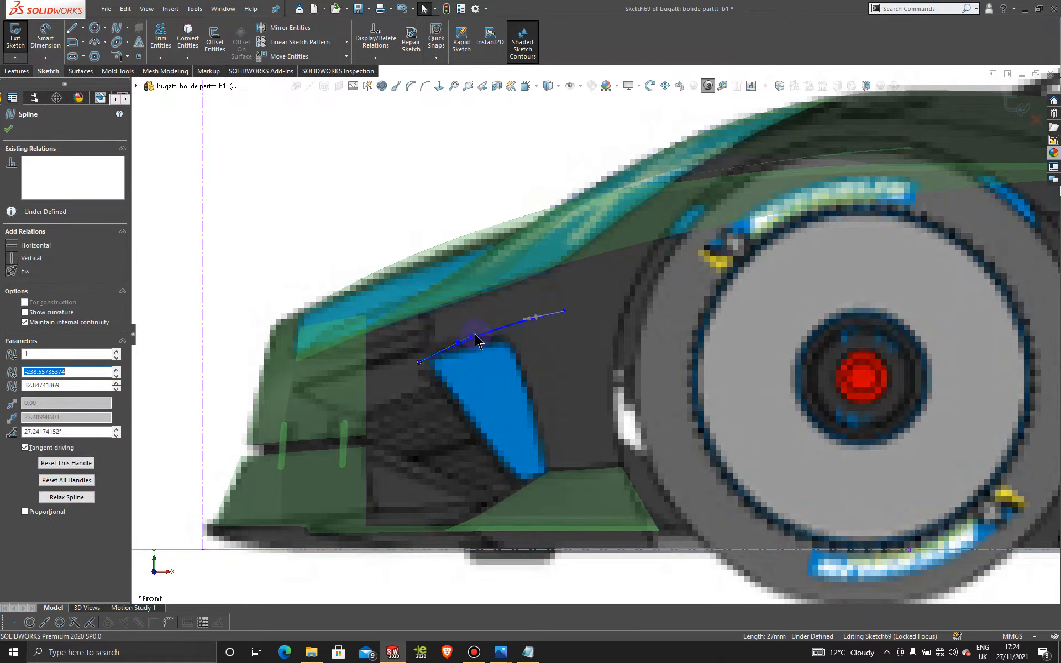
pyautogui.moveTo(476, 337); pyautogui.dragTo(483, 337)
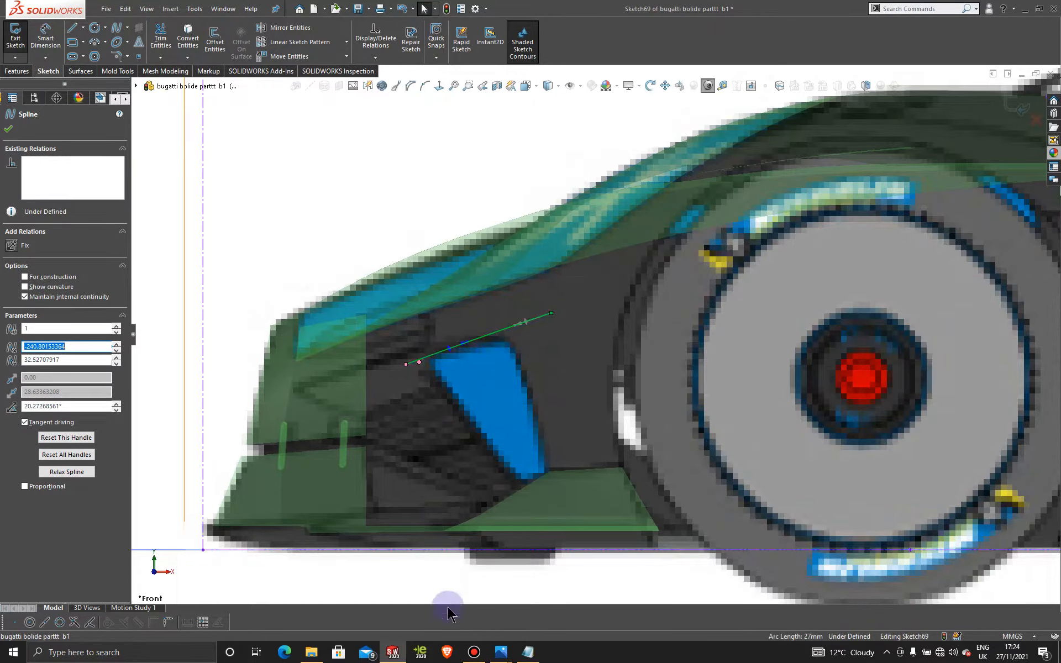
pyautogui.click(473, 652)
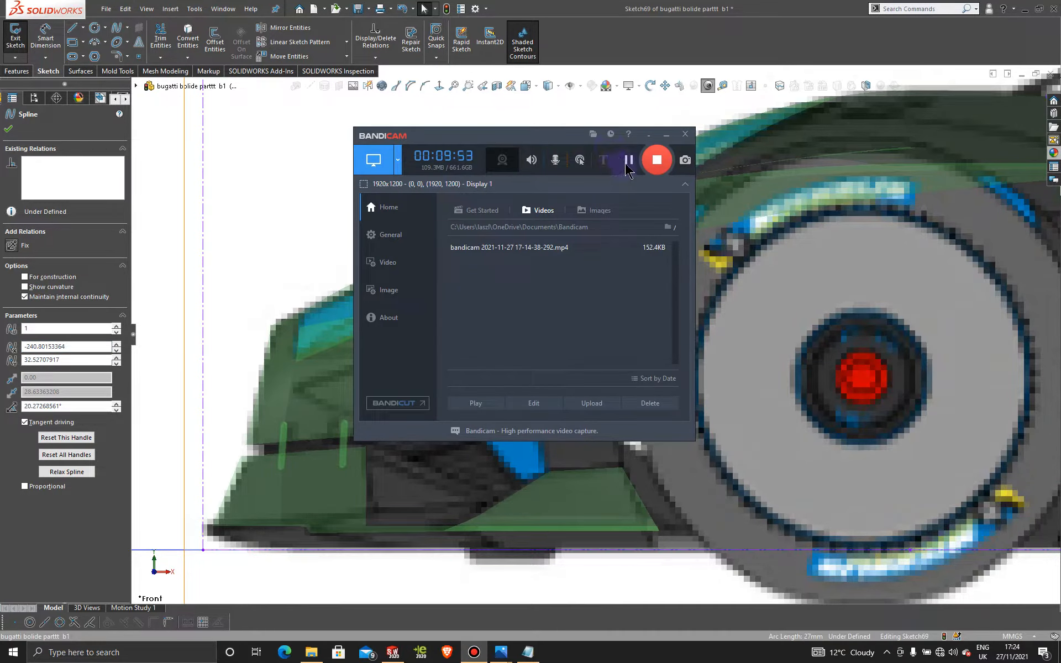
pyautogui.click(667, 135)
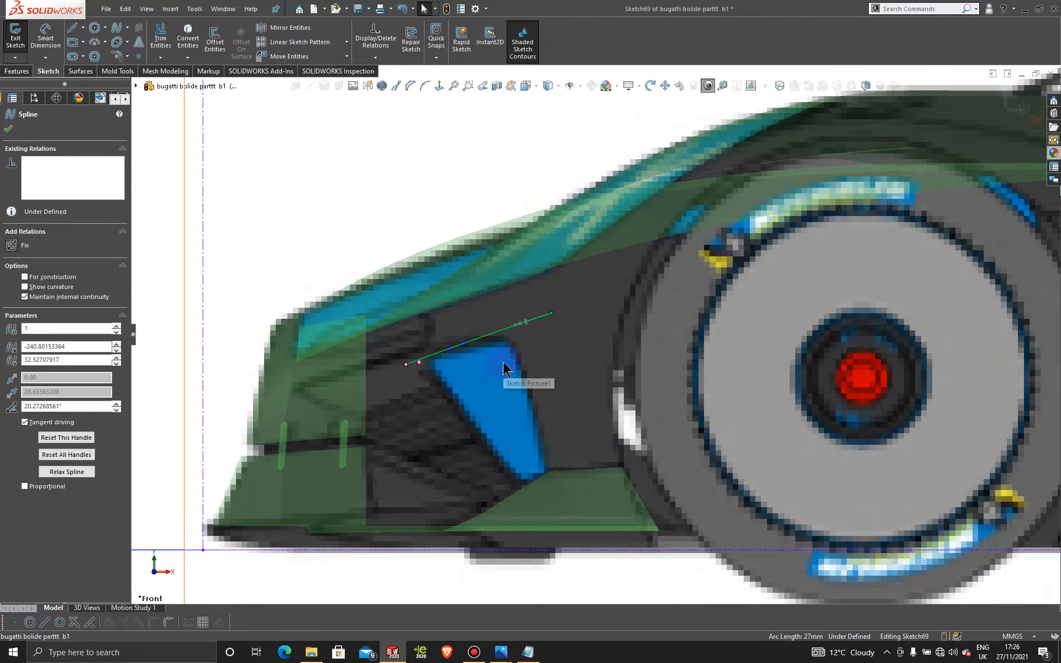
# Move the spline's rear endpoint slightly down to about X -214.57, Y 40.33, giving the curve a gentle bend.
pyautogui.scroll(-1, 504, 362)
pyautogui.scroll(1, 503, 363)
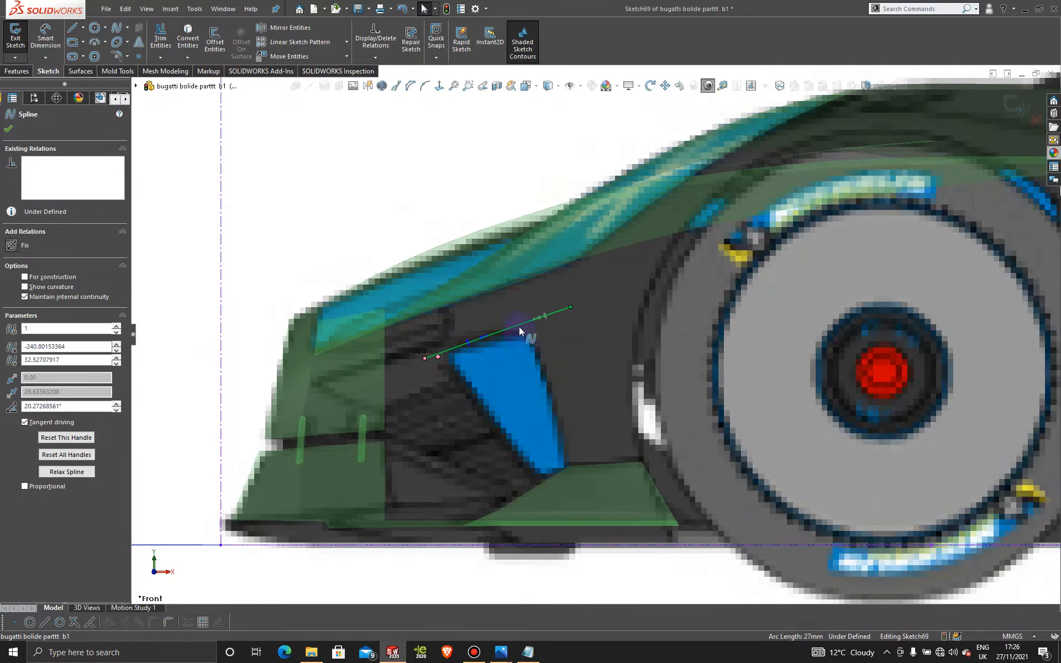
pyautogui.moveTo(573, 308); pyautogui.dragTo(575, 314)
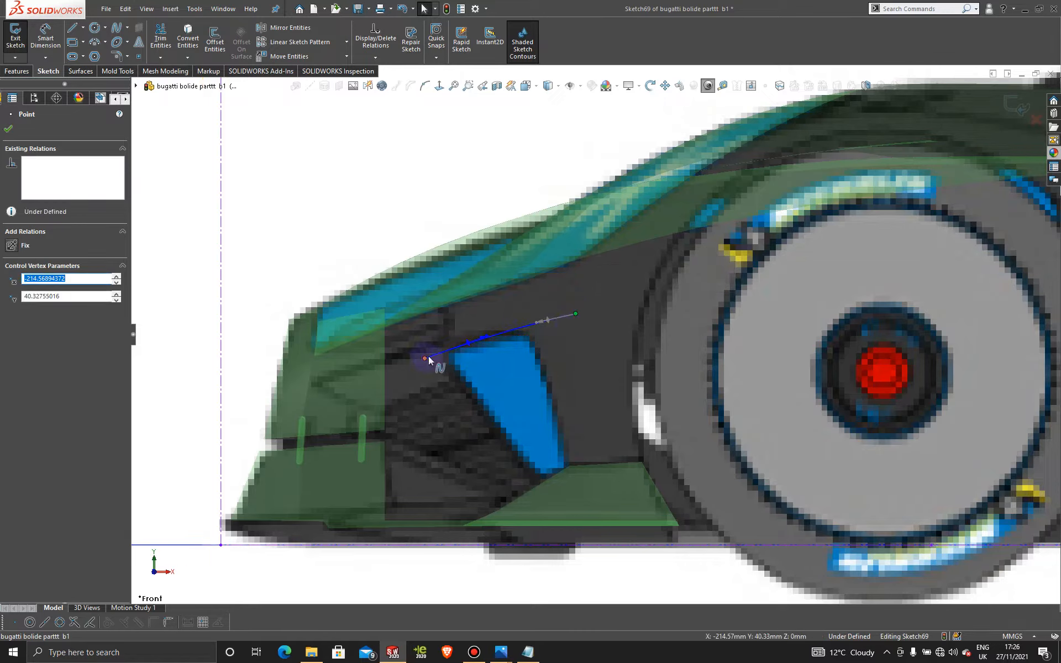
# Reposition the spline's front endpoint to about X -243.49, Y 31.36 and its rear endpoint to about X -213.41, Y 40.23.
pyautogui.moveTo(424, 358)
pyautogui.mouseDown()
pyautogui.moveTo(410, 348)
pyautogui.moveTo(407, 365)
pyautogui.mouseUp()
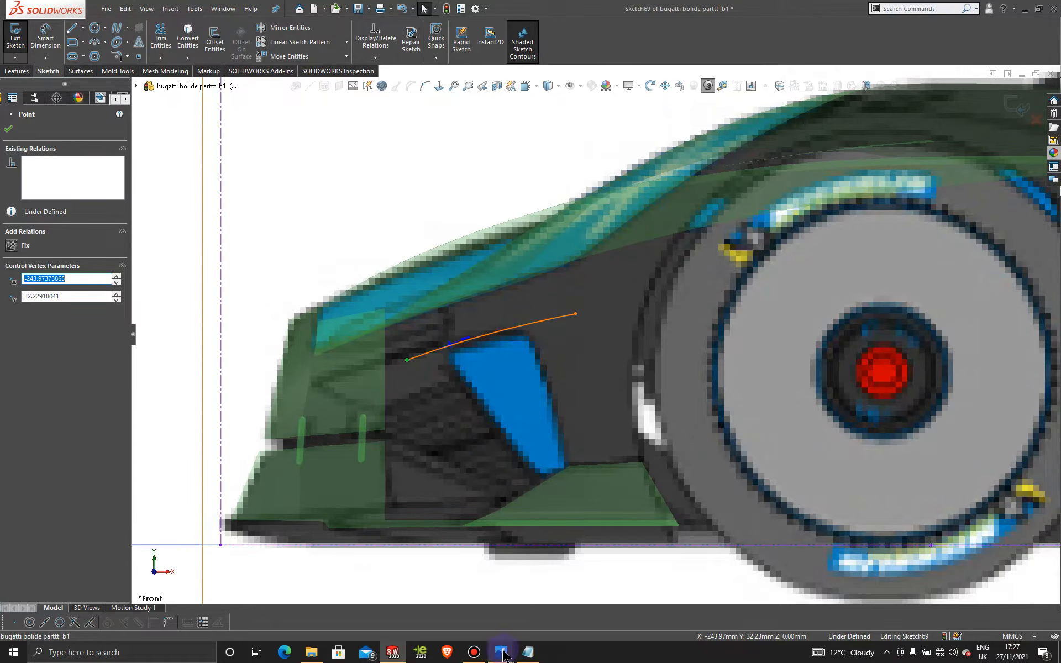
pyautogui.moveTo(503, 655)
pyautogui.moveTo(621, 591)
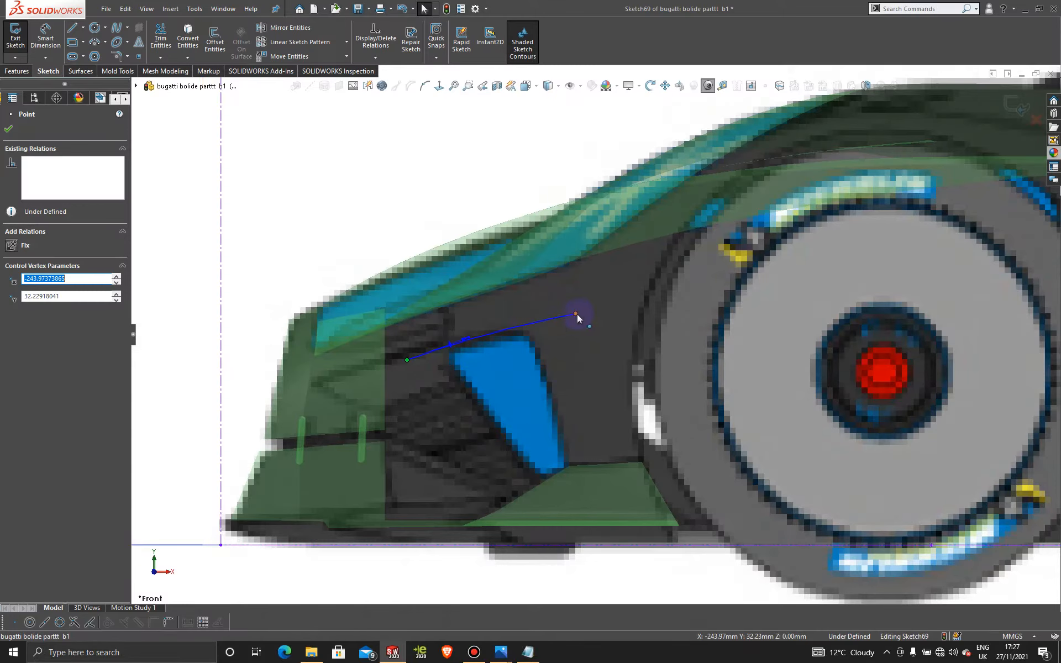
pyautogui.moveTo(577, 306); pyautogui.dragTo(582, 314)
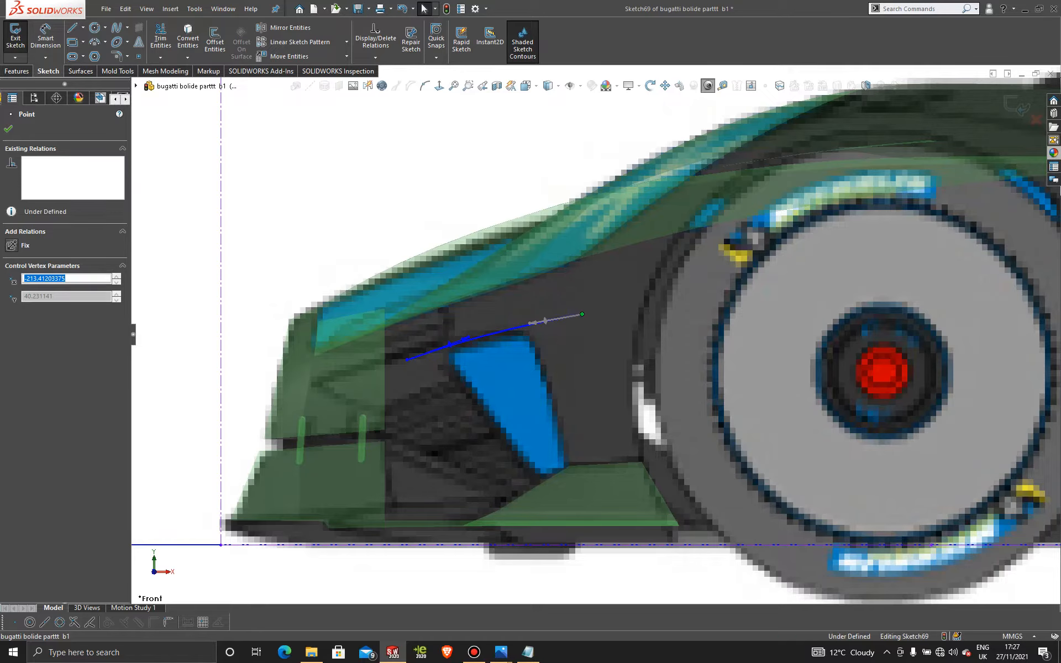
pyautogui.click(408, 362)
pyautogui.moveTo(409, 368); pyautogui.dragTo(409, 366)
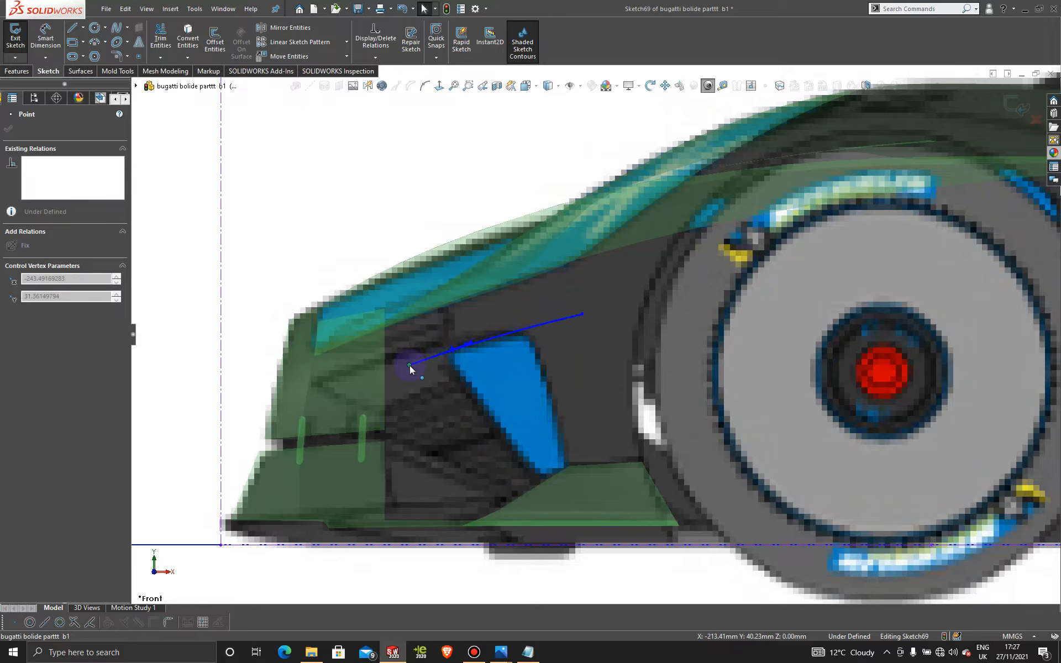
pyautogui.moveTo(410, 365); pyautogui.dragTo(410, 366)
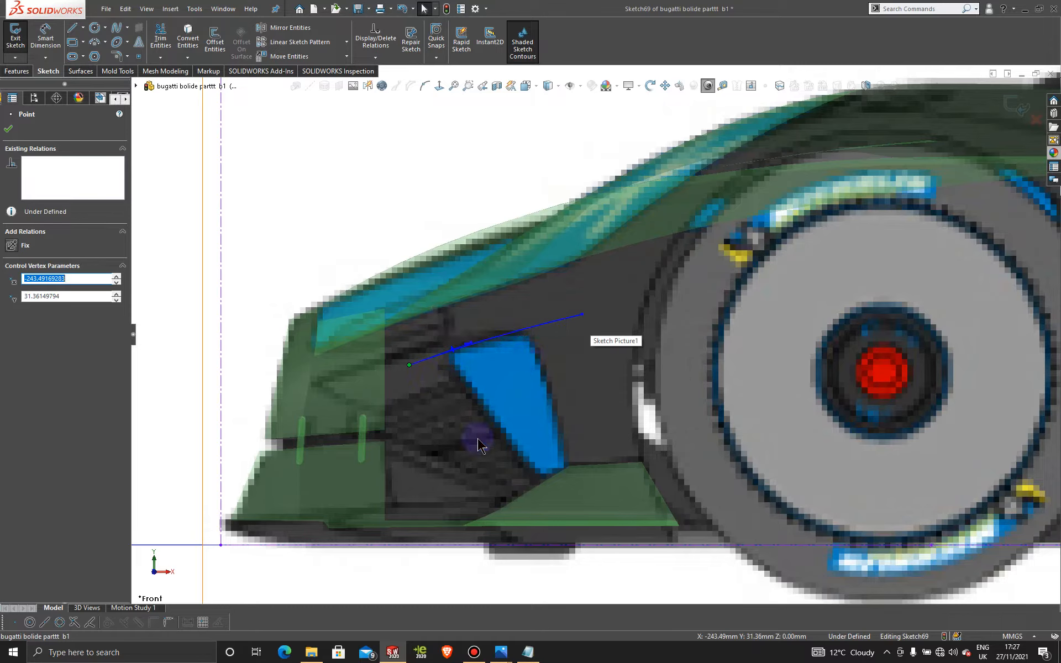
pyautogui.click(473, 652)
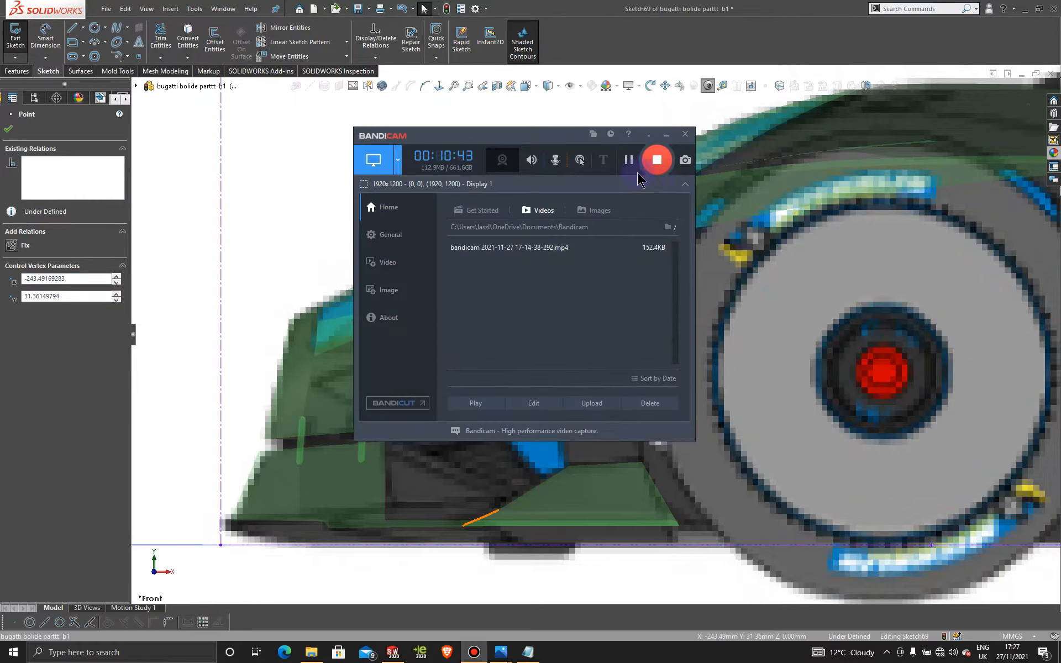
pyautogui.click(665, 135)
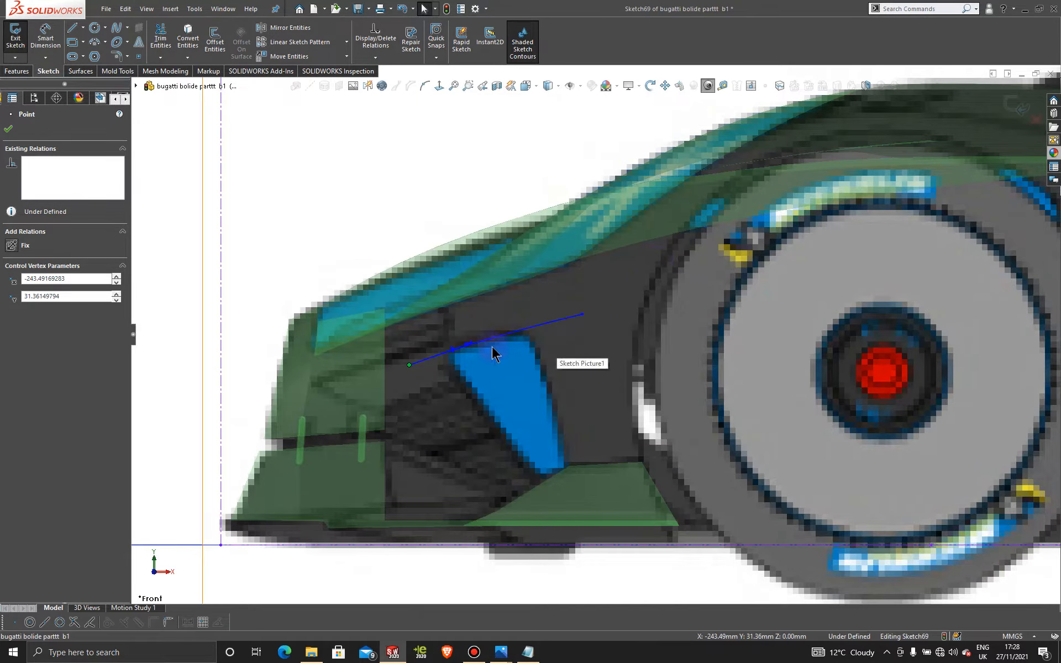
# Shift the short spline slightly upward and compare the front wheel arch with the side-view reference photo jhghjbj.PNG.
pyautogui.click(502, 331)
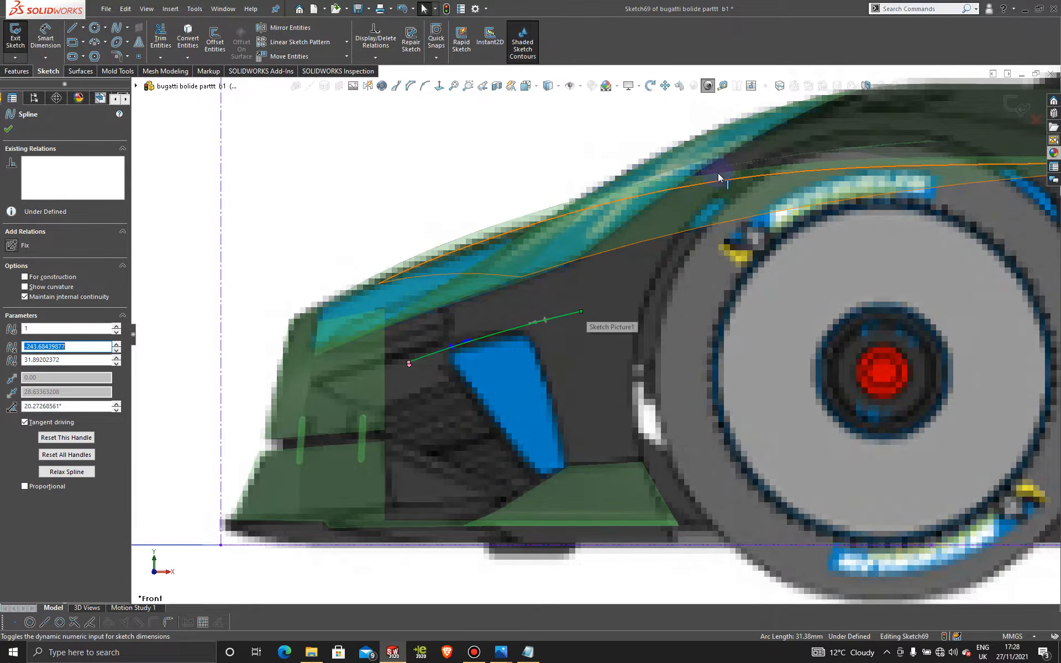
pyautogui.scroll(4, 741, 231)
pyautogui.scroll(-1, 739, 238)
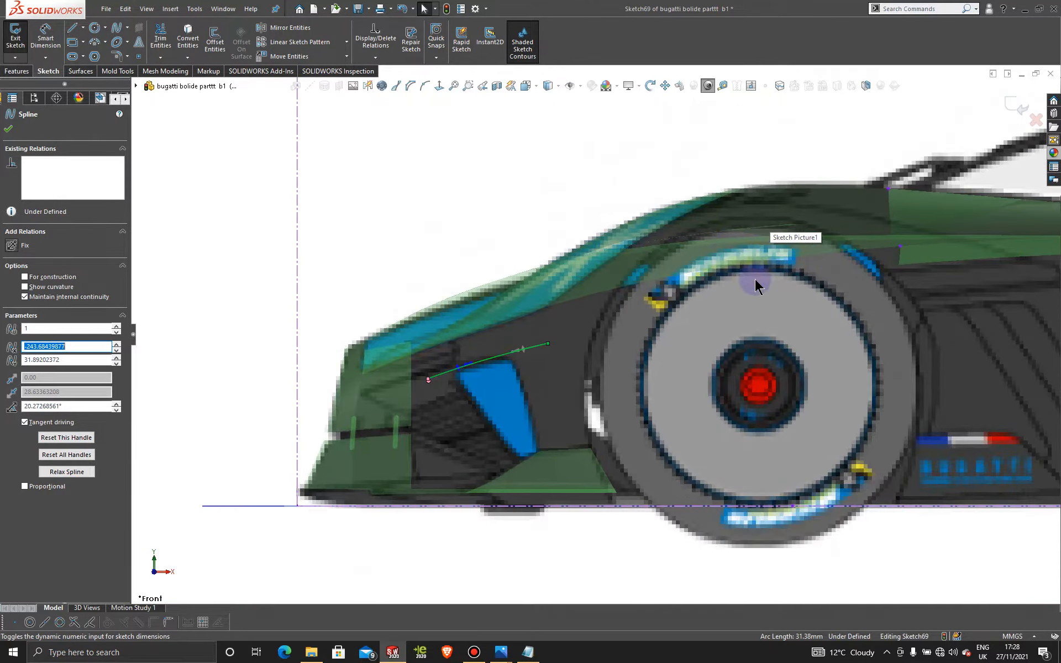
pyautogui.scroll(-1, 806, 271)
pyautogui.scroll(1, 804, 277)
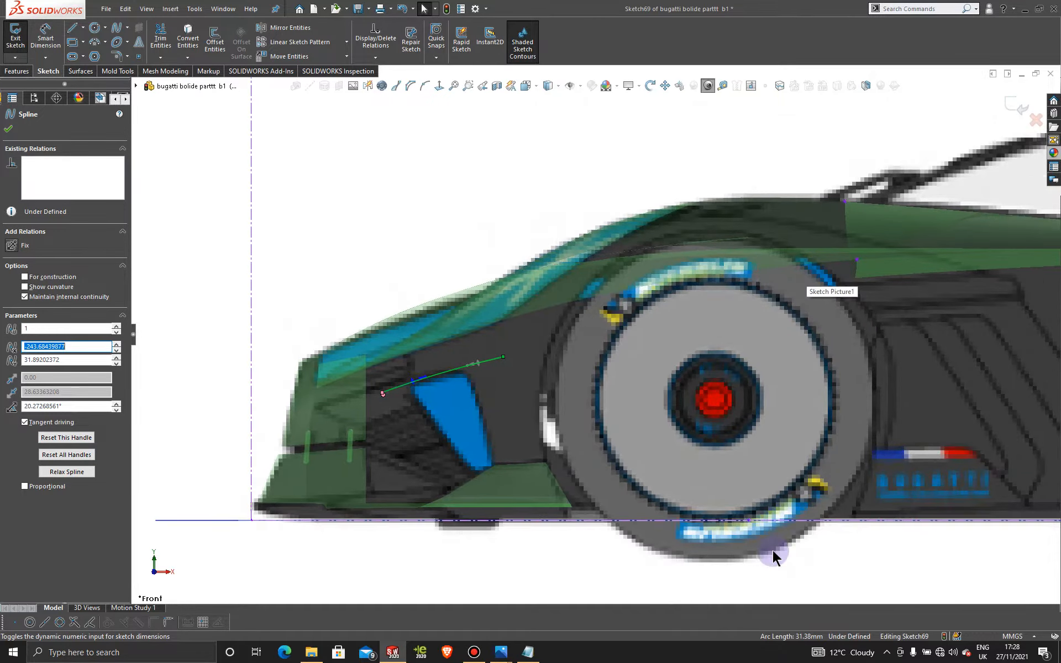
pyautogui.moveTo(506, 643)
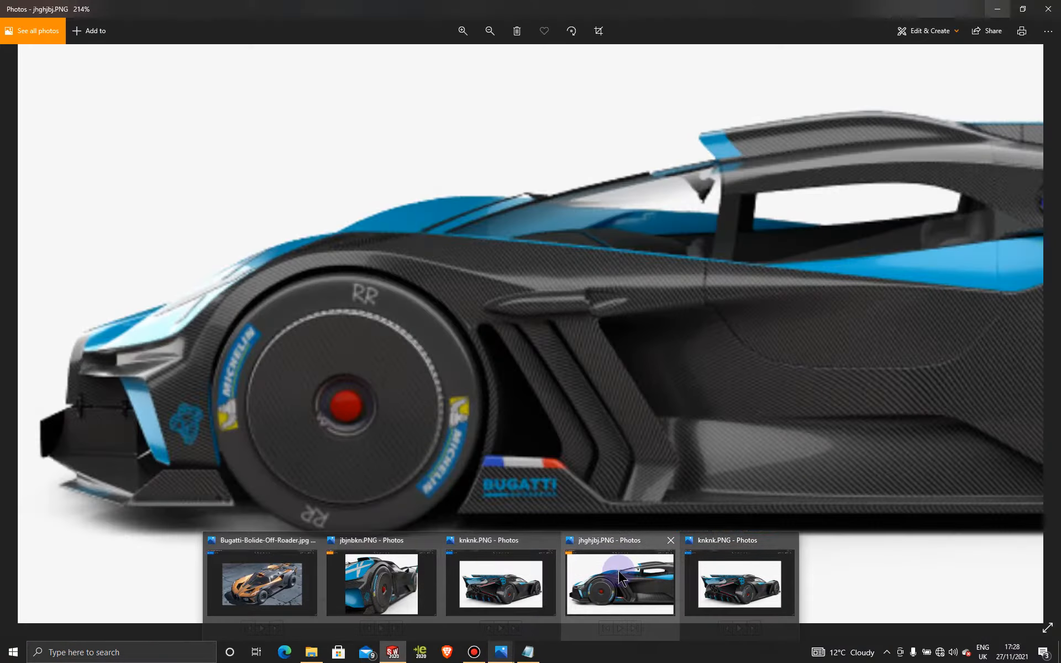
pyautogui.click(619, 572)
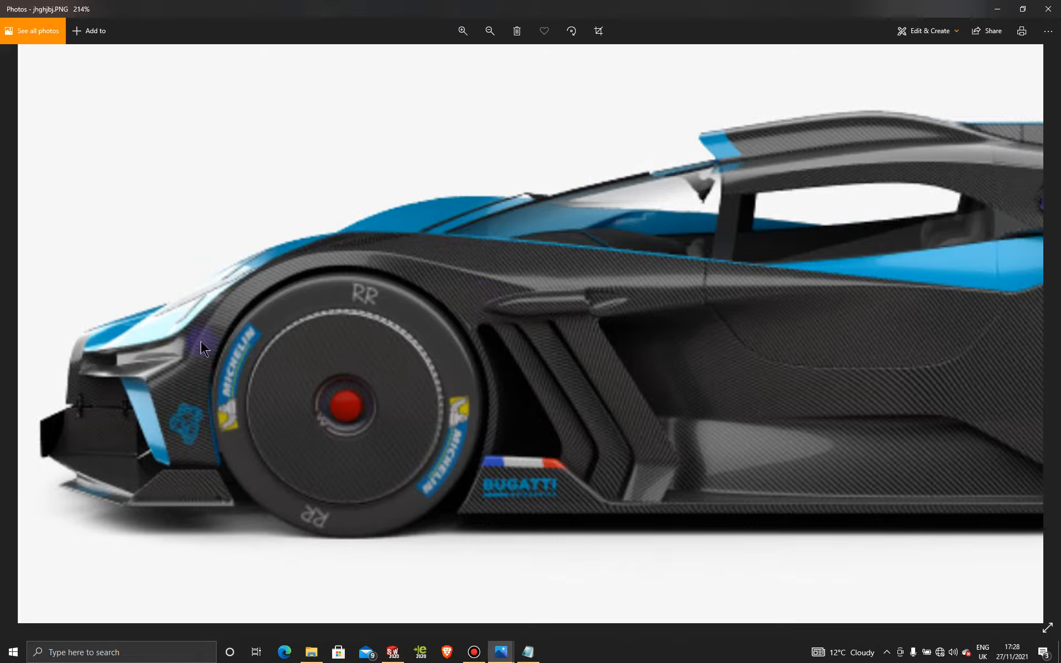
pyautogui.click(997, 9)
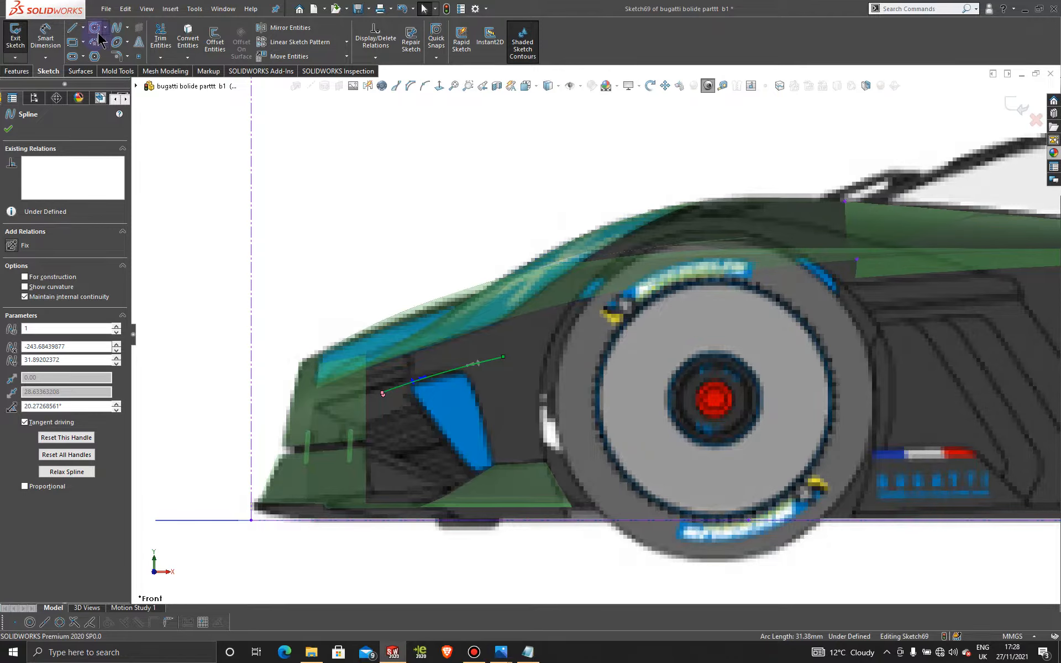
# Sketch a two-point spline about 93 mm long from behind the top of the front wheel to the short spline's rear endpoint.
pyautogui.click(116, 27)
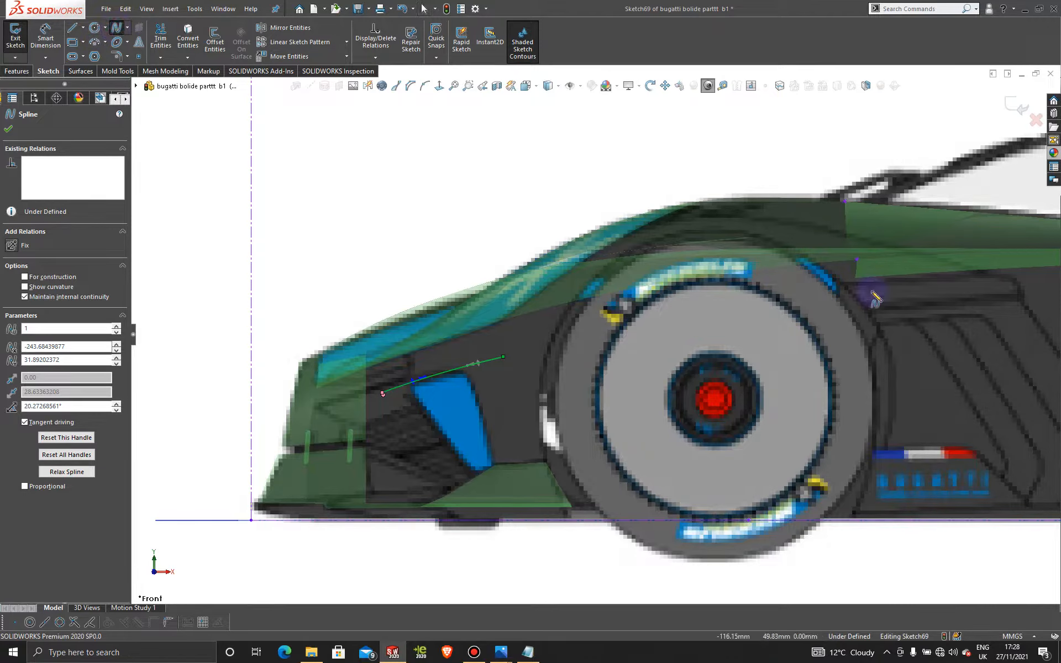
pyautogui.click(858, 239)
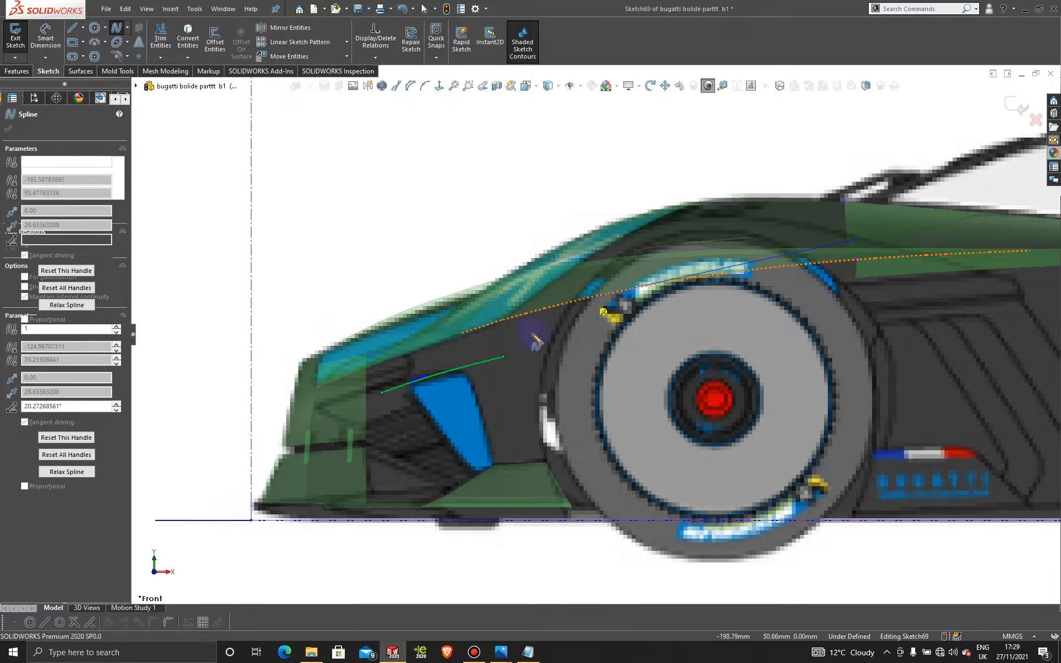
pyautogui.doubleClick(504, 357)
pyautogui.click(504, 358)
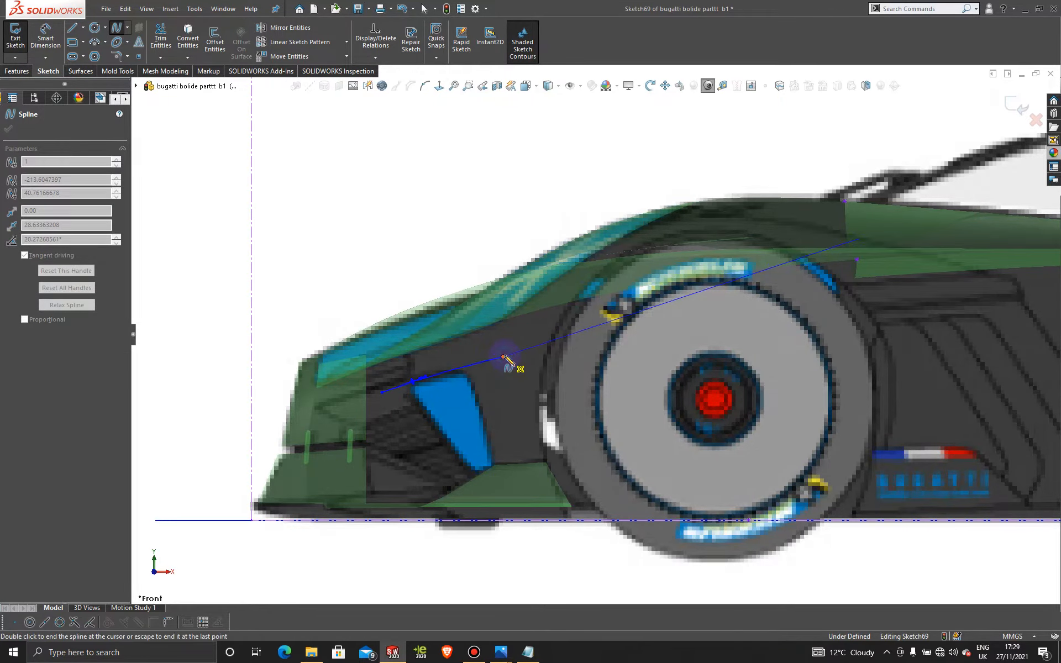
pyautogui.press('Escape')
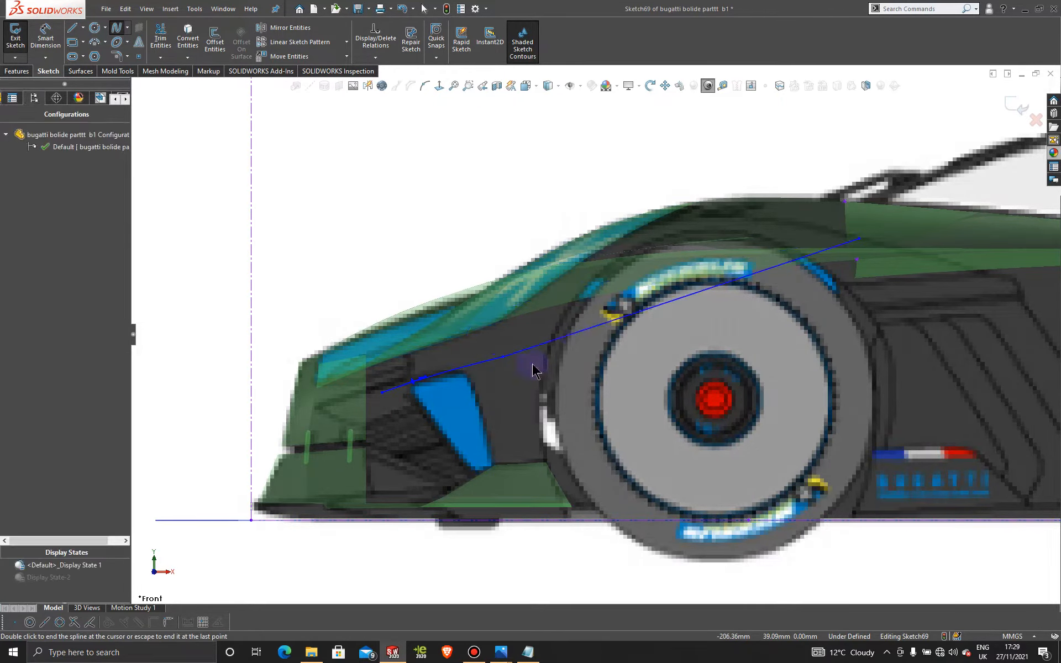
# Bend the new spline into an arch over the front wheel using the tangent handle at its front end.
pyautogui.click(598, 326)
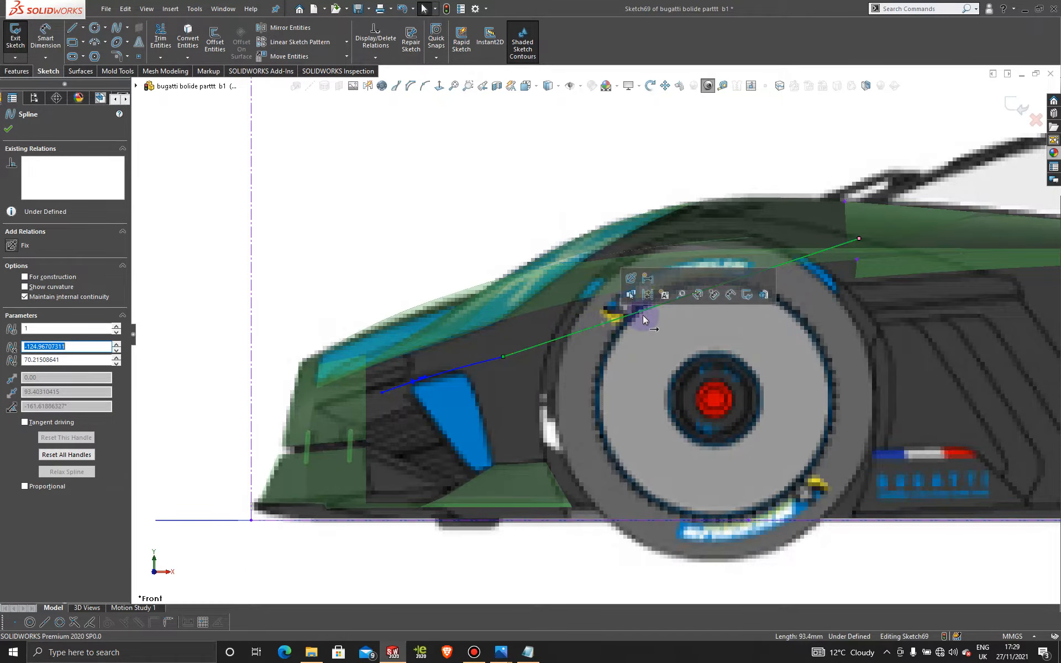
pyautogui.click(638, 307)
pyautogui.moveTo(638, 308); pyautogui.dragTo(601, 205)
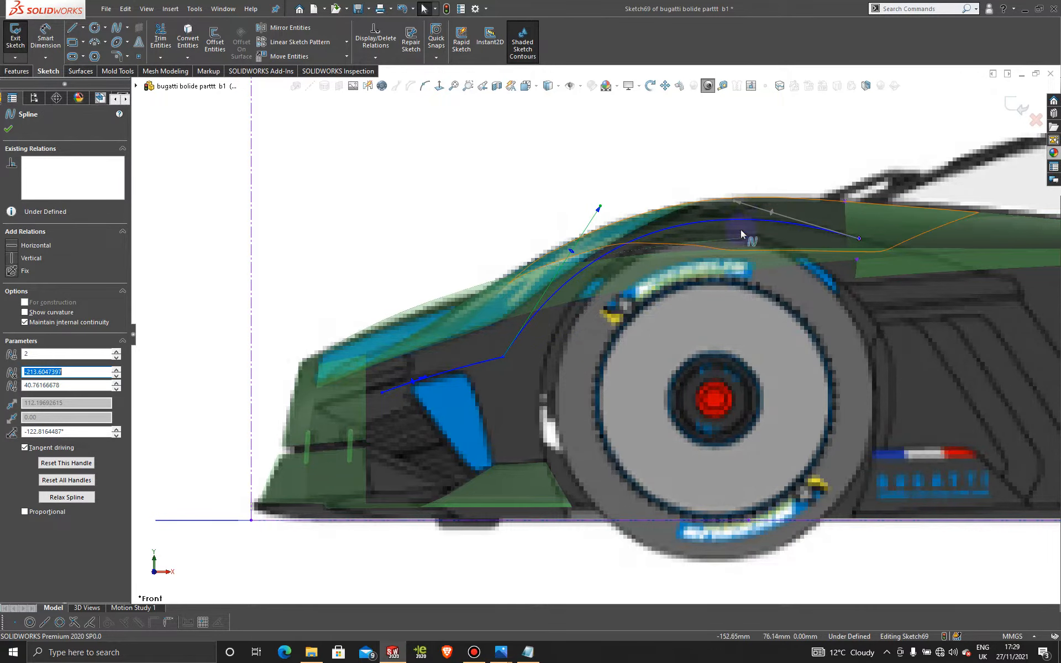
# Bring up the side-view photo jhghjbj.PNG in a smaller window and place it over the wheel, leaving the arch curve uncovered.
pyautogui.moveTo(506, 656)
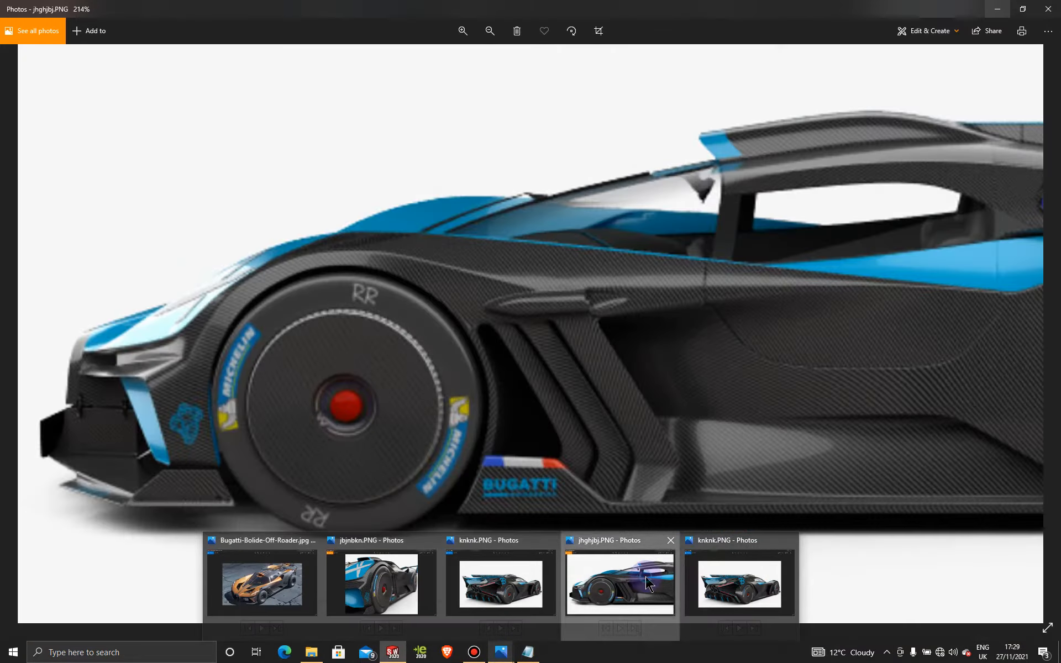
pyautogui.click(646, 576)
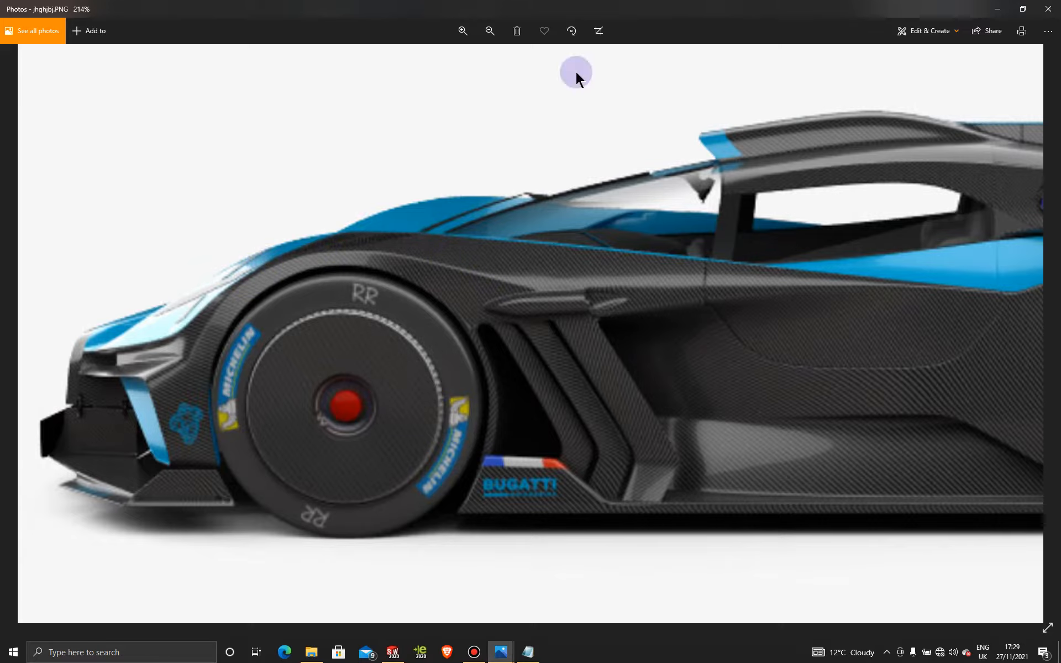
pyautogui.moveTo(701, 7); pyautogui.dragTo(743, 209)
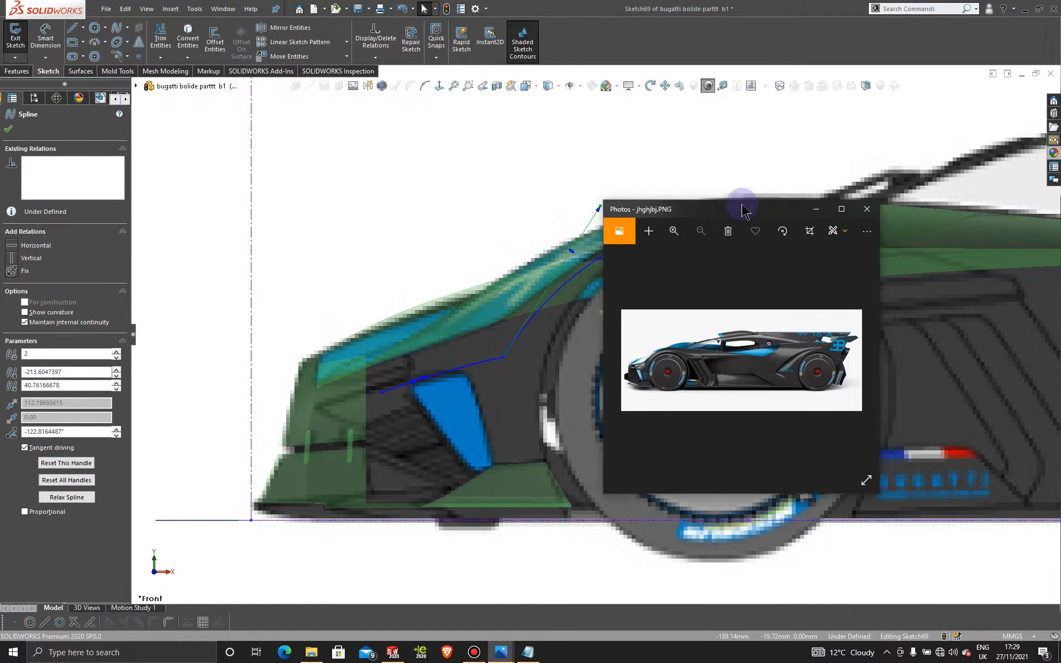
pyautogui.moveTo(878, 492); pyautogui.dragTo(1055, 586)
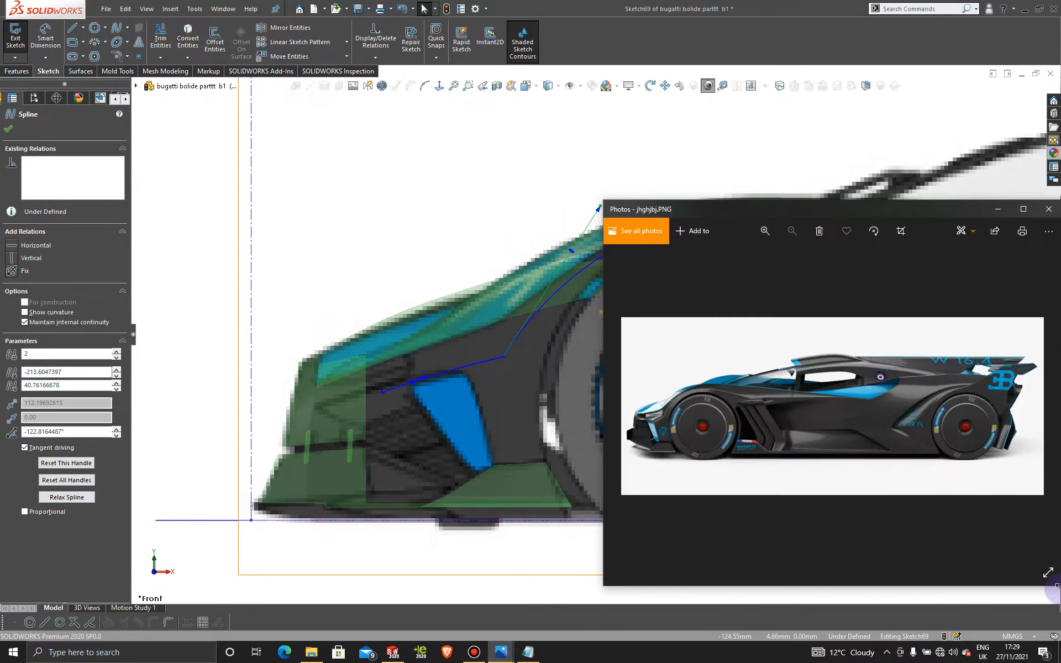
pyautogui.moveTo(599, 204); pyautogui.dragTo(540, 134)
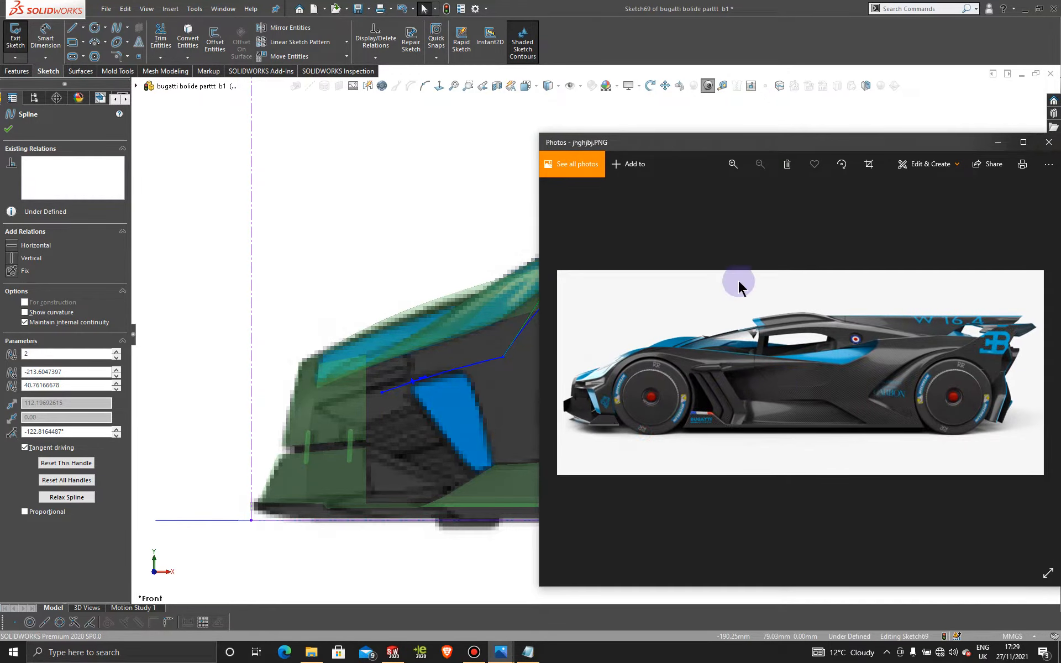
pyautogui.moveTo(679, 142); pyautogui.dragTo(754, 300)
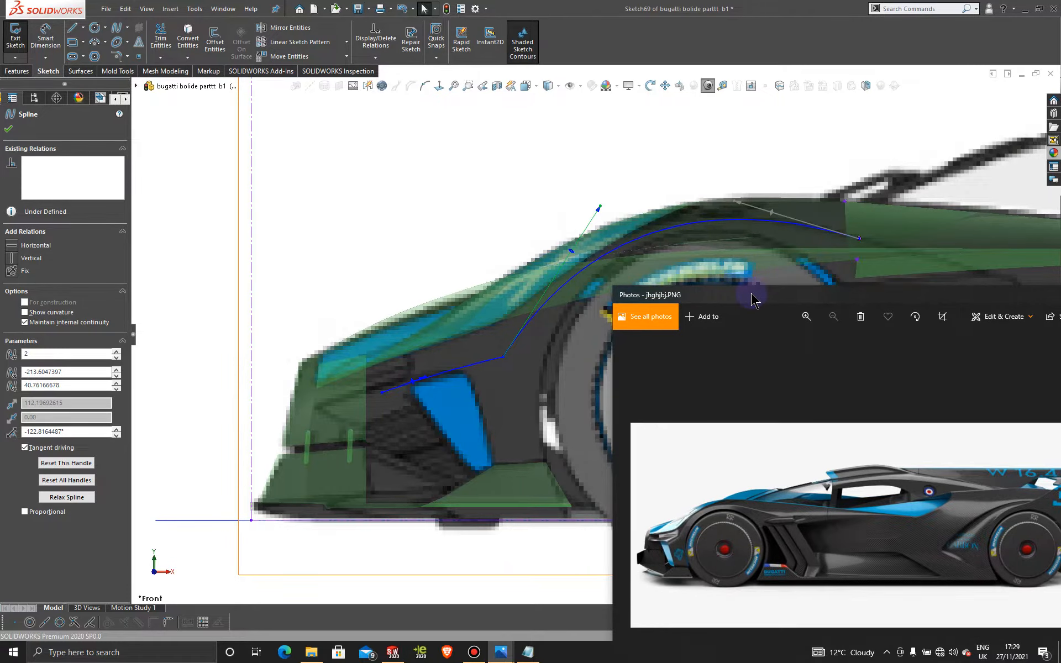
pyautogui.moveTo(751, 294); pyautogui.dragTo(751, 297)
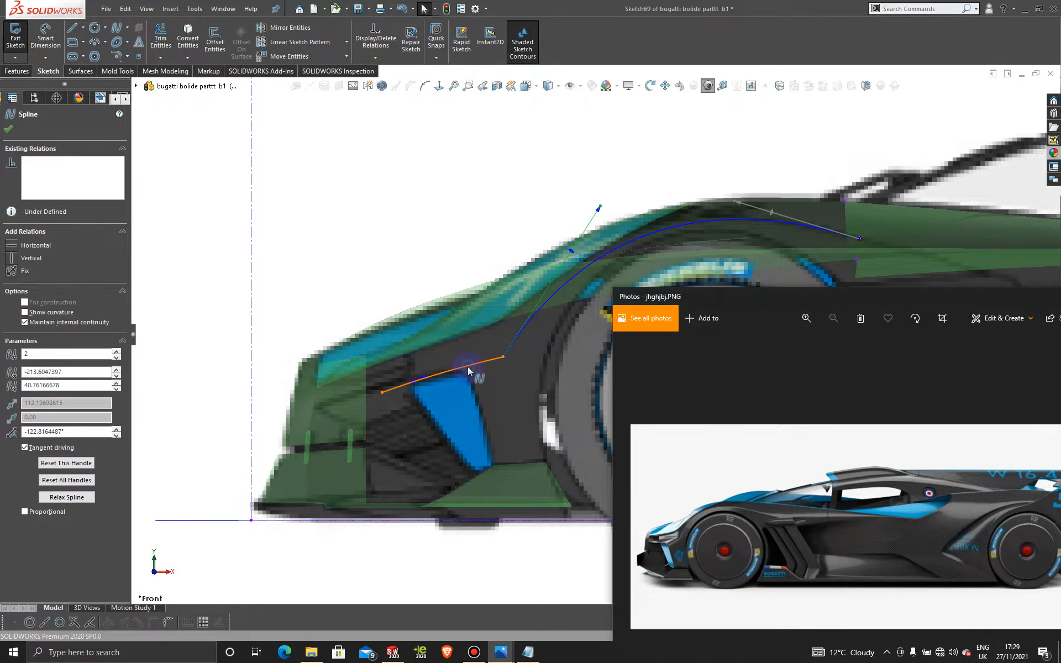
# Move the short spline slightly up and toward the nose, and refine the arch spline with its front and rear tangent handles.
pyautogui.moveTo(468, 366); pyautogui.dragTo(464, 363)
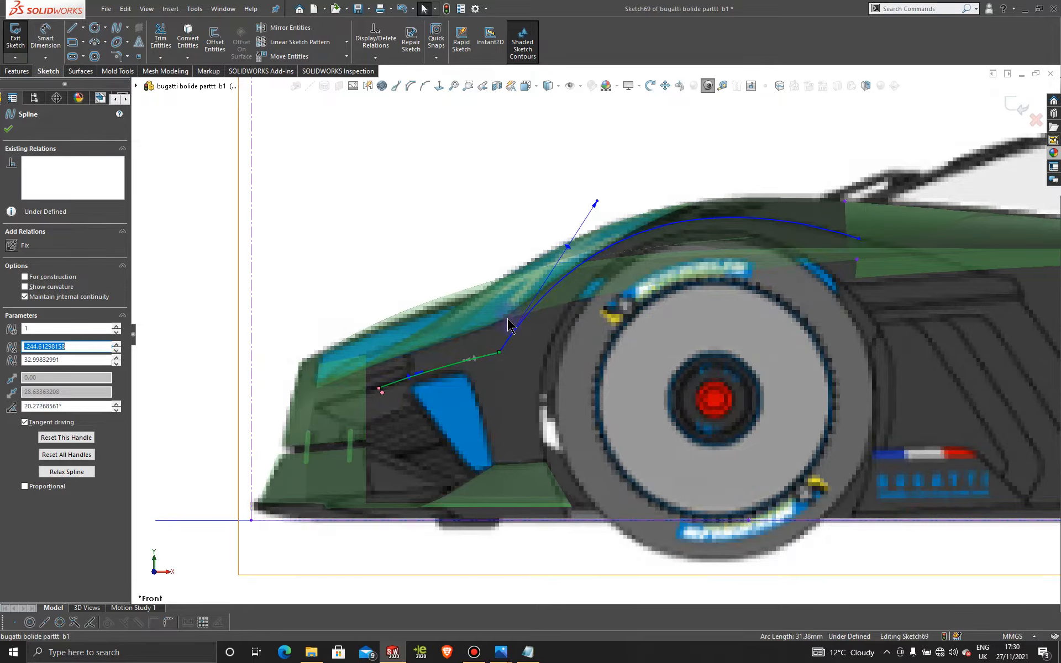
pyautogui.moveTo(597, 204); pyautogui.dragTo(597, 211)
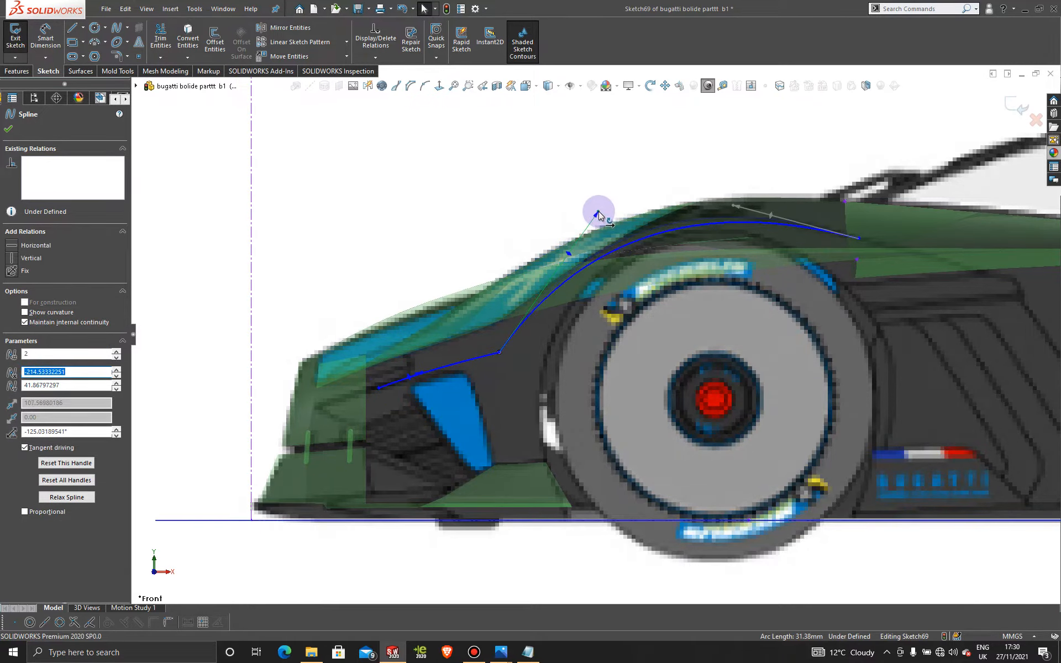
pyautogui.click(732, 205)
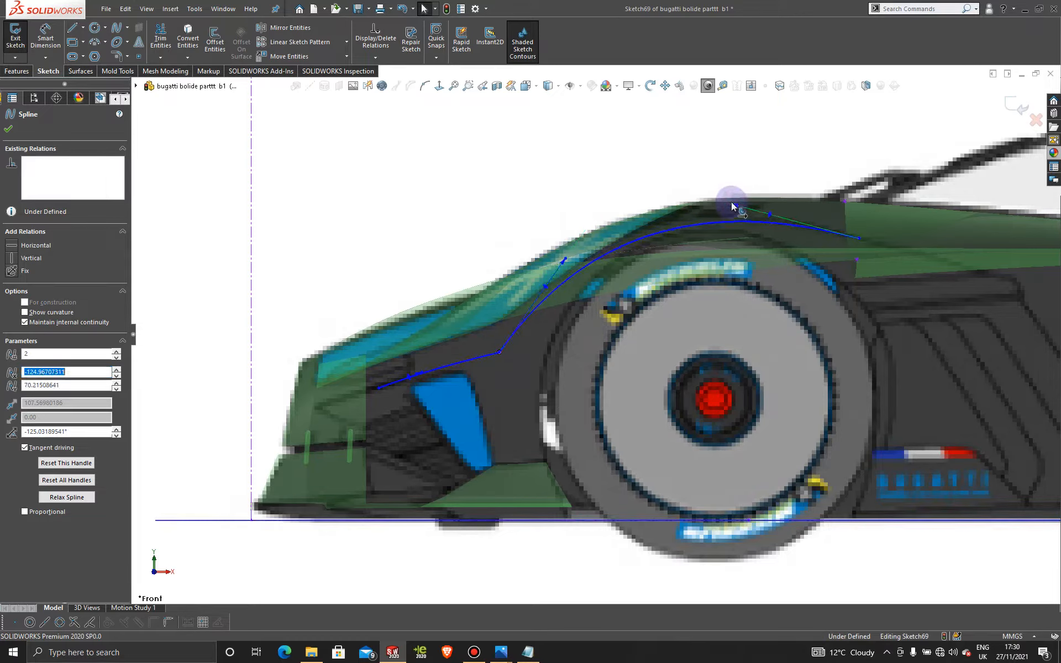
pyautogui.moveTo(732, 206); pyautogui.dragTo(733, 208)
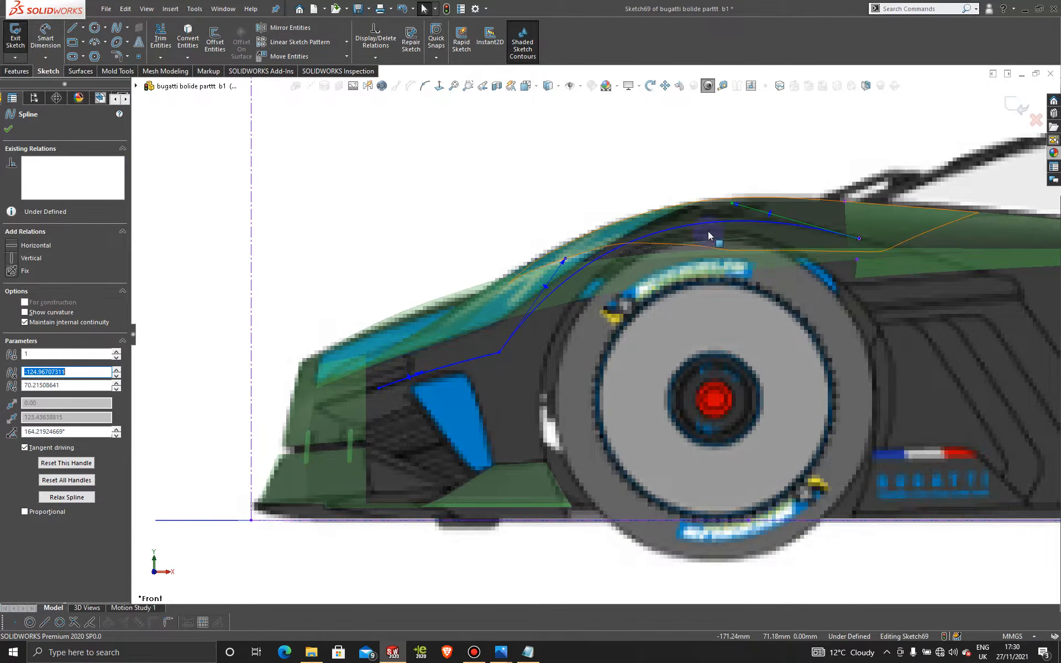
# Using the side-view photo as reference, lengthen the arch spline's rear tangent handle and move its rear endpoint to about X -113, Y 66.8.
pyautogui.moveTo(506, 657)
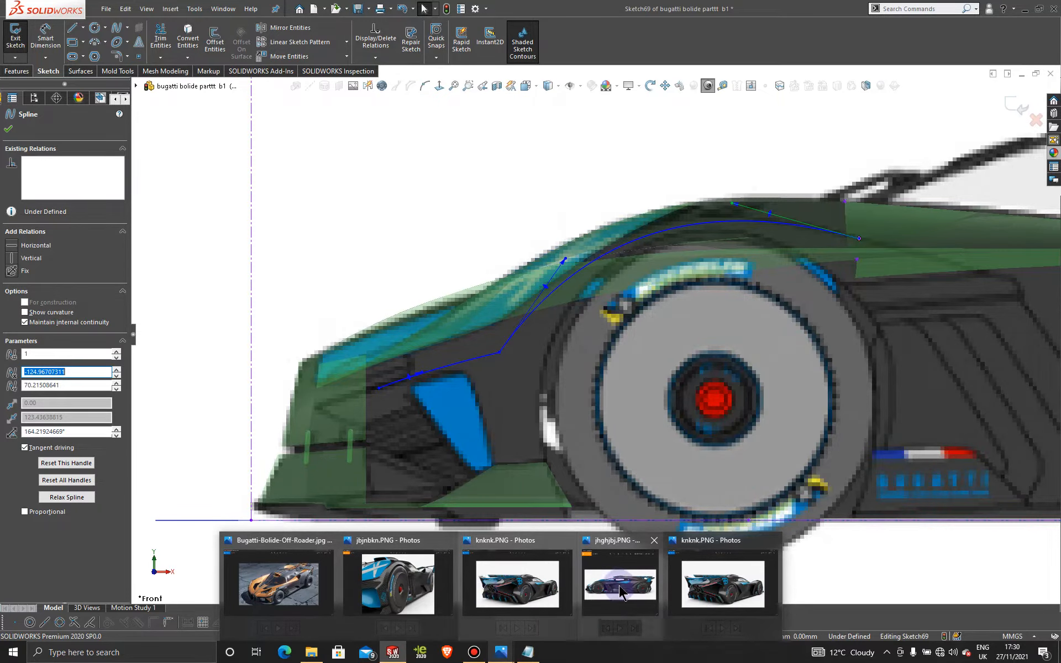
pyautogui.moveTo(636, 594)
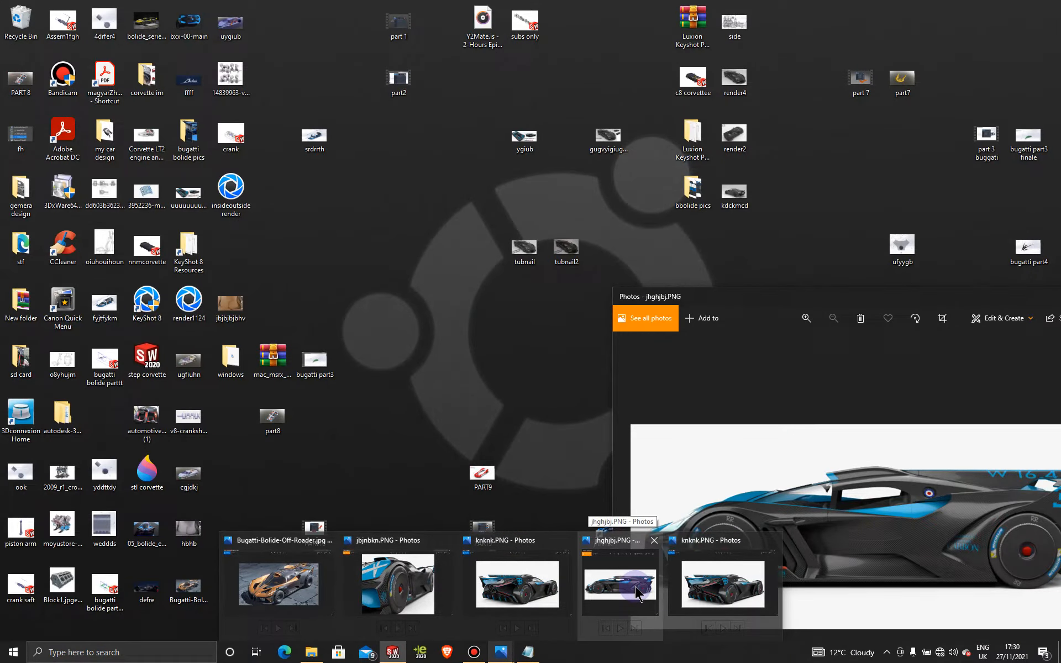
pyautogui.click(636, 592)
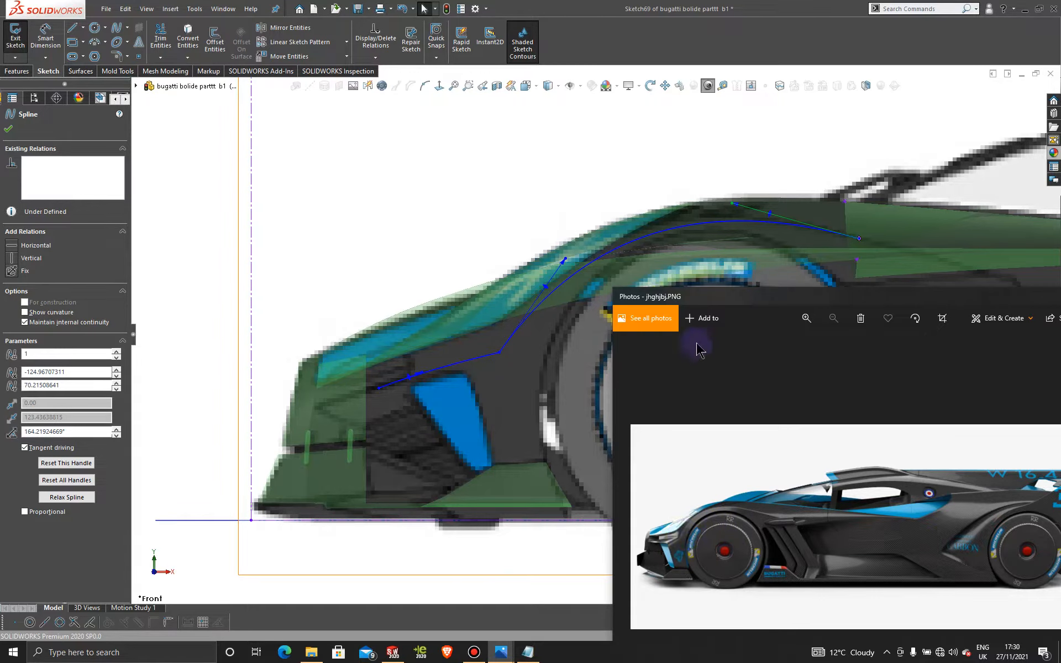
pyautogui.moveTo(732, 204); pyautogui.dragTo(718, 198)
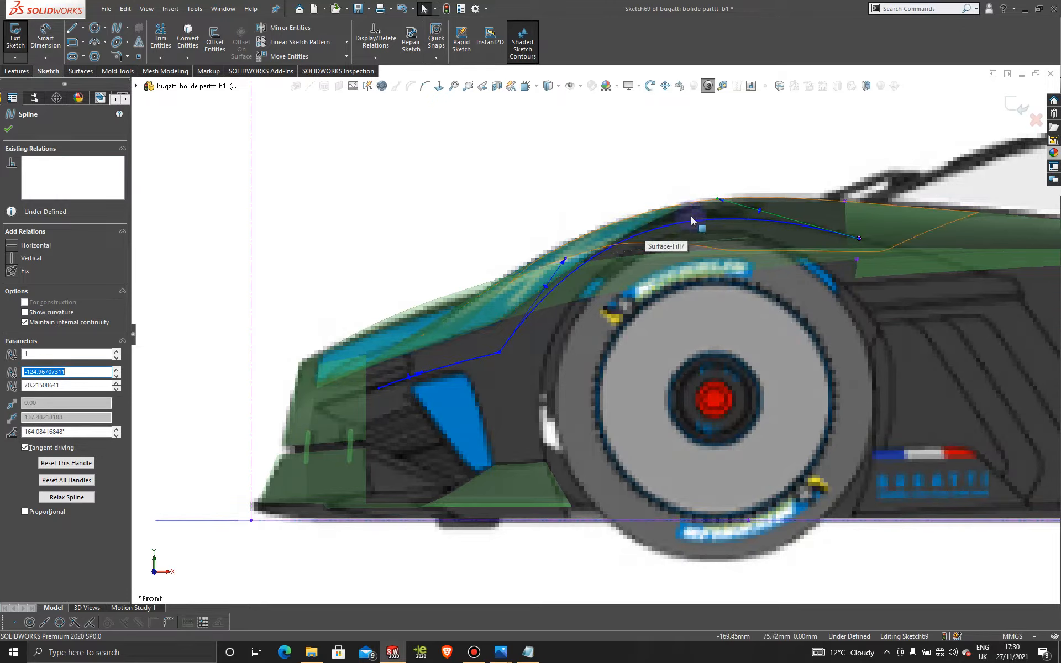
pyautogui.moveTo(860, 240); pyautogui.dragTo(907, 254)
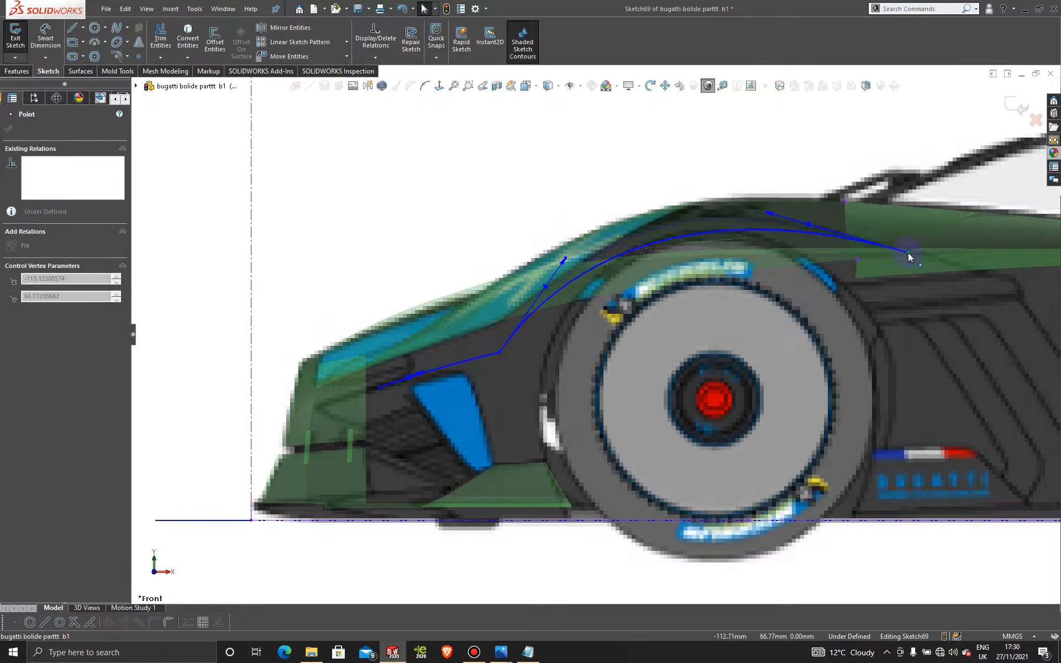
# Raise and lengthen the arch spline's rear tangent handle, and shift the short front spline slightly down and rearward.
pyautogui.click(767, 212)
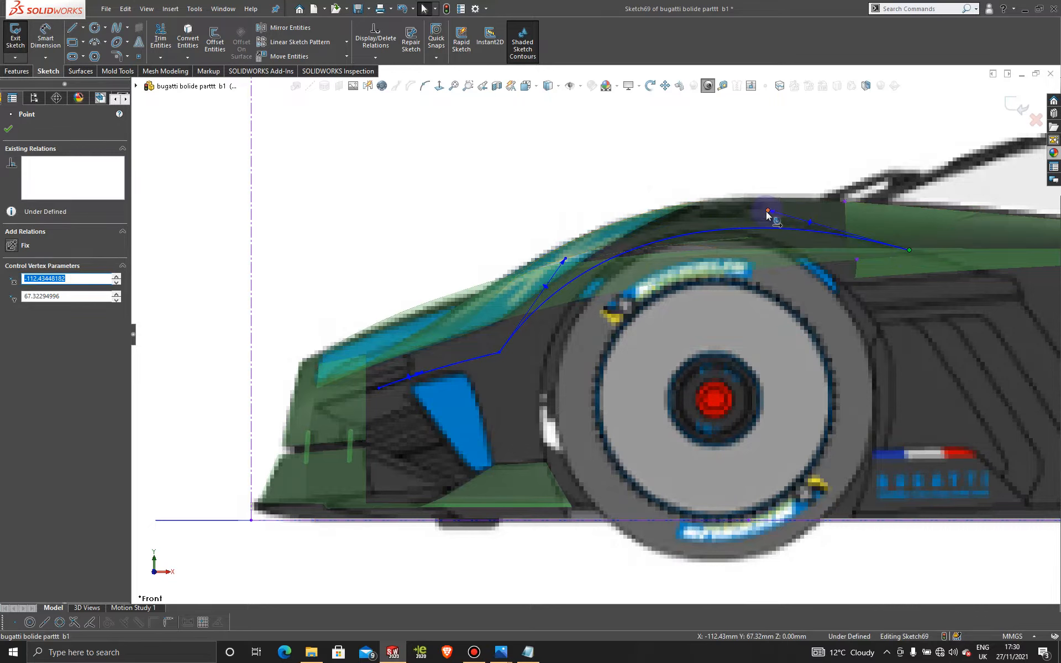
pyautogui.moveTo(768, 213); pyautogui.dragTo(753, 203)
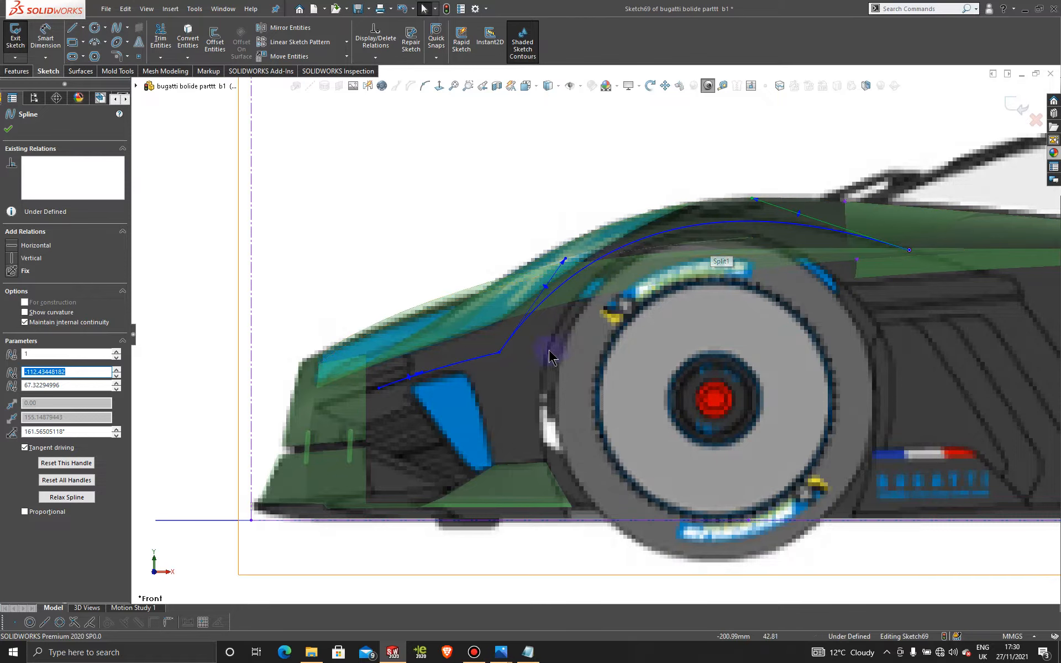
pyautogui.scroll(-1, 461, 386)
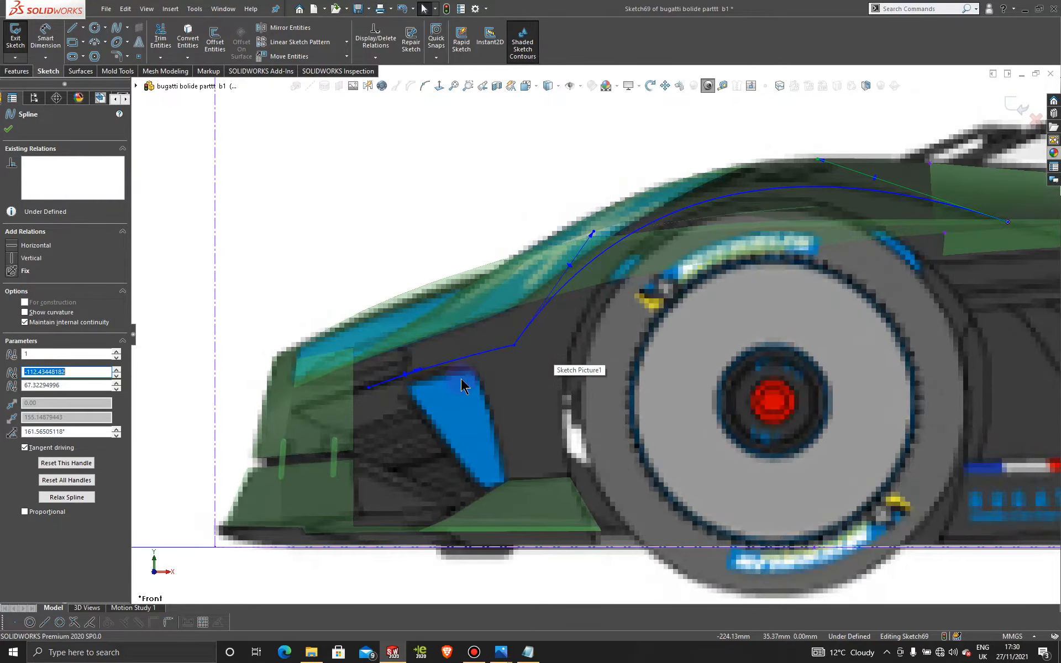
pyautogui.click(458, 361)
pyautogui.moveTo(454, 364); pyautogui.dragTo(462, 363)
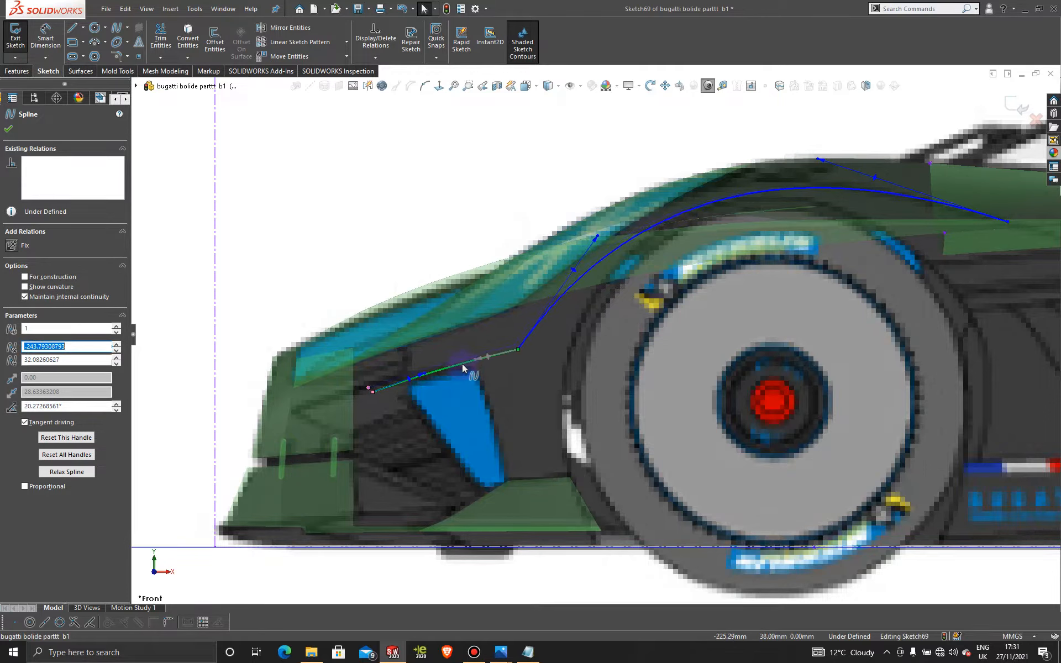
pyautogui.click(474, 366)
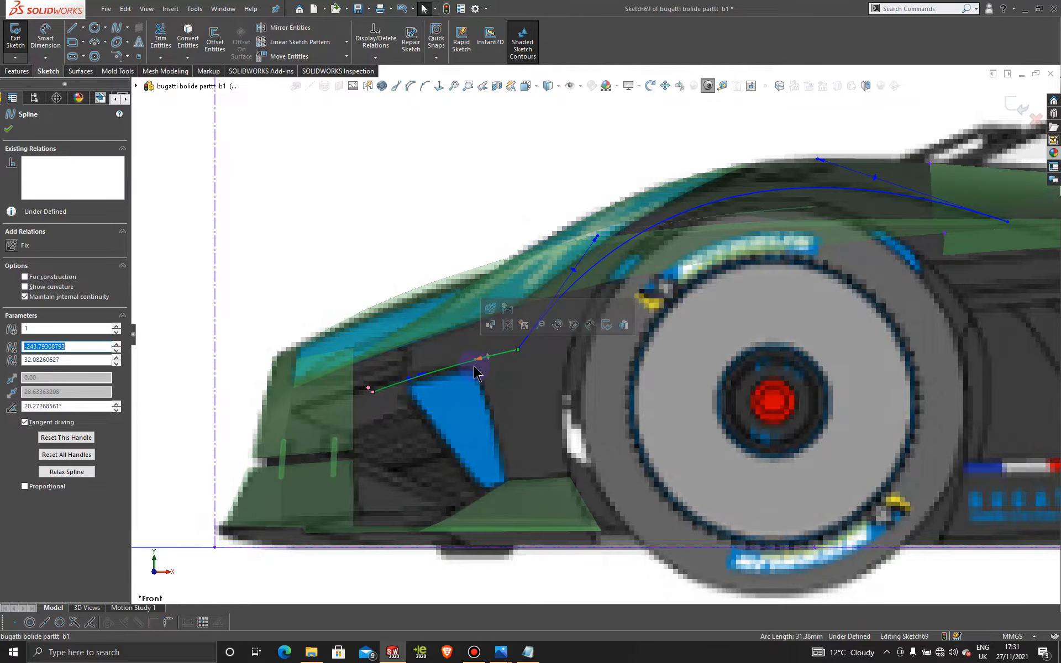
pyautogui.scroll(-1, 465, 367)
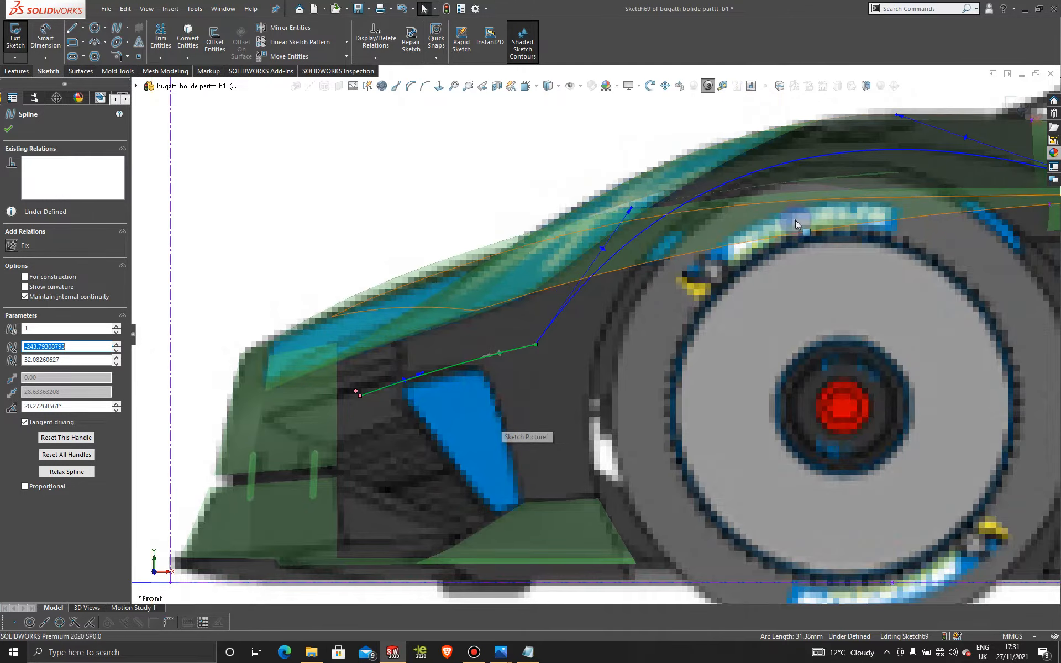
pyautogui.scroll(3, 764, 254)
pyautogui.scroll(-2, 709, 254)
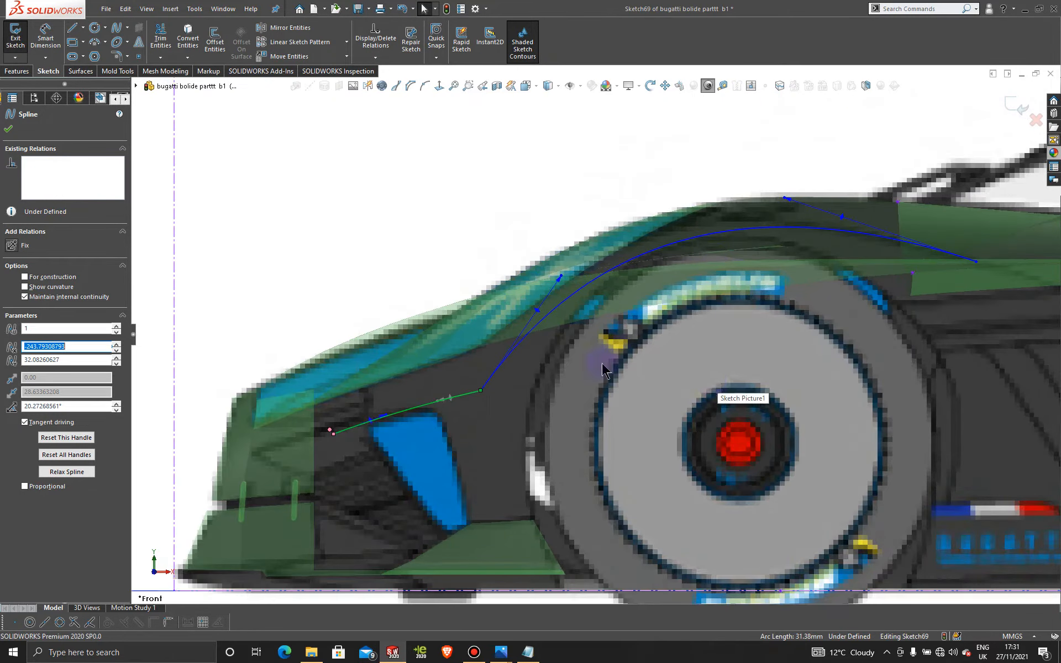
# Accept the spline edits and exit the Front Plane sketch.
pyautogui.click(8, 131)
pyautogui.scroll(4, 648, 293)
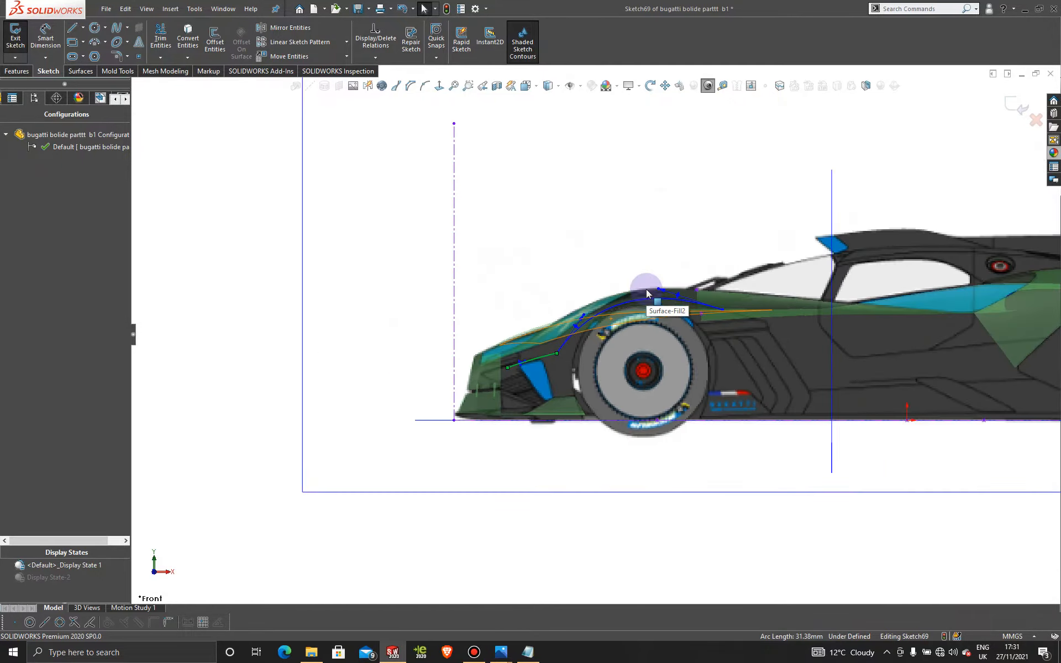
pyautogui.moveTo(635, 260)
pyautogui.mouseDown(button='middle')
pyautogui.moveTo(620, 289)
pyautogui.moveTo(630, 348)
pyautogui.moveTo(614, 396)
pyautogui.moveTo(746, 301)
pyautogui.mouseUp(button='middle')
pyautogui.click(1018, 104)
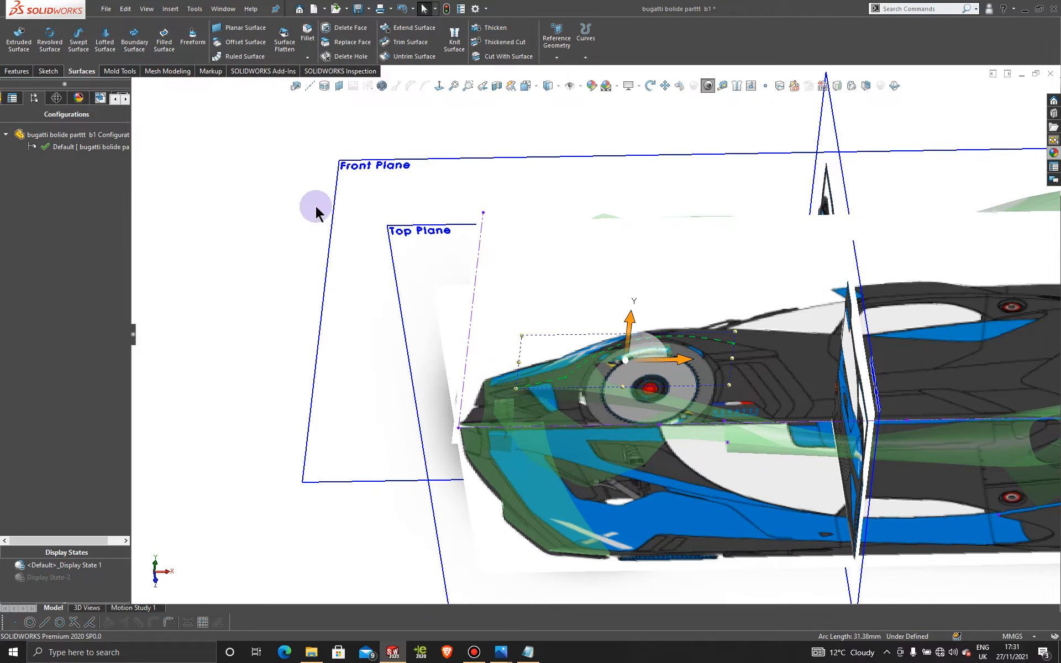
pyautogui.click(246, 187)
# Start a new sketch on the Top Plane and face the view straight onto it.
pyautogui.moveTo(603, 408); pyautogui.dragTo(635, 502, button='middle')
pyautogui.scroll(-5, 632, 493)
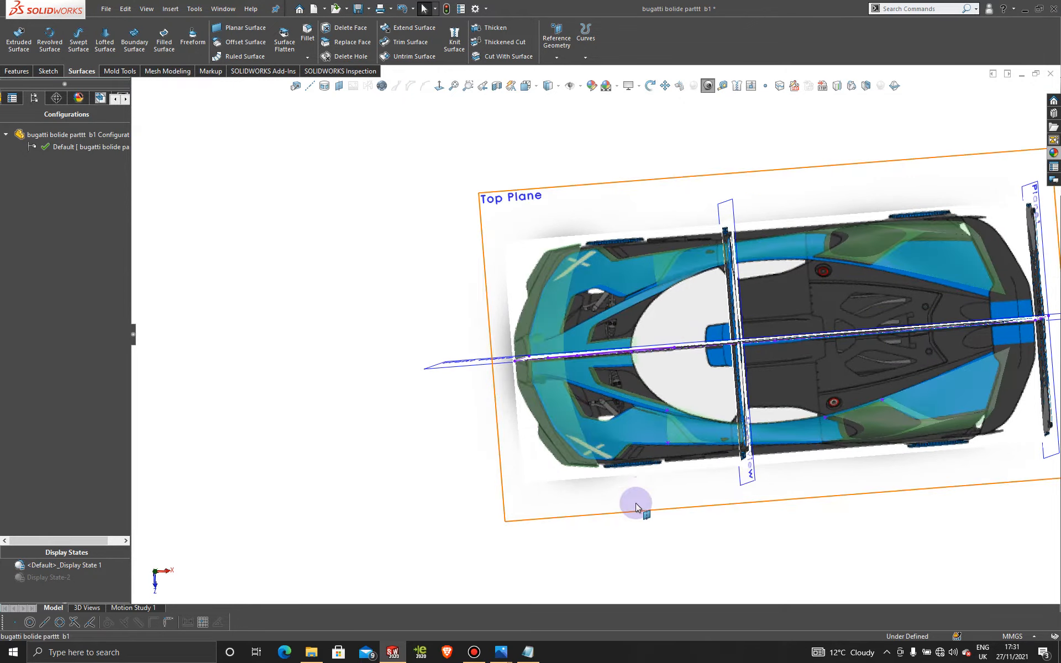
pyautogui.click(635, 503)
pyautogui.click(684, 471)
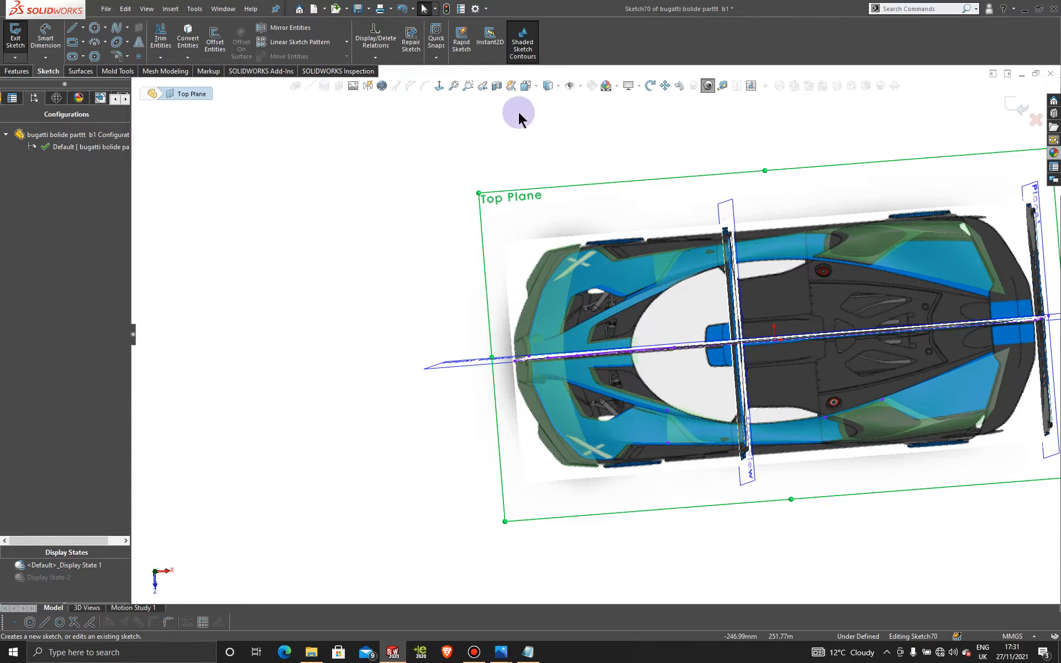
pyautogui.click(438, 86)
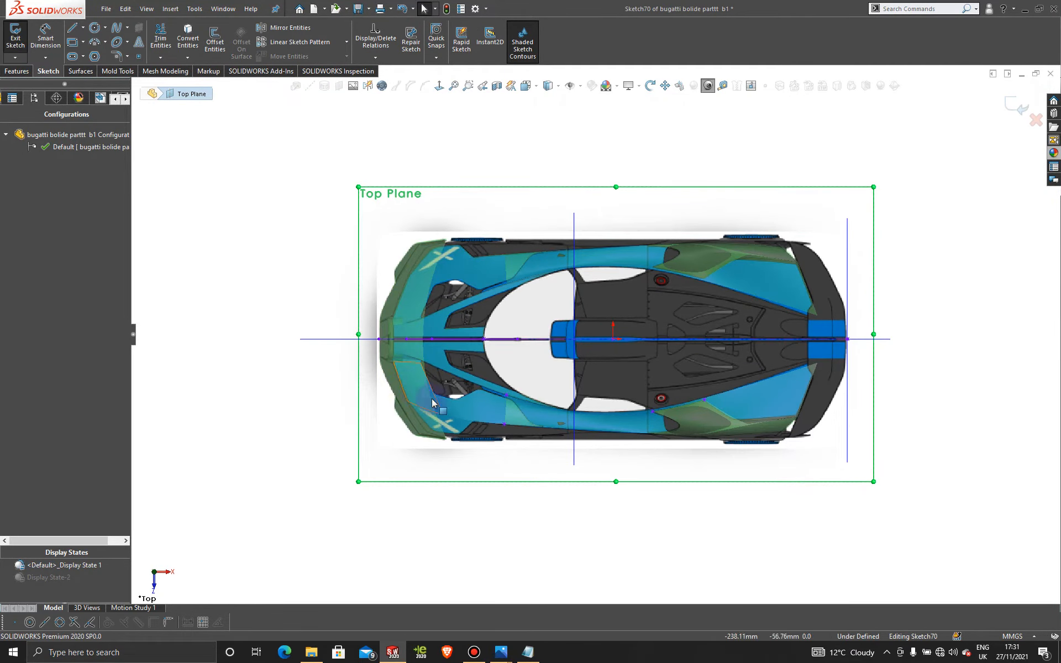
# Draw a two-point spline across the front bumper corner, from about X -232, Y -103 to X -167, Y -128.
pyautogui.scroll(3, 450, 390)
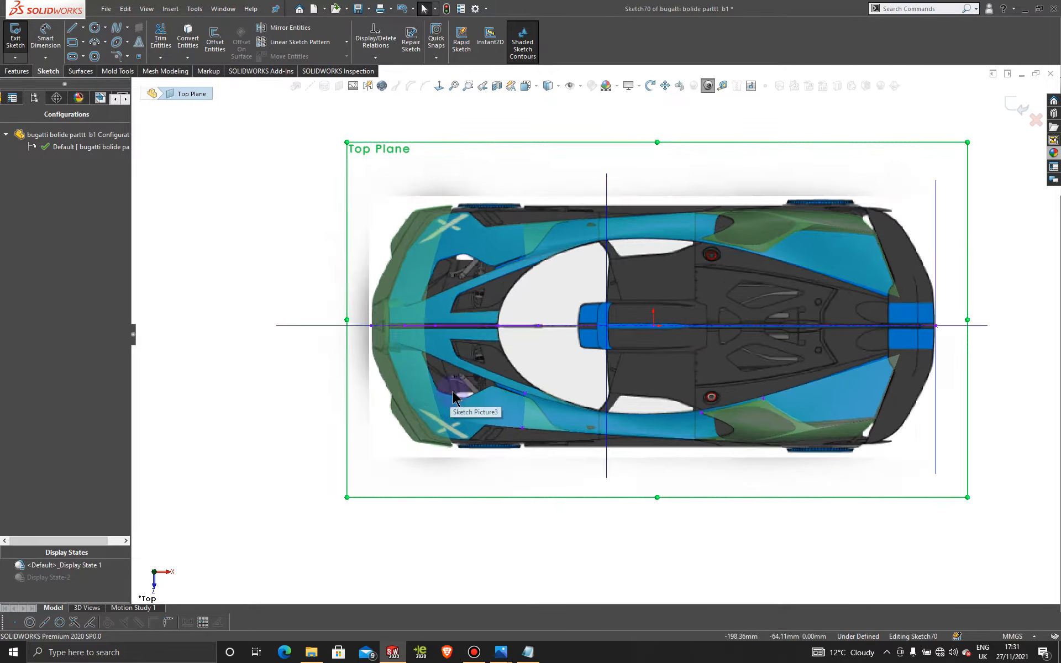
pyautogui.scroll(2, 476, 417)
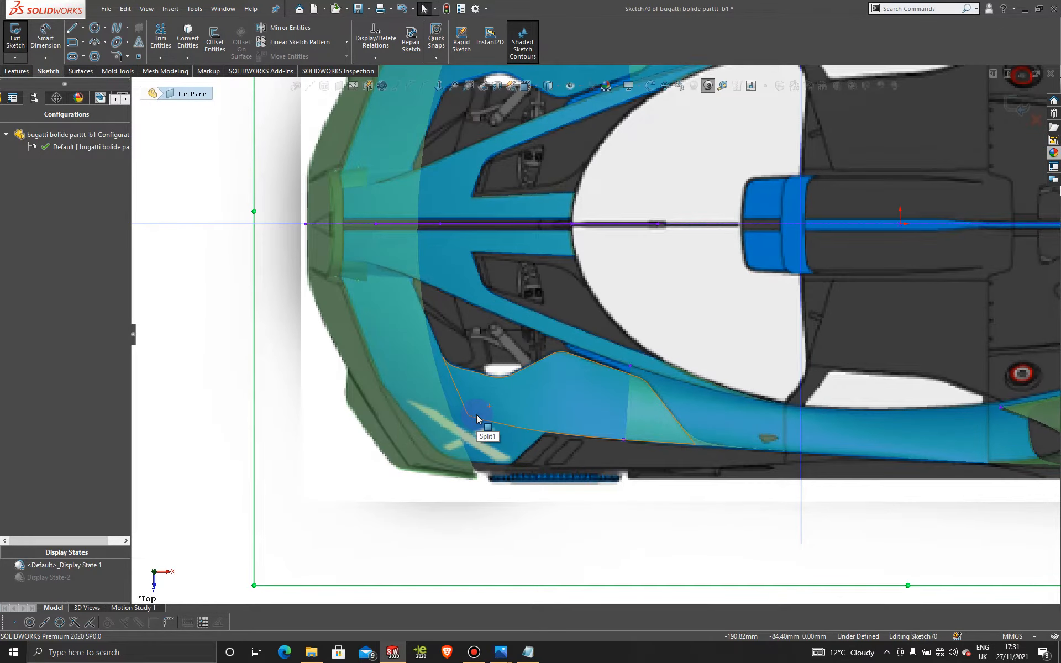
pyautogui.scroll(2, 476, 415)
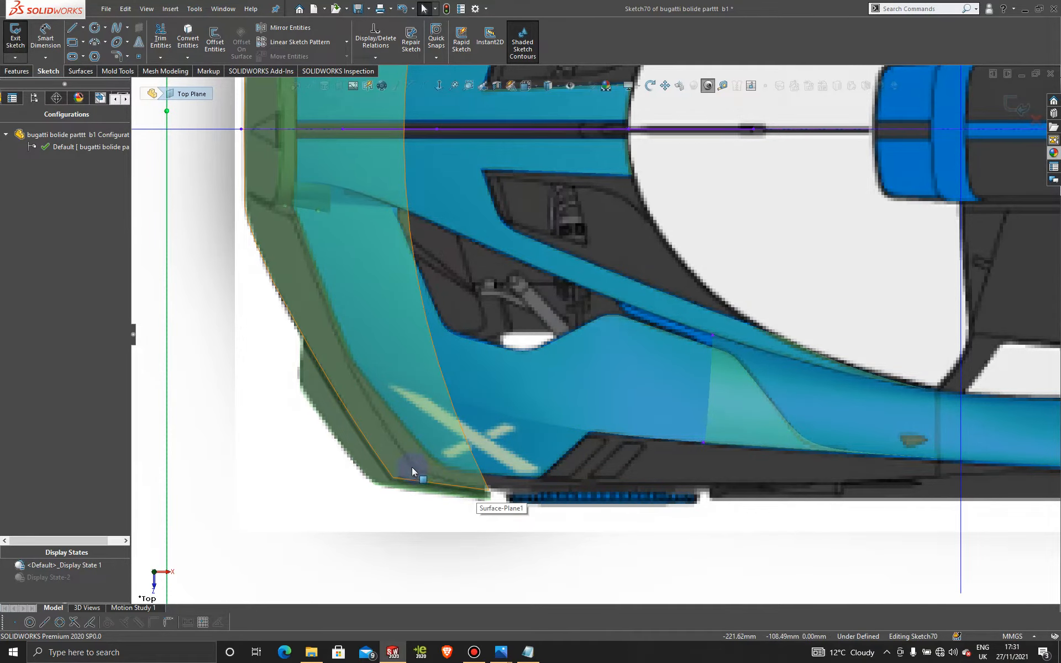
pyautogui.scroll(3, 467, 489)
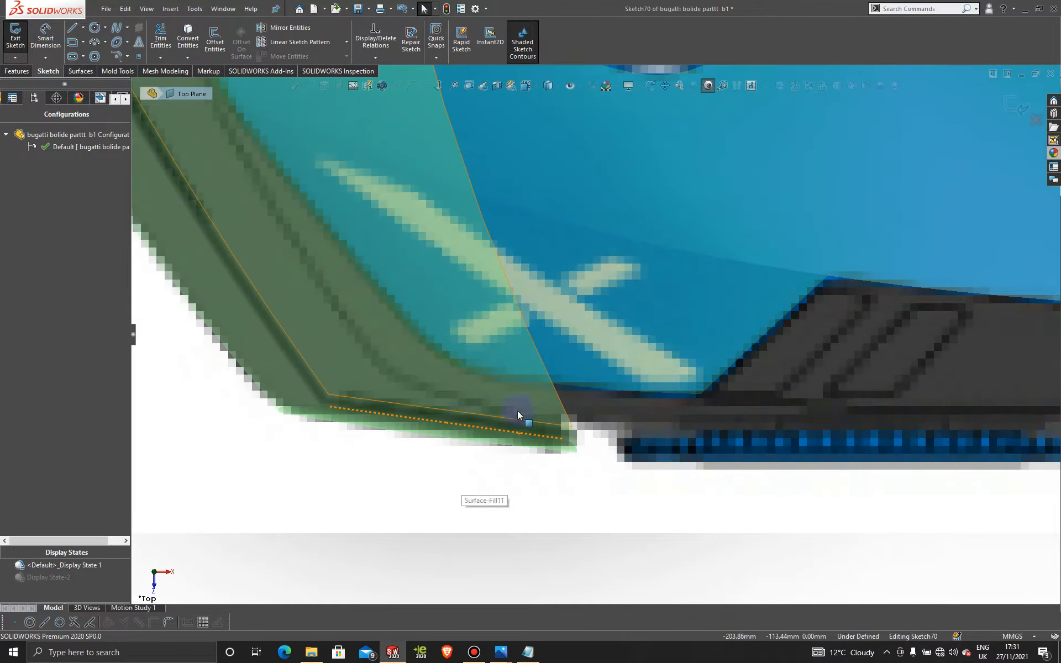
pyautogui.scroll(3, 523, 442)
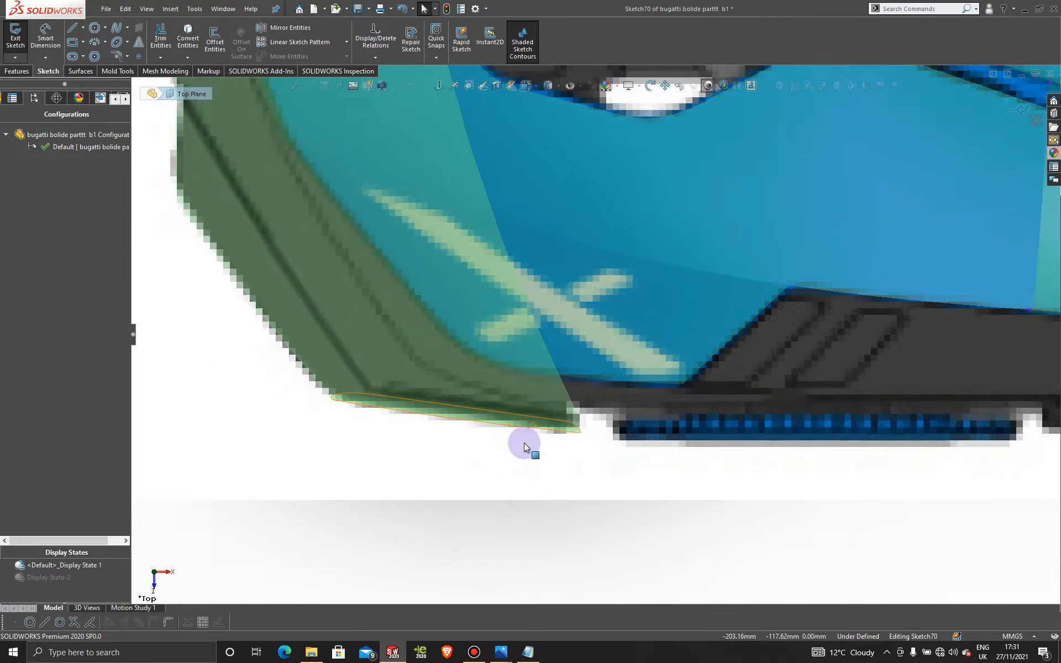
pyautogui.scroll(-1, 524, 443)
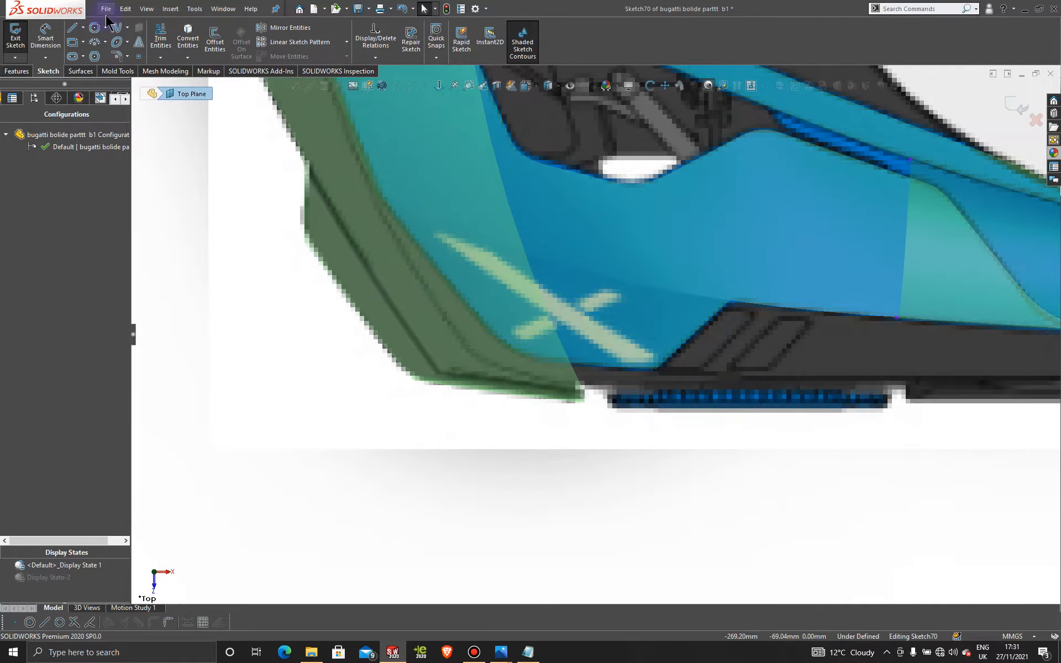
pyautogui.click(116, 30)
pyautogui.scroll(3, 498, 365)
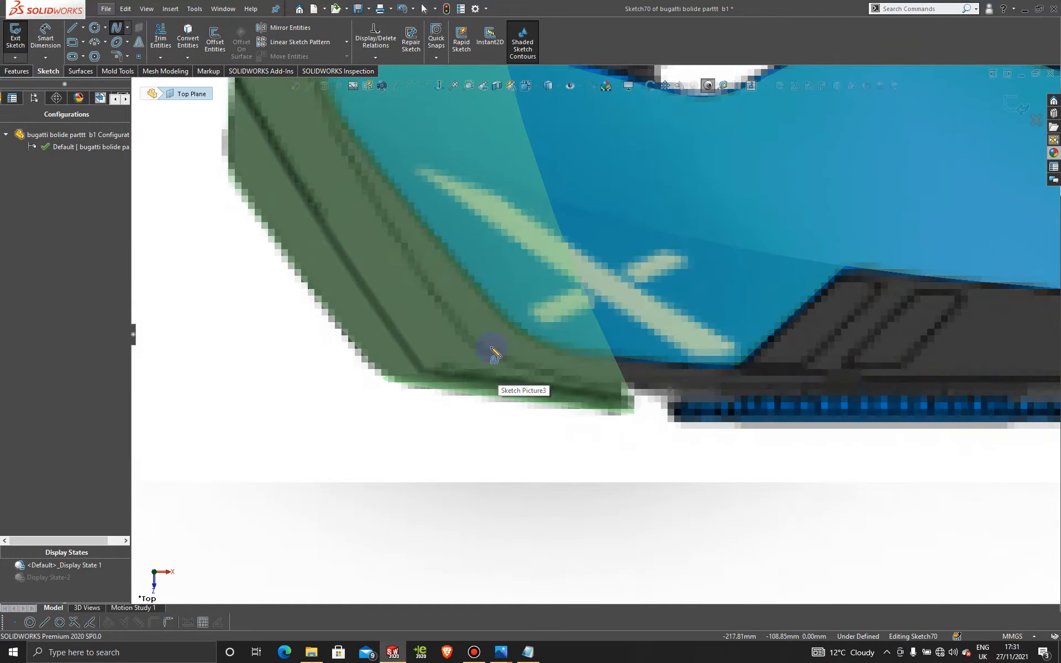
pyautogui.click(400, 313)
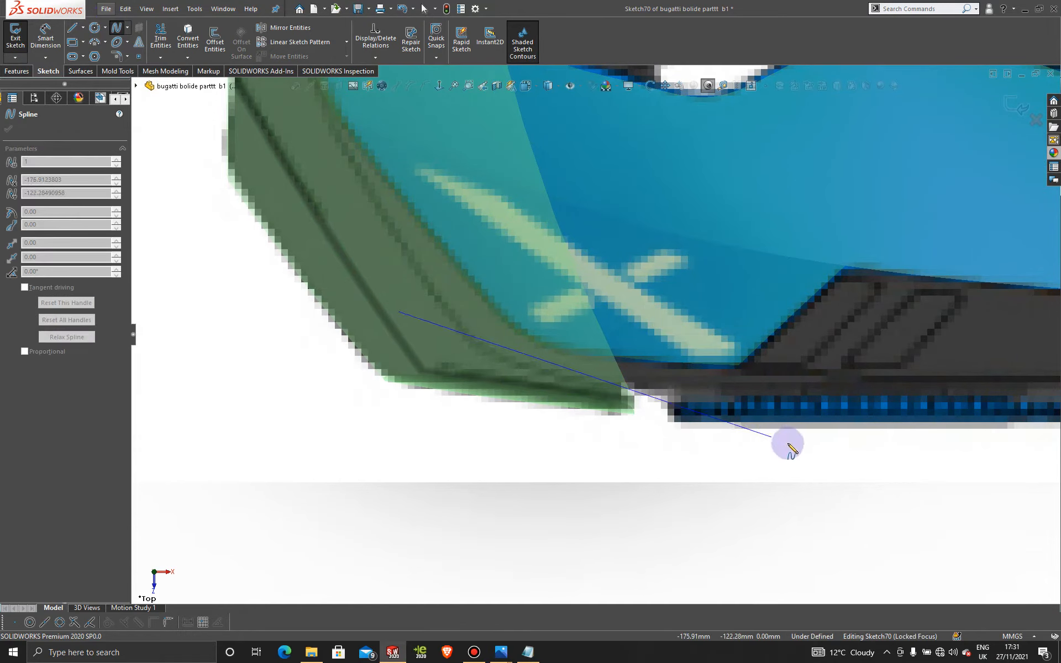
pyautogui.doubleClick(830, 478)
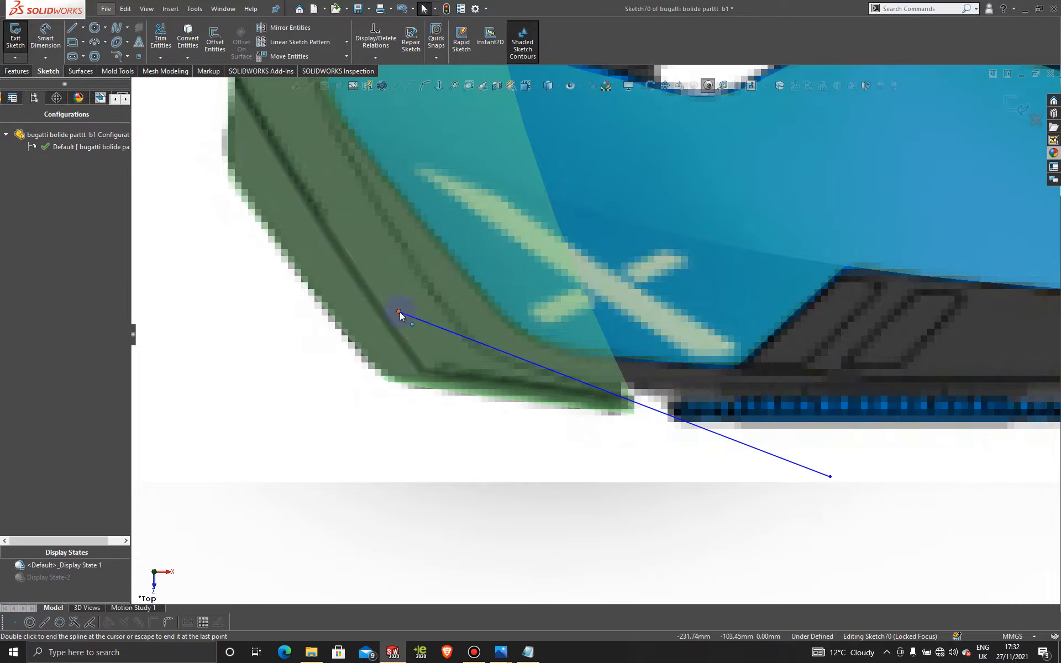
# Adjust the spline's front point and tangent handle, and extend its rear endpoint to about X -139.6, Y -131.5.
pyautogui.moveTo(399, 311); pyautogui.dragTo(400, 317)
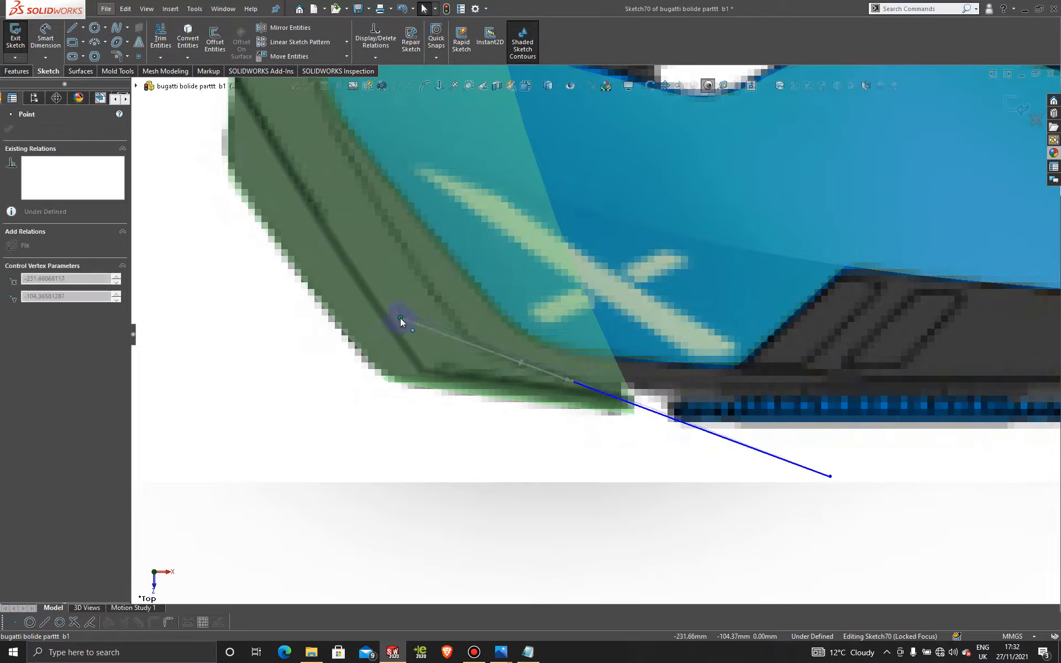
pyautogui.moveTo(570, 381); pyautogui.dragTo(565, 383)
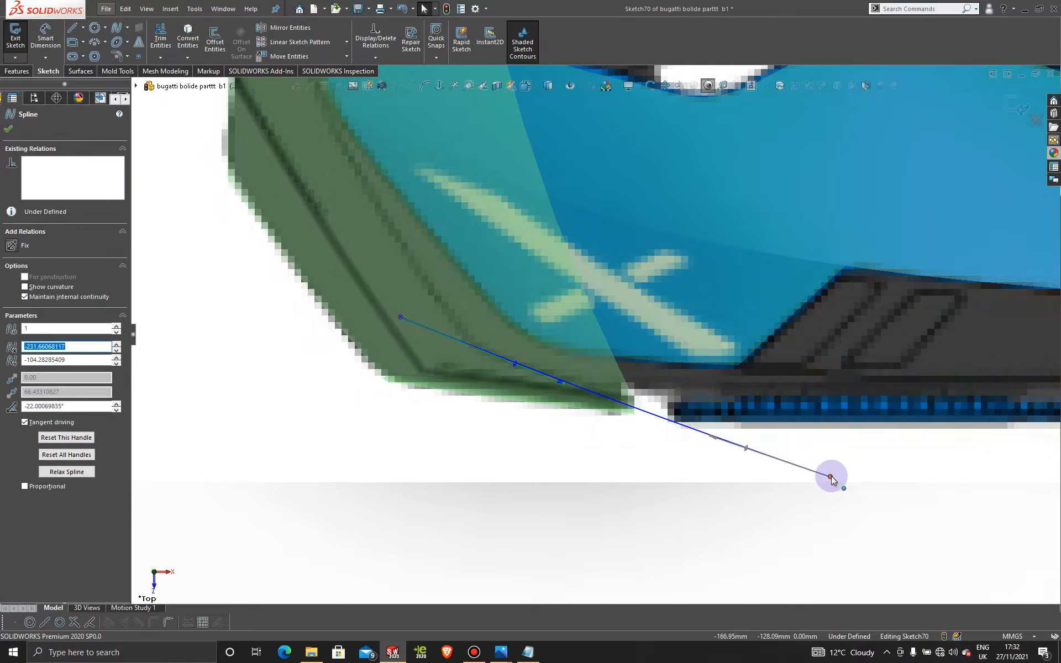
pyautogui.moveTo(830, 476); pyautogui.dragTo(837, 458)
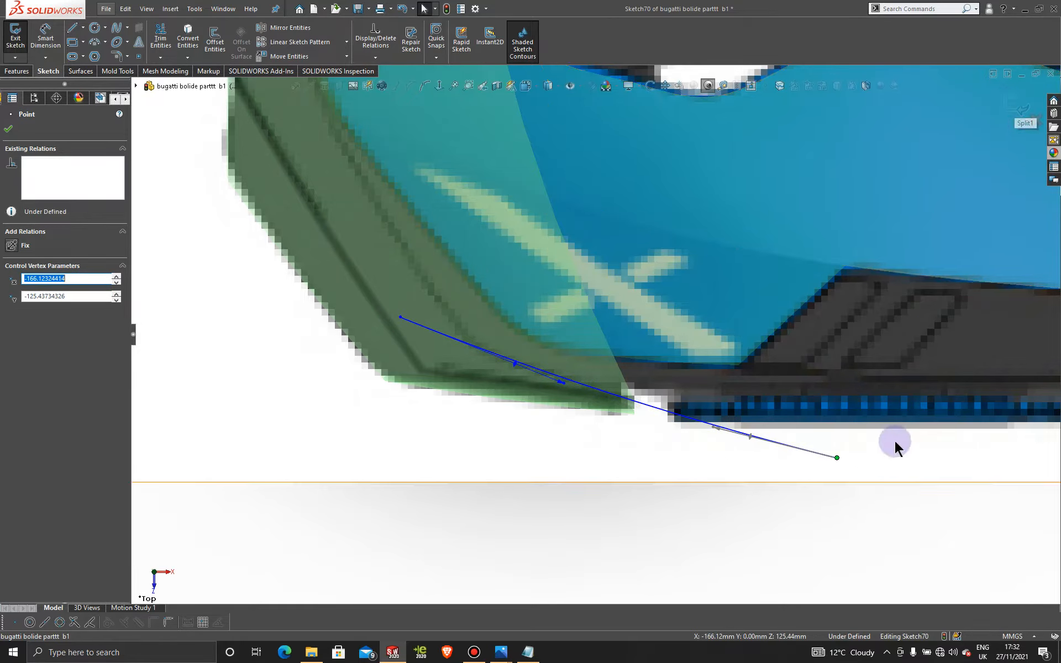
pyautogui.moveTo(837, 459); pyautogui.dragTo(1014, 498)
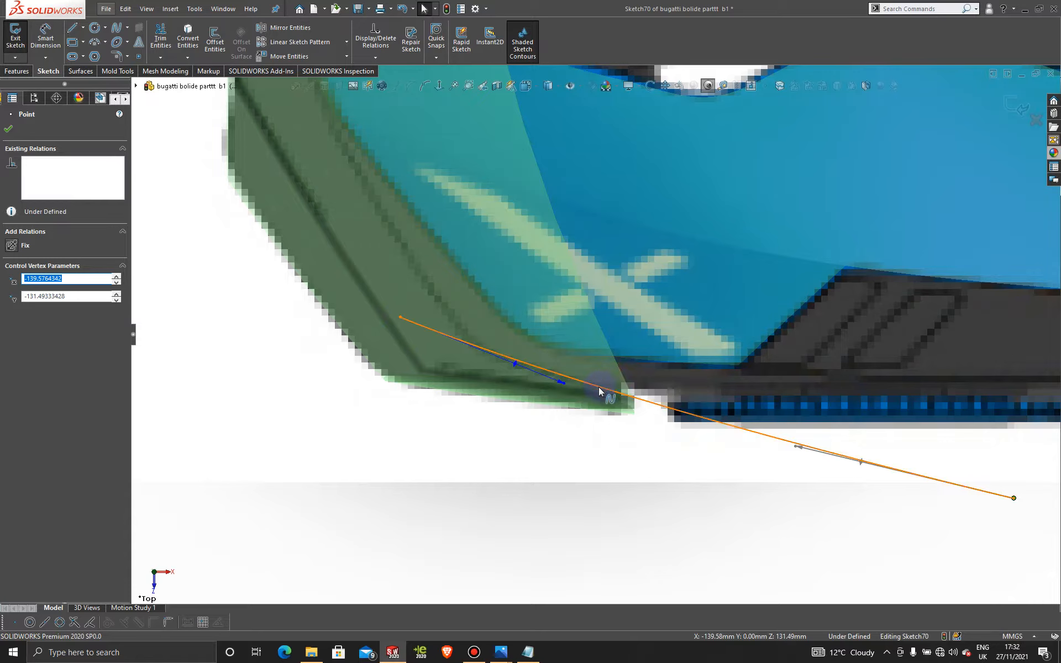
# Shift the whole spline slightly outward, putting its front endpoint at about X -232.1, Y -104.9, and exit the sketch.
pyautogui.moveTo(600, 391)
pyautogui.mouseDown()
pyautogui.moveTo(591, 400)
pyautogui.moveTo(596, 390)
pyautogui.mouseUp()
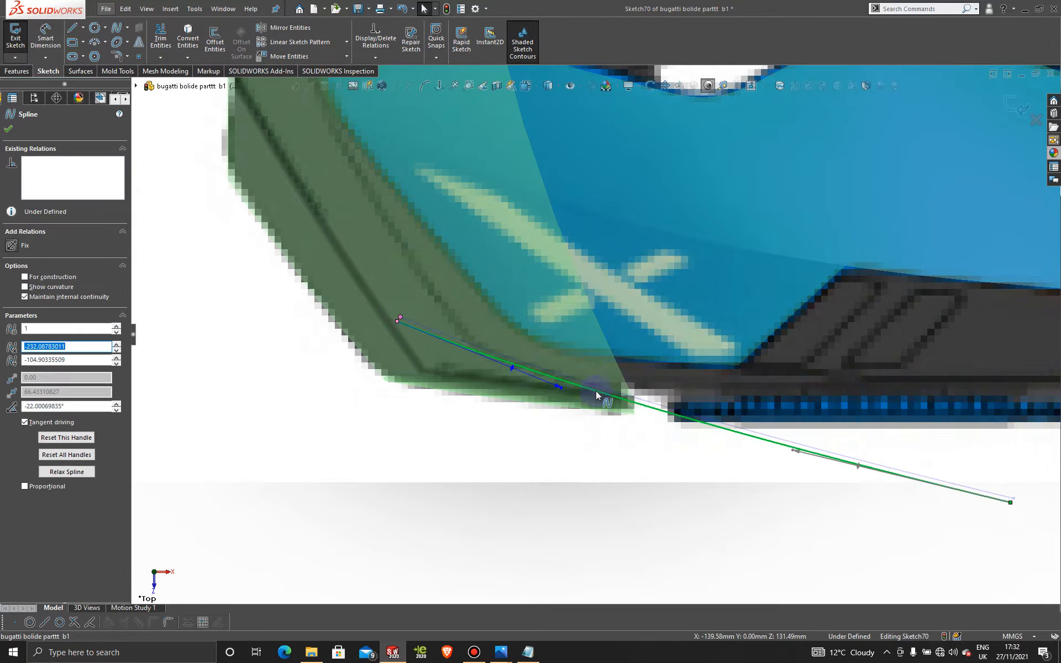
pyautogui.moveTo(596, 390); pyautogui.dragTo(595, 390)
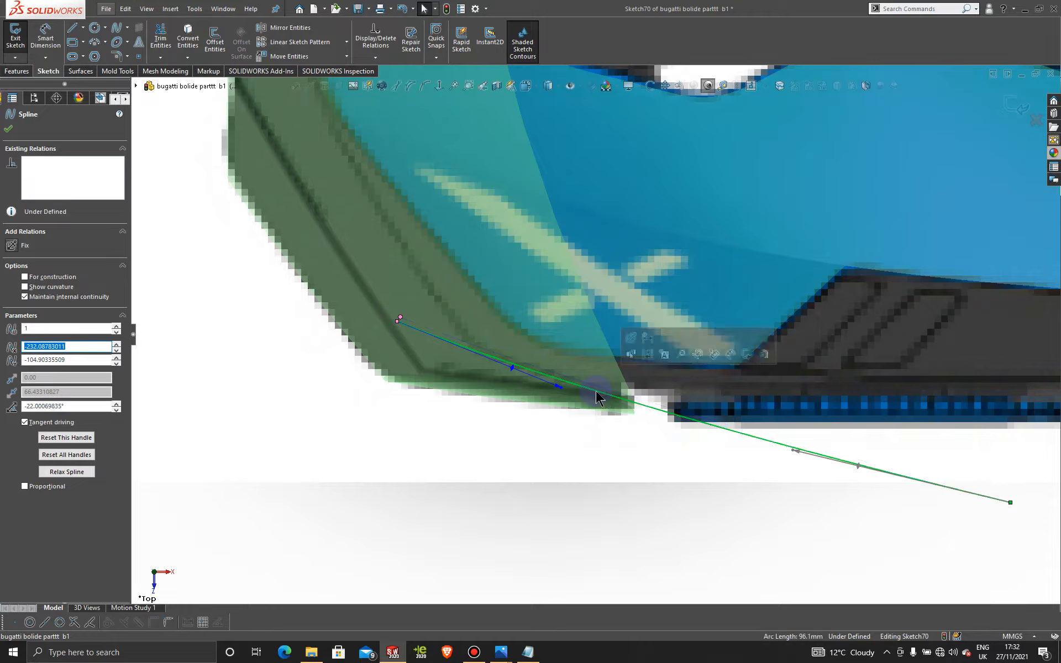
pyautogui.click(1009, 102)
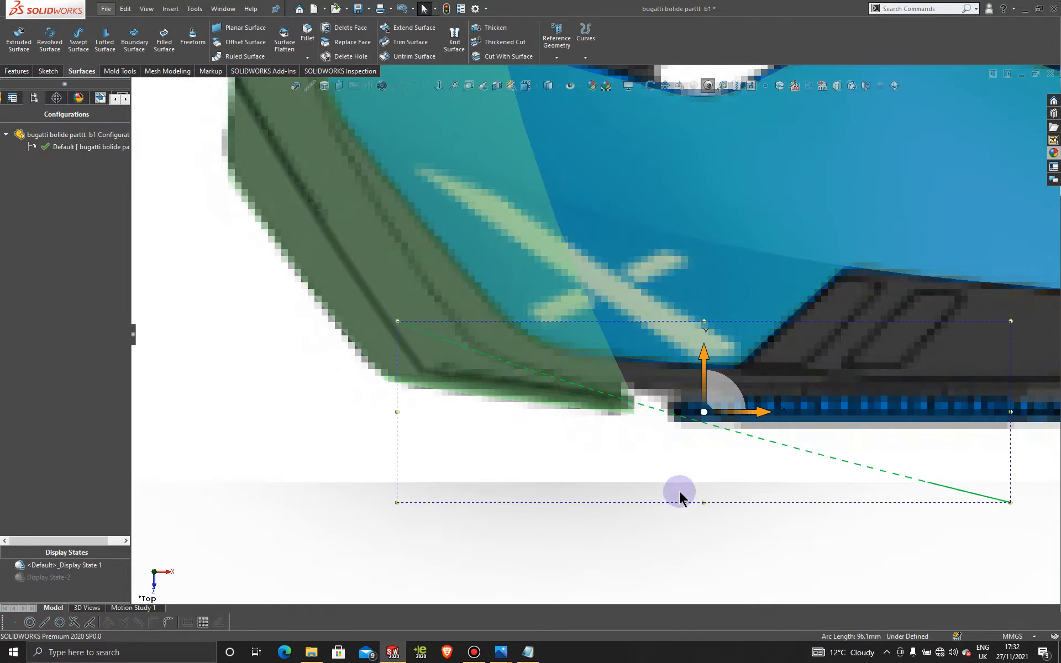
# Create a sketch-on-sketch projected curve from the new Top Plane spline and the Front Plane wheel-arch sketch.
pyautogui.scroll(3, 678, 496)
pyautogui.click(674, 465)
pyautogui.moveTo(665, 423)
pyautogui.mouseDown(button='middle')
pyautogui.moveTo(671, 317)
pyautogui.moveTo(674, 398)
pyautogui.moveTo(700, 421)
pyautogui.moveTo(809, 256)
pyautogui.mouseUp(button='middle')
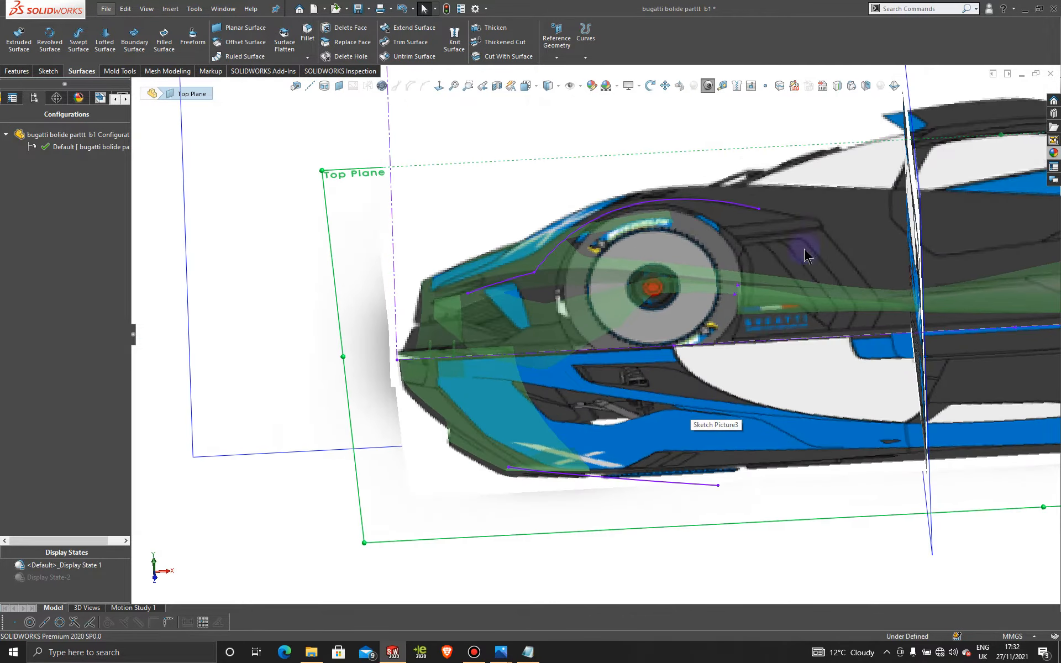
pyautogui.click(838, 84)
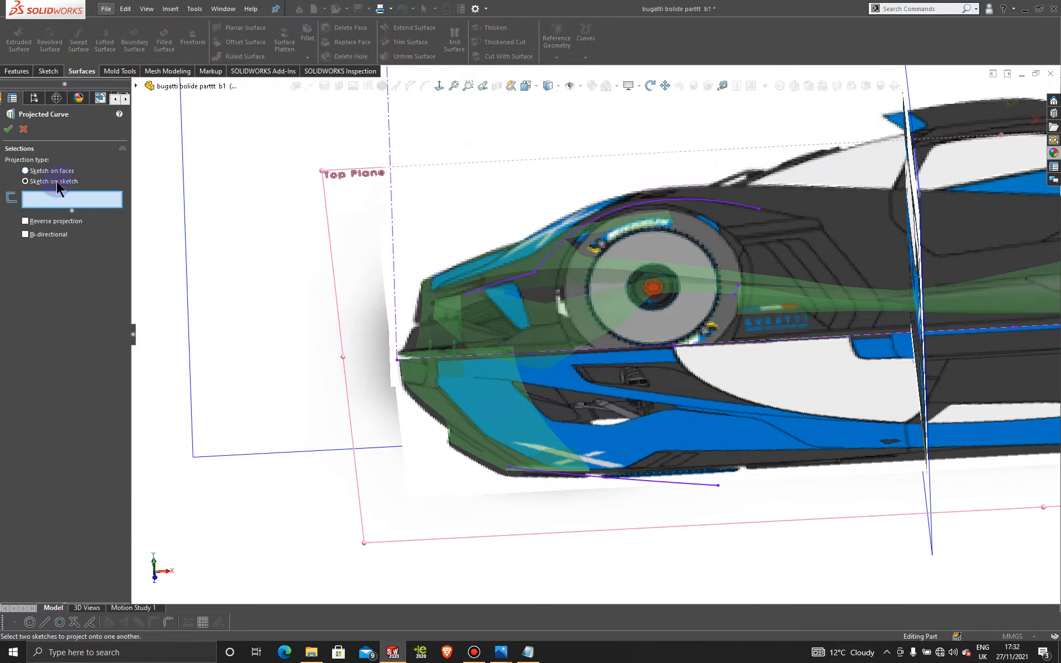
pyautogui.click(682, 484)
pyautogui.click(617, 209)
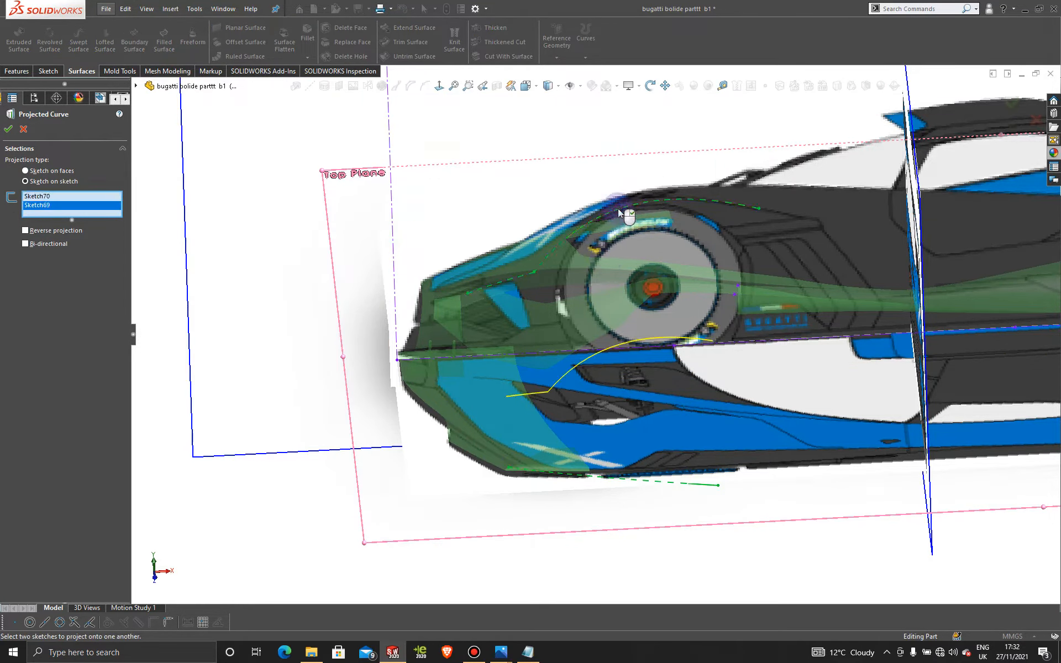
pyautogui.click(8, 130)
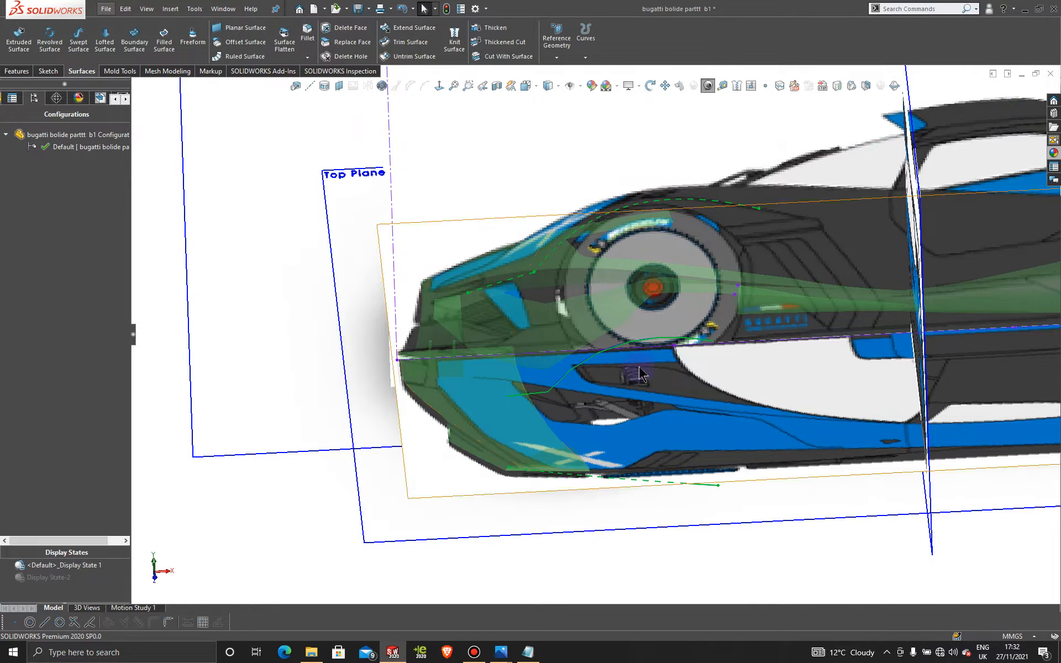
# Activate Display State-2 to hide the reference pictures, and view the projected curve beside the front body surfaces from above.
pyautogui.scroll(-2, 625, 381)
pyautogui.scroll(2, 320, 401)
pyautogui.click(264, 343)
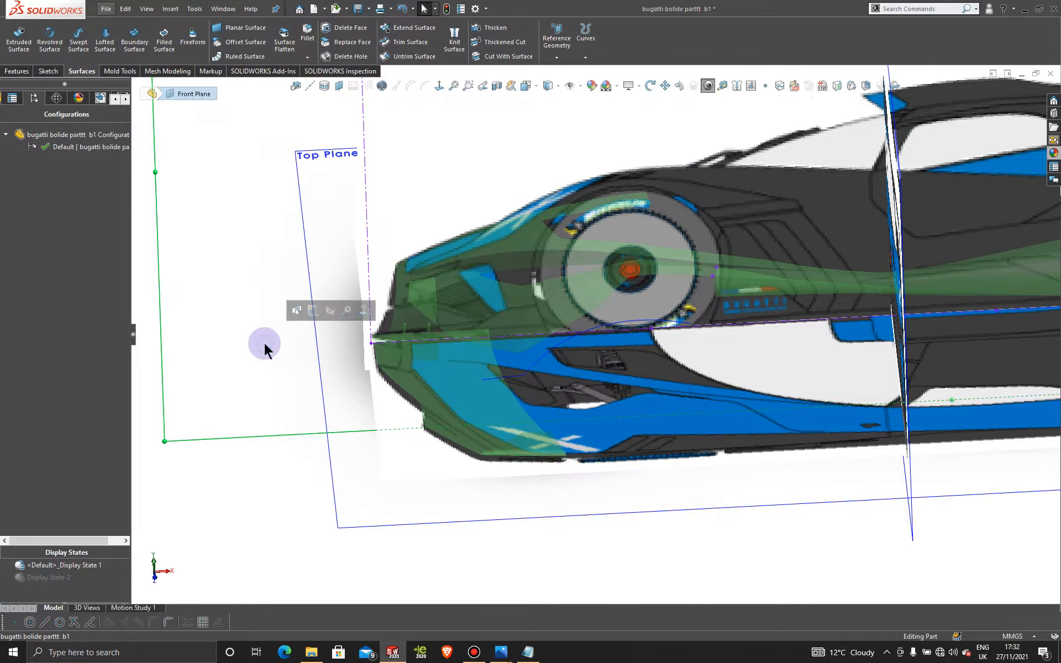
pyautogui.click(50, 577)
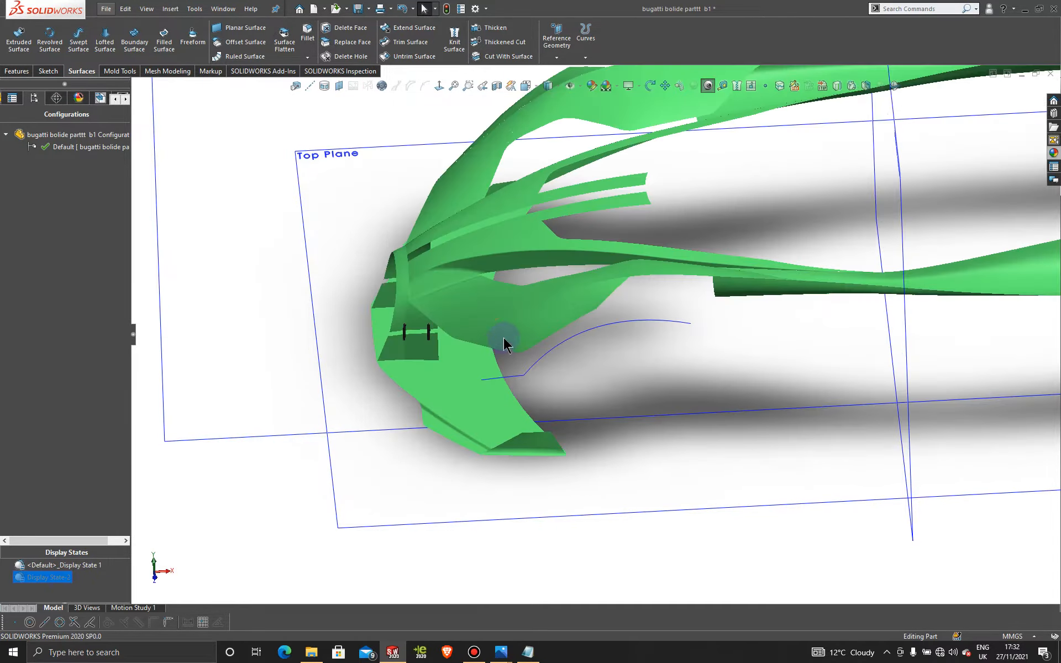
pyautogui.moveTo(503, 337); pyautogui.dragTo(542, 563, button='middle')
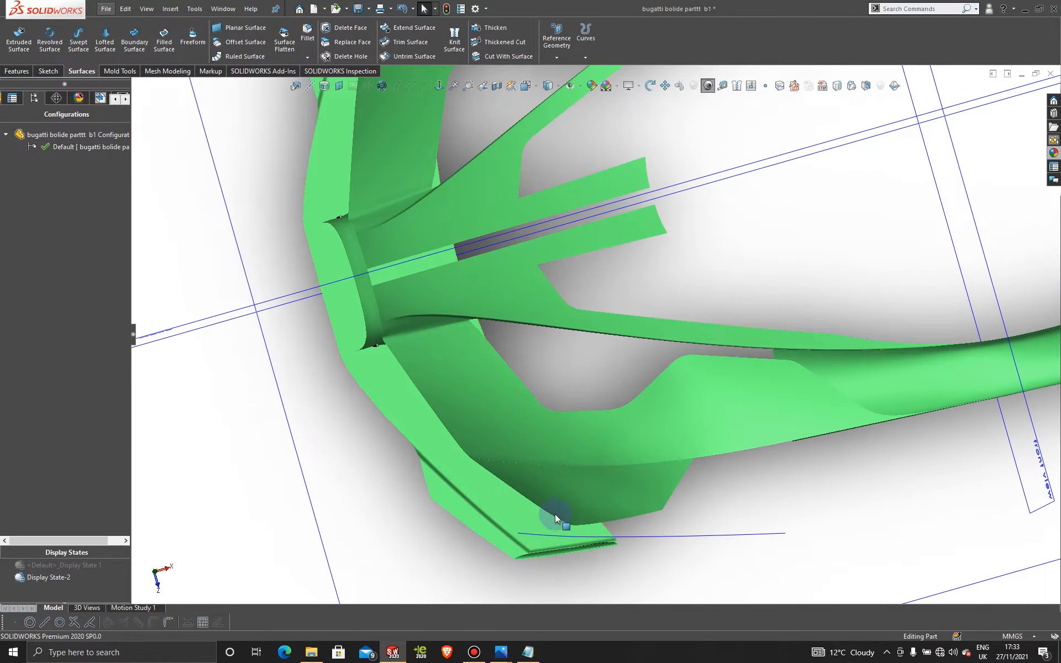
# View the projected curve square to the Front Plane and activate Display State 1 to compare it with the side reference picture.
pyautogui.scroll(4, 578, 479)
pyautogui.moveTo(585, 418); pyautogui.dragTo(592, 145, button='middle')
pyautogui.click(592, 144)
pyautogui.click(440, 87)
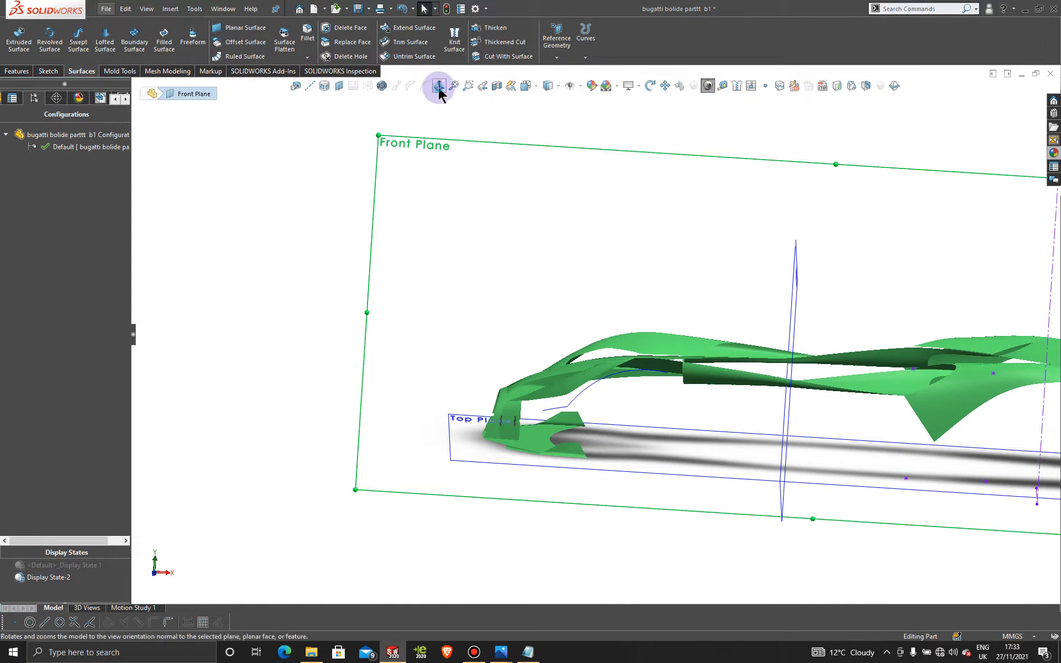
pyautogui.scroll(-5, 449, 411)
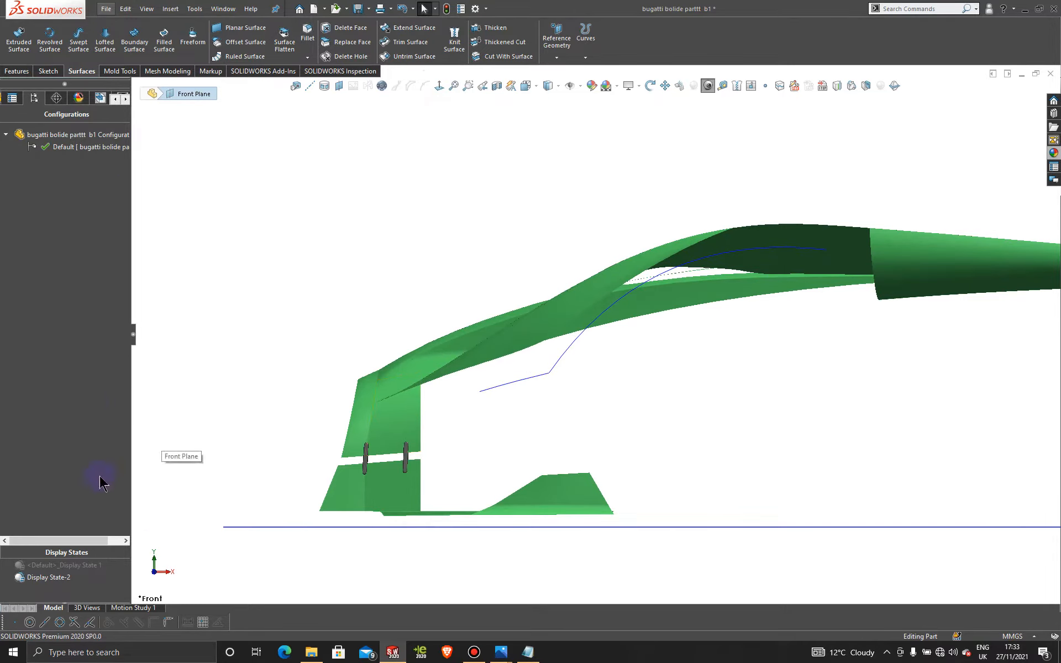
pyautogui.doubleClick(101, 563)
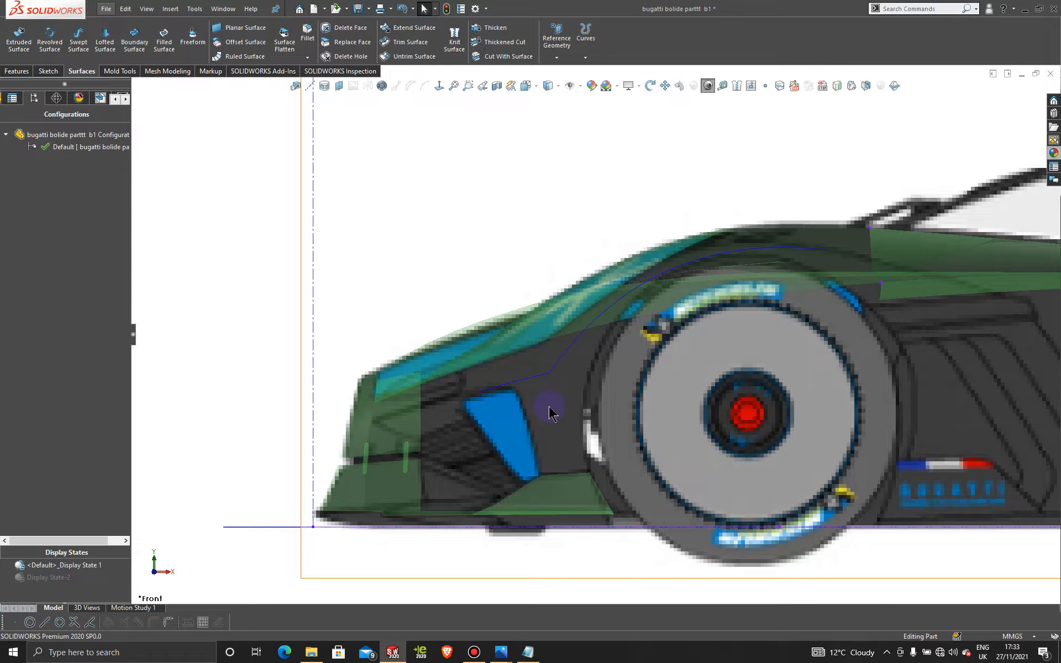
# Start a 3D sketch and place one point on the front boundary surface's forward edge and another on its face.
pyautogui.scroll(2, 549, 412)
pyautogui.moveTo(533, 379); pyautogui.dragTo(555, 379, button='middle')
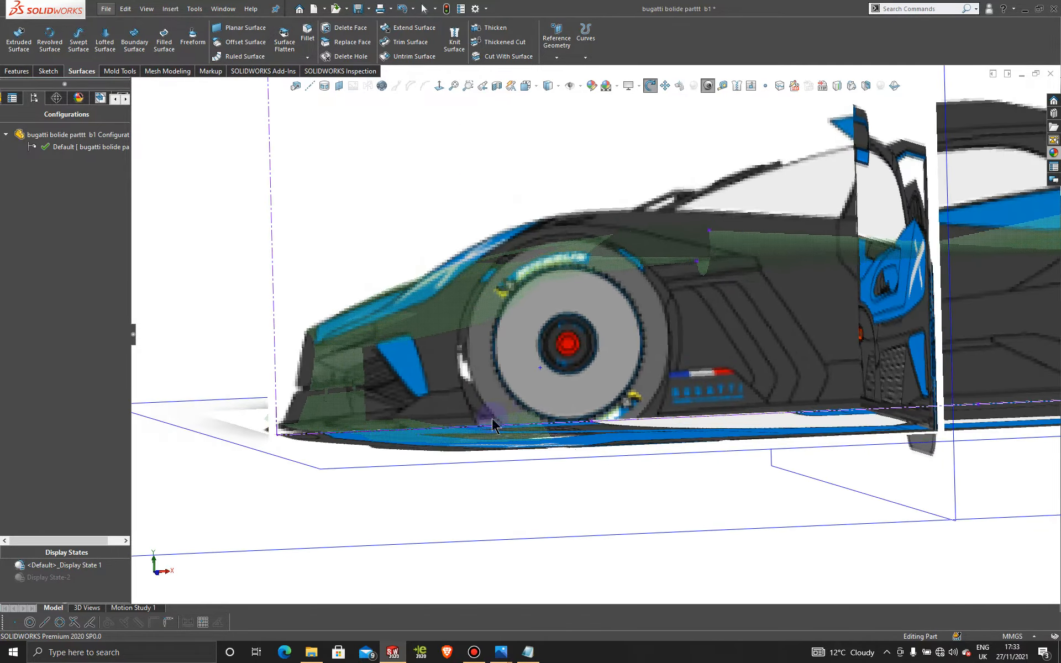
pyautogui.scroll(-3, 334, 358)
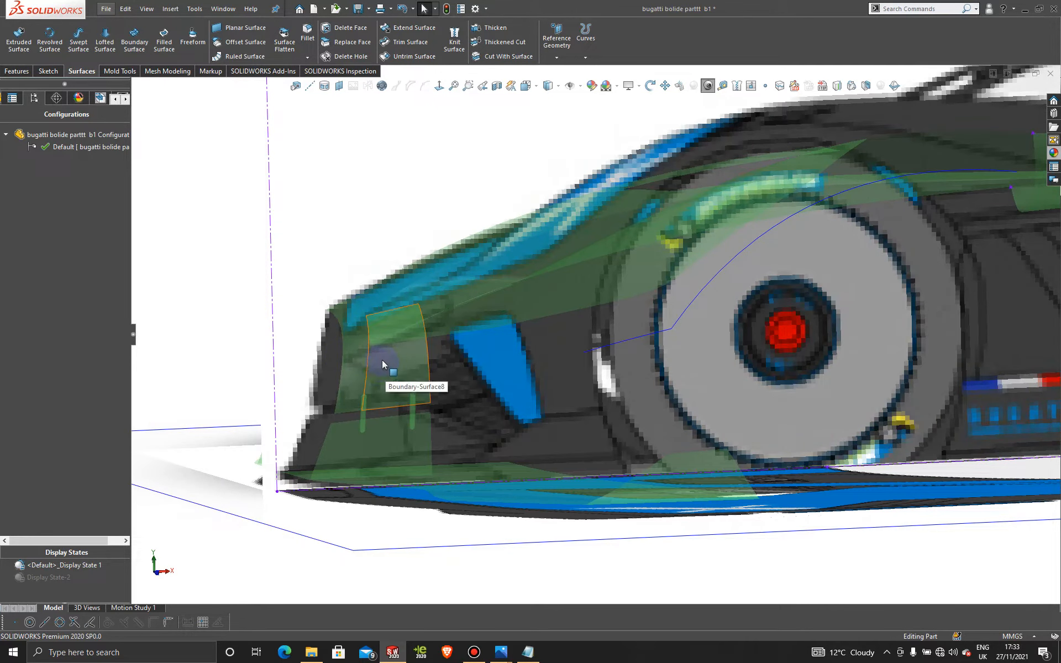
pyautogui.click(48, 71)
pyautogui.click(15, 57)
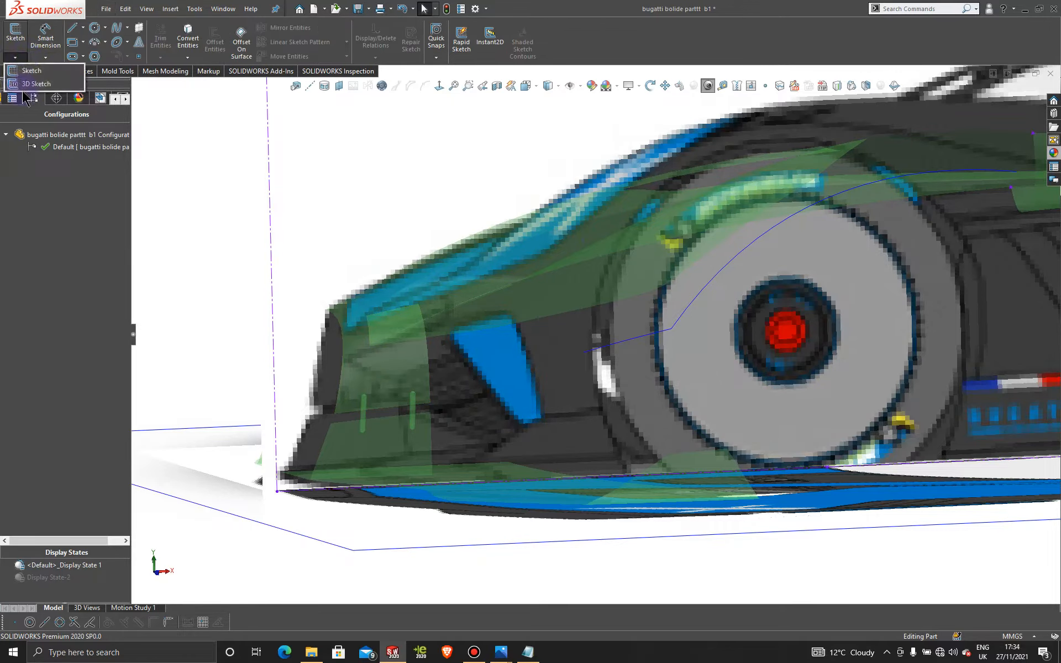
pyautogui.click(34, 83)
pyautogui.click(138, 56)
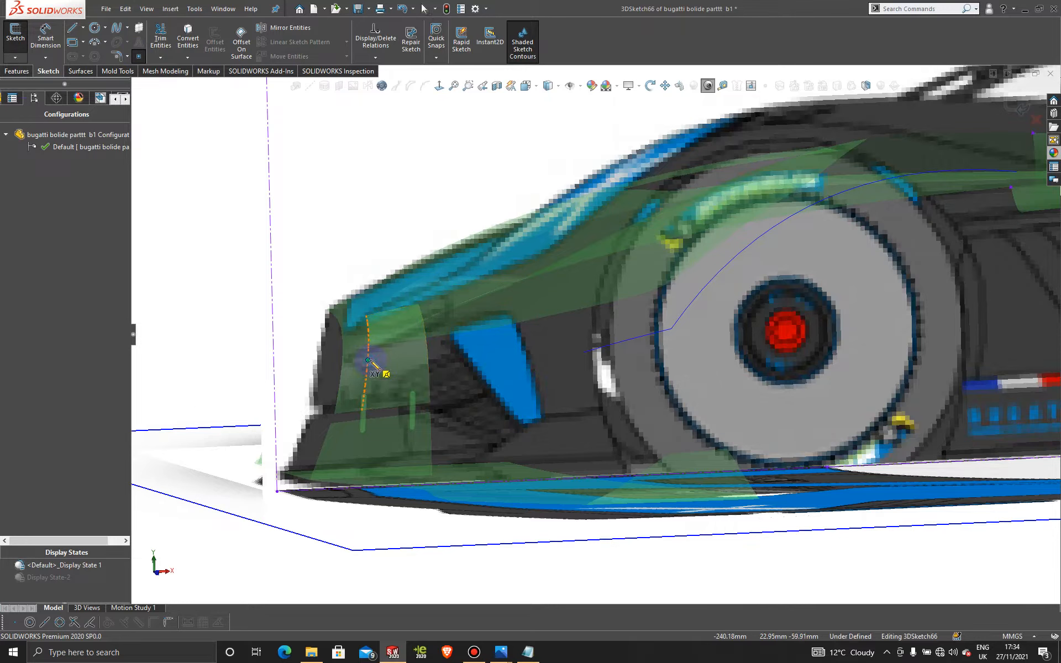
pyautogui.click(368, 360)
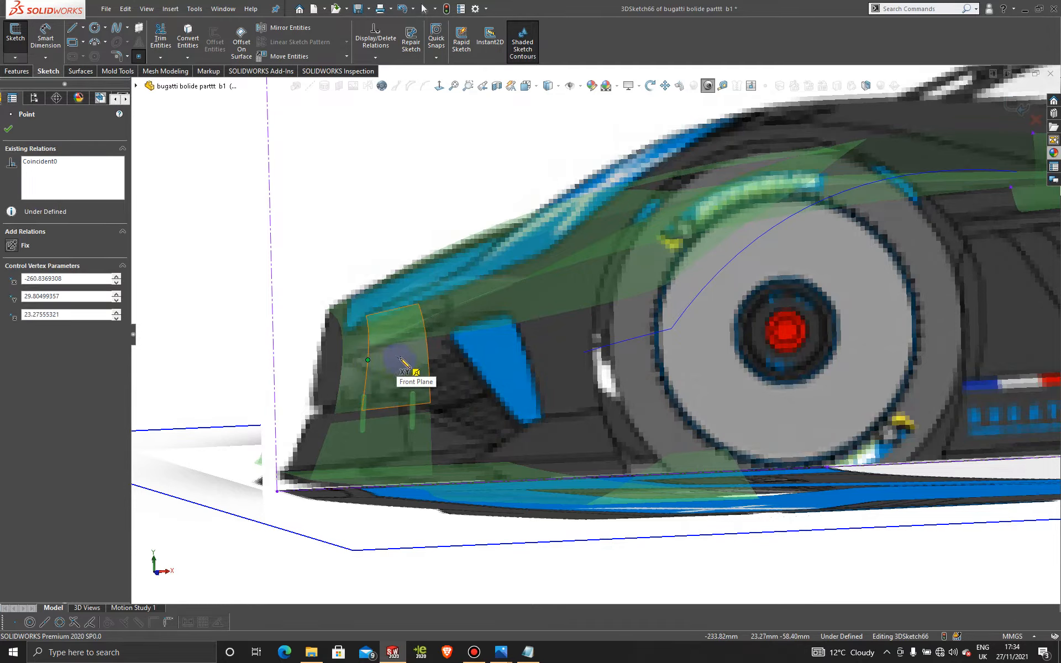
pyautogui.click(398, 362)
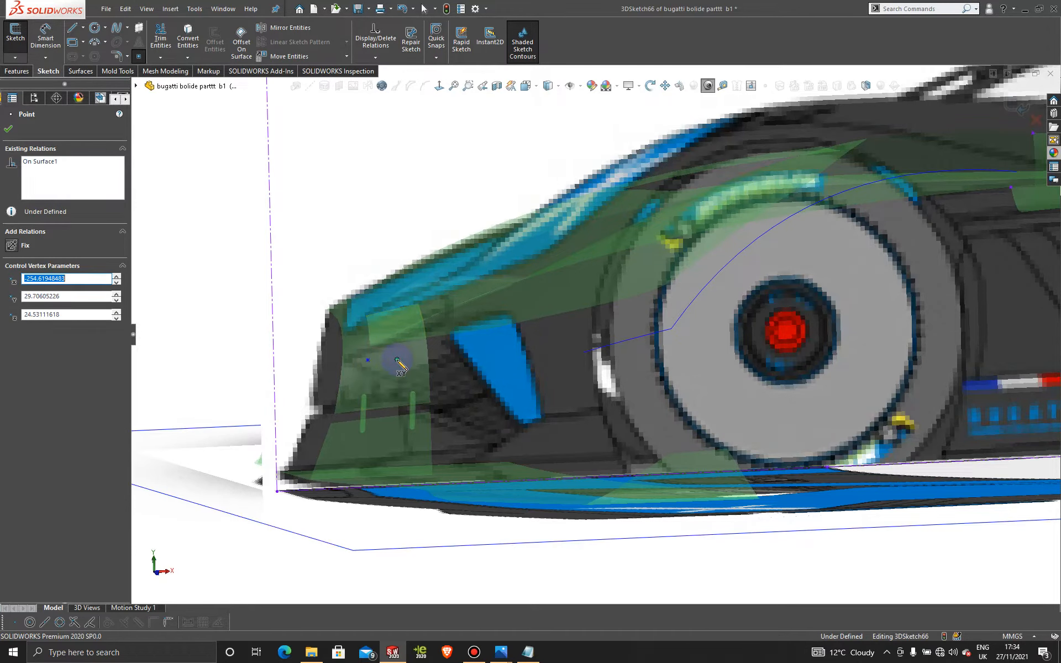
pyautogui.press('Escape')
# Square to the Front Plane, move the edge point down to about Y 28 and the face point to about X -253.9, Y 30.4.
pyautogui.scroll(5, 387, 361)
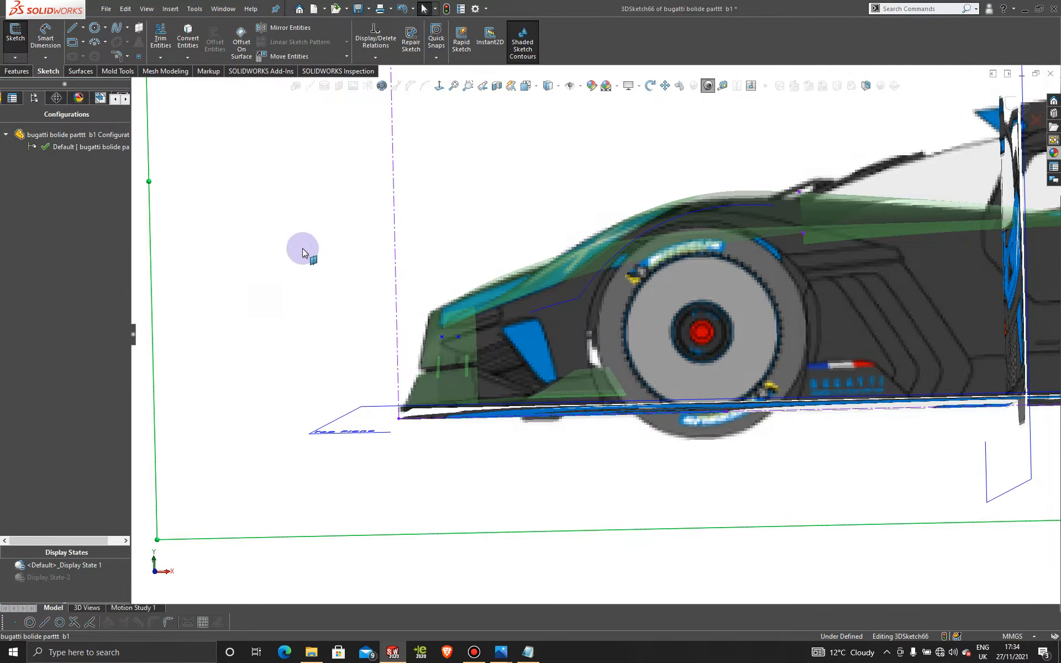
pyautogui.click(438, 85)
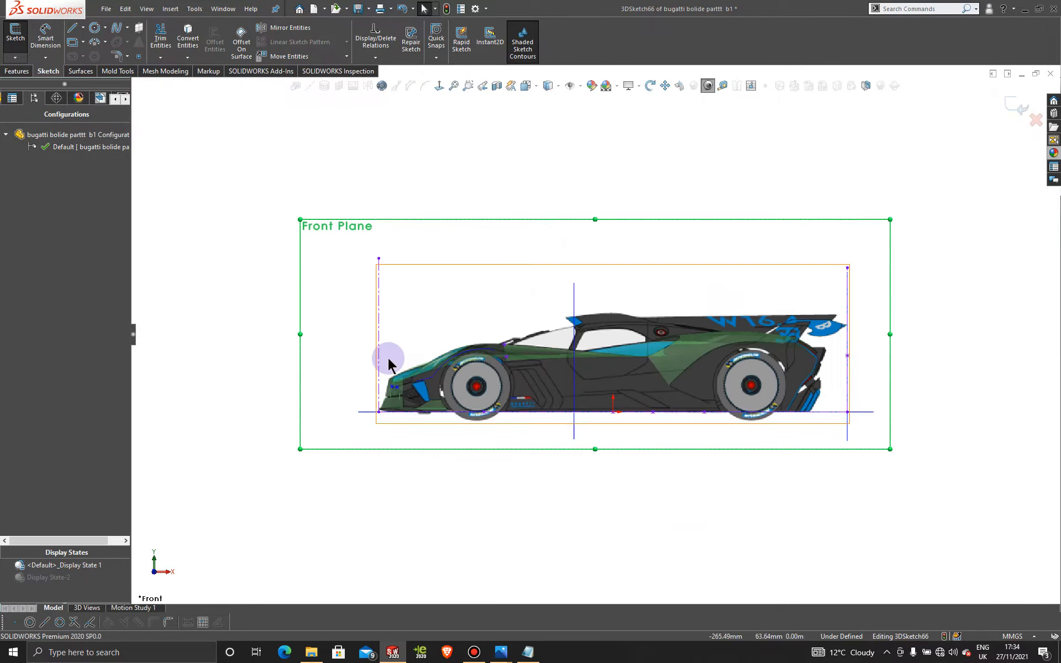
pyautogui.scroll(-8, 414, 386)
pyautogui.scroll(-2, 413, 389)
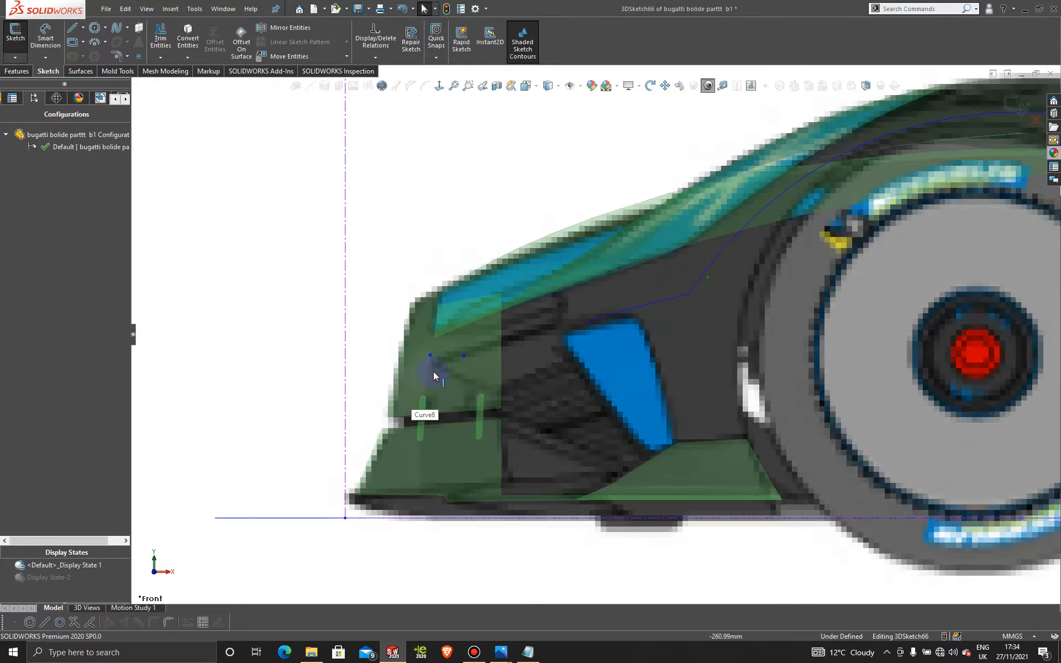
pyautogui.scroll(2, 488, 362)
pyautogui.scroll(-3, 490, 360)
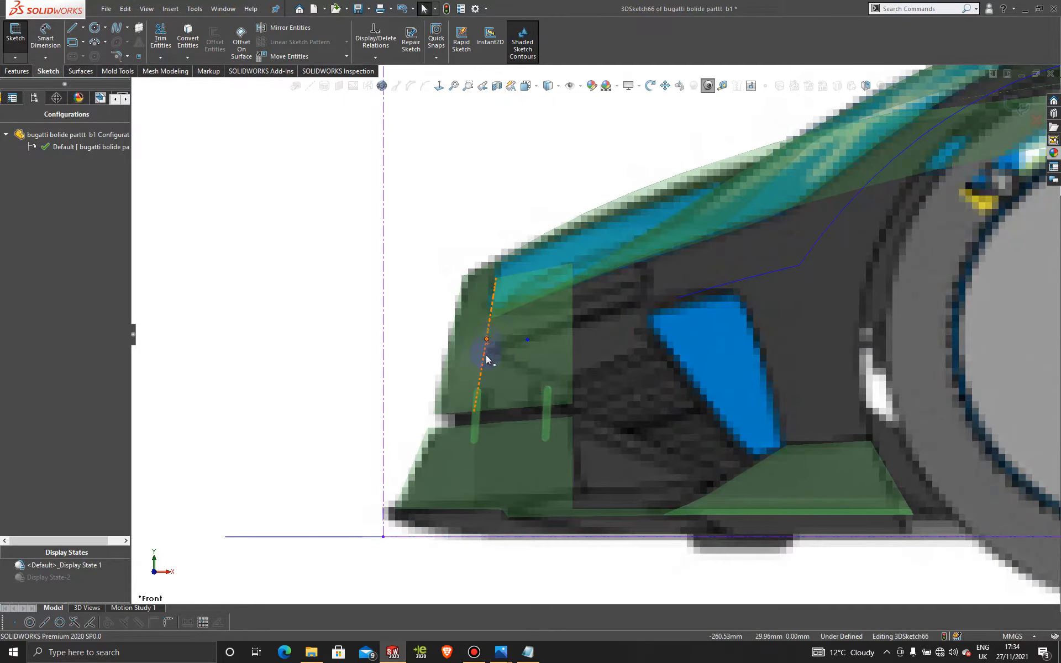
pyautogui.moveTo(486, 353); pyautogui.dragTo(482, 363)
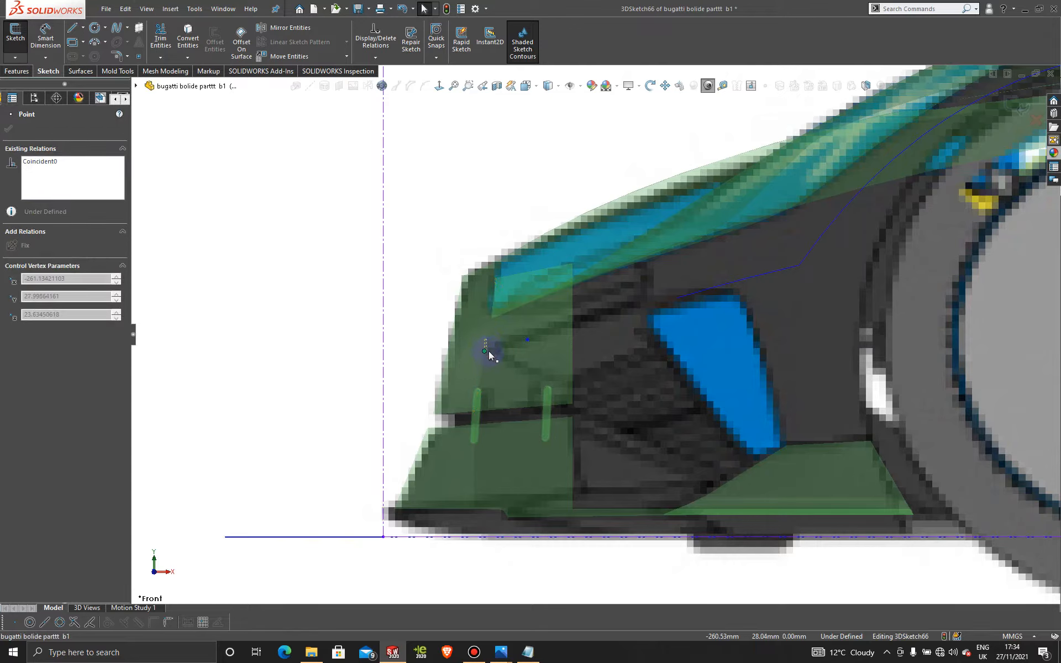
pyautogui.moveTo(528, 340); pyautogui.dragTo(550, 322)
pyautogui.moveTo(530, 336); pyautogui.dragTo(533, 342)
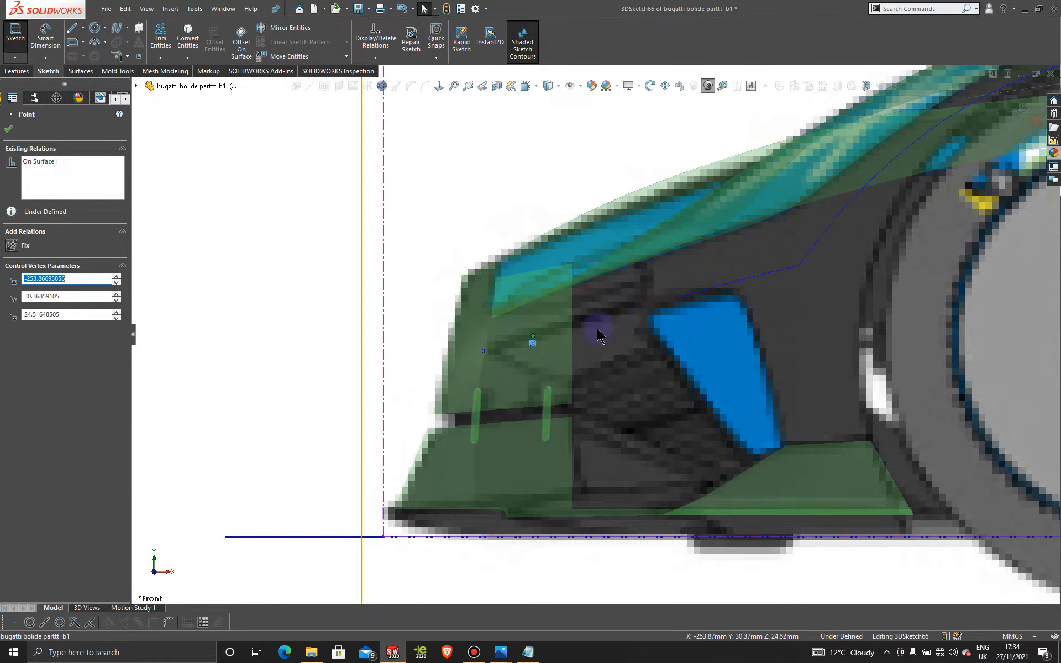
# Examine the two sketch points from an angled view against the side and top reference pictures.
pyautogui.scroll(5, 544, 366)
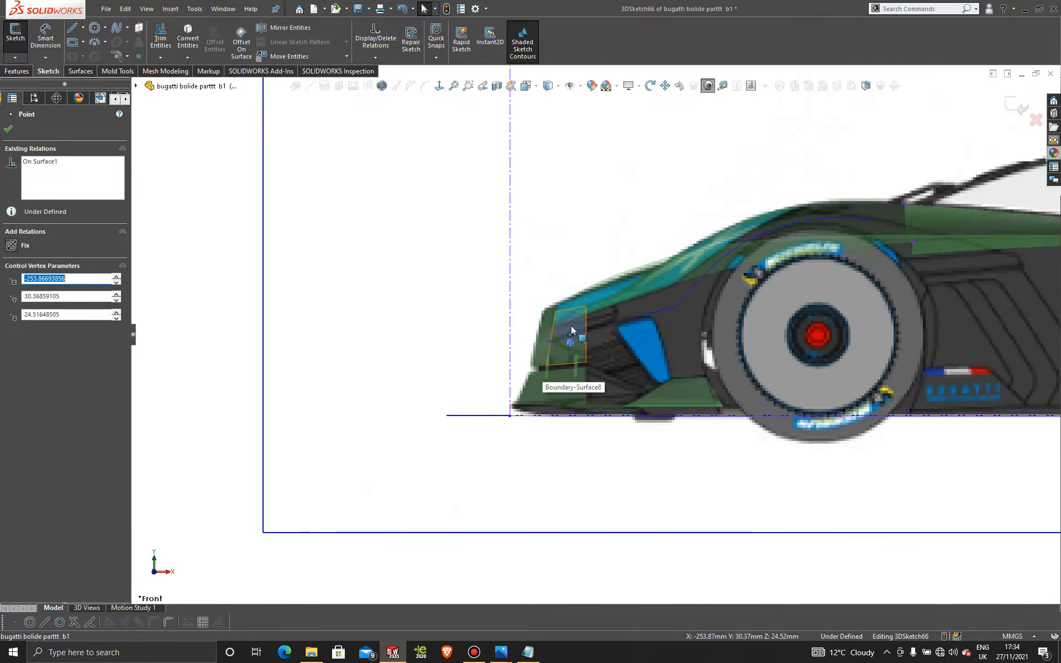
pyautogui.click(526, 325)
pyautogui.scroll(-4, 565, 339)
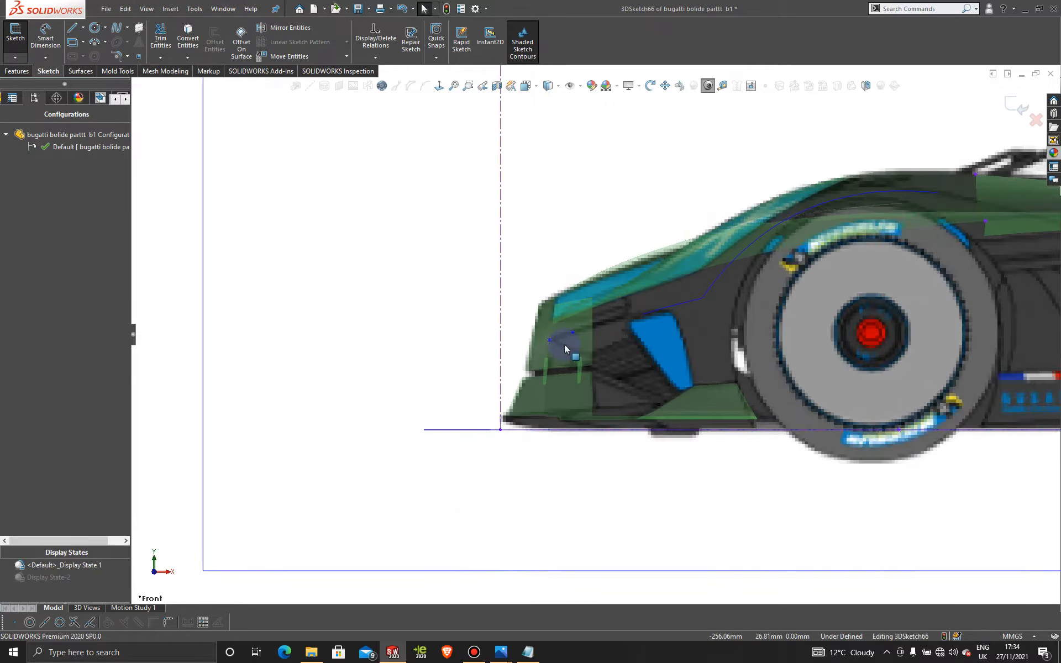
pyautogui.moveTo(568, 331)
pyautogui.mouseDown(button='middle')
pyautogui.moveTo(627, 396)
pyautogui.moveTo(644, 351)
pyautogui.moveTo(668, 366)
pyautogui.moveTo(648, 362)
pyautogui.mouseUp(button='middle')
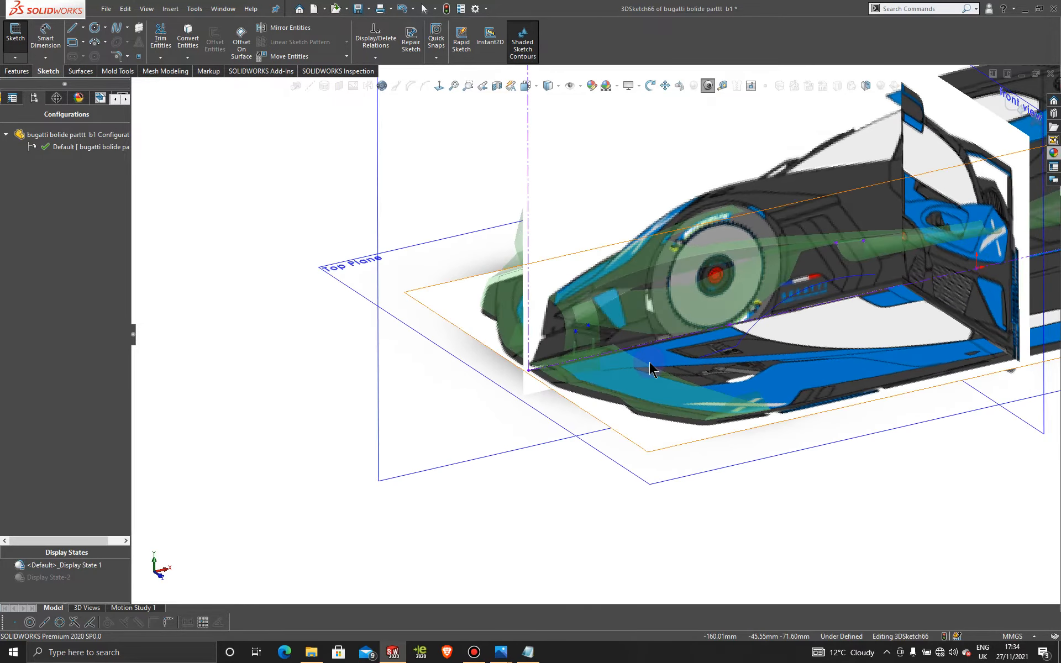
pyautogui.click(881, 447)
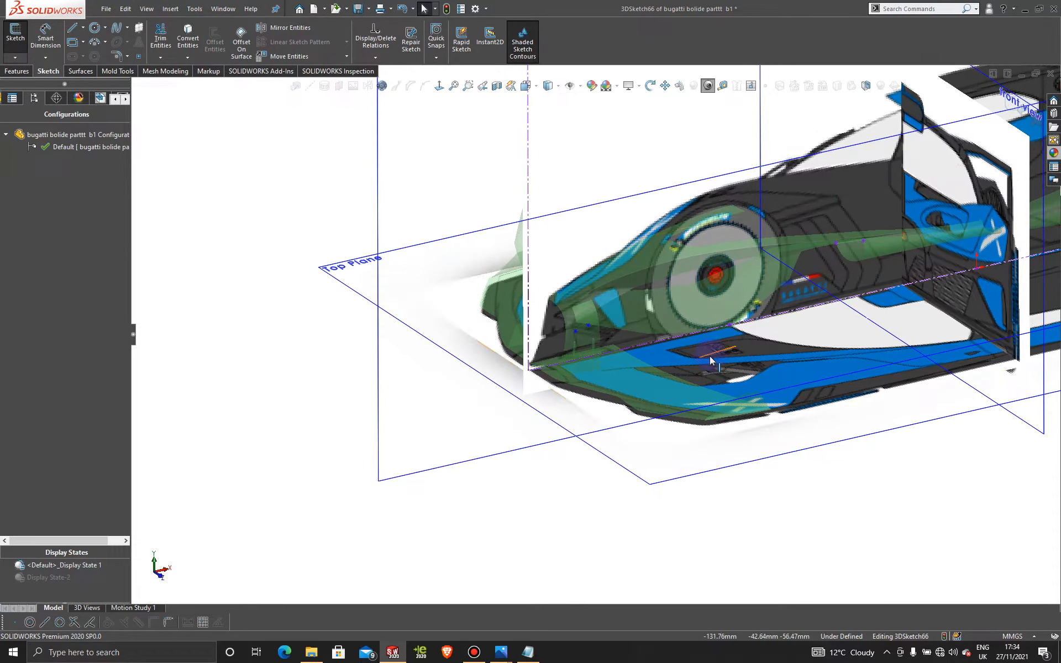
pyautogui.scroll(-4, 702, 362)
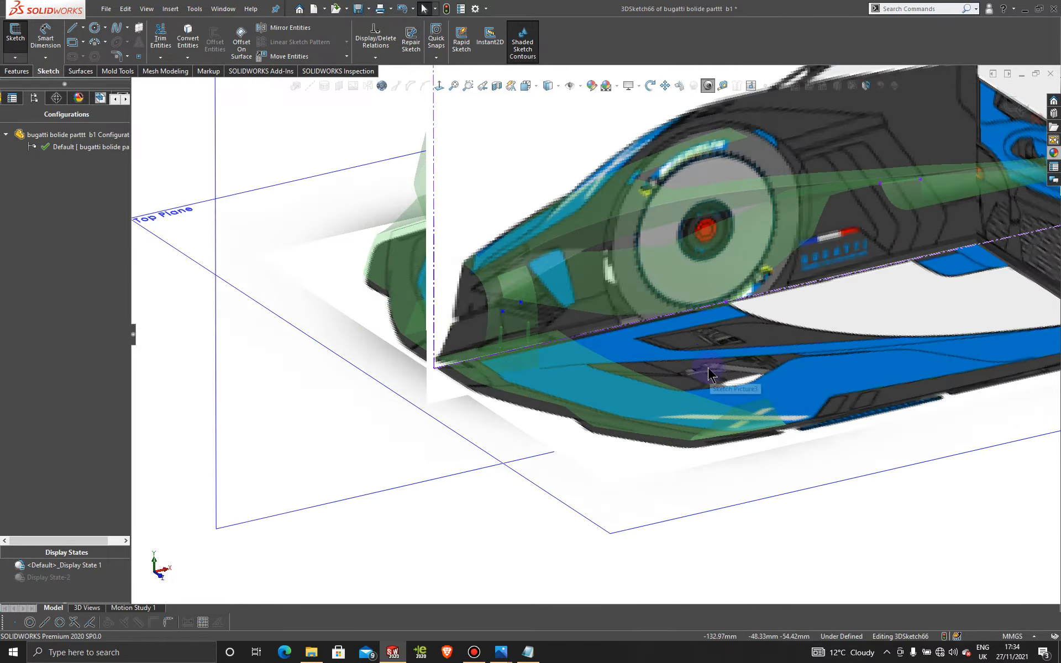
pyautogui.moveTo(700, 362); pyautogui.dragTo(722, 396, button='middle')
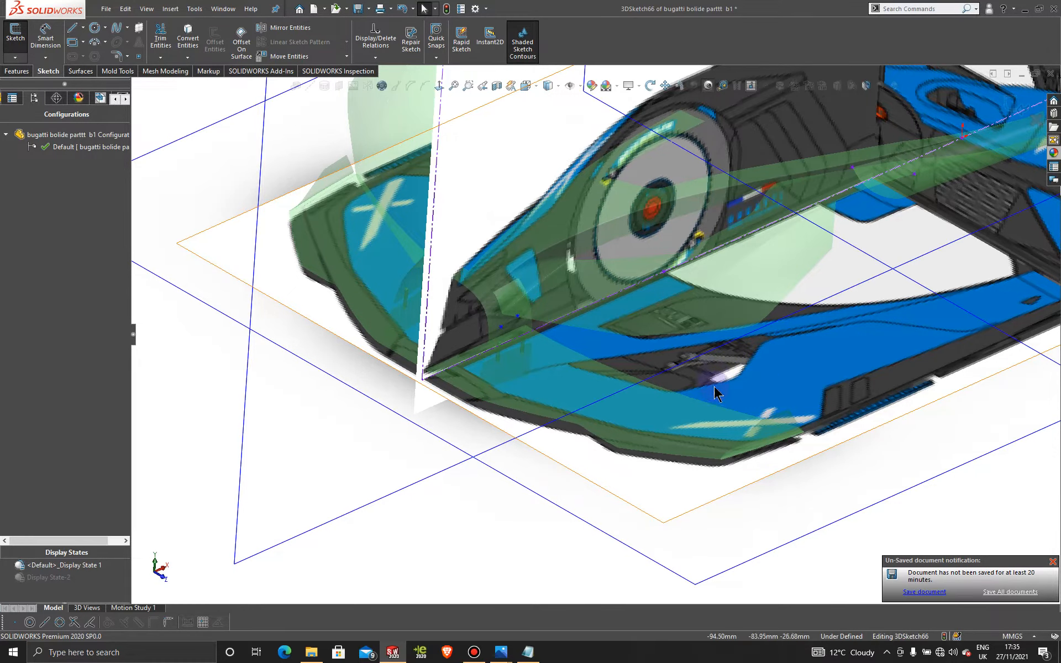
# Activate Display State-2 and examine the projected curve beside the front splitter square to the Top Plane.
pyautogui.click(54, 577)
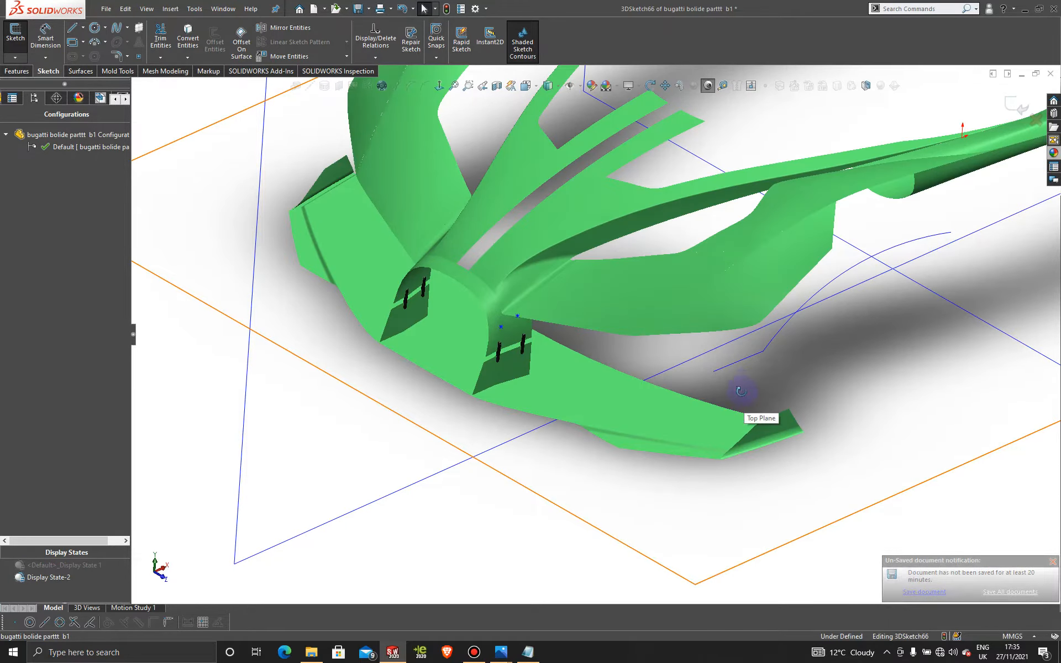
pyautogui.moveTo(741, 391); pyautogui.dragTo(680, 295, button='middle')
pyautogui.scroll(4, 665, 270)
pyautogui.click(535, 249)
pyautogui.click(438, 87)
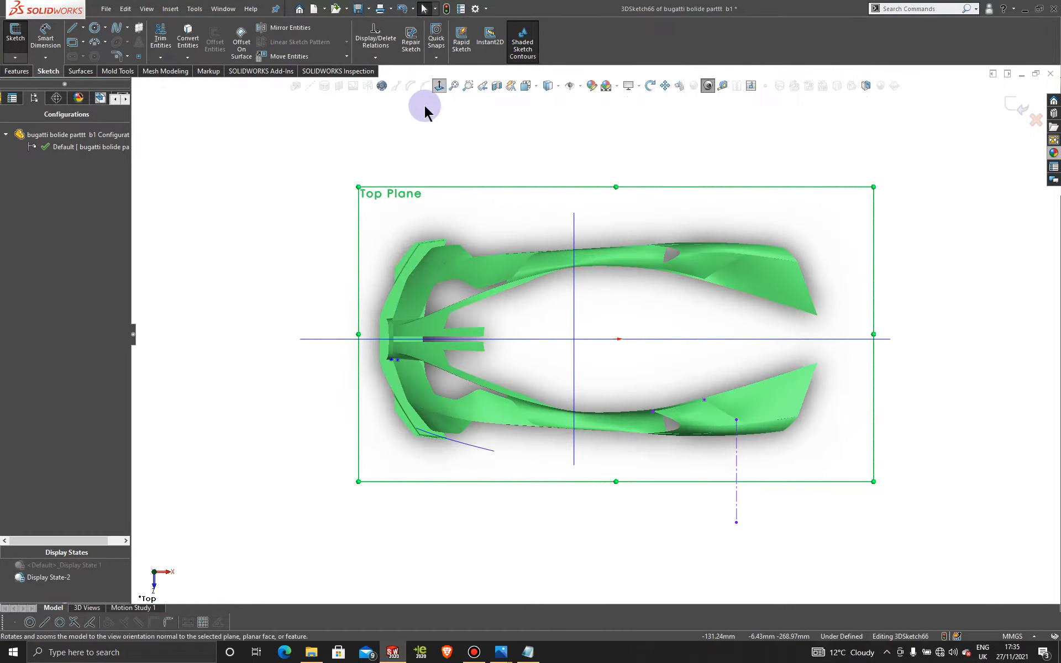
pyautogui.scroll(-5, 509, 407)
pyautogui.scroll(-1, 463, 397)
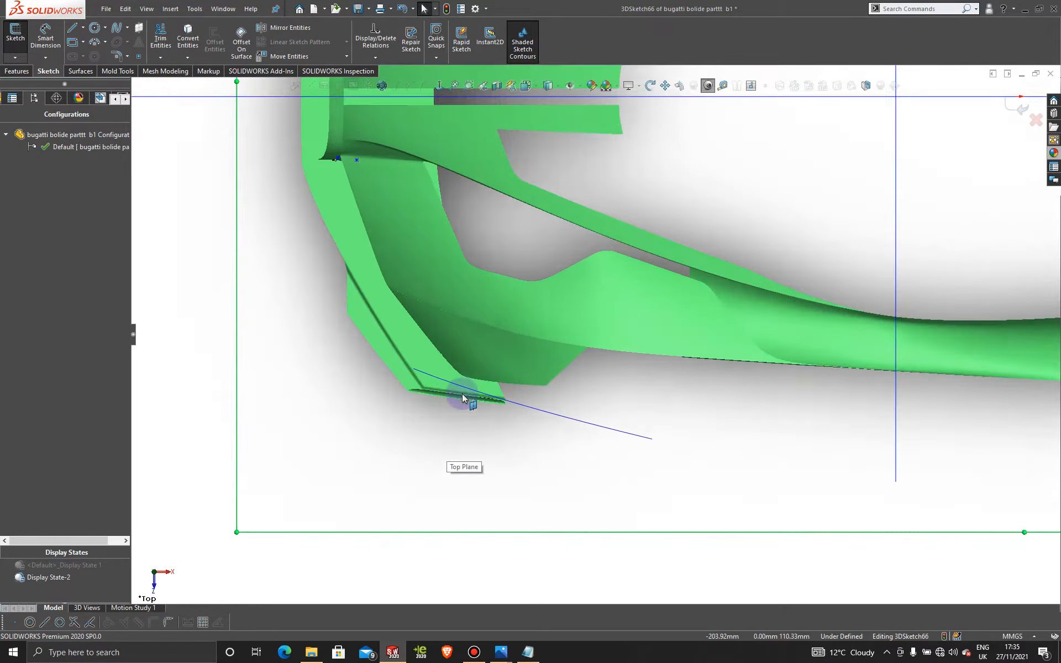
# Compare the projected curve with the top reference picture in Display State 1, exit the 3D sketch, and reactivate Display State-2.
pyautogui.doubleClick(48, 565)
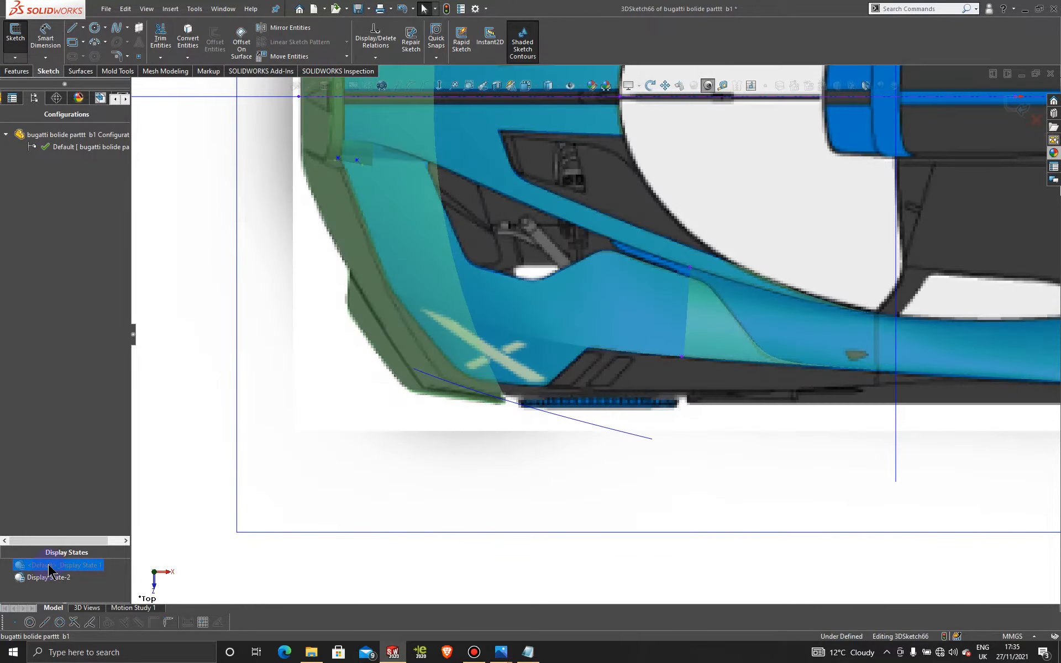
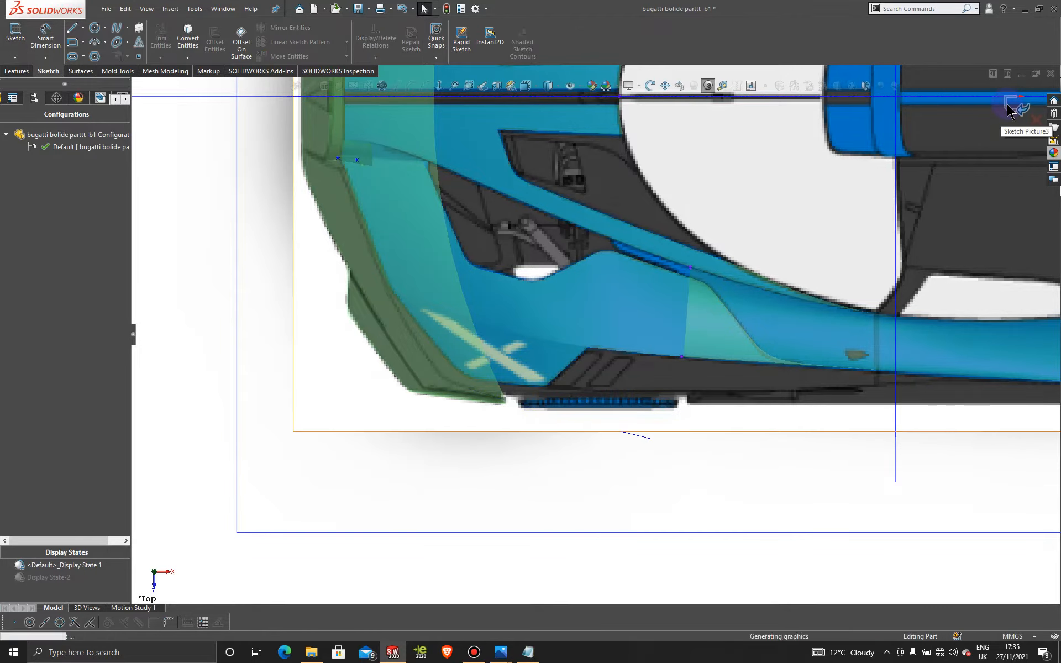
pyautogui.moveTo(437, 465); pyautogui.dragTo(464, 337, button='middle')
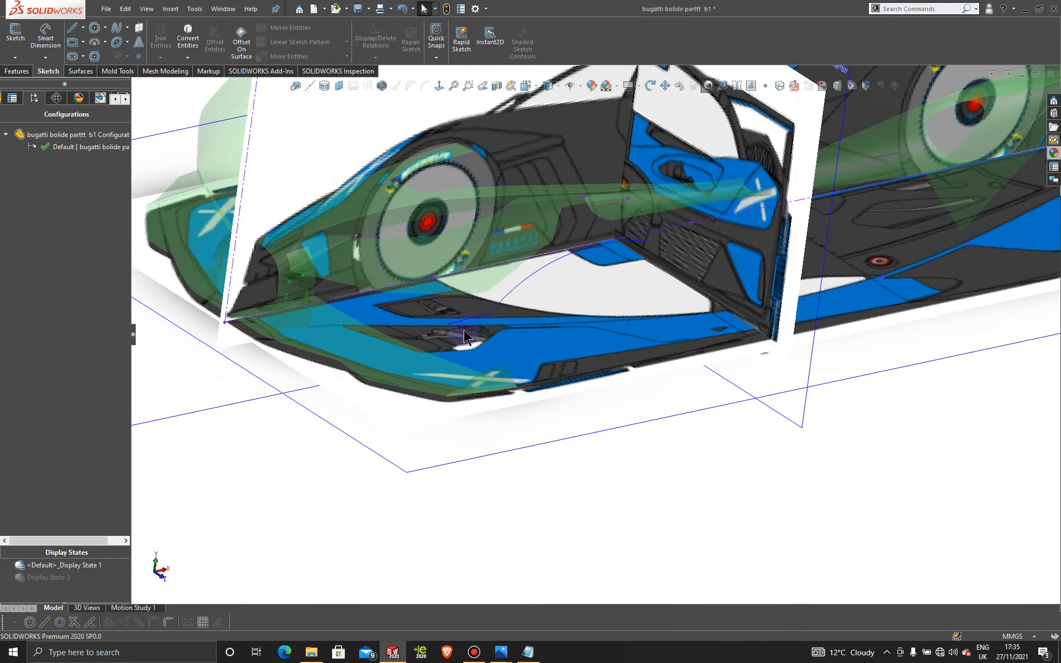
pyautogui.doubleClick(53, 578)
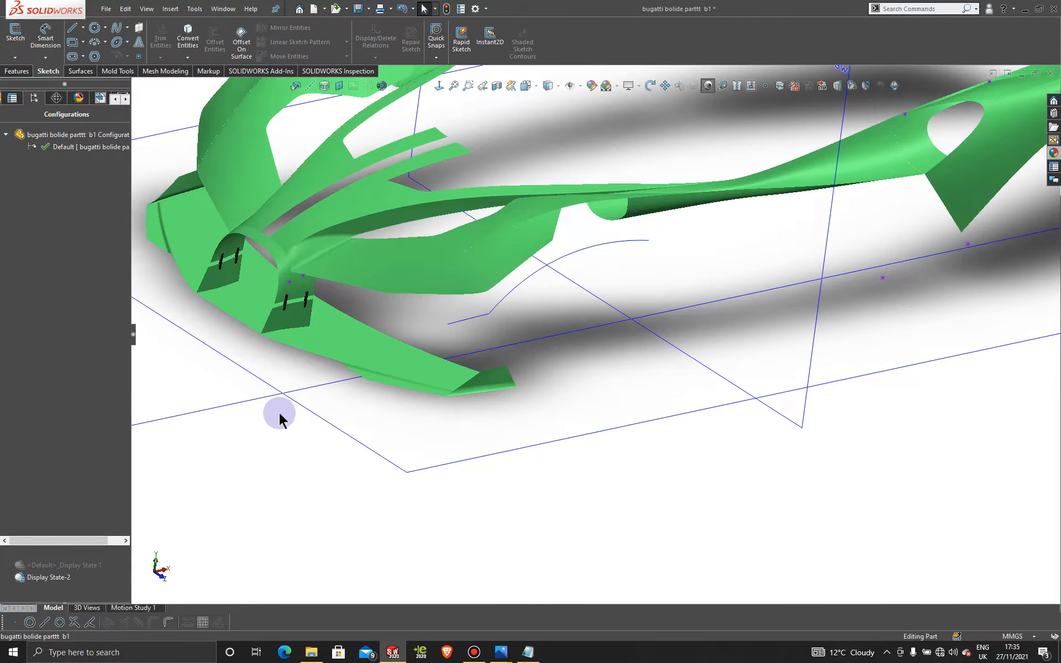
# In a new 3D sketch, draw a spline from the point on the front surface's edge to the front part of the projected curve.
pyautogui.scroll(-2, 404, 303)
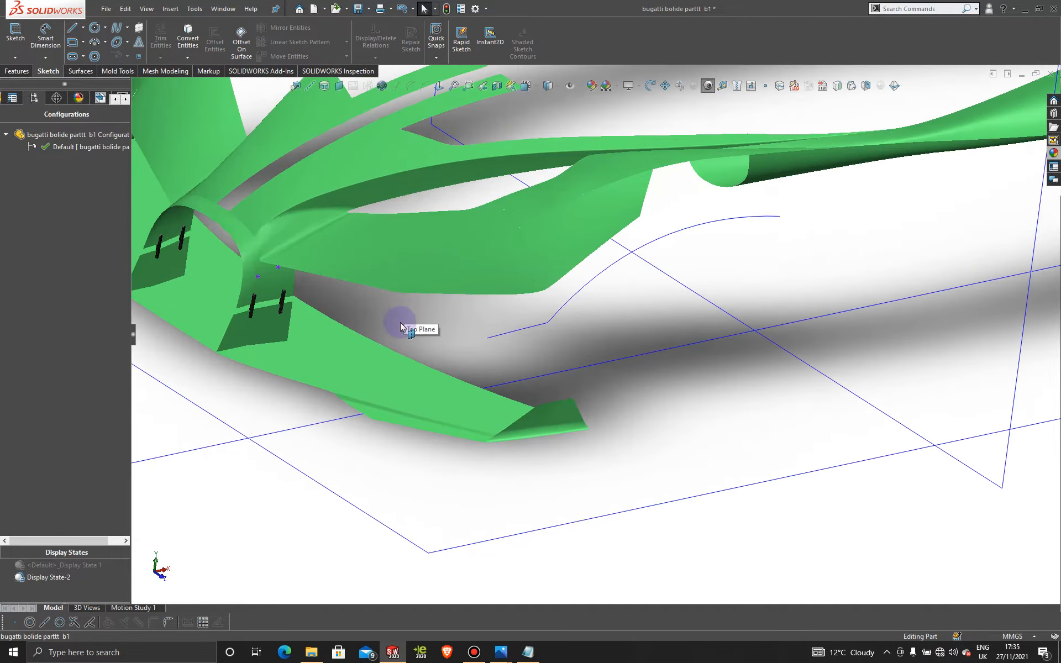
pyautogui.click(15, 57)
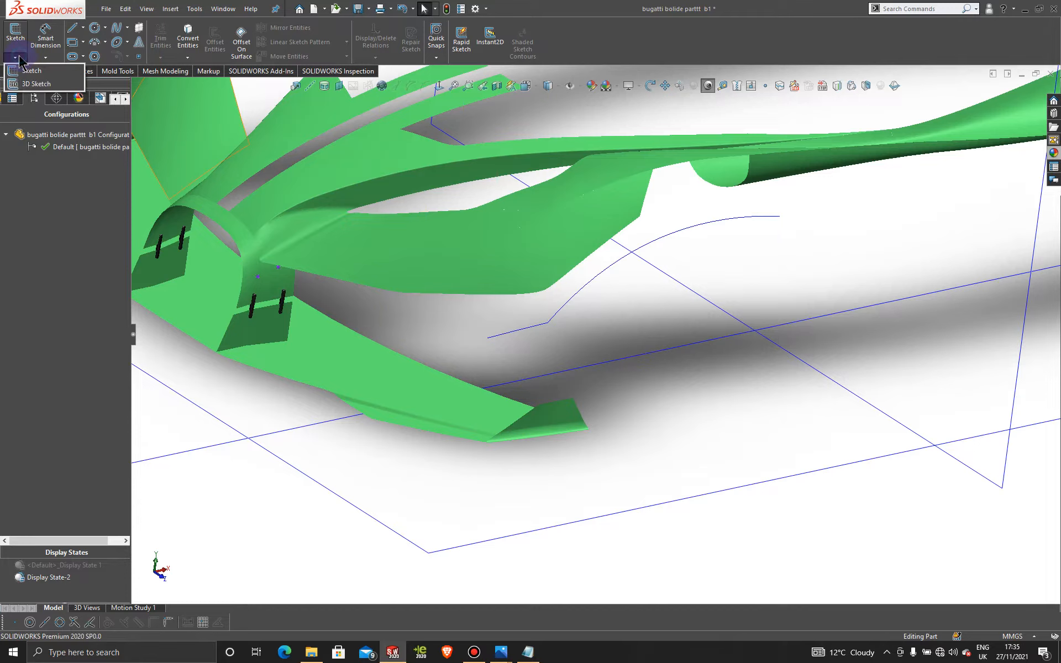
pyautogui.click(25, 84)
pyautogui.click(116, 27)
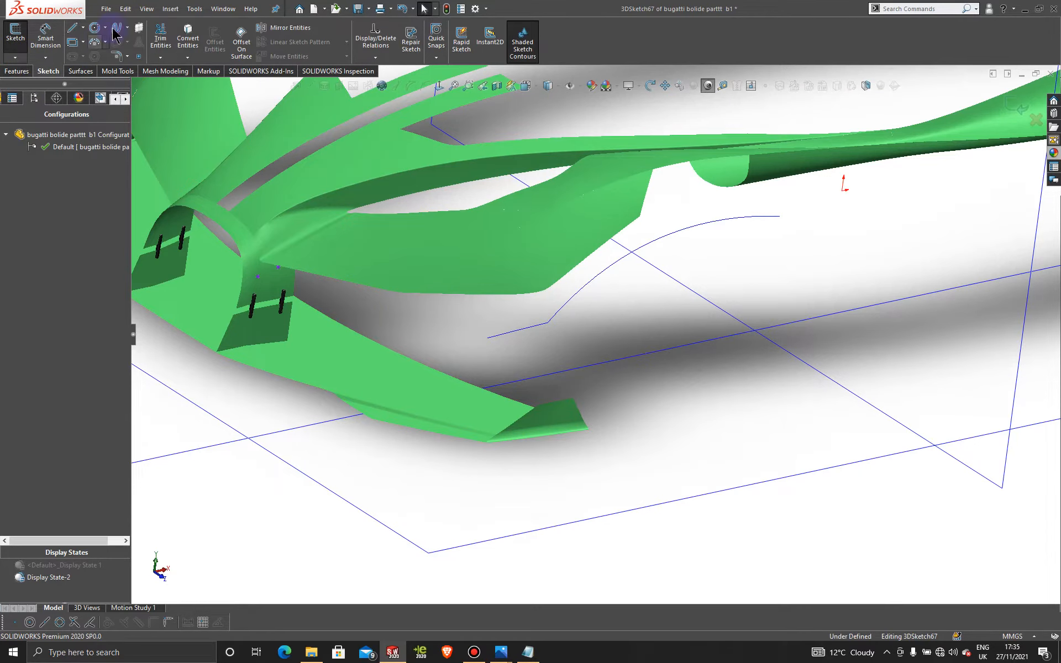
pyautogui.click(258, 276)
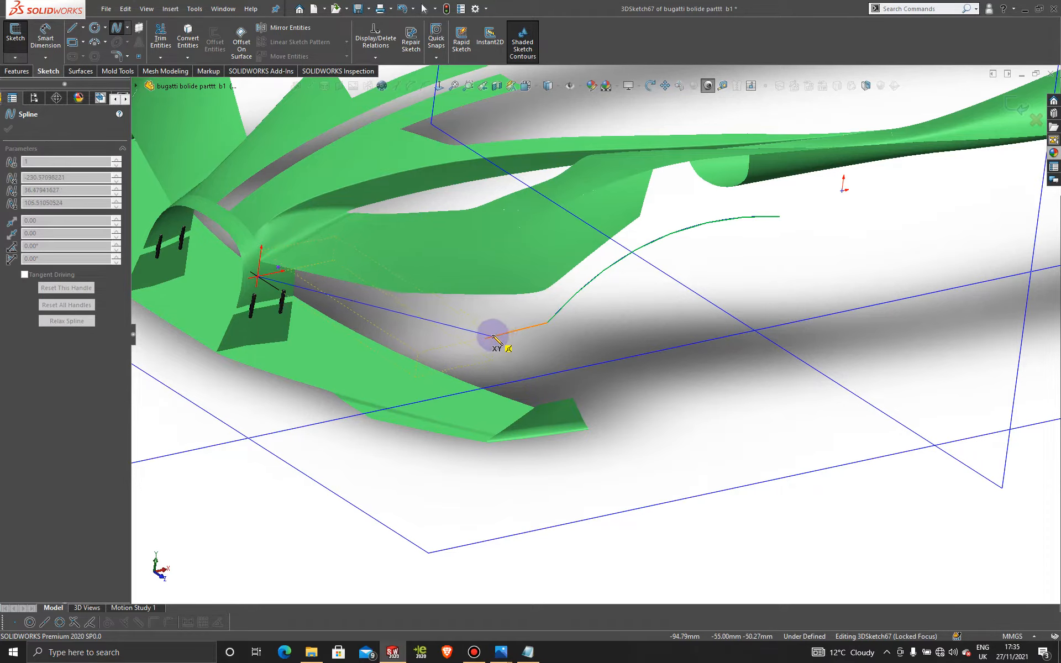
pyautogui.click(495, 335)
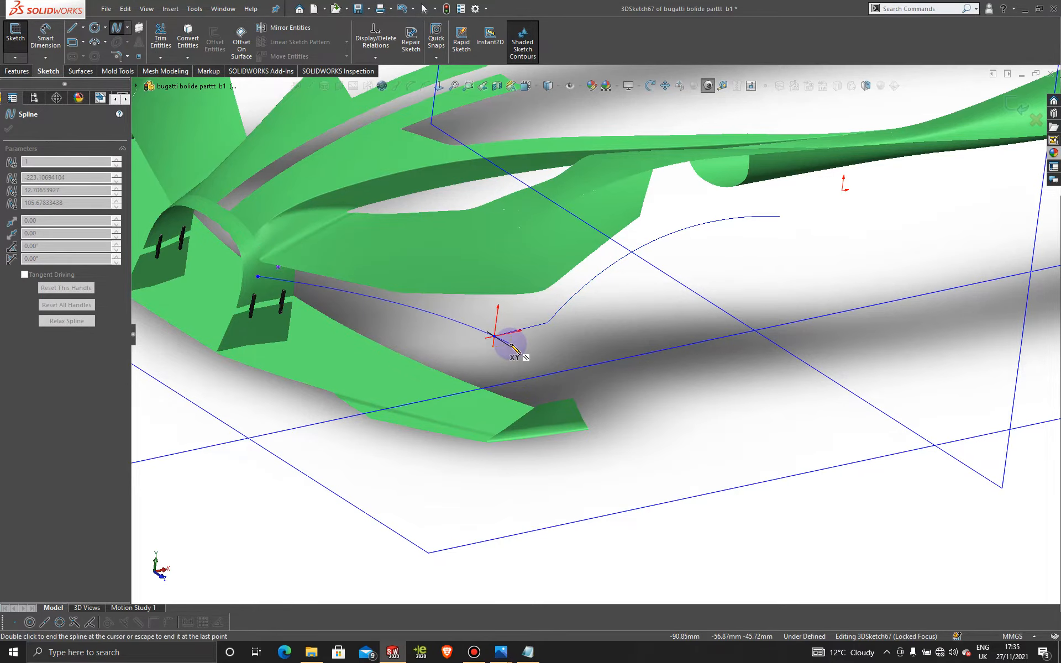
# Activate Display State 1, slide the spline's end point farther back along the projected curve, and bend the spline to match the top reference picture.
pyautogui.moveTo(516, 331); pyautogui.dragTo(478, 401, button='middle')
pyautogui.doubleClick(68, 565)
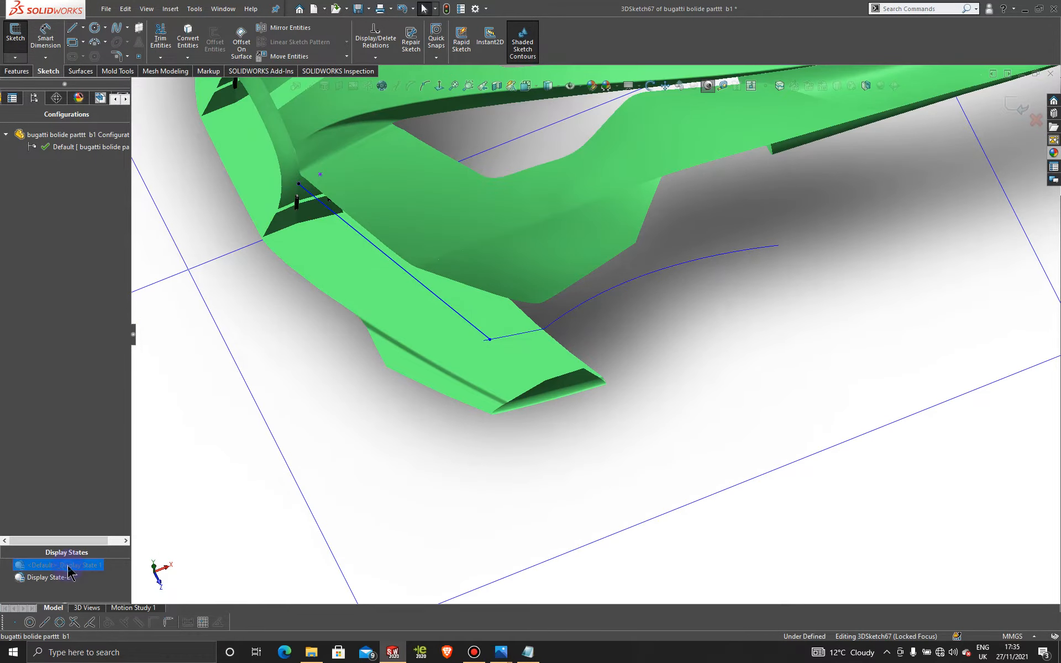
pyautogui.moveTo(327, 383); pyautogui.dragTo(363, 532, button='middle')
pyautogui.click(329, 528)
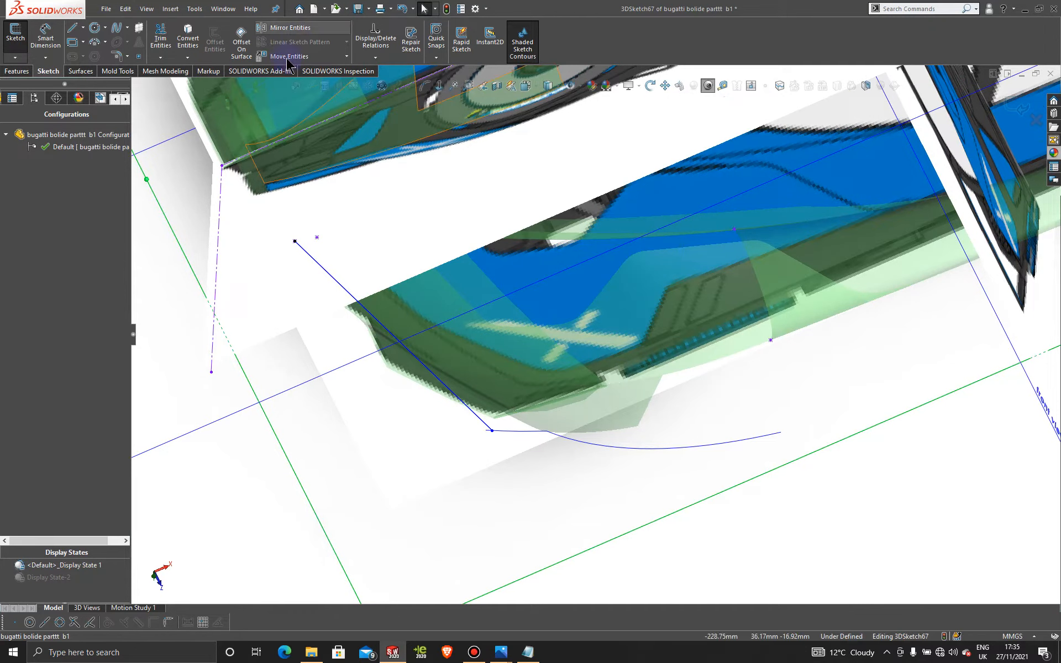
pyautogui.click(440, 86)
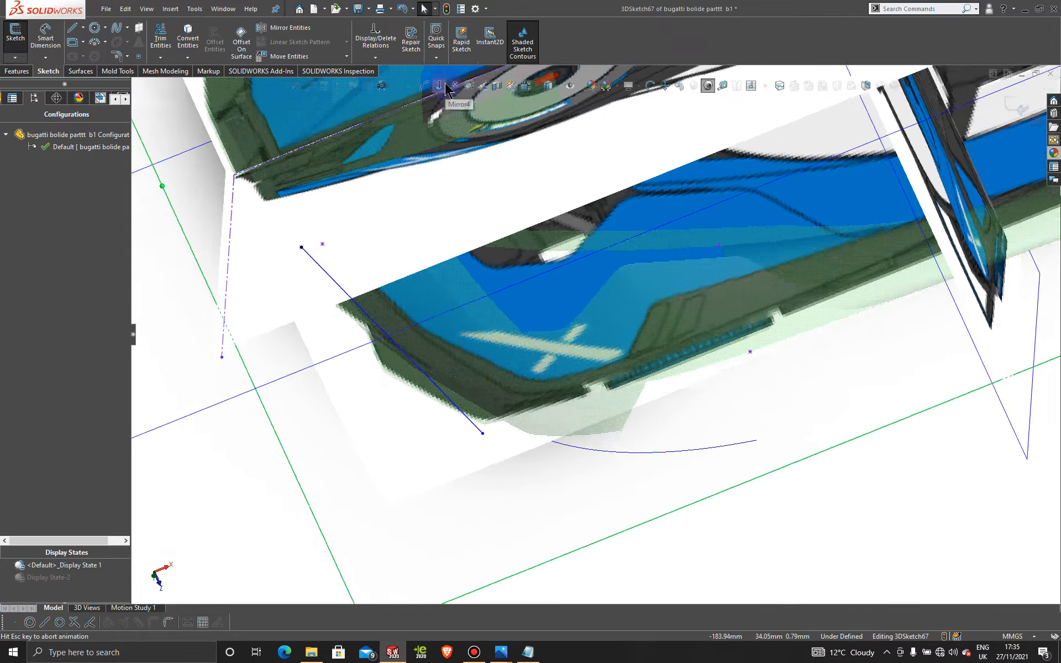
pyautogui.scroll(-10, 401, 390)
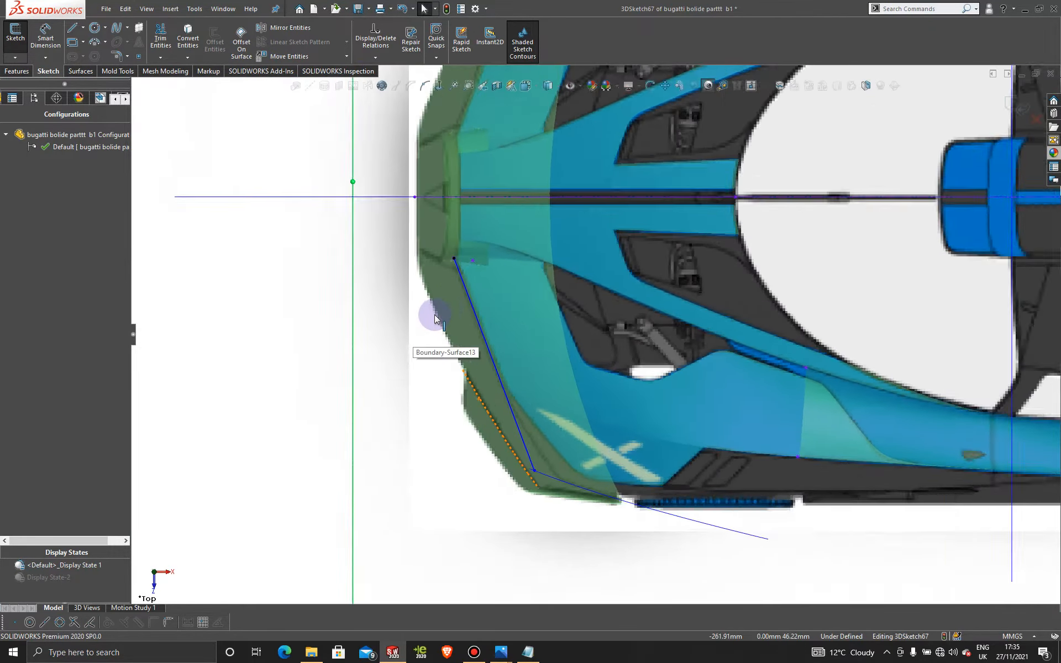
pyautogui.scroll(-2, 560, 504)
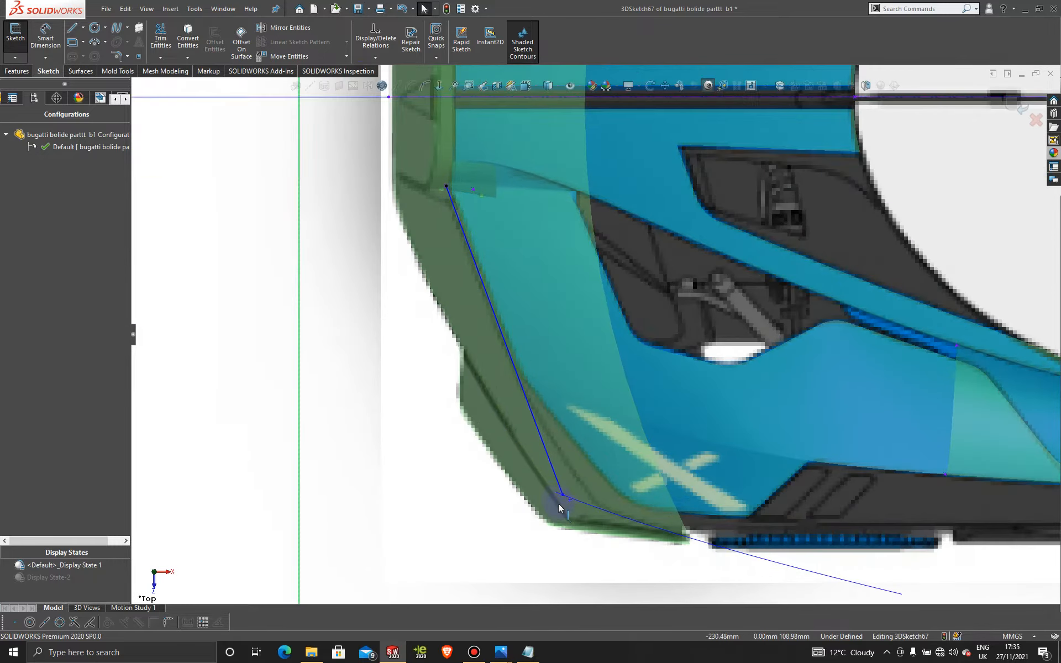
pyautogui.moveTo(563, 495); pyautogui.dragTo(595, 512)
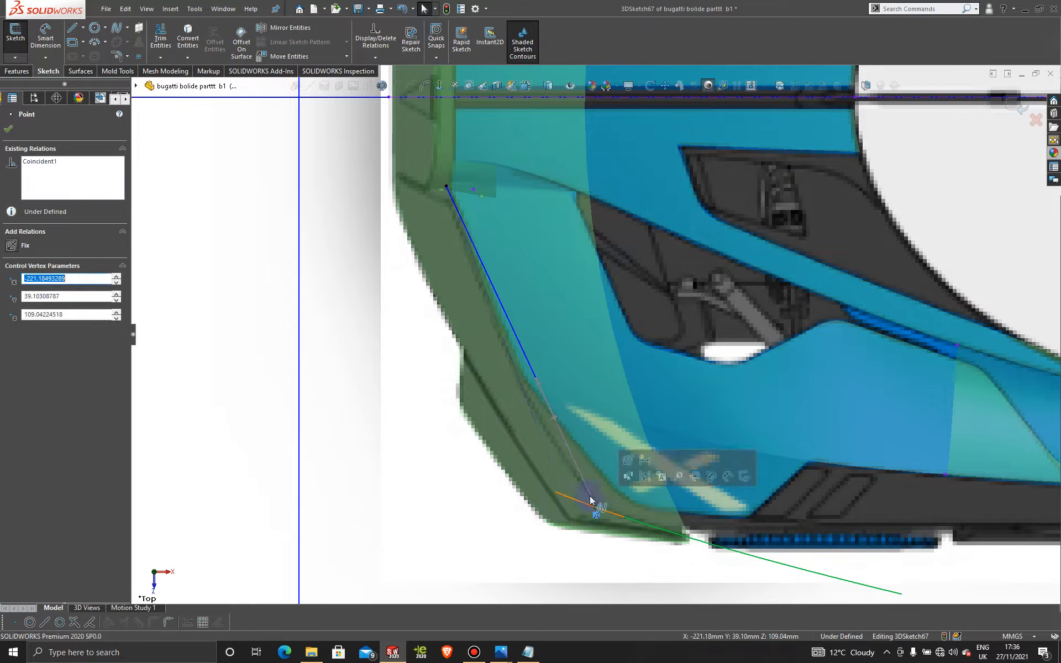
pyautogui.moveTo(538, 382)
pyautogui.mouseDown()
pyautogui.moveTo(499, 394)
pyautogui.moveTo(523, 400)
pyautogui.moveTo(511, 433)
pyautogui.moveTo(534, 435)
pyautogui.mouseUp()
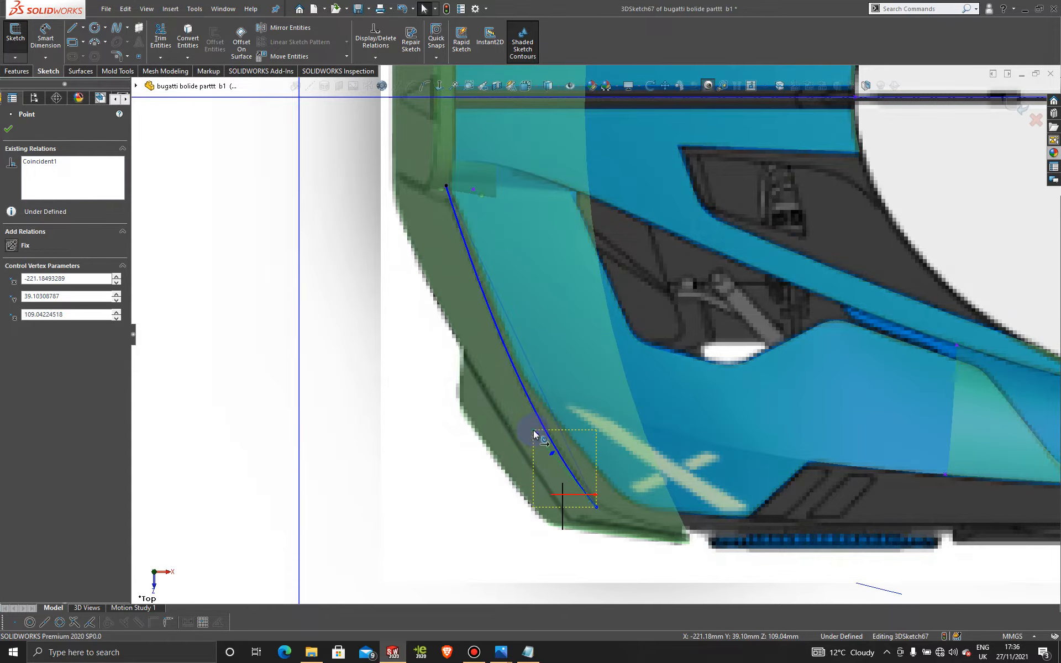
# Adjust the spline's start tangent against the front reference picture and exit the 3D sketch.
pyautogui.scroll(6, 530, 432)
pyautogui.moveTo(557, 410); pyautogui.dragTo(617, 193, button='middle')
pyautogui.click(617, 193)
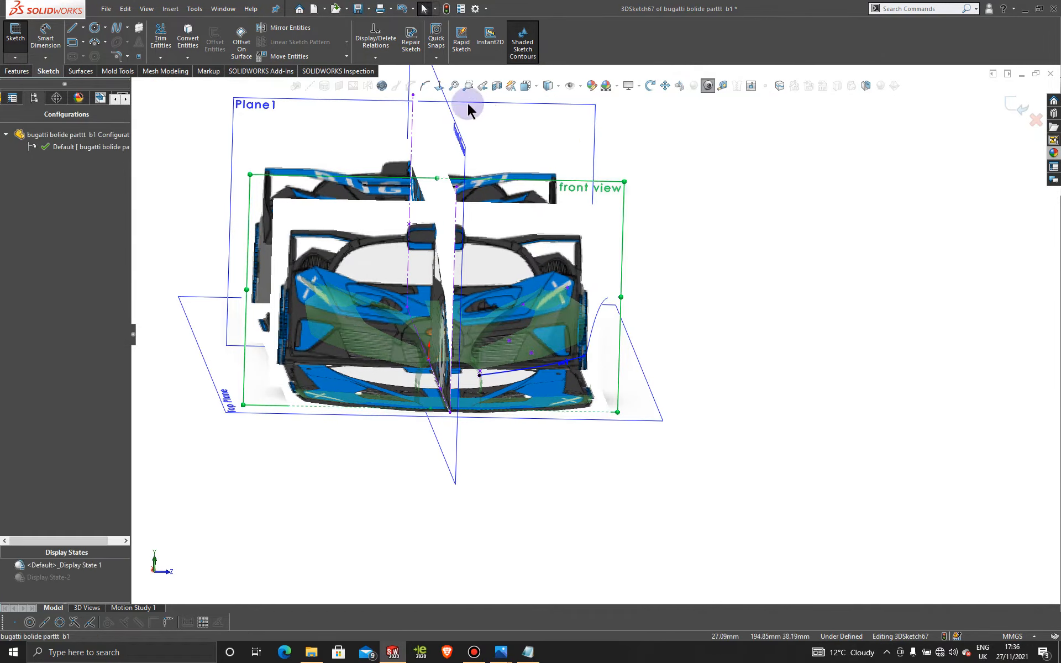
pyautogui.click(434, 90)
pyautogui.click(434, 90)
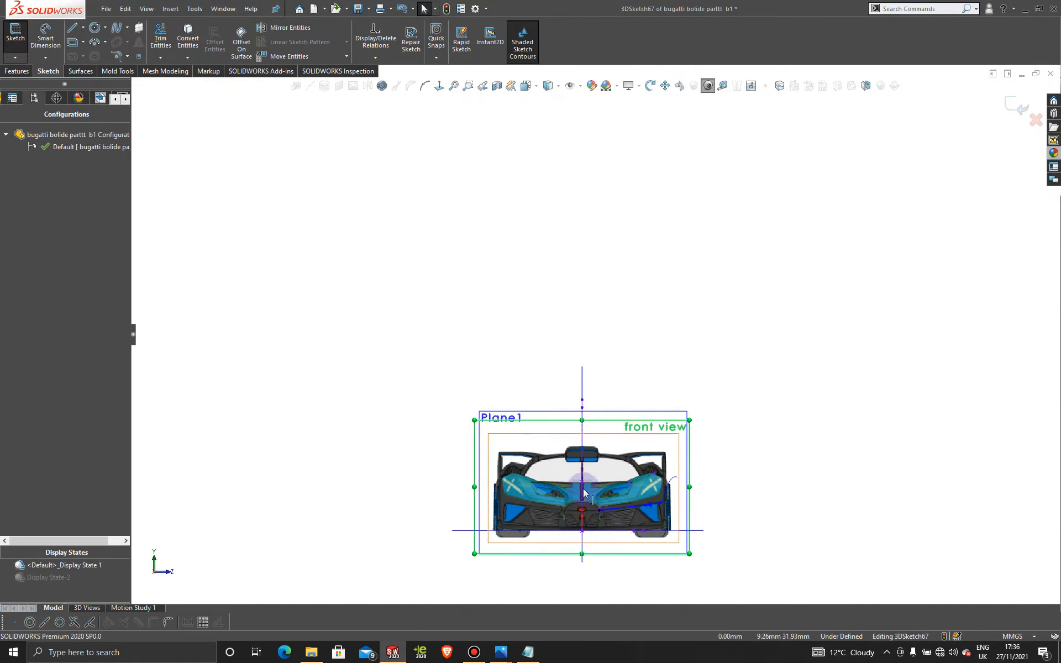
pyautogui.scroll(-8, 582, 490)
pyautogui.scroll(-3, 718, 470)
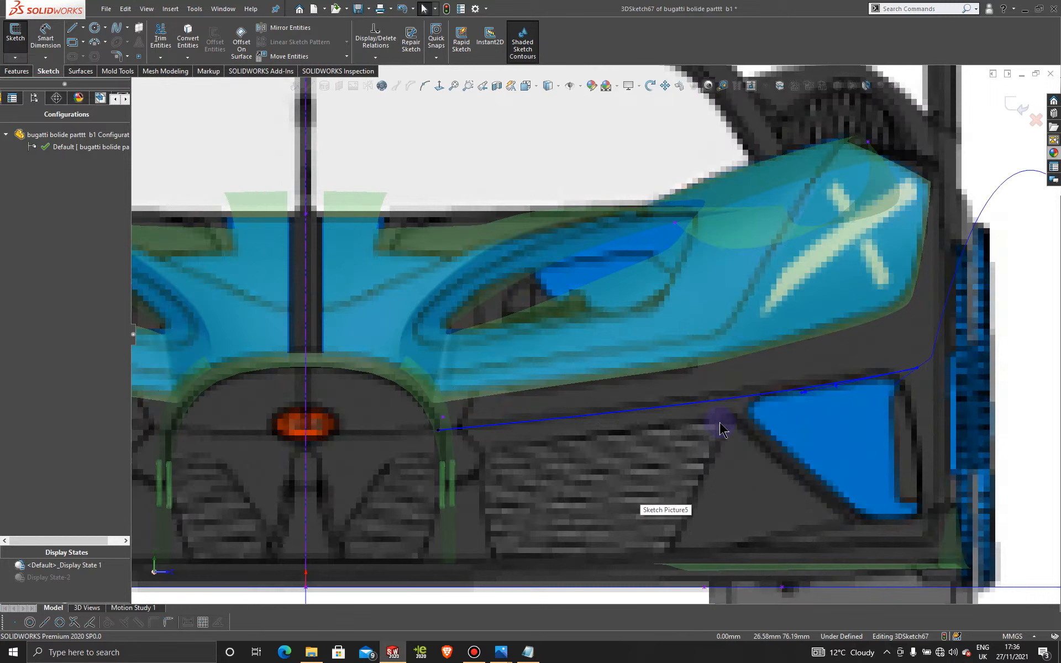
pyautogui.click(690, 403)
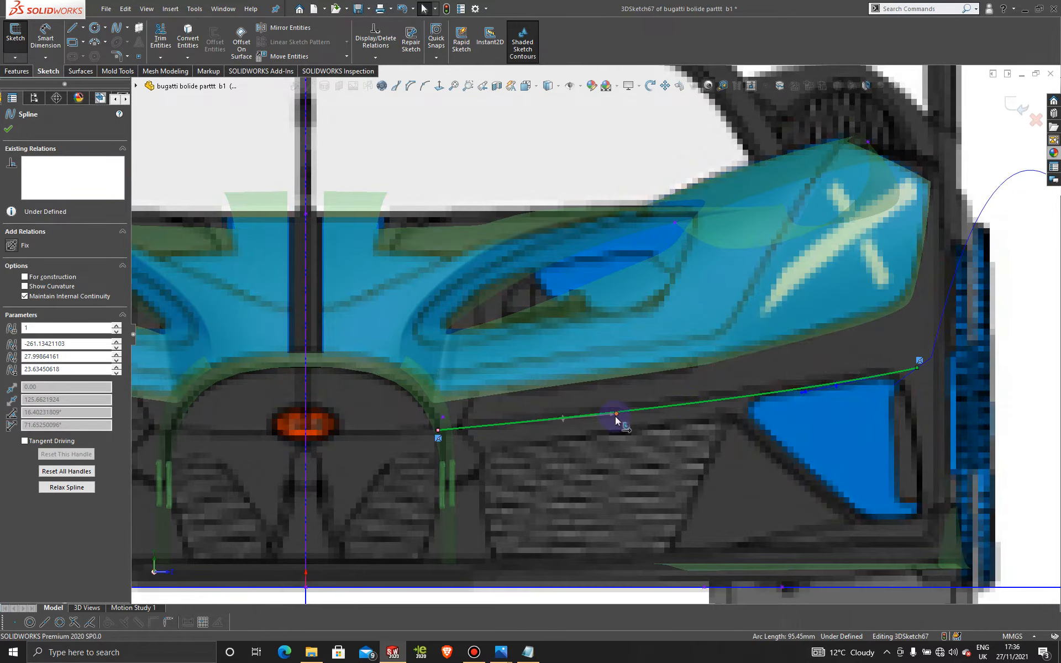
pyautogui.moveTo(615, 416); pyautogui.dragTo(602, 419)
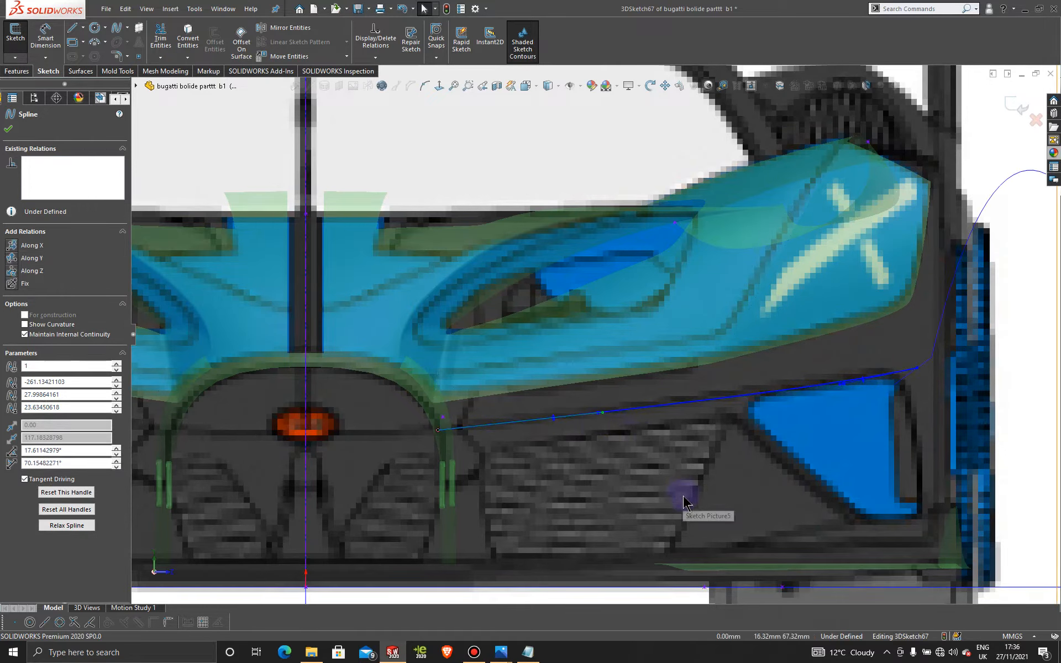
pyautogui.scroll(5, 683, 496)
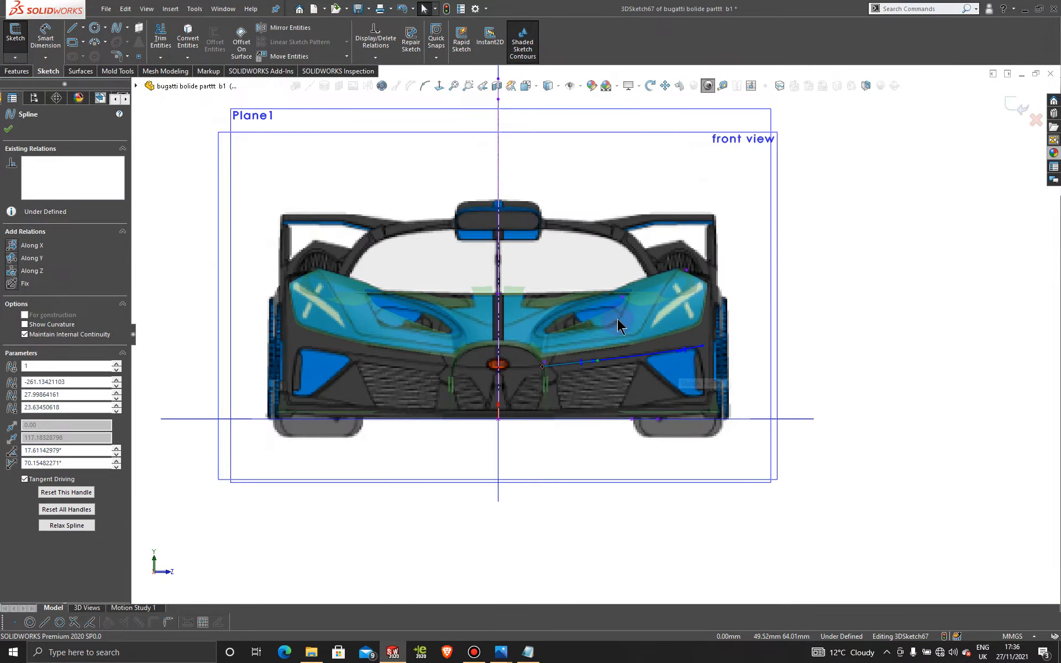
pyautogui.moveTo(617, 319); pyautogui.dragTo(502, 433, button='middle')
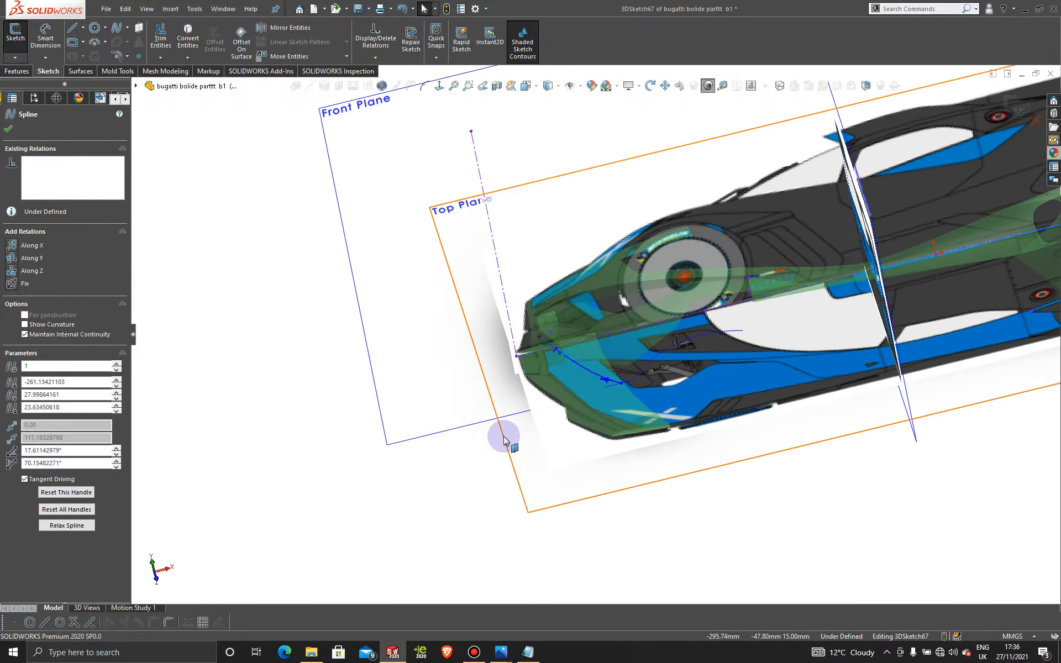
pyautogui.click(1014, 110)
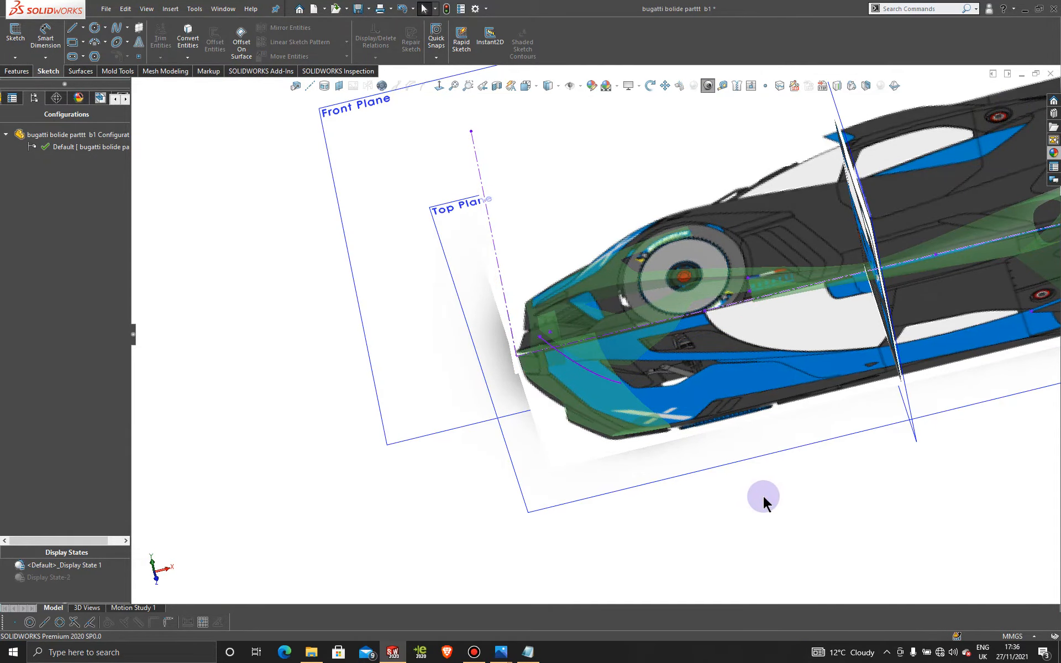
# Open the side-view photo jhghjbj.PNG in Photos and examine the nose and front wheel area enlarged.
pyautogui.scroll(-4, 606, 356)
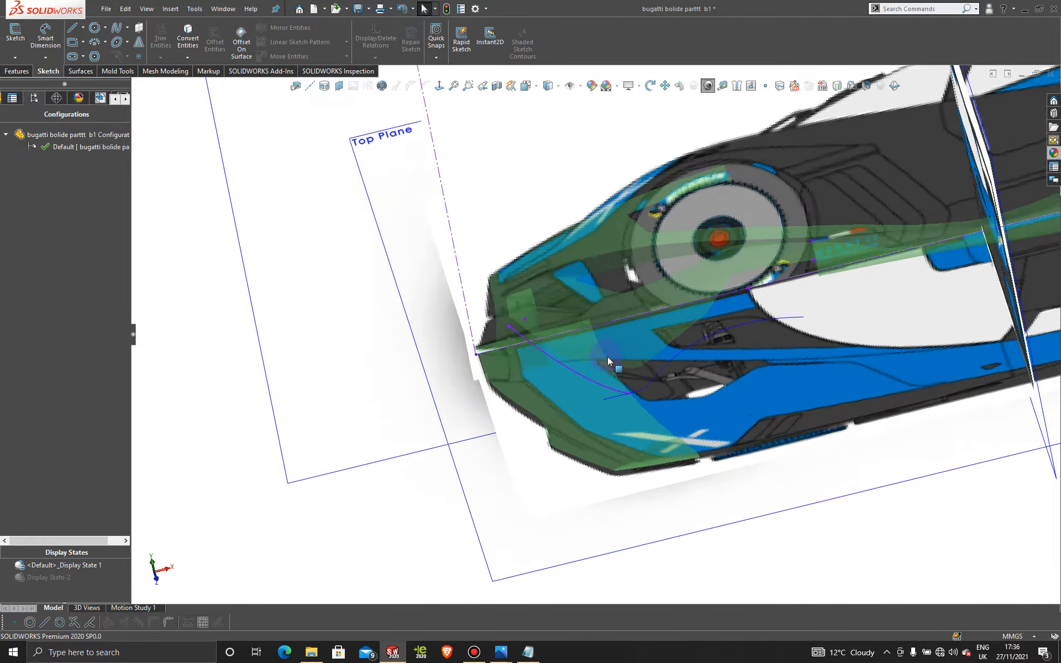
pyautogui.moveTo(637, 383); pyautogui.dragTo(738, 498, button='middle')
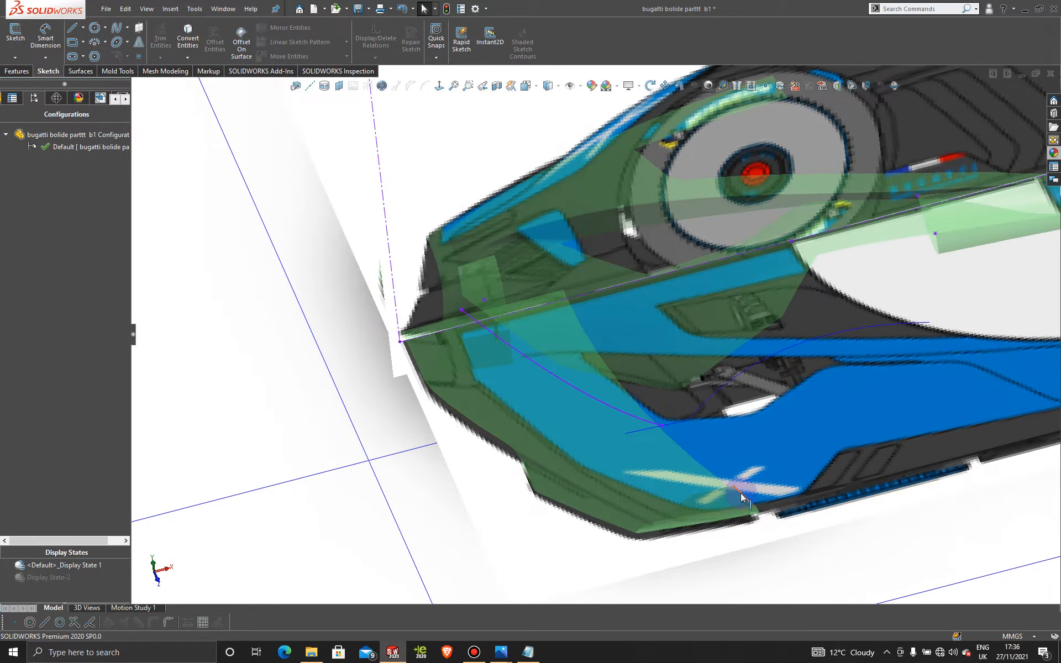
pyautogui.moveTo(498, 658)
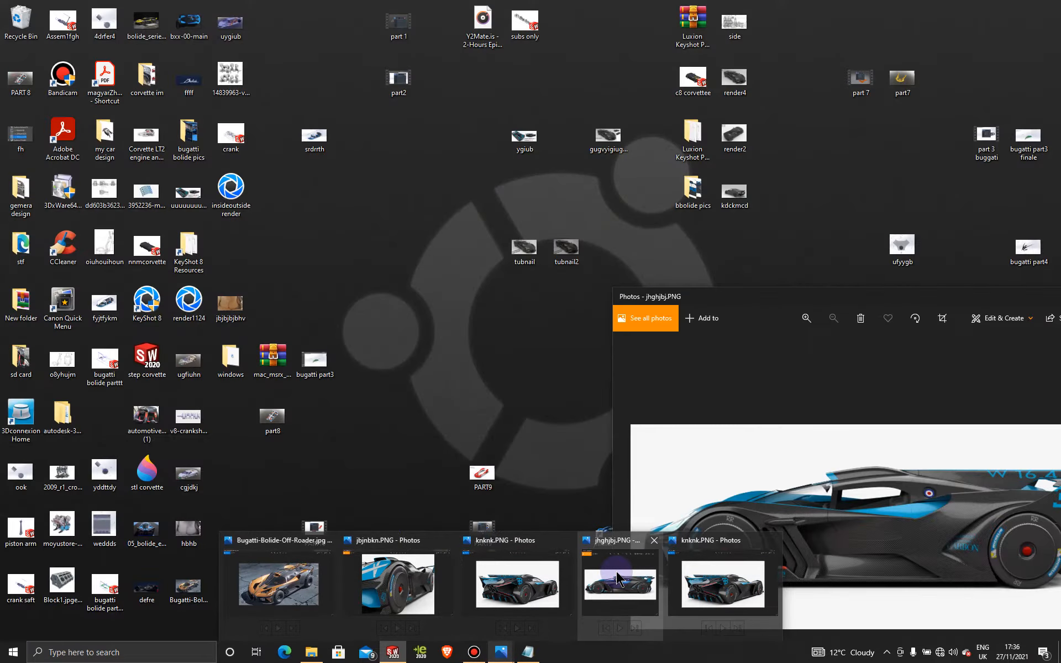
pyautogui.click(617, 579)
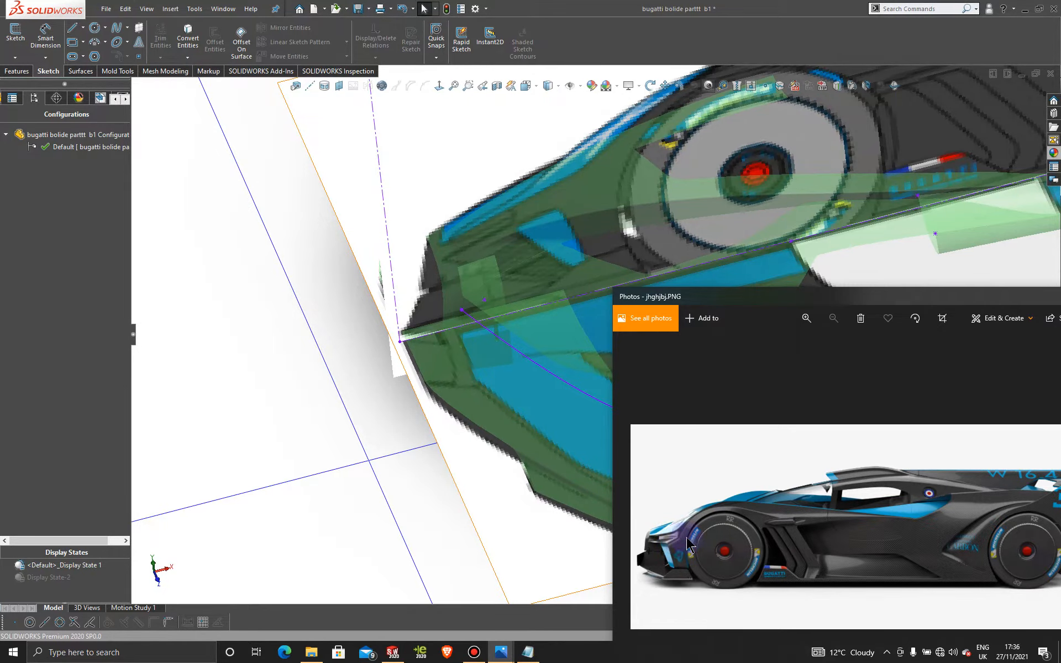
pyautogui.moveTo(764, 303); pyautogui.dragTo(618, 193)
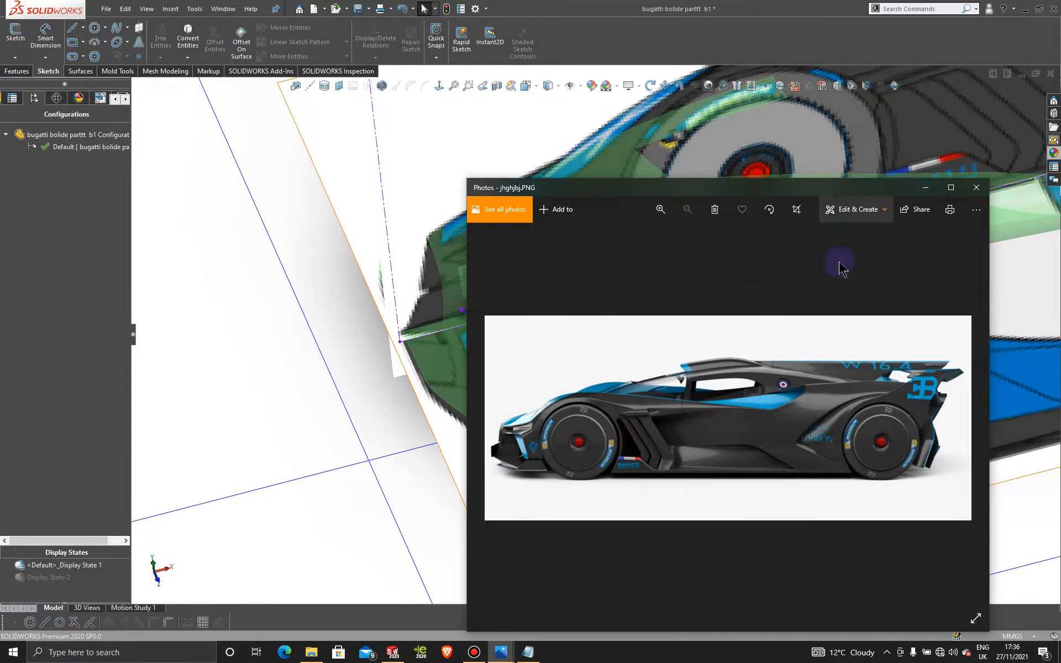
pyautogui.click(659, 208)
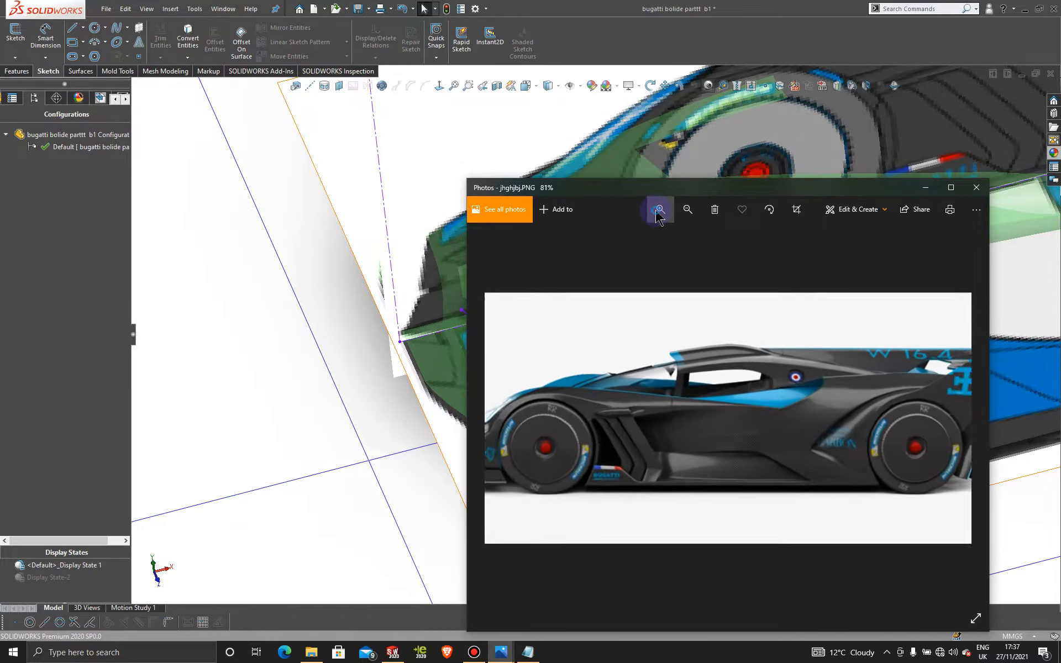
pyautogui.click(657, 211)
pyautogui.moveTo(677, 404); pyautogui.dragTo(874, 402)
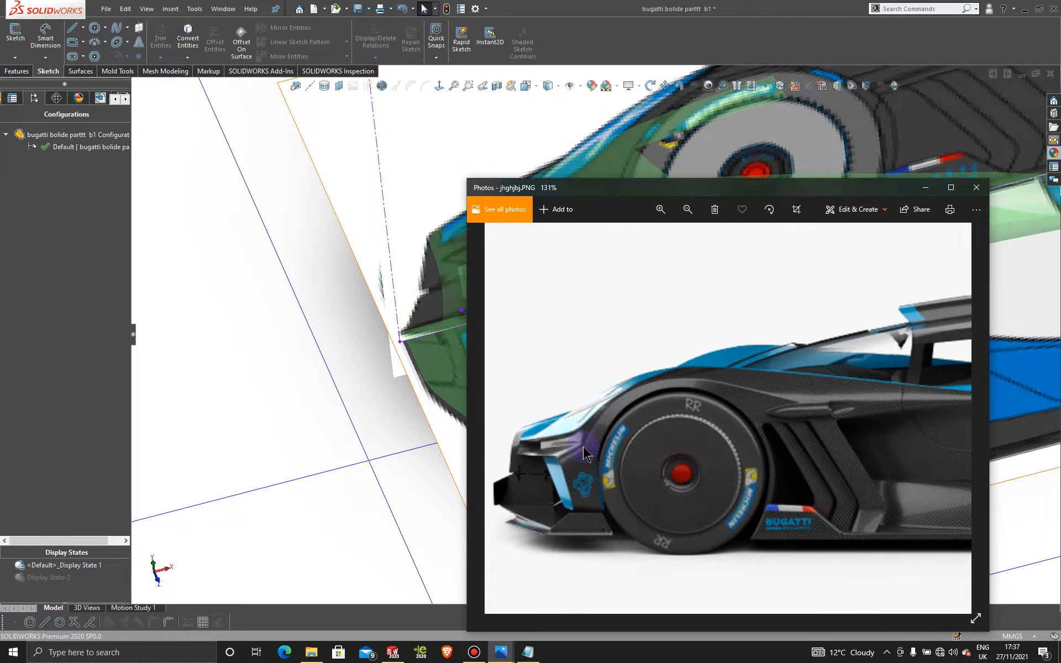
pyautogui.click(925, 190)
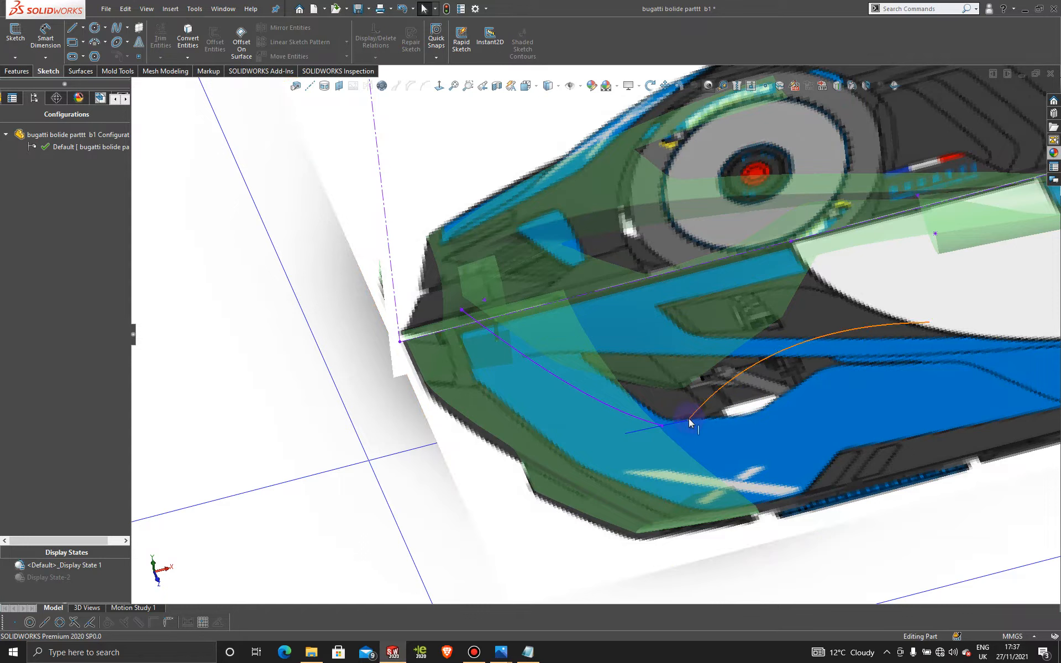
# Activate Display State-2 and, in a new 3D sketch, draw a spline from the second sketch point near the nose to the projected curve's corner.
pyautogui.doubleClick(68, 580)
pyautogui.click(239, 147)
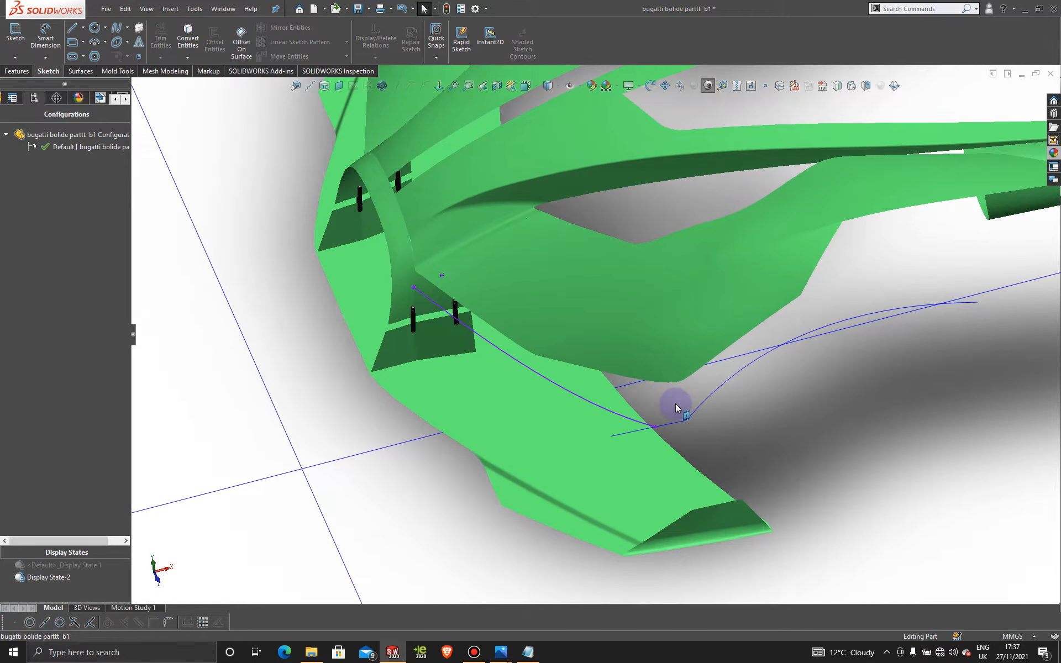
pyautogui.scroll(-4, 471, 283)
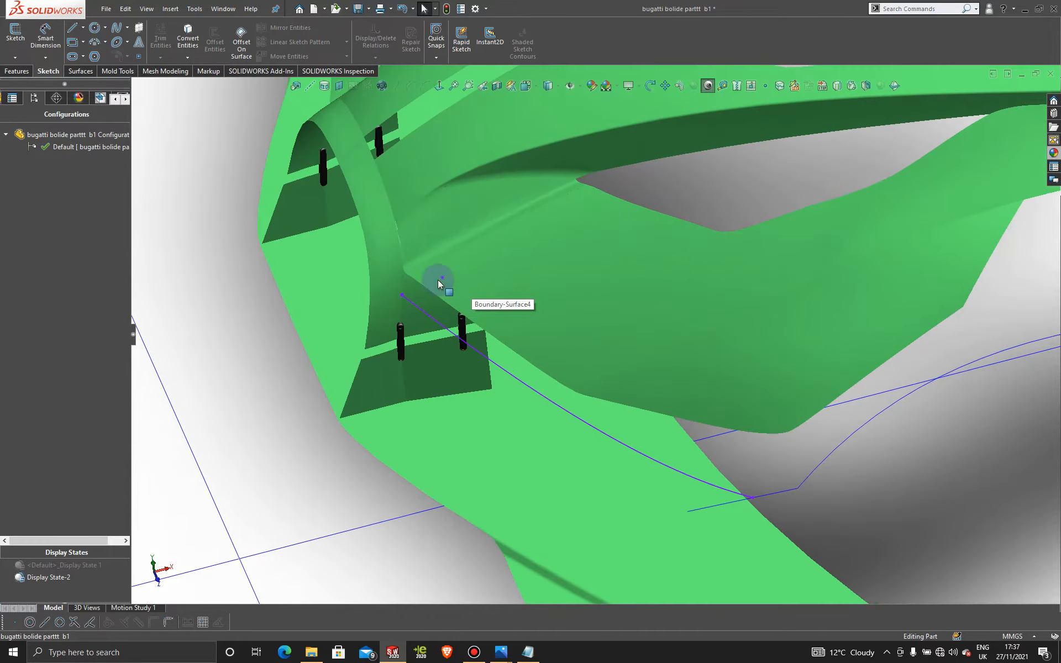
pyautogui.click(15, 57)
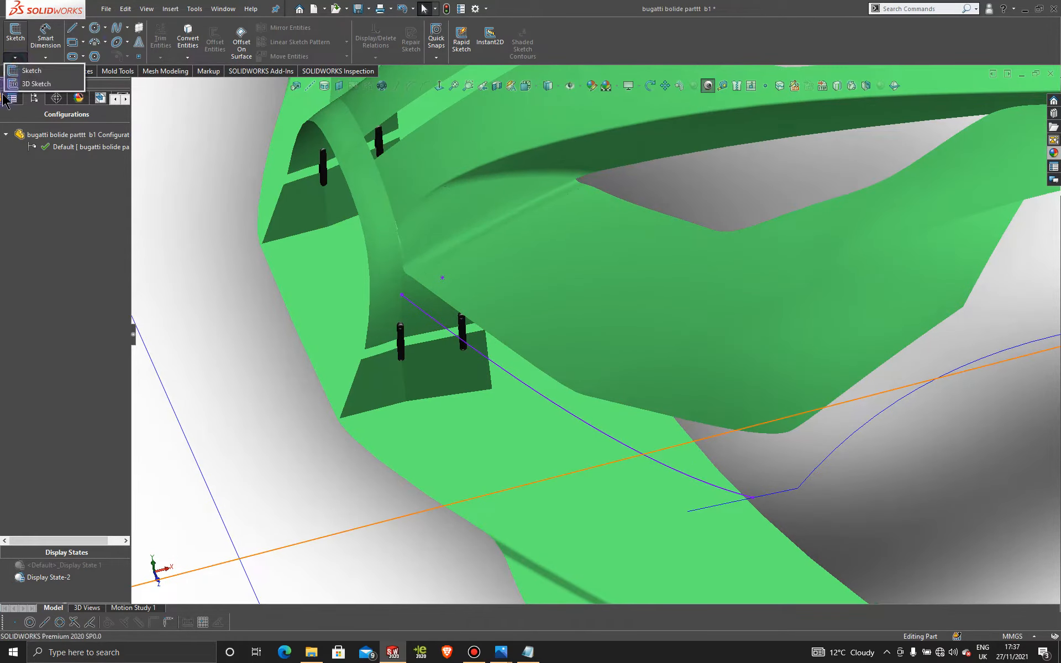
pyautogui.click(33, 88)
pyautogui.click(116, 29)
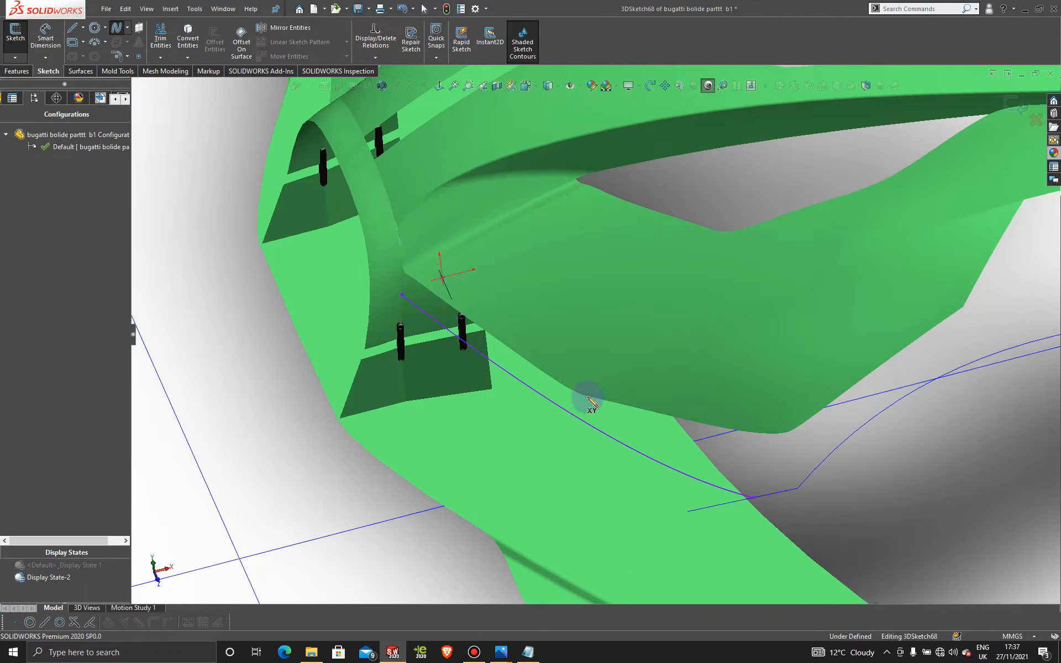
pyautogui.click(797, 489)
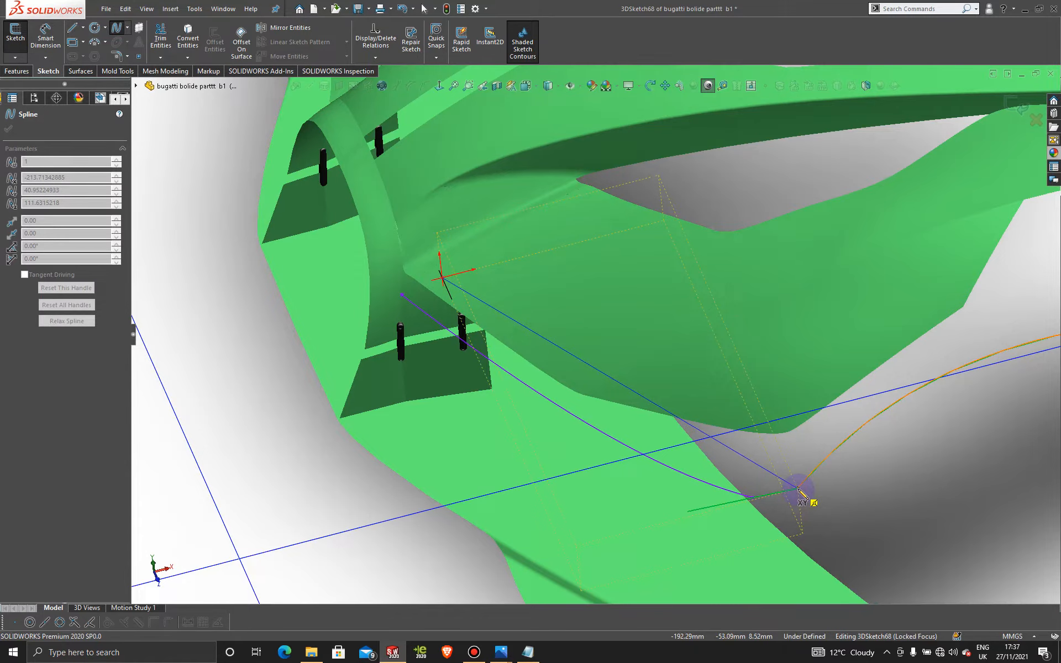
pyautogui.press('Escape')
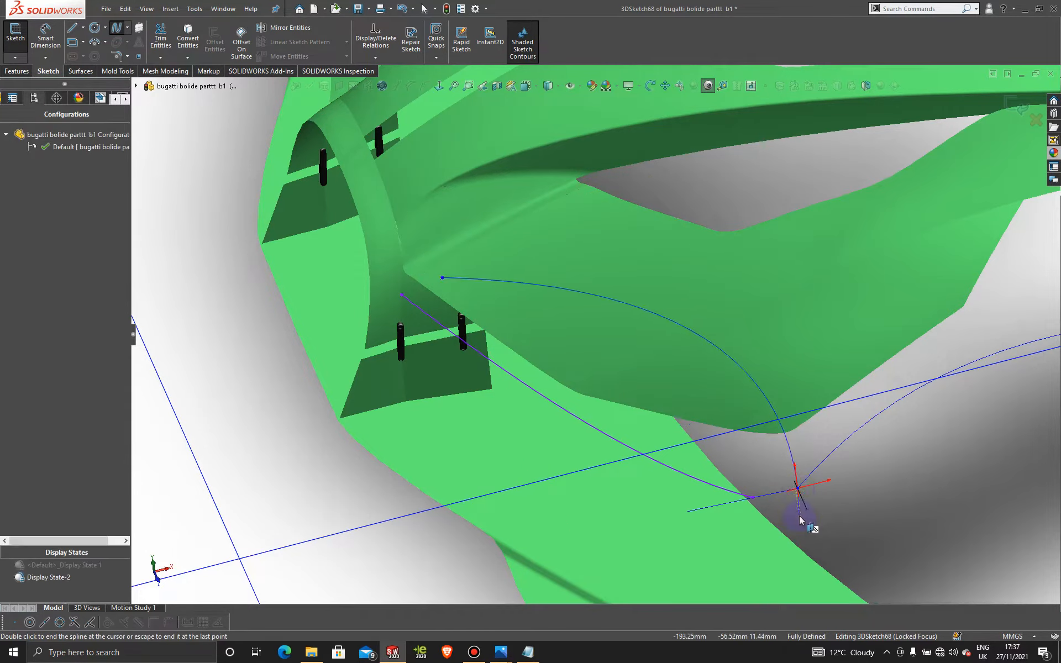
# End the new spline and, viewed square to the Top Plane, bend it at both ends so it follows the curve of the neighbouring spline.
pyautogui.scroll(6, 672, 439)
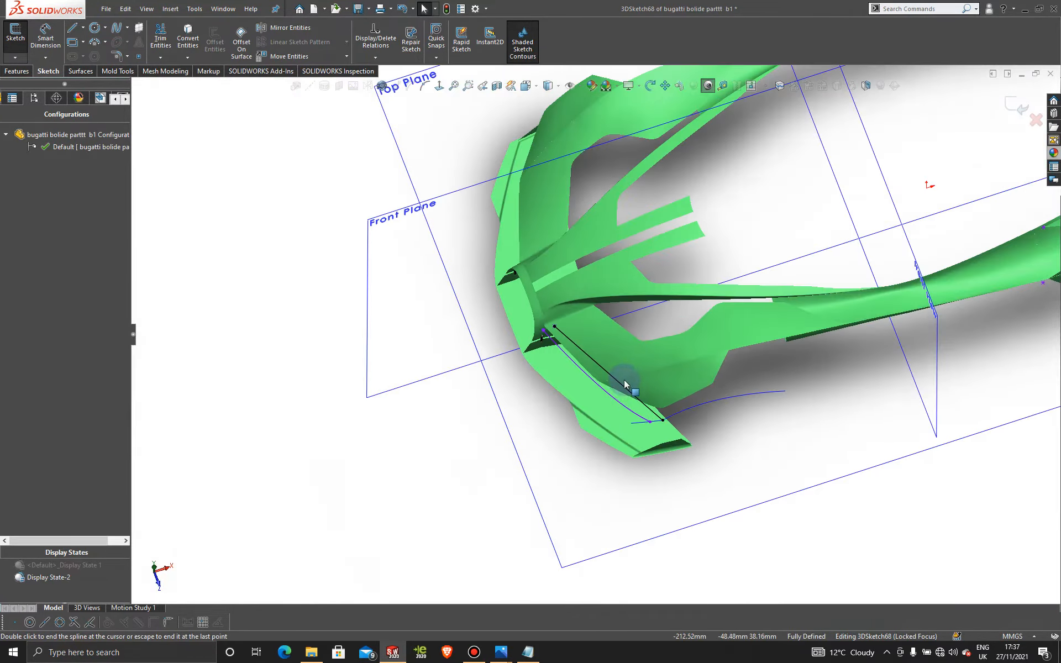
pyautogui.moveTo(624, 381); pyautogui.dragTo(630, 496, button='middle')
pyautogui.moveTo(629, 422); pyautogui.dragTo(620, 401, button='middle')
pyautogui.click(606, 466)
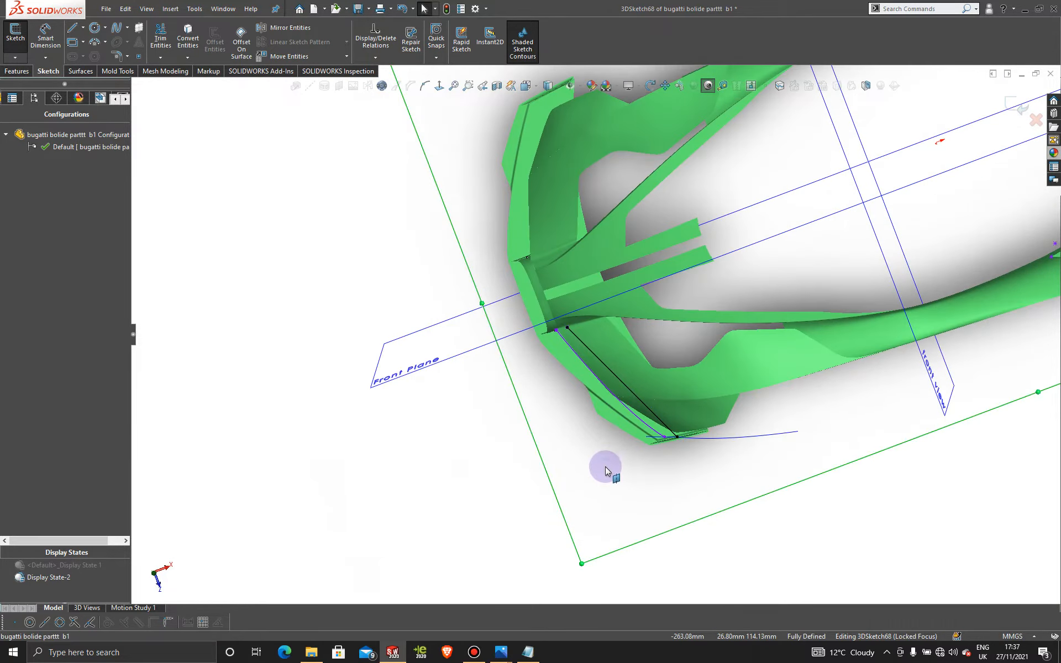
pyautogui.click(440, 88)
pyautogui.scroll(-4, 404, 383)
pyautogui.scroll(-3, 442, 384)
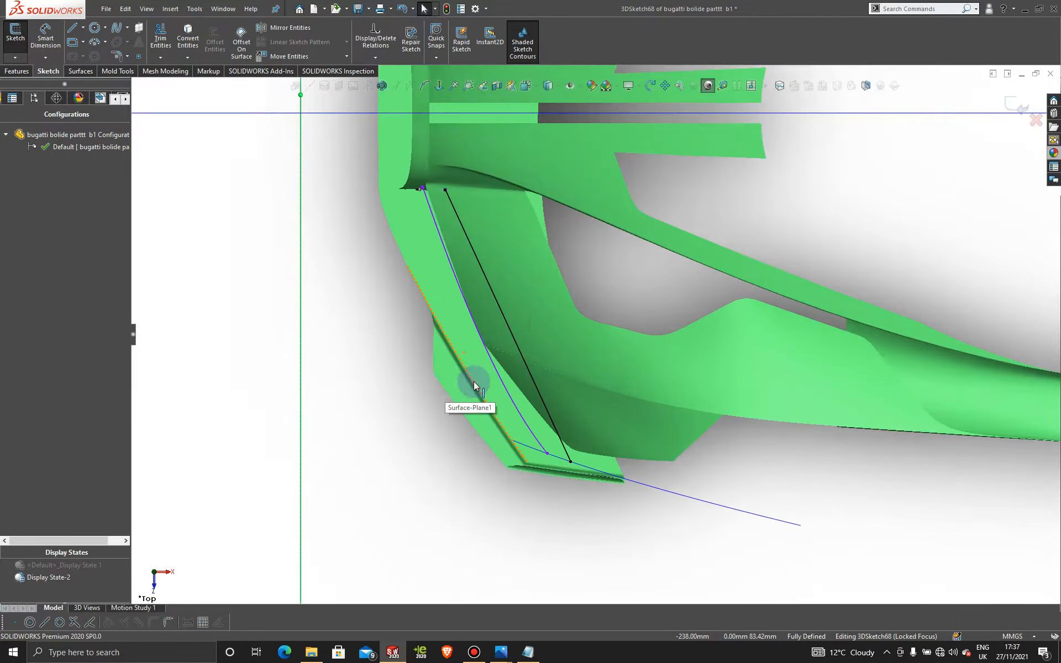
pyautogui.click(509, 326)
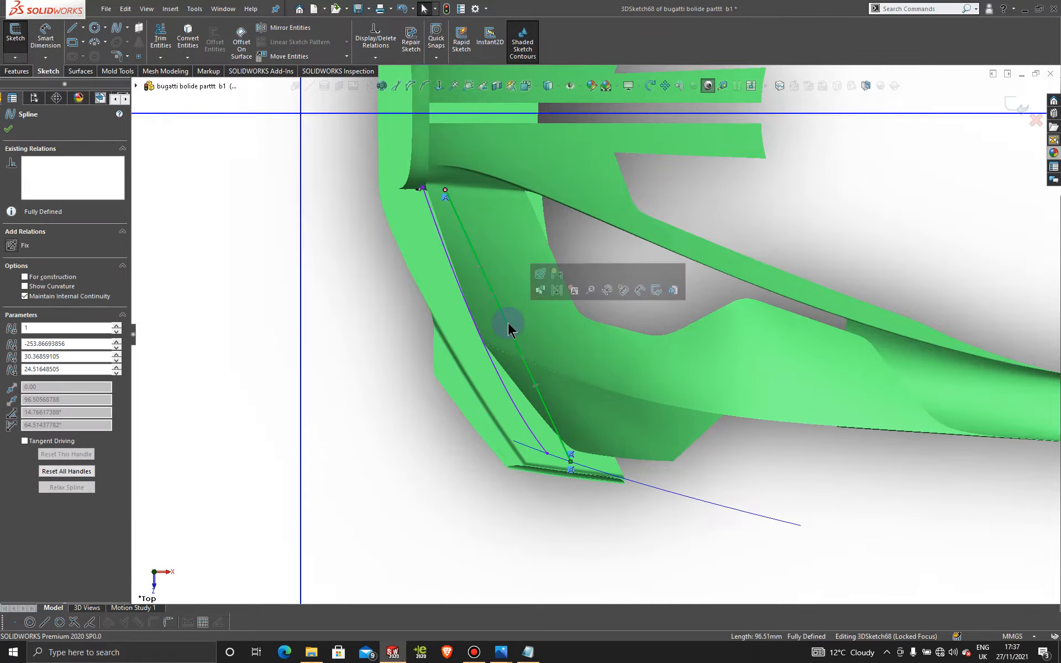
pyautogui.moveTo(496, 300); pyautogui.dragTo(476, 300)
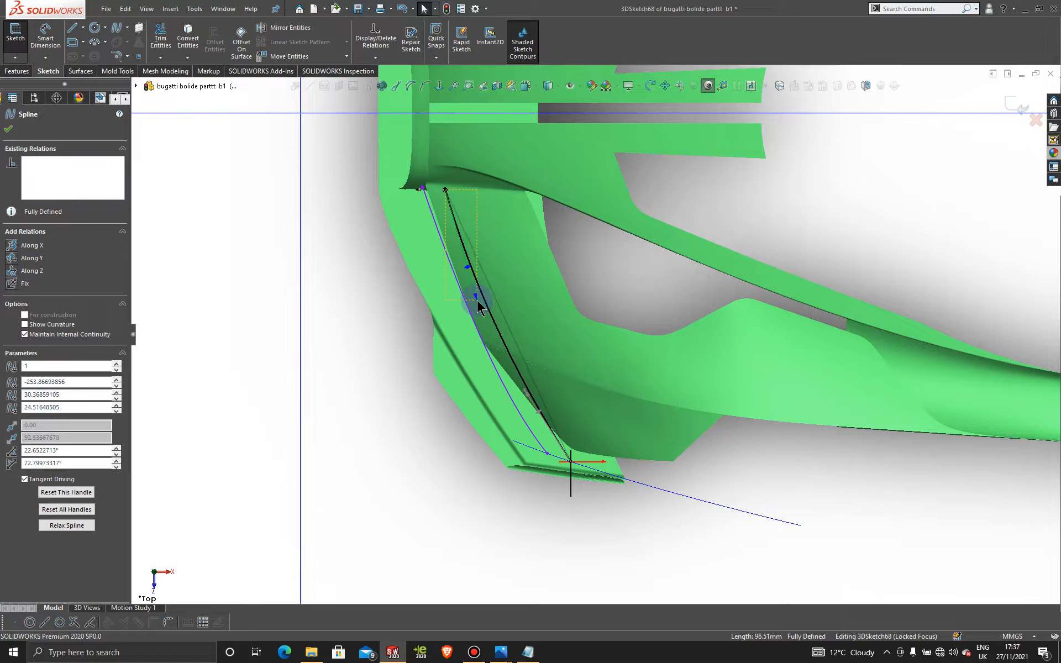
pyautogui.moveTo(476, 300); pyautogui.dragTo(478, 300)
pyautogui.scroll(-2, 479, 310)
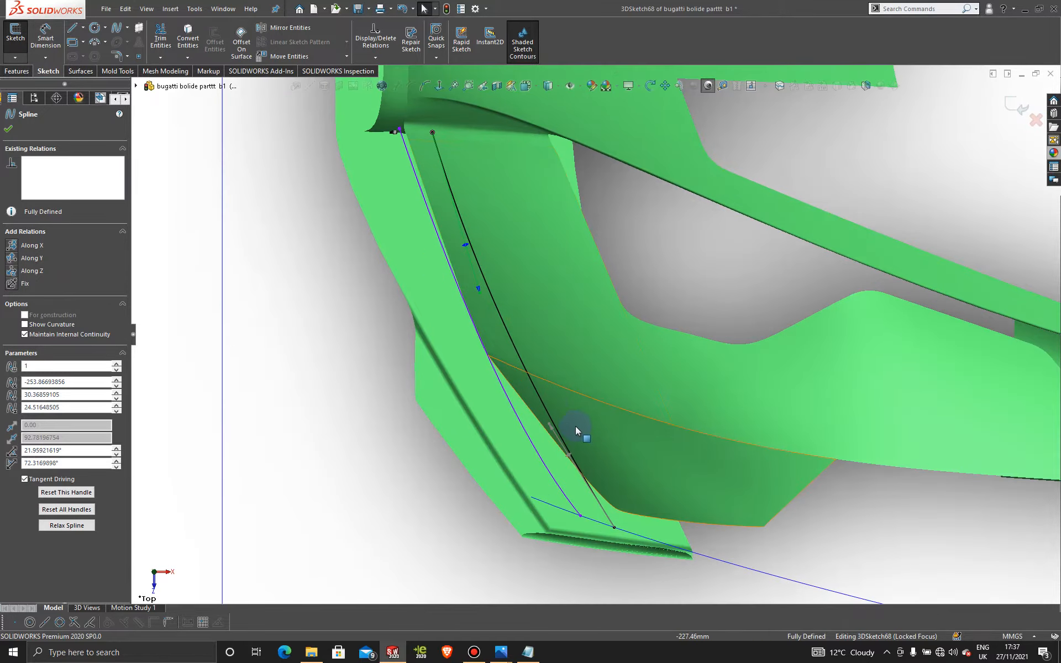
pyautogui.moveTo(548, 425); pyautogui.dragTo(553, 448)
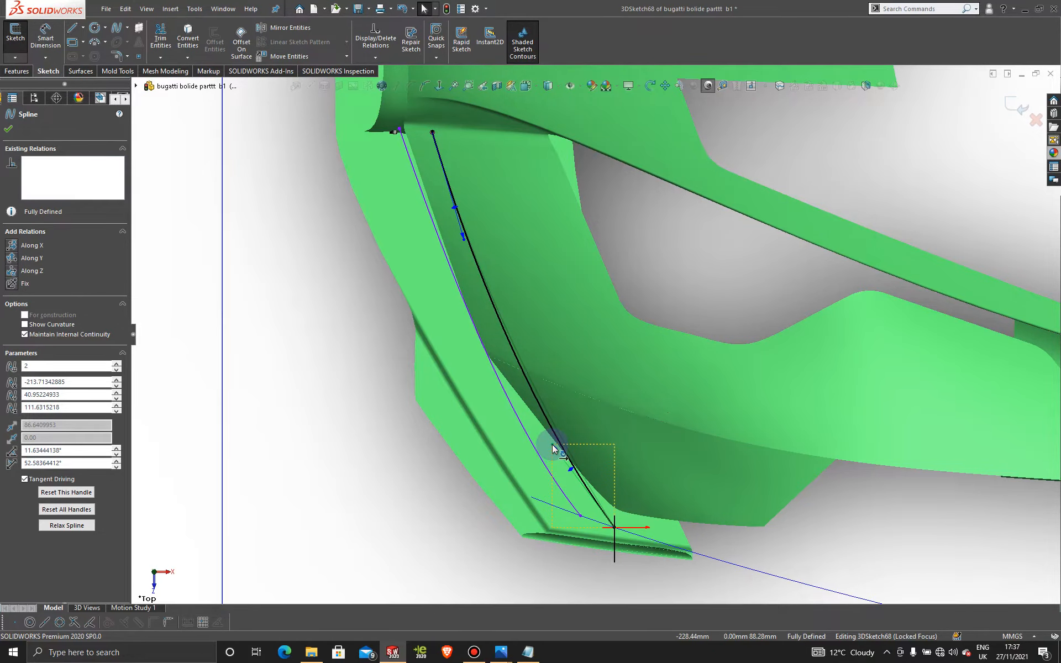
# Viewed square to the front view plane, fine-tune the spline's start tangent so it runs alongside the lower spline.
pyautogui.moveTo(552, 447); pyautogui.dragTo(604, 267, button='middle')
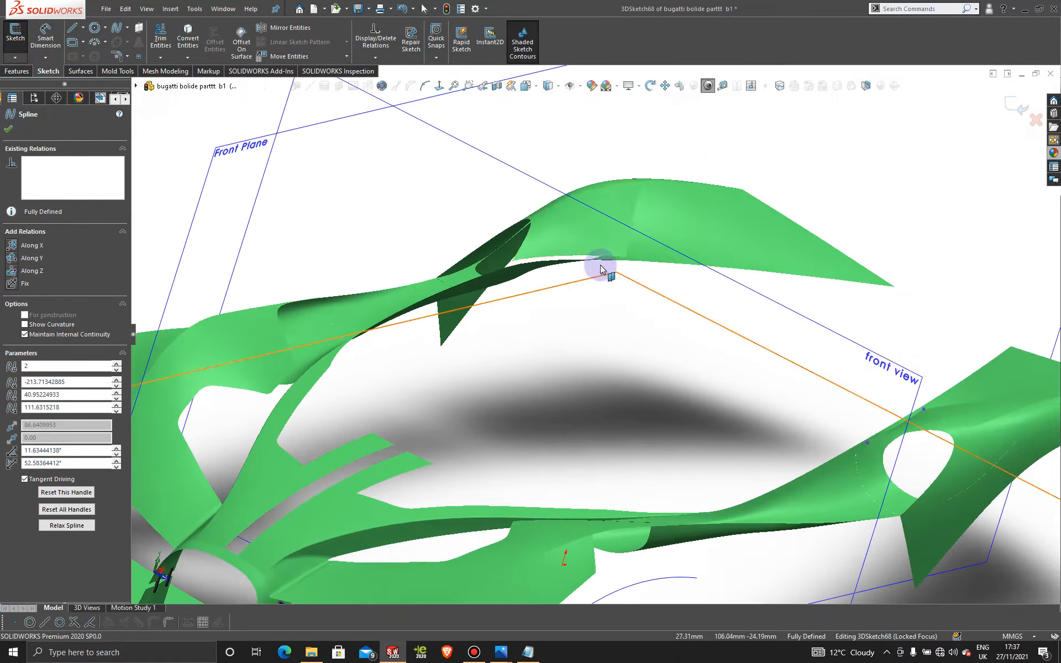
pyautogui.click(439, 90)
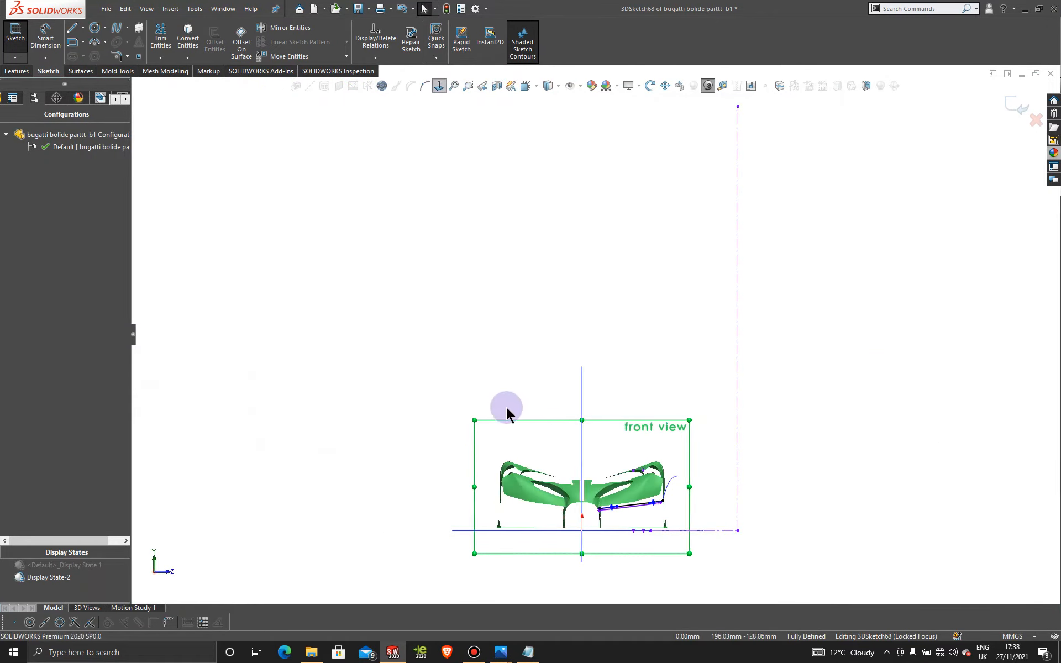
pyautogui.scroll(-6, 652, 476)
pyautogui.scroll(-2, 651, 474)
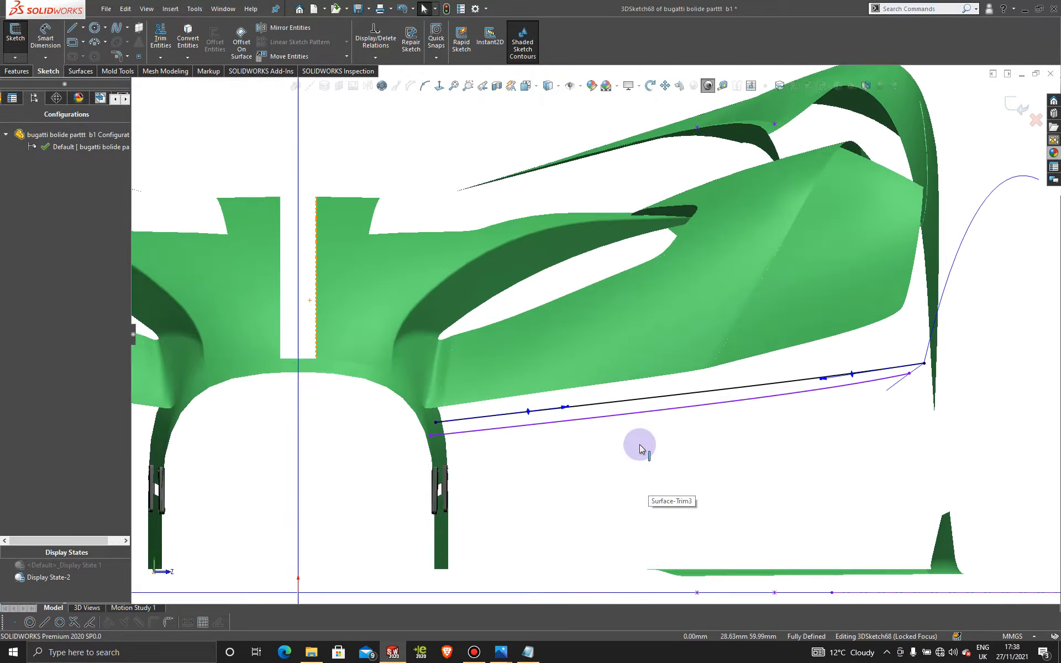
pyautogui.moveTo(570, 409); pyautogui.dragTo(566, 412)
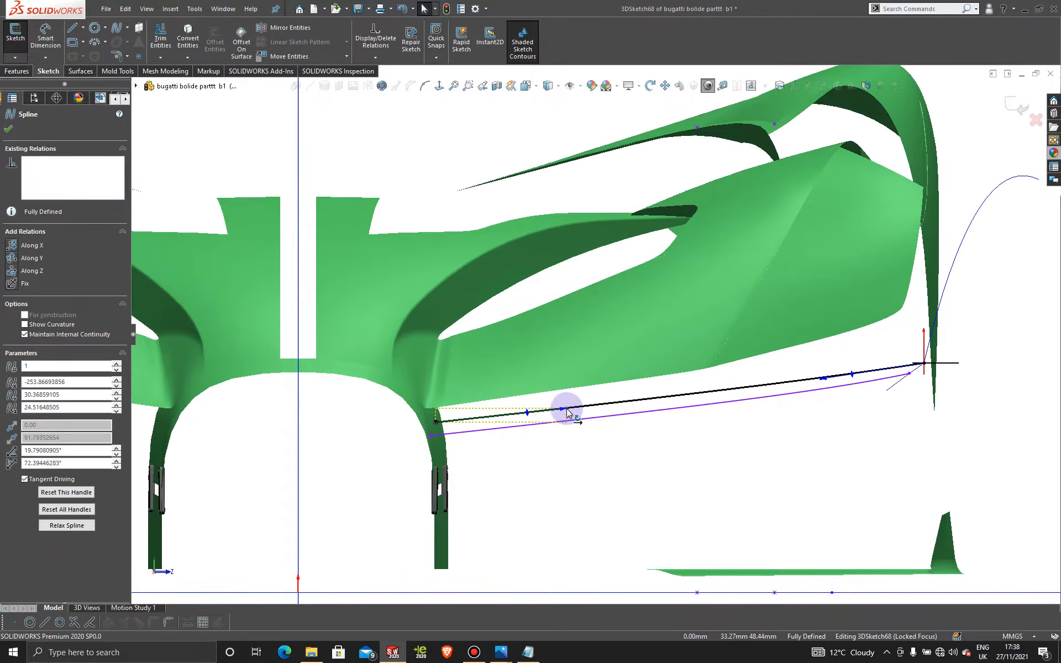
pyautogui.moveTo(569, 412); pyautogui.dragTo(571, 413)
pyautogui.scroll(3, 553, 337)
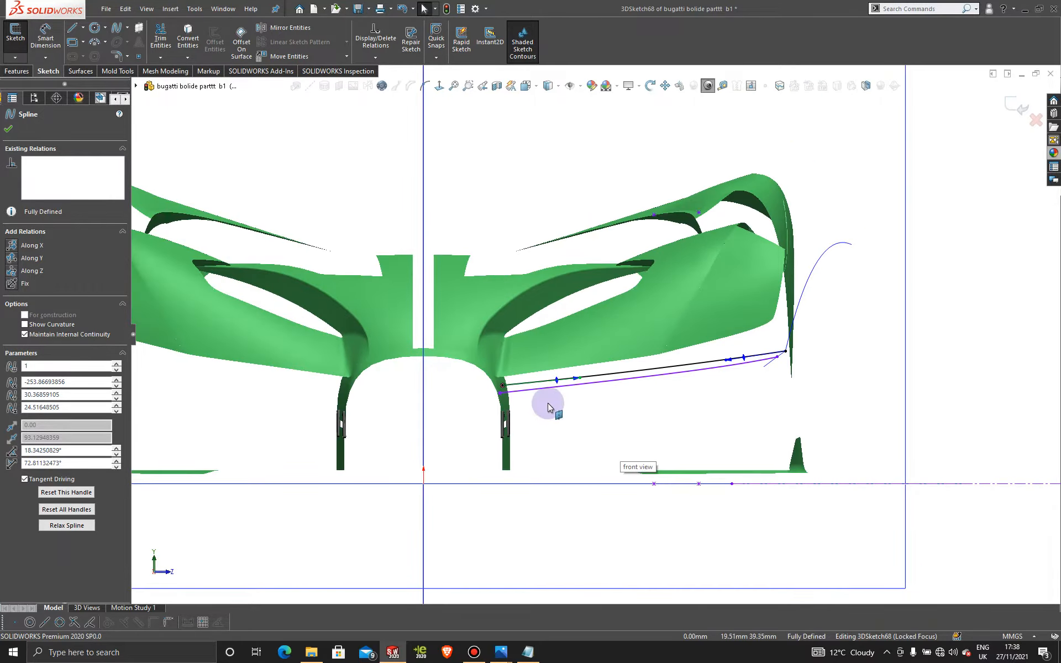
# Examine the two splines between the nose and the front wheel curve from several angles and deselect the spline.
pyautogui.moveTo(548, 396); pyautogui.dragTo(534, 396, button='middle')
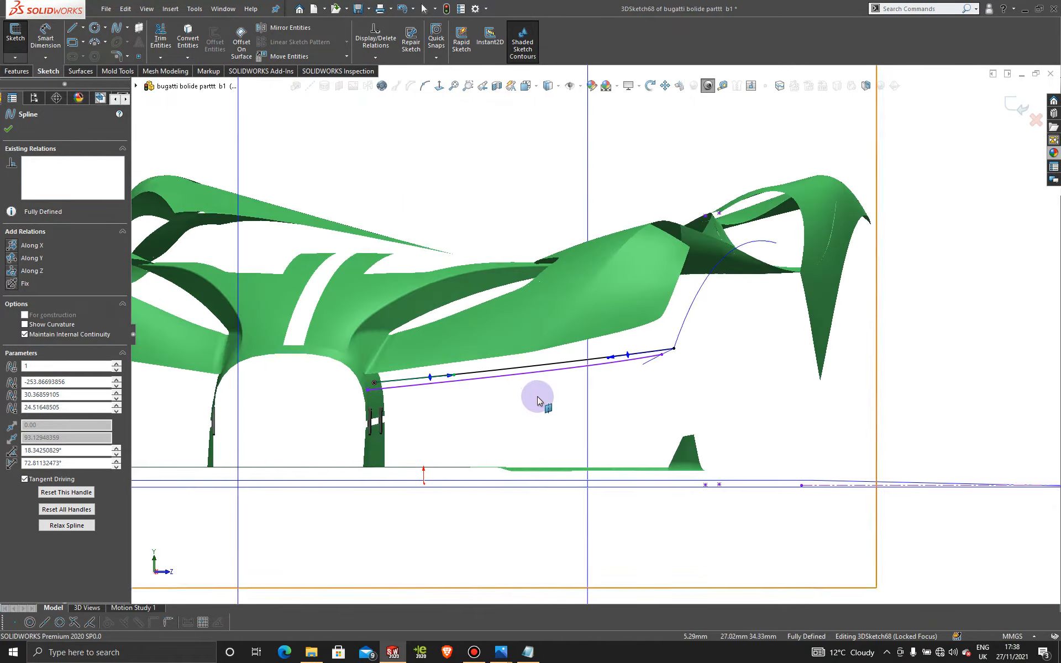
pyautogui.scroll(3, 537, 397)
pyautogui.scroll(-7, 500, 381)
pyautogui.moveTo(479, 316)
pyautogui.mouseDown(button='middle')
pyautogui.moveTo(402, 360)
pyautogui.moveTo(403, 465)
pyautogui.moveTo(384, 353)
pyautogui.moveTo(367, 351)
pyautogui.moveTo(359, 403)
pyautogui.moveTo(319, 424)
pyautogui.moveTo(407, 367)
pyautogui.moveTo(433, 298)
pyautogui.moveTo(402, 260)
pyautogui.moveTo(363, 372)
pyautogui.moveTo(347, 308)
pyautogui.moveTo(332, 329)
pyautogui.moveTo(346, 333)
pyautogui.mouseUp(button='middle')
pyautogui.scroll(-2, 420, 297)
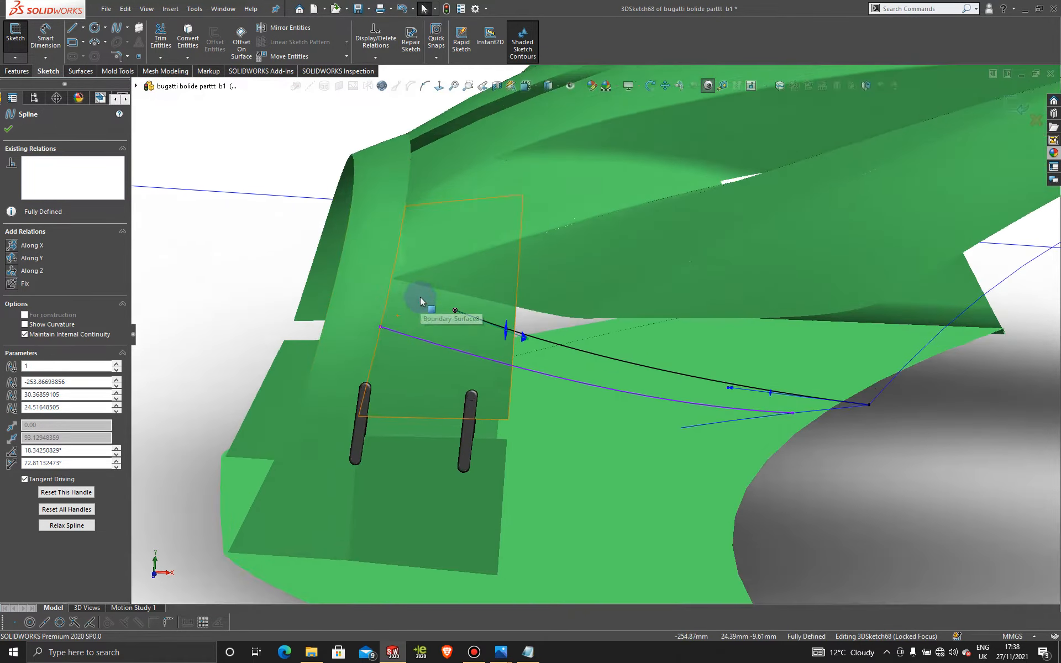
pyautogui.scroll(4, 421, 298)
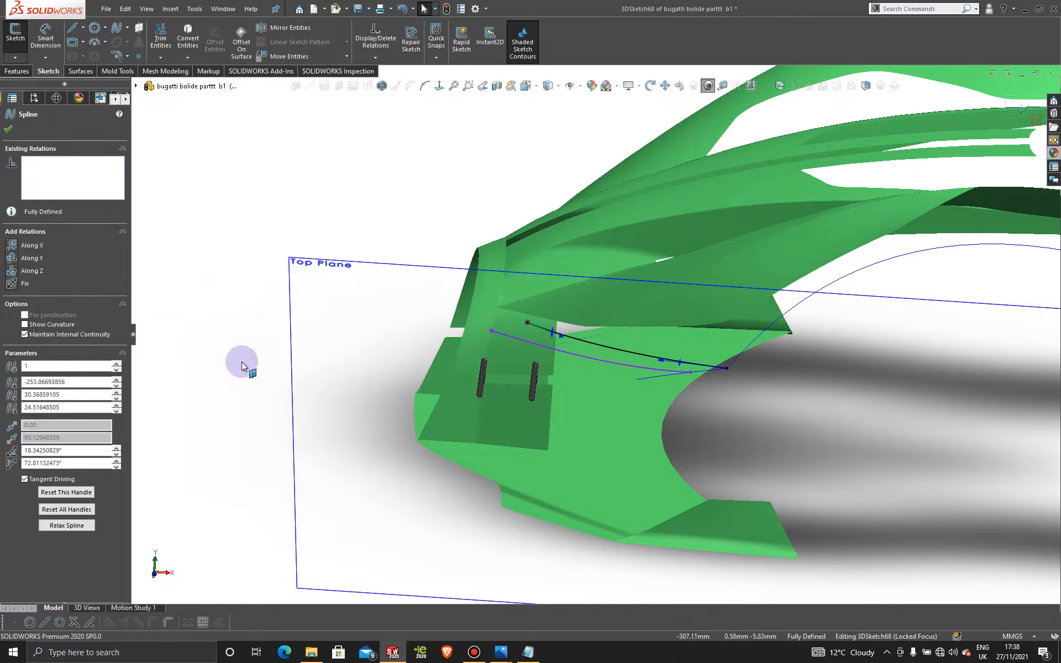
pyautogui.click(9, 131)
pyautogui.click(200, 460)
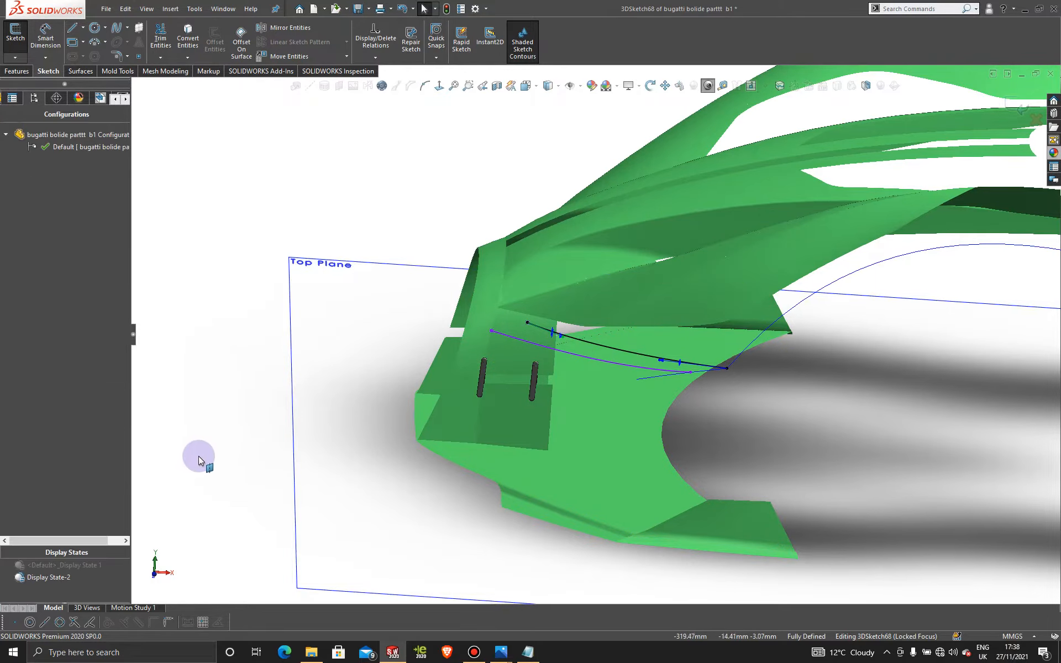
# Activate Display State 1 and, viewed square to the Front Plane, delete the coincident relation of the upper spline's start point near the nose.
pyautogui.click(59, 566)
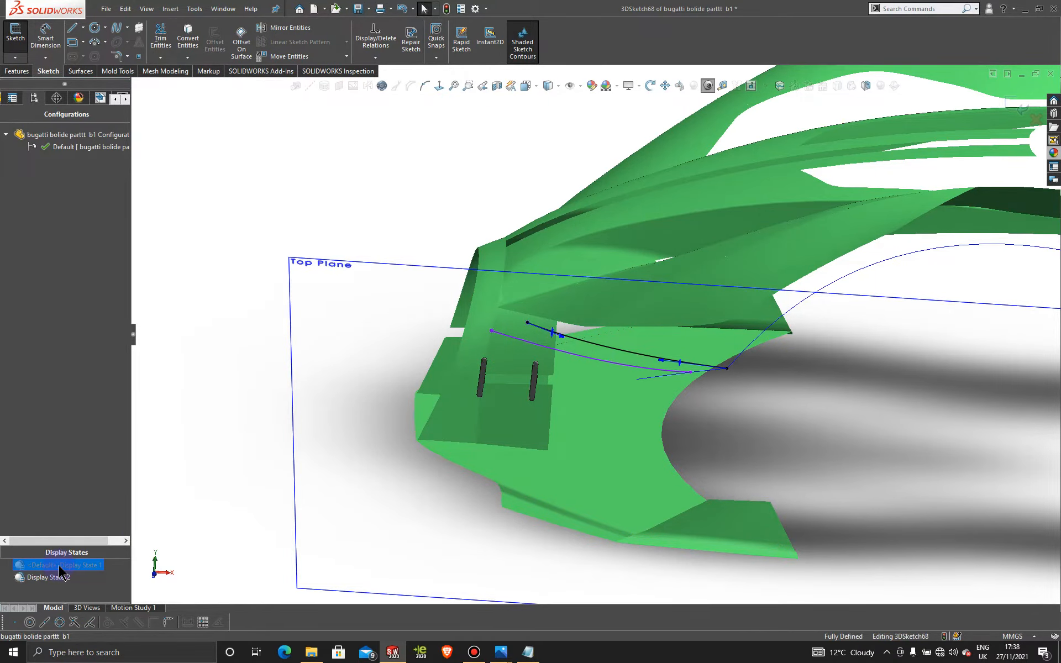
pyautogui.scroll(4, 329, 331)
pyautogui.scroll(4, 437, 184)
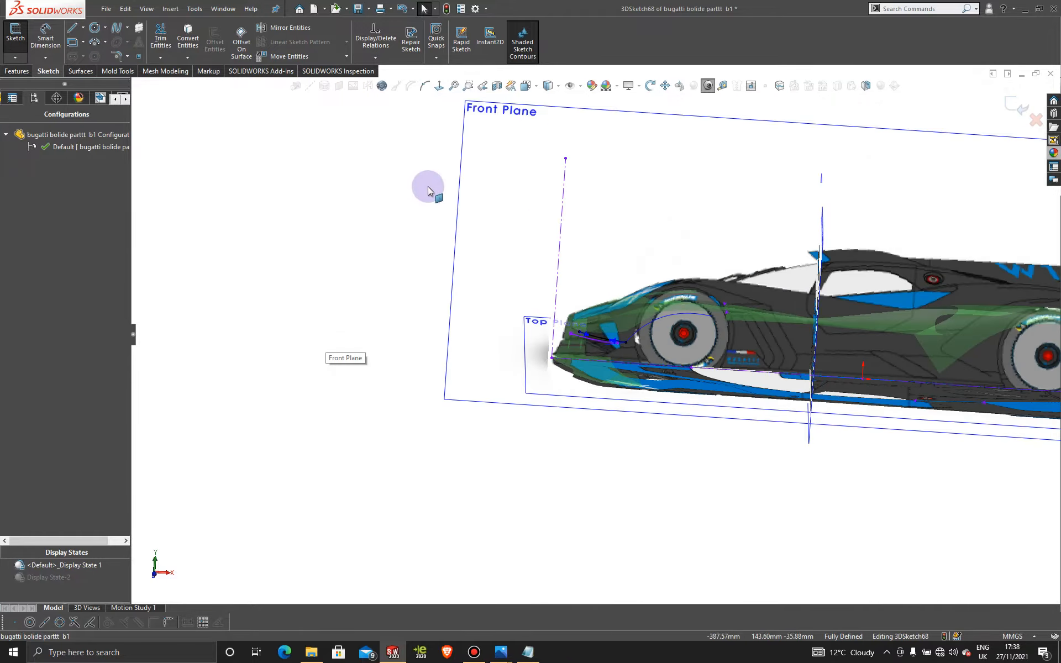
pyautogui.click(489, 111)
pyautogui.click(439, 86)
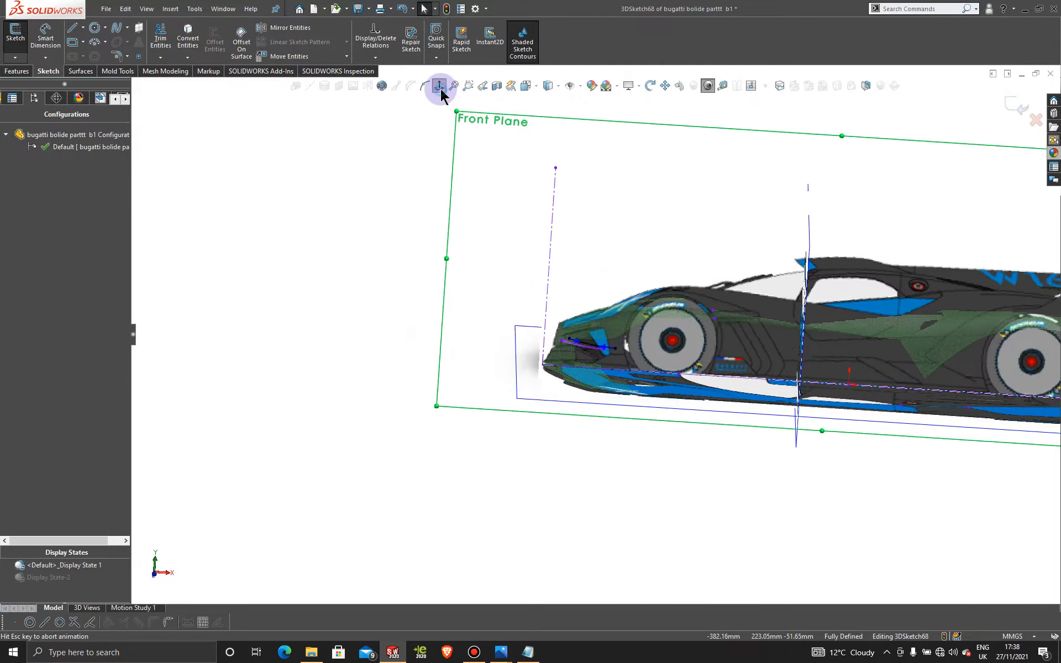
pyautogui.scroll(-10, 448, 458)
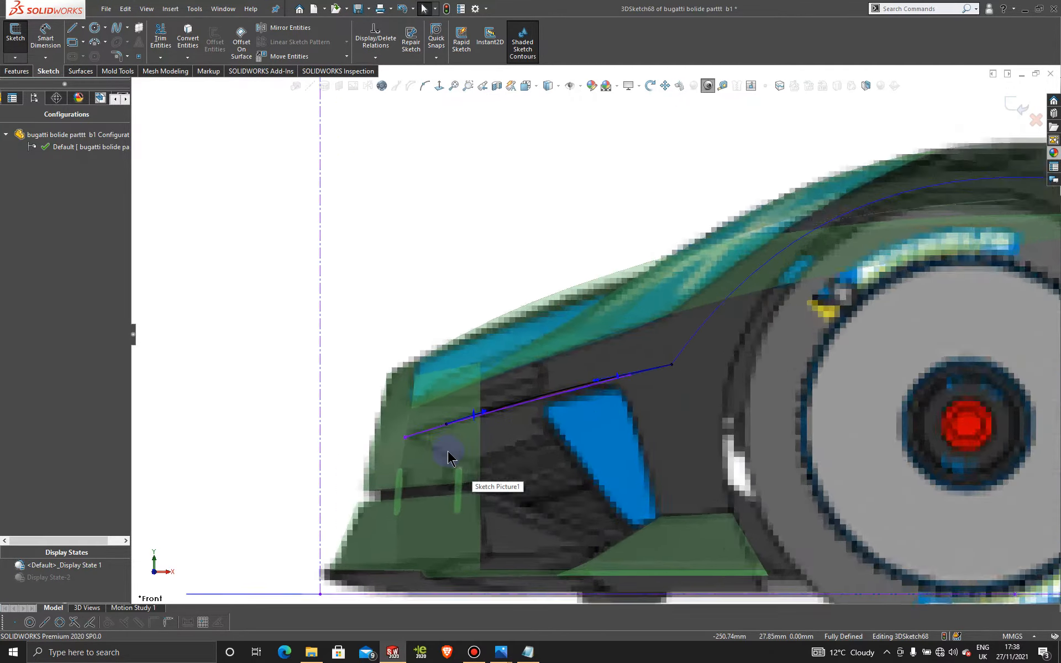
pyautogui.scroll(-6, 464, 420)
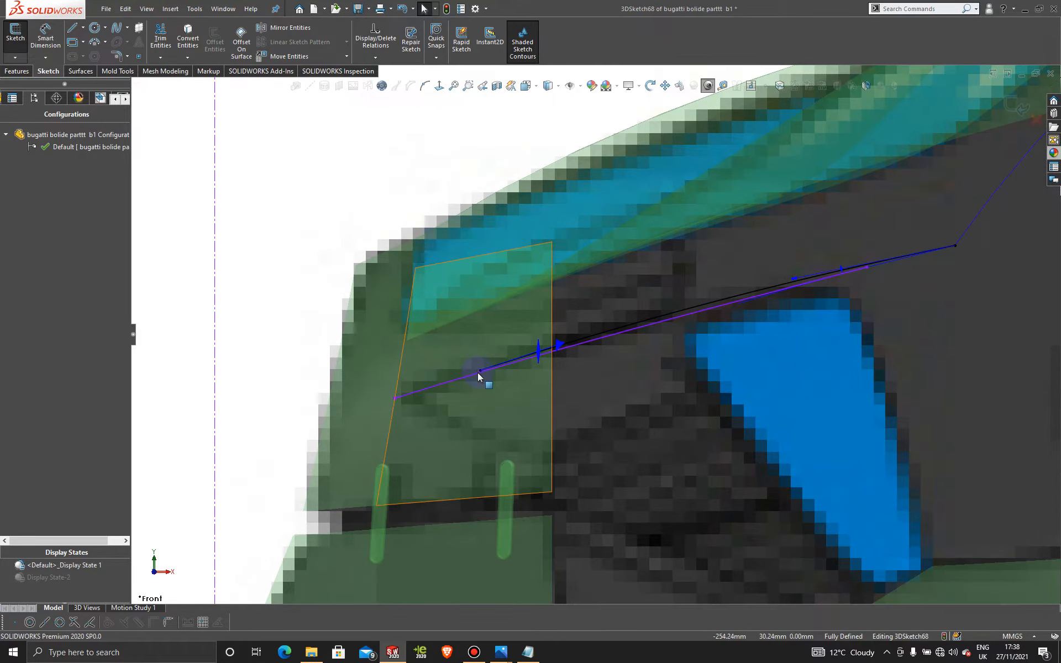
pyautogui.click(464, 373)
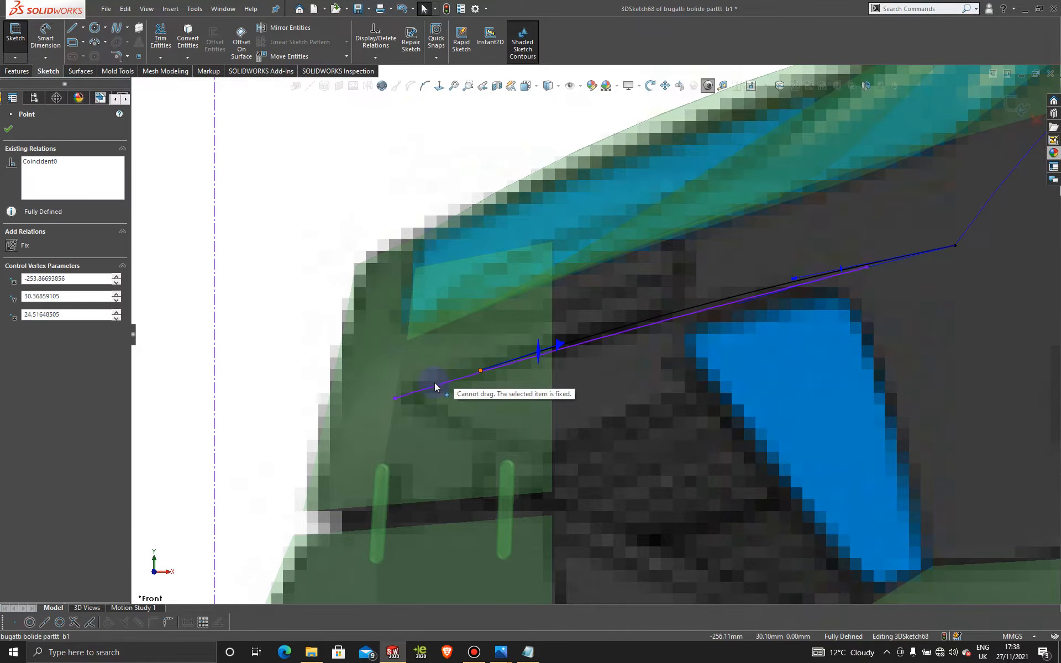
pyautogui.click(112, 178)
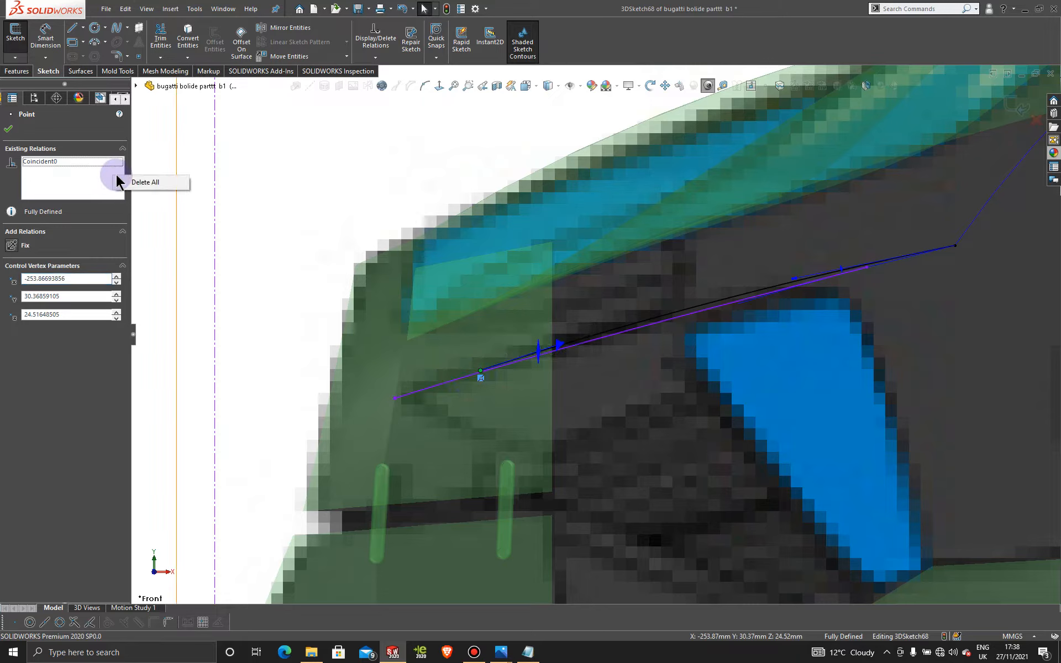
pyautogui.click(136, 182)
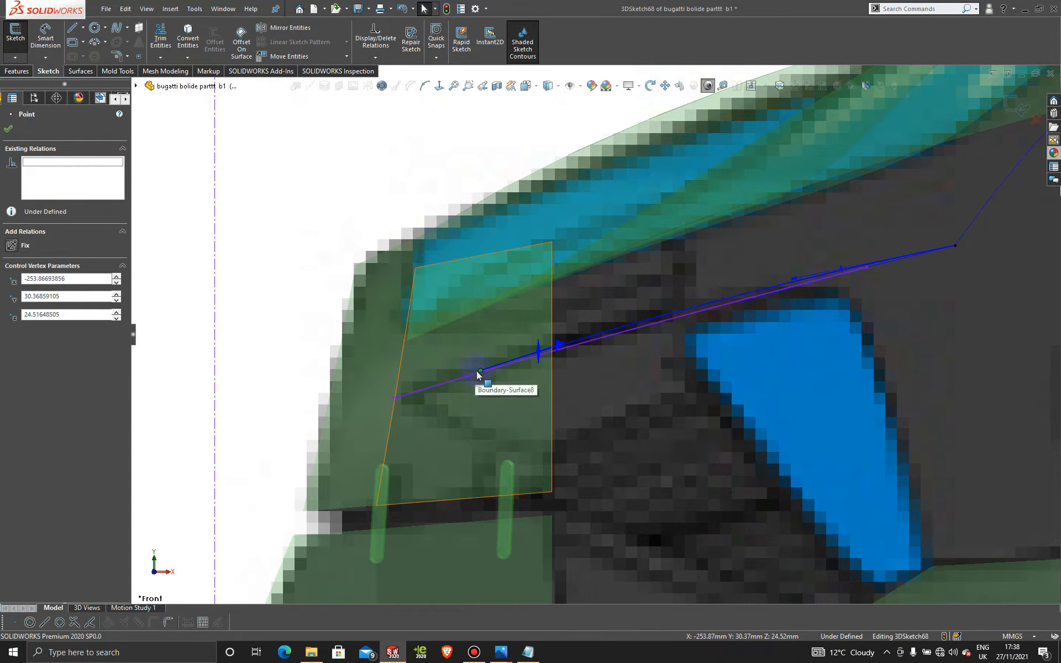
# Move the freed start point forward to about X -256.6 mm, Y 29.8 mm and exit the 3D sketch.
pyautogui.moveTo(478, 375); pyautogui.dragTo(449, 376)
pyautogui.scroll(4, 450, 376)
pyautogui.moveTo(510, 327)
pyautogui.mouseDown(button='middle')
pyautogui.moveTo(529, 335)
pyautogui.moveTo(530, 523)
pyautogui.moveTo(655, 463)
pyautogui.moveTo(635, 398)
pyautogui.moveTo(616, 547)
pyautogui.moveTo(685, 242)
pyautogui.moveTo(680, 218)
pyautogui.moveTo(540, 267)
pyautogui.moveTo(508, 293)
pyautogui.moveTo(516, 273)
pyautogui.moveTo(575, 327)
pyautogui.moveTo(1045, 88)
pyautogui.mouseUp(button='middle')
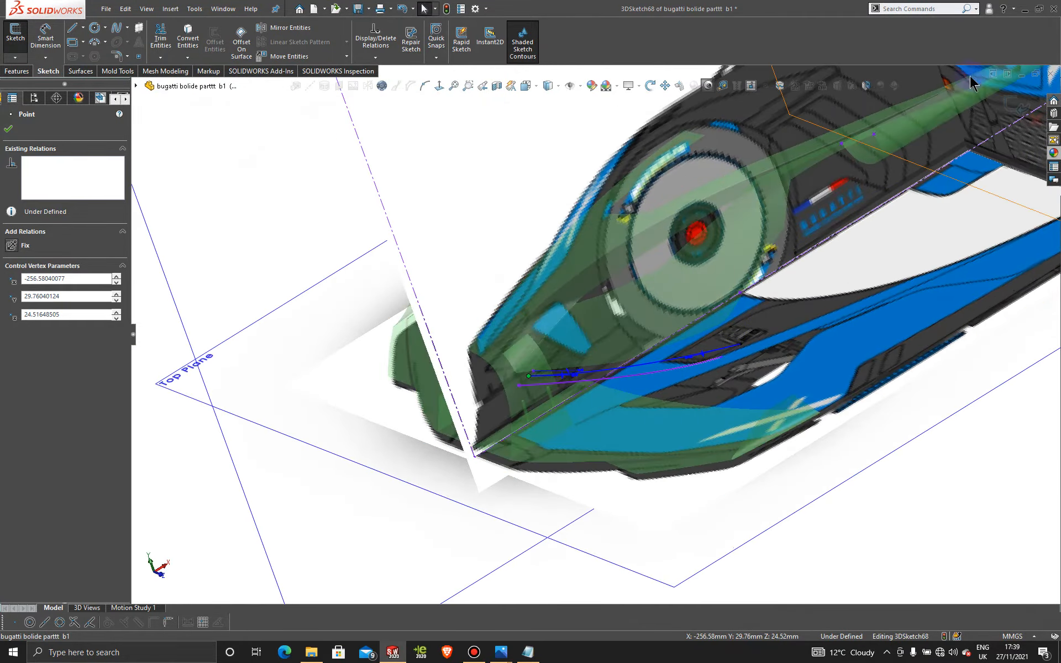
pyautogui.click(1007, 111)
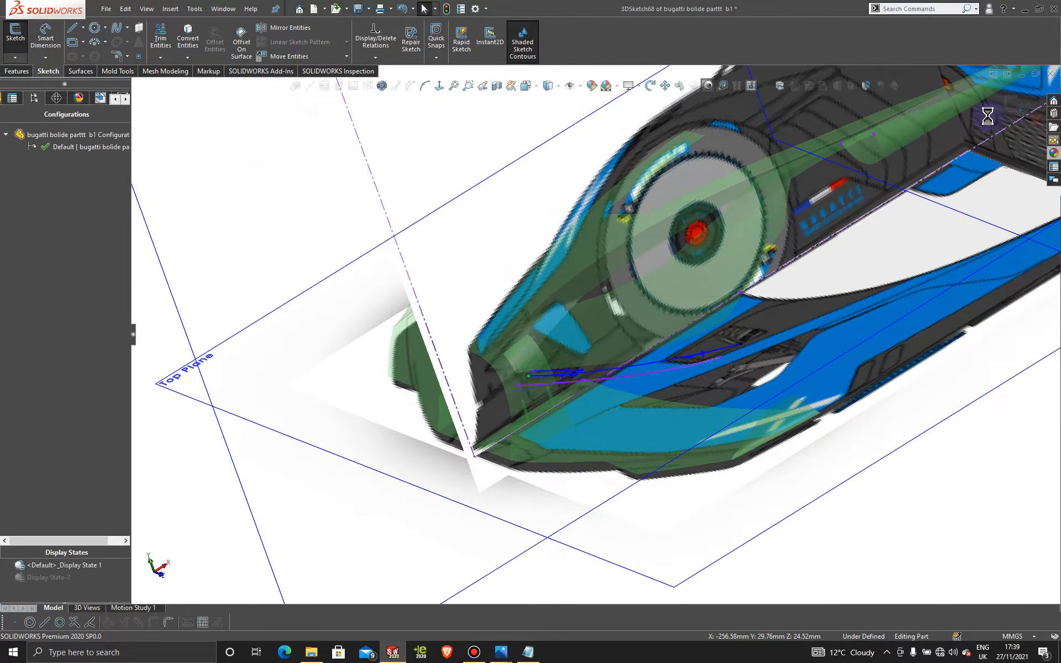
# In a new 3D sketch, activate Display State-2 and draw a short spline joining the nose-side start points of the two splines.
pyautogui.scroll(-5, 547, 370)
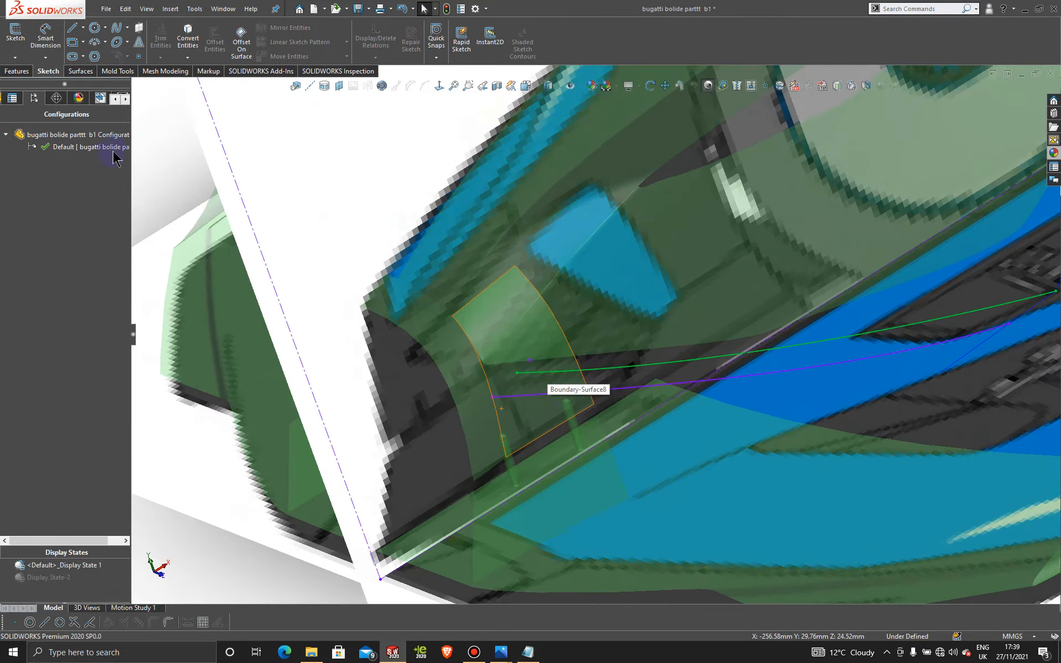
pyautogui.scroll(3, 254, 296)
pyautogui.scroll(-5, 569, 370)
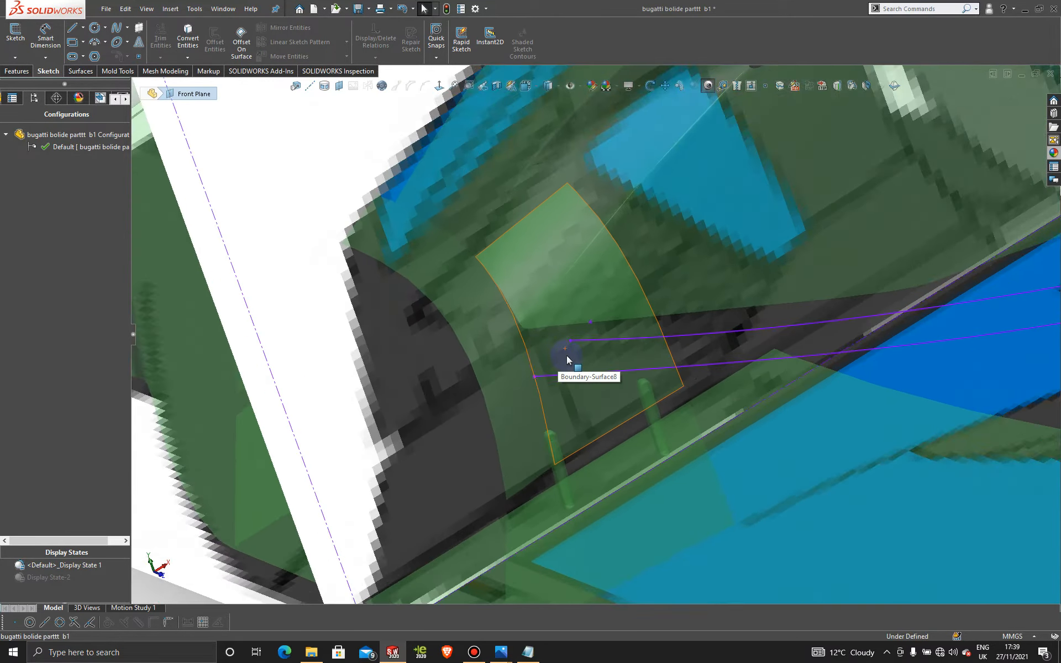
pyautogui.click(19, 58)
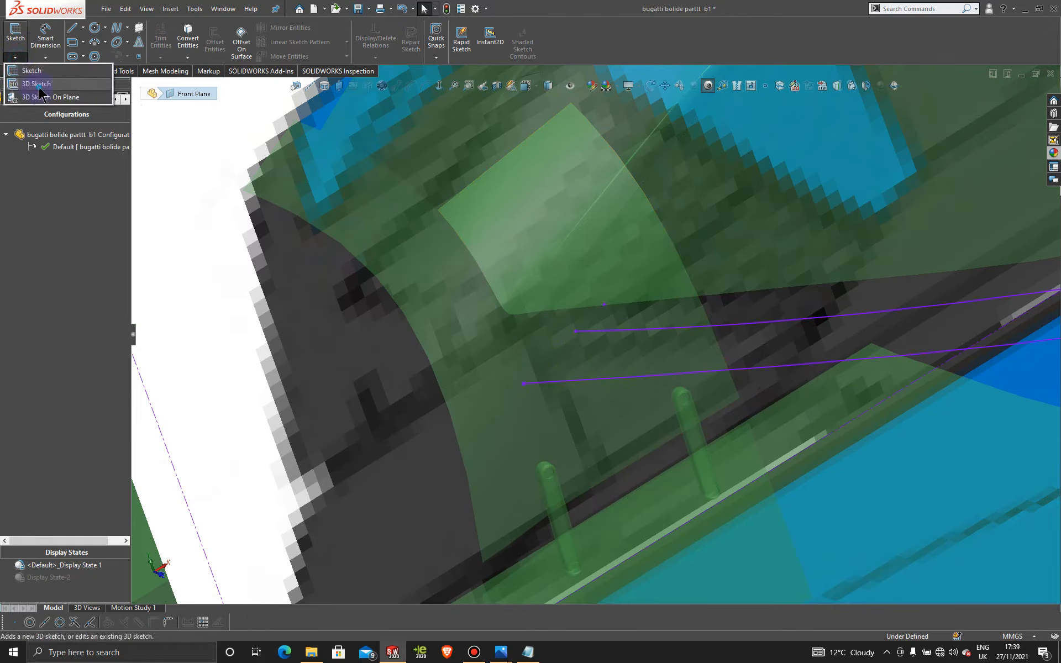
pyautogui.click(28, 84)
pyautogui.click(117, 31)
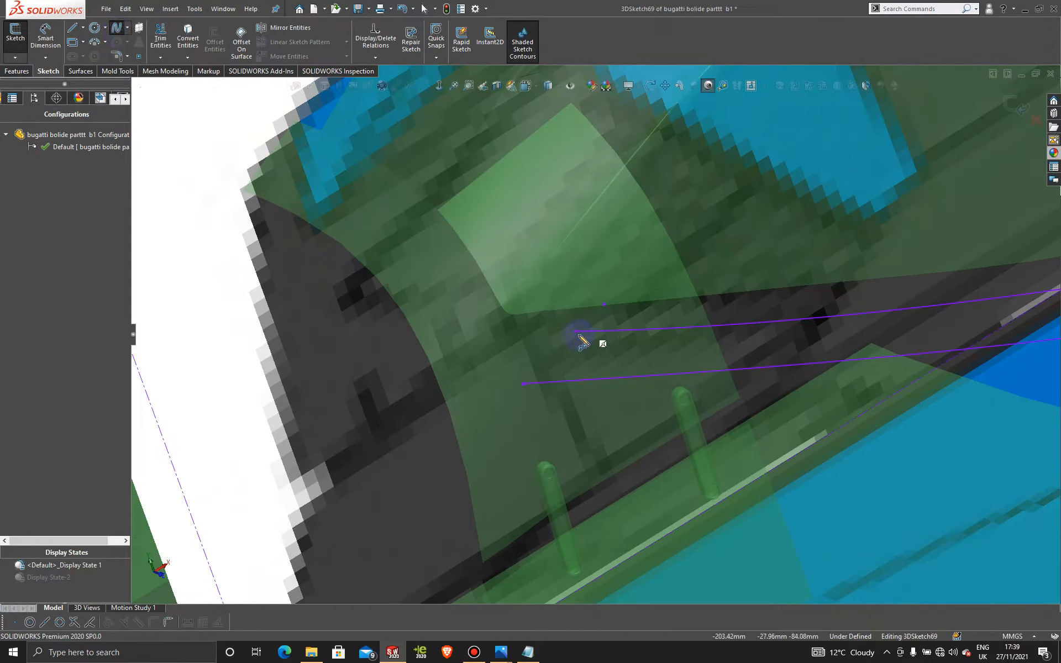
pyautogui.doubleClick(53, 578)
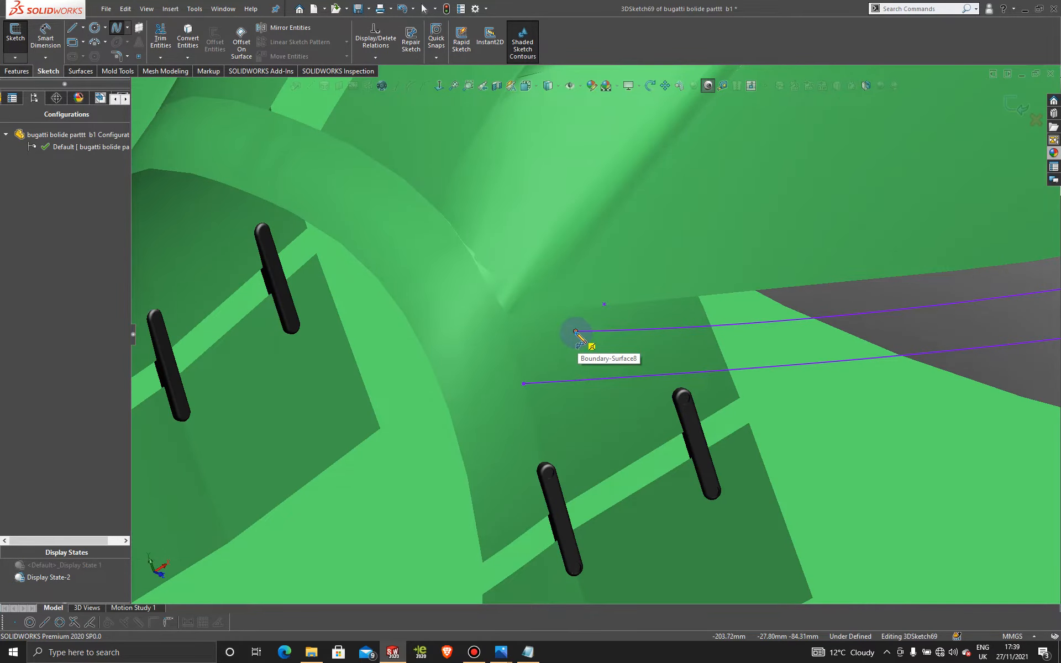
pyautogui.click(576, 332)
pyautogui.click(524, 383)
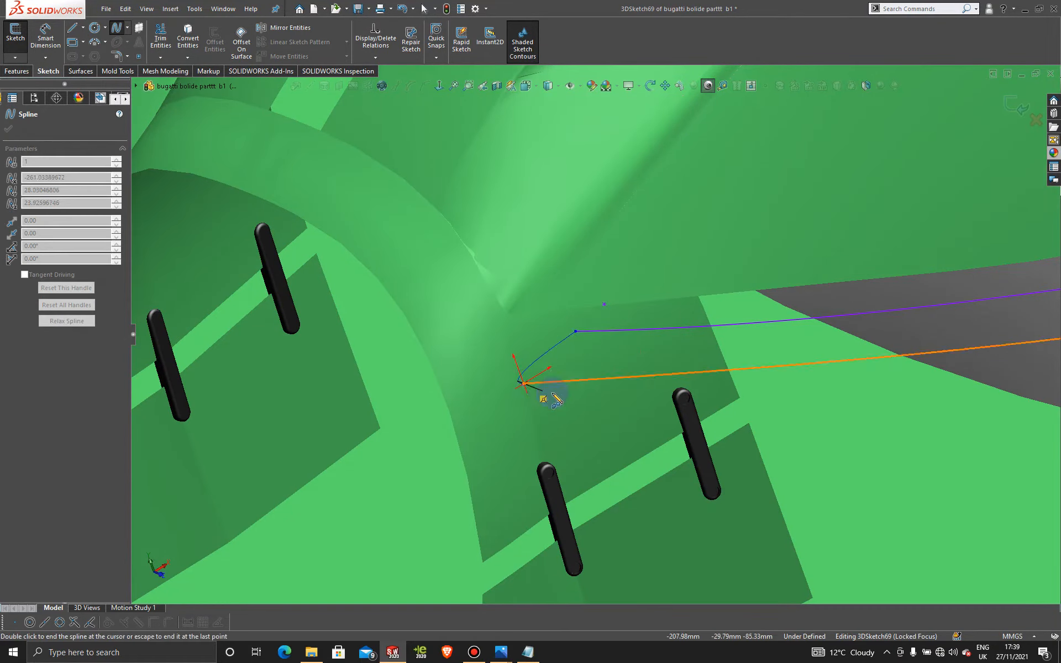
pyautogui.press('Escape')
# Viewed square to the Front Plane, bow the short nose-side spline slightly upward with its tangency handle and exit the 3D sketch.
pyautogui.scroll(12, 560, 387)
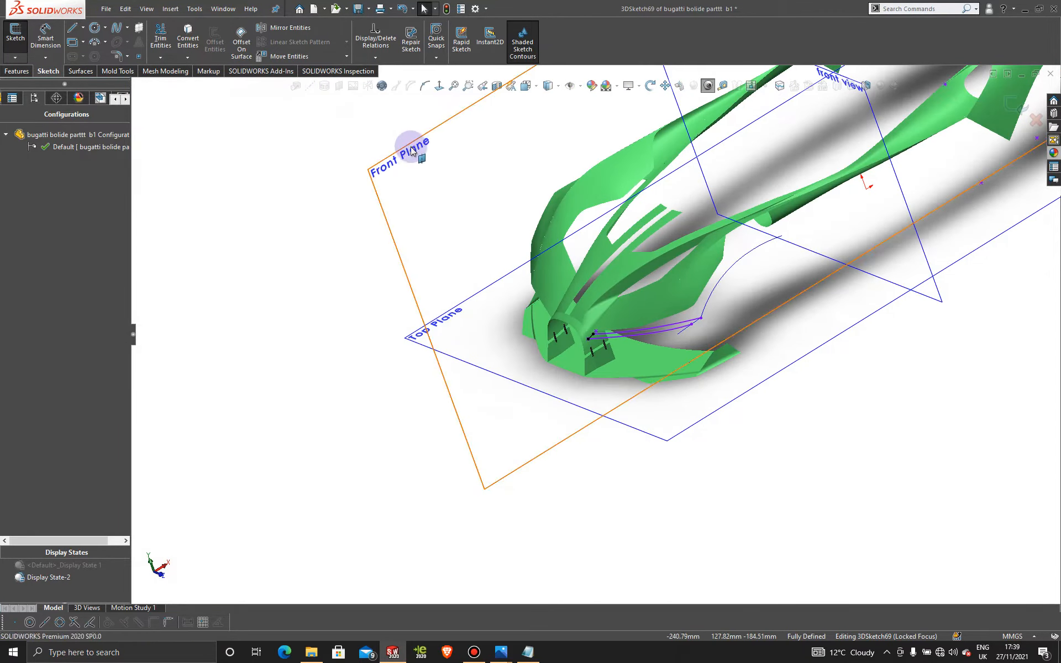
pyautogui.click(410, 145)
pyautogui.click(441, 87)
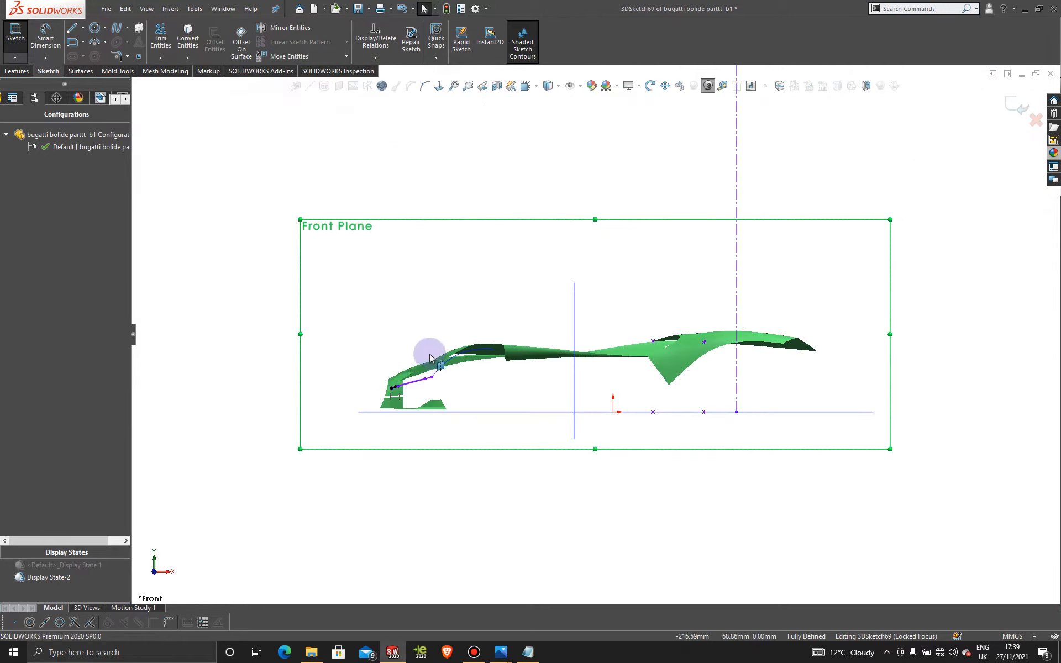
pyautogui.scroll(-6, 423, 354)
pyautogui.scroll(-8, 497, 377)
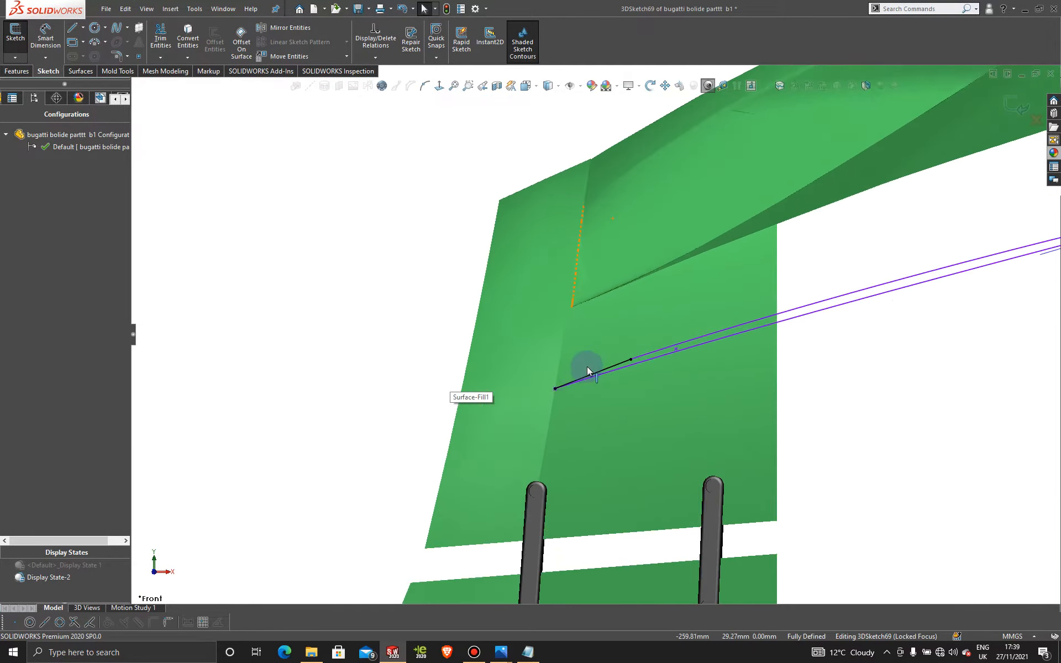
pyautogui.click(622, 363)
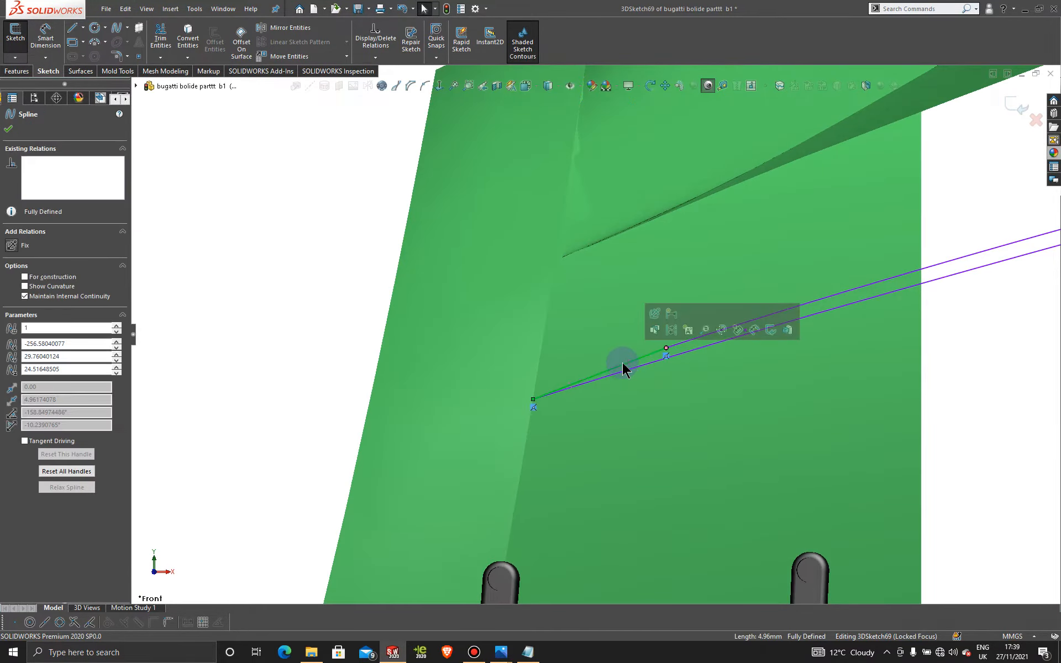
pyautogui.moveTo(614, 369); pyautogui.dragTo(612, 362)
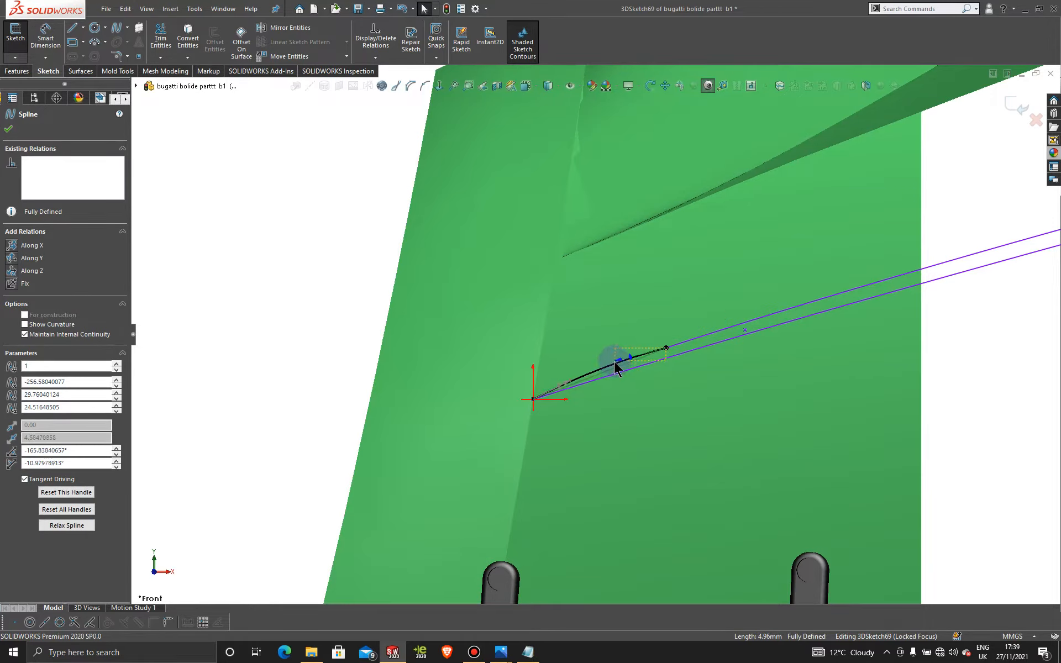
pyautogui.moveTo(613, 362); pyautogui.dragTo(613, 363)
pyautogui.click(9, 129)
pyautogui.click(1016, 110)
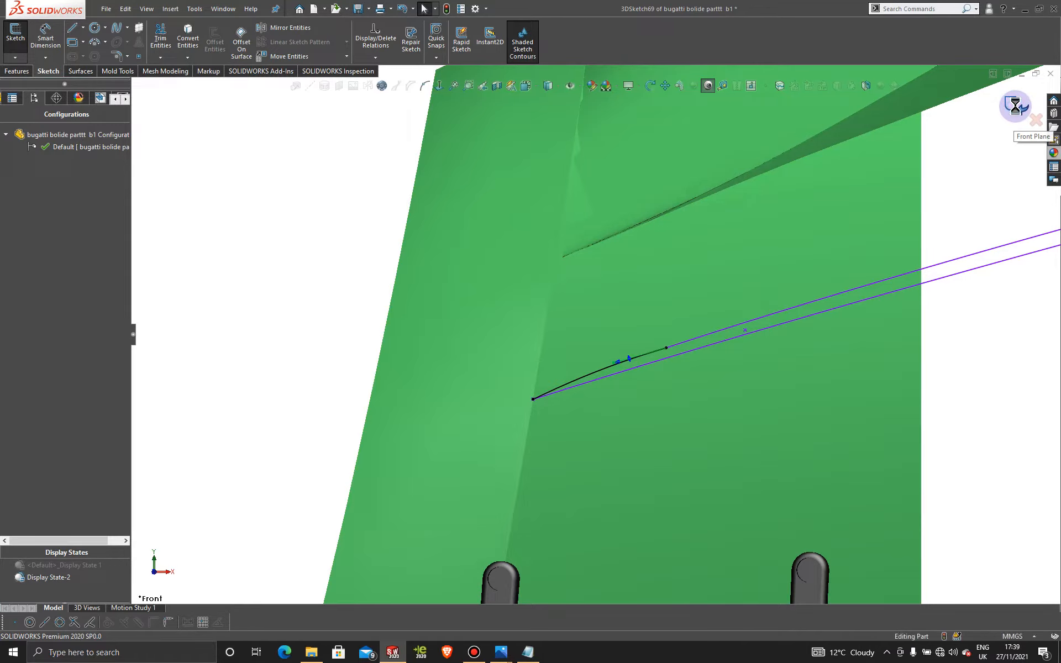
pyautogui.scroll(5, 741, 298)
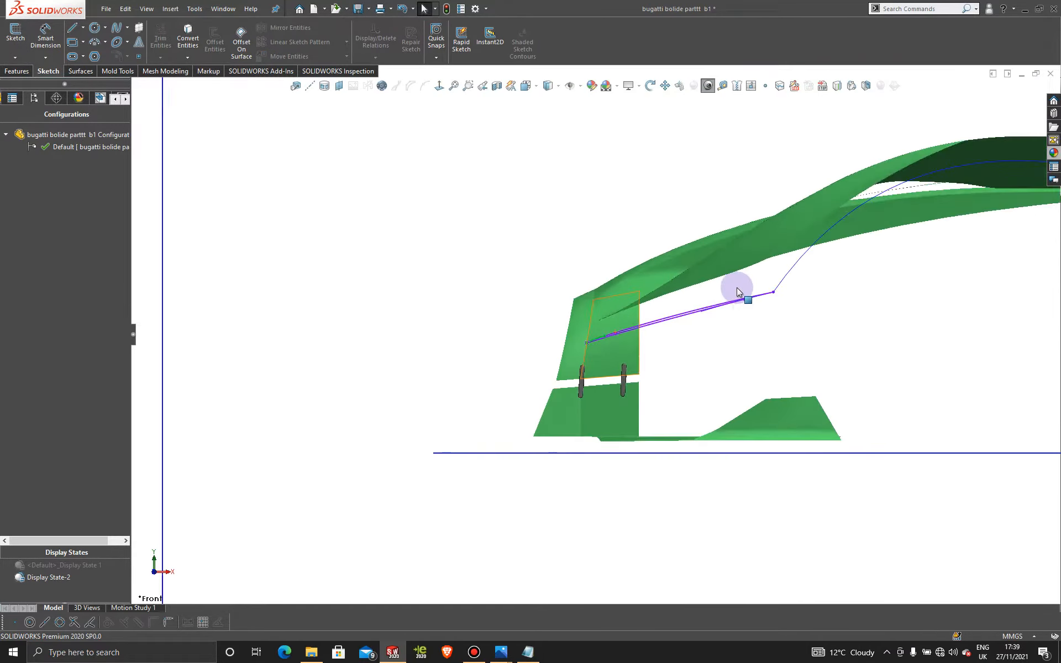
pyautogui.moveTo(675, 308)
pyautogui.mouseDown(button='middle')
pyautogui.moveTo(687, 308)
pyautogui.moveTo(699, 354)
pyautogui.moveTo(765, 393)
pyautogui.moveTo(718, 407)
pyautogui.moveTo(715, 330)
pyautogui.moveTo(751, 392)
pyautogui.moveTo(767, 348)
pyautogui.moveTo(739, 353)
pyautogui.mouseUp(button='middle')
pyautogui.scroll(-4, 623, 320)
pyautogui.moveTo(622, 339); pyautogui.dragTo(615, 348, button='middle')
pyautogui.scroll(-2, 564, 396)
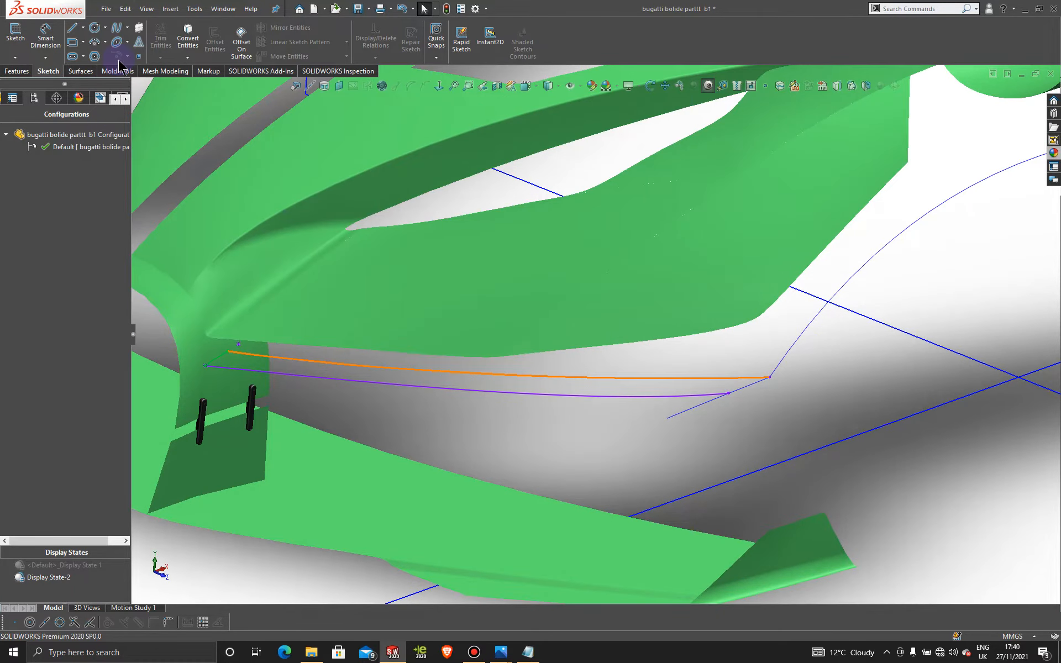
pyautogui.click(81, 71)
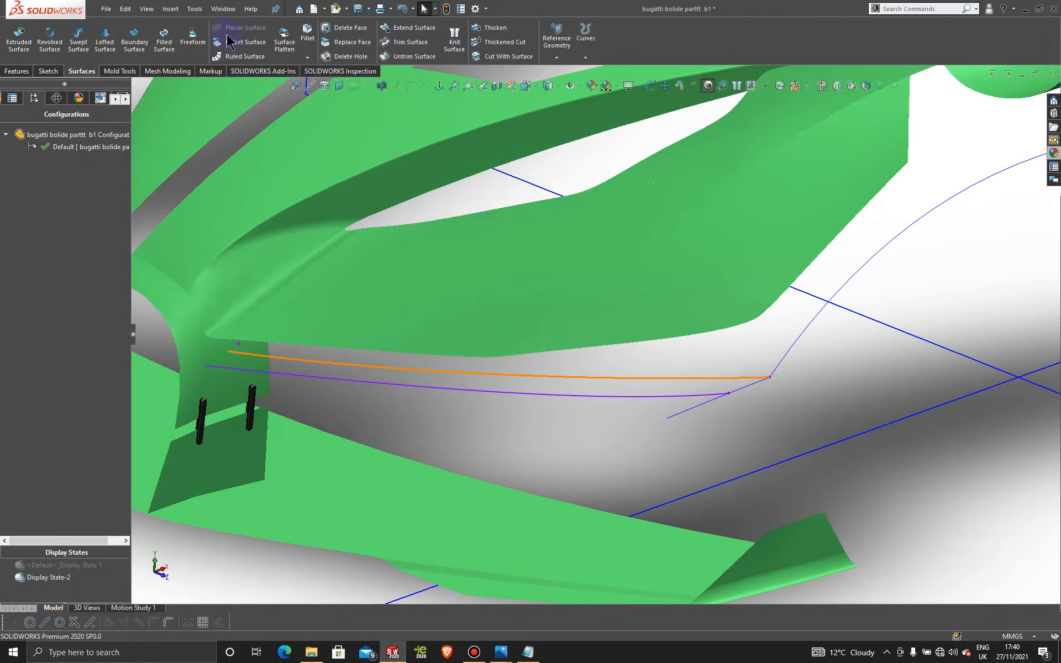
pyautogui.click(164, 42)
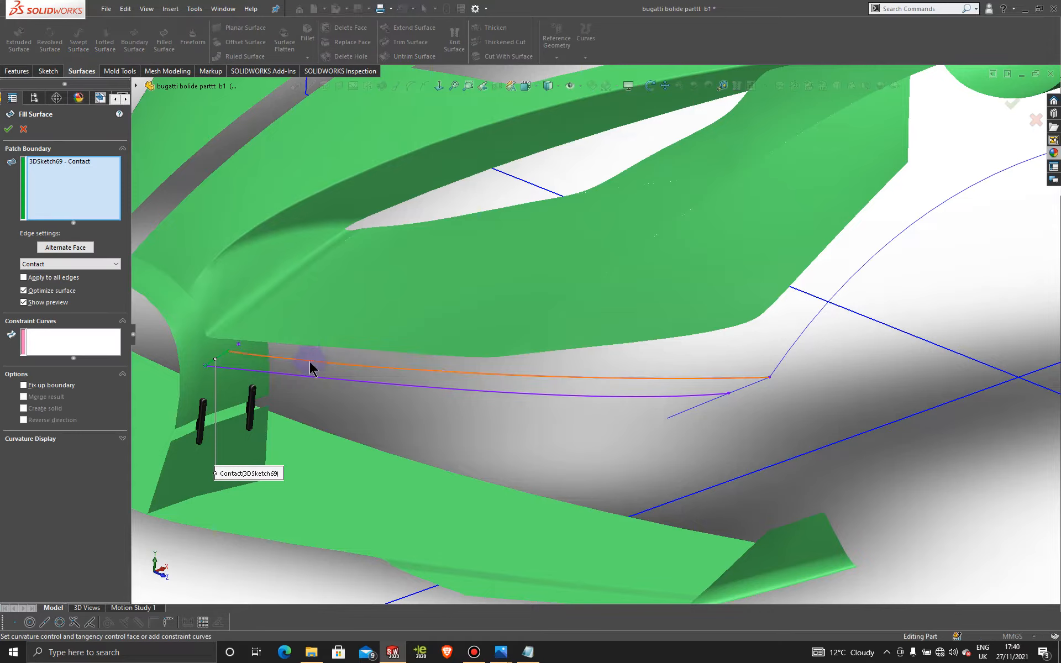
pyautogui.click(304, 380)
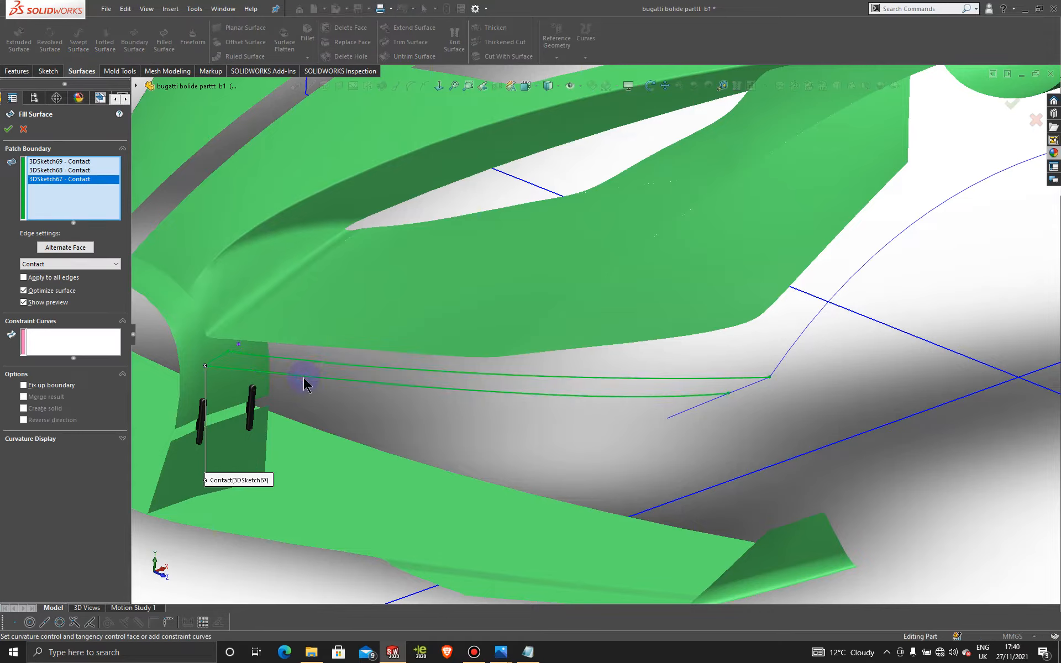
pyautogui.click(751, 389)
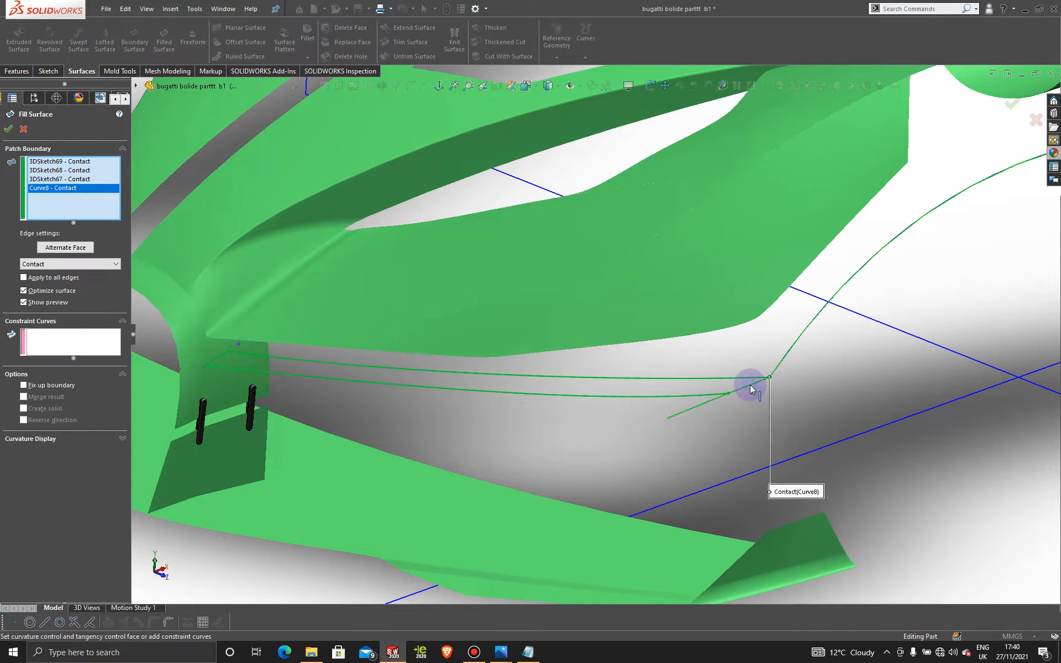
pyautogui.click(23, 131)
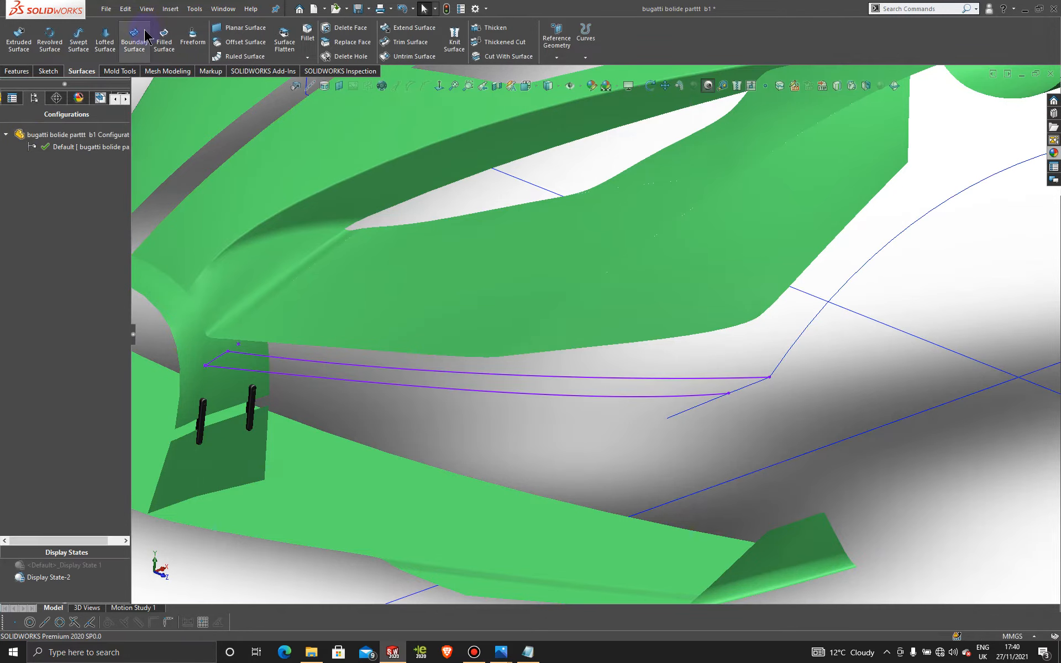
# Start a Boundary Surface with the two long splines as Direction 1 curves and the short nose-side spline as a Direction 2 curve.
pyautogui.click(146, 34)
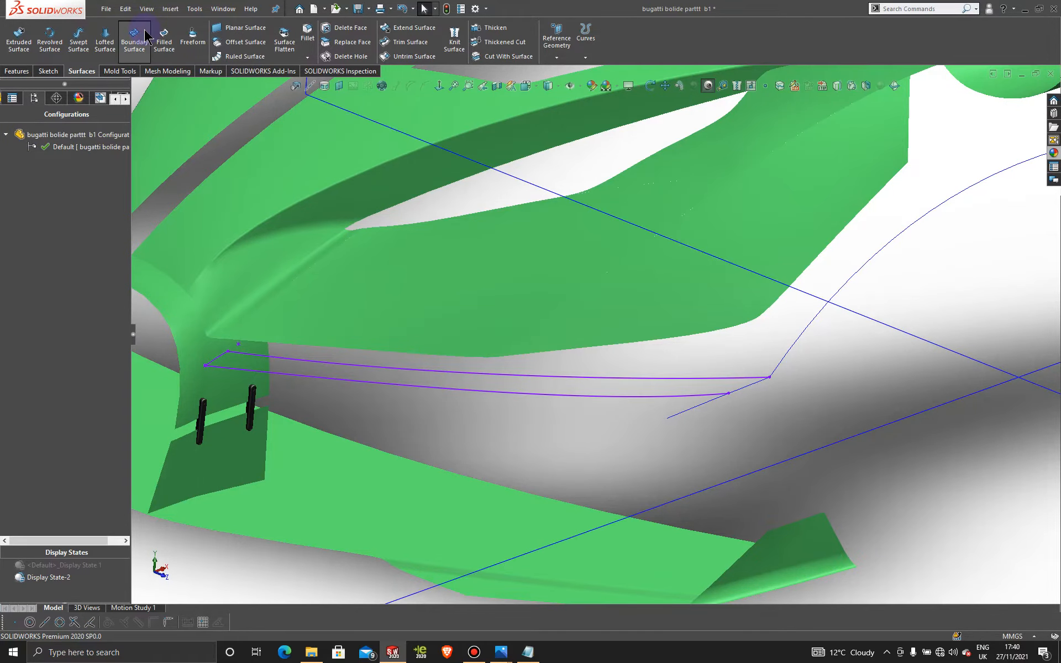
pyautogui.click(741, 379)
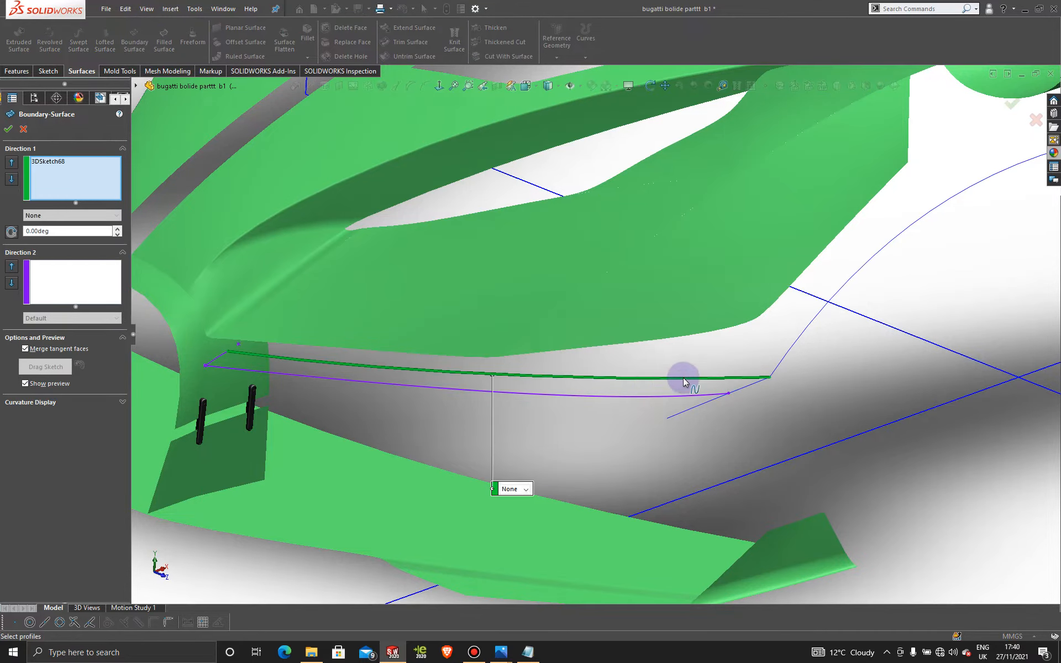
pyautogui.click(633, 397)
pyautogui.click(59, 269)
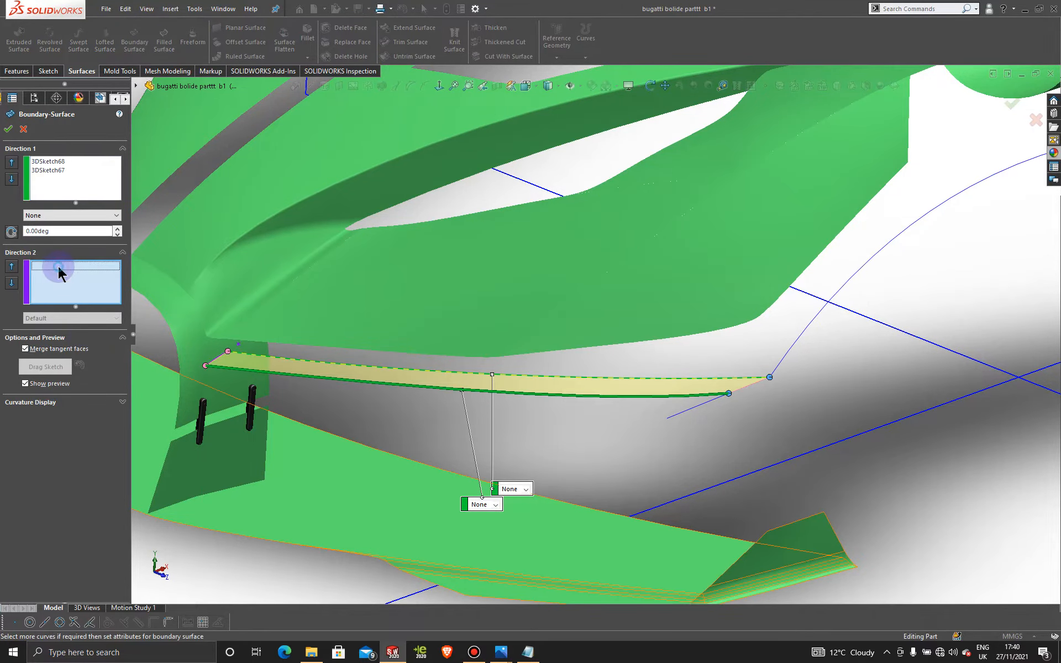
pyautogui.scroll(-5, 226, 347)
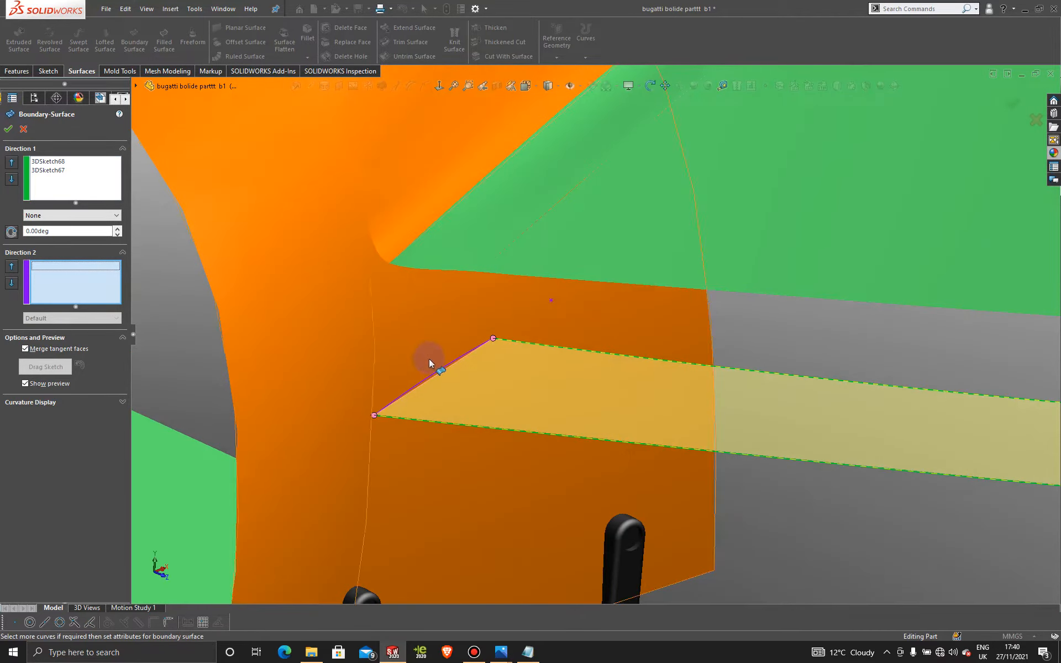
pyautogui.click(437, 370)
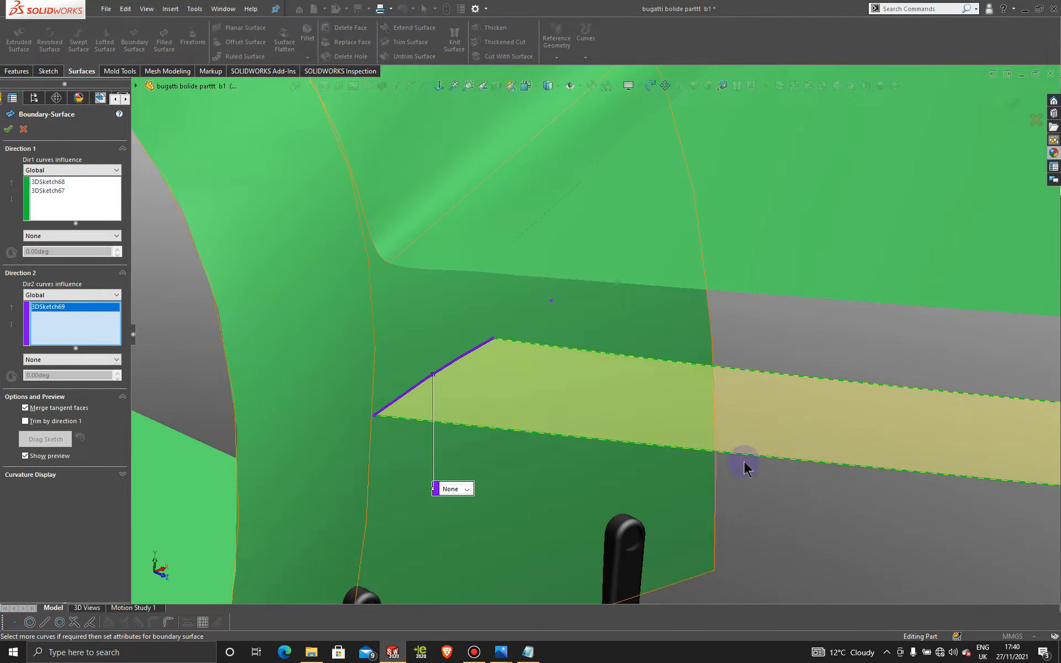
# Add the projected front wheel curve as the second Direction 2 curve and create the boundary surface.
pyautogui.scroll(2, 732, 439)
pyautogui.scroll(5, 733, 439)
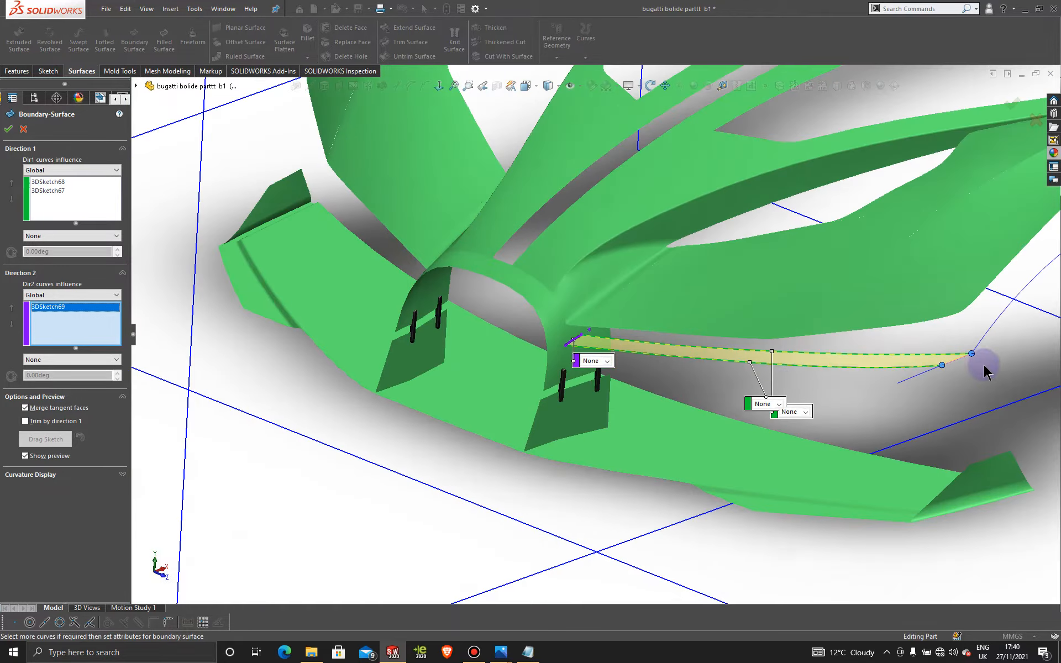
pyautogui.scroll(-5, 856, 345)
pyautogui.scroll(-6, 857, 345)
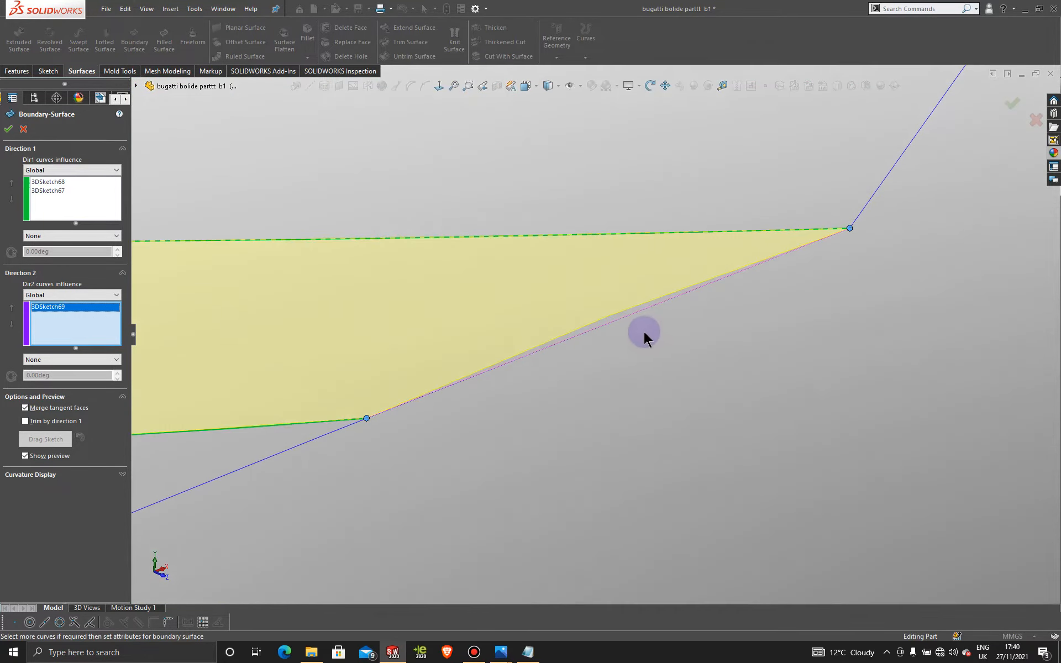
pyautogui.click(614, 320)
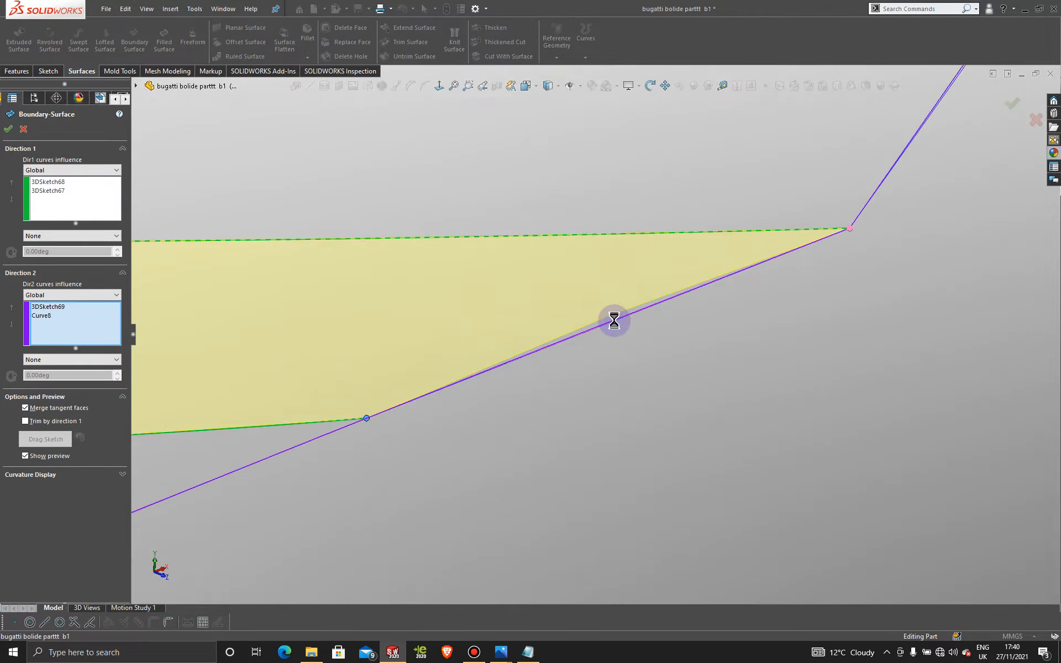
pyautogui.scroll(4, 624, 331)
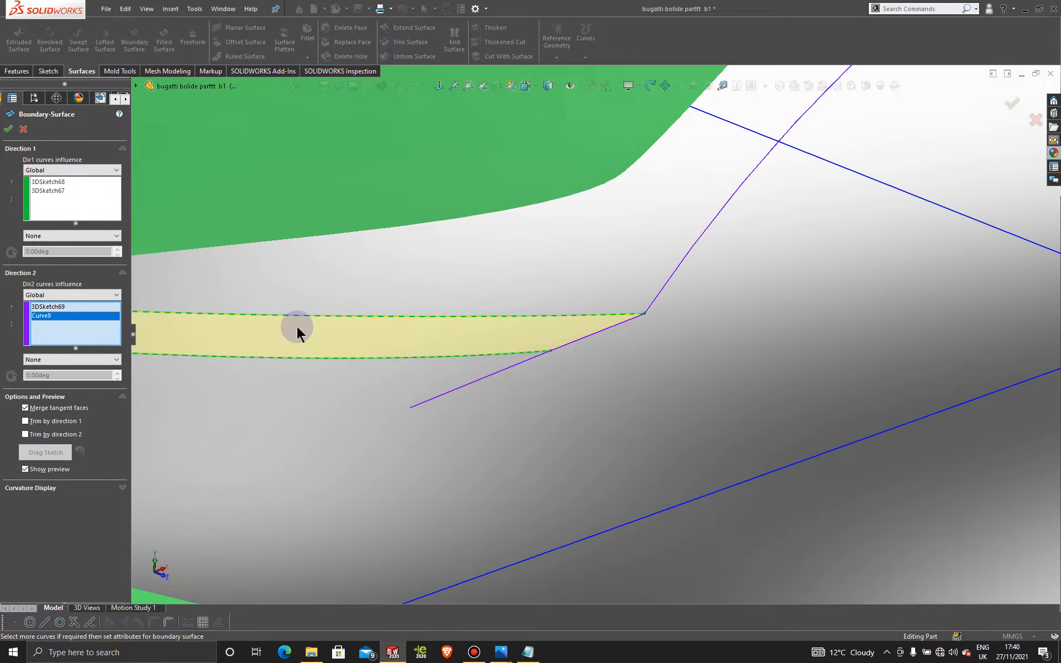
pyautogui.scroll(2, 472, 346)
pyautogui.scroll(4, 240, 325)
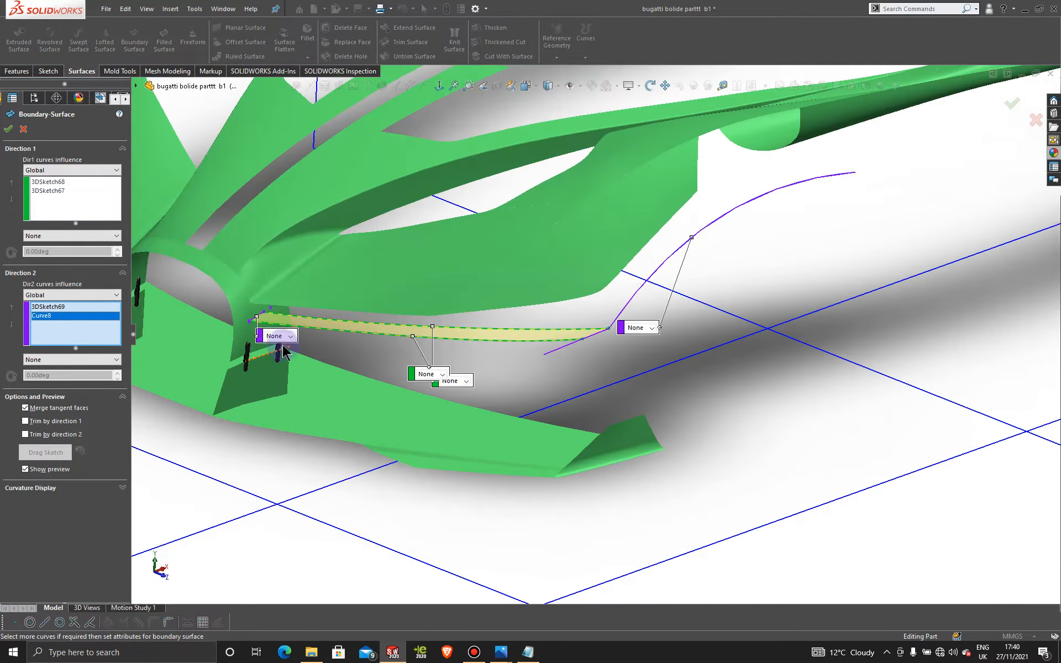
pyautogui.scroll(-3, 283, 326)
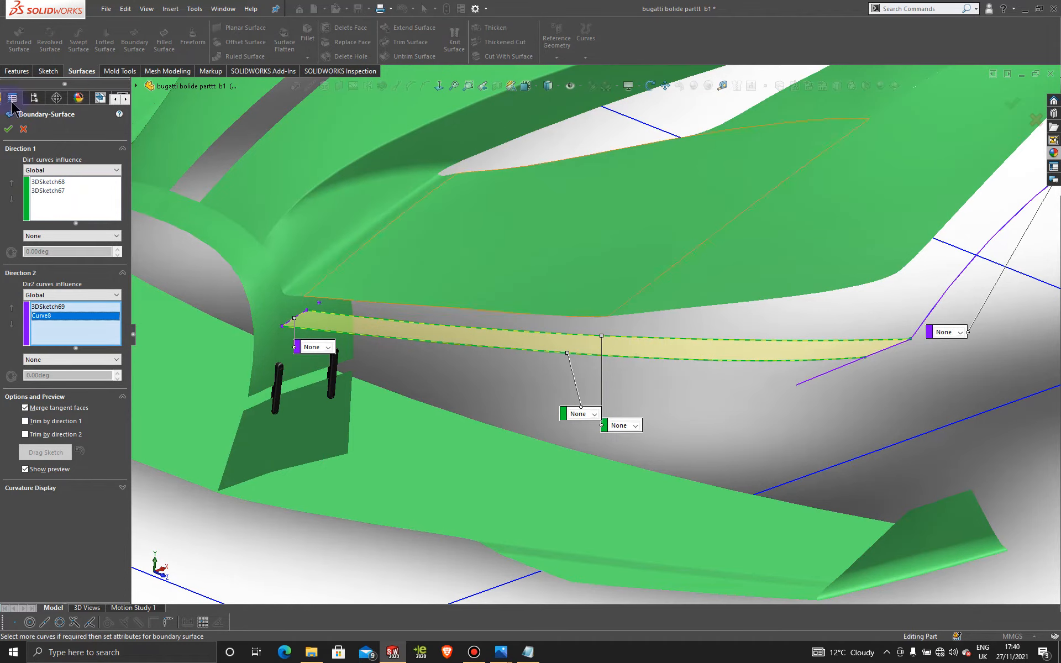
pyautogui.click(9, 127)
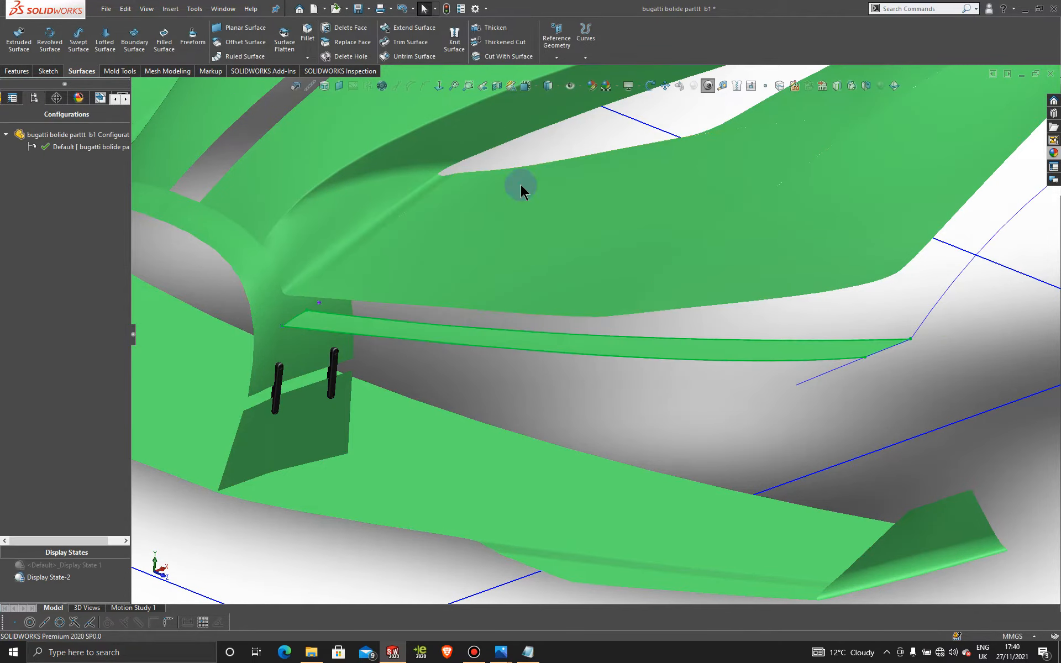
# Examine the new boundary surface strip between the nose and the front wheel curve from several angles.
pyautogui.click(694, 371)
pyautogui.scroll(2, 704, 384)
pyautogui.scroll(3, 704, 383)
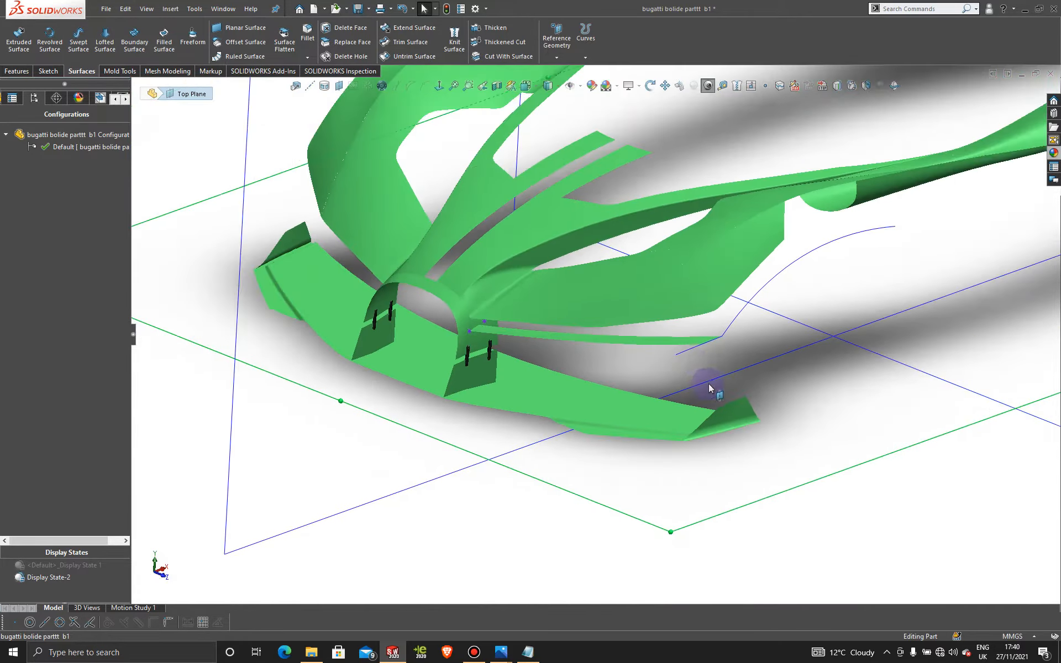
pyautogui.moveTo(694, 364)
pyautogui.mouseDown(button='middle')
pyautogui.moveTo(635, 360)
pyautogui.moveTo(668, 307)
pyautogui.moveTo(703, 331)
pyautogui.moveTo(732, 332)
pyautogui.moveTo(739, 303)
pyautogui.moveTo(687, 363)
pyautogui.mouseUp(button='middle')
pyautogui.scroll(-3, 655, 346)
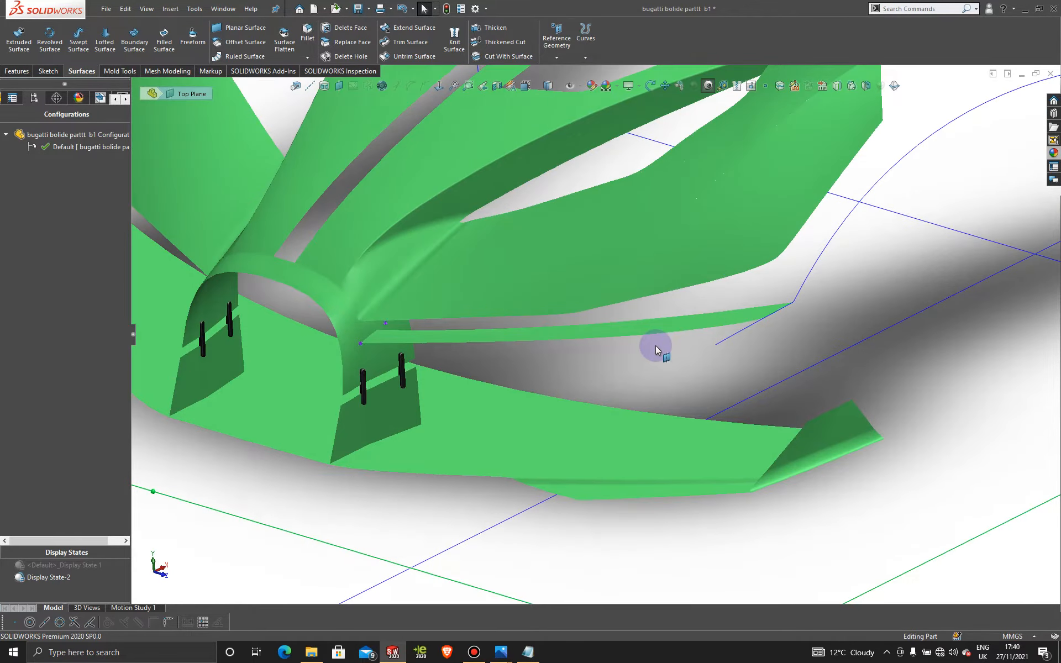
pyautogui.scroll(1, 658, 346)
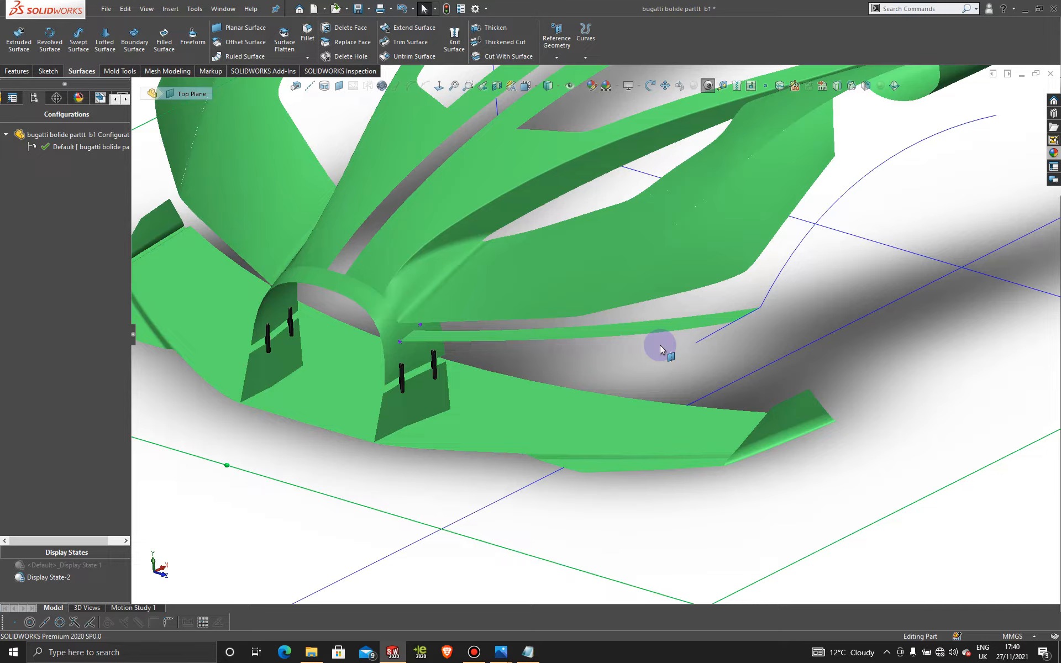
pyautogui.moveTo(749, 336)
pyautogui.mouseDown(button='middle')
pyautogui.moveTo(713, 334)
pyautogui.moveTo(750, 341)
pyautogui.mouseUp(button='middle')
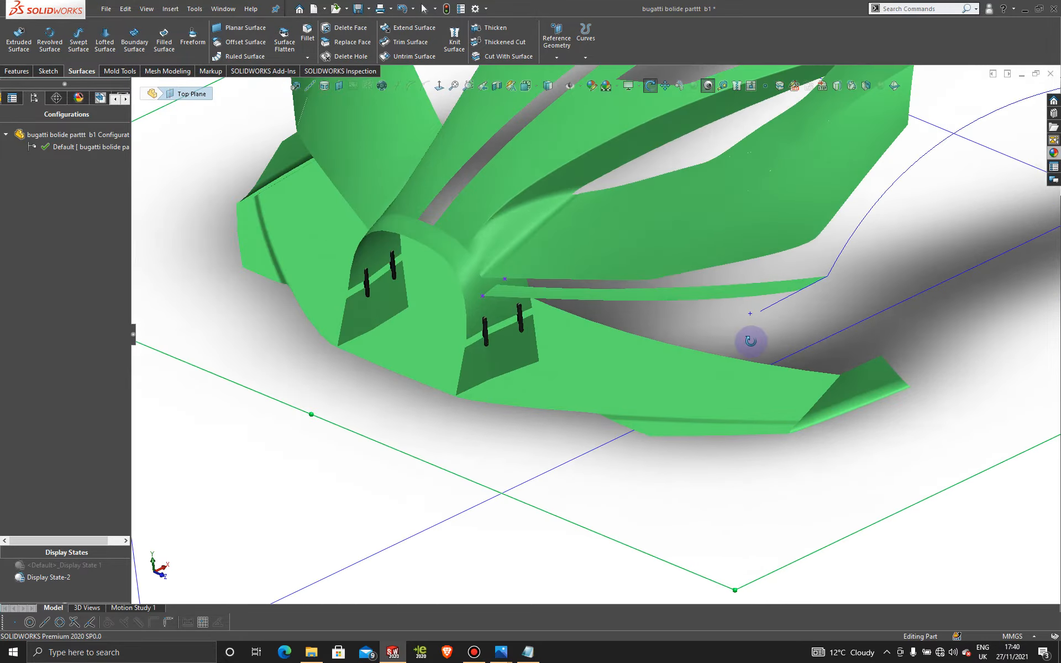
pyautogui.scroll(2, 808, 315)
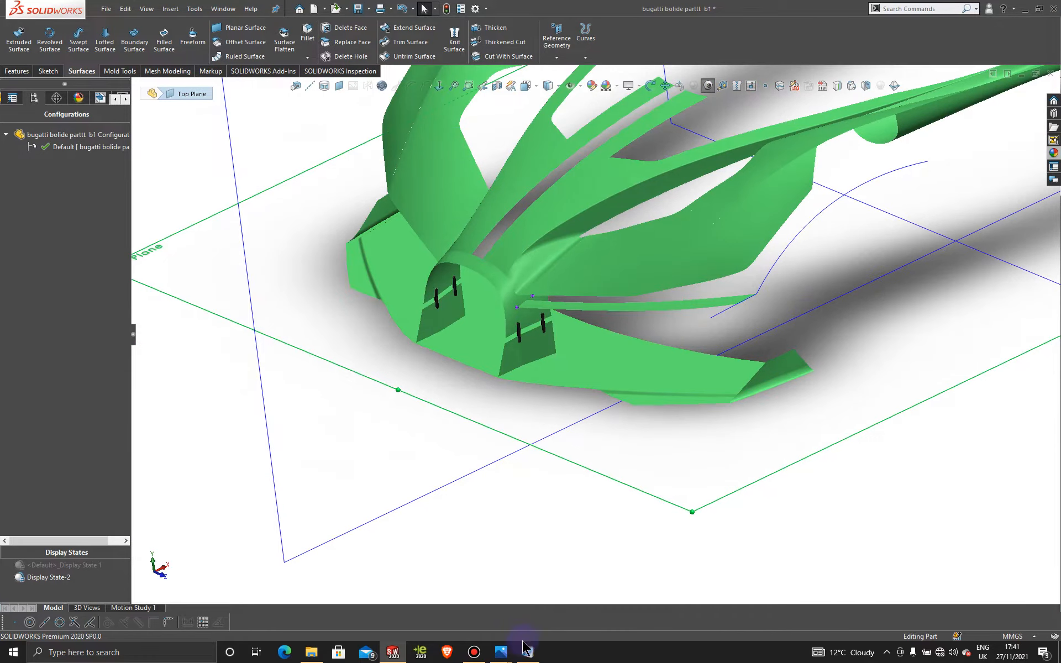
pyautogui.moveTo(504, 655)
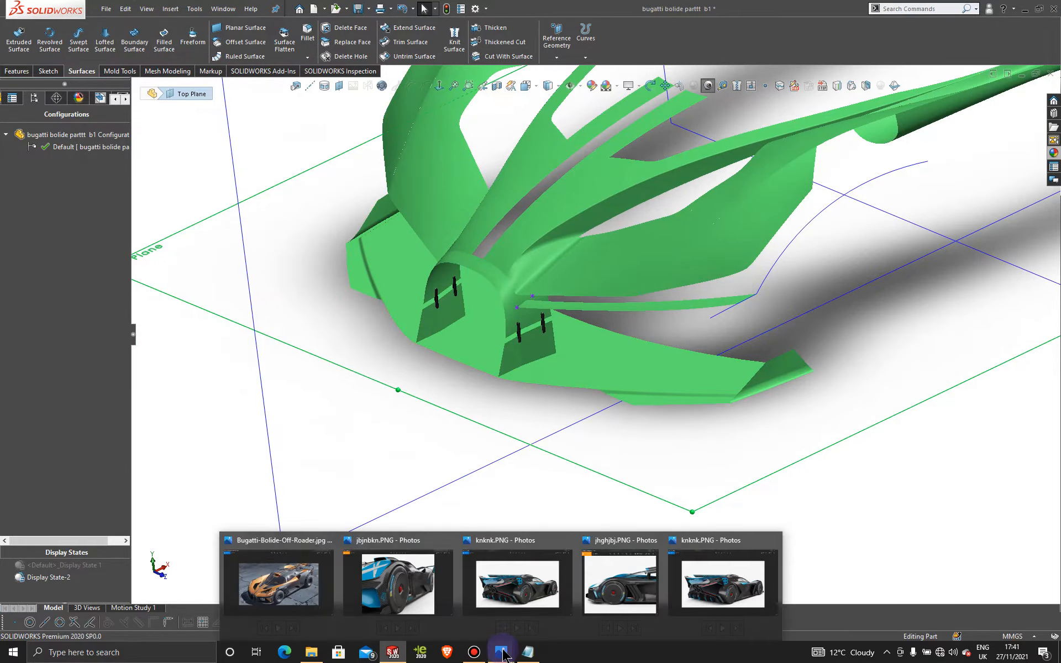
pyautogui.moveTo(628, 430); pyautogui.dragTo(663, 376, button='middle')
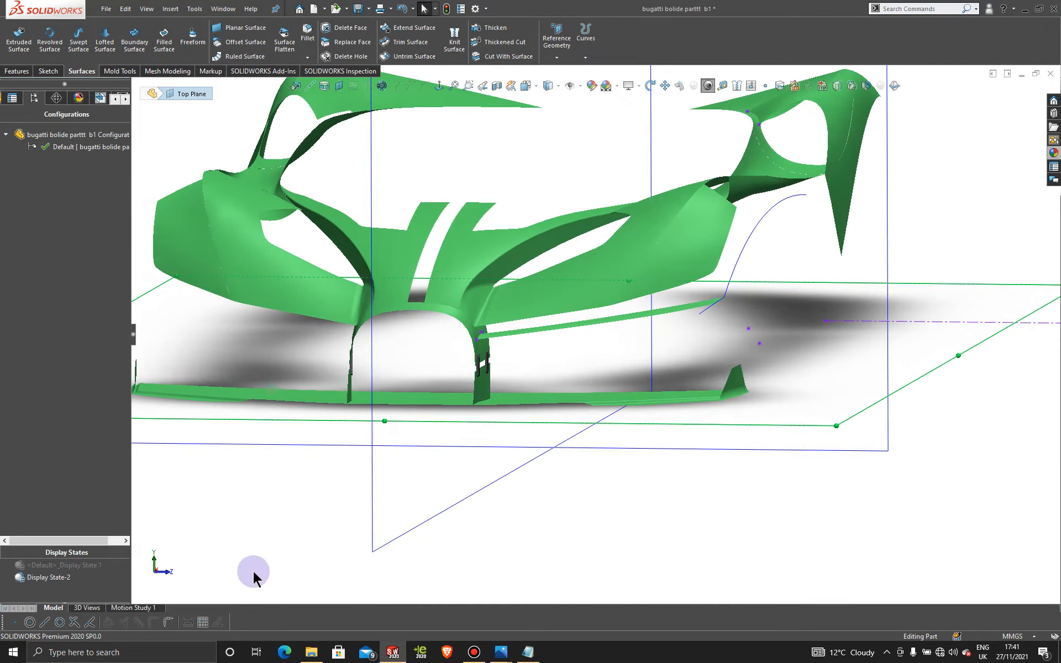
# Activate Display State 1 to bring back the reference images and view the model square to the "front view" plane.
pyautogui.click(97, 570)
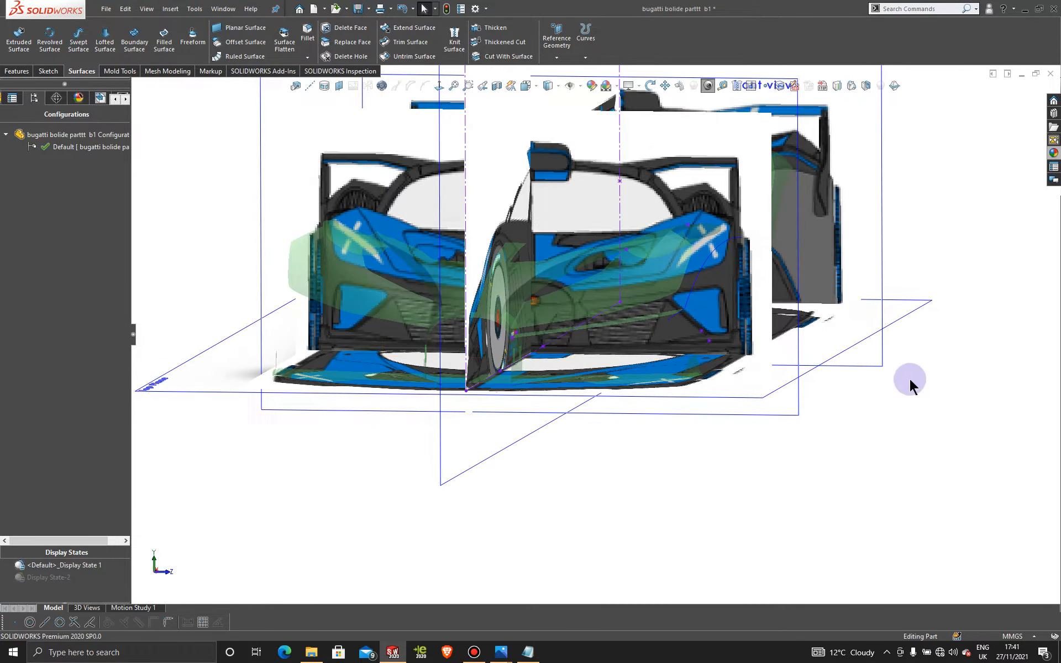
pyautogui.hotkey('shift', 'z')
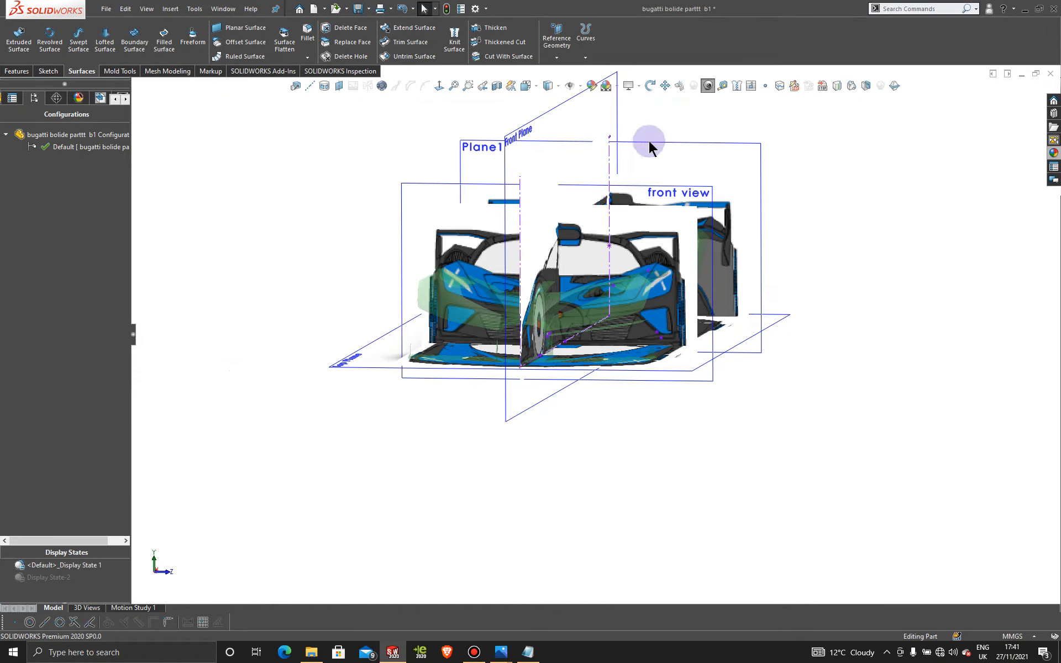
pyautogui.click(429, 186)
pyautogui.click(438, 90)
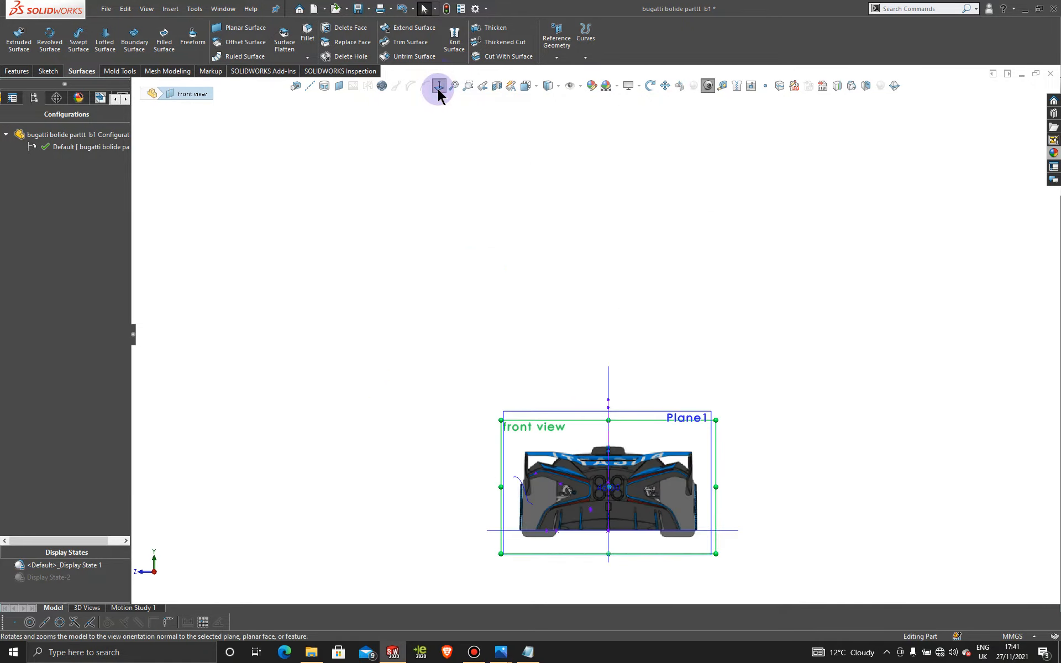
# Flip the view to see the car's front square to the "front view" plane and start a new 3D sketch.
pyautogui.click(439, 90)
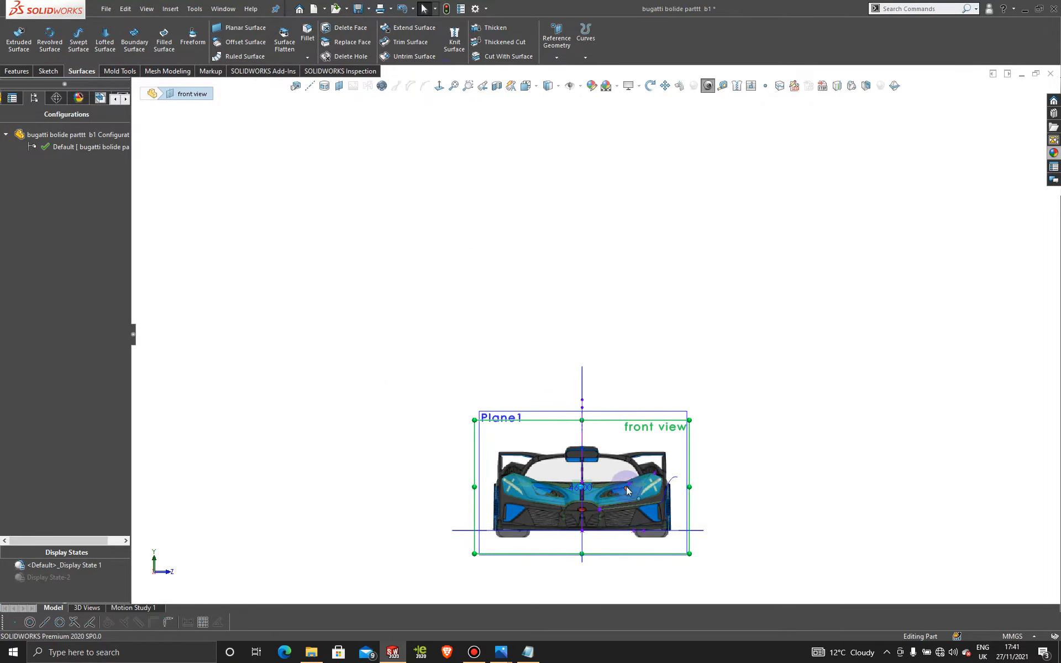
pyautogui.scroll(-10, 625, 486)
pyautogui.scroll(-2, 672, 473)
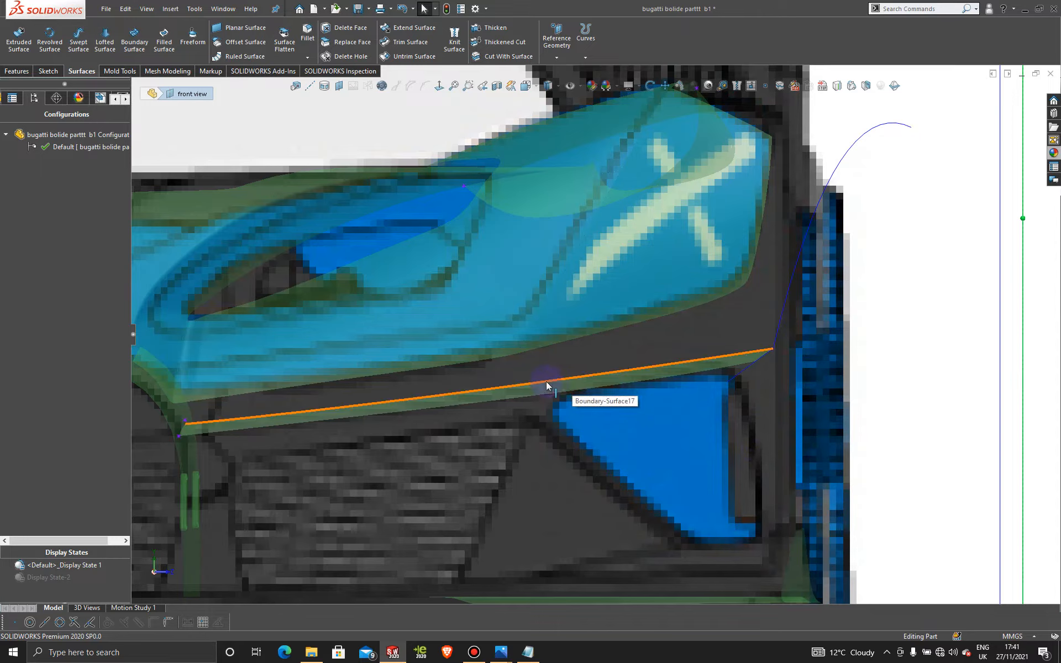
pyautogui.click(40, 70)
pyautogui.click(15, 57)
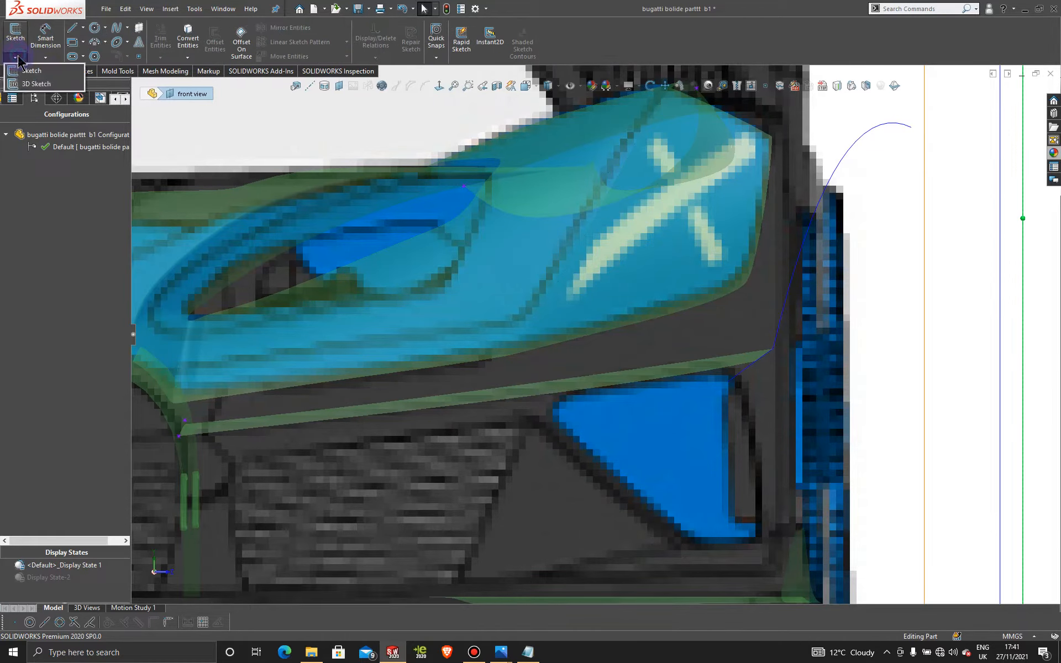
pyautogui.click(34, 84)
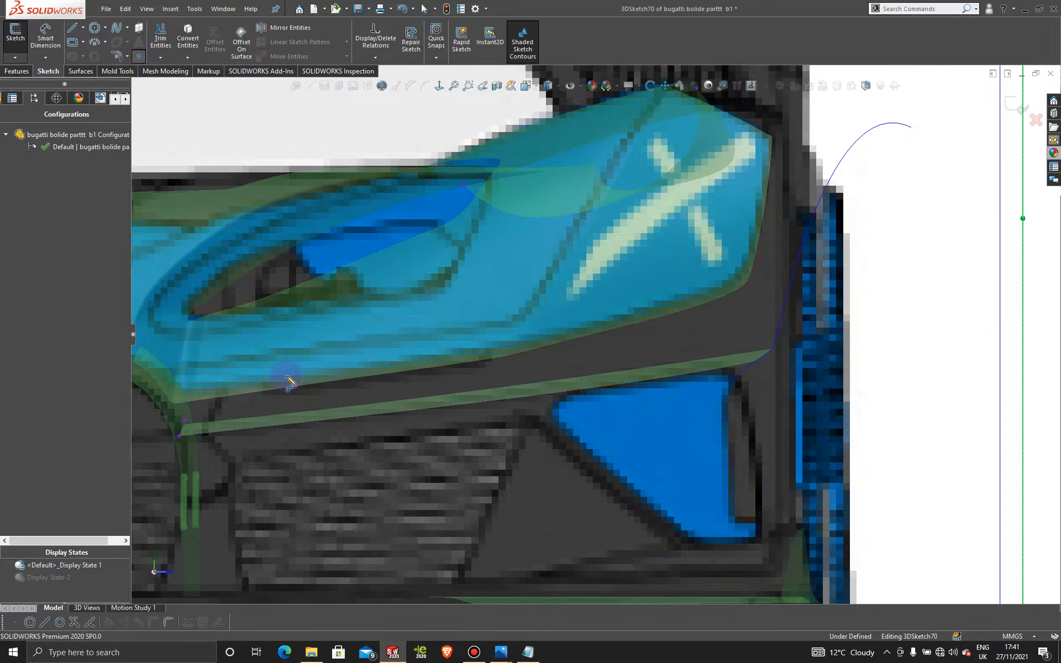
pyautogui.click(474, 652)
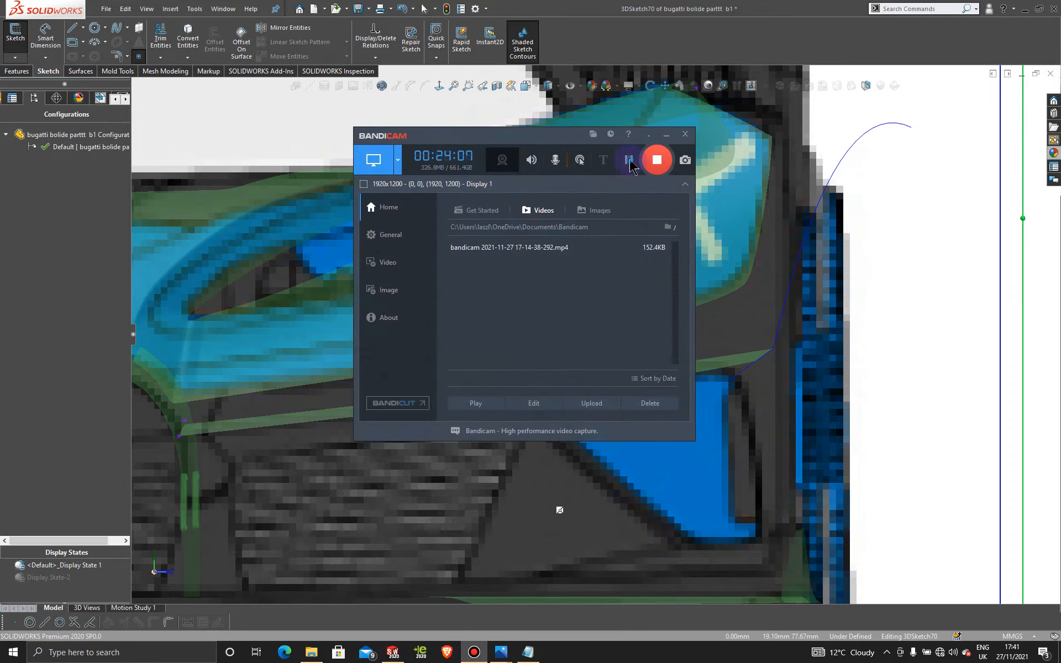
pyautogui.click(666, 136)
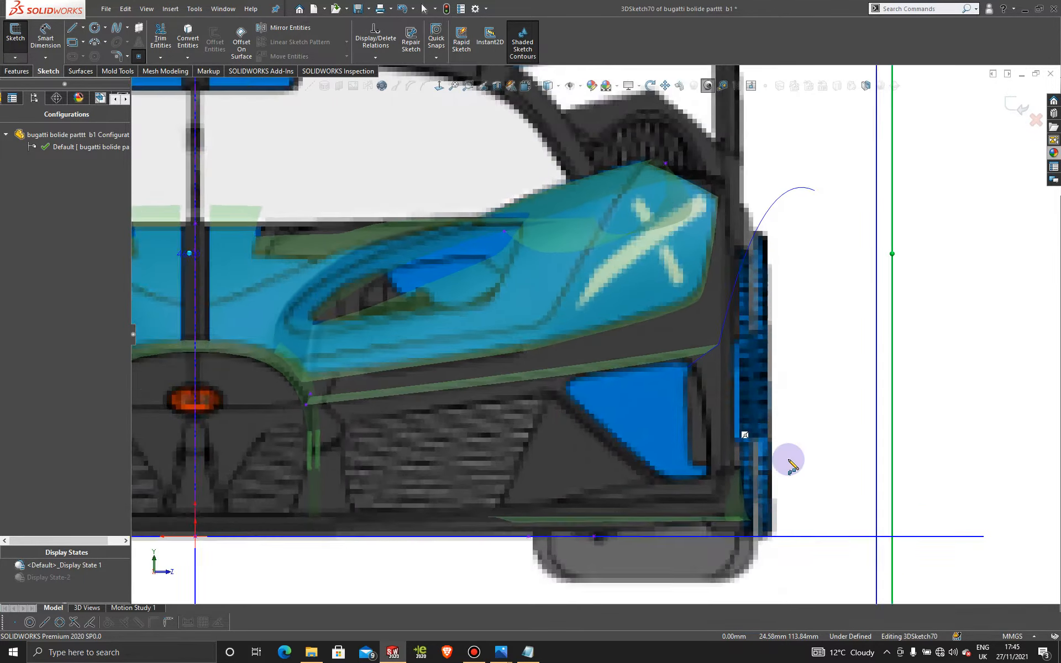
pyautogui.scroll(4, 789, 457)
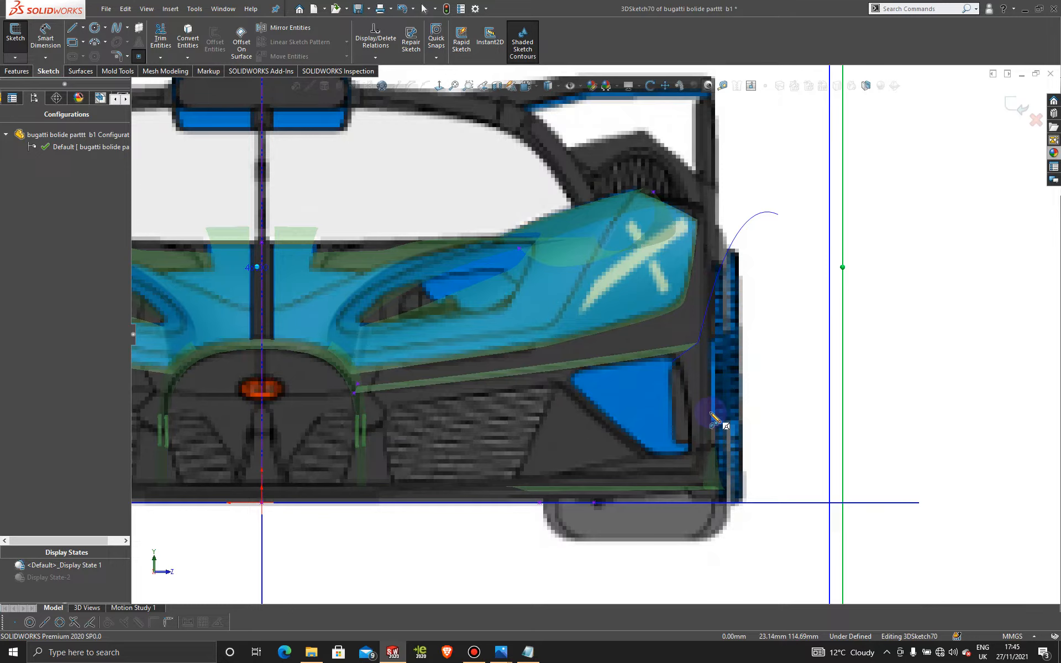
pyautogui.scroll(-1, 712, 387)
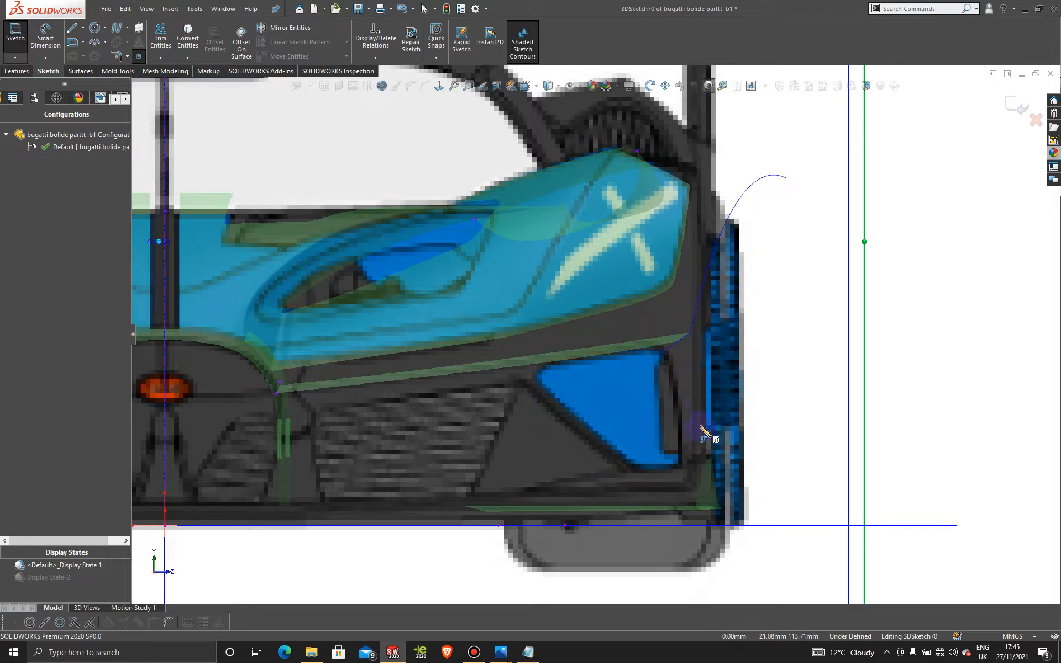
pyautogui.click(119, 34)
pyautogui.click(483, 657)
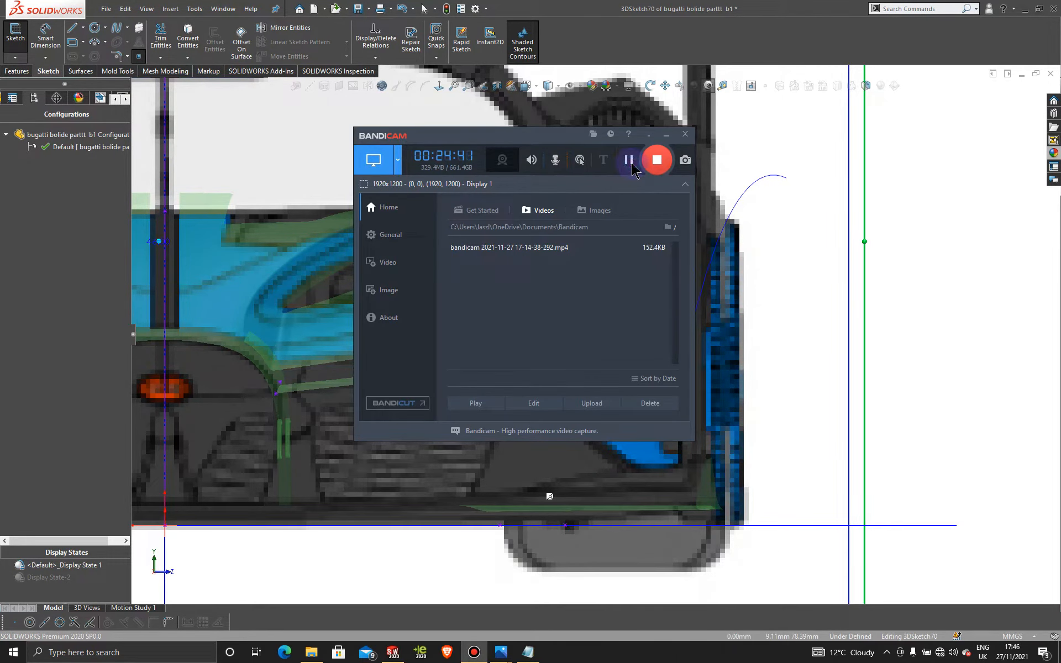
pyautogui.click(666, 131)
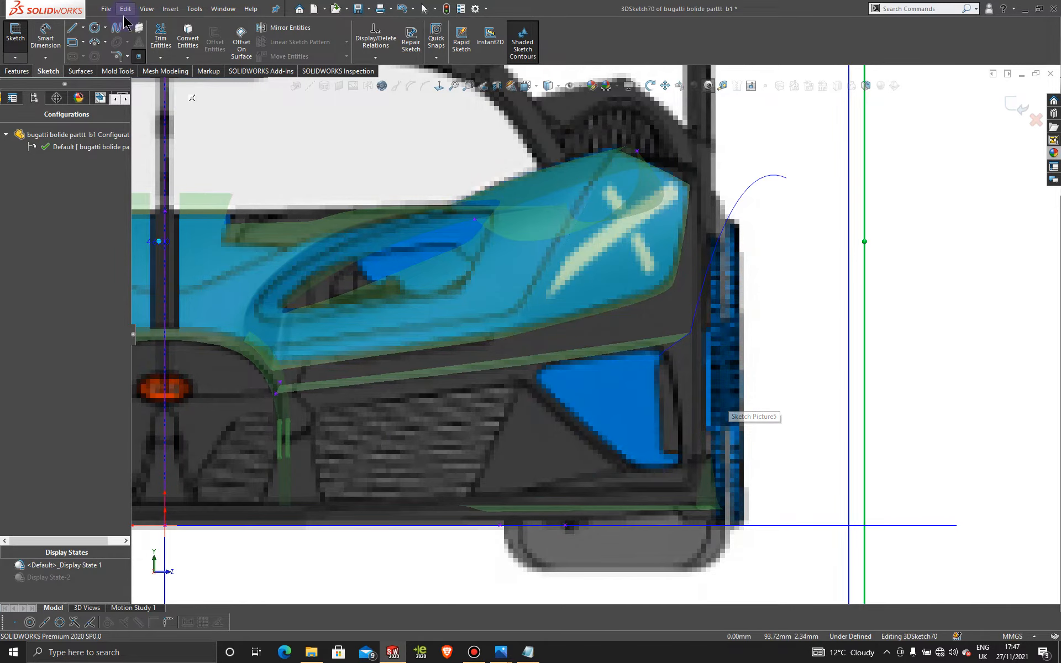
# Close the current 3D sketch and start a new 3D sketch.
pyautogui.click(1019, 106)
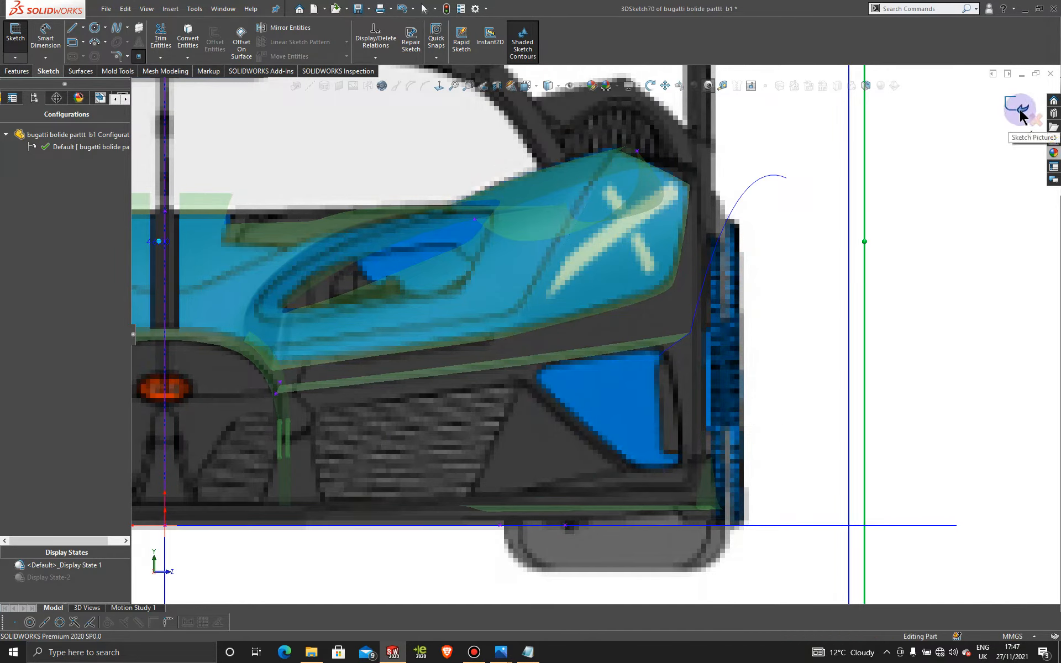
pyautogui.click(15, 58)
pyautogui.click(30, 85)
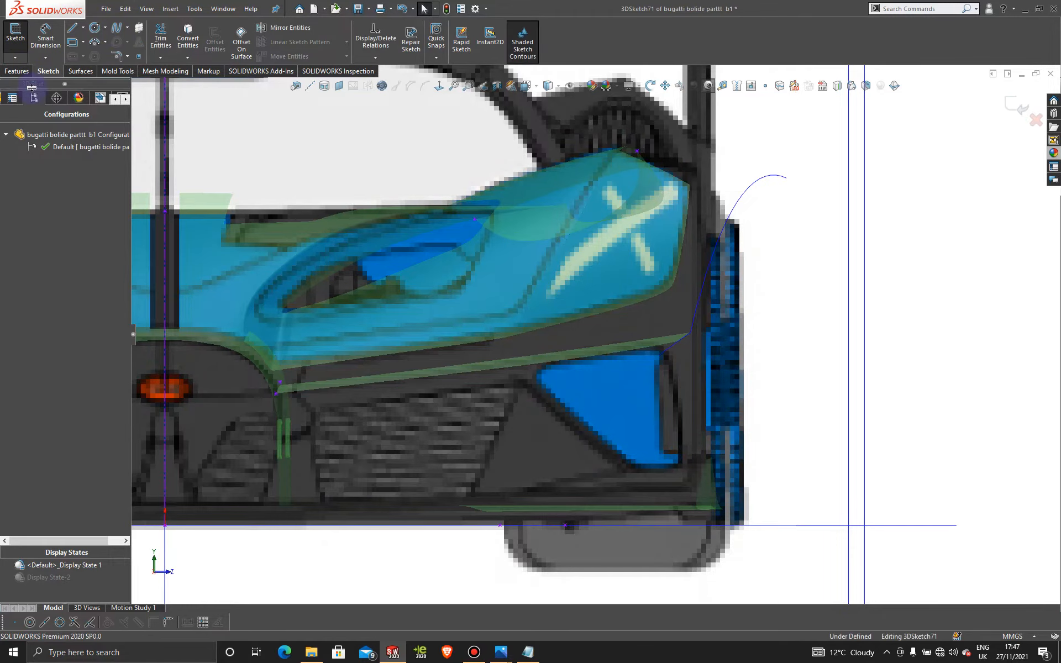
# Trace a spline around the blue side intake, from the green strip's outer lower corner, down, along the bottom and diagonally up to the strip.
pyautogui.click(116, 31)
pyautogui.click(785, 177)
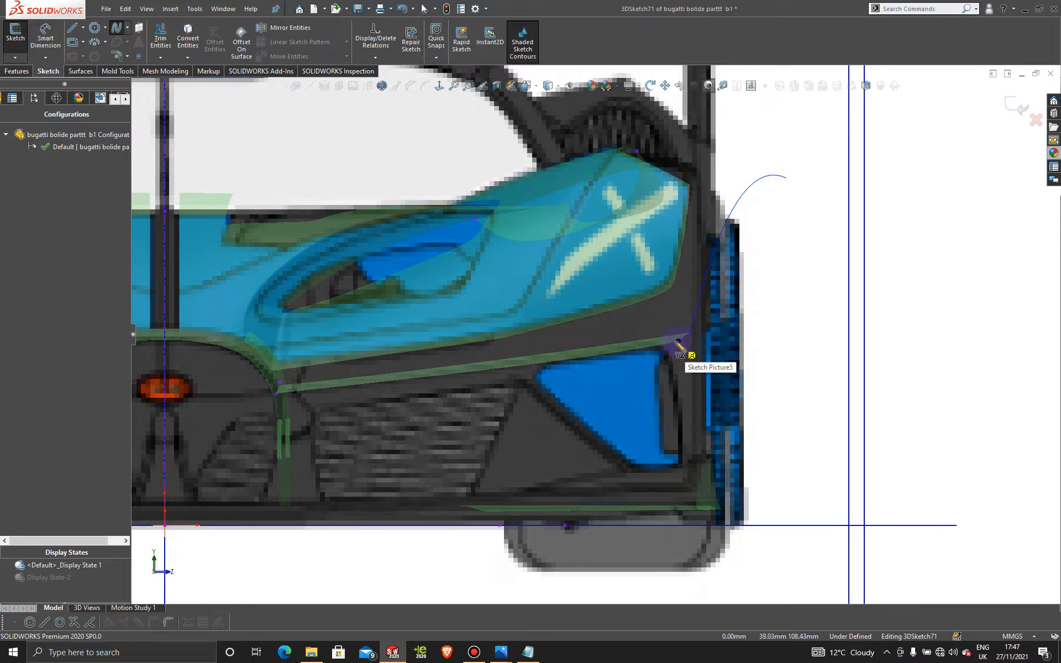
pyautogui.doubleClick(678, 341)
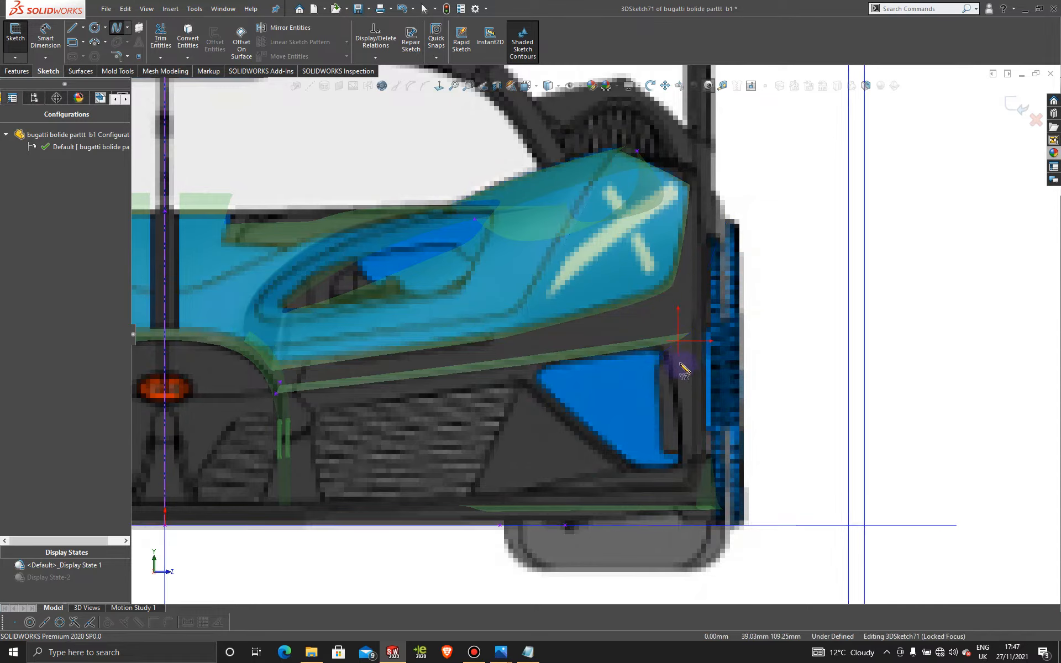
pyautogui.click(682, 409)
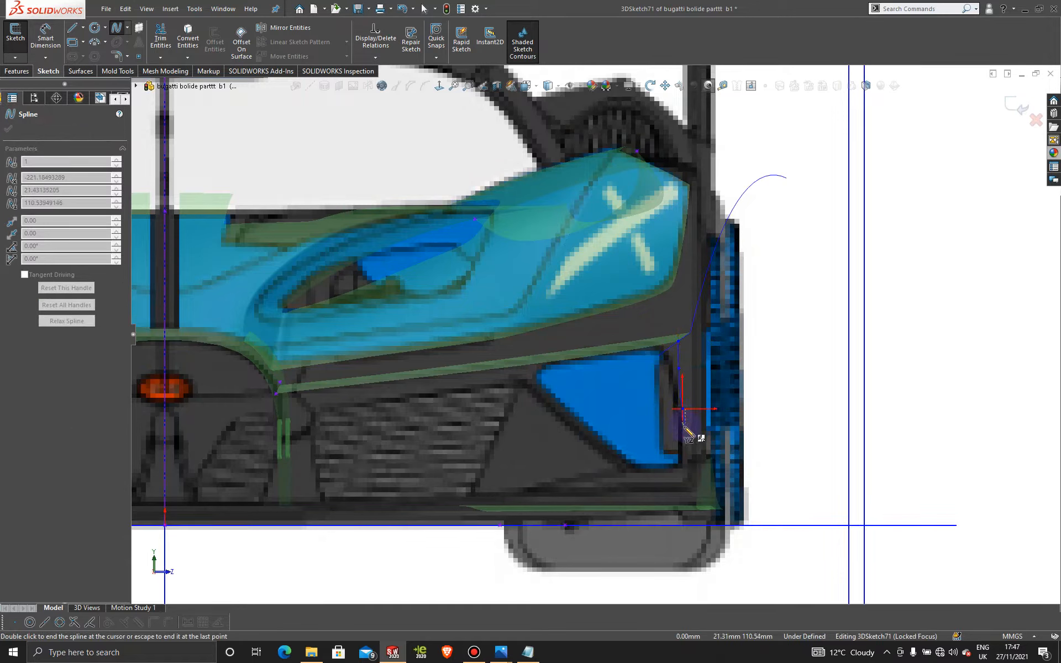
pyautogui.click(681, 468)
pyautogui.click(664, 467)
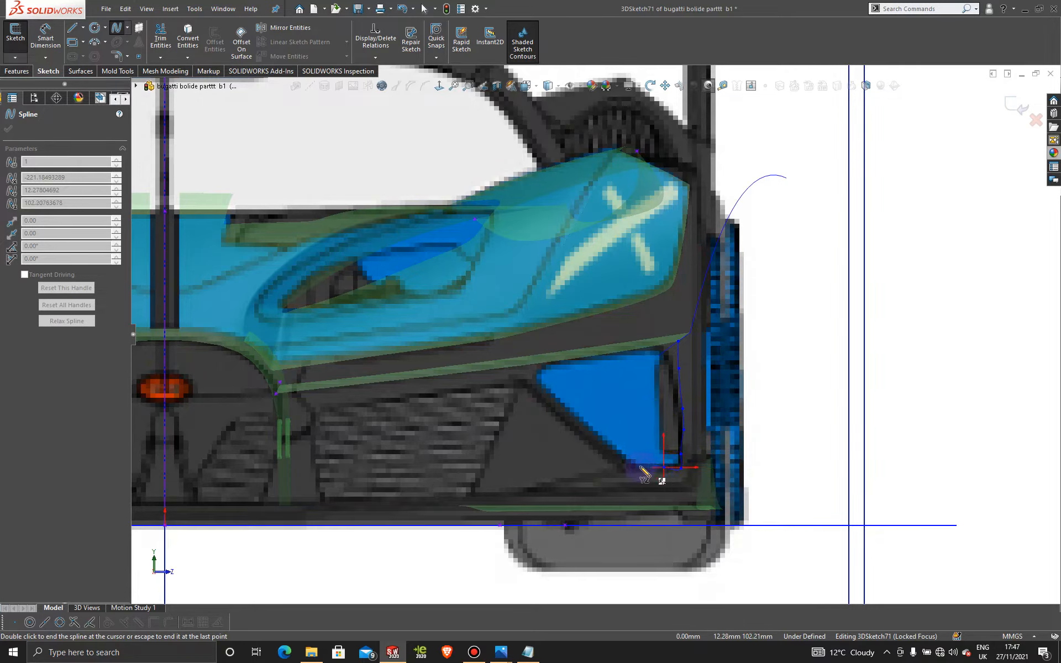
pyautogui.click(636, 467)
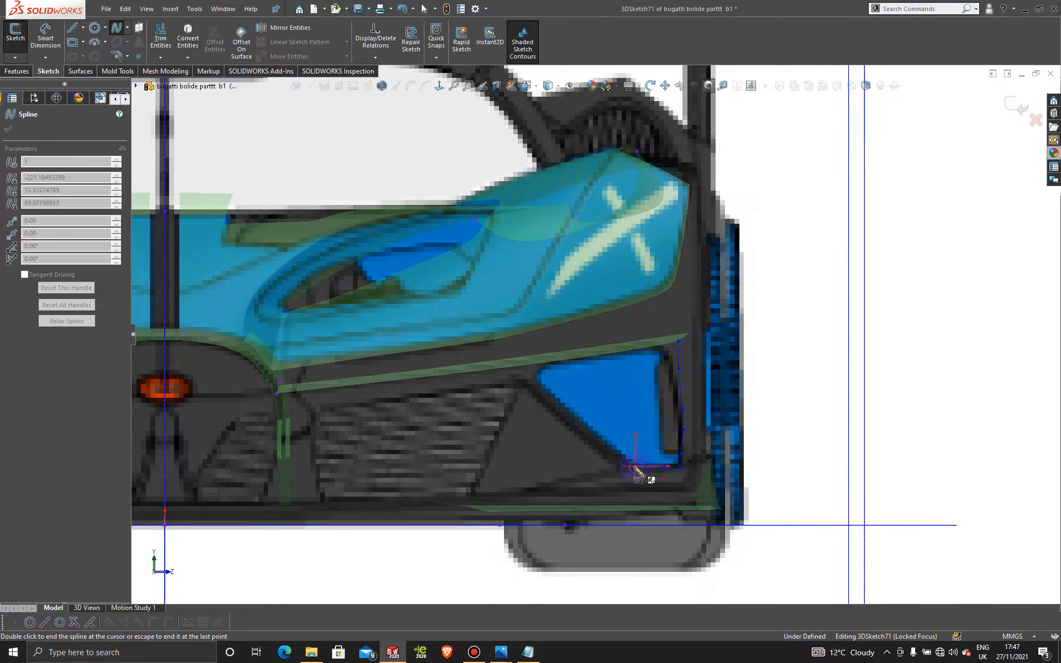
pyautogui.click(587, 433)
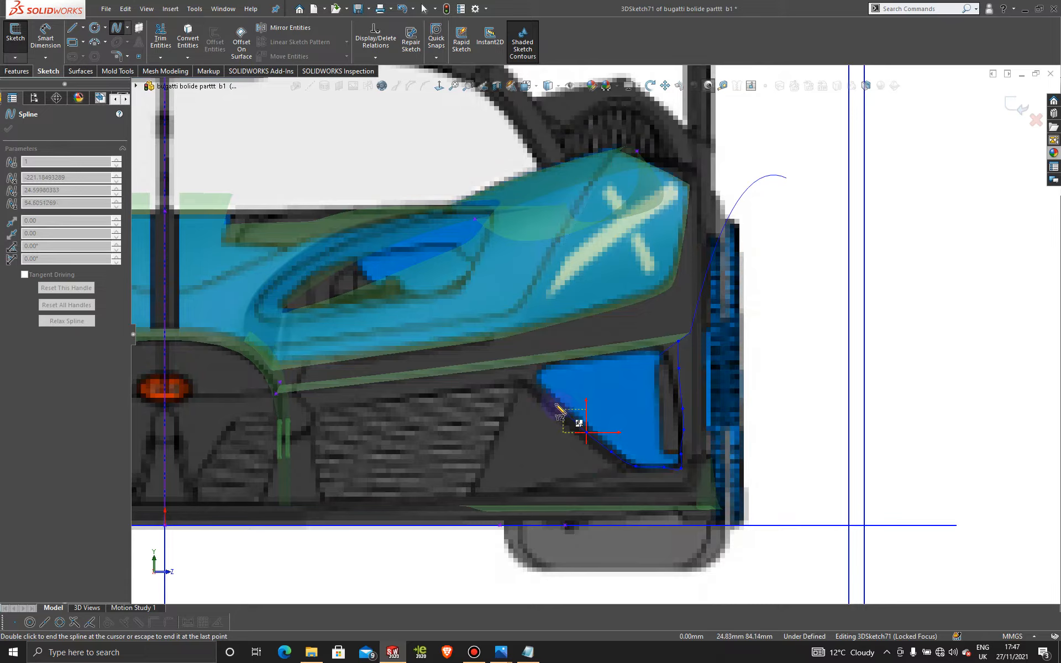
pyautogui.click(543, 387)
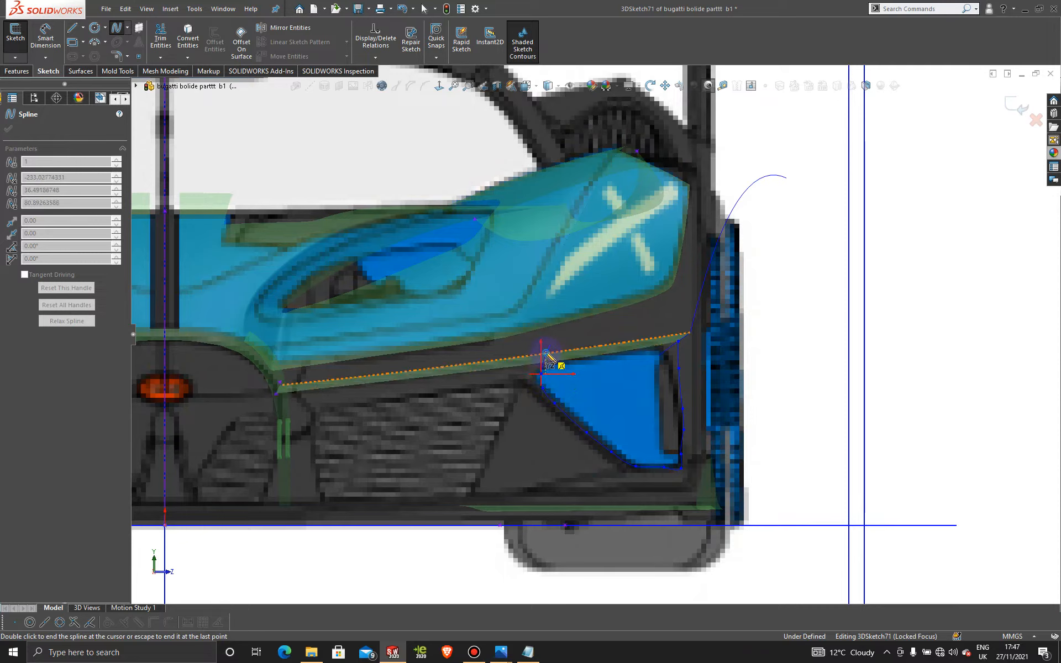
pyautogui.click(546, 354)
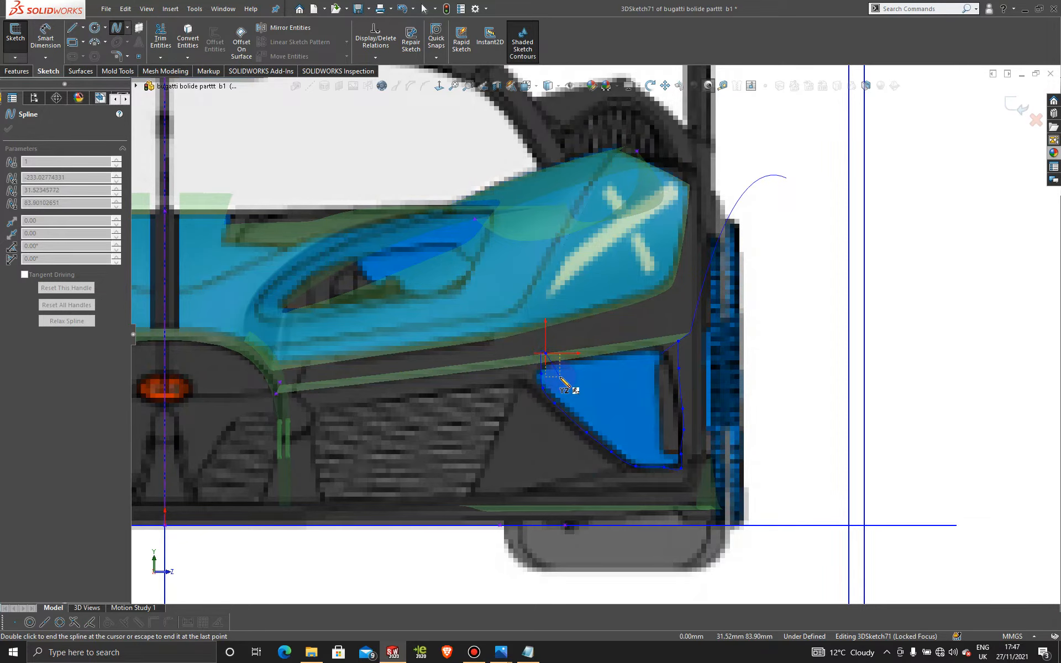
pyautogui.press('Escape')
# Show the spline's control polygon and reshape its inner end to follow the intake's inner corner up to the green strip.
pyautogui.scroll(-3, 560, 371)
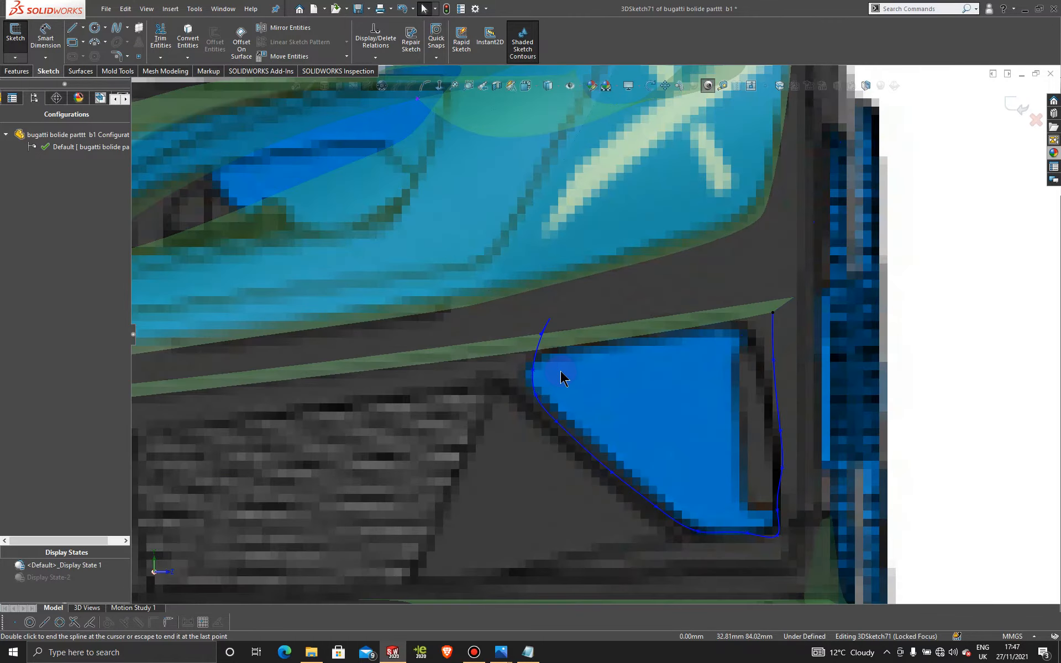
pyautogui.click(545, 409)
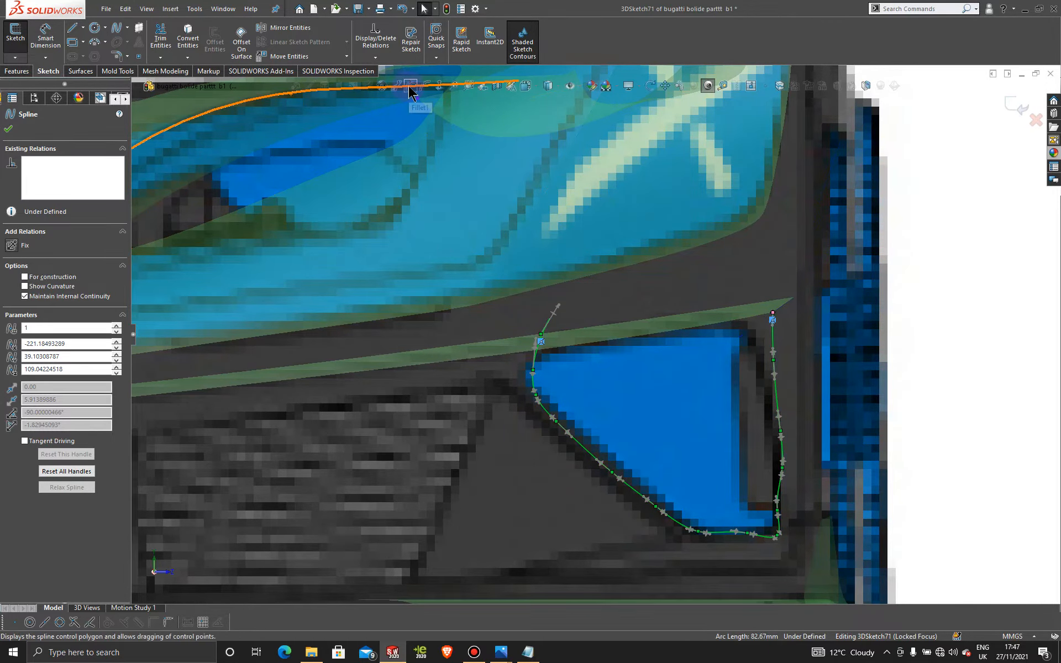
pyautogui.click(568, 289)
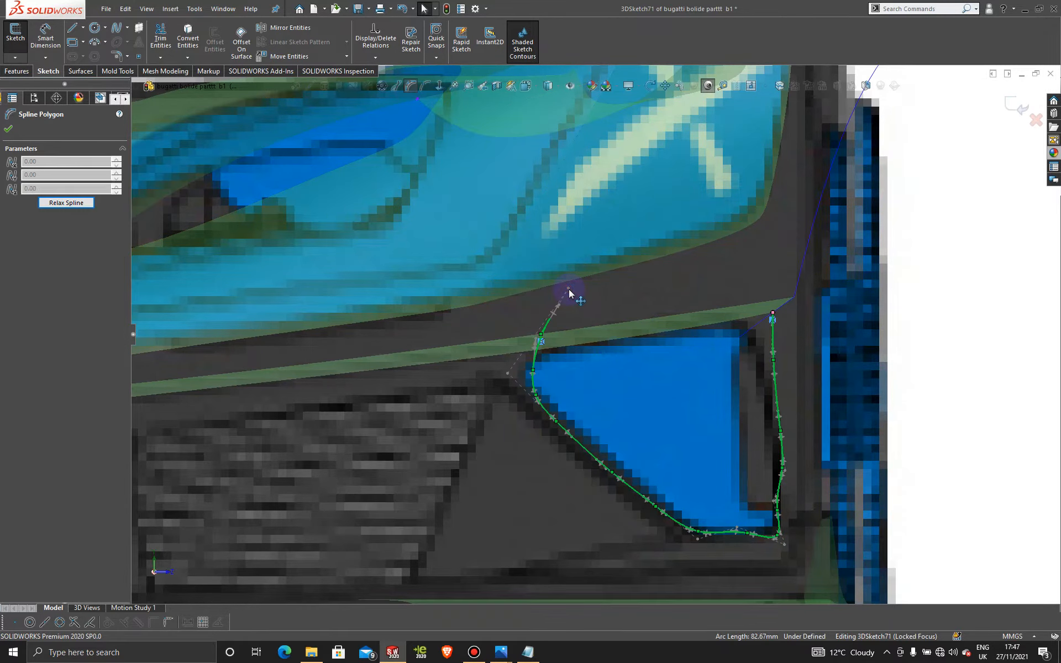
pyautogui.moveTo(569, 289); pyautogui.dragTo(490, 367)
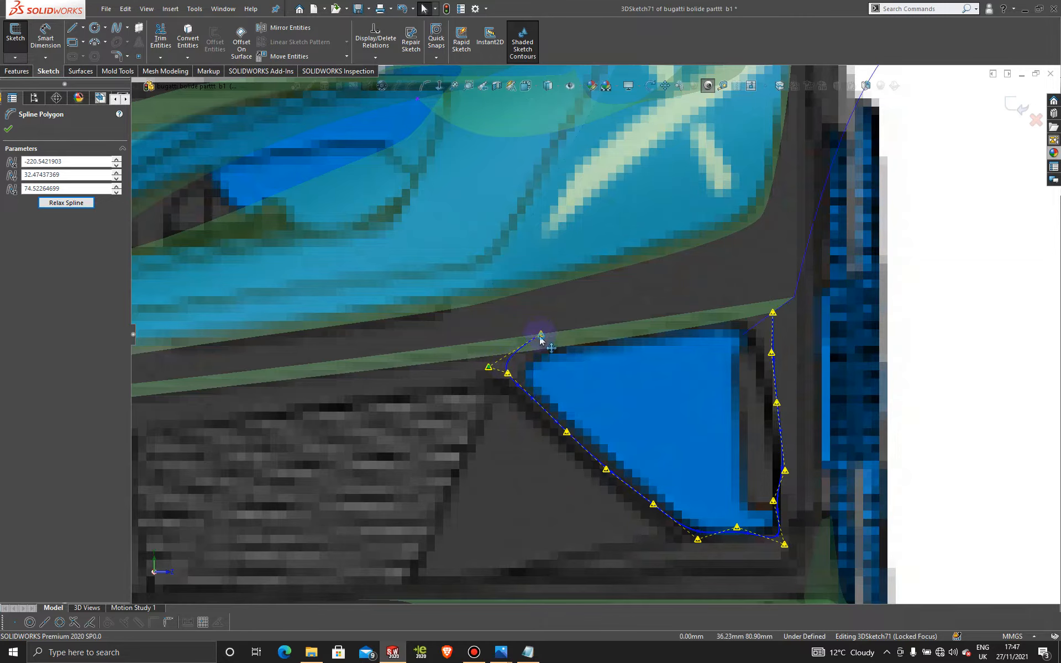
pyautogui.moveTo(540, 338); pyautogui.dragTo(516, 378)
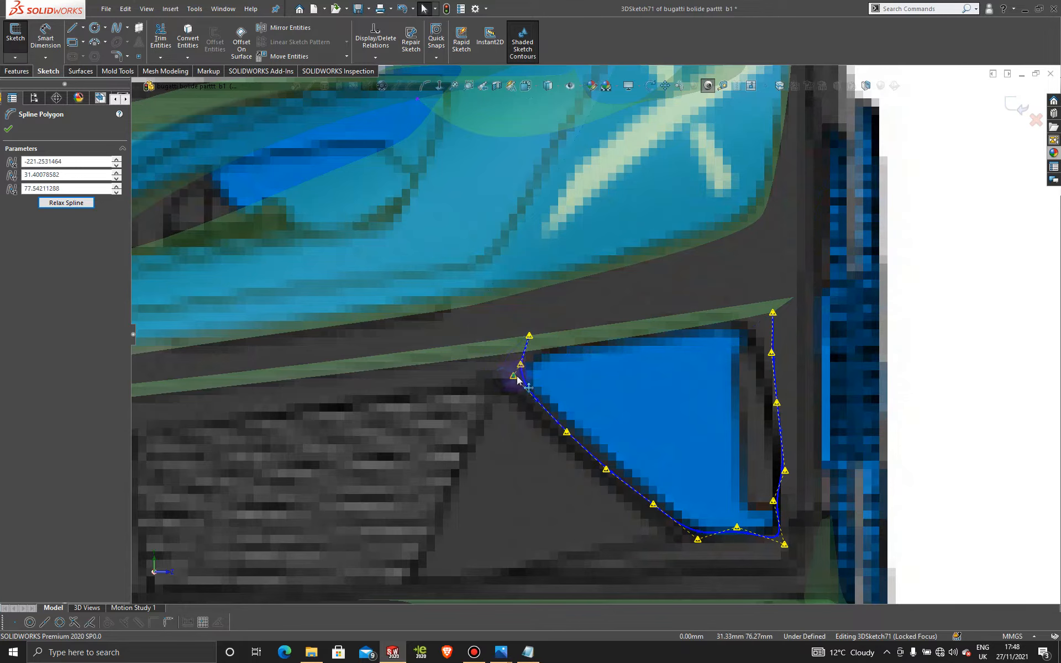
pyautogui.moveTo(531, 337); pyautogui.dragTo(533, 338)
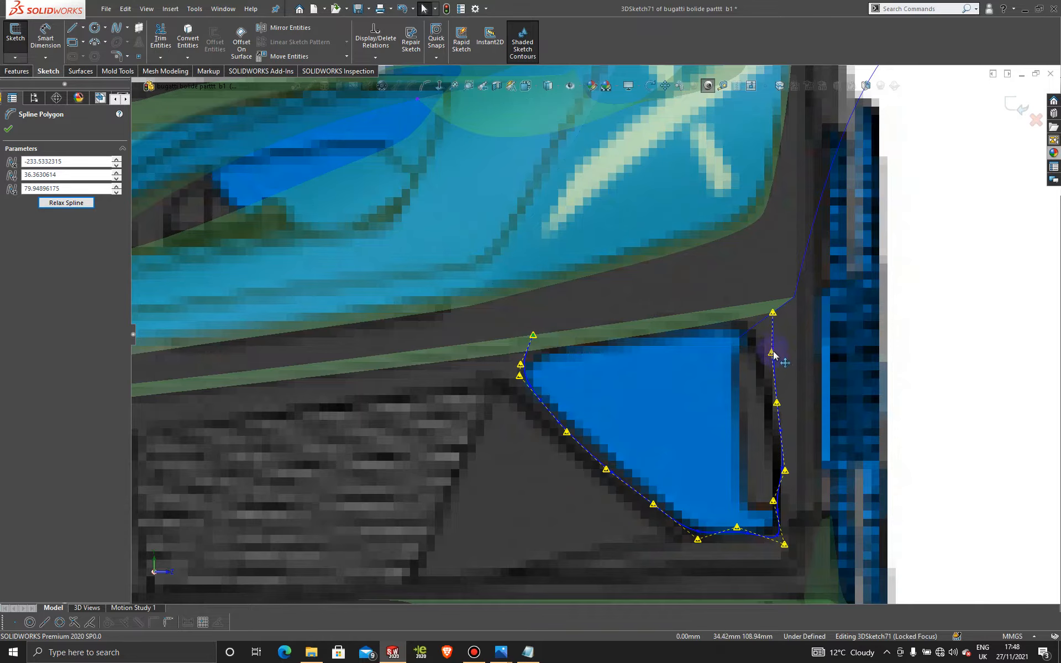
# Move the spline's upper outer control points outward to form a rounded corner beside the intake.
pyautogui.moveTo(772, 354); pyautogui.dragTo(820, 302)
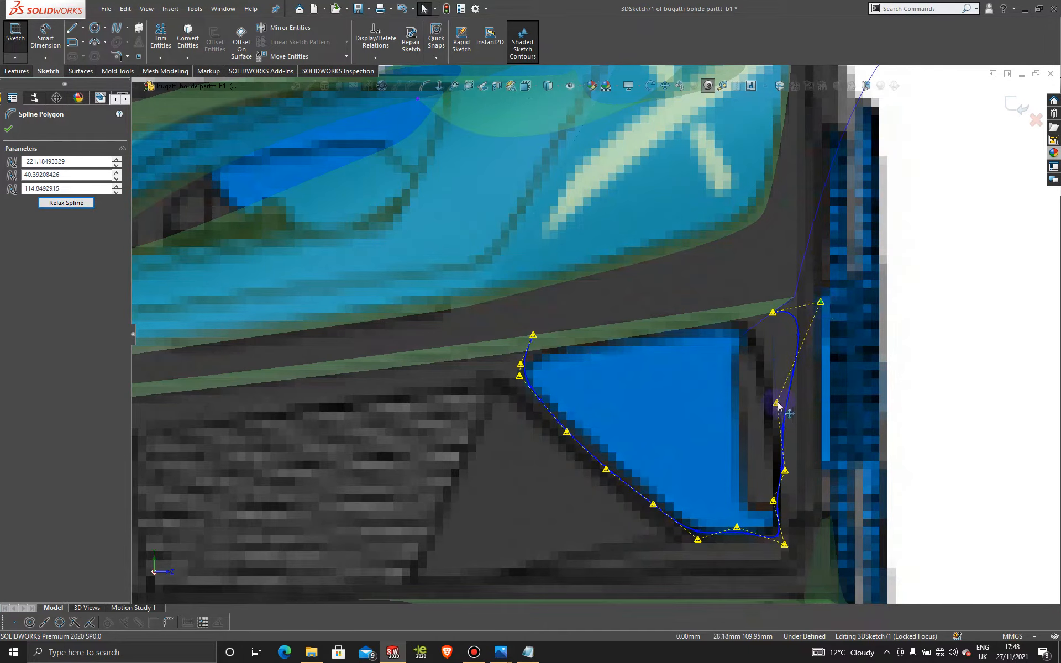
pyautogui.moveTo(777, 405); pyautogui.dragTo(799, 402)
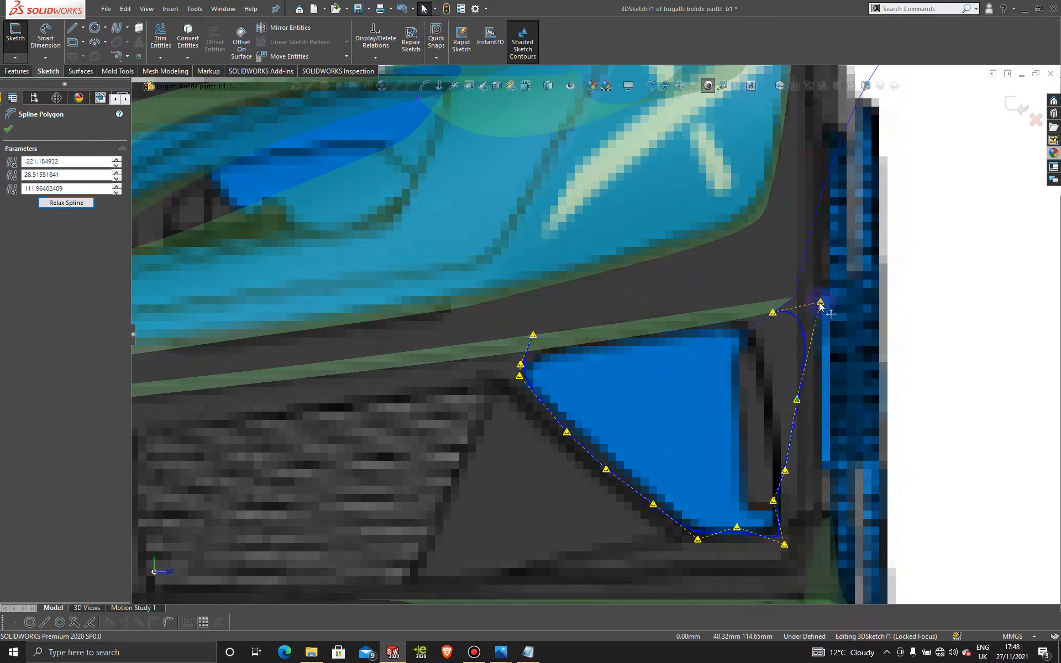
pyautogui.moveTo(819, 303); pyautogui.dragTo(805, 303)
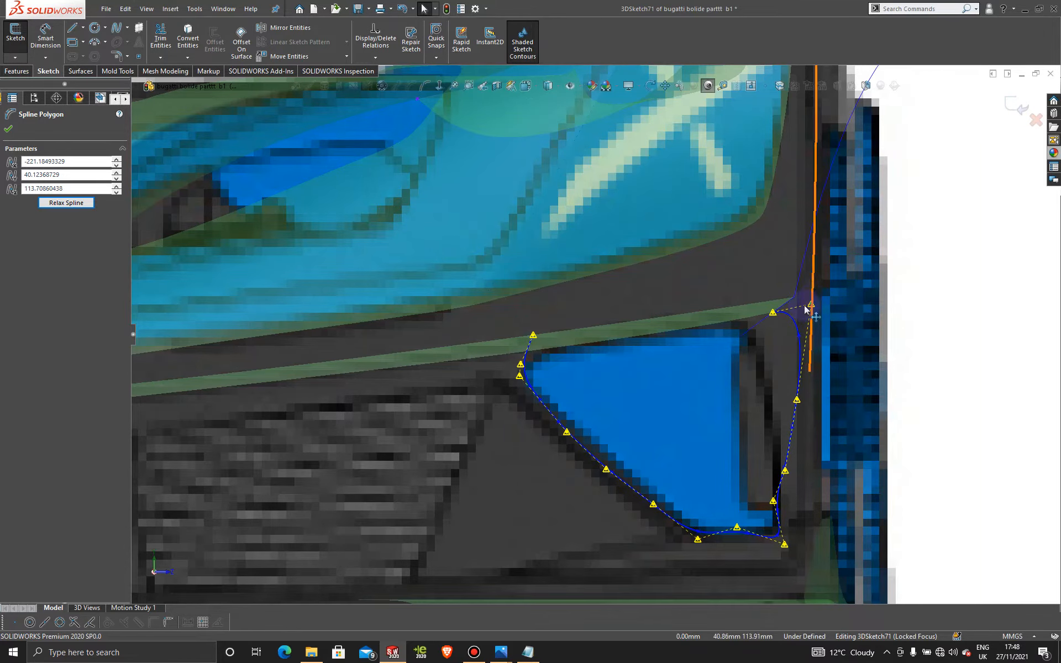
# Add a tangent relation between the green strip's lower edge and the intake spline.
pyautogui.scroll(-3, 782, 331)
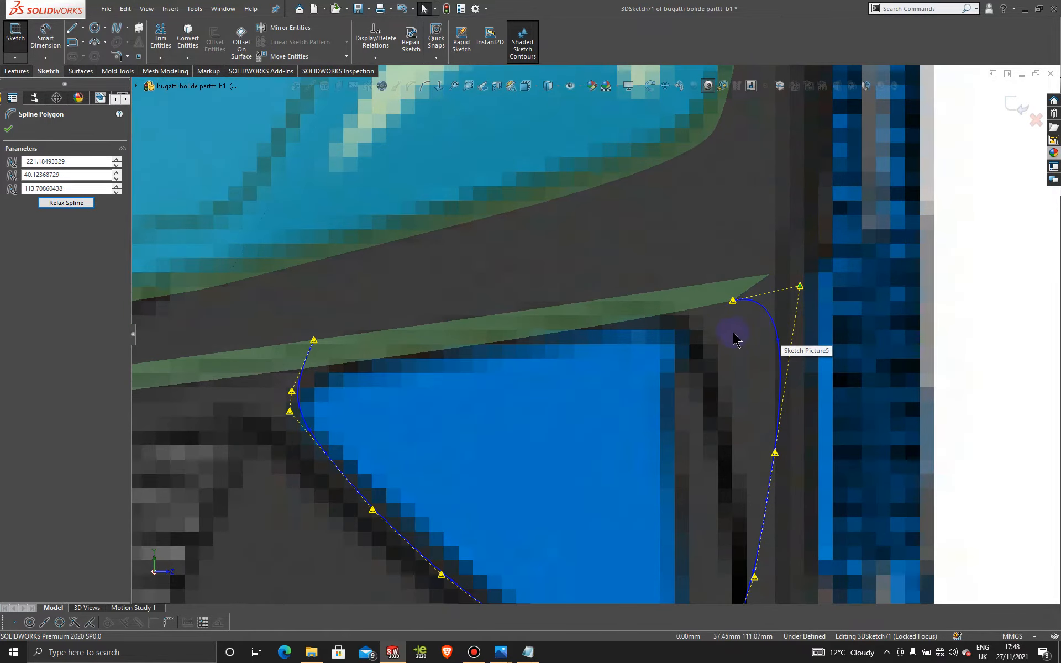
pyautogui.click(721, 303)
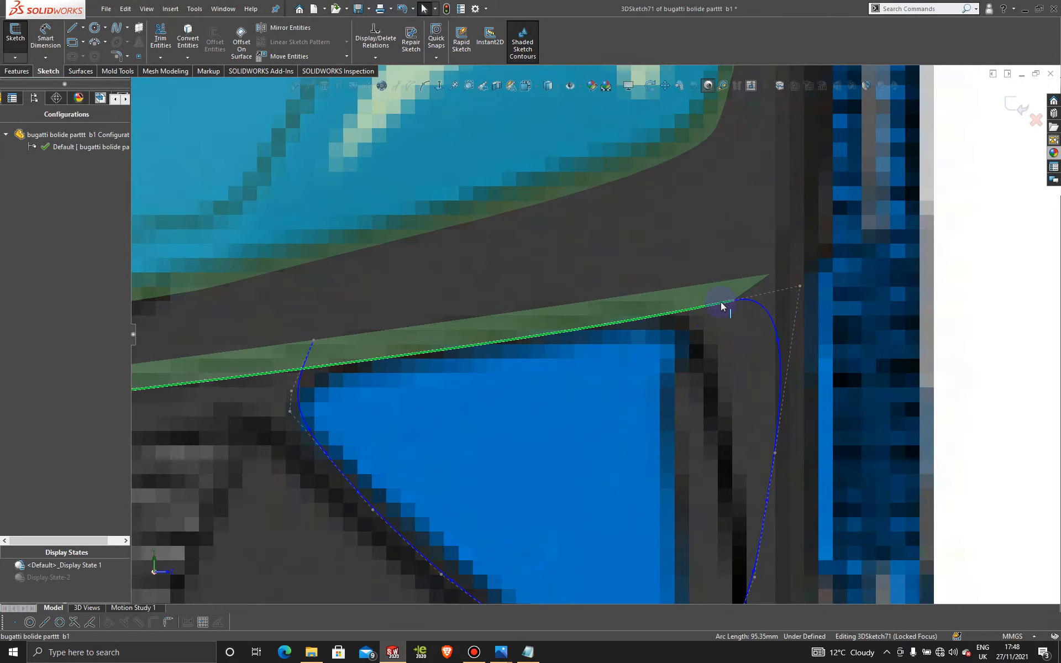
pyautogui.keyDown('ctrl'); pyautogui.click(760, 303); pyautogui.keyUp('ctrl')
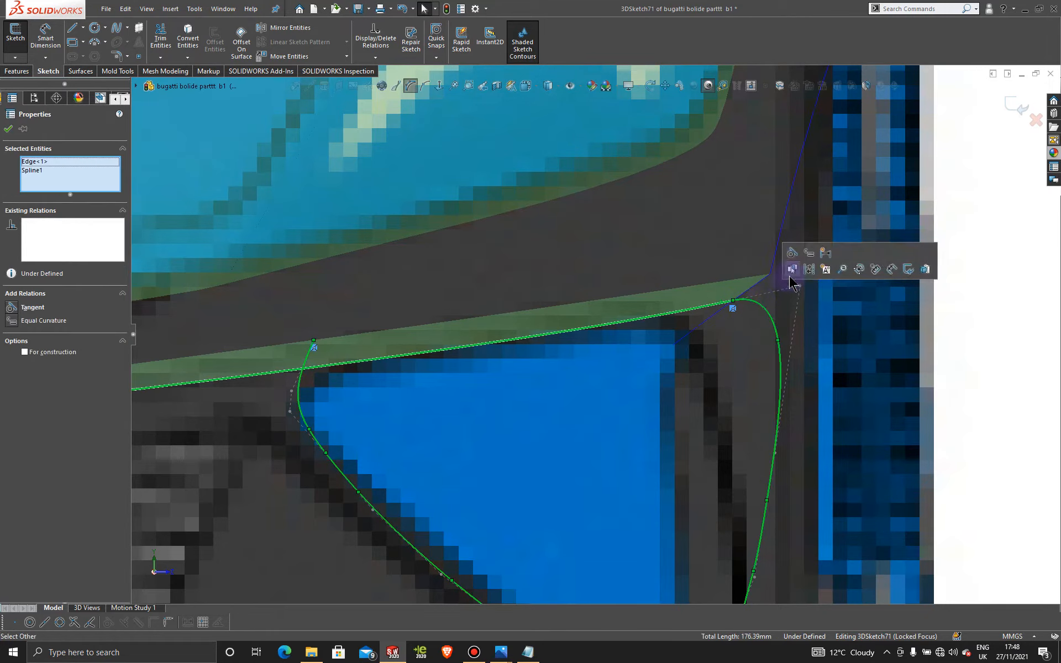
pyautogui.click(792, 255)
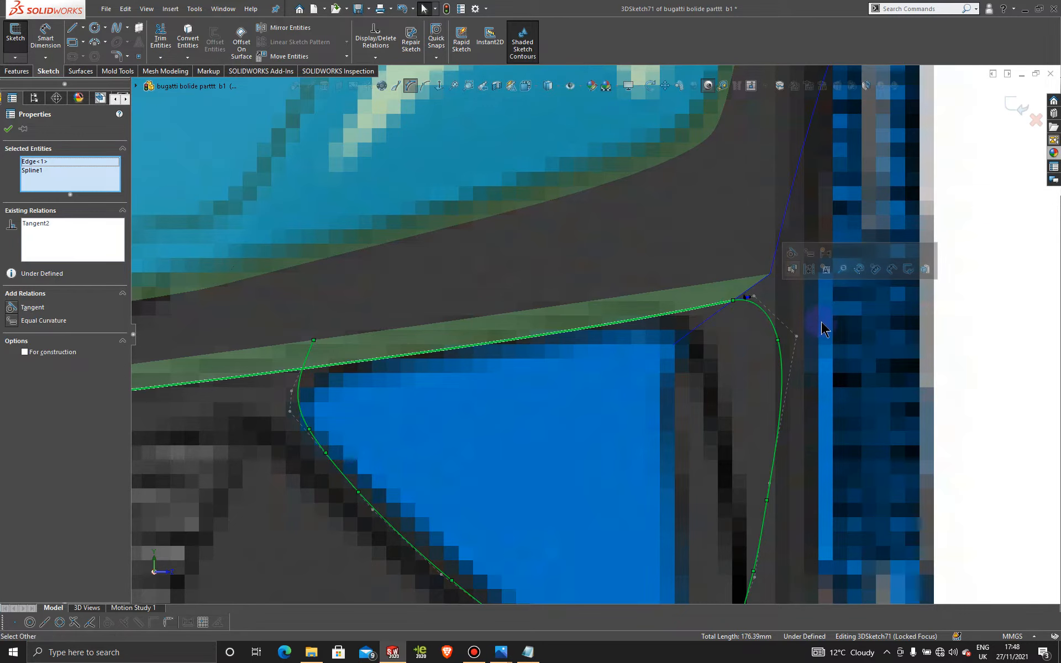
# Refine the control points of the spline's upper outer corner and outer side to tighten the curve below the strip.
pyautogui.click(797, 339)
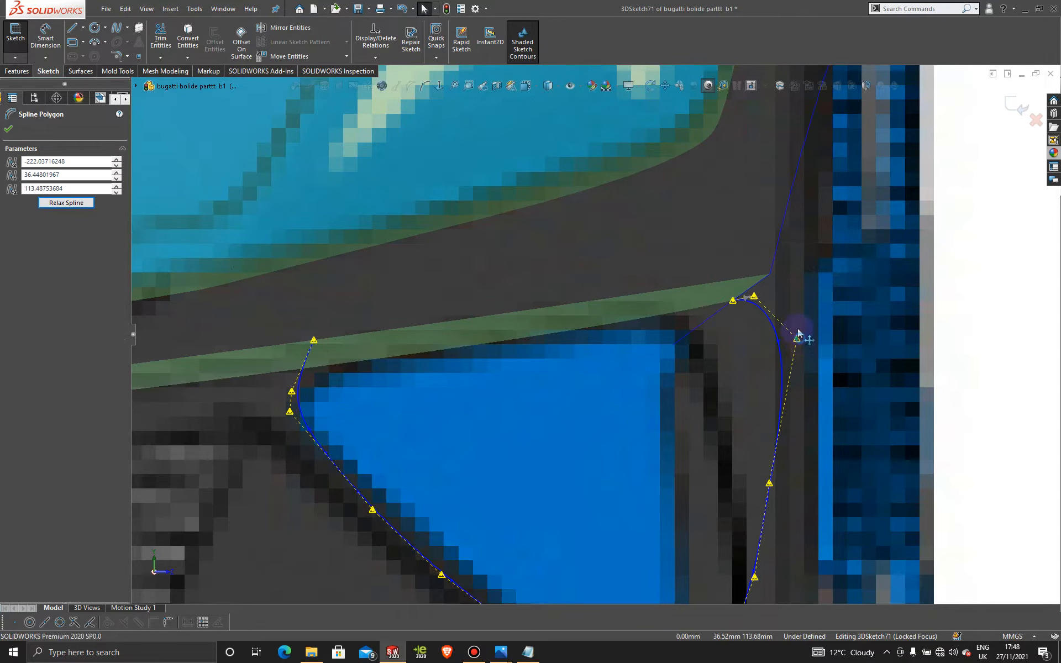
pyautogui.moveTo(798, 337)
pyautogui.mouseDown()
pyautogui.moveTo(795, 316)
pyautogui.moveTo(799, 331)
pyautogui.moveTo(790, 324)
pyautogui.mouseUp()
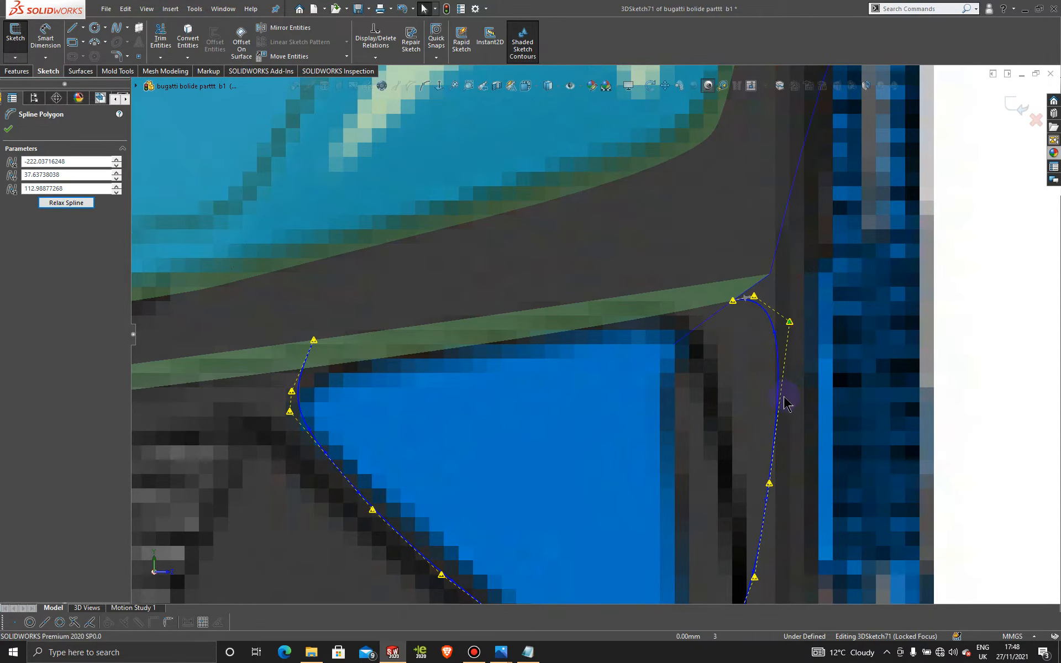
pyautogui.scroll(3, 784, 404)
pyautogui.moveTo(696, 421)
pyautogui.mouseDown()
pyautogui.moveTo(707, 422)
pyautogui.moveTo(698, 420)
pyautogui.mouseUp()
pyautogui.moveTo(709, 328); pyautogui.dragTo(702, 328)
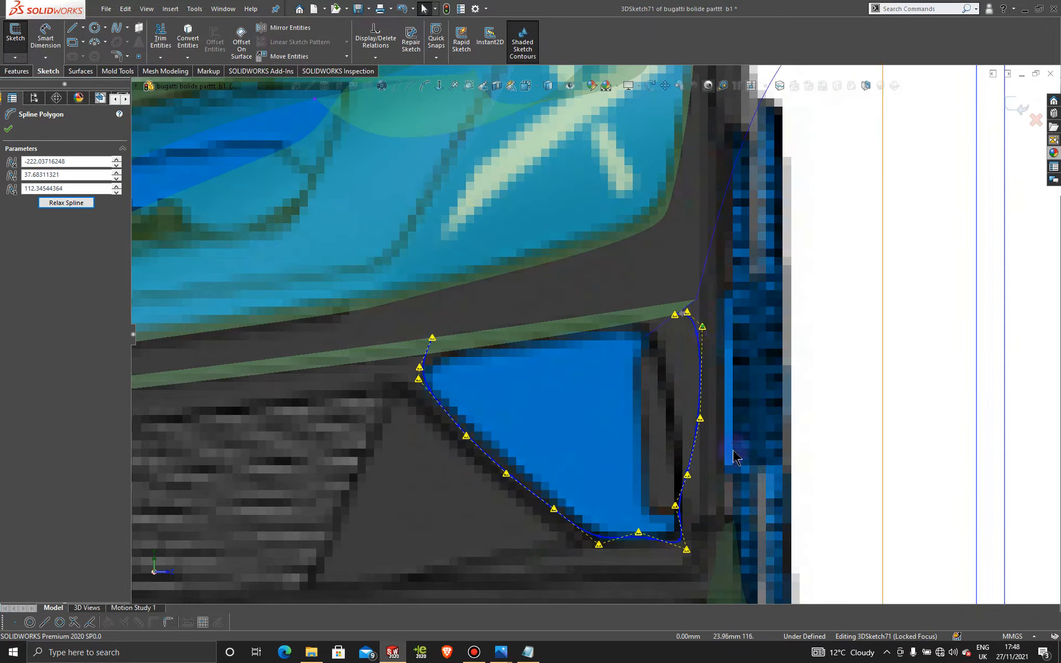
# Reshape the spline's lower outer corner and bottom run by moving their control points outward and level with the intake's bottom edge.
pyautogui.moveTo(686, 474); pyautogui.dragTo(700, 507)
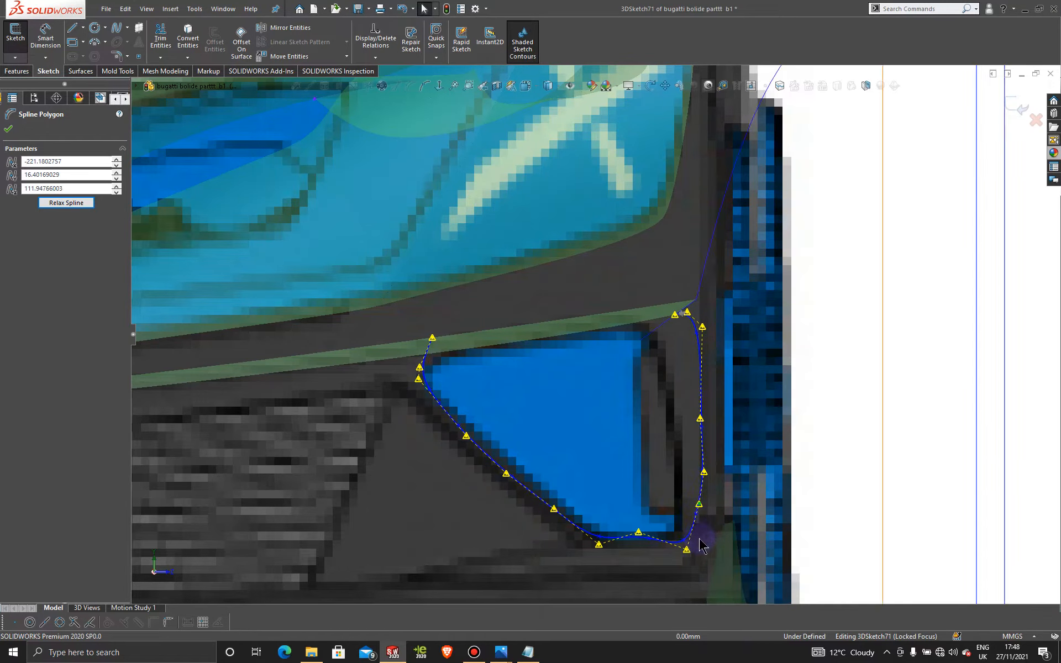
pyautogui.moveTo(688, 549); pyautogui.dragTo(638, 546)
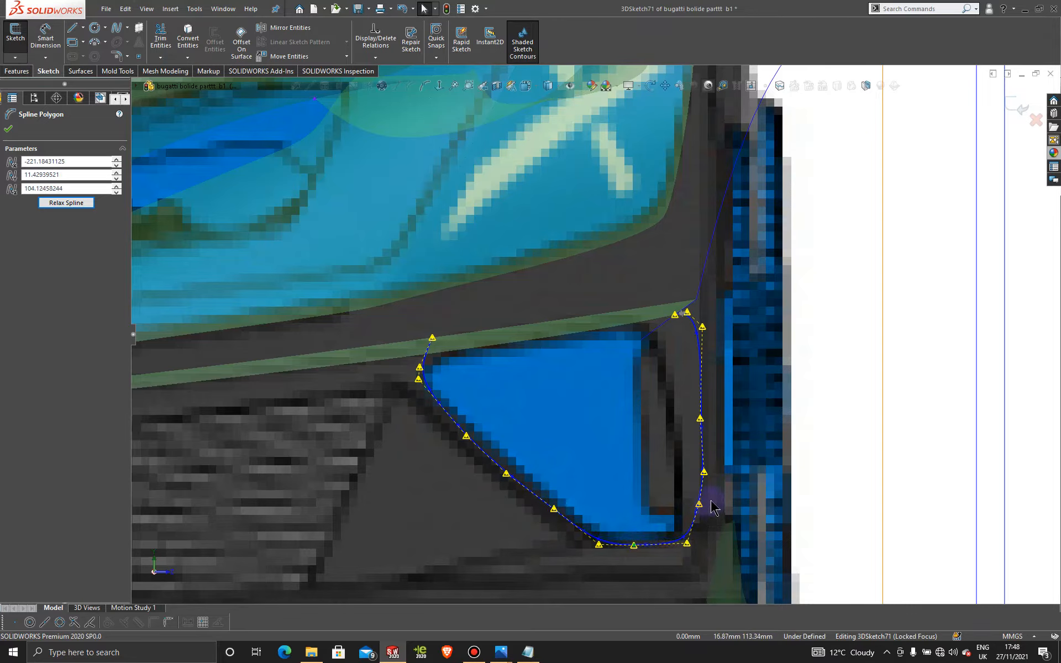
pyautogui.moveTo(704, 473); pyautogui.dragTo(699, 474)
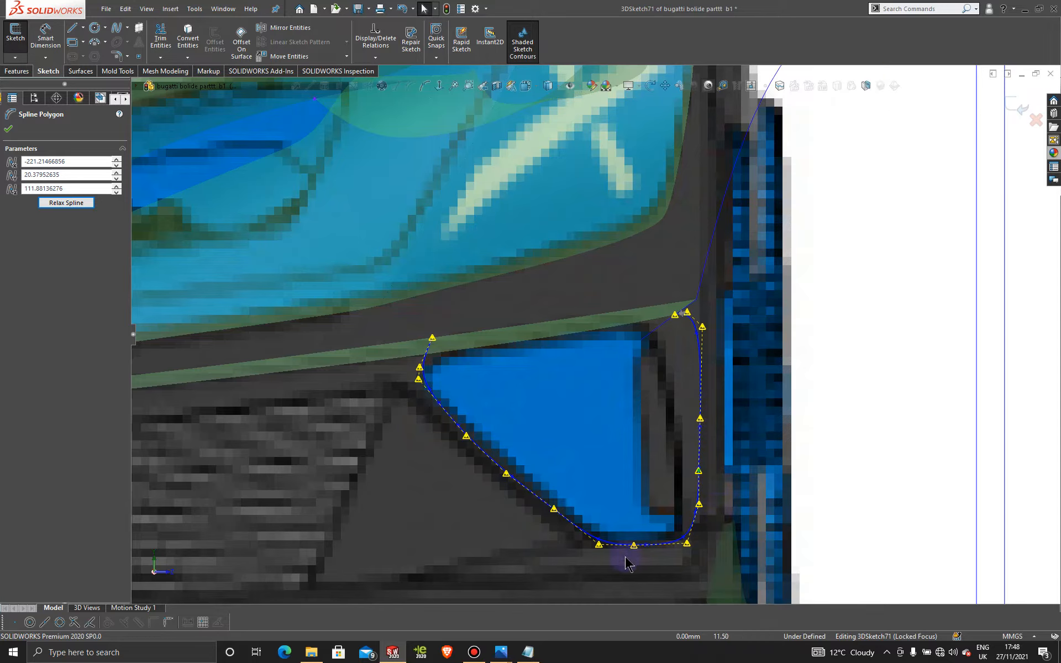
pyautogui.moveTo(635, 546); pyautogui.dragTo(611, 549)
# Fine-tune the control points on the spline's diagonal and along its outer side for a smooth outline.
pyautogui.click(554, 509)
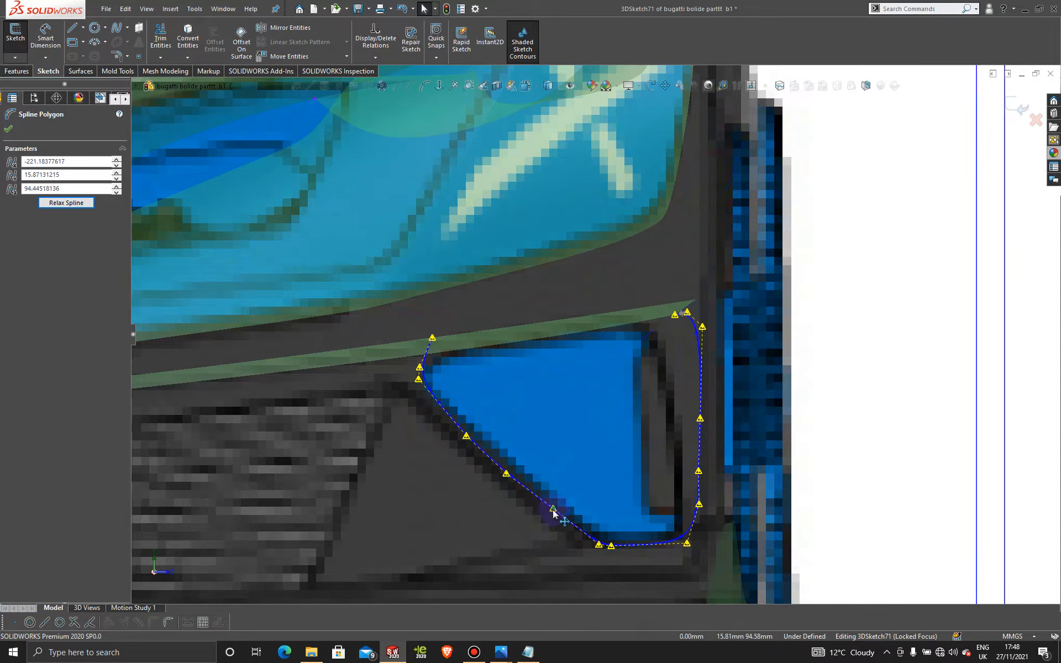
pyautogui.click(697, 506)
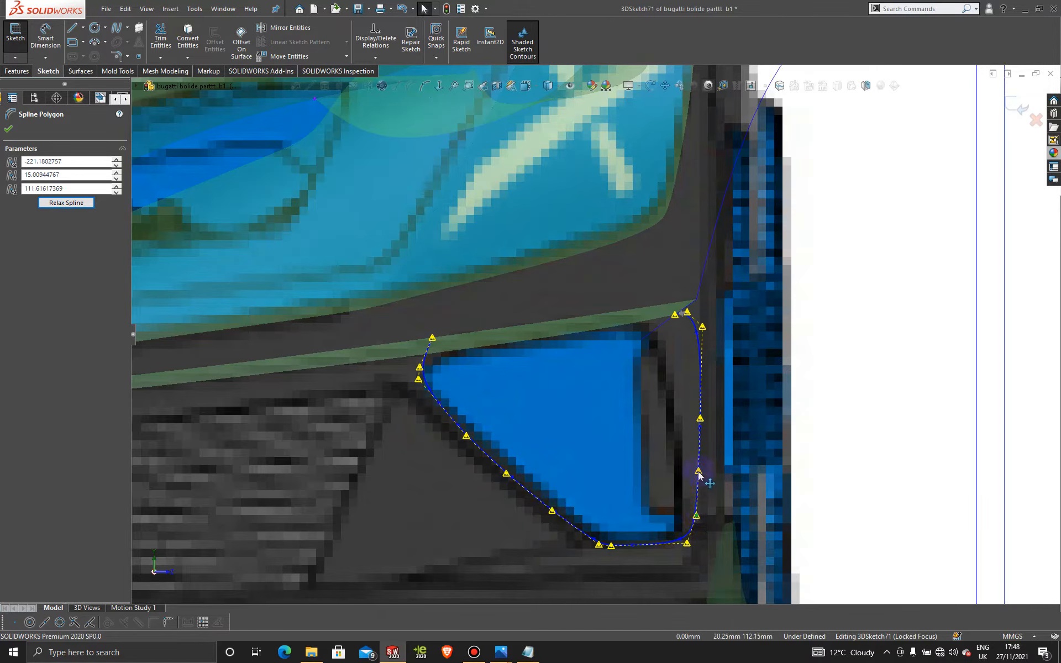
pyautogui.click(701, 419)
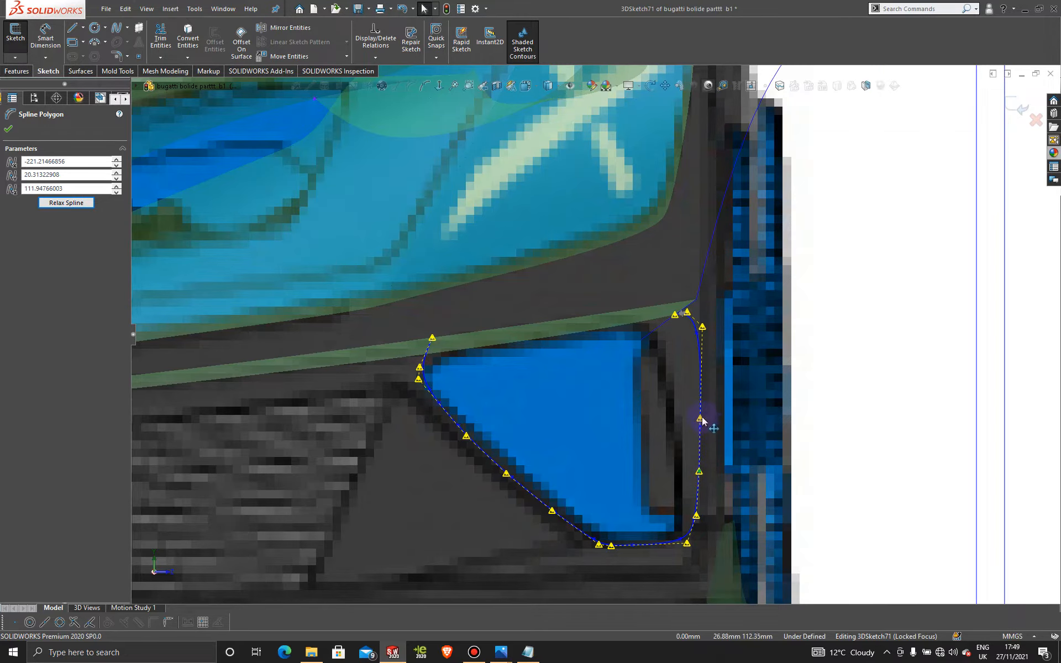
pyautogui.moveTo(700, 419); pyautogui.dragTo(702, 418)
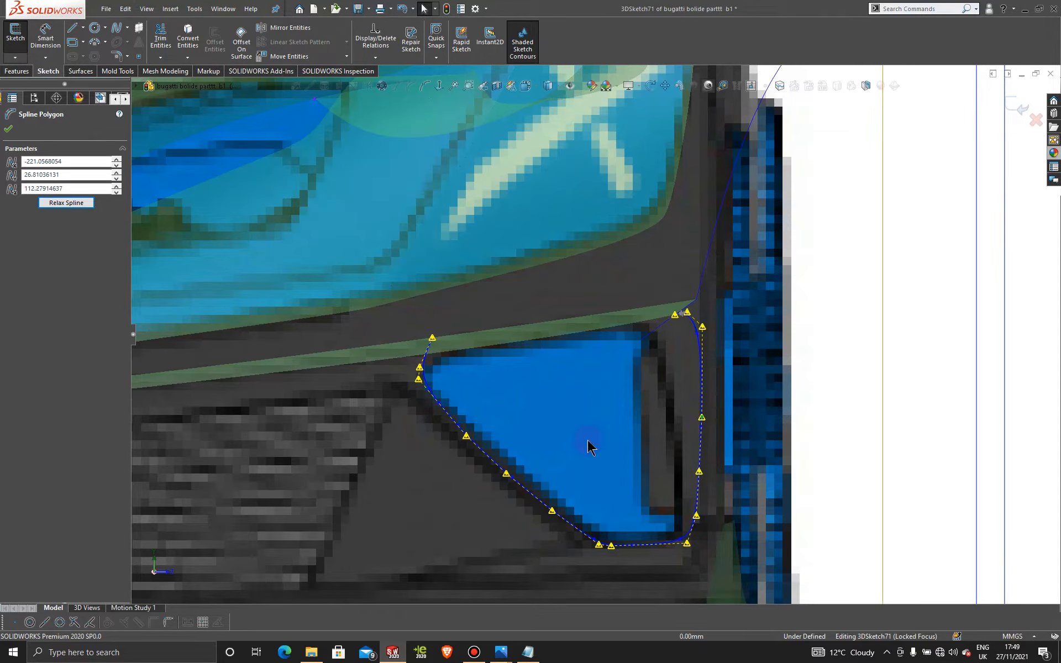
# In the side view, start fitting the intake spline to the picture by pulling its upper control points forward towards the intake's front edge.
pyautogui.scroll(6, 572, 445)
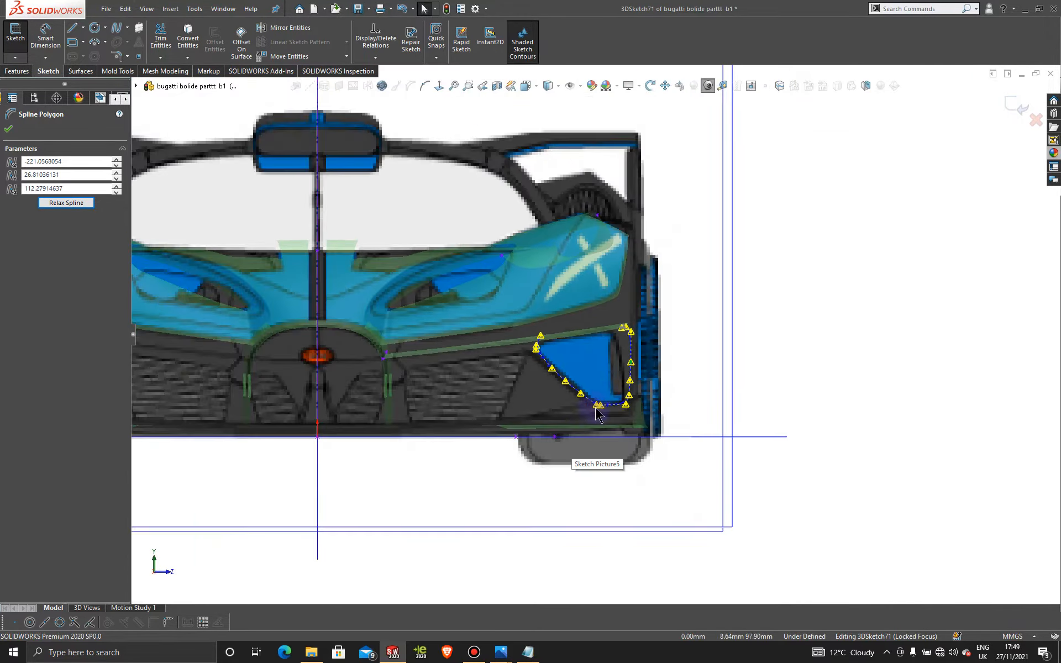
pyautogui.moveTo(611, 396)
pyautogui.mouseDown(button='middle')
pyautogui.moveTo(596, 382)
pyautogui.moveTo(402, 379)
pyautogui.mouseUp(button='middle')
pyautogui.scroll(5, 542, 382)
pyautogui.click(353, 148)
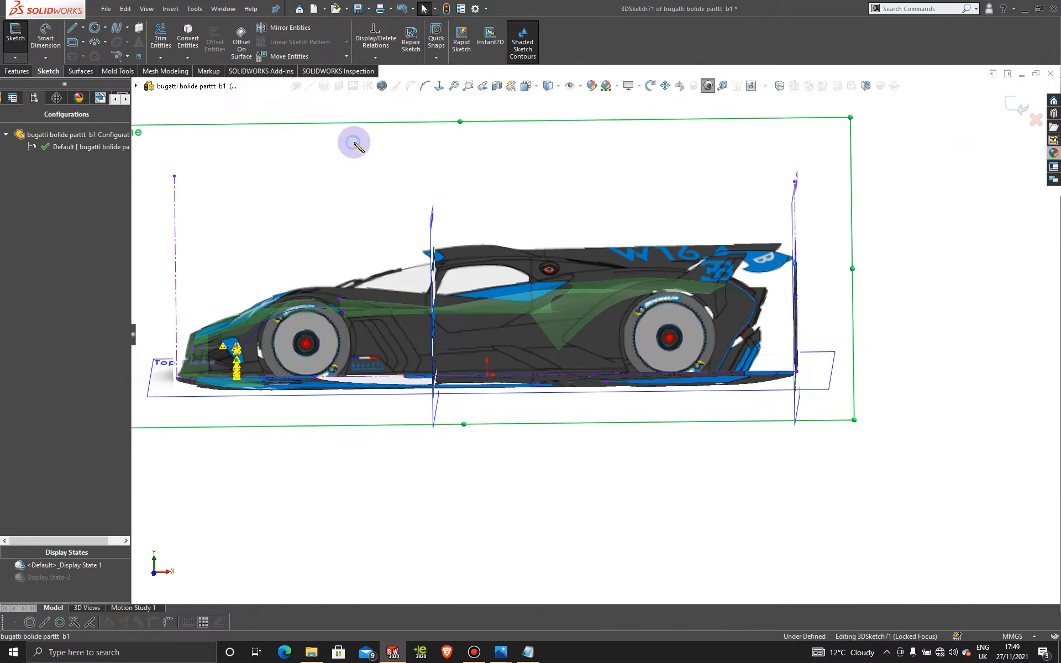
pyautogui.click(440, 86)
pyautogui.moveTo(415, 315); pyautogui.dragTo(566, 544, button='middle')
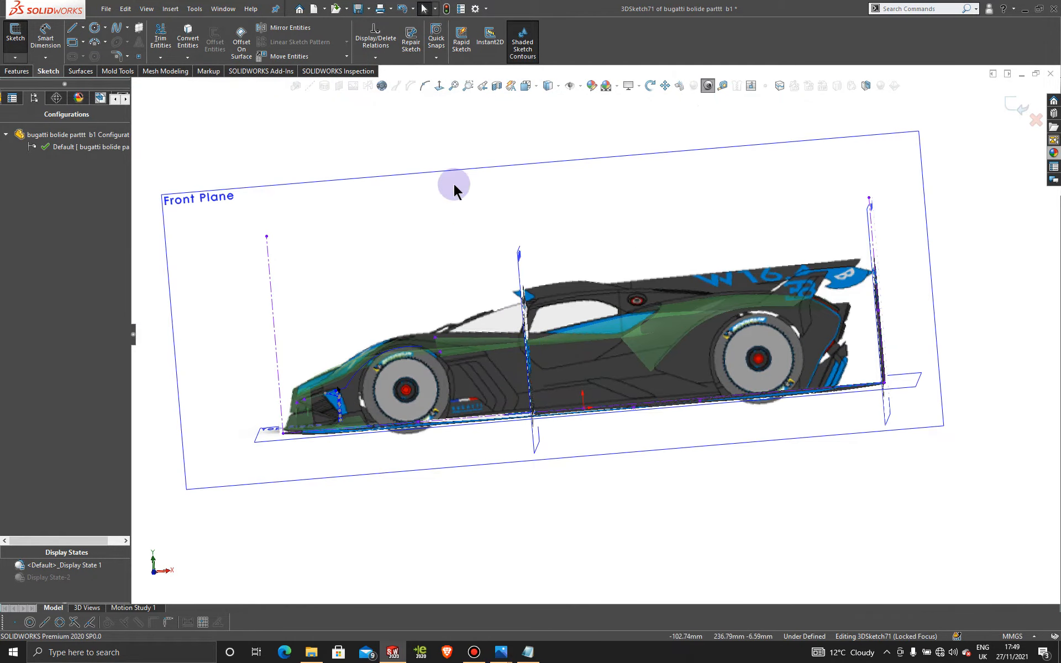
pyautogui.click(440, 171)
pyautogui.click(439, 86)
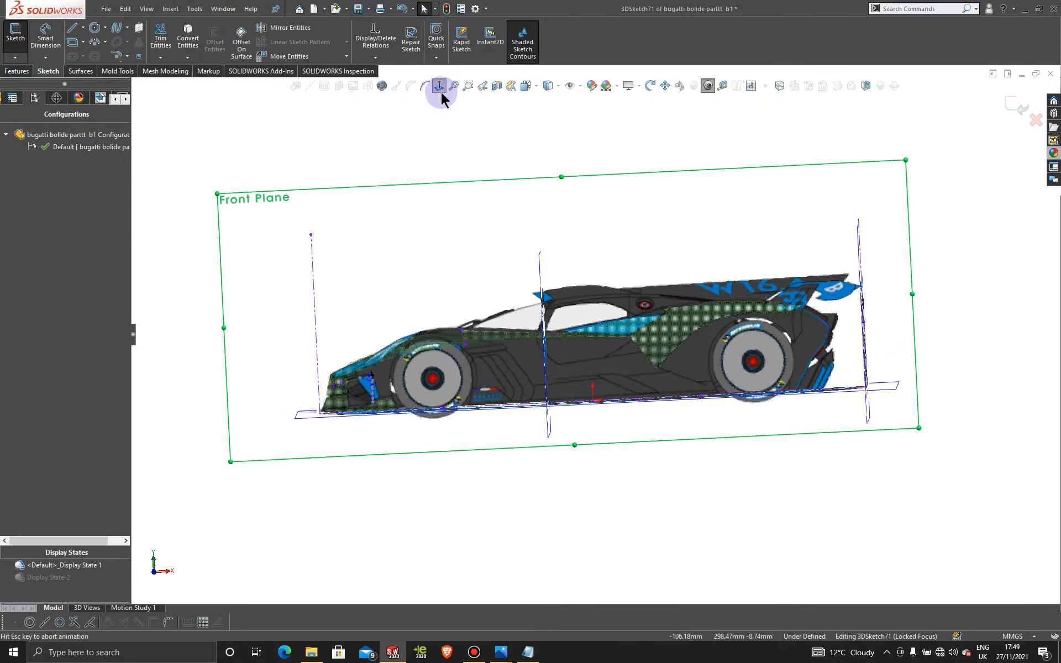
pyautogui.scroll(-5, 484, 396)
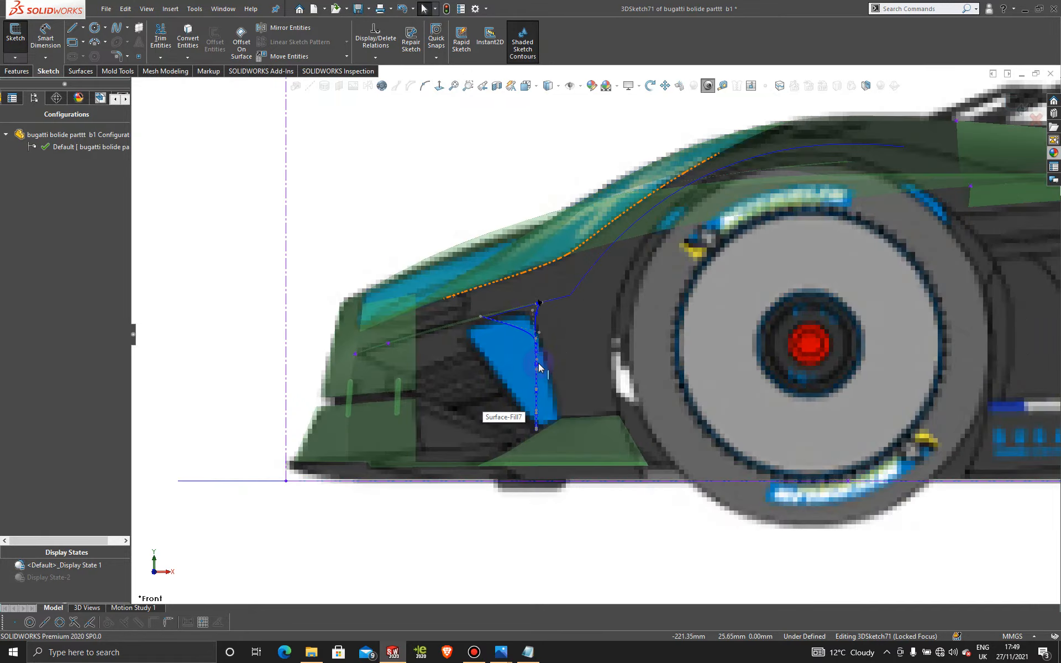
pyautogui.click(548, 314)
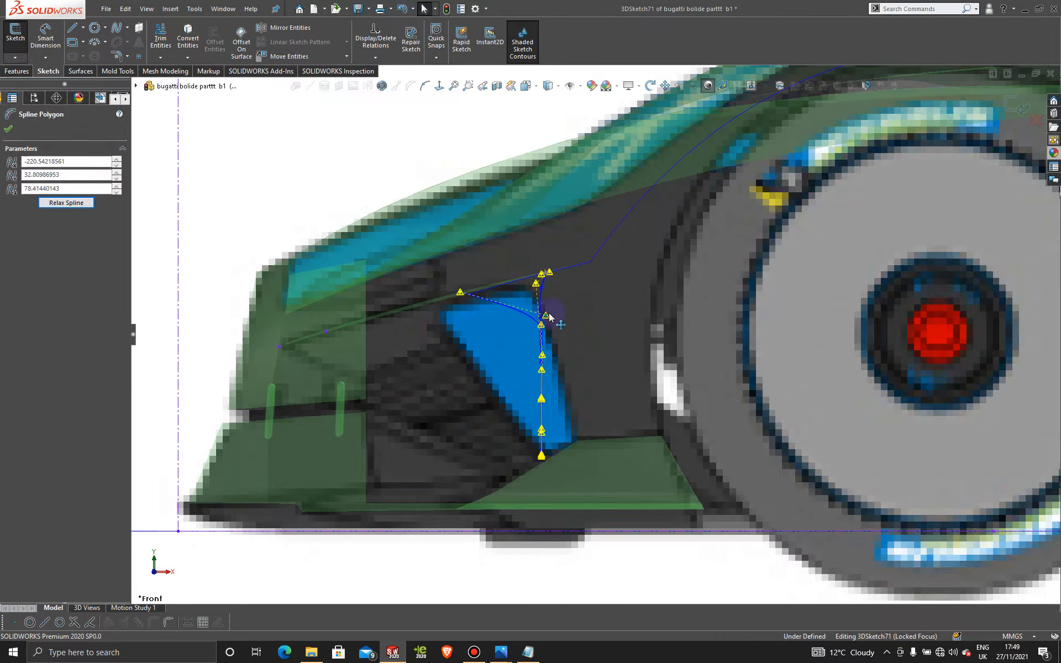
pyautogui.scroll(-4, 549, 315)
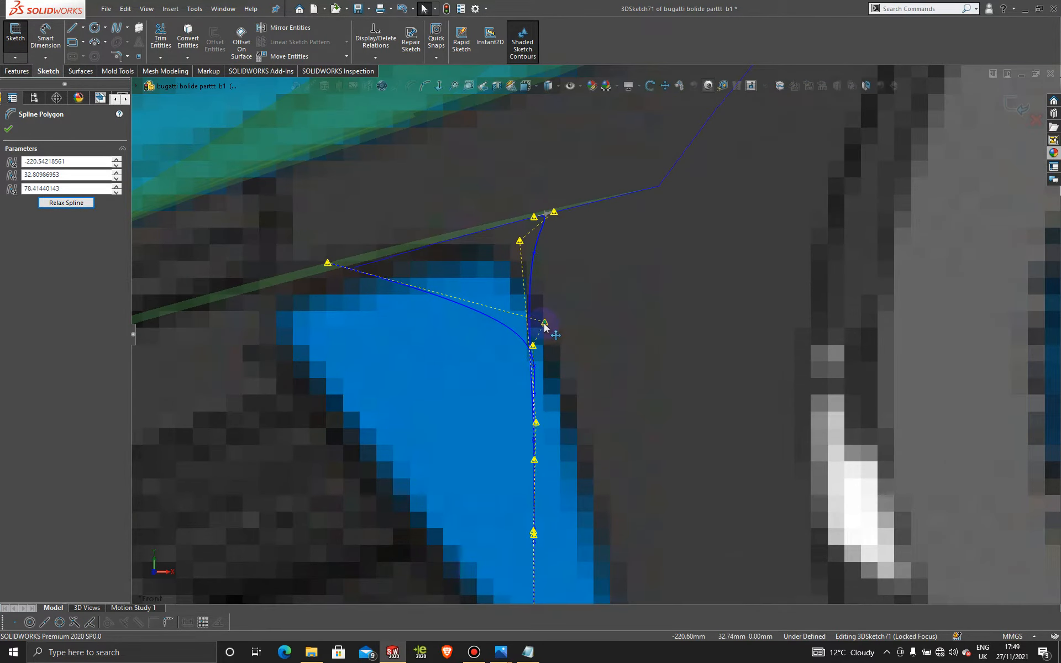
pyautogui.moveTo(545, 323); pyautogui.dragTo(381, 353)
pyautogui.moveTo(534, 348); pyautogui.dragTo(403, 463)
# Reshape the spline's lower end in the side view by moving its control points around the bottom tip of the blue intake.
pyautogui.scroll(3, 493, 465)
pyautogui.moveTo(557, 453); pyautogui.dragTo(617, 490)
pyautogui.moveTo(563, 533)
pyautogui.mouseDown()
pyautogui.moveTo(601, 523)
pyautogui.moveTo(580, 536)
pyautogui.mouseUp()
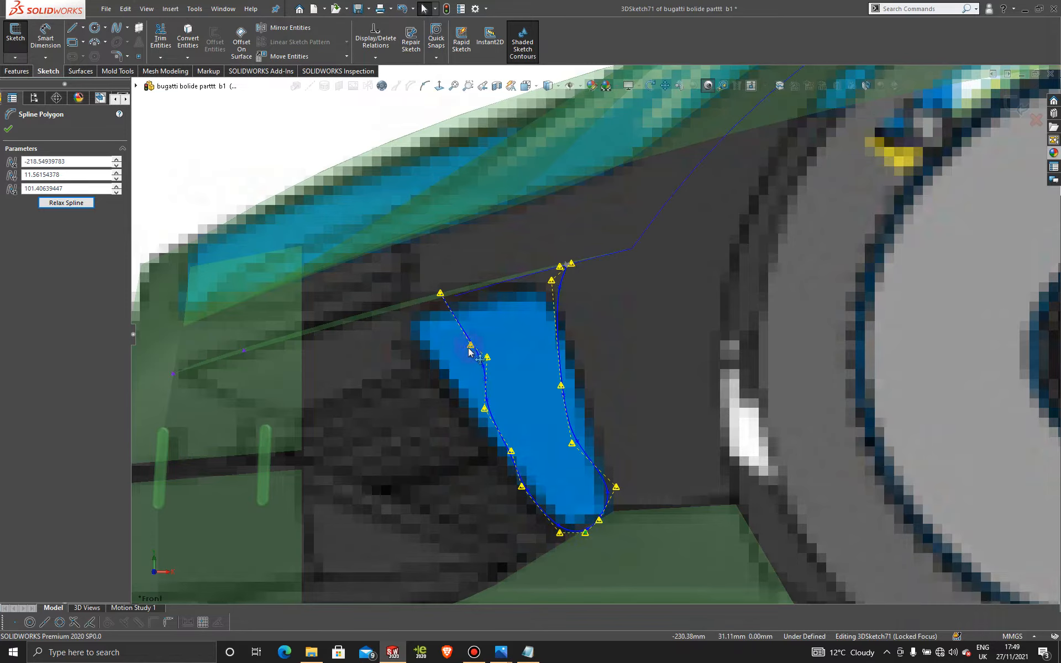
# Move the control points of the spline's upper front corner and diagonal forward to follow the intake's slanted front edge.
pyautogui.moveTo(468, 349); pyautogui.dragTo(391, 342)
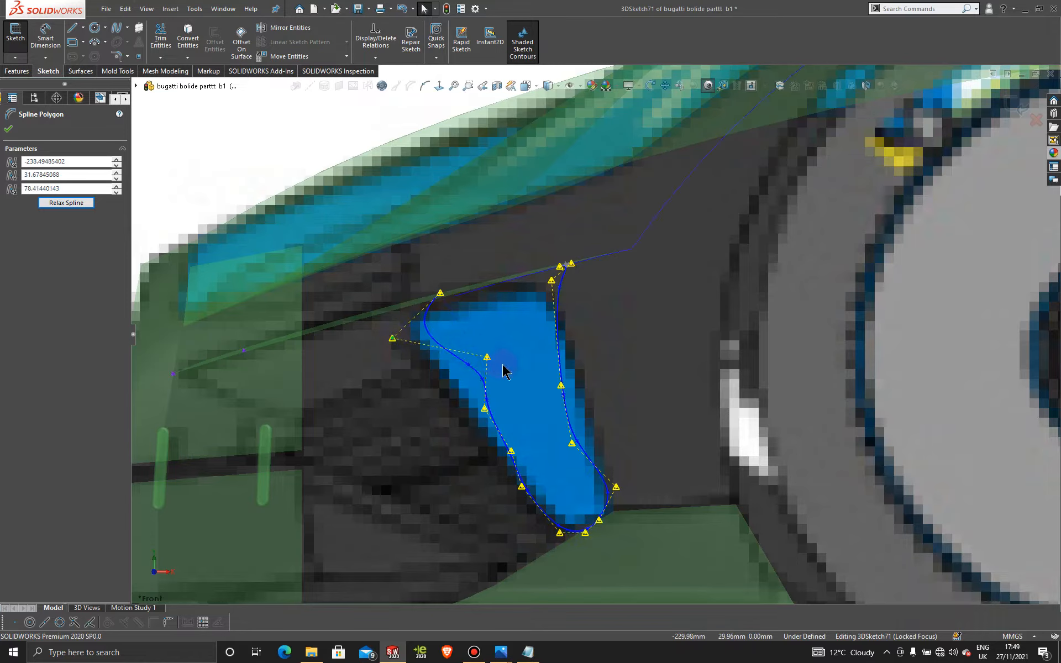
pyautogui.moveTo(487, 360); pyautogui.dragTo(431, 358)
pyautogui.moveTo(486, 413); pyautogui.dragTo(461, 414)
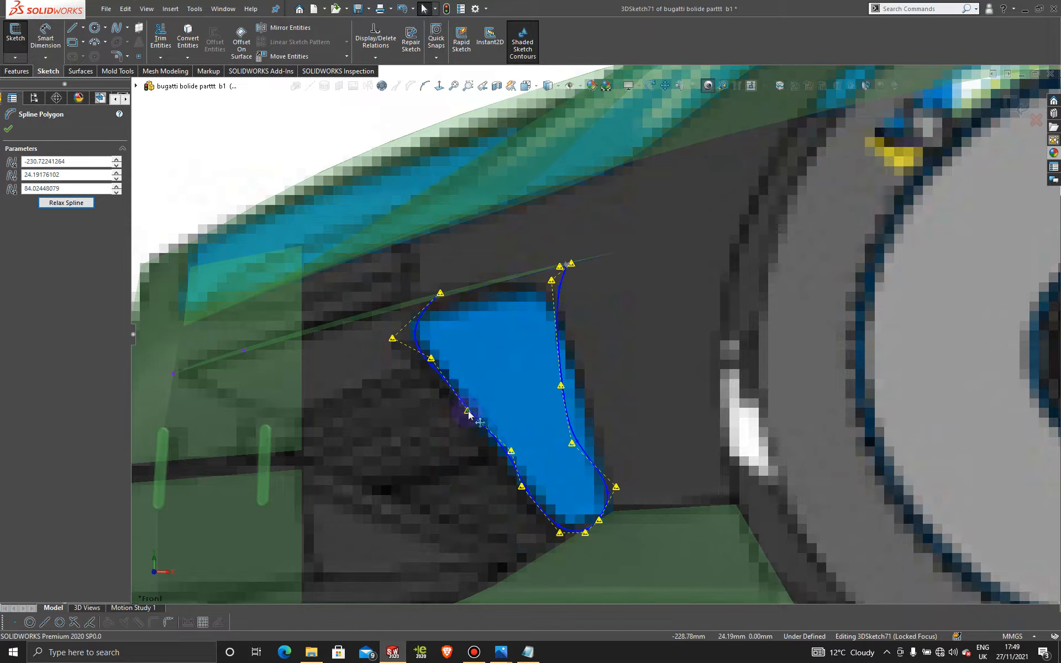
pyautogui.moveTo(513, 451); pyautogui.dragTo(502, 454)
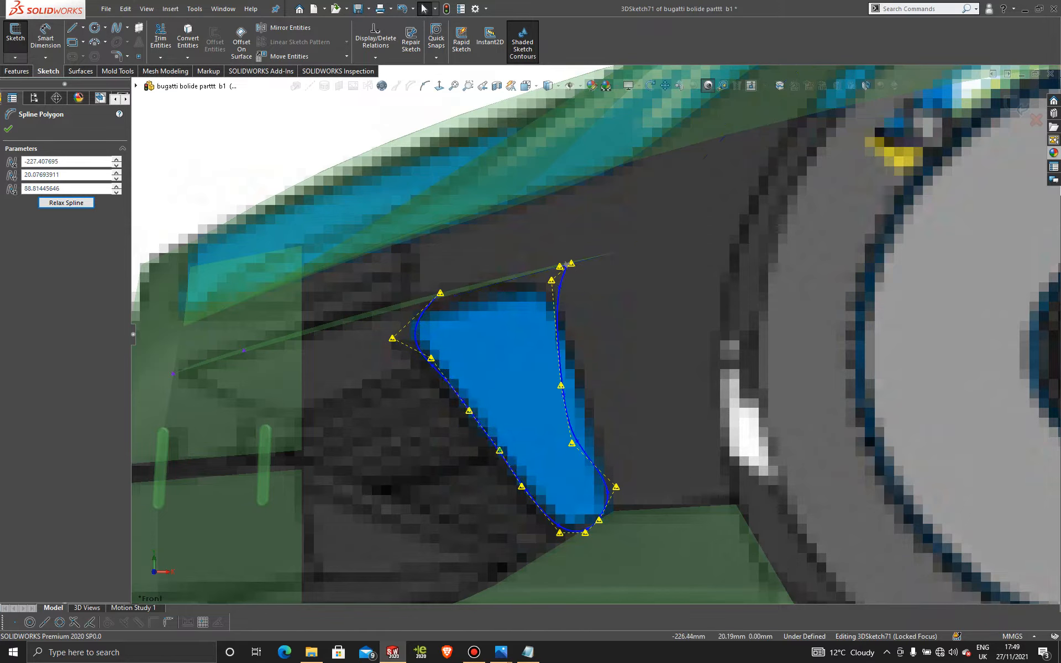
# Shift the control points of the spline's rear side backward, from below the green strip to the lower corner, outside the intake's rear edge.
pyautogui.moveTo(551, 280); pyautogui.dragTo(570, 295)
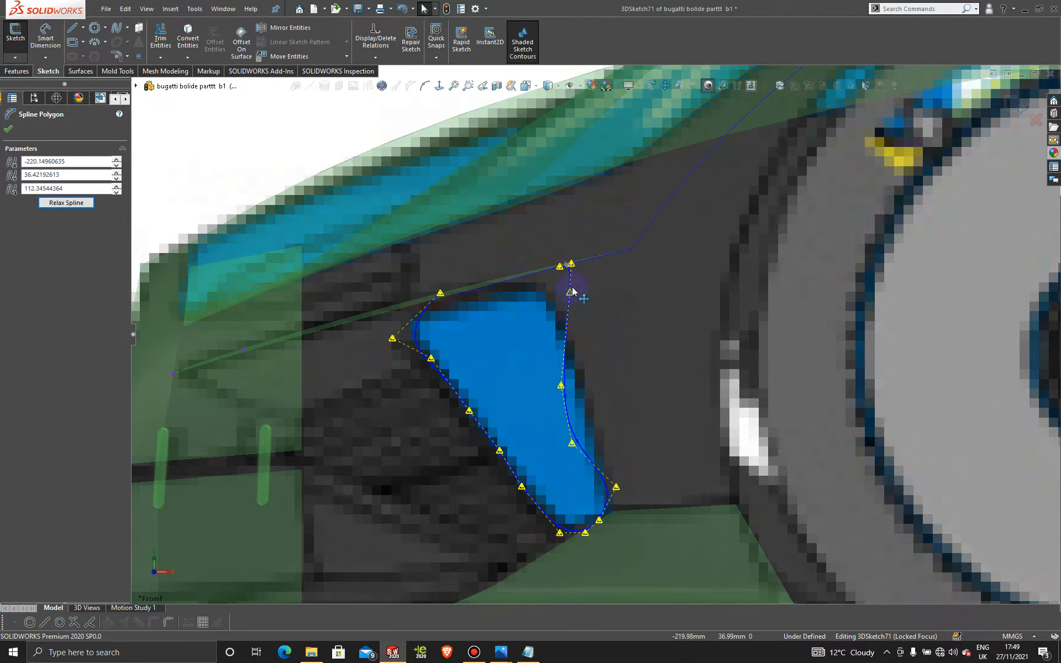
pyautogui.scroll(-3, 572, 292)
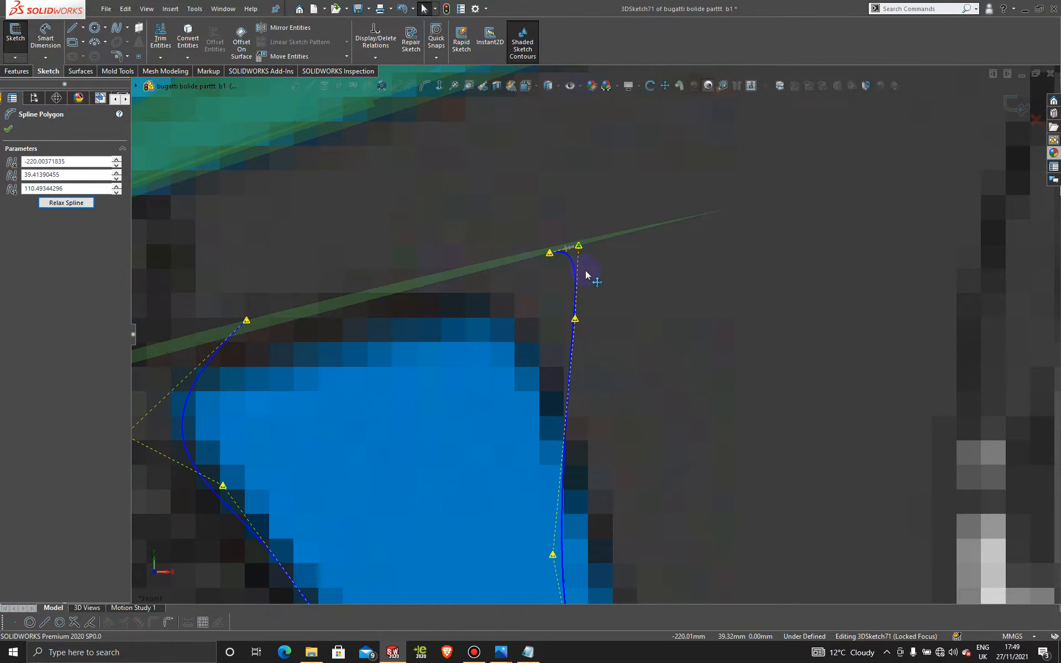
pyautogui.scroll(6, 594, 376)
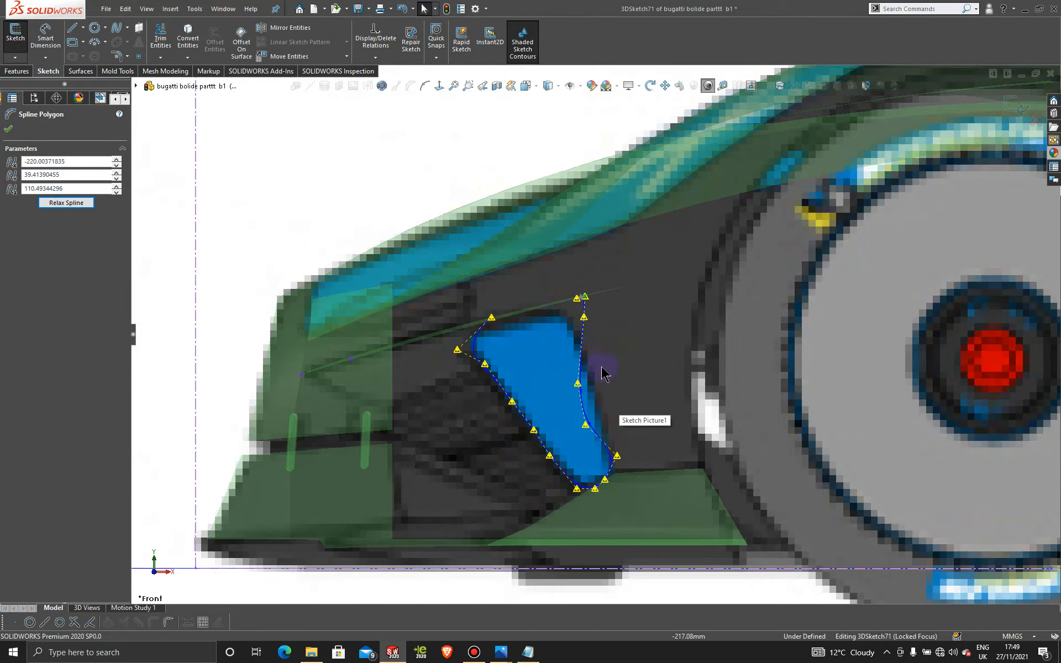
pyautogui.scroll(-2, 606, 364)
pyautogui.moveTo(580, 385); pyautogui.dragTo(608, 382)
pyautogui.moveTo(585, 425); pyautogui.dragTo(617, 478)
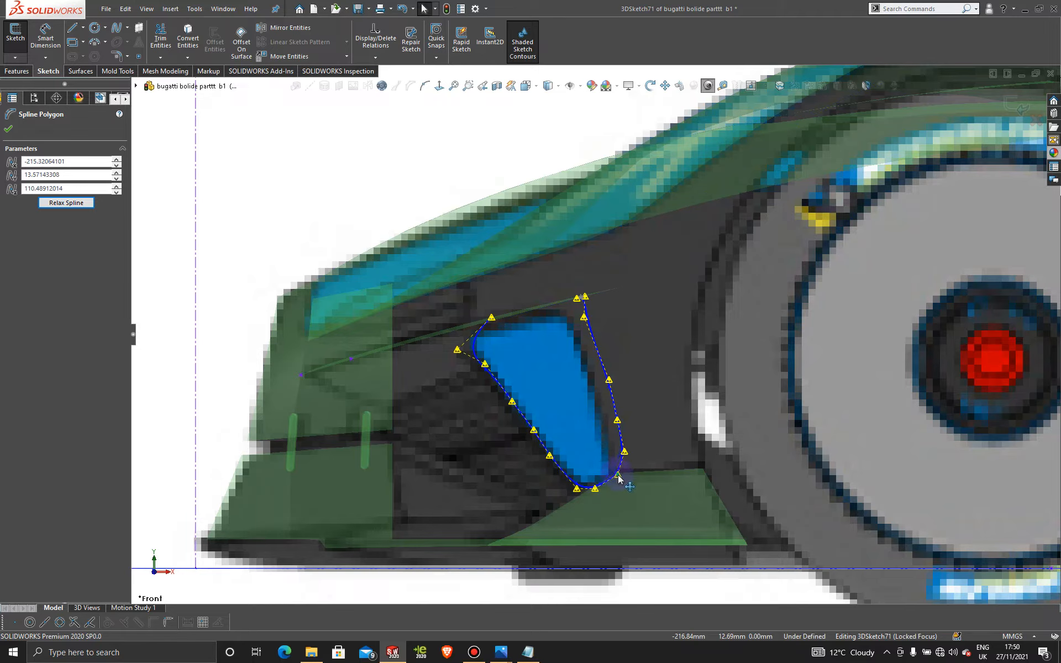
# Refine the spline's lower rear corner and bottom run, pulling the adjacent rear-side control points closer to the intake's edge.
pyautogui.moveTo(595, 489); pyautogui.dragTo(611, 420)
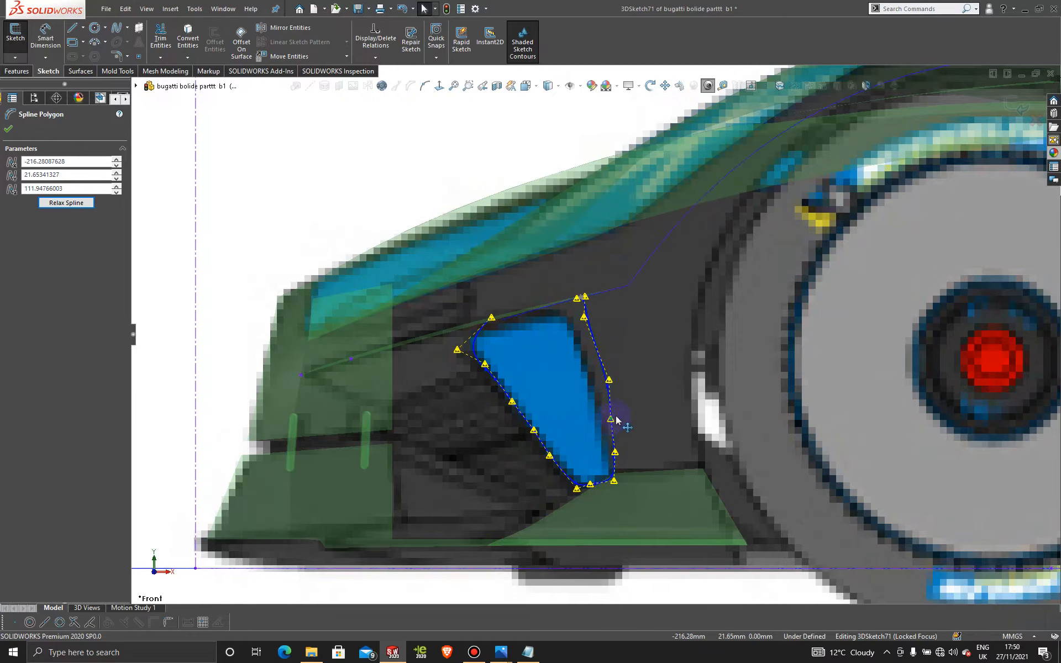
pyautogui.moveTo(609, 380); pyautogui.dragTo(601, 381)
pyautogui.moveTo(608, 421); pyautogui.dragTo(611, 455)
pyautogui.scroll(-1, 602, 482)
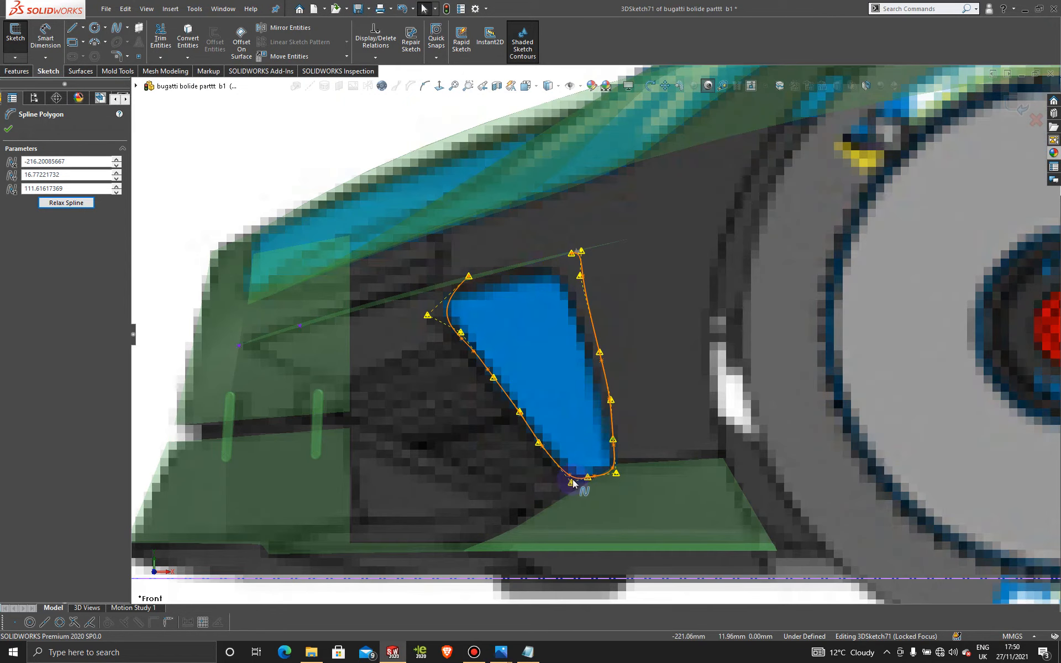
pyautogui.moveTo(572, 483)
pyautogui.mouseDown()
pyautogui.moveTo(620, 476)
pyautogui.moveTo(586, 485)
pyautogui.mouseUp()
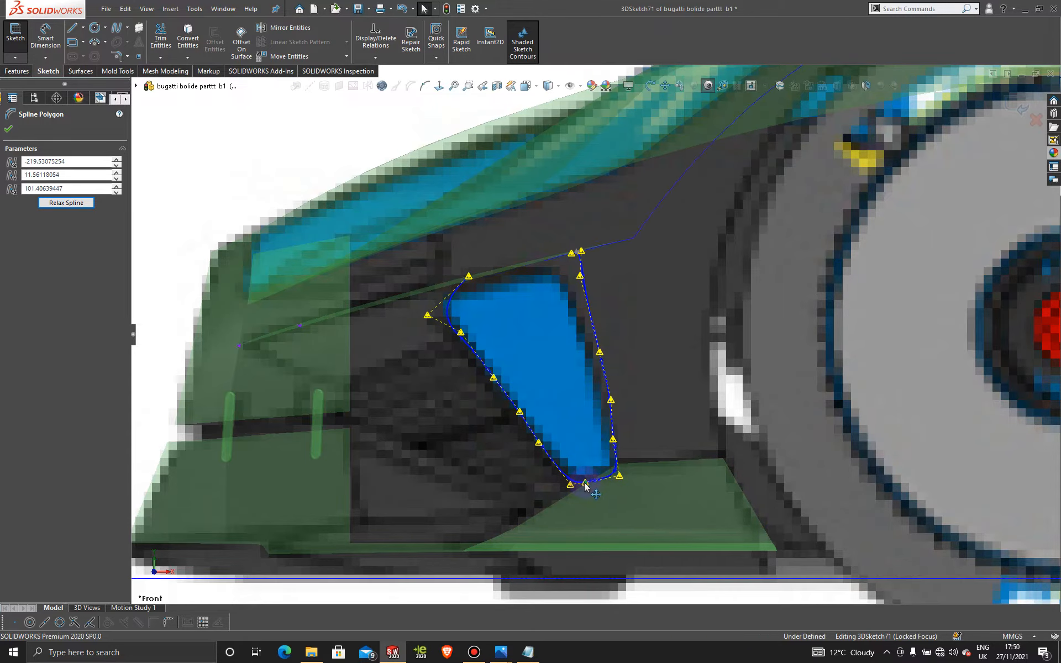
# Nudge the upper control points of the spline's front diagonal slightly forward to even out the gap to the intake.
pyautogui.moveTo(521, 414); pyautogui.dragTo(517, 416)
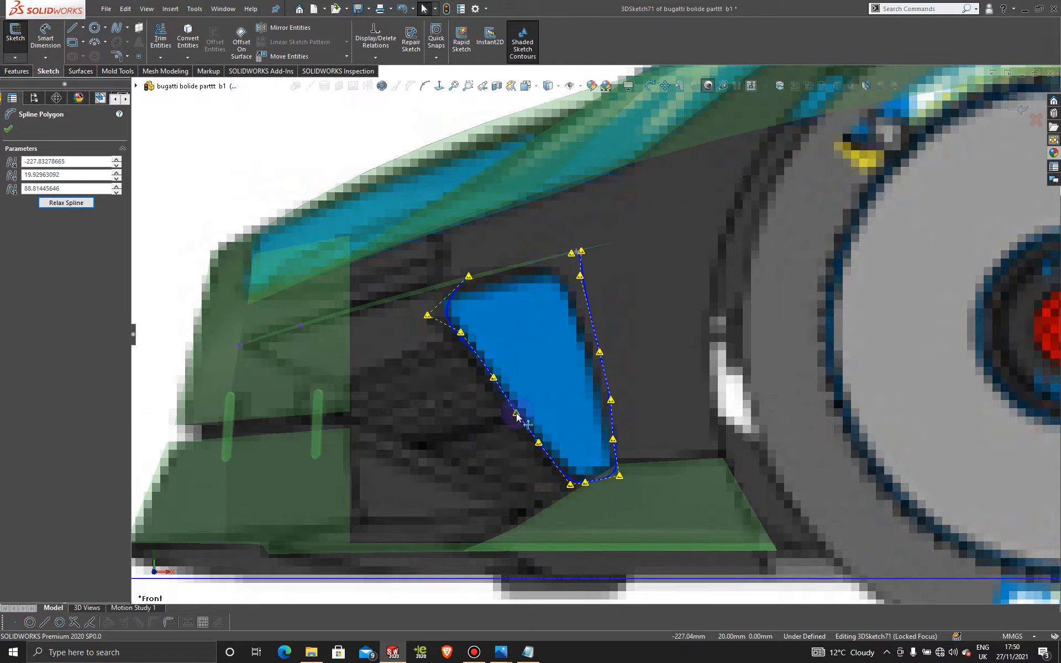
pyautogui.moveTo(494, 377); pyautogui.dragTo(490, 378)
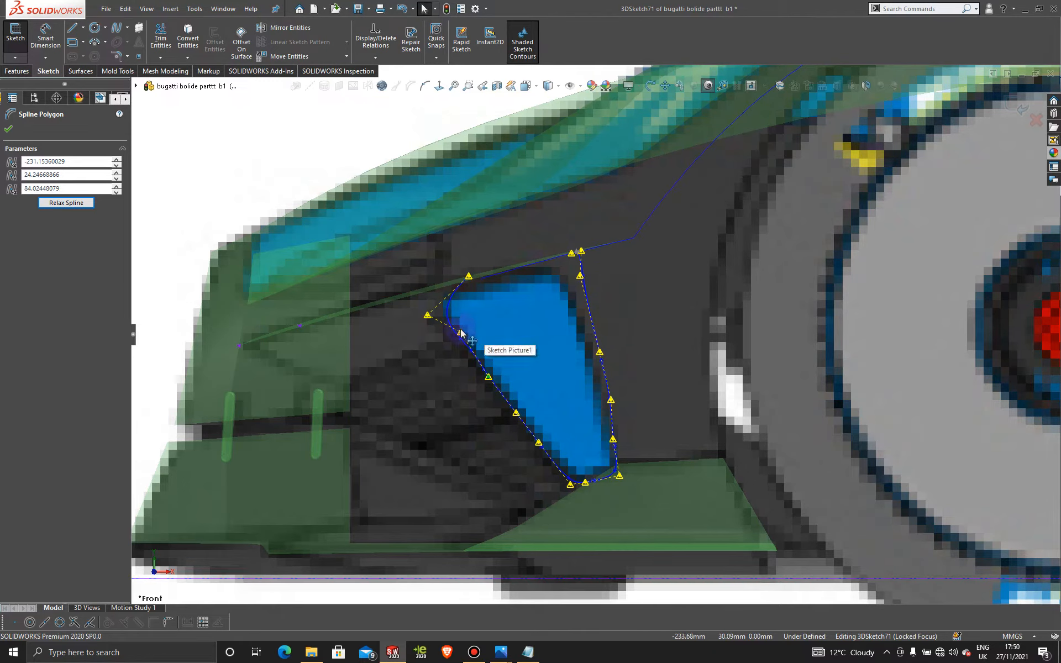
pyautogui.moveTo(427, 319); pyautogui.dragTo(456, 333)
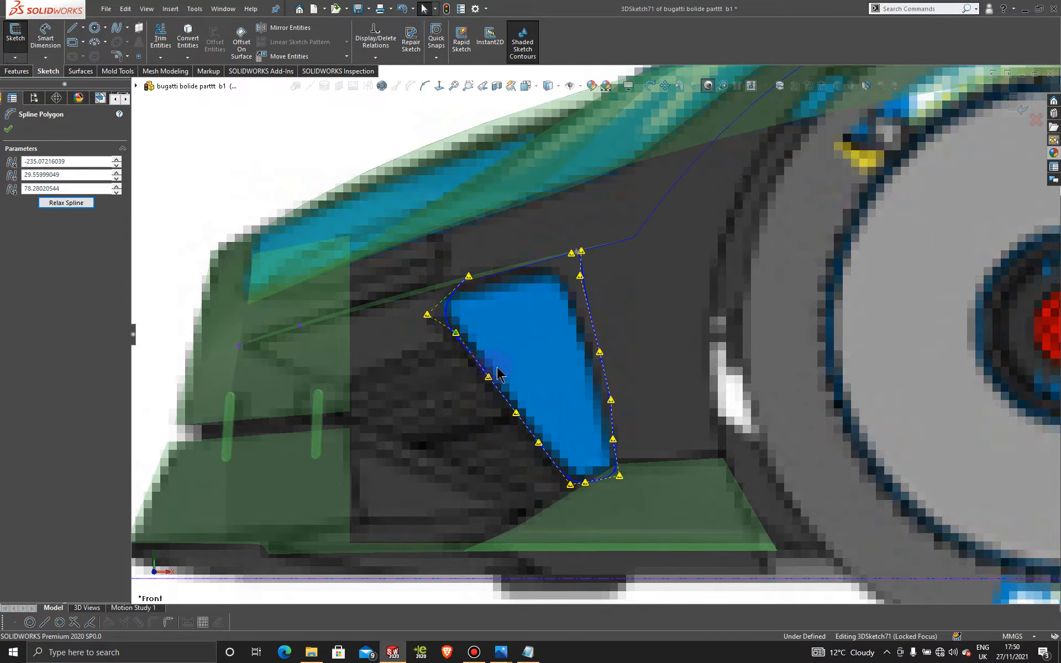
pyautogui.moveTo(491, 380); pyautogui.dragTo(484, 380)
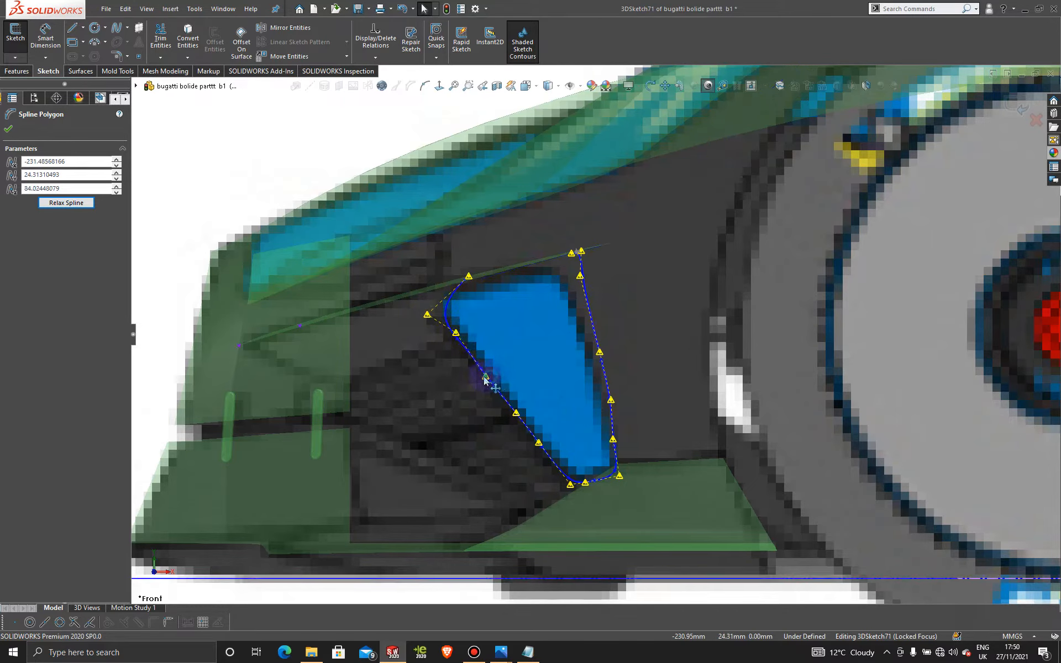
pyautogui.click(457, 334)
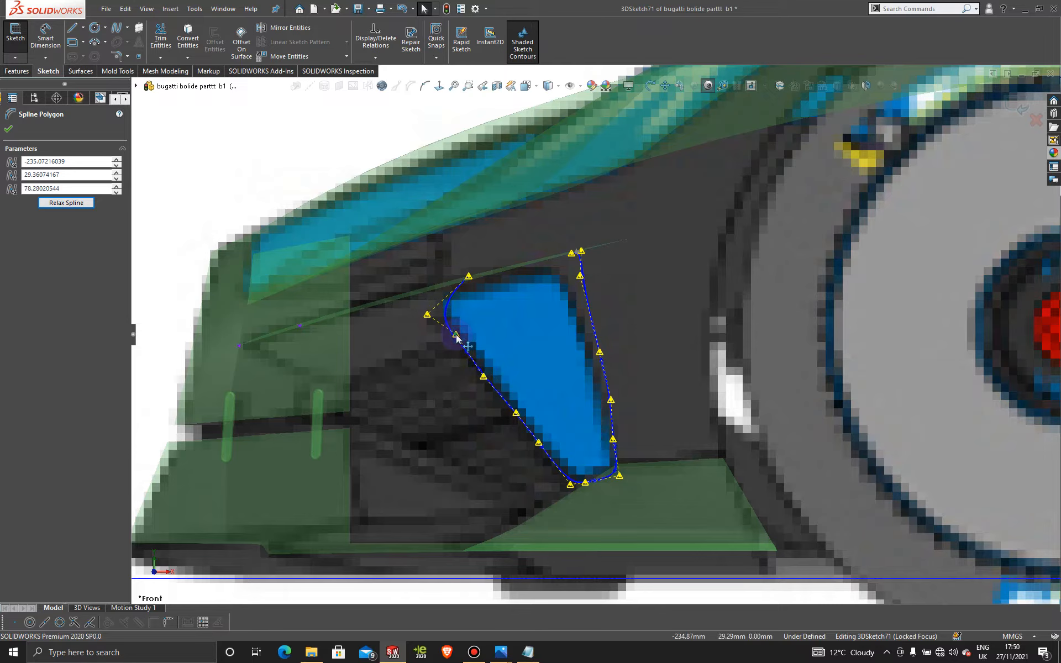
# Nudge the lower diagonal and bottom control points of the spline forward for a smooth curve around the intake's tip.
pyautogui.click(516, 413)
pyautogui.moveTo(539, 445); pyautogui.dragTo(533, 446)
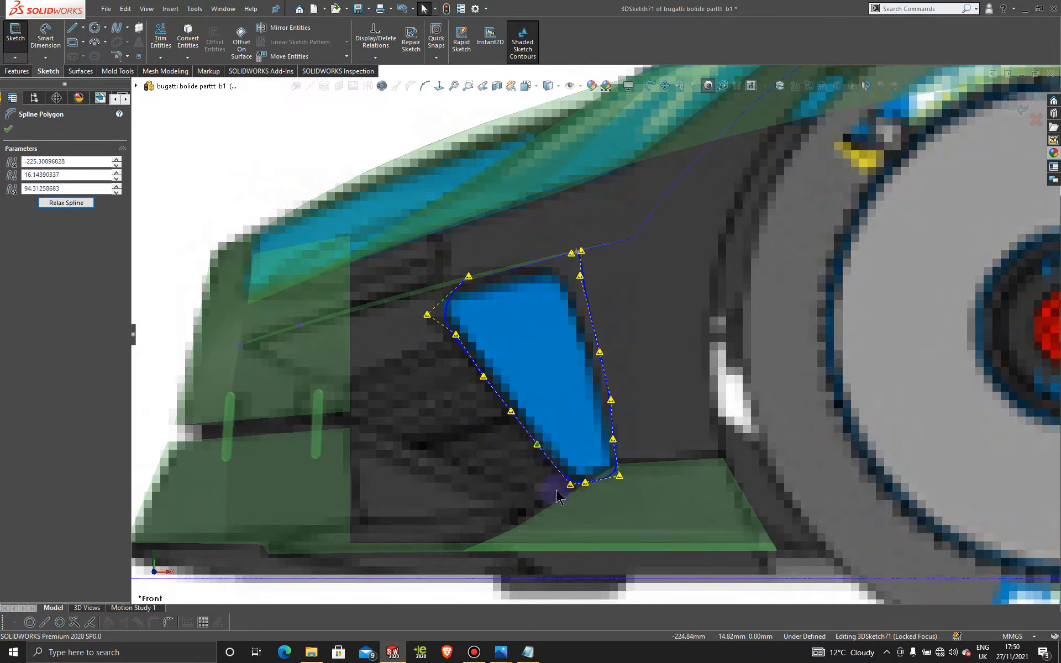
pyautogui.moveTo(571, 485); pyautogui.dragTo(562, 487)
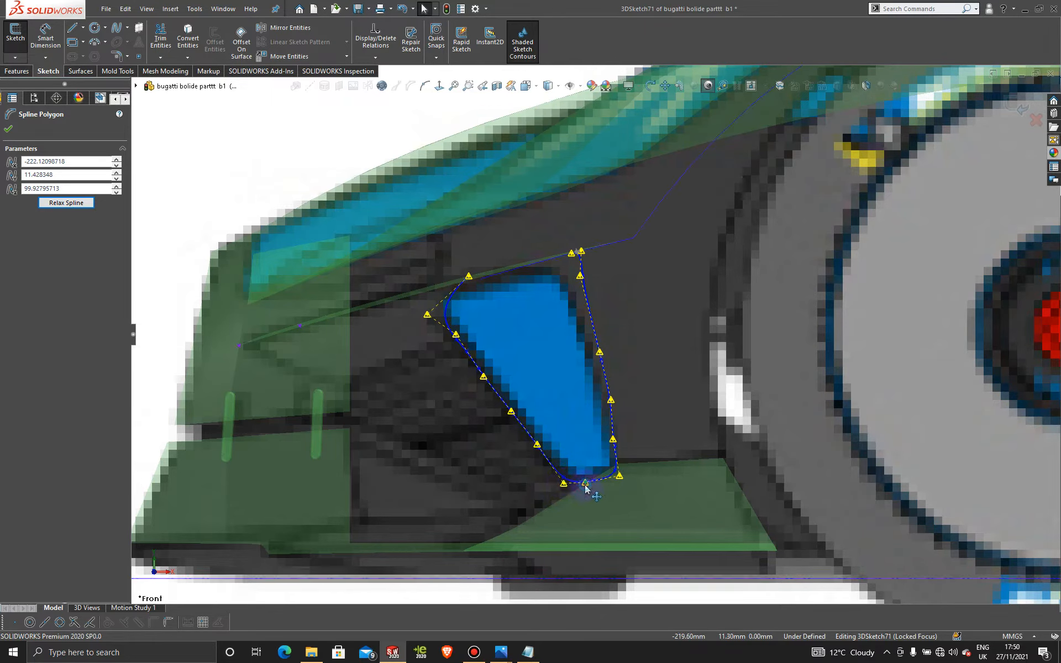
pyautogui.moveTo(586, 488); pyautogui.dragTo(584, 490)
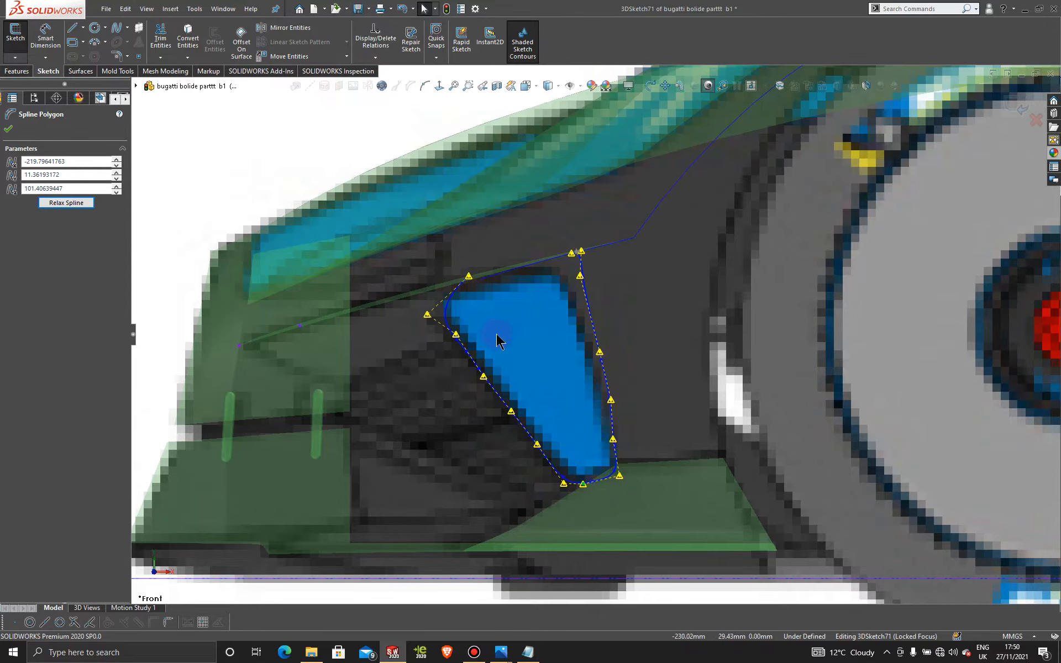
# Align the control points along the spline's rear side into a straight run from the green strip to the lower corner.
pyautogui.scroll(5, 514, 343)
pyautogui.scroll(-6, 597, 309)
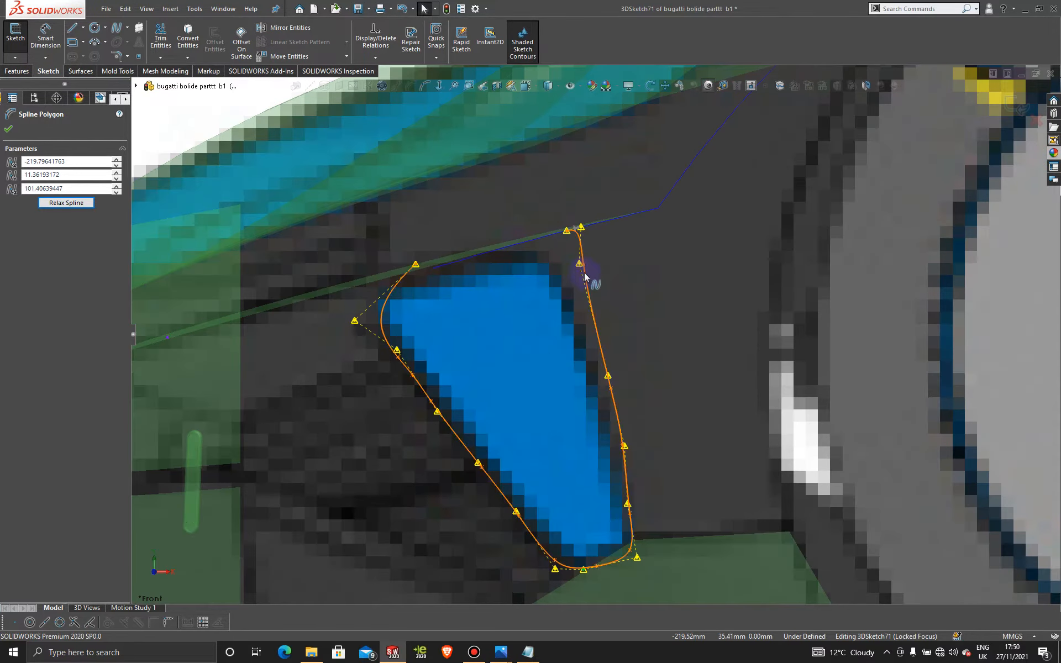
pyautogui.moveTo(584, 270); pyautogui.dragTo(584, 266)
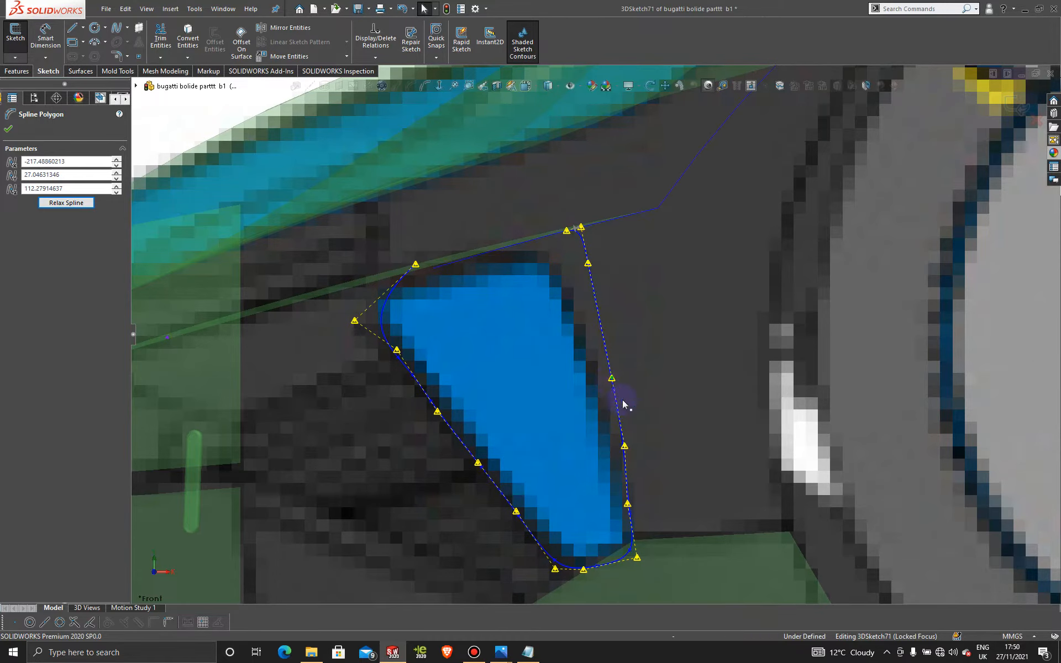
pyautogui.moveTo(622, 452); pyautogui.dragTo(621, 449)
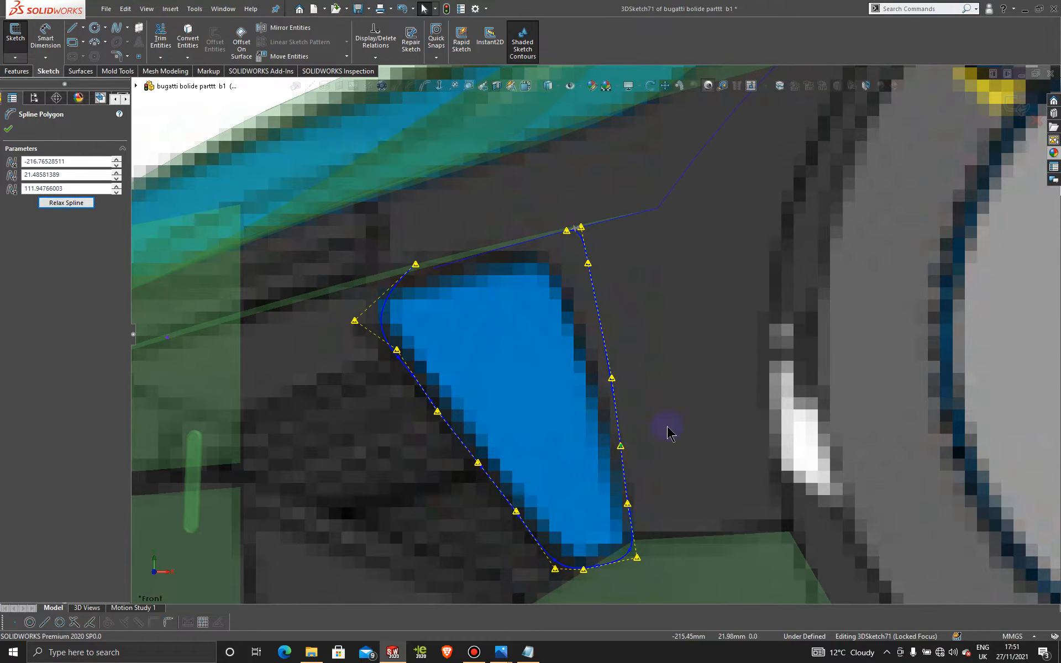
# In the top view, shift the spline's front tip points and the uppermost diagonal point forward toward the dark body line.
pyautogui.scroll(7, 592, 384)
pyautogui.moveTo(569, 367)
pyautogui.mouseDown(button='middle')
pyautogui.moveTo(569, 422)
pyautogui.moveTo(614, 471)
pyautogui.moveTo(701, 343)
pyautogui.moveTo(681, 479)
pyautogui.moveTo(694, 499)
pyautogui.mouseUp(button='middle')
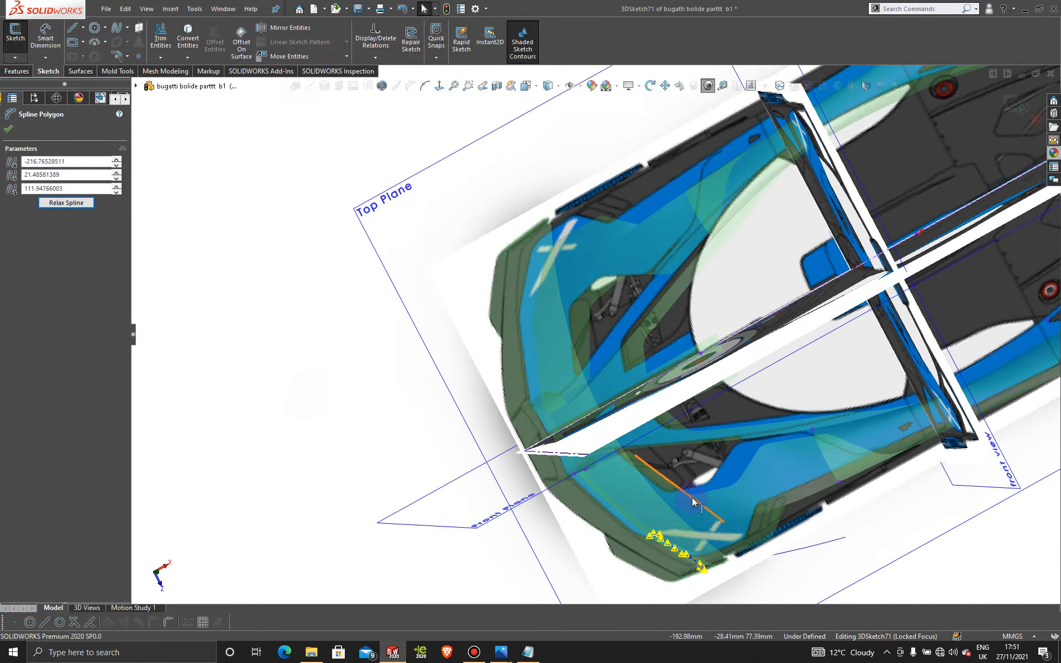
pyautogui.scroll(6, 505, 456)
pyautogui.press('space')
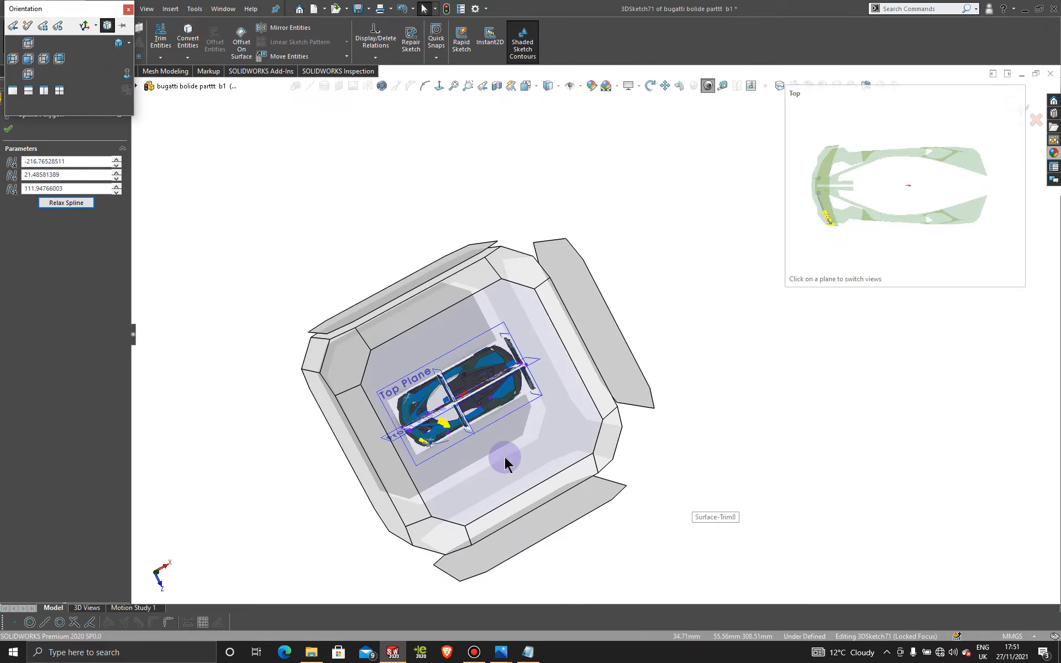
pyautogui.hotkey('ctrl', '5')
pyautogui.scroll(-5, 464, 415)
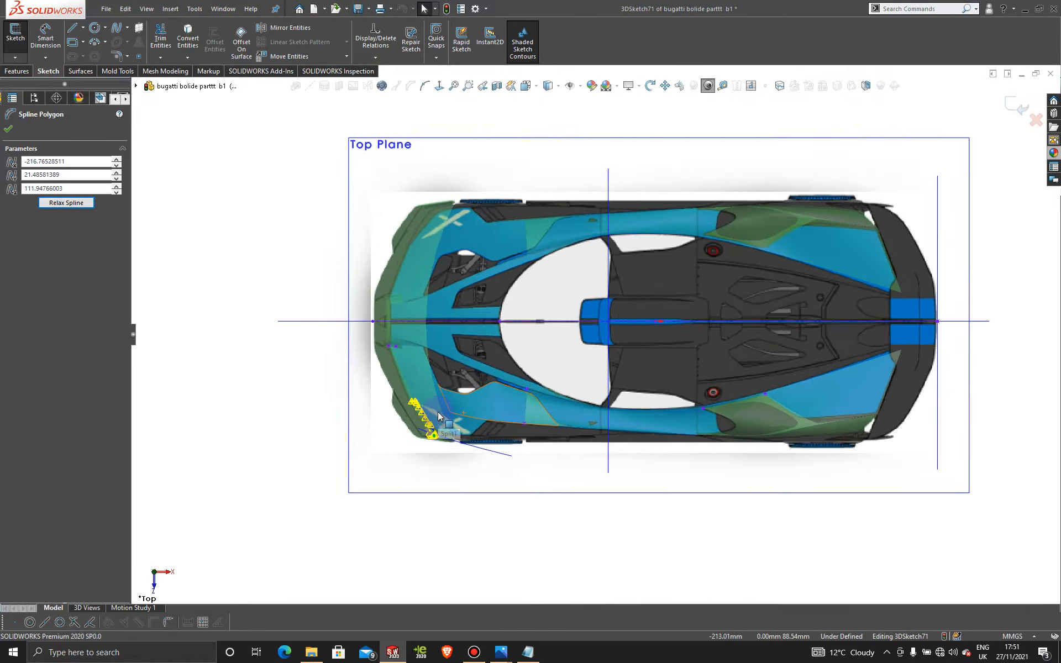
pyautogui.scroll(-3, 464, 415)
pyautogui.scroll(-5, 505, 319)
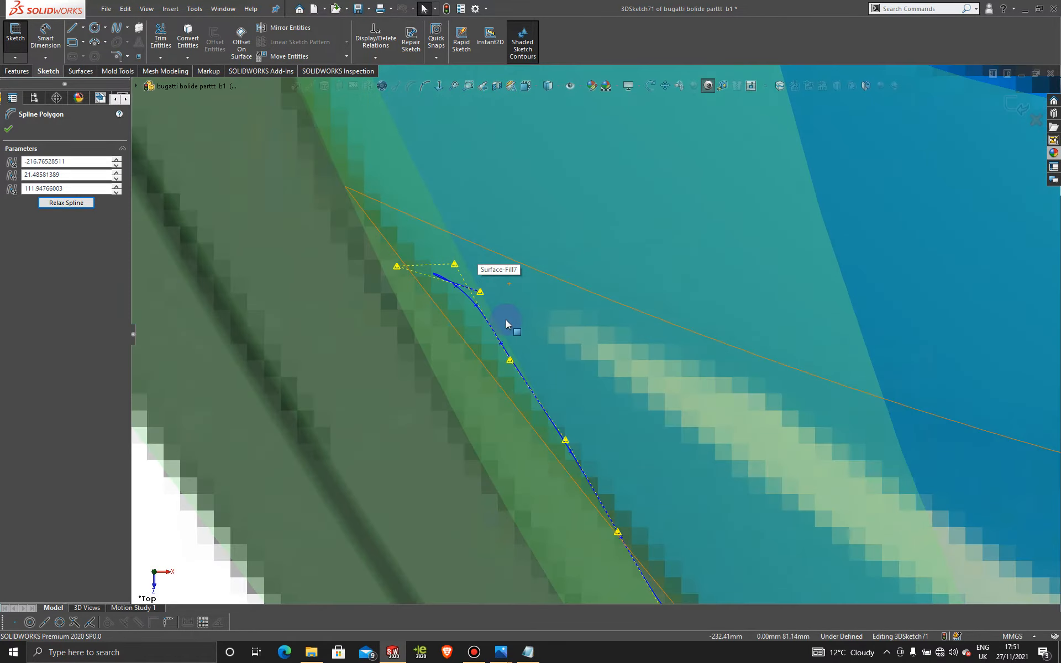
pyautogui.moveTo(441, 241); pyautogui.dragTo(409, 274)
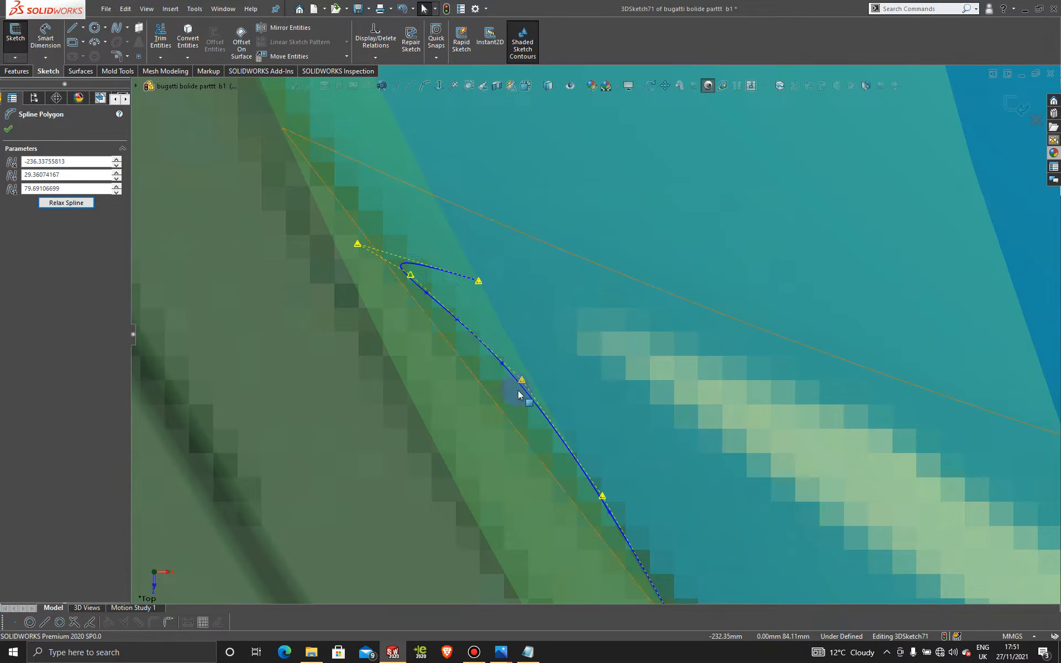
pyautogui.moveTo(521, 381); pyautogui.dragTo(498, 381)
pyautogui.scroll(3, 548, 405)
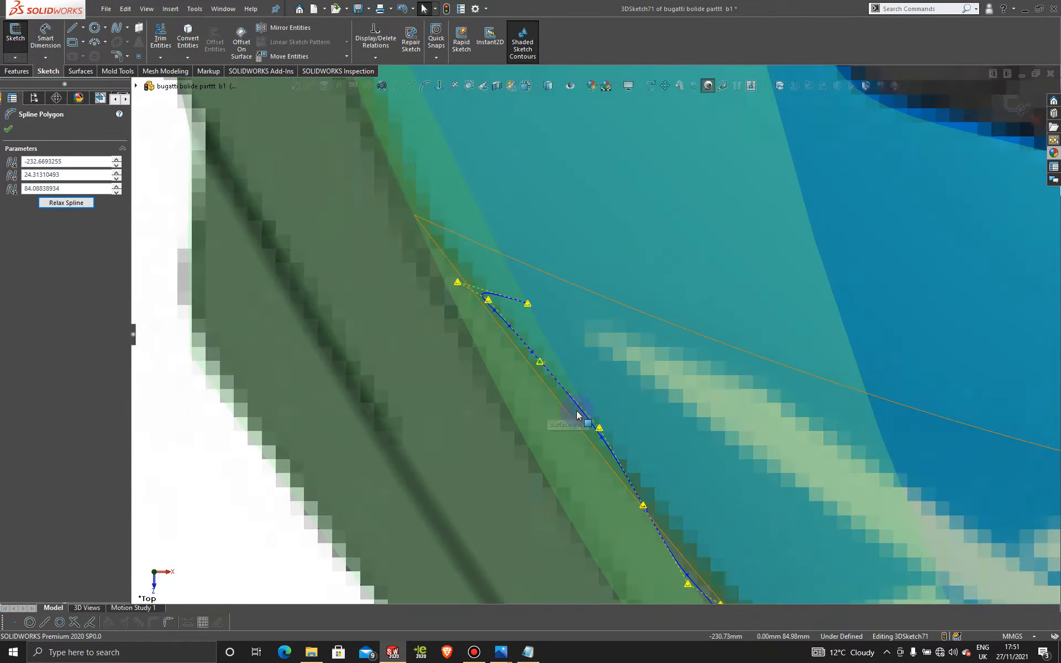
# Shift the remaining diagonal control points and the first bottom point forward in the top view, forming a straight run along the body line.
pyautogui.moveTo(599, 429); pyautogui.dragTo(579, 432)
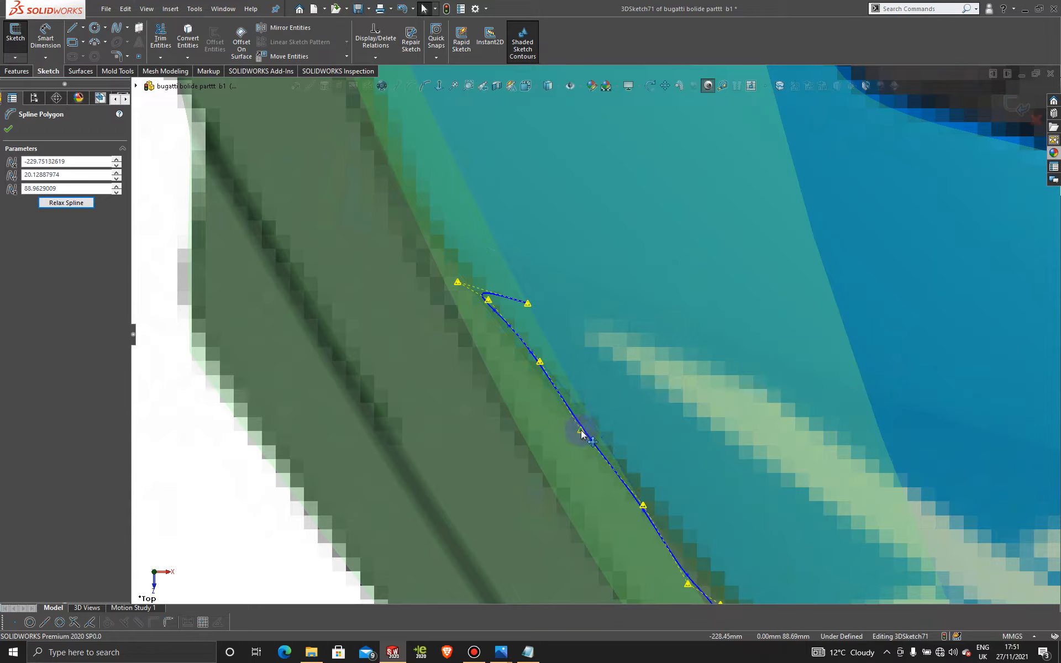
pyautogui.moveTo(539, 364)
pyautogui.mouseDown()
pyautogui.moveTo(523, 363)
pyautogui.moveTo(532, 365)
pyautogui.mouseUp()
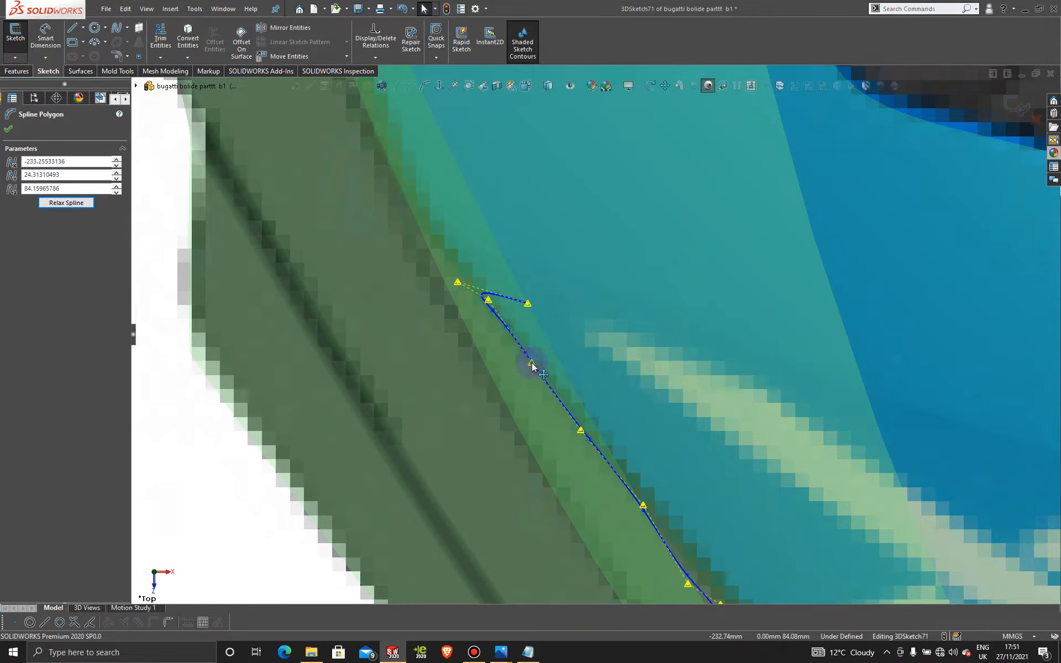
pyautogui.moveTo(644, 507); pyautogui.dragTo(635, 507)
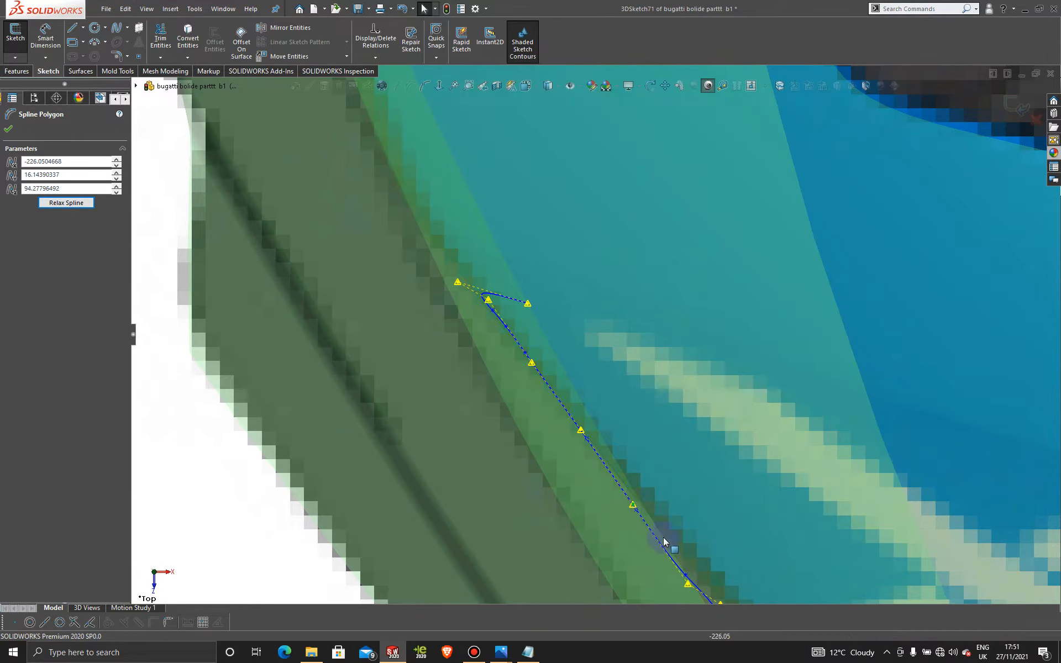
pyautogui.scroll(3, 705, 536)
pyautogui.scroll(-2, 705, 536)
pyautogui.moveTo(638, 452); pyautogui.dragTo(625, 455)
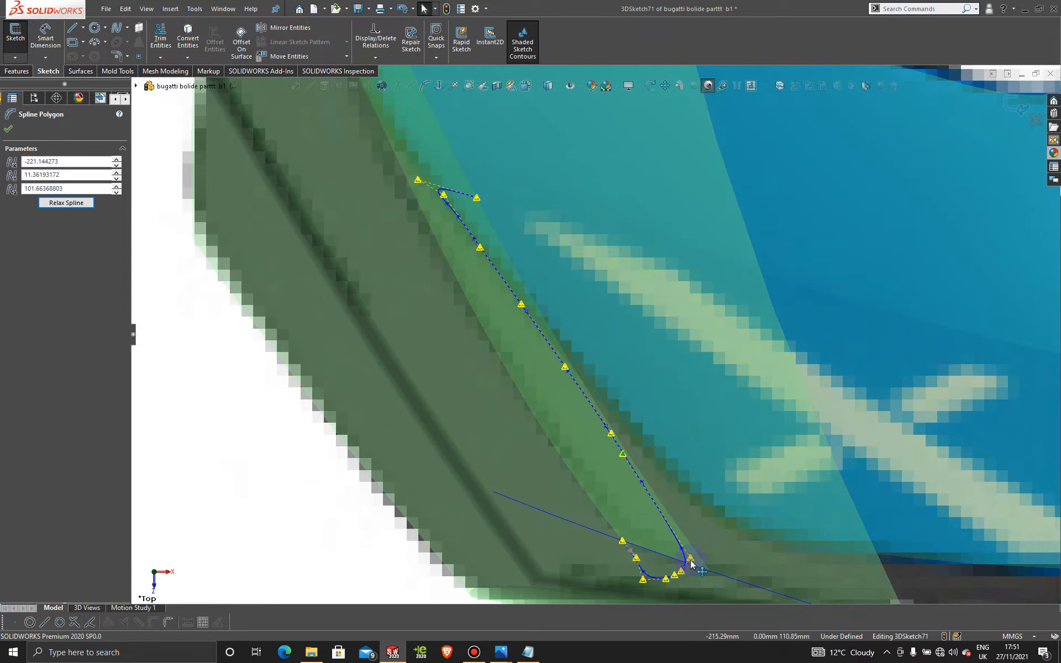
# On the car's front picture, move the bottom run's inner point to about Y 11.7, Z 99.5 and the outer corner to about Y 11.4, Z 110.4.
pyautogui.scroll(6, 668, 476)
pyautogui.moveTo(667, 474); pyautogui.dragTo(717, 266, button='middle')
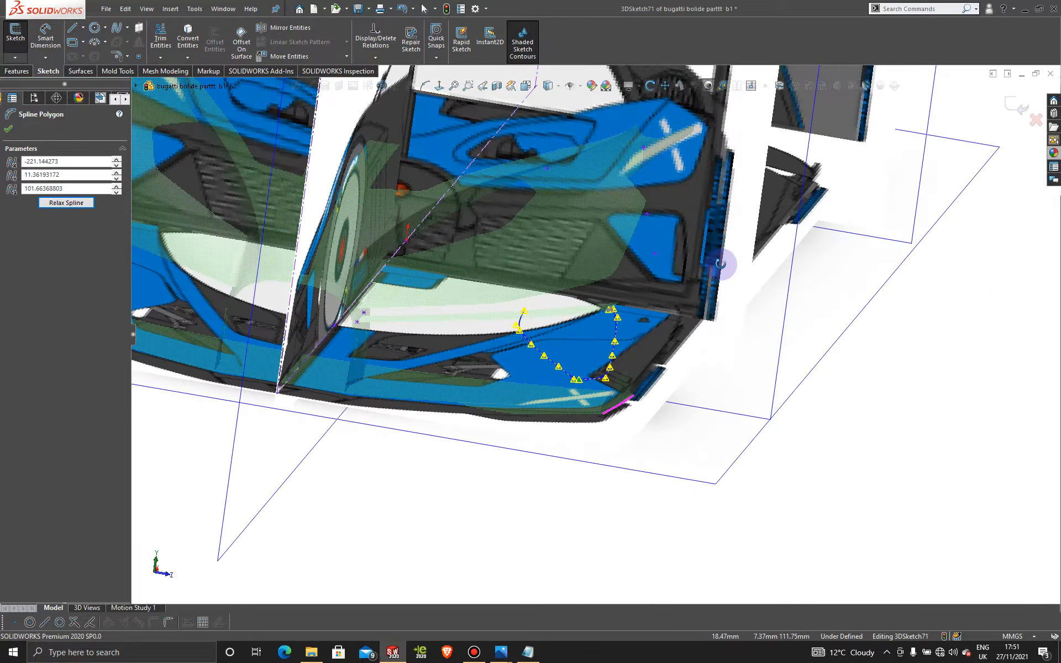
pyautogui.press('space')
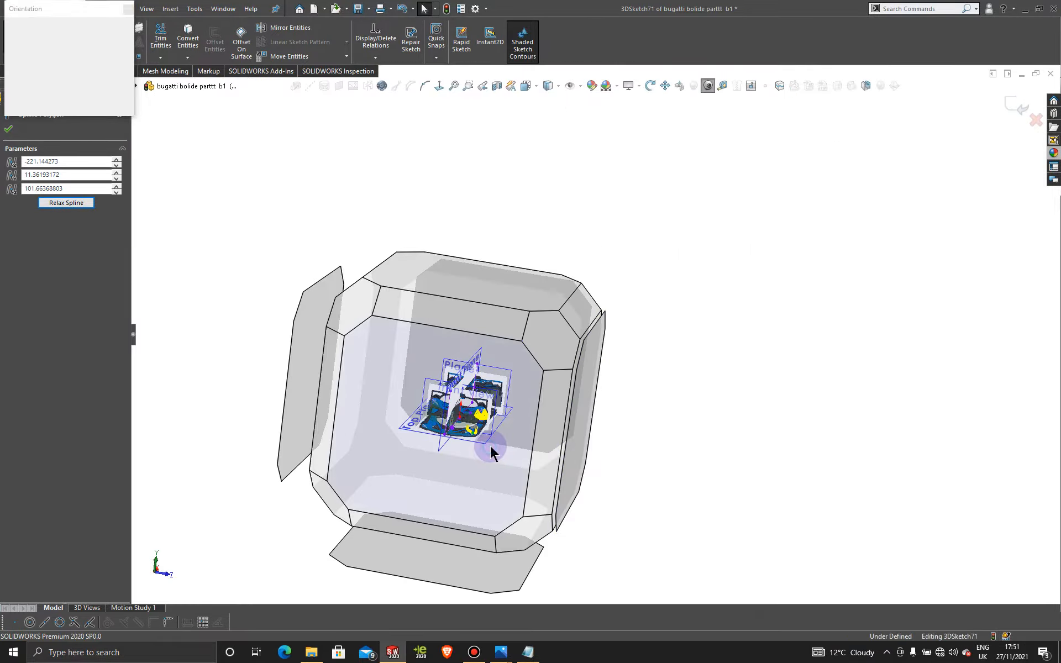
pyautogui.click(492, 449)
pyautogui.scroll(-5, 772, 456)
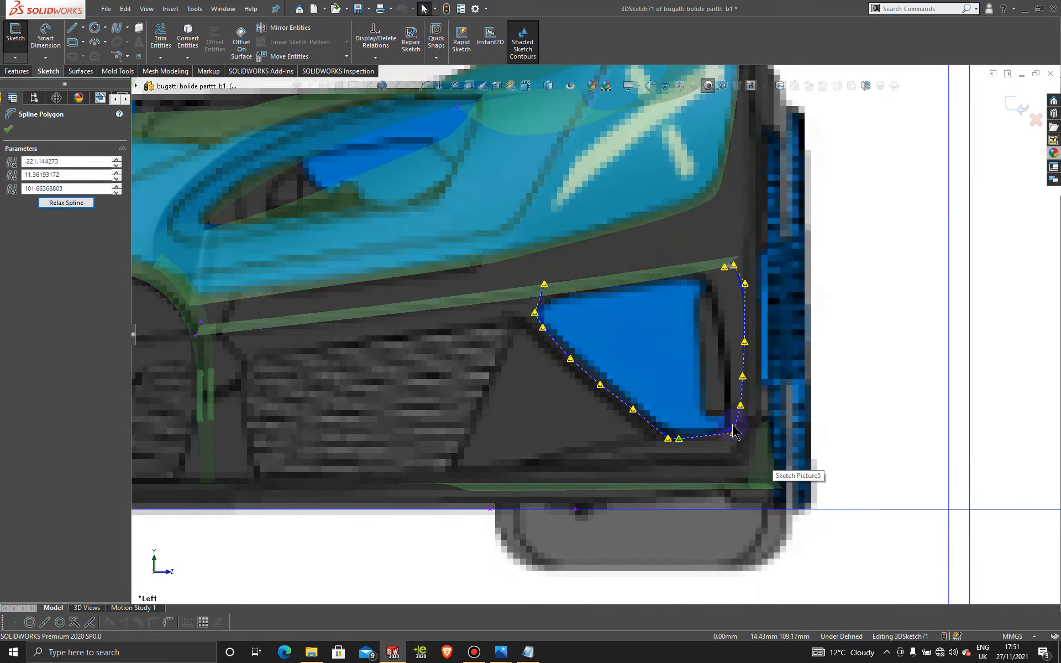
pyautogui.click(473, 652)
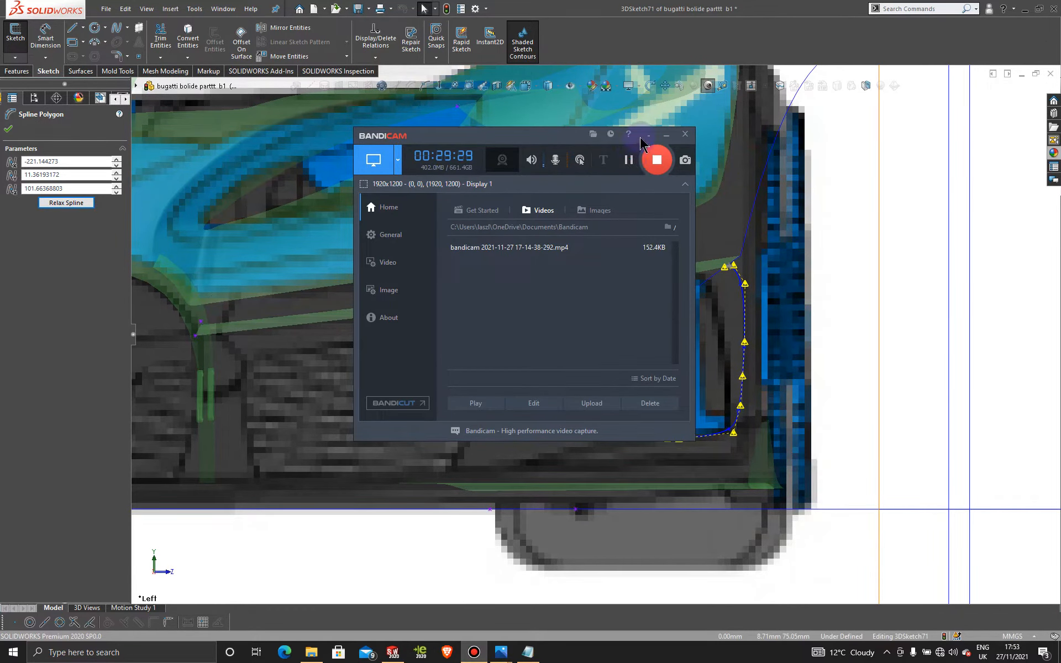
pyautogui.click(665, 135)
pyautogui.scroll(-1, 719, 338)
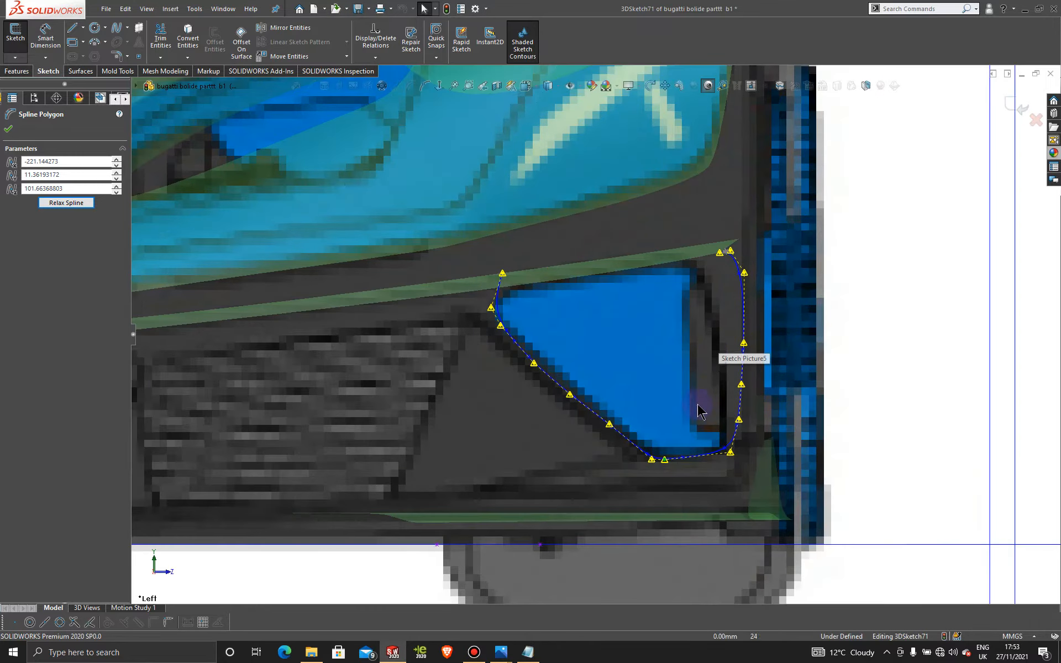
pyautogui.moveTo(654, 465); pyautogui.dragTo(645, 462)
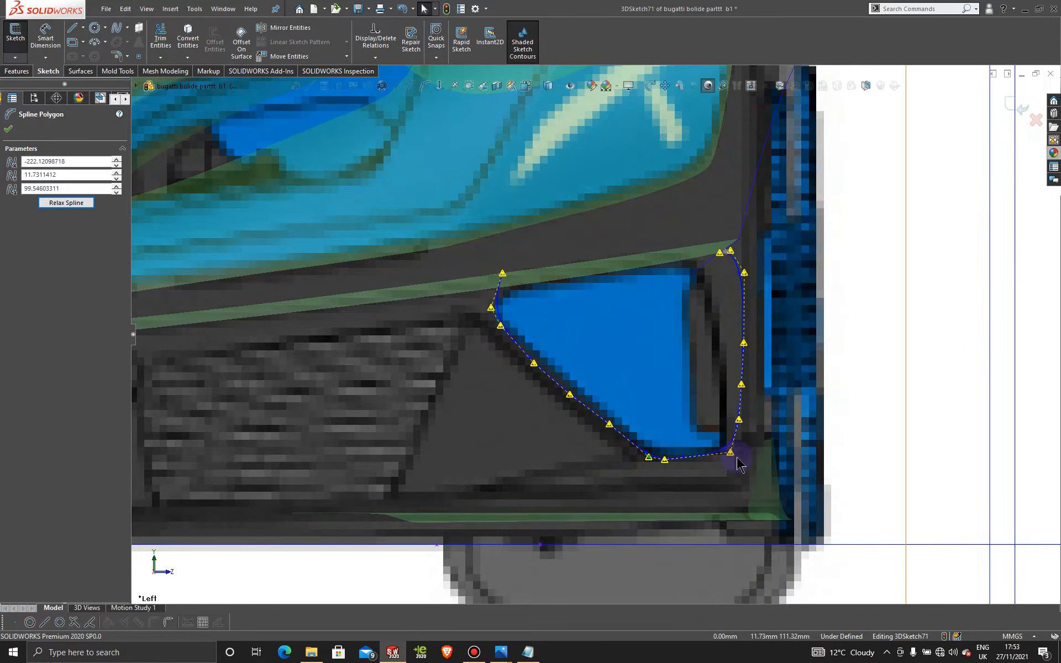
pyautogui.moveTo(733, 456); pyautogui.dragTo(731, 463)
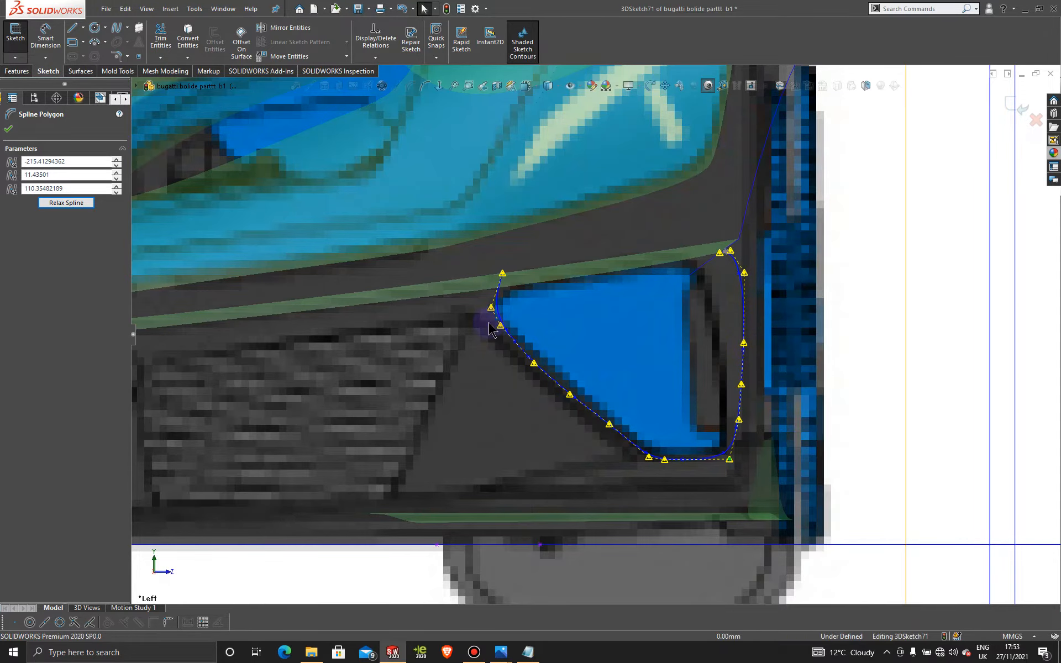
# On the side picture, tighten the spline's front tip around the intake and even out the control points along the front diagonal.
pyautogui.scroll(2, 595, 379)
pyautogui.scroll(3, 595, 378)
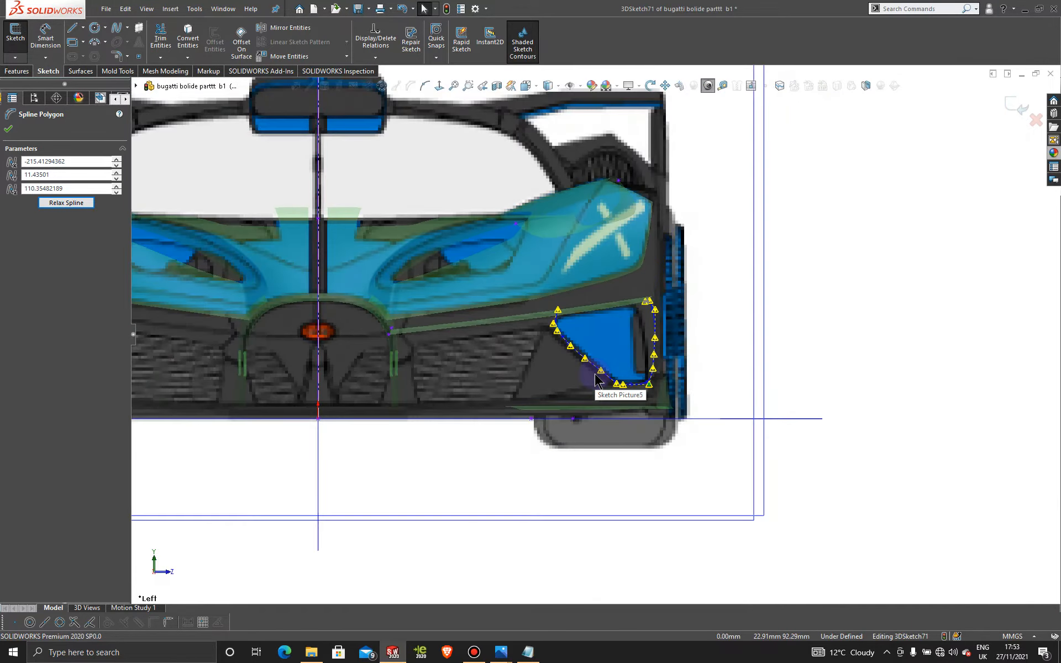
pyautogui.moveTo(595, 387)
pyautogui.mouseDown(button='middle')
pyautogui.moveTo(456, 403)
pyautogui.moveTo(466, 408)
pyautogui.moveTo(462, 442)
pyautogui.moveTo(438, 448)
pyautogui.moveTo(464, 447)
pyautogui.moveTo(388, 289)
pyautogui.moveTo(541, 186)
pyautogui.mouseUp(button='middle')
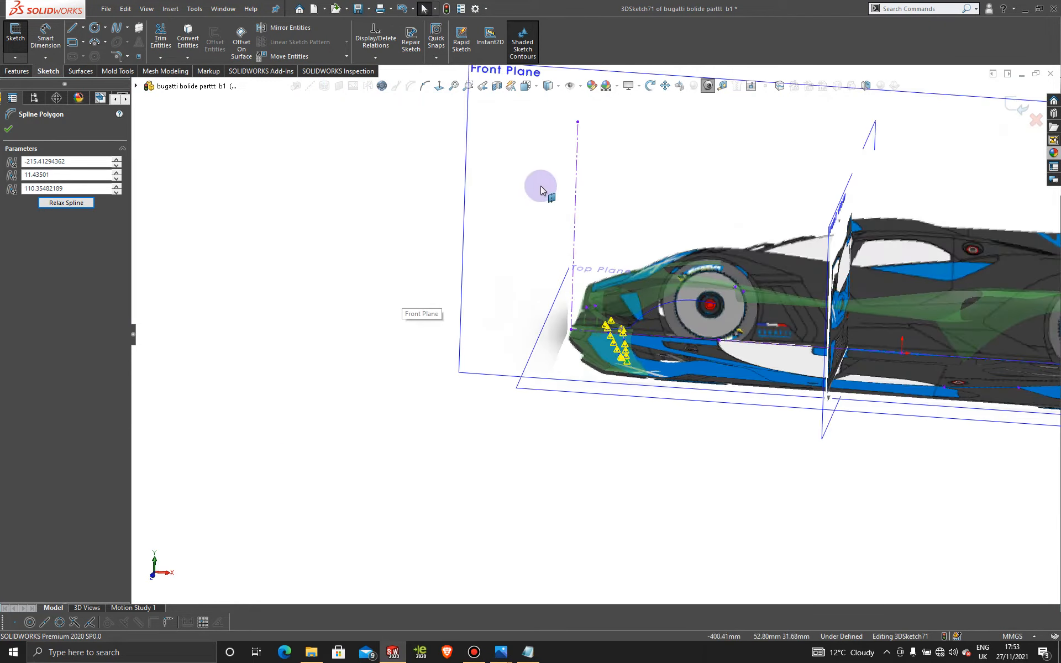
pyautogui.click(503, 197)
pyautogui.click(439, 86)
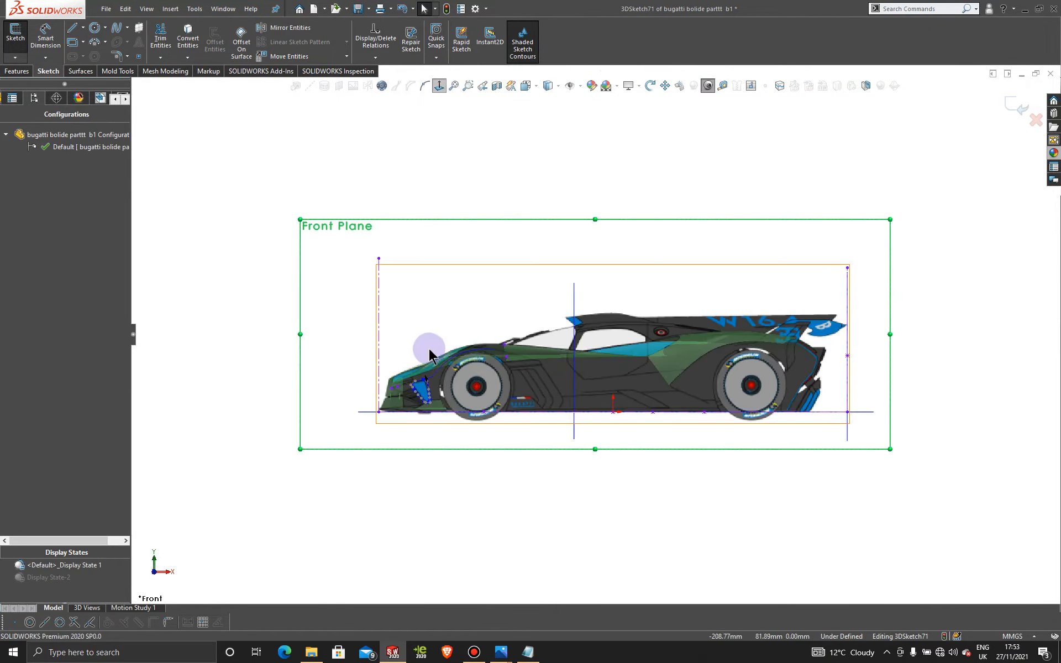
pyautogui.scroll(-10, 442, 386)
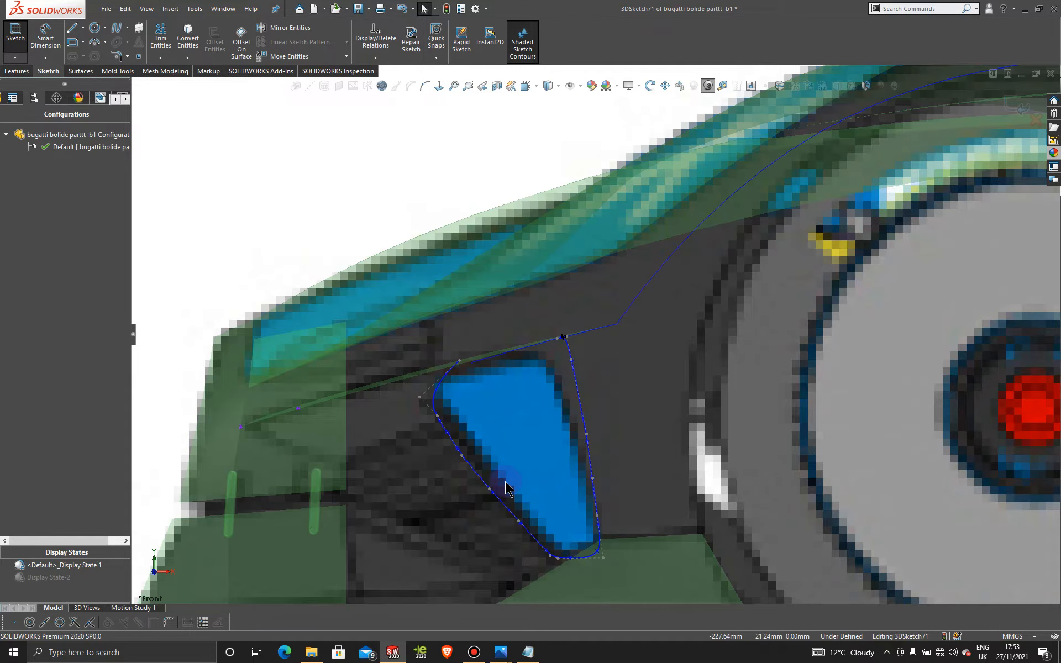
pyautogui.click(420, 397)
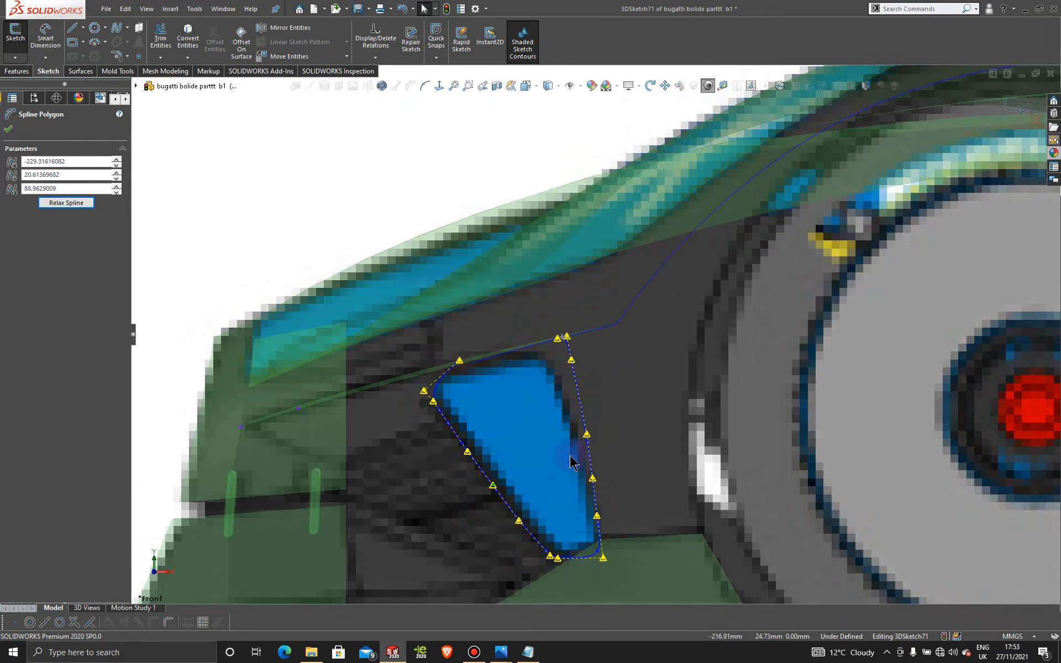
# On the car's front picture, move the outer side's upper-middle point to about Y 27.0, Z 112.1 and the lower tip point to about Y 29.7, Z 79.6.
pyautogui.scroll(10, 570, 463)
pyautogui.moveTo(545, 429); pyautogui.dragTo(635, 443, button='middle')
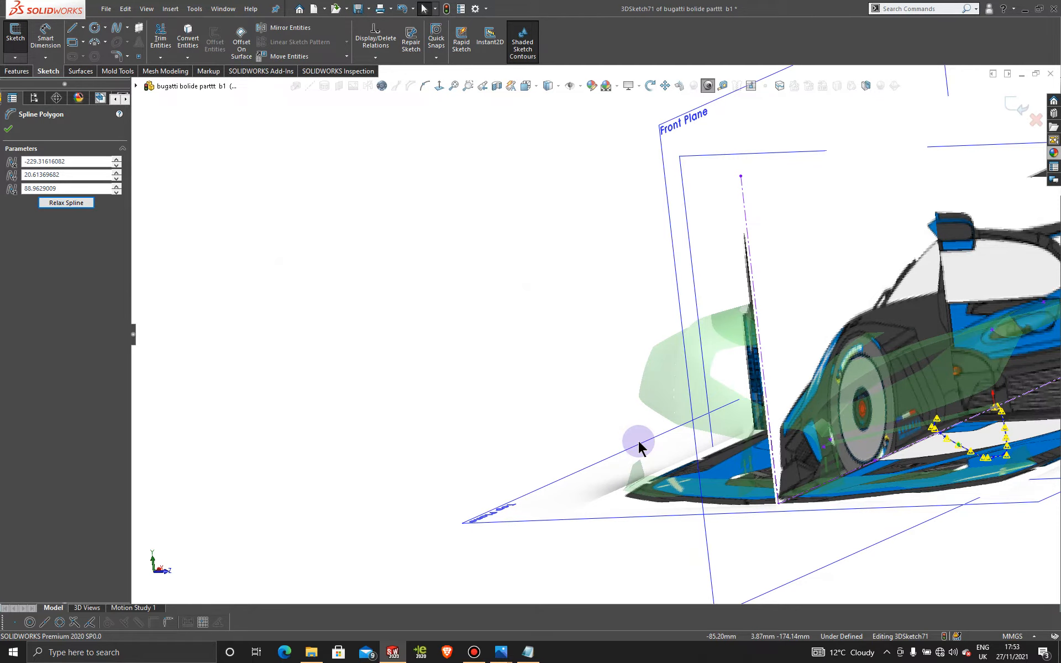
pyautogui.scroll(10, 638, 445)
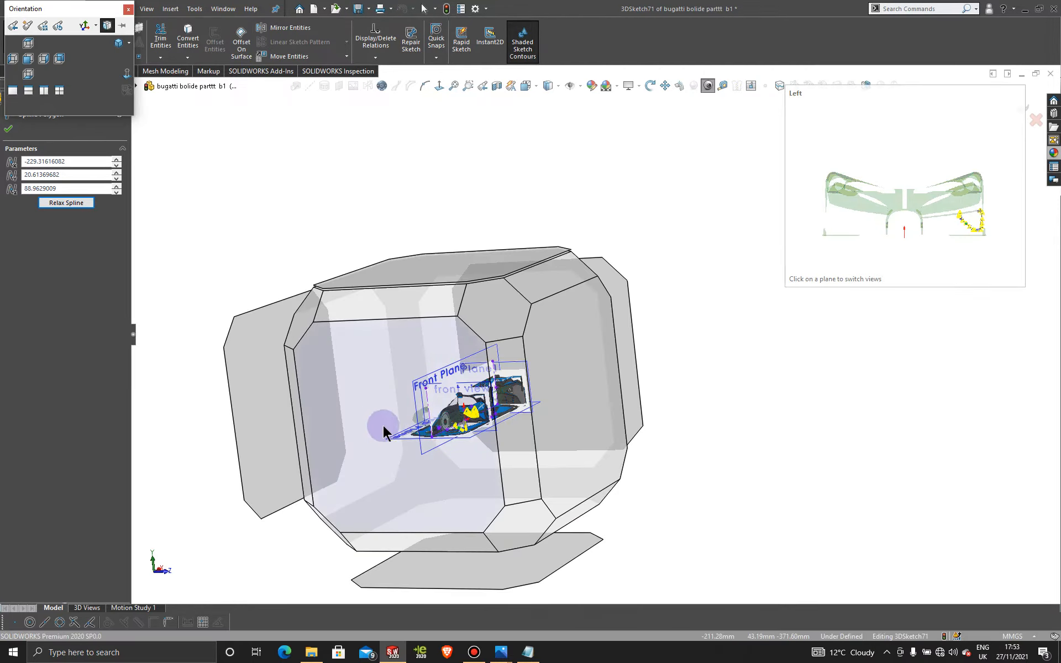
pyautogui.scroll(-8, 393, 426)
pyautogui.hotkey('ctrl', '3')
pyautogui.scroll(-12, 801, 457)
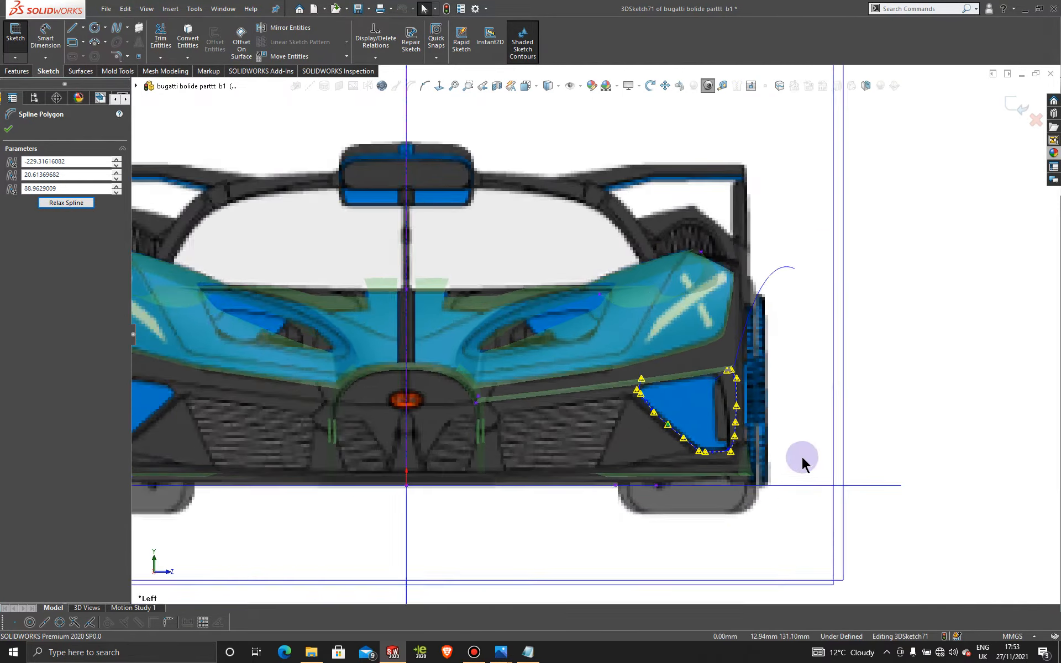
pyautogui.scroll(-2, 719, 431)
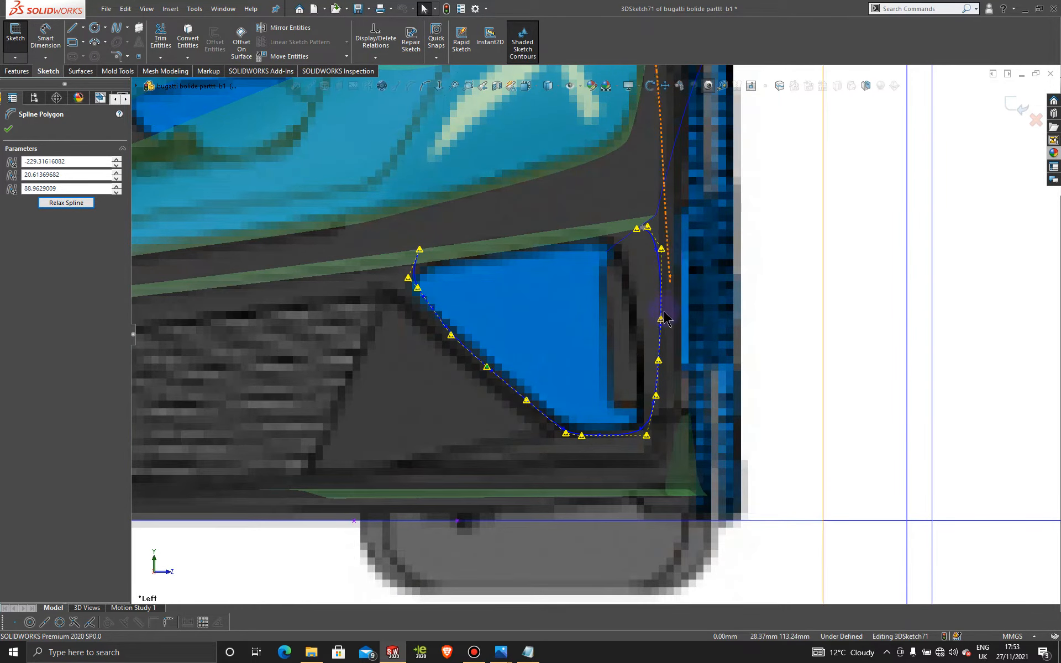
pyautogui.moveTo(661, 320); pyautogui.dragTo(660, 321)
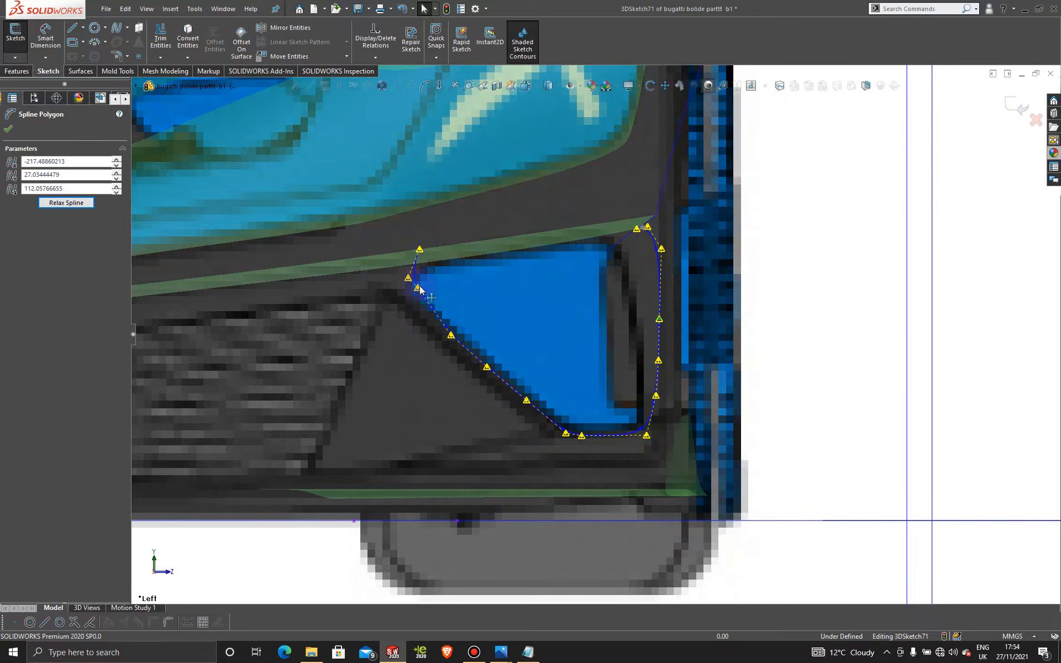
pyautogui.moveTo(419, 293); pyautogui.dragTo(423, 298)
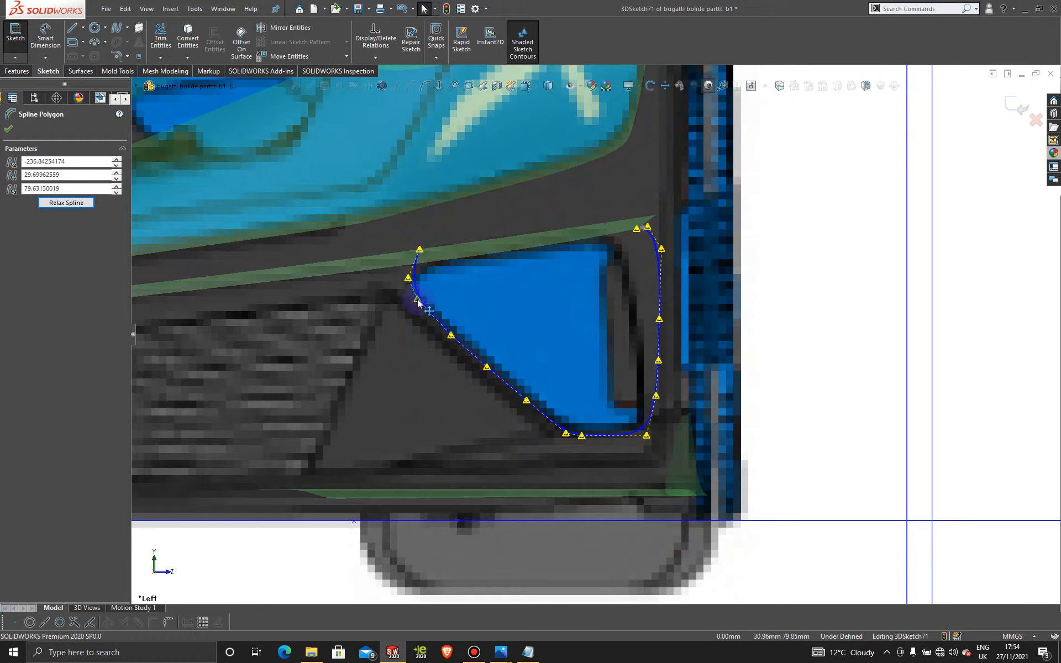
# Back on the side picture, realign the middle control points of the front diagonal into a smooth line parallel to the intake edge.
pyautogui.hotkey('ctrl', '1')
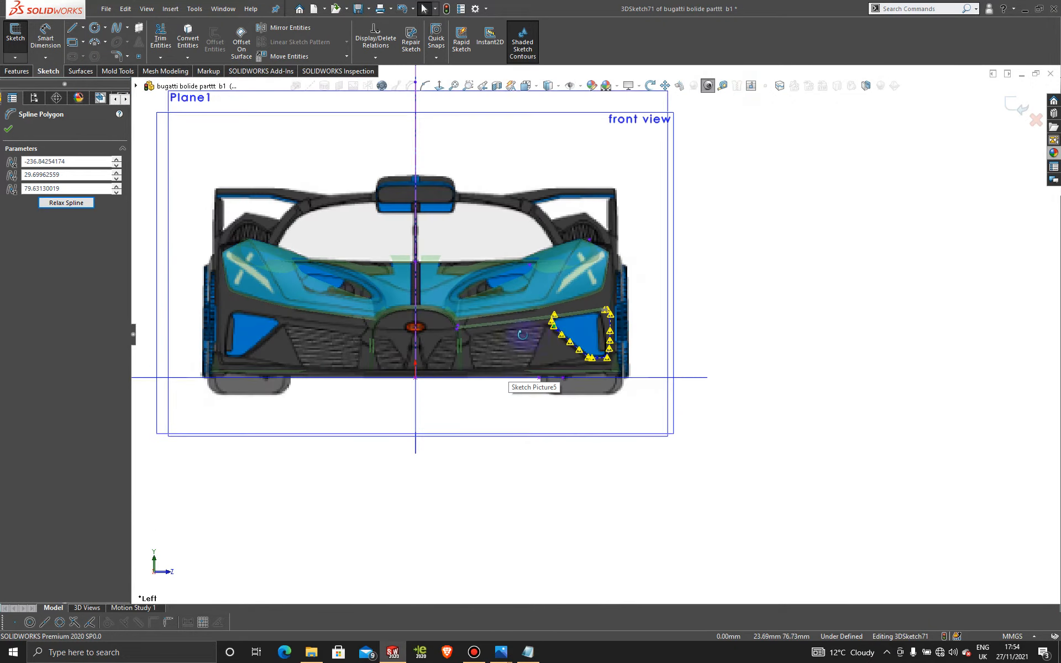
pyautogui.press('space')
pyautogui.click(453, 367)
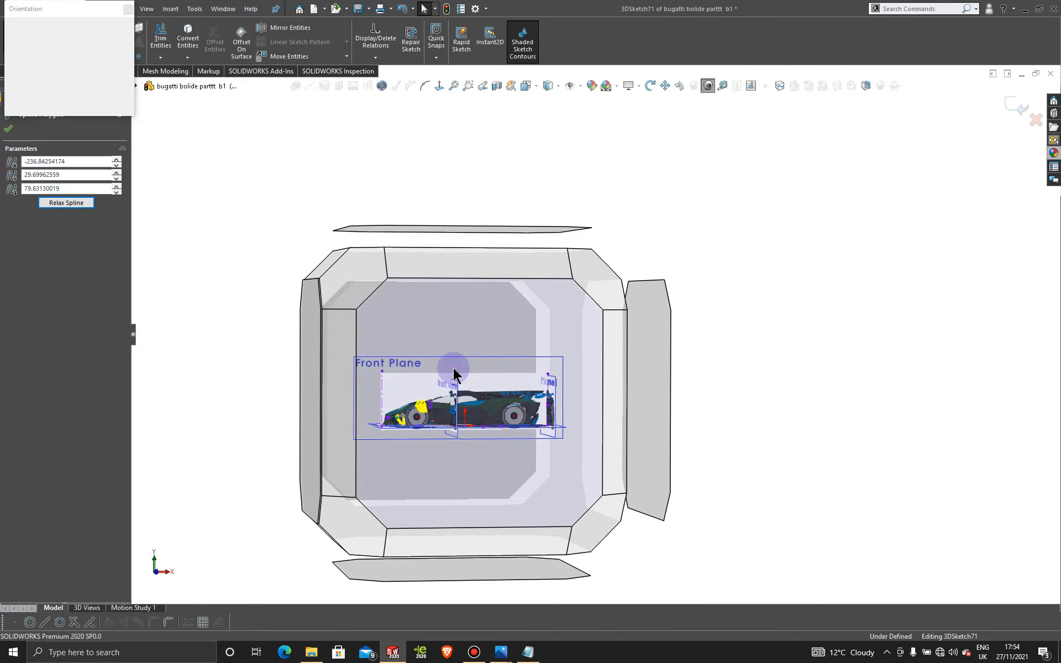
pyautogui.scroll(-10, 472, 385)
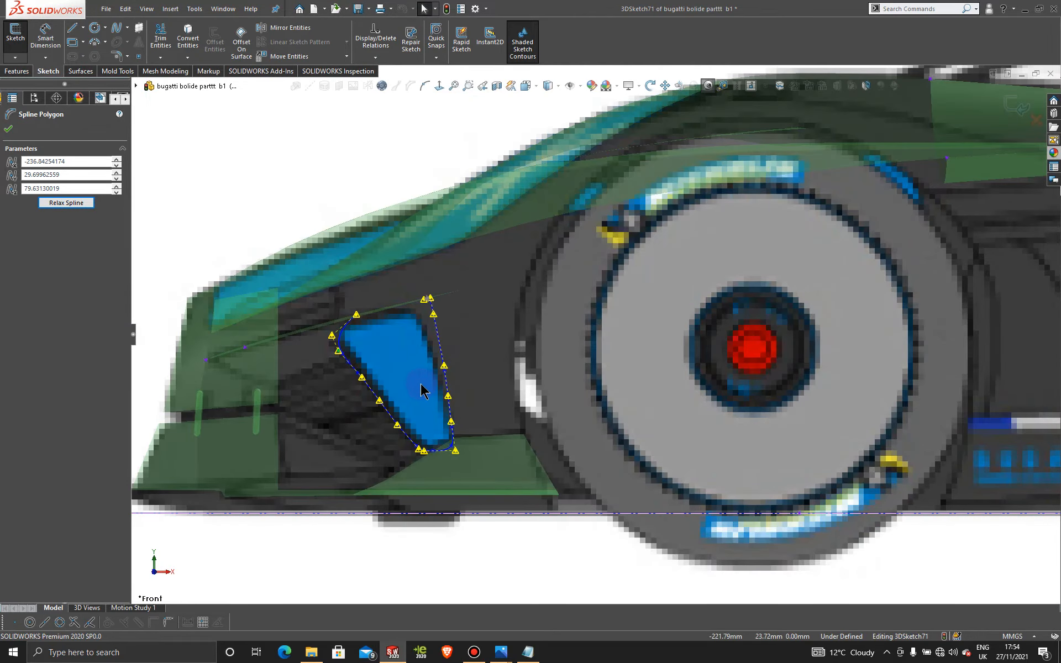
pyautogui.scroll(-5, 381, 387)
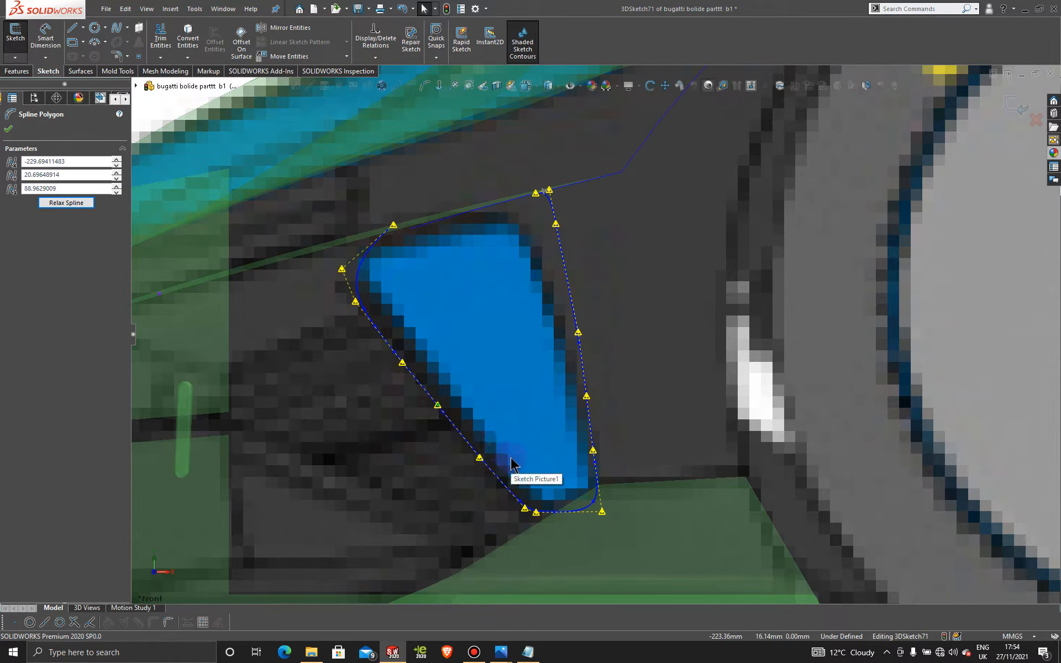
# View the intake spline at an angle against the reference pictures and show the part's configurations.
pyautogui.scroll(10, 511, 463)
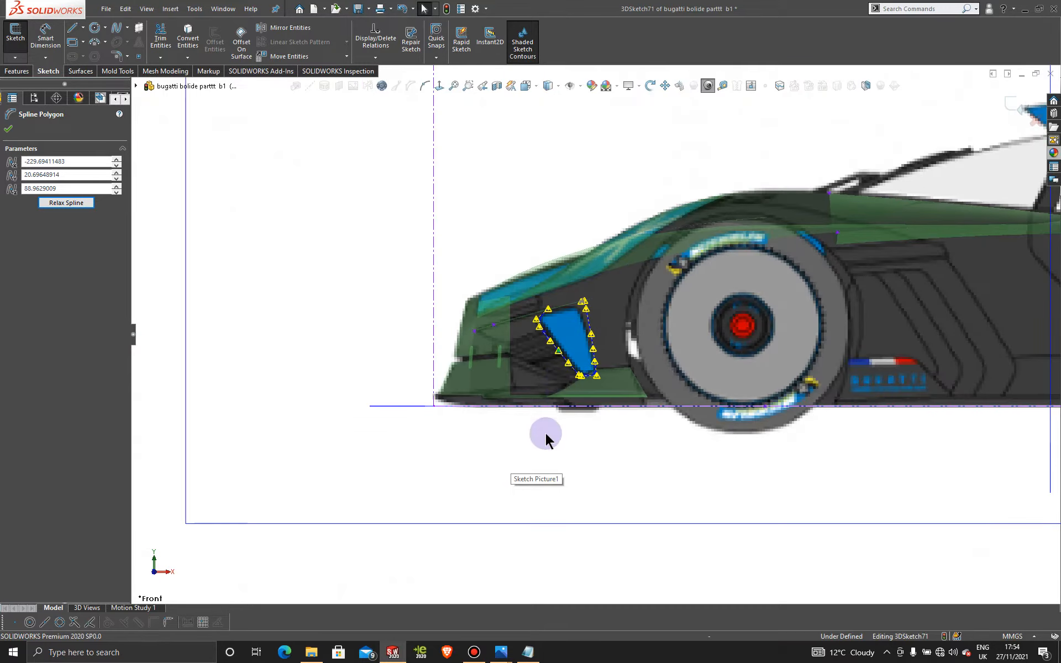
pyautogui.moveTo(544, 373); pyautogui.dragTo(87, 491, button='middle')
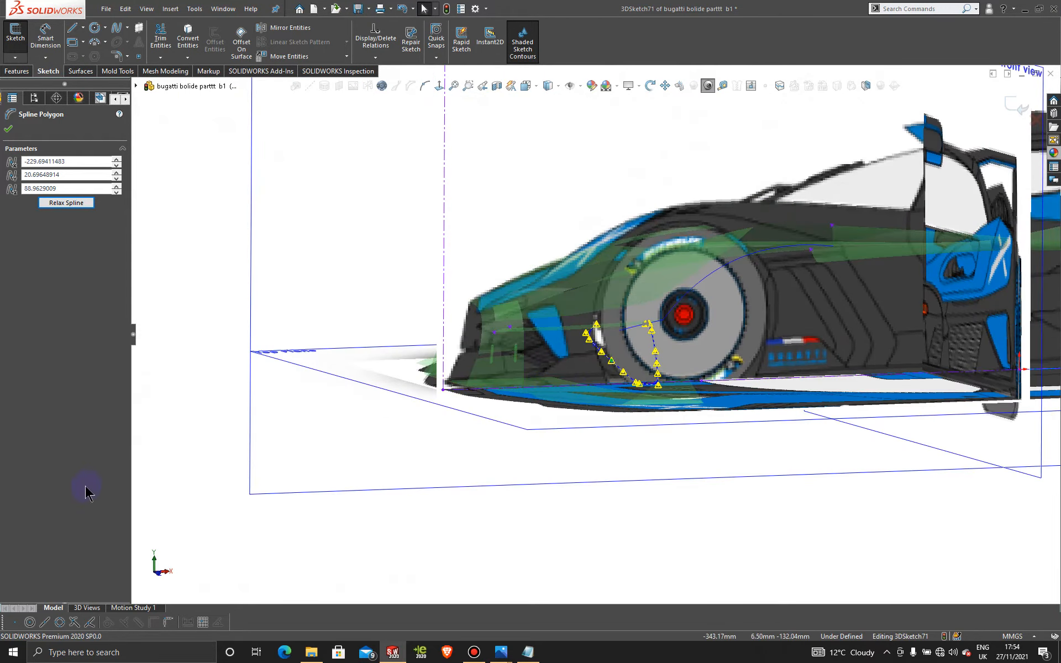
pyautogui.click(37, 103)
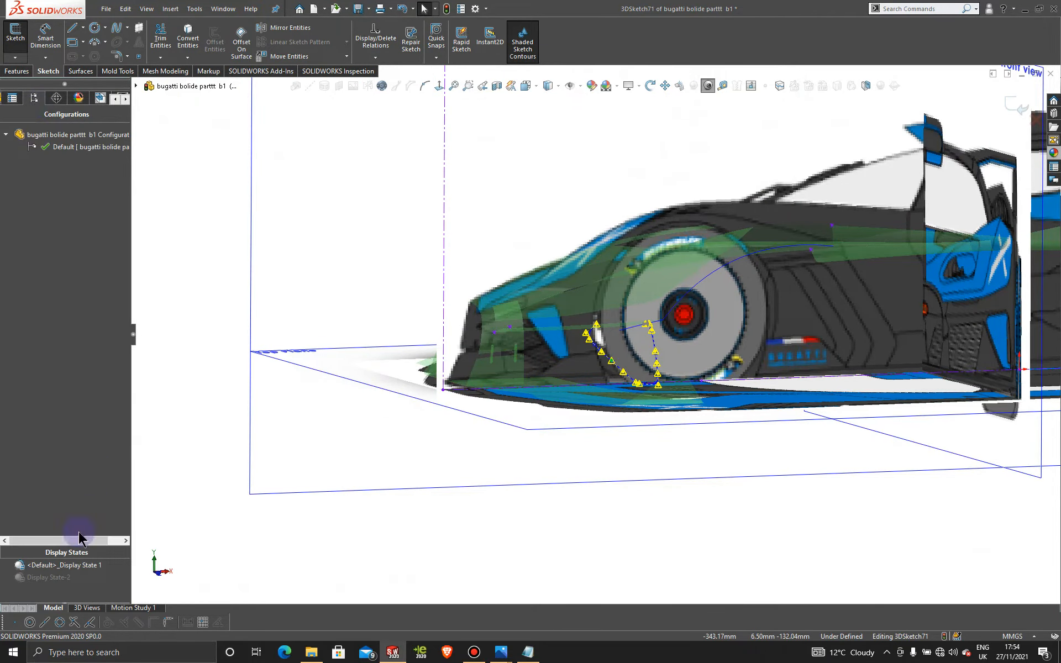
# Activate Display State-2 and view the intake spline among the solid green body surfaces.
pyautogui.doubleClick(53, 580)
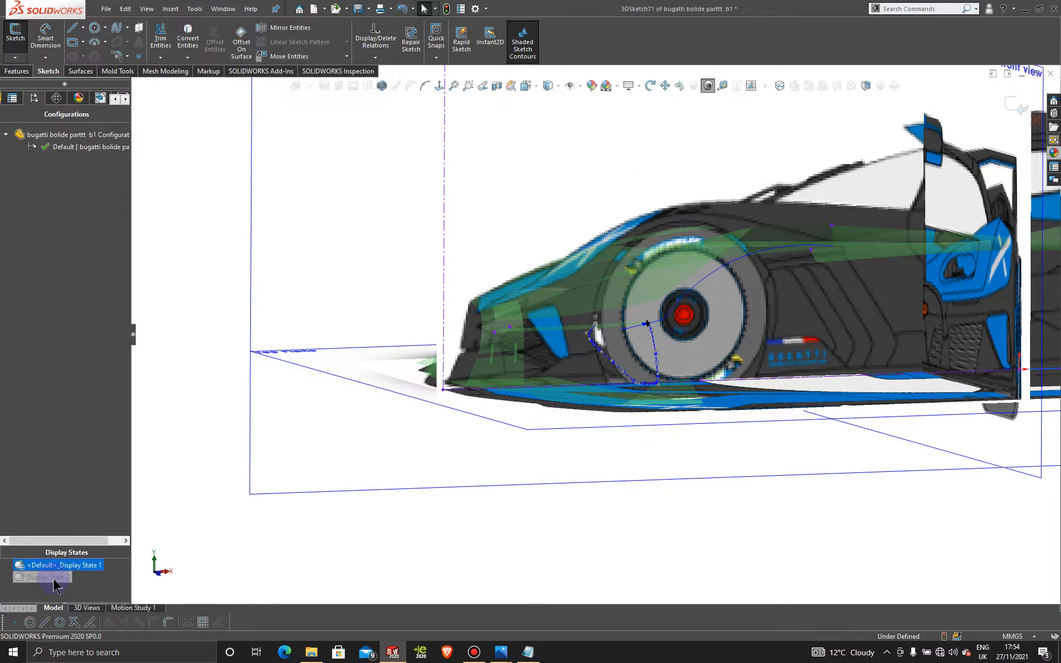
pyautogui.moveTo(639, 343); pyautogui.dragTo(611, 384, button='middle')
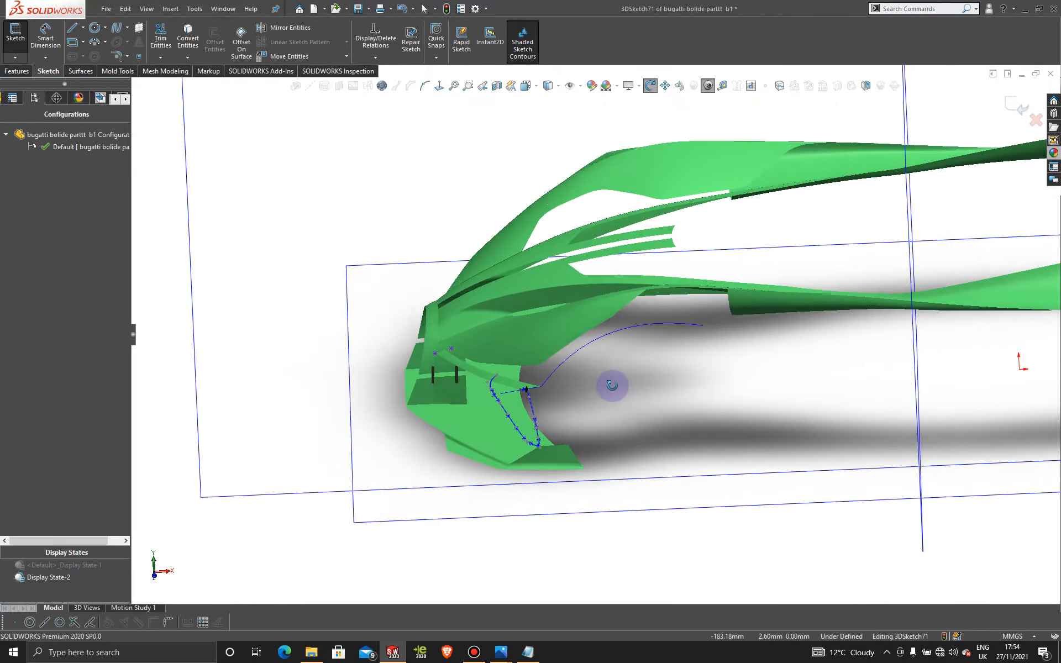
pyautogui.scroll(-6, 535, 409)
pyautogui.moveTo(521, 389)
pyautogui.mouseDown(button='middle')
pyautogui.moveTo(488, 351)
pyautogui.moveTo(514, 365)
pyautogui.moveTo(488, 367)
pyautogui.moveTo(486, 355)
pyautogui.mouseUp(button='middle')
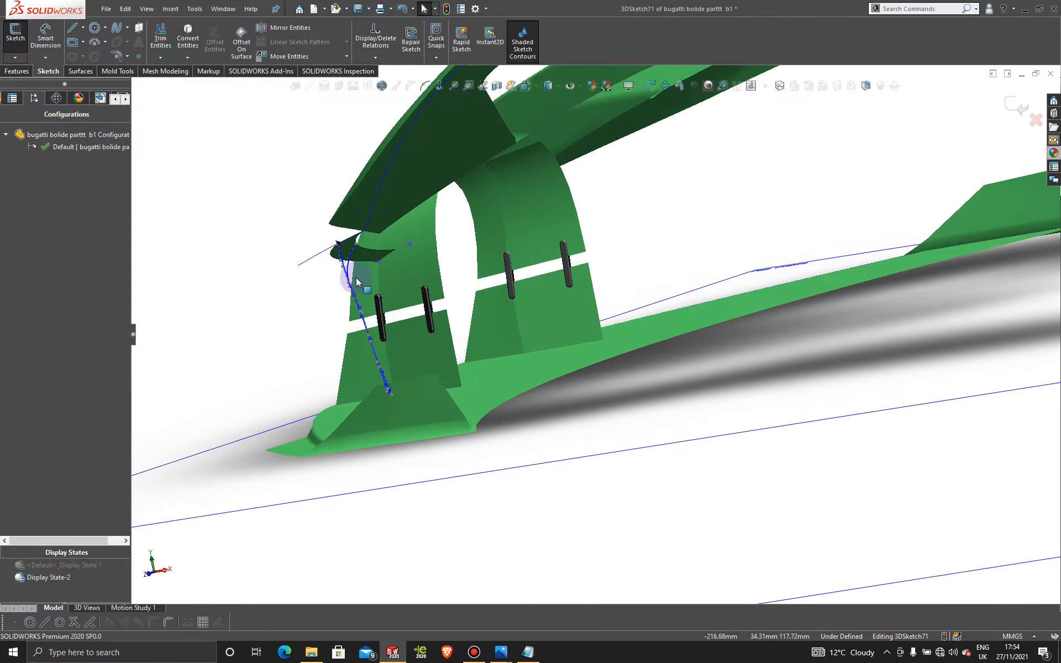
# Move the spline's upper control points toward the body, placing them about Y 36.5, Z 111.9; Y 29.6, Z 79.1; and Y 32.3, Z 77.5.
pyautogui.scroll(-6, 355, 282)
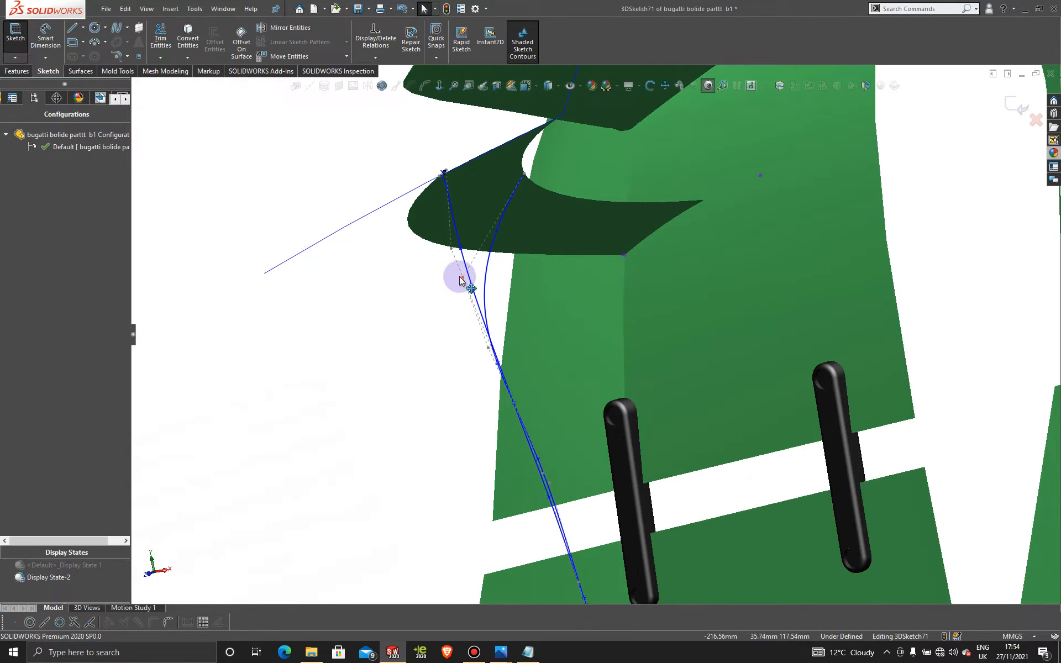
pyautogui.click(464, 279)
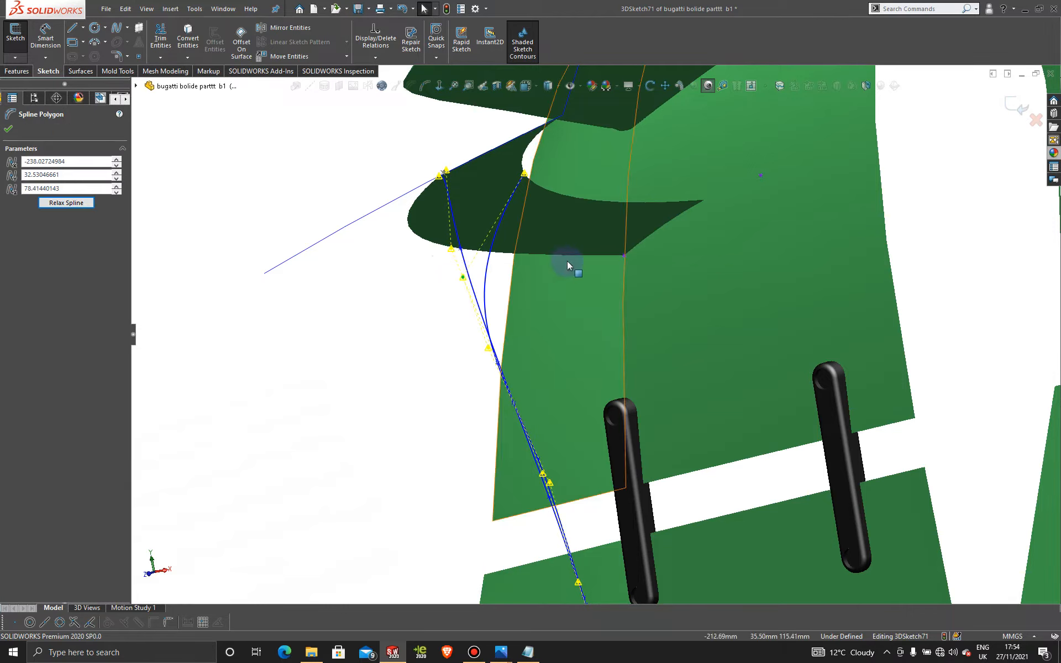
pyautogui.moveTo(471, 276); pyautogui.dragTo(506, 287)
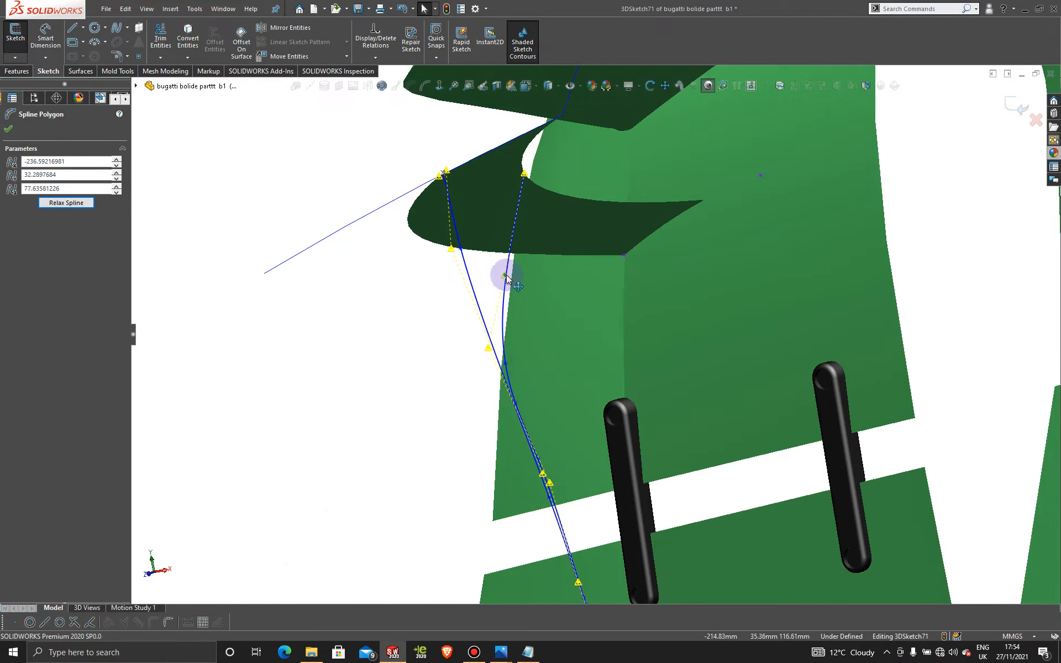
pyautogui.moveTo(508, 275)
pyautogui.mouseDown()
pyautogui.moveTo(522, 276)
pyautogui.moveTo(498, 275)
pyautogui.moveTo(506, 273)
pyautogui.mouseUp()
pyautogui.moveTo(452, 249); pyautogui.dragTo(469, 247)
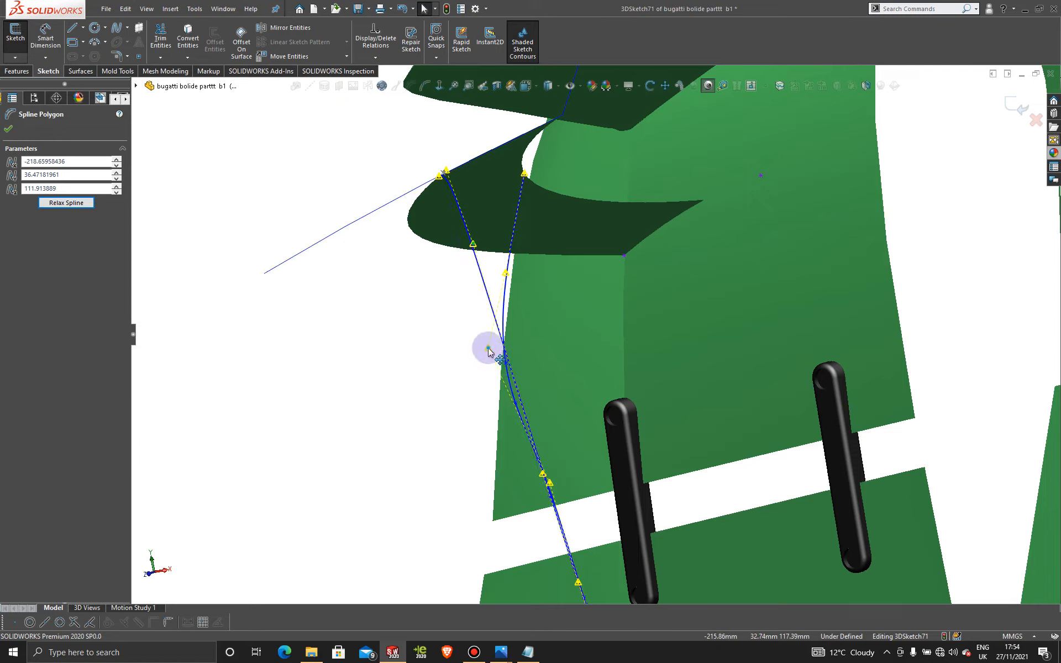
pyautogui.moveTo(489, 352); pyautogui.dragTo(514, 348)
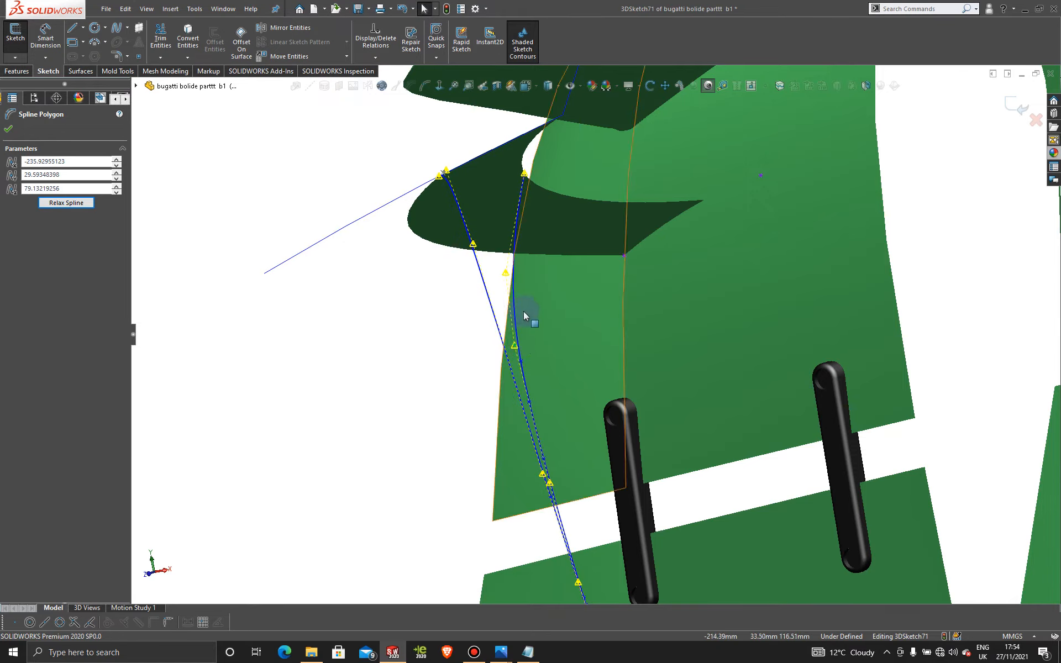
pyautogui.moveTo(506, 274)
pyautogui.mouseDown()
pyautogui.moveTo(524, 275)
pyautogui.moveTo(509, 275)
pyautogui.mouseUp()
# Move the control point beside the spline's lower bend to about X -222.4, Y 11.8, Z 99.7, in line with its neighbours.
pyautogui.scroll(3, 553, 363)
pyautogui.scroll(2, 552, 365)
pyautogui.scroll(-8, 608, 491)
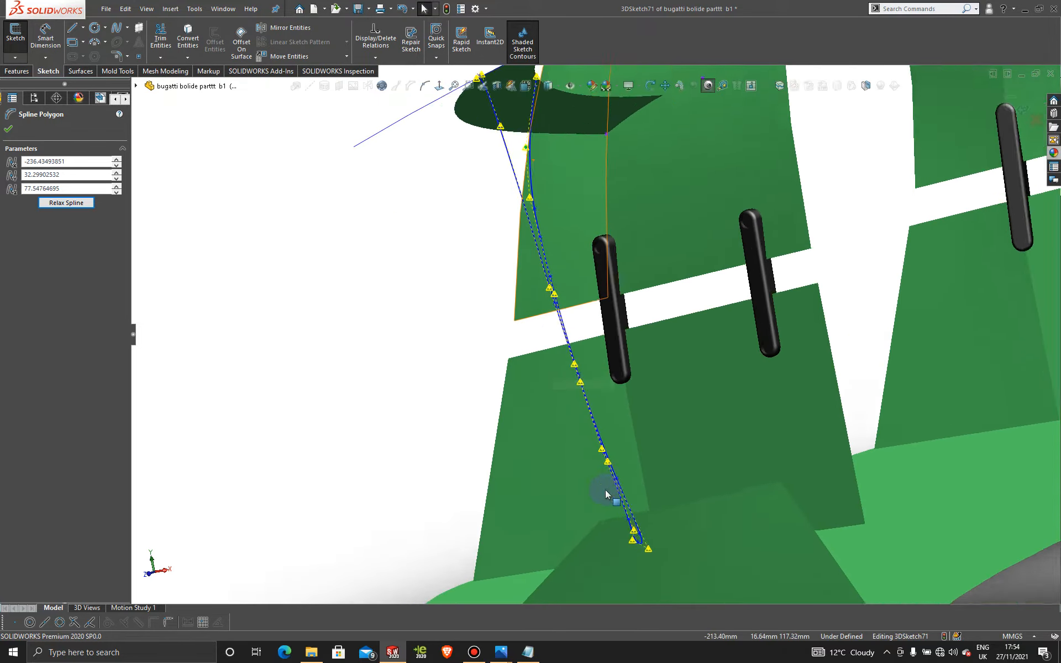
pyautogui.scroll(3, 560, 259)
pyautogui.scroll(-3, 569, 234)
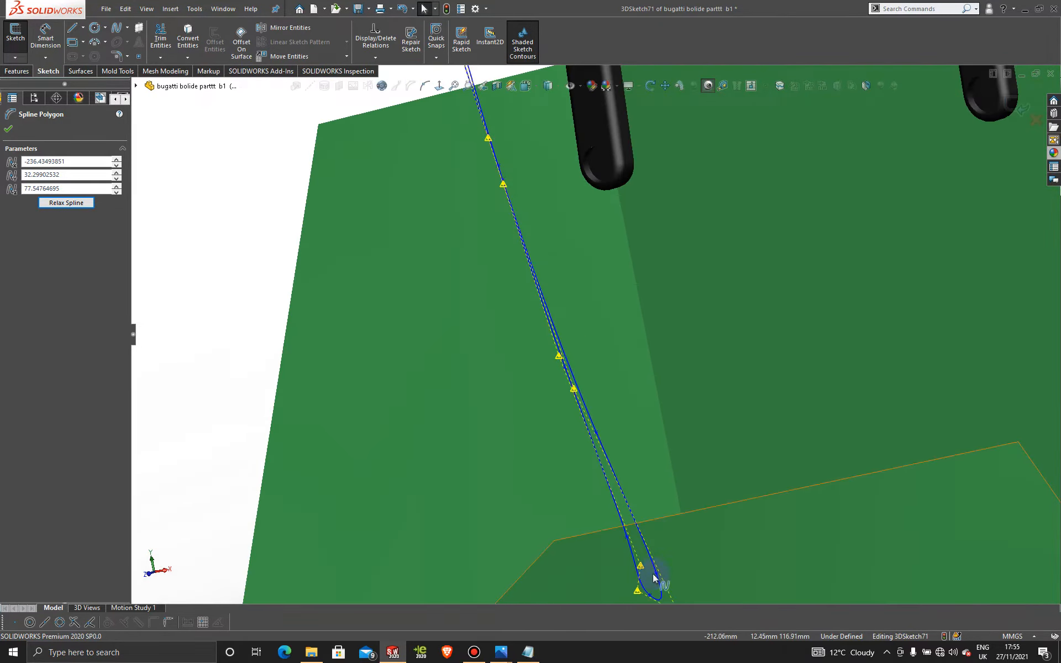
pyautogui.moveTo(639, 568); pyautogui.dragTo(629, 567)
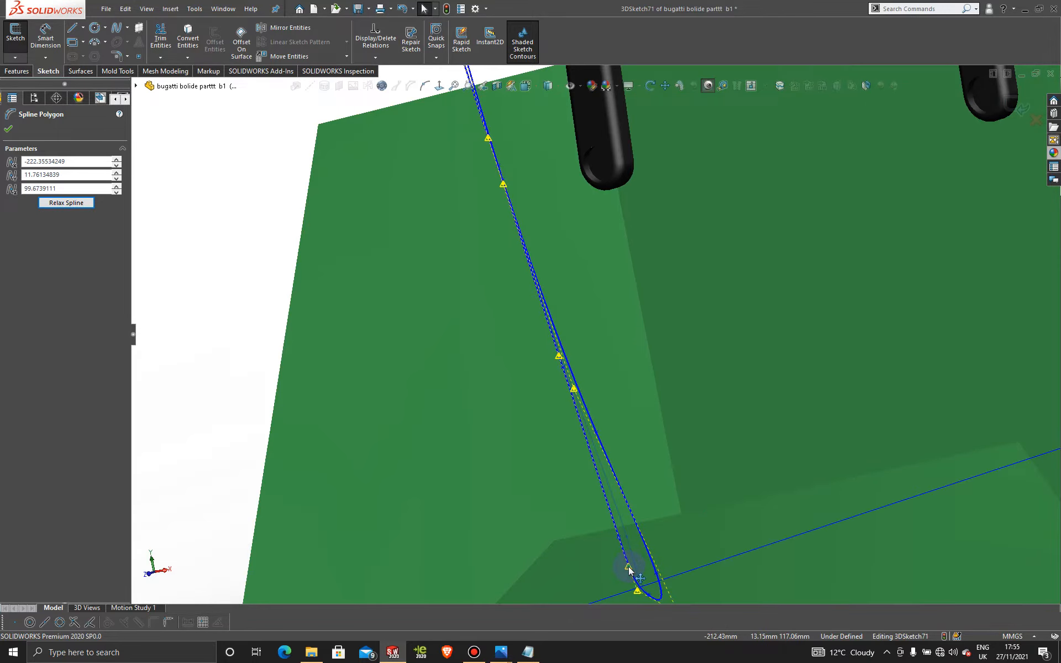
# Examine the intake spline's outline between the thin upper strip and the lower splitter in the Left standard view.
pyautogui.moveTo(635, 569); pyautogui.dragTo(745, 396, button='middle')
pyautogui.scroll(3, 631, 473)
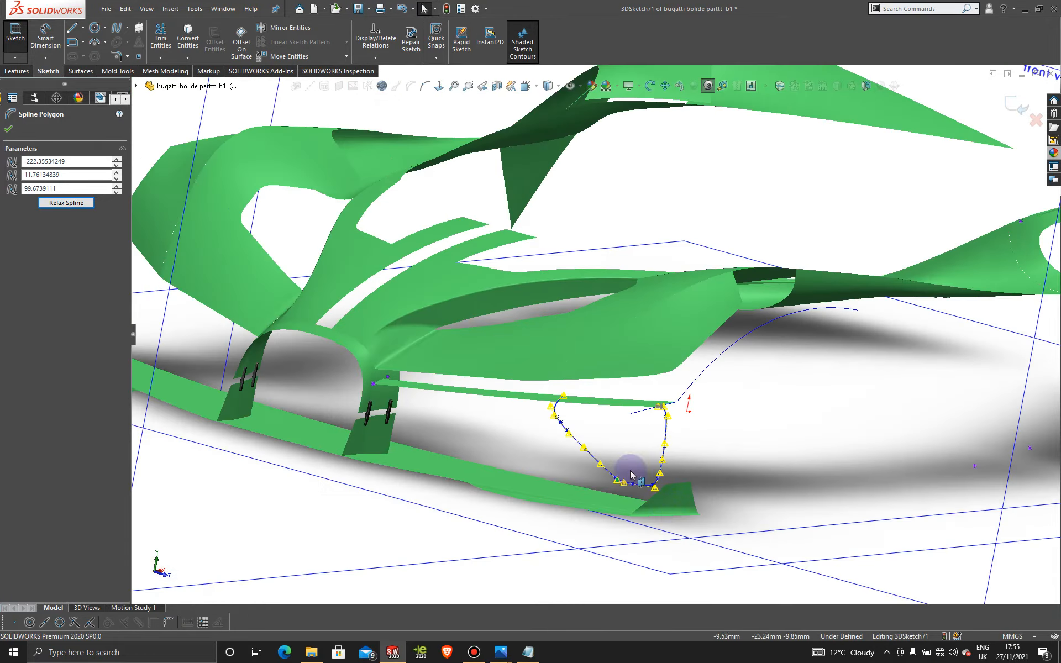
pyautogui.scroll(-4, 632, 474)
pyautogui.press('space')
pyautogui.click(433, 452)
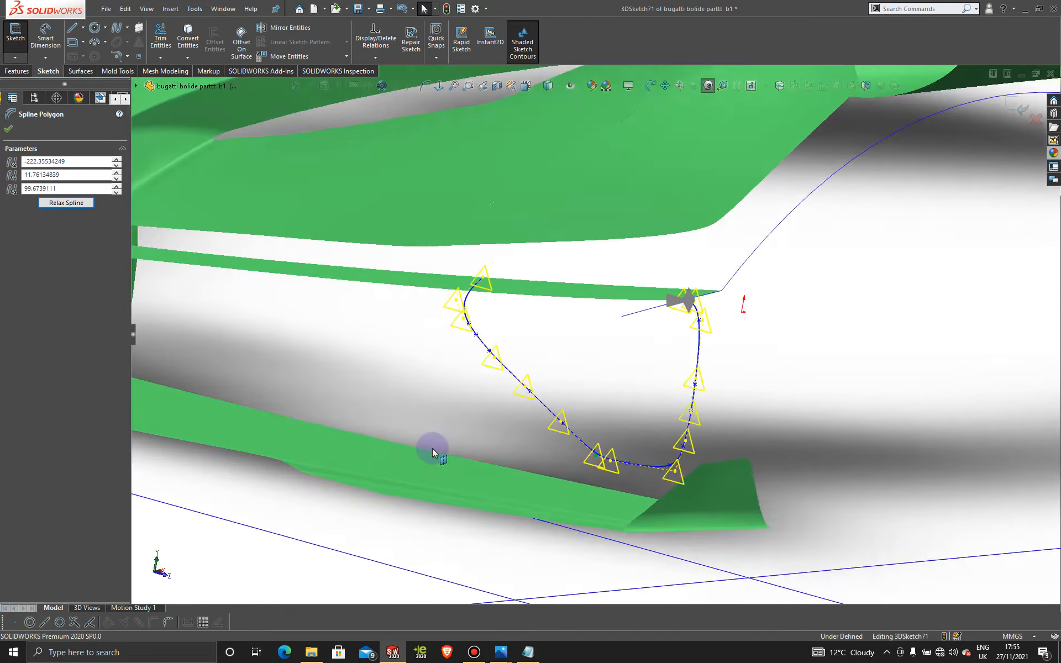
pyautogui.scroll(-6, 753, 442)
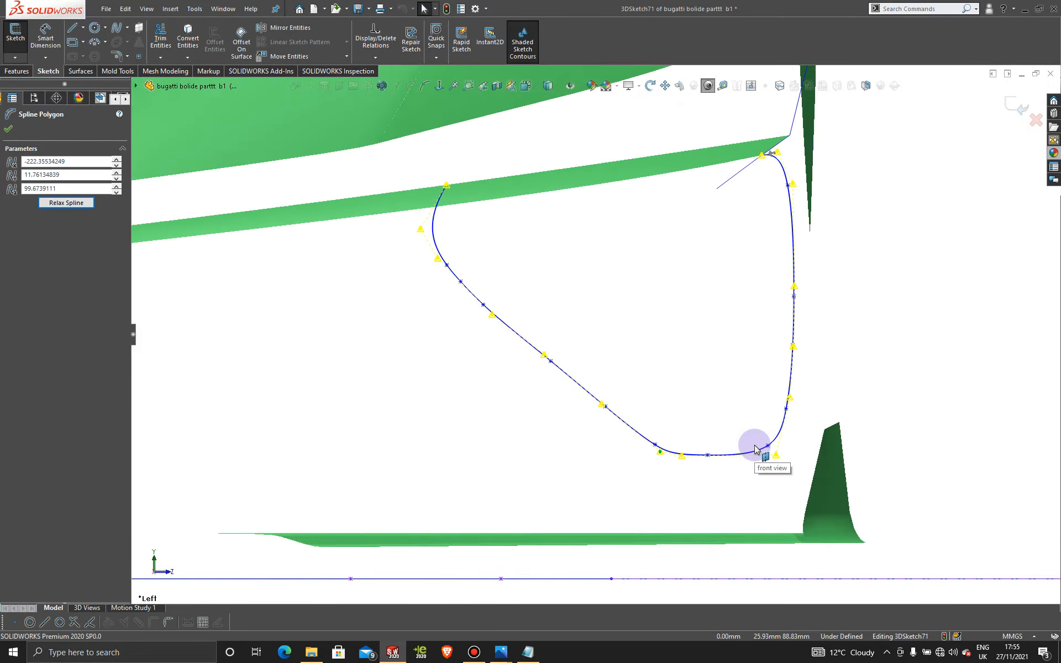
pyautogui.scroll(5, 754, 447)
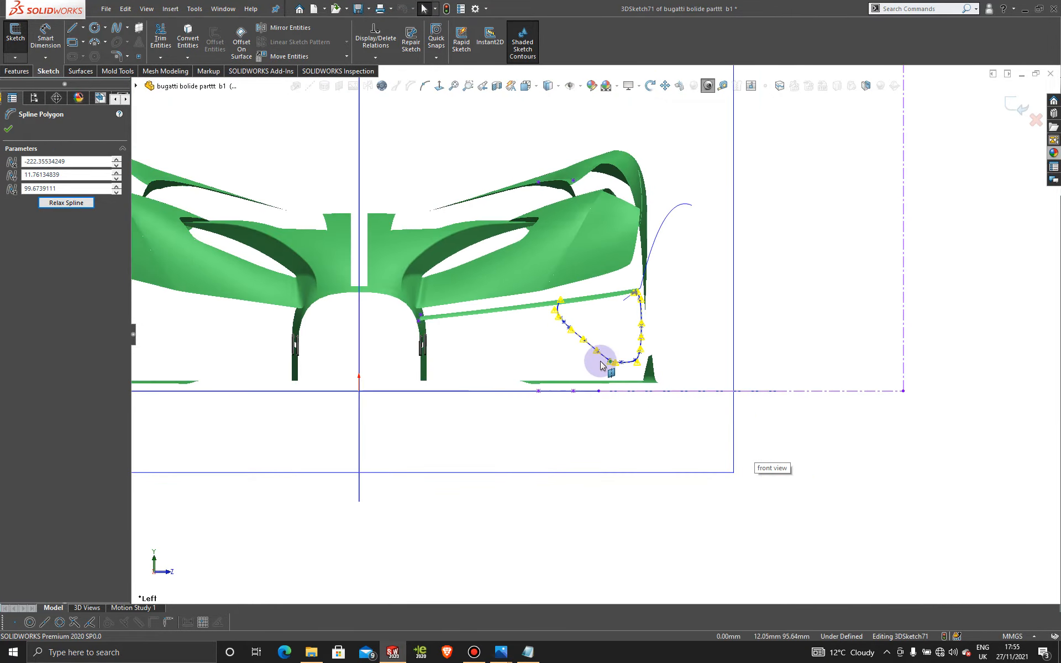
# Compare the intake spline's shape in the Front standard view and again in the Left view.
pyautogui.moveTo(596, 360); pyautogui.dragTo(586, 277, button='middle')
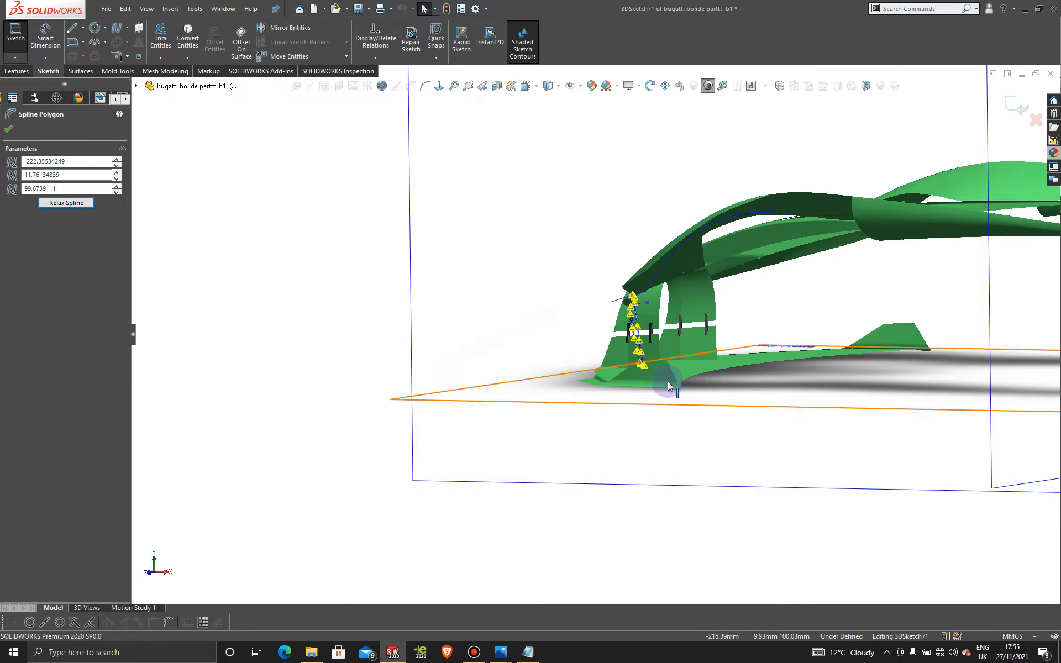
pyautogui.press('space')
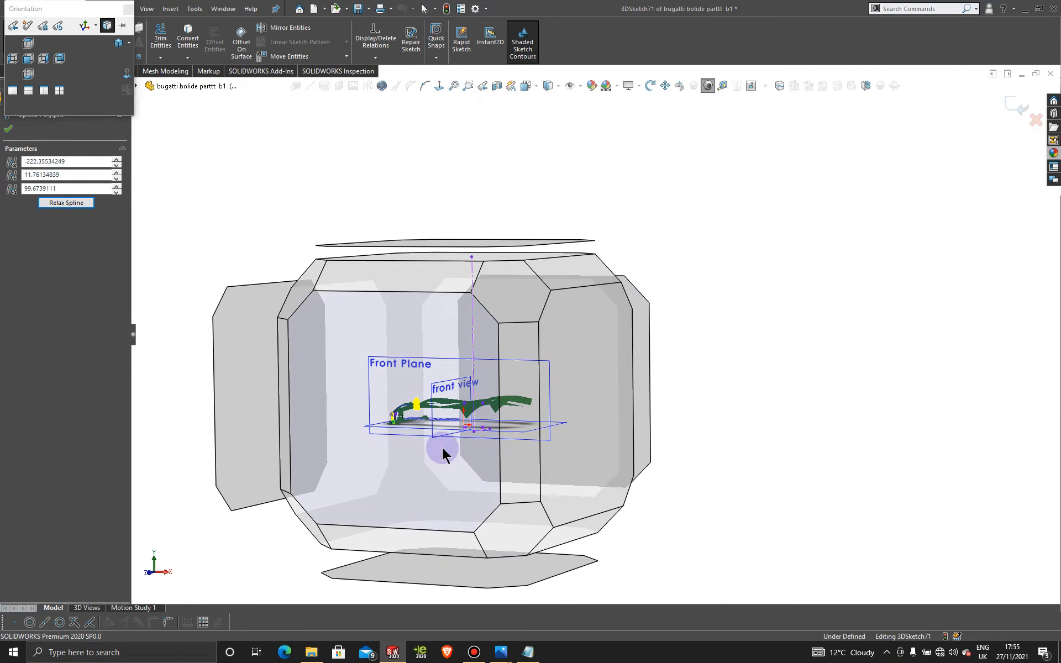
pyautogui.click(439, 449)
pyautogui.scroll(-8, 516, 364)
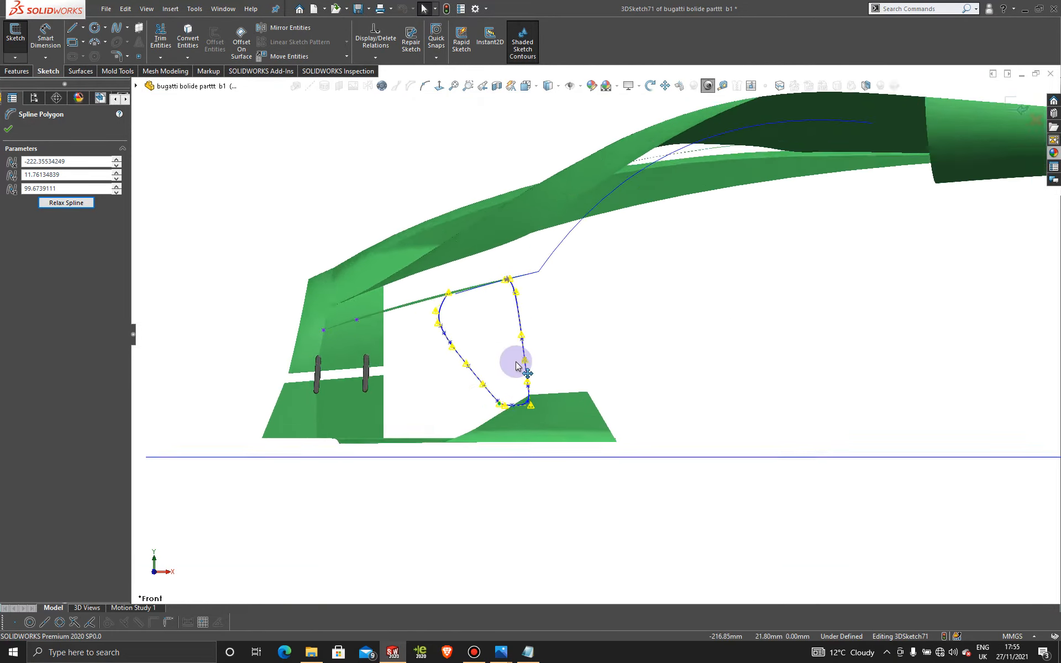
pyautogui.scroll(10, 516, 362)
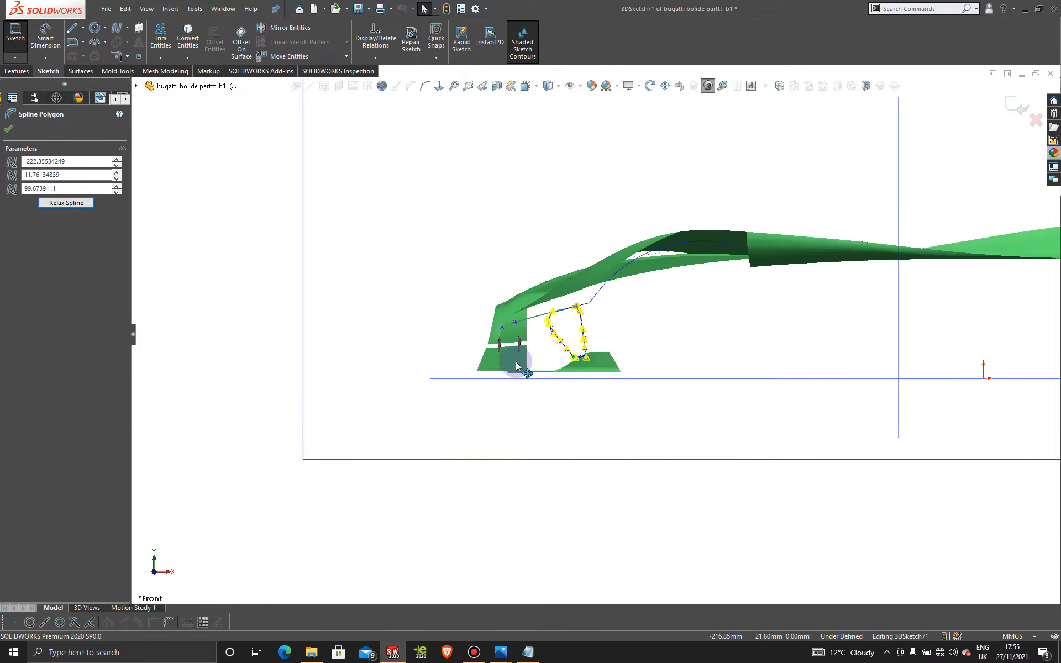
pyautogui.moveTo(515, 361); pyautogui.dragTo(645, 388, button='middle')
pyautogui.press('space')
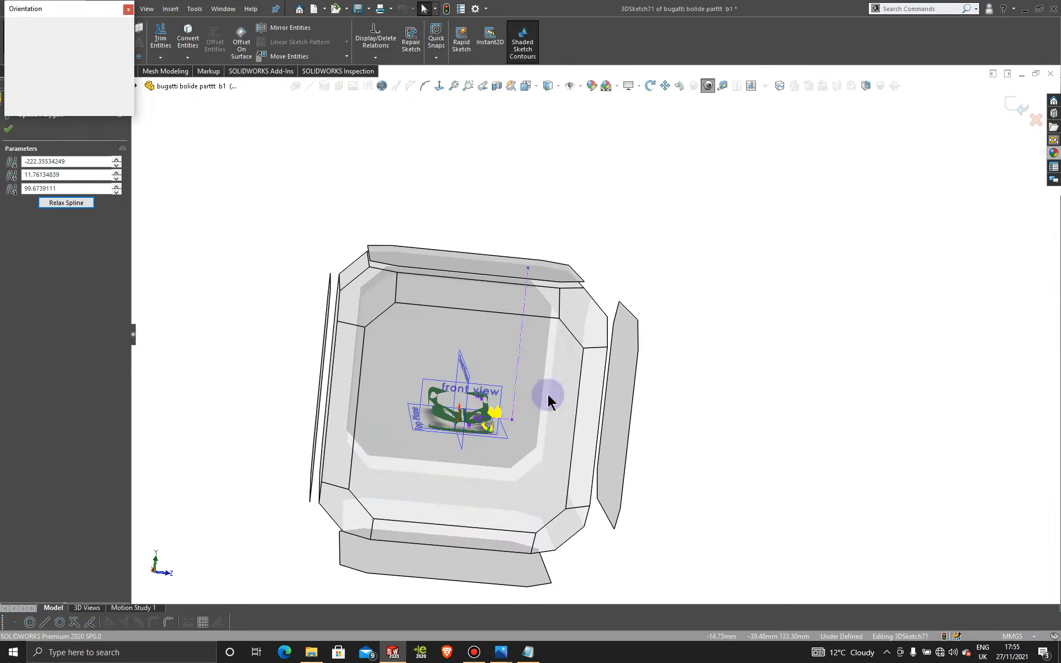
pyautogui.click(526, 406)
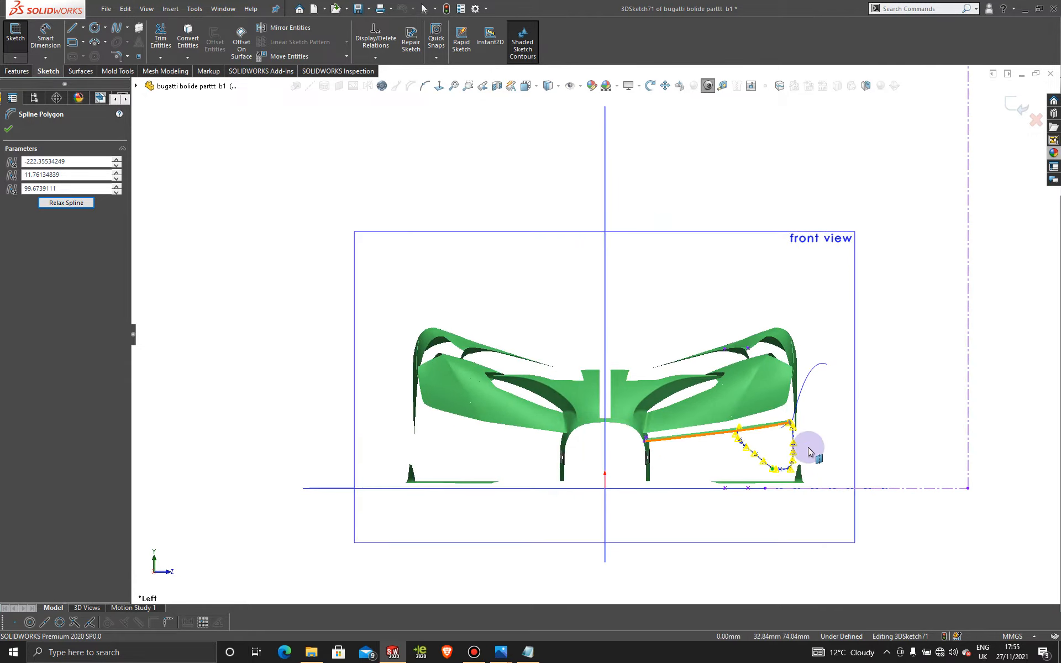
pyautogui.scroll(-6, 805, 445)
pyautogui.scroll(-3, 731, 438)
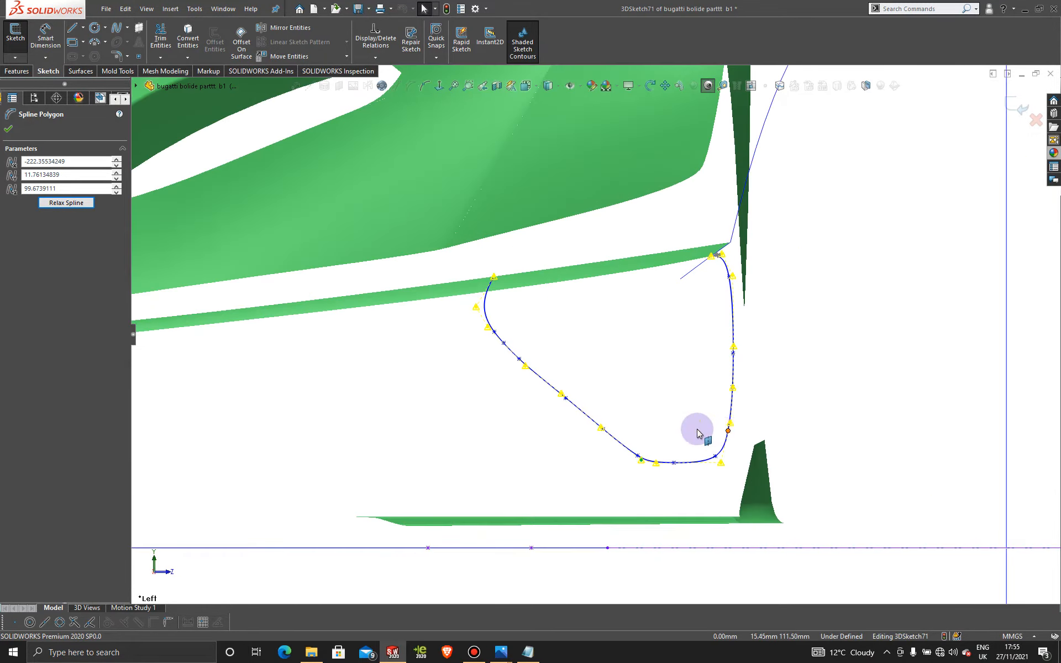
# Examine the intake spline at an angle against the splitter, front arch and upper strip surfaces.
pyautogui.scroll(8, 695, 430)
pyautogui.moveTo(632, 365); pyautogui.dragTo(293, 446, button='middle')
pyautogui.scroll(-6, 351, 403)
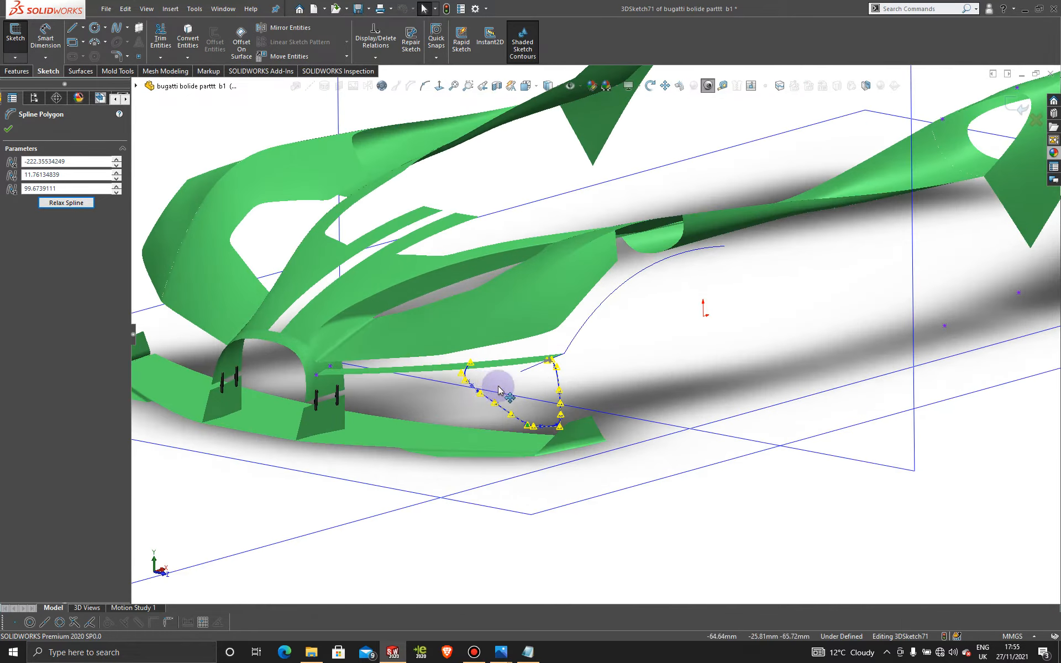
pyautogui.scroll(4, 456, 398)
pyautogui.scroll(-8, 389, 379)
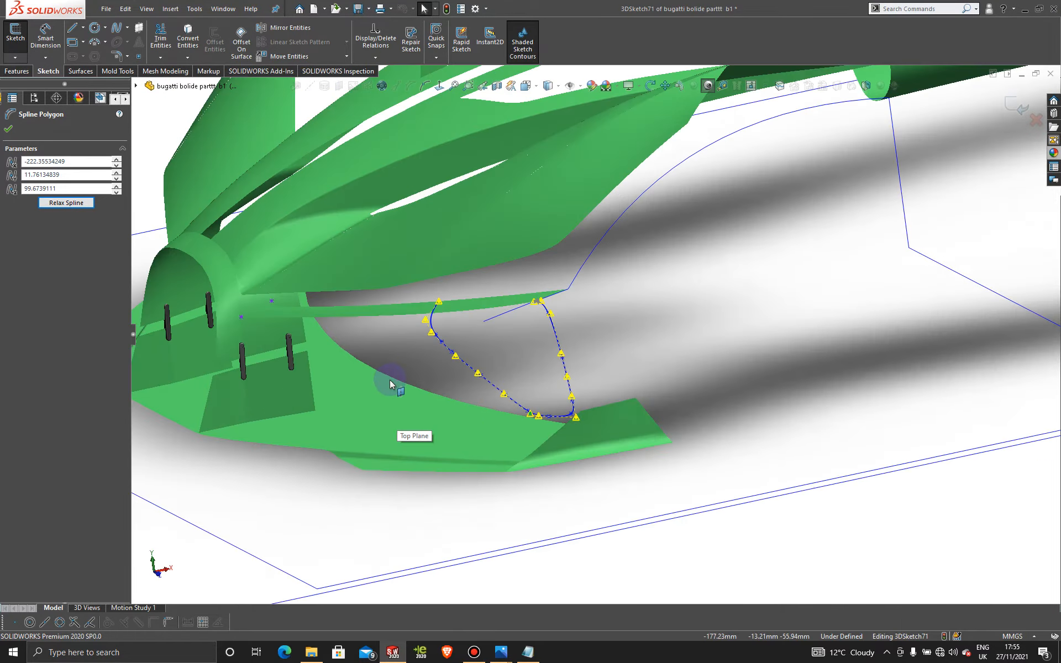
pyautogui.moveTo(493, 367); pyautogui.dragTo(486, 391, button='middle')
pyautogui.scroll(3, 552, 439)
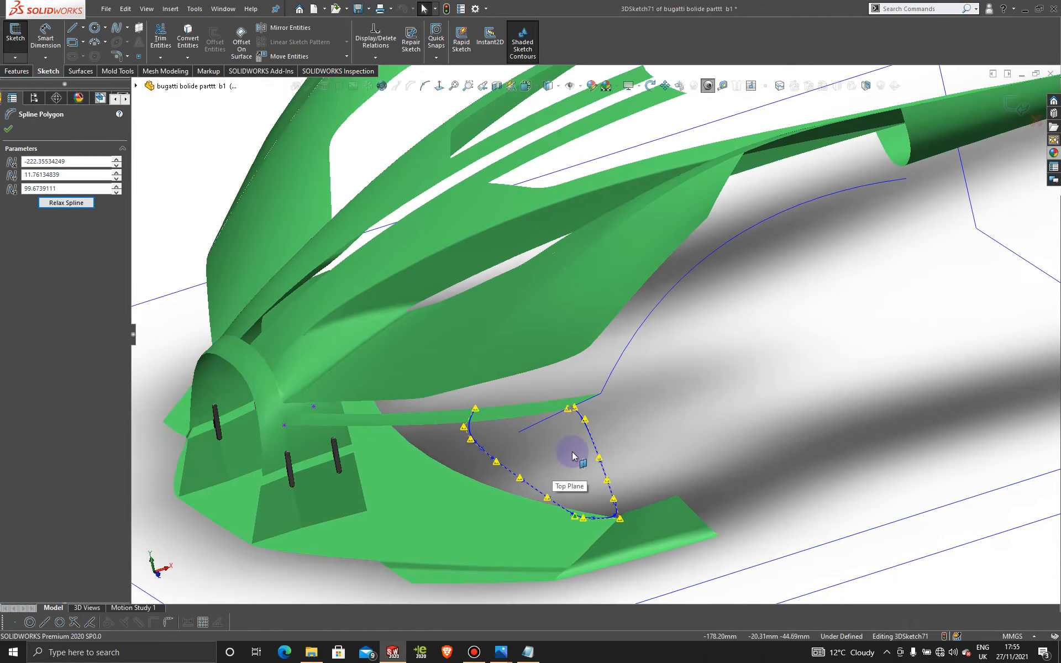
pyautogui.scroll(-3, 571, 451)
pyautogui.moveTo(572, 451)
pyautogui.mouseDown(button='middle')
pyautogui.moveTo(589, 403)
pyautogui.moveTo(628, 434)
pyautogui.moveTo(691, 413)
pyautogui.moveTo(635, 382)
pyautogui.moveTo(639, 367)
pyautogui.moveTo(627, 399)
pyautogui.moveTo(642, 430)
pyautogui.mouseUp(button='middle')
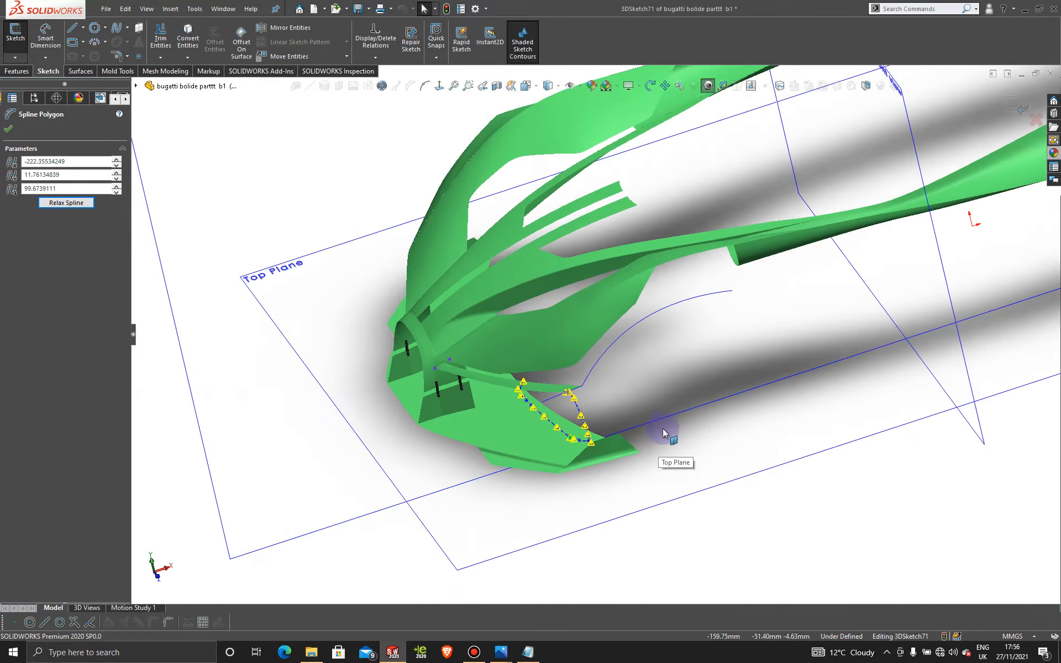
# Finish and exit the 3D sketch of the intake spline.
pyautogui.moveTo(662, 429)
pyautogui.mouseDown(button='middle')
pyautogui.moveTo(644, 462)
pyautogui.moveTo(661, 435)
pyautogui.mouseUp(button='middle')
pyautogui.scroll(-5, 653, 429)
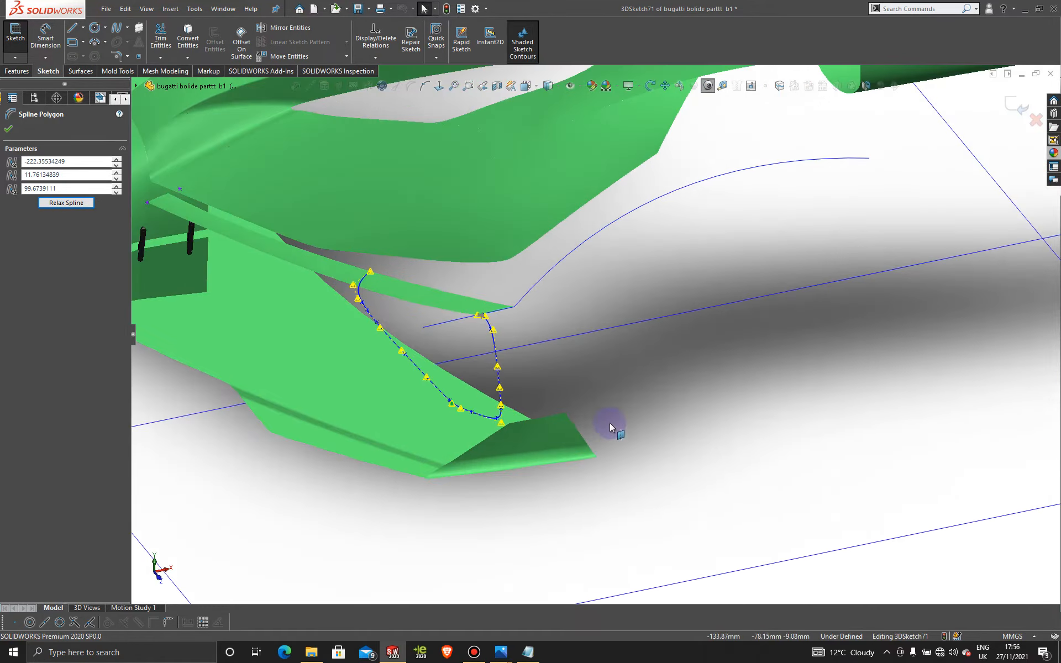
pyautogui.click(1010, 103)
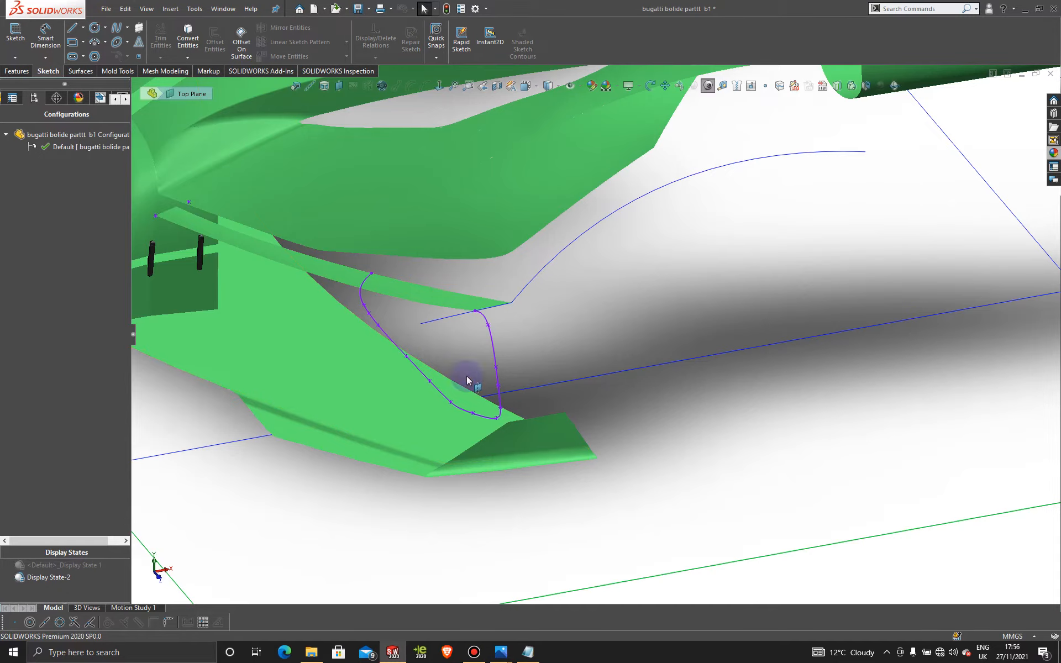
pyautogui.moveTo(419, 336)
pyautogui.mouseDown(button='middle')
pyautogui.moveTo(350, 290)
pyautogui.moveTo(420, 342)
pyautogui.mouseUp(button='middle')
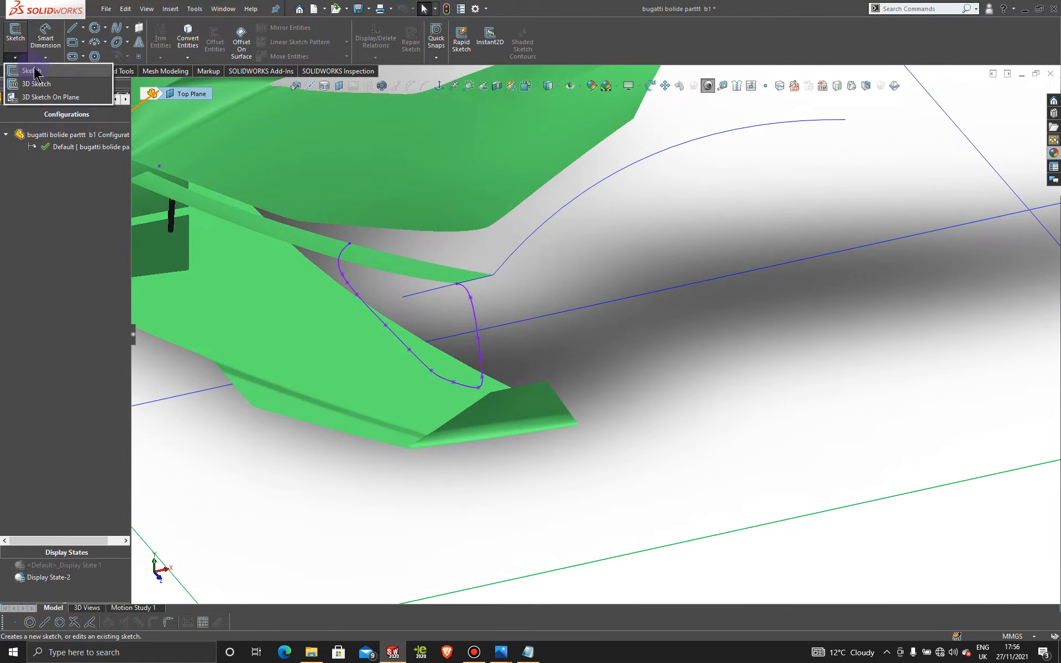
pyautogui.click(31, 82)
pyautogui.click(83, 28)
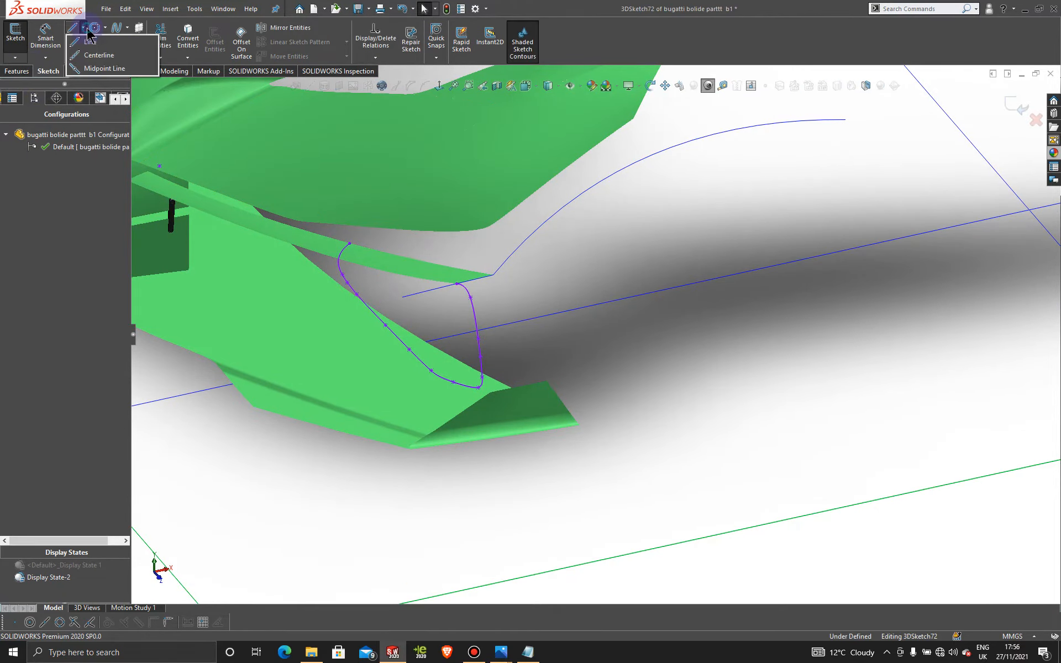
pyautogui.click(91, 56)
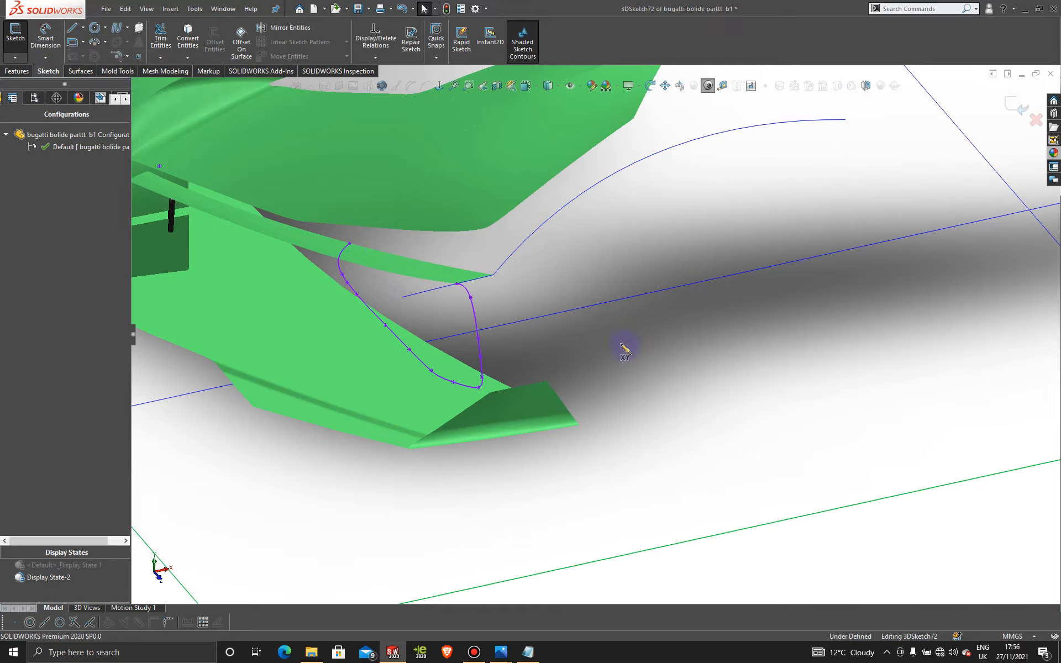
pyautogui.click(547, 381)
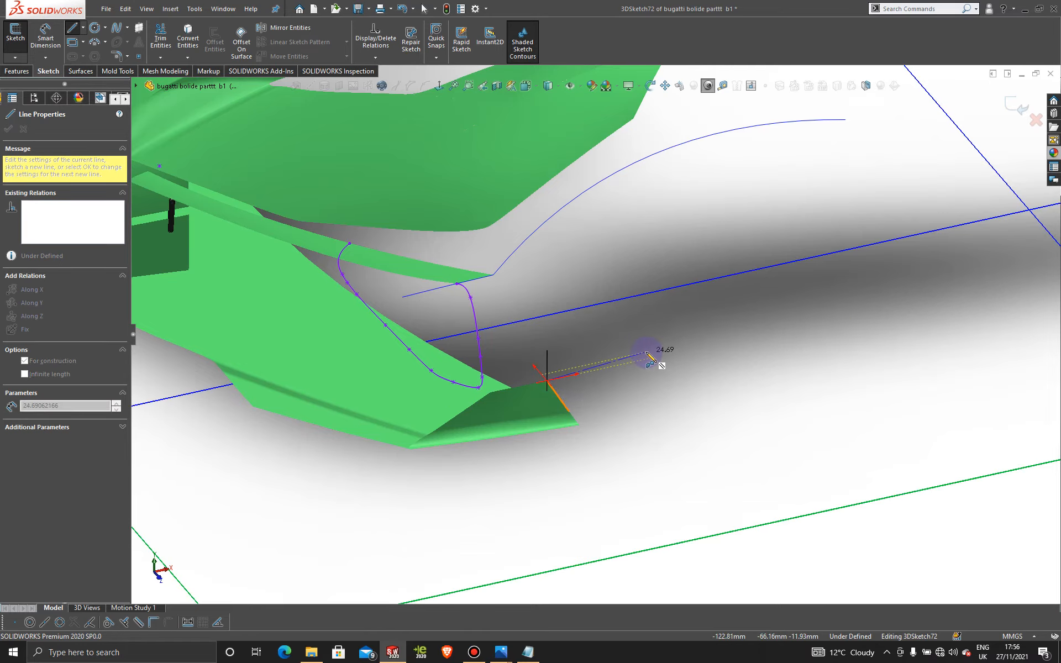
pyautogui.press('Escape')
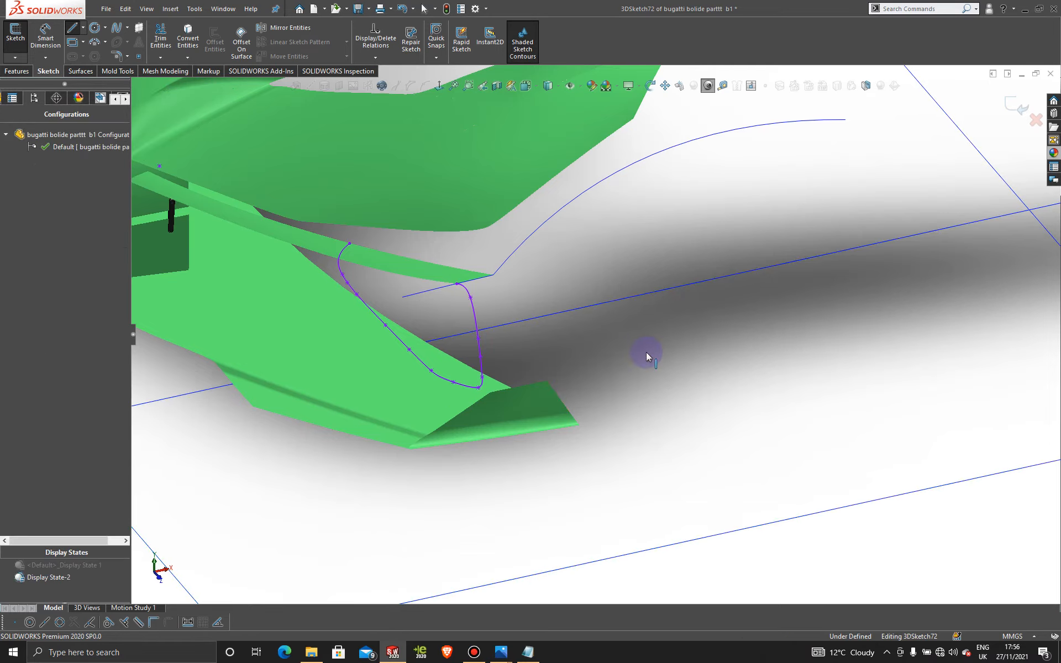
pyautogui.click(1015, 105)
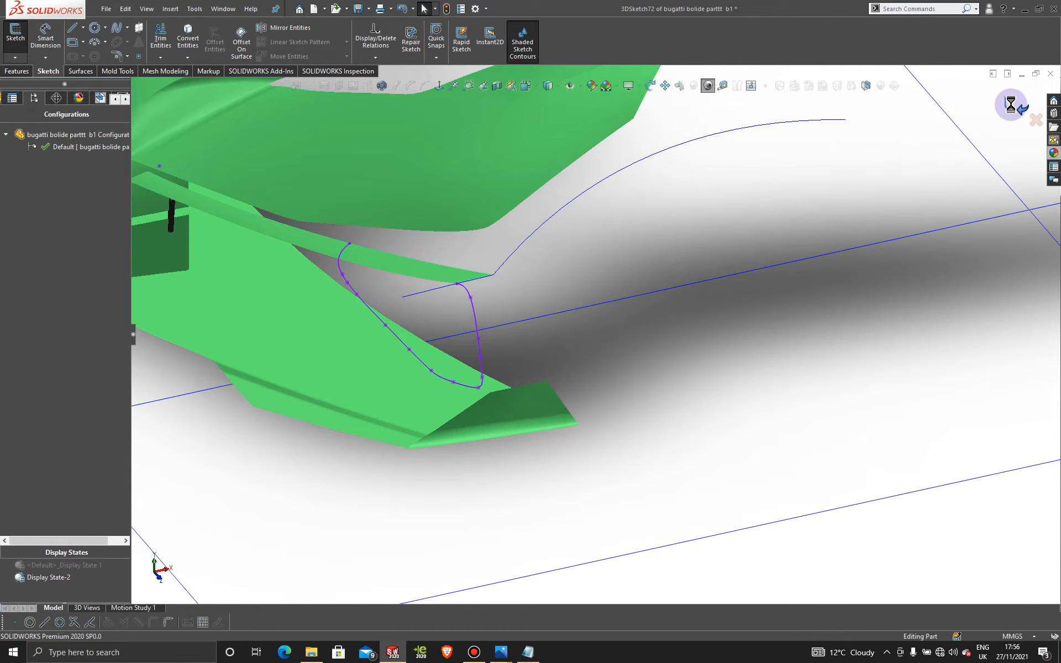
# In a new 3D sketch, draw a centerline about 17 mm long from the splitter fin's upper corner along X, and exit the sketch.
pyautogui.click(15, 57)
pyautogui.click(31, 86)
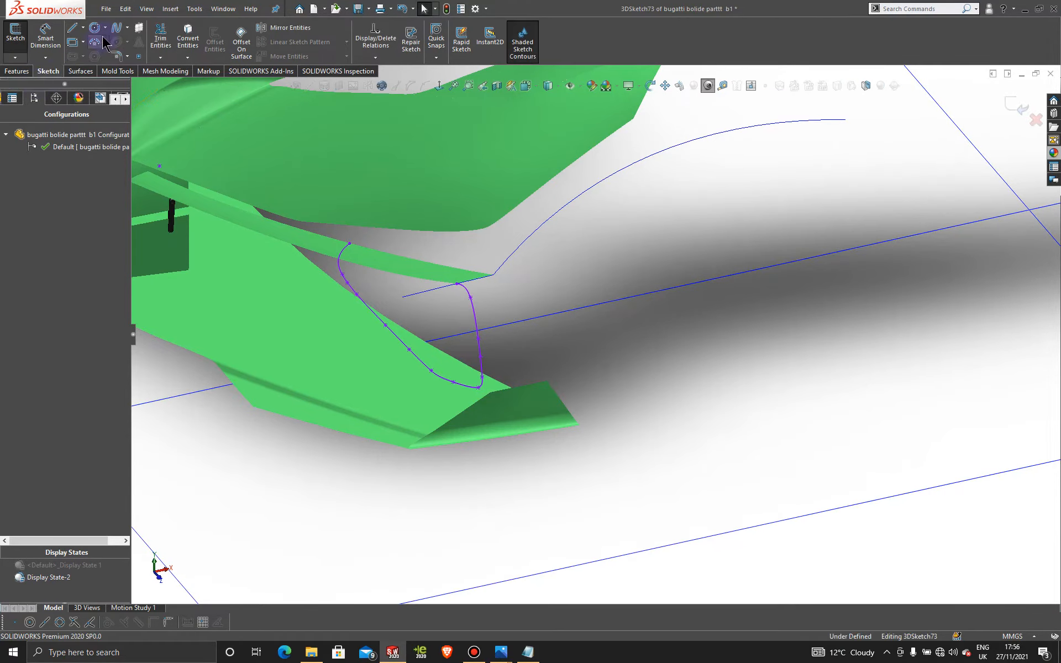
pyautogui.click(83, 28)
pyautogui.click(102, 54)
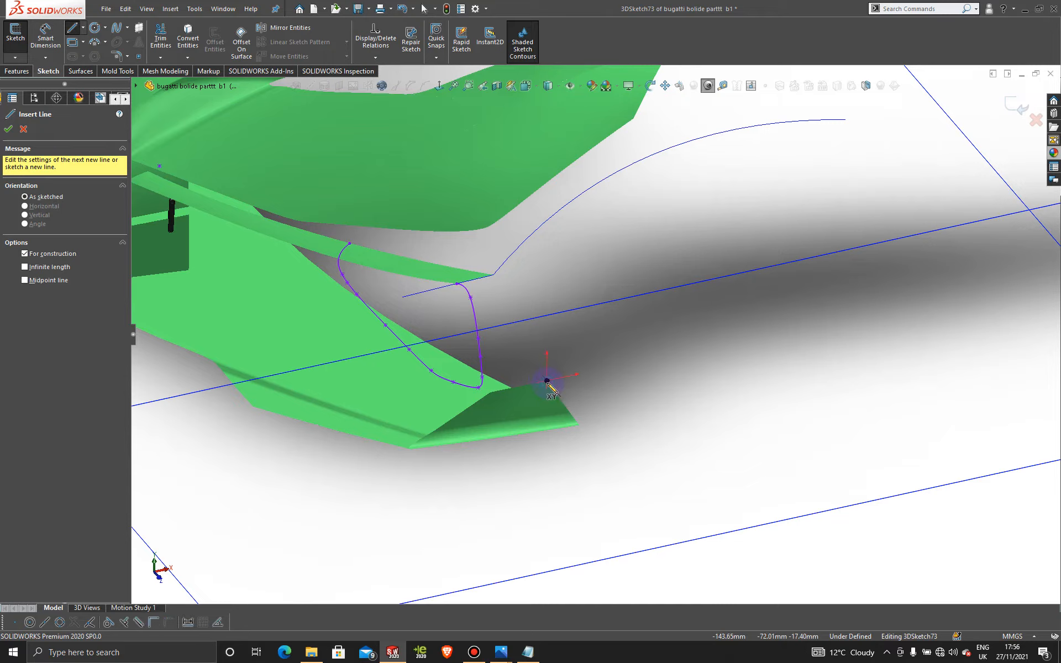
pyautogui.click(547, 382)
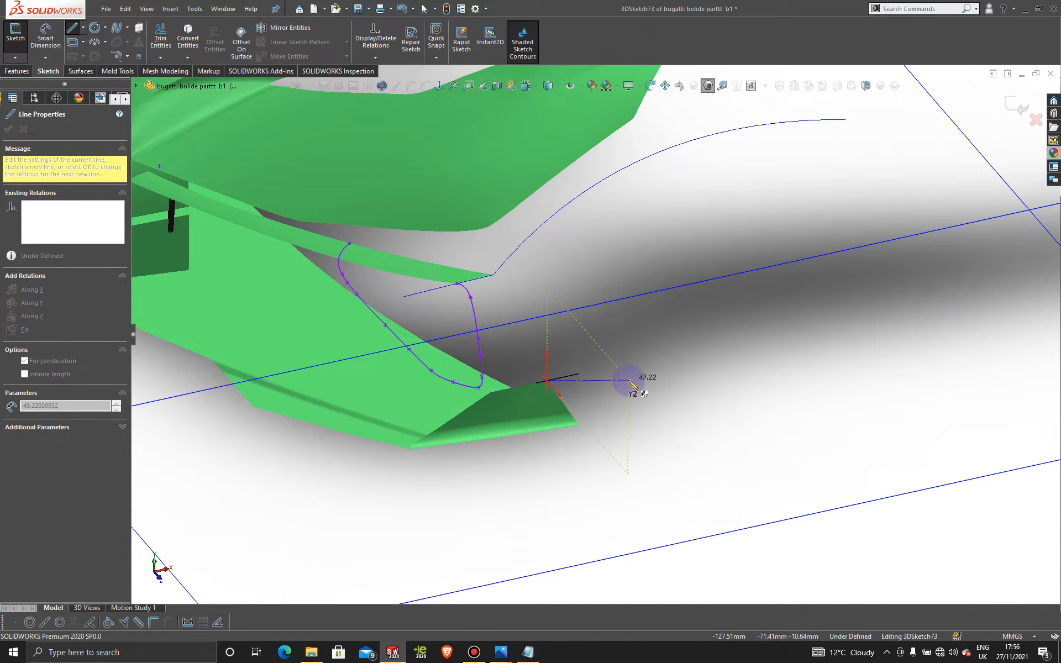
pyautogui.press('Tab')
pyautogui.click(620, 365)
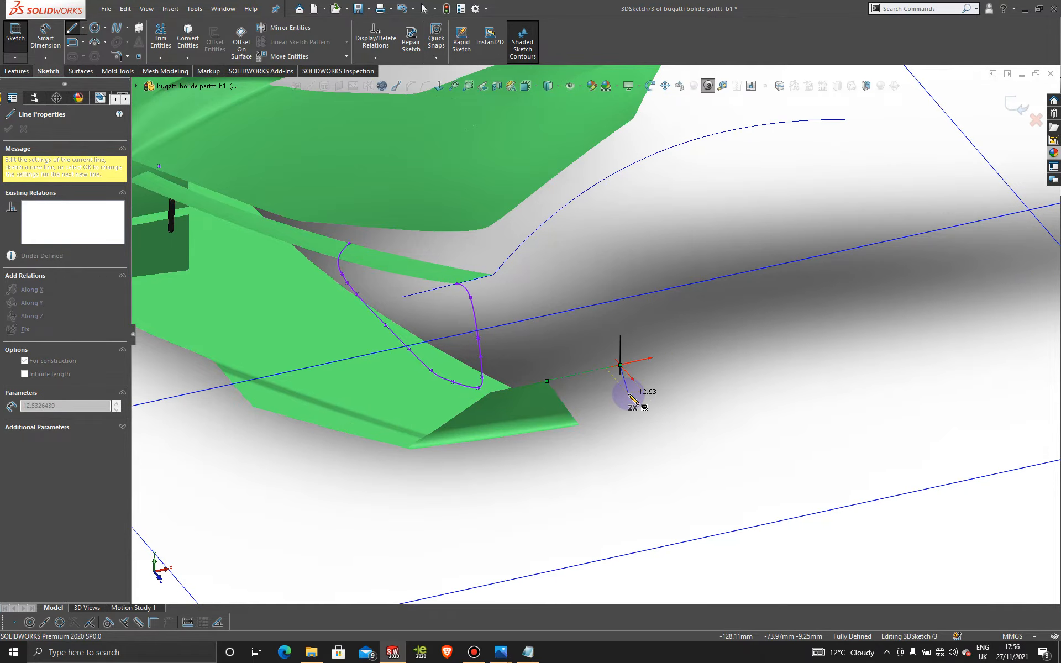
pyautogui.press('Escape')
pyautogui.moveTo(602, 403)
pyautogui.mouseDown(button='middle')
pyautogui.moveTo(547, 375)
pyautogui.moveTo(601, 388)
pyautogui.mouseUp(button='middle')
pyautogui.scroll(-2, 601, 388)
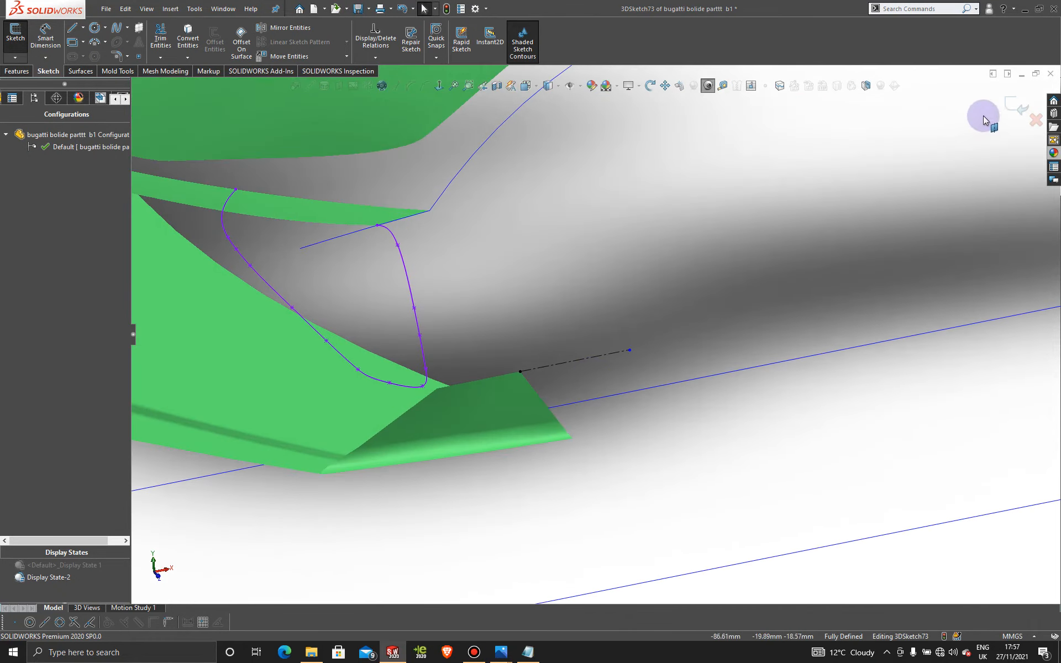
pyautogui.click(1009, 104)
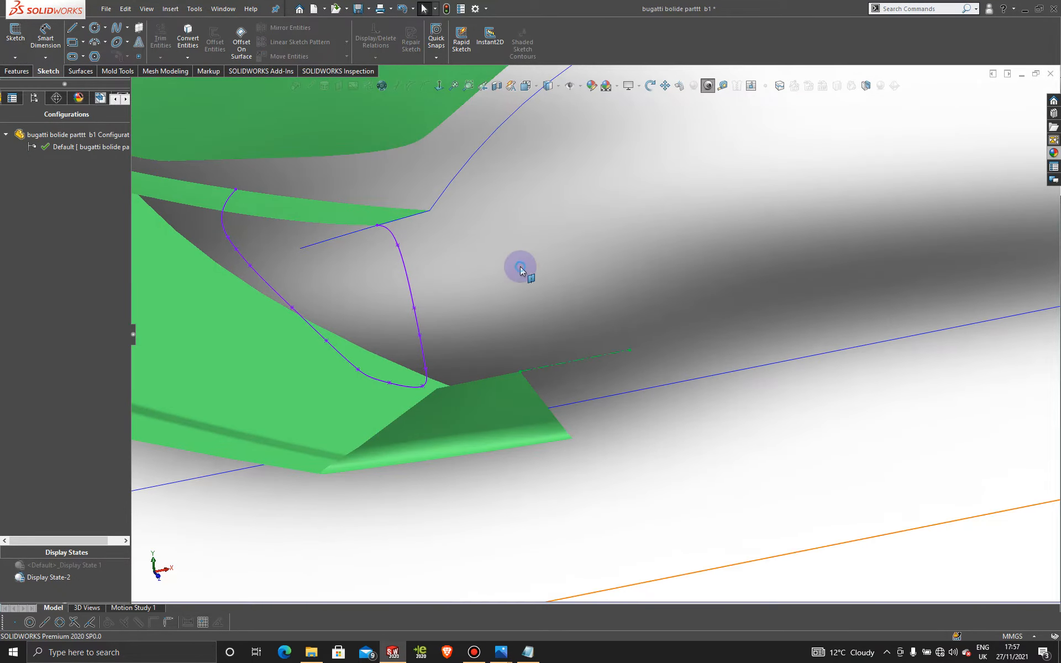
pyautogui.click(339, 86)
pyautogui.click(564, 360)
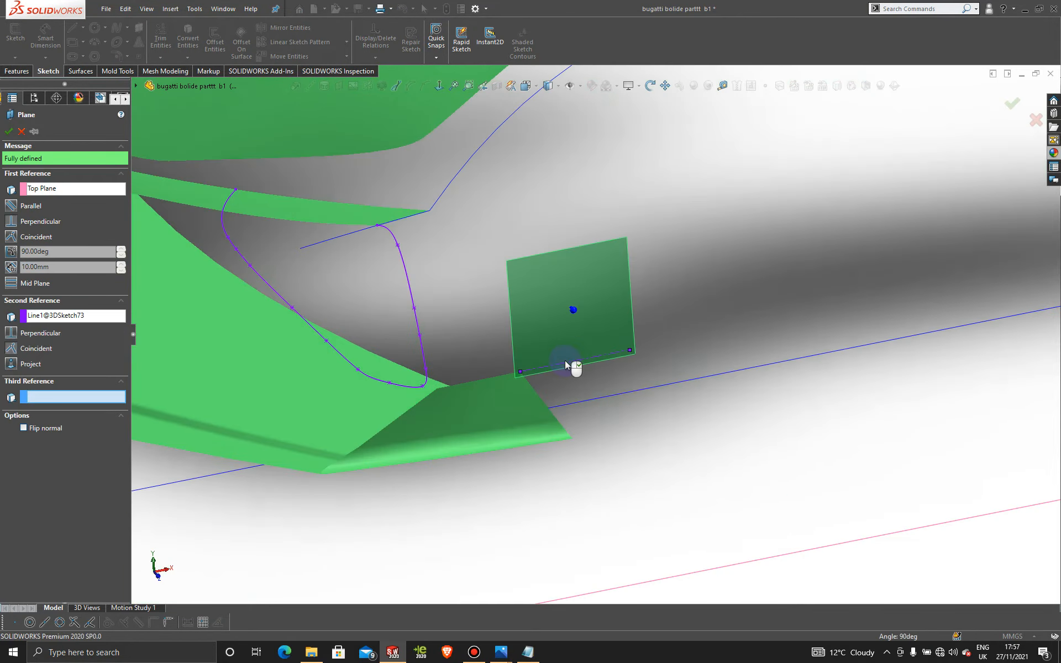
pyautogui.click(520, 373)
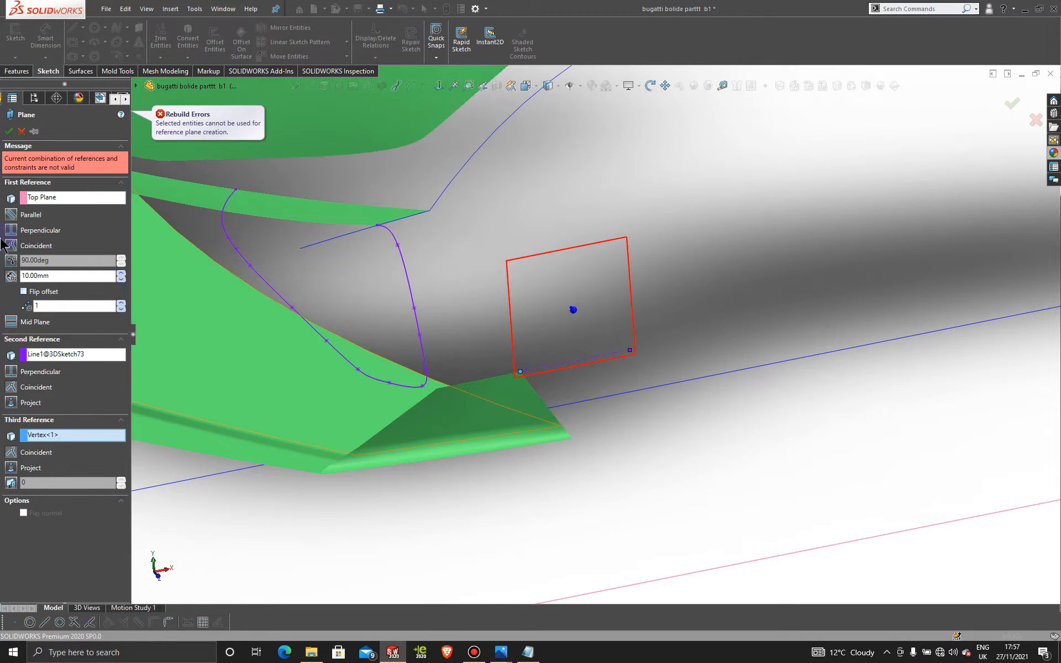
pyautogui.click(21, 131)
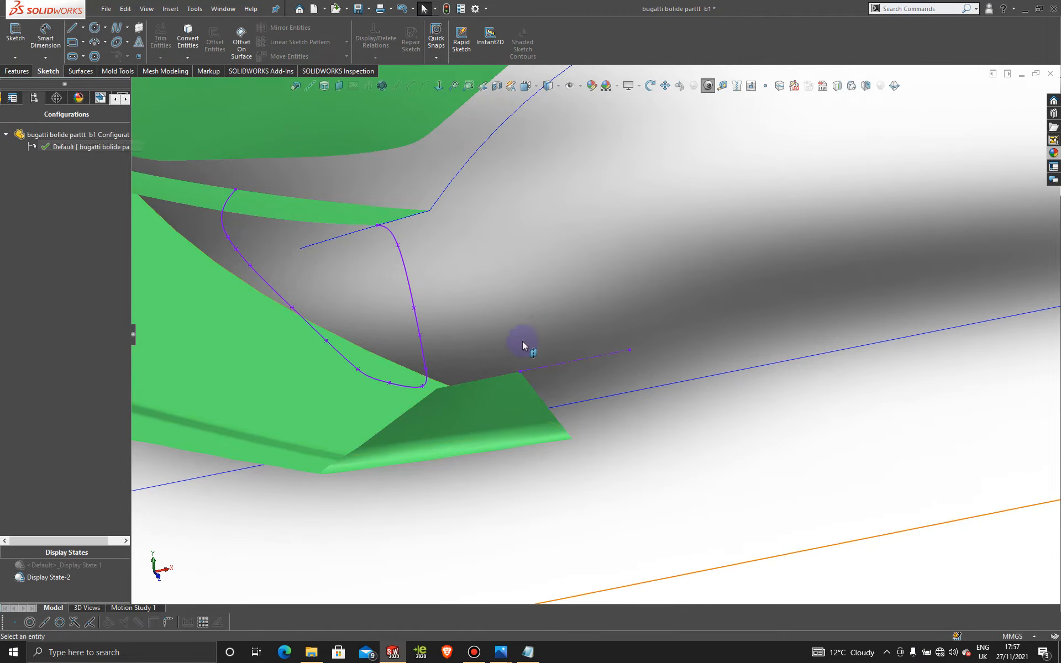
# Create a reference plane perpendicular to the new centerline, passing through its endpoint at the splitter fin's corner.
pyautogui.scroll(-5, 522, 340)
pyautogui.click(338, 87)
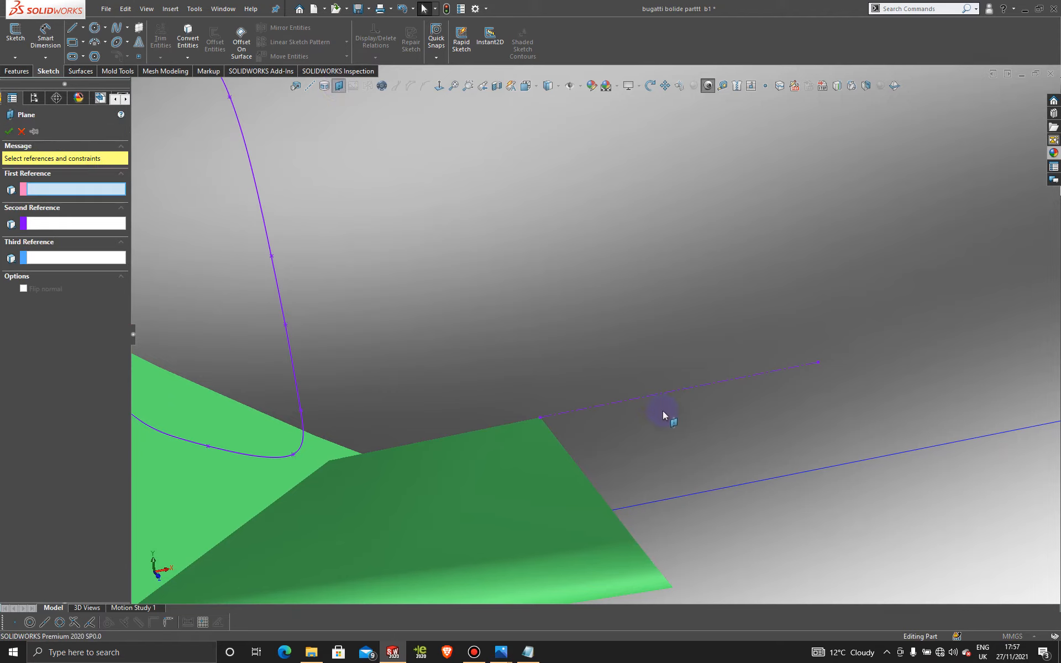
pyautogui.click(639, 398)
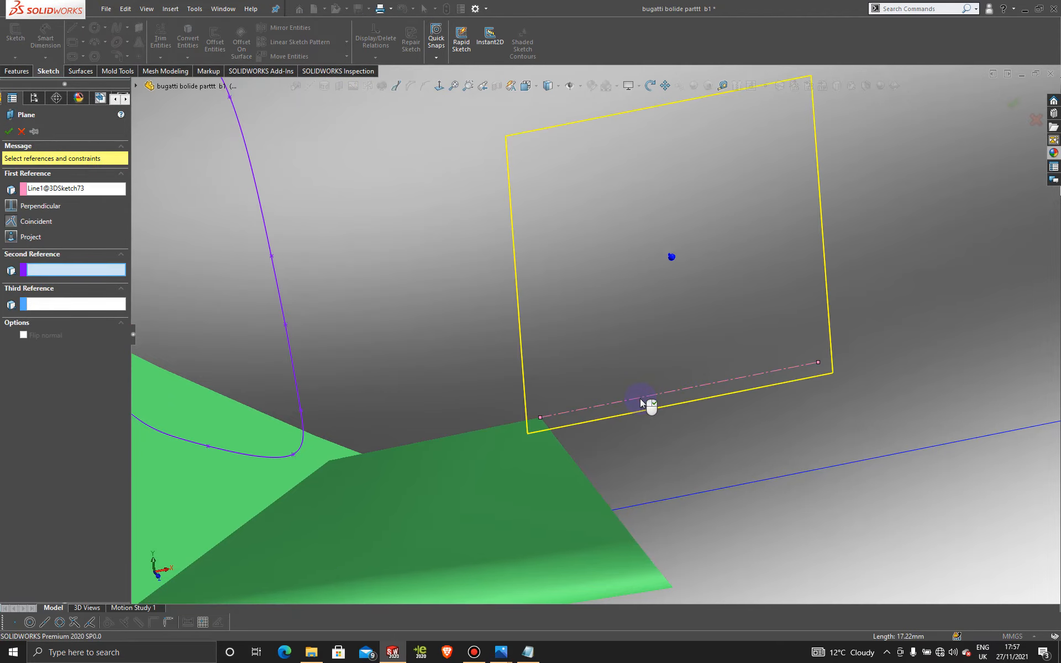
pyautogui.click(540, 418)
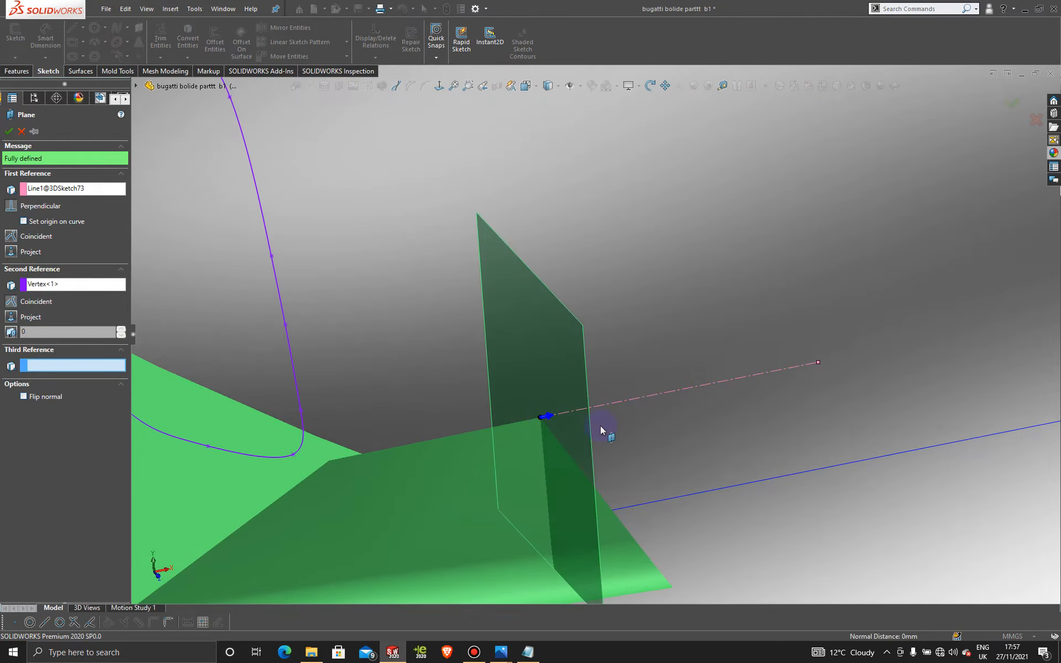
pyautogui.scroll(5, 602, 428)
pyautogui.moveTo(599, 423)
pyautogui.mouseDown(button='middle')
pyautogui.moveTo(568, 392)
pyautogui.moveTo(634, 338)
pyautogui.moveTo(691, 346)
pyautogui.moveTo(639, 388)
pyautogui.moveTo(651, 398)
pyautogui.mouseUp(button='middle')
pyautogui.click(8, 131)
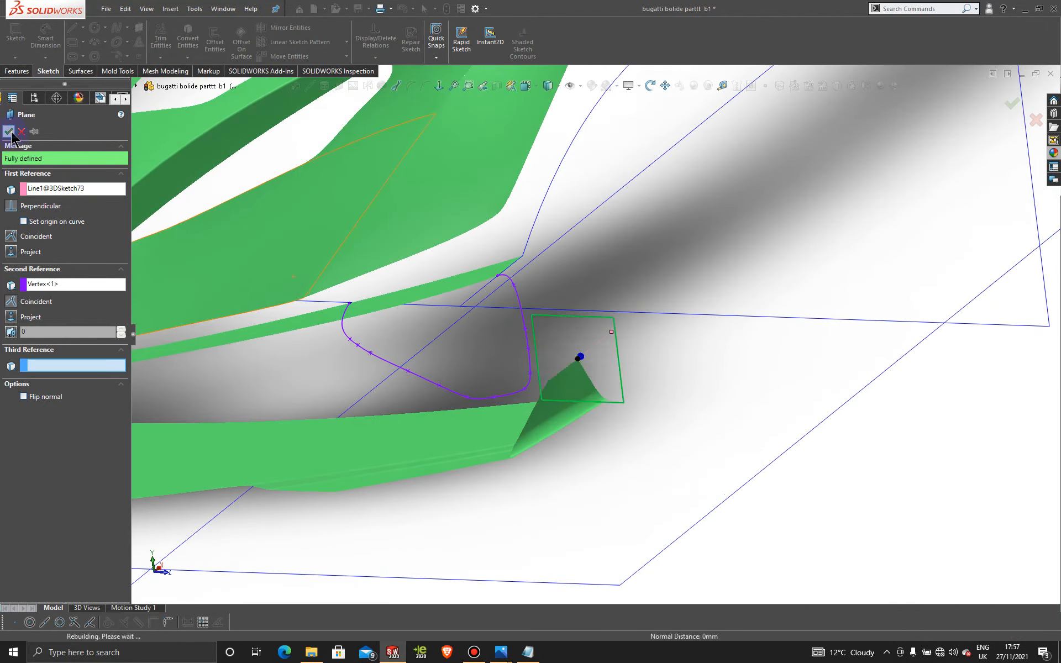
pyautogui.click(829, 520)
pyautogui.scroll(3, 826, 521)
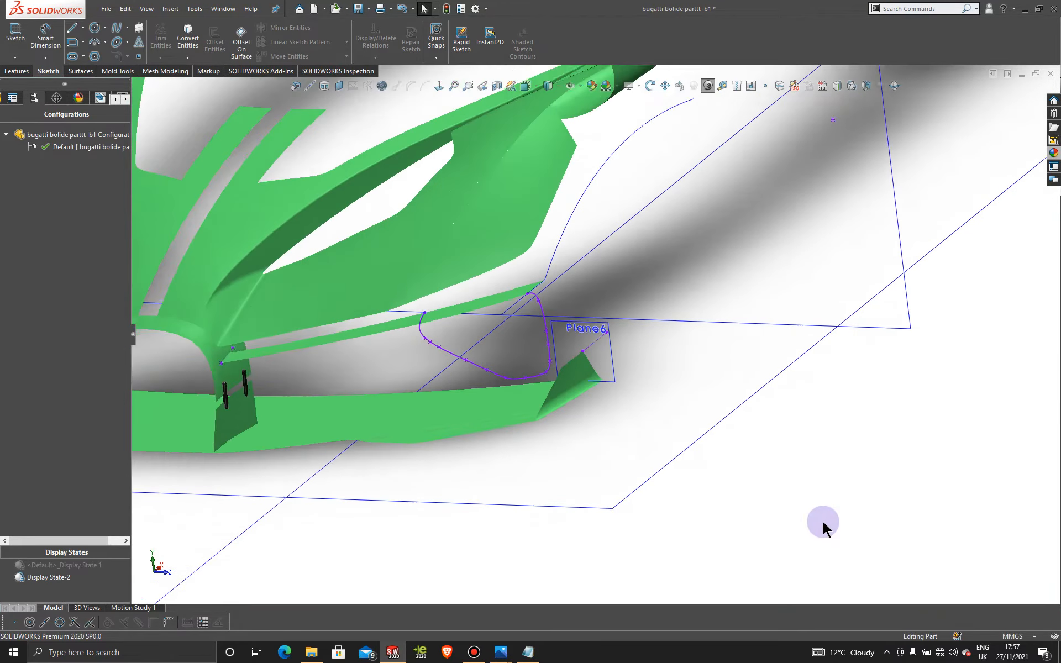
# Start a sketch on the new plane at the fin's corner and view it face-on around the intake outline.
pyautogui.click(609, 351)
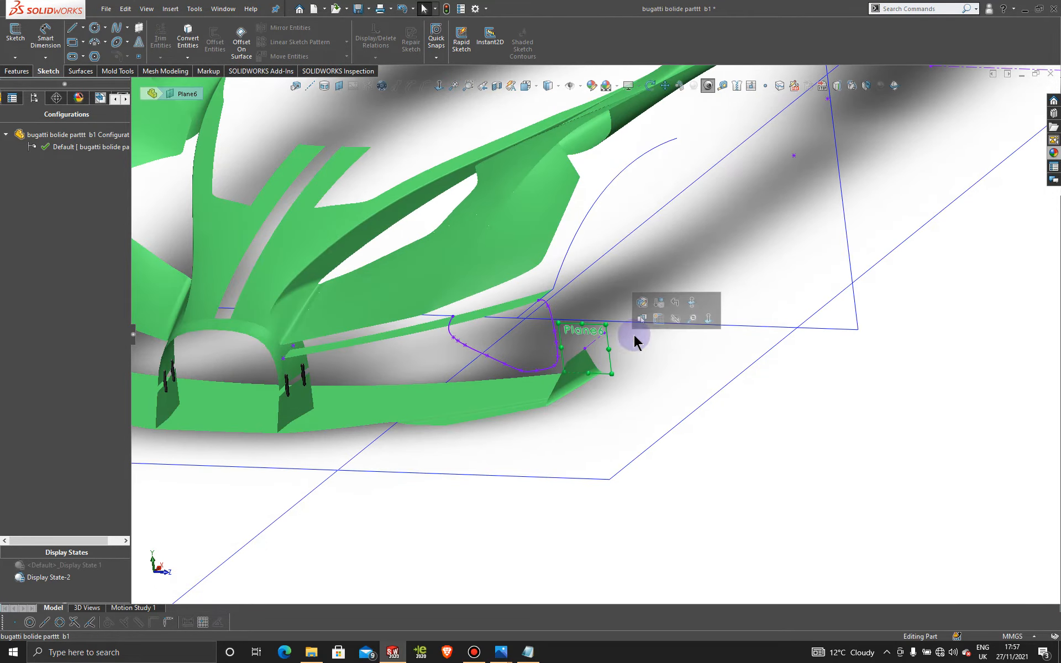
pyautogui.click(665, 324)
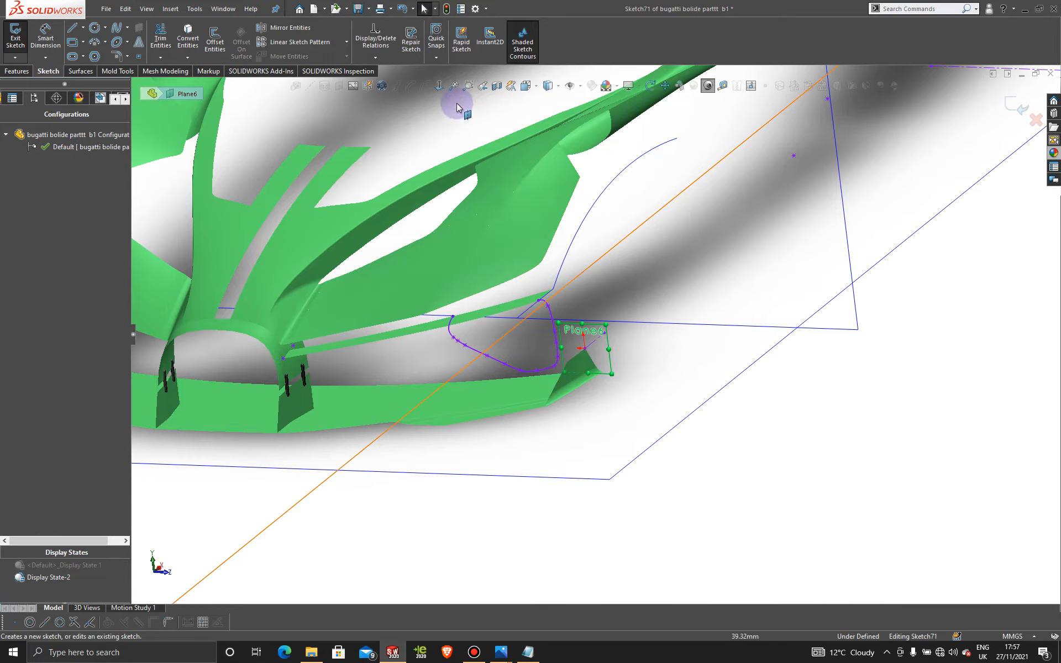
pyautogui.click(440, 86)
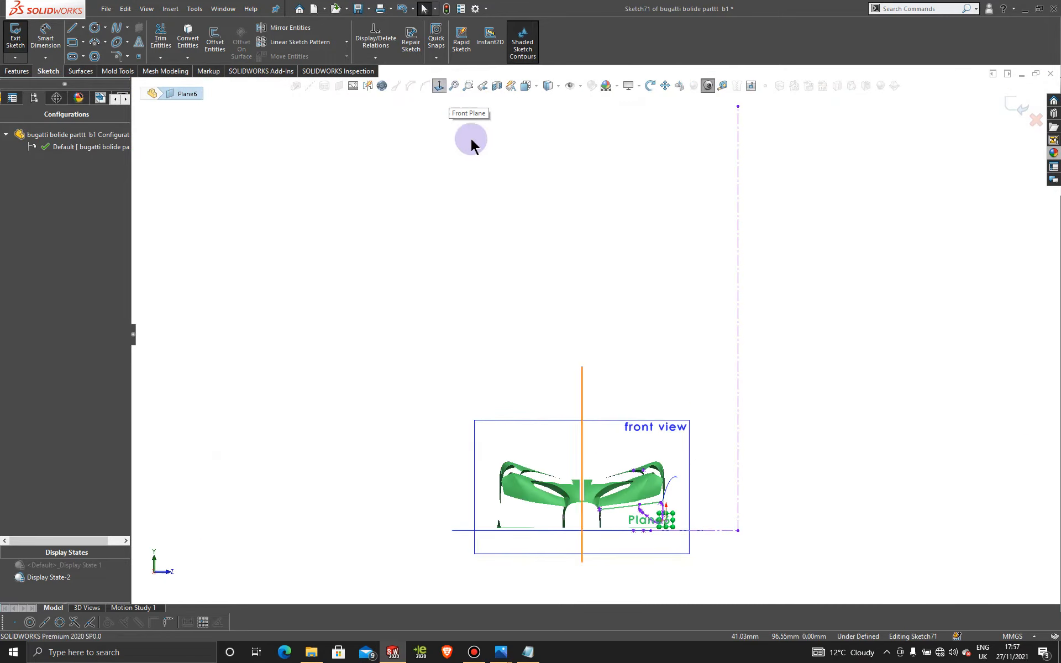
pyautogui.scroll(-5, 661, 507)
pyautogui.scroll(-3, 649, 502)
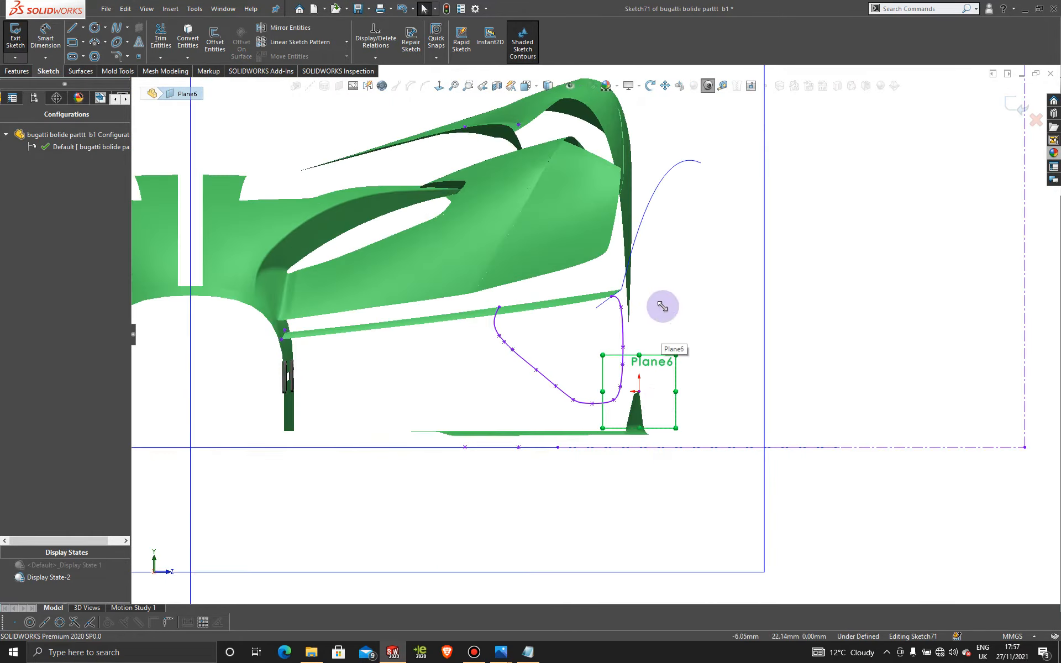
pyautogui.scroll(-3, 605, 353)
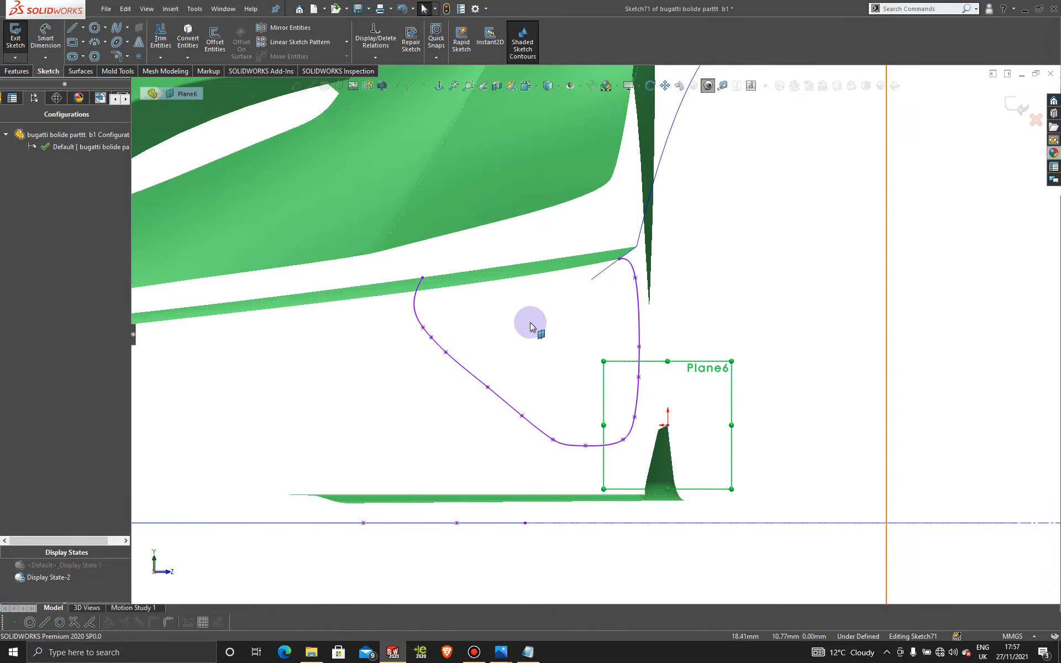
pyautogui.scroll(-1, 431, 272)
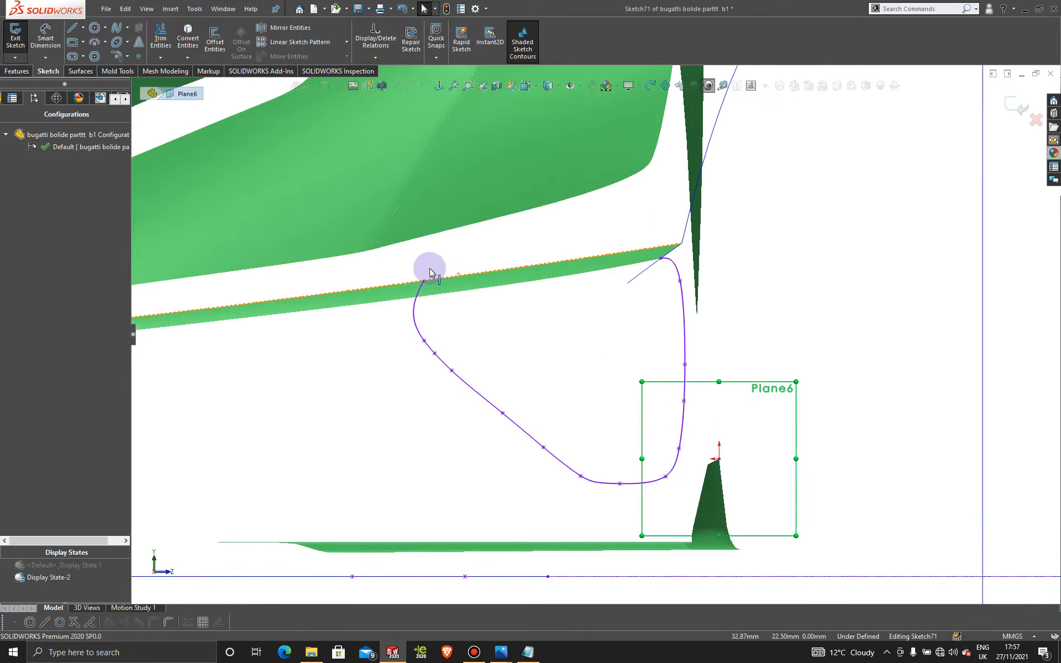
pyautogui.click(118, 30)
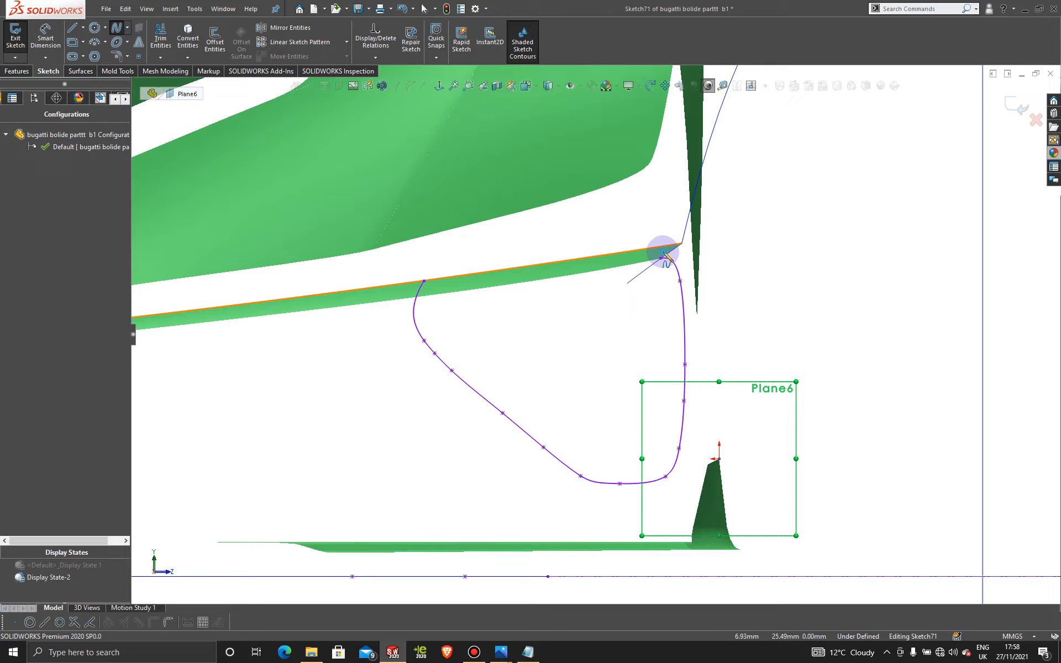
pyautogui.click(664, 256)
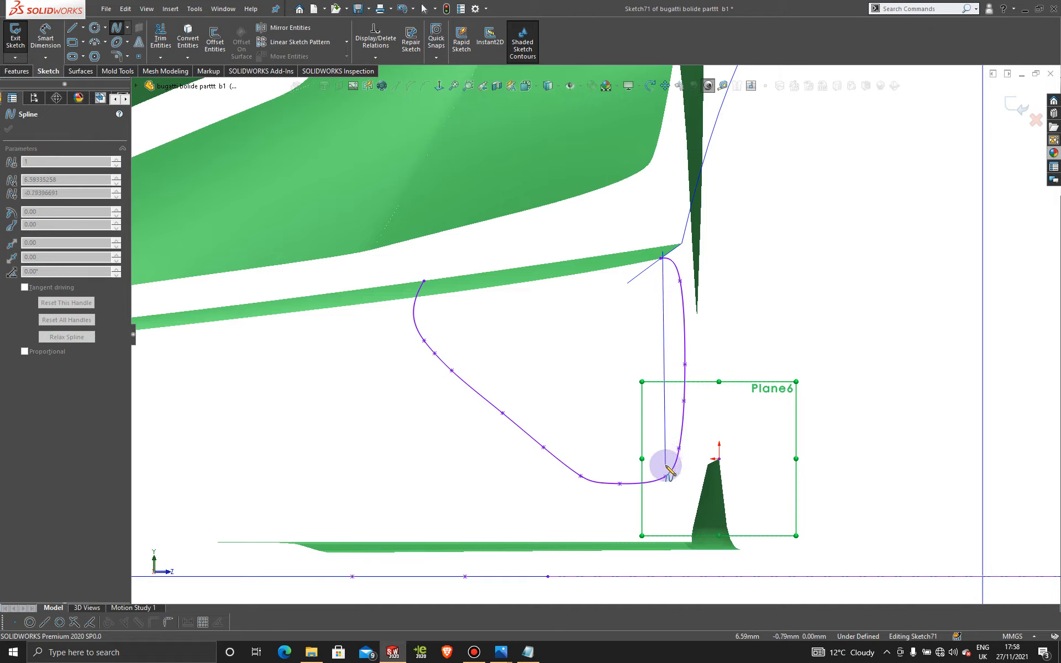
pyautogui.press('Escape')
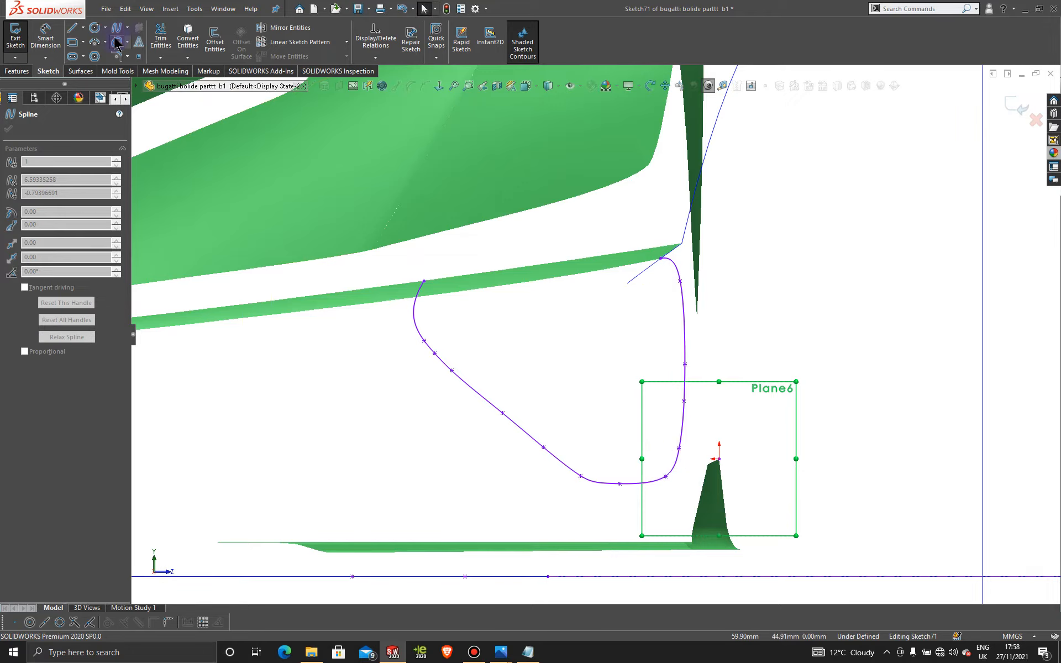
# Draw a near-vertical two-point spline about 24 mm long just inside the outer side of the intake outline.
pyautogui.click(116, 29)
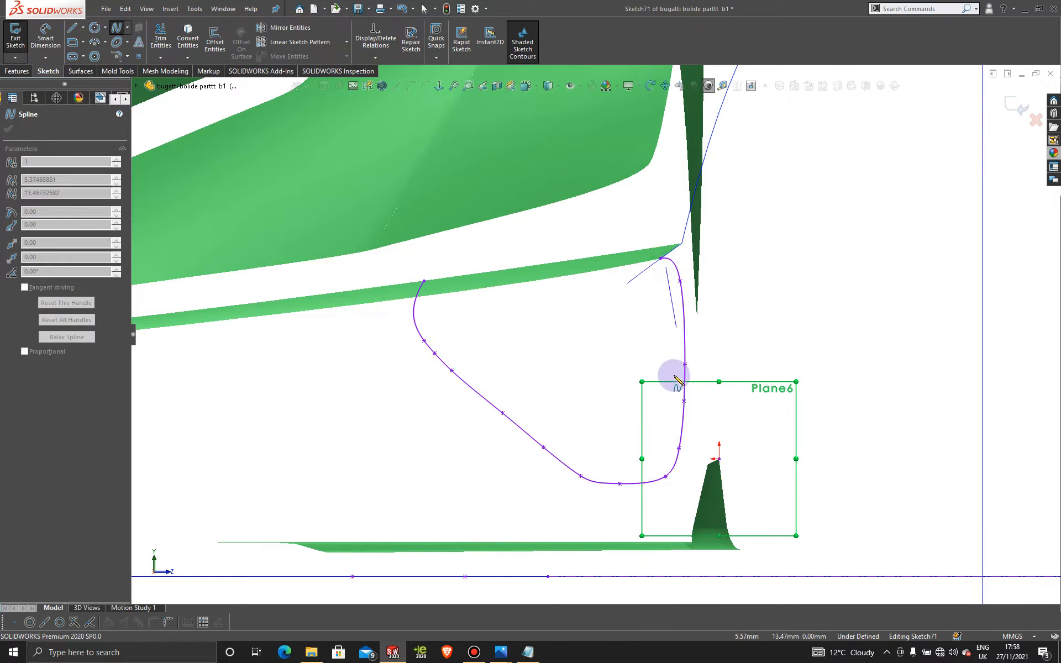
pyautogui.click(666, 466)
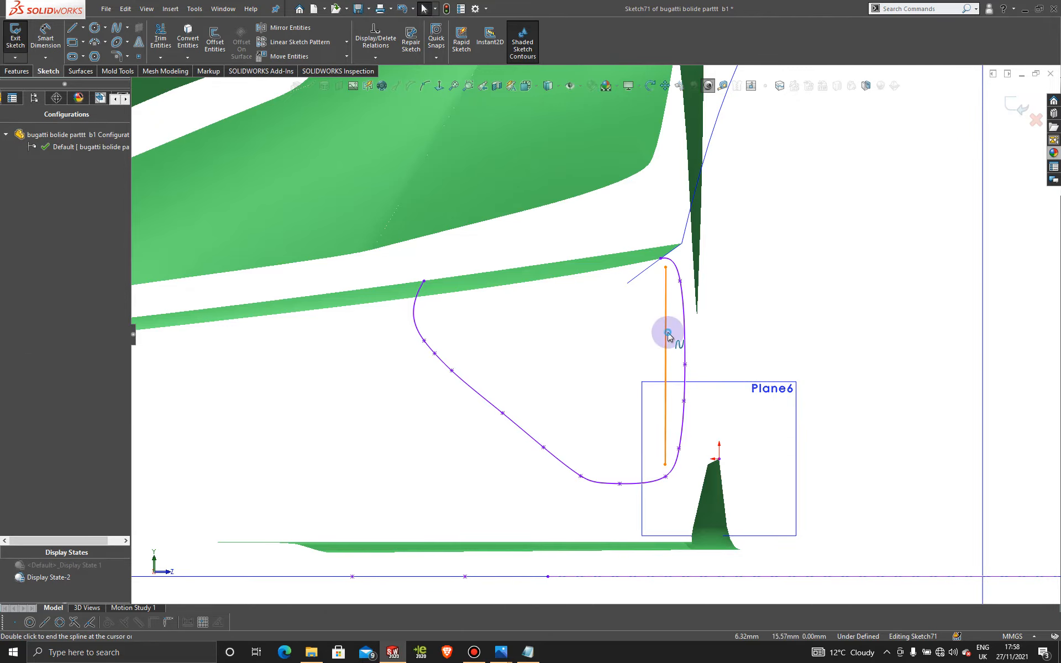
pyautogui.press('Escape')
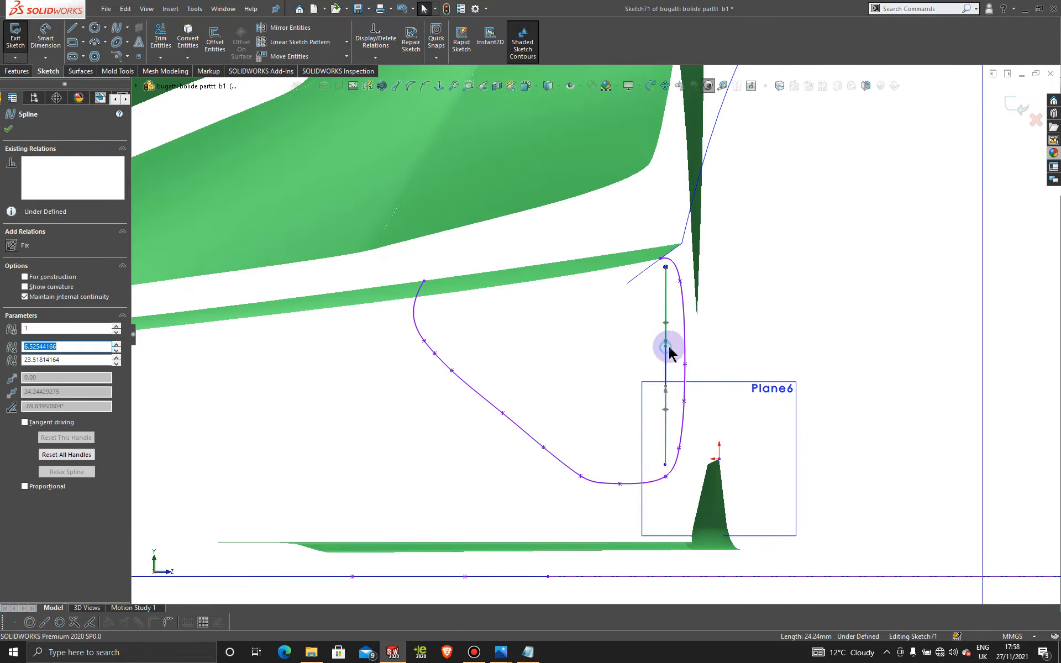
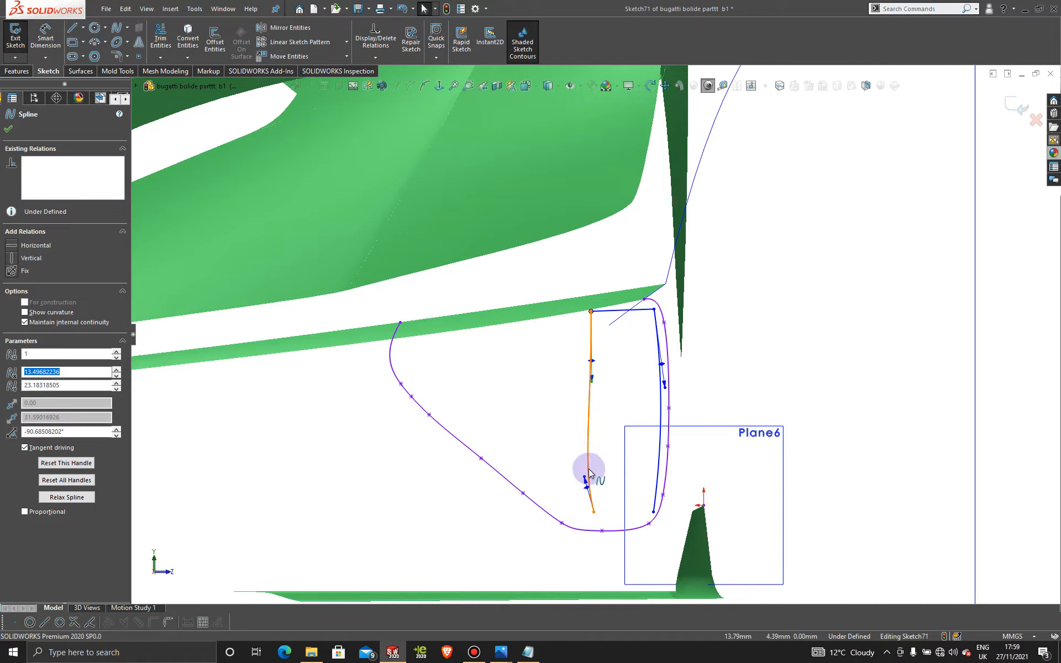
# Set the inner side spline's lower end tangent to about -106° and close the profile's lower end with a two-point spline.
pyautogui.click(584, 474)
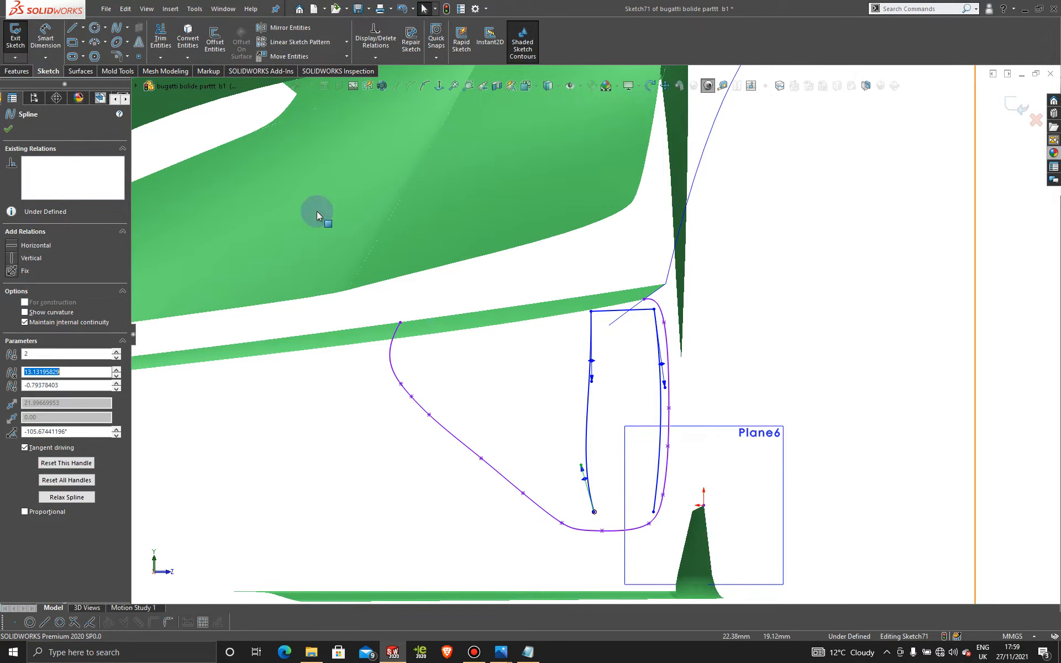
pyautogui.click(116, 29)
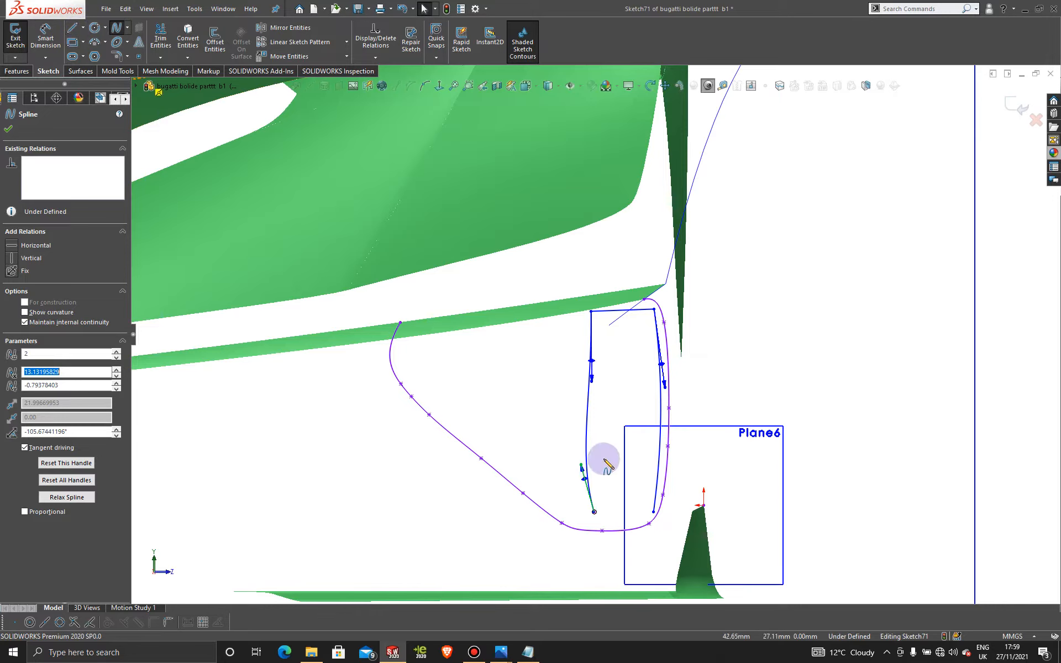
pyautogui.click(594, 512)
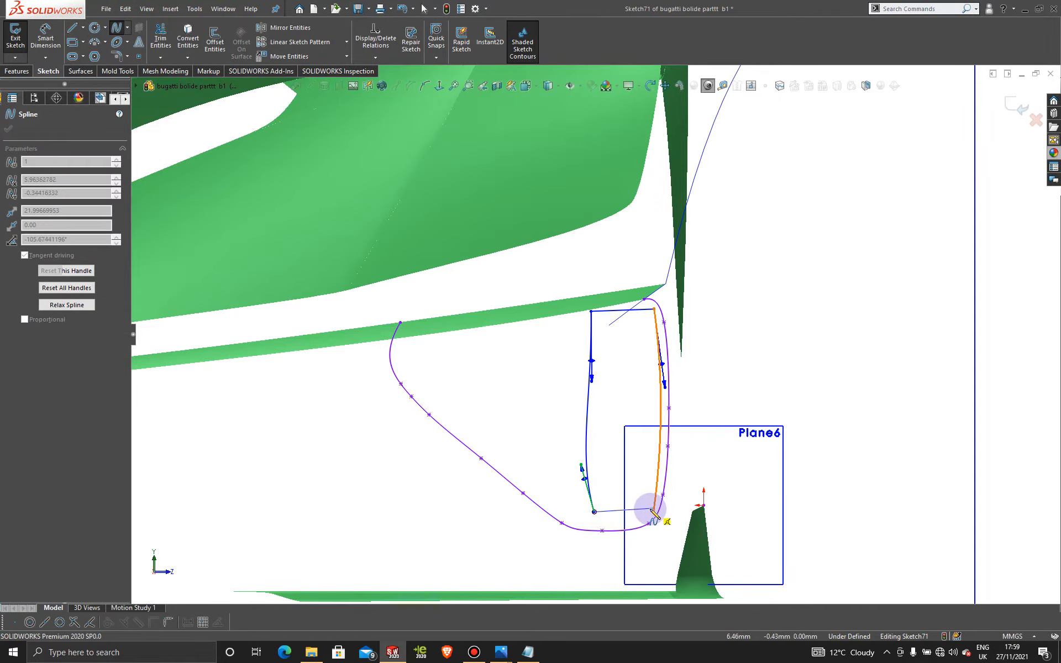
pyautogui.click(653, 511)
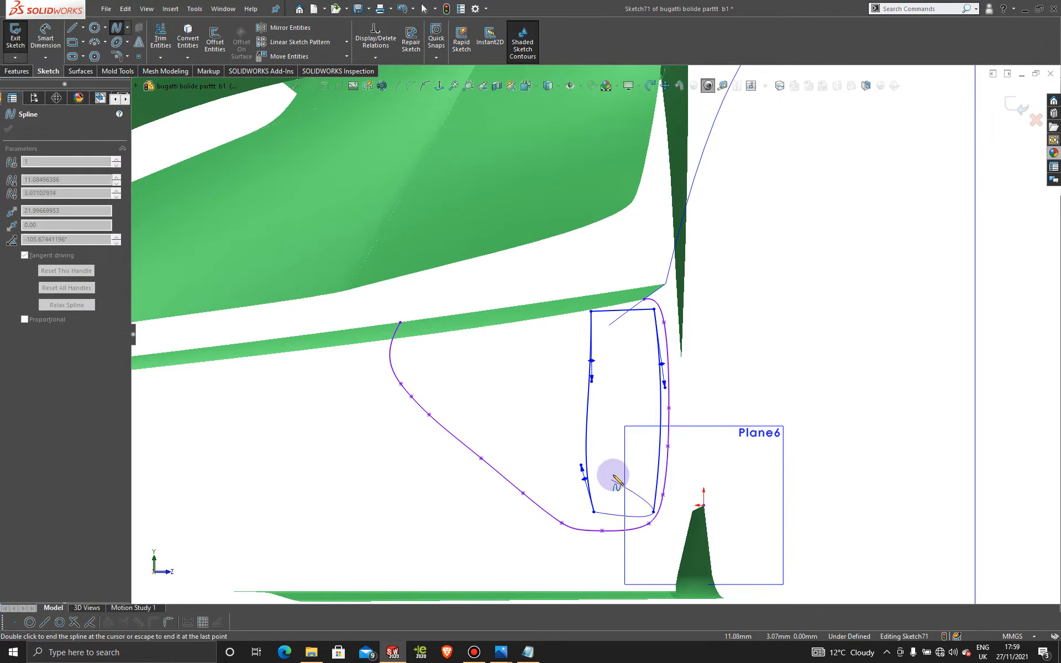
pyautogui.press('Escape')
pyautogui.moveTo(631, 372)
pyautogui.mouseDown(button='middle')
pyautogui.moveTo(611, 360)
pyautogui.moveTo(616, 332)
pyautogui.mouseUp(button='middle')
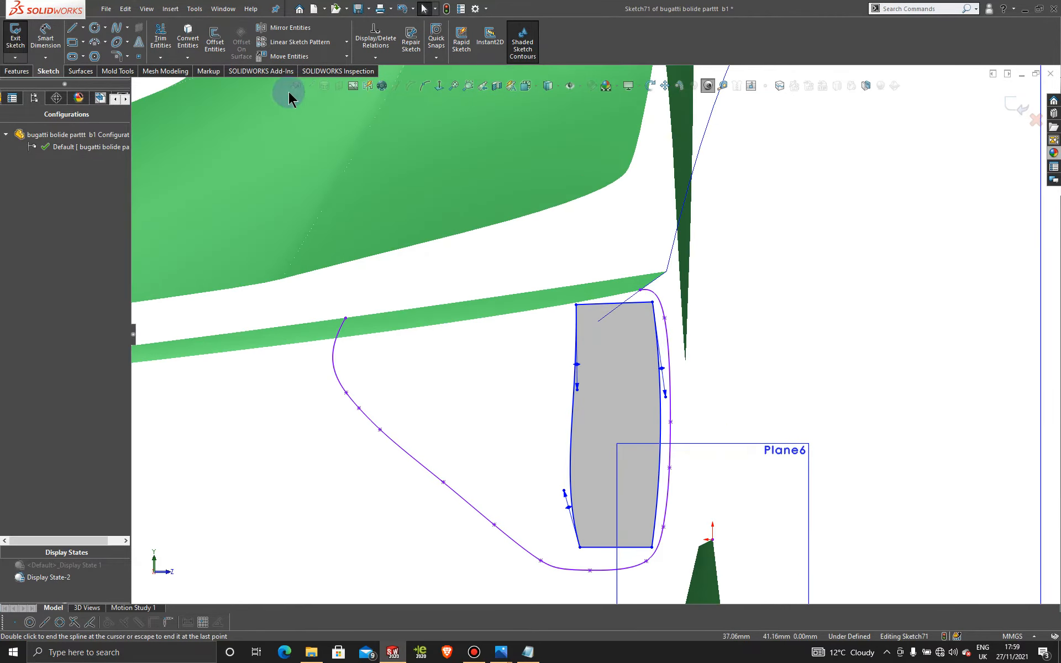
# Fillet the four corners of the closed inner intake profile with a 2 mm radius and finish the sketch.
pyautogui.click(116, 56)
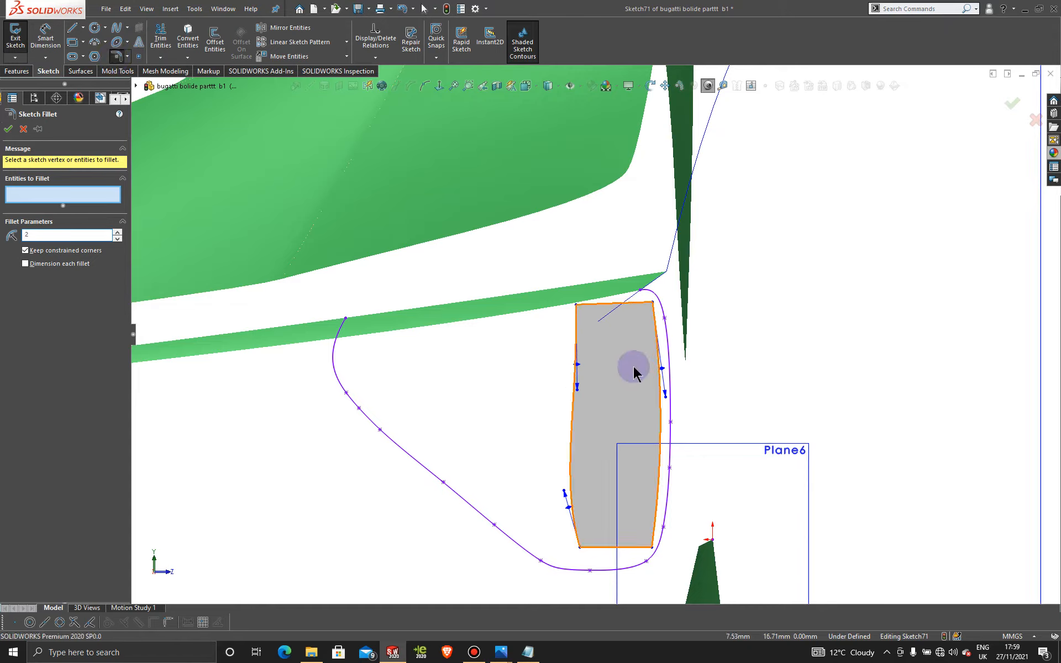
pyautogui.click(577, 305)
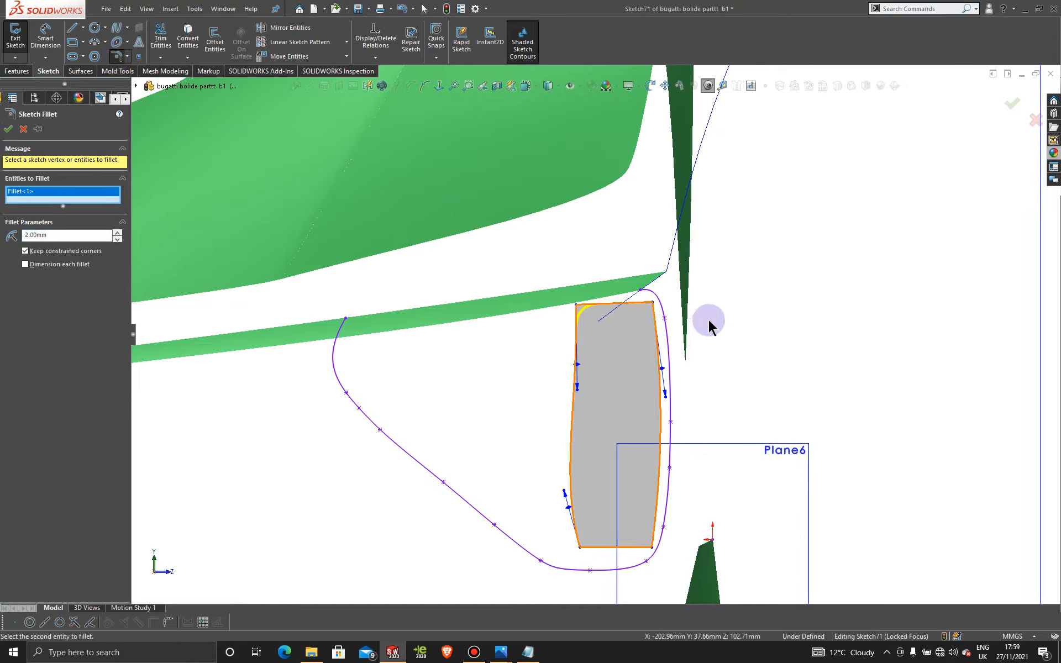
pyautogui.click(653, 302)
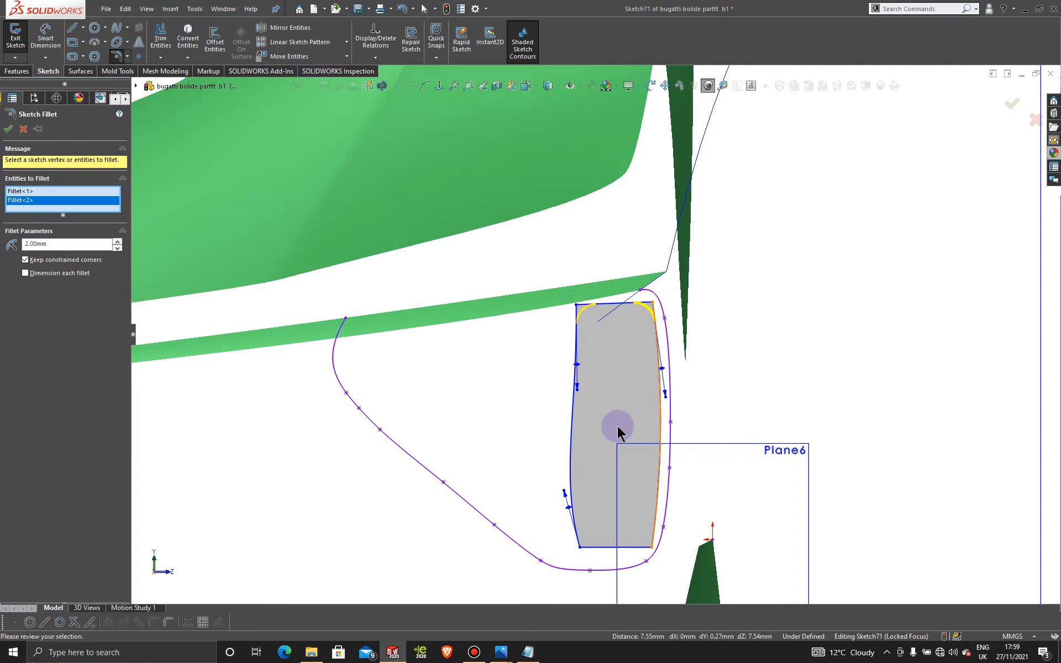
pyautogui.click(653, 547)
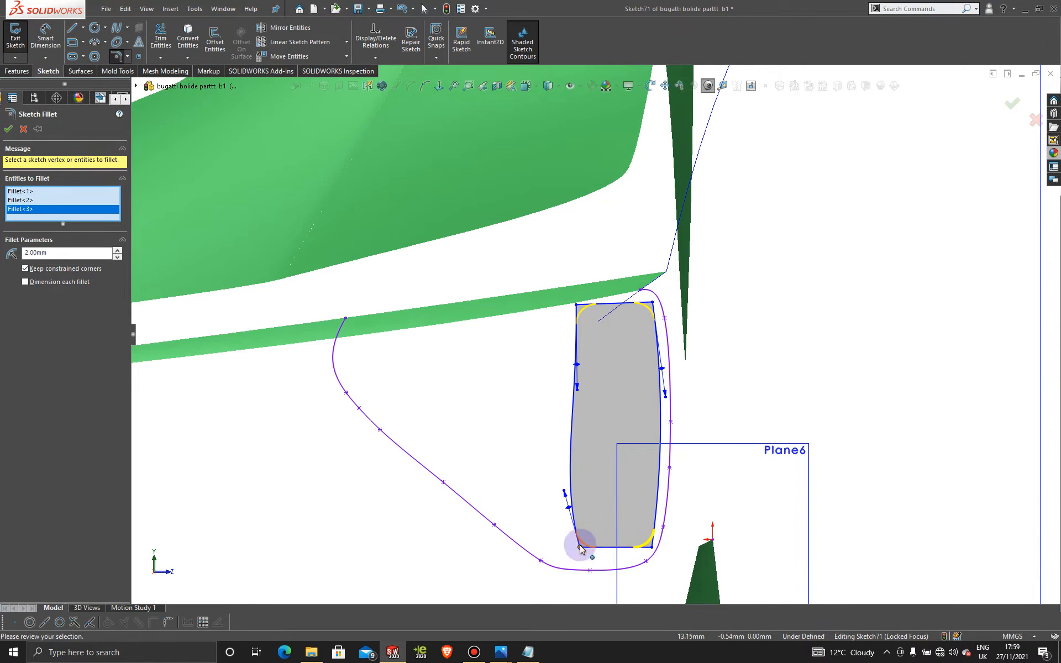
pyautogui.click(579, 548)
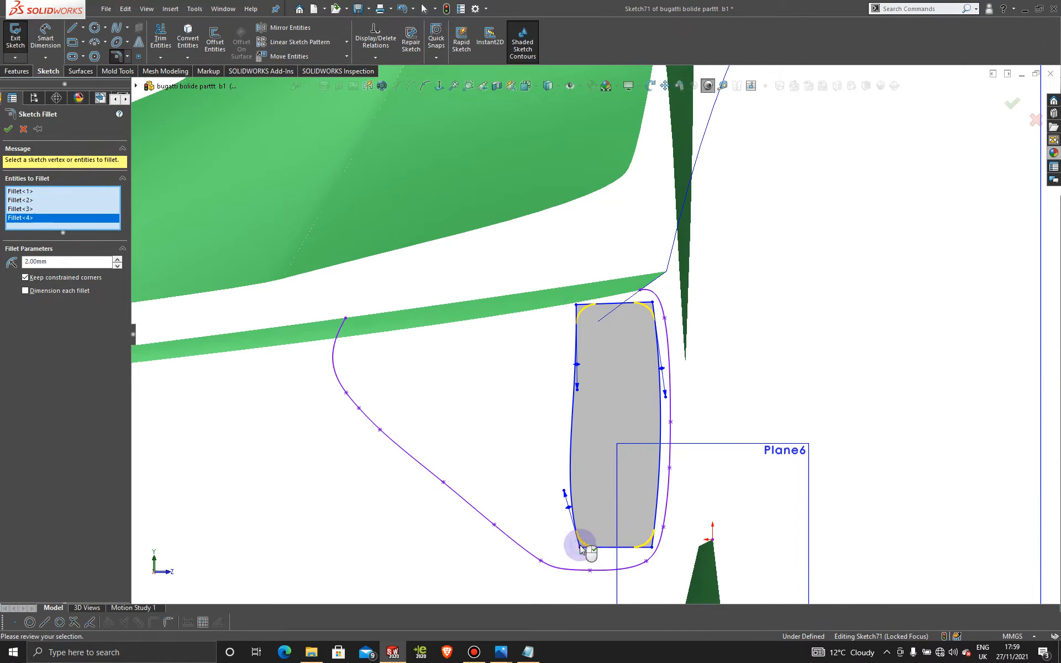
pyautogui.click(8, 129)
pyautogui.moveTo(822, 395); pyautogui.dragTo(677, 380, button='right')
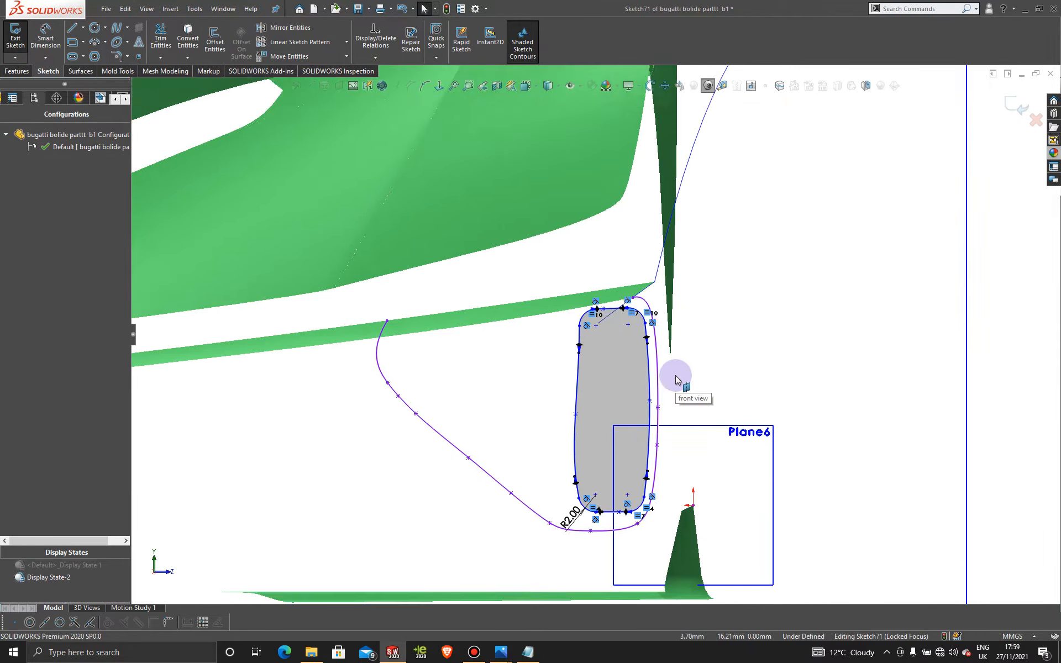
pyautogui.moveTo(652, 356)
pyautogui.mouseDown(button='middle')
pyautogui.moveTo(630, 336)
pyautogui.moveTo(601, 359)
pyautogui.mouseUp(button='middle')
pyautogui.scroll(3, 241, 449)
pyautogui.scroll(-5, 315, 418)
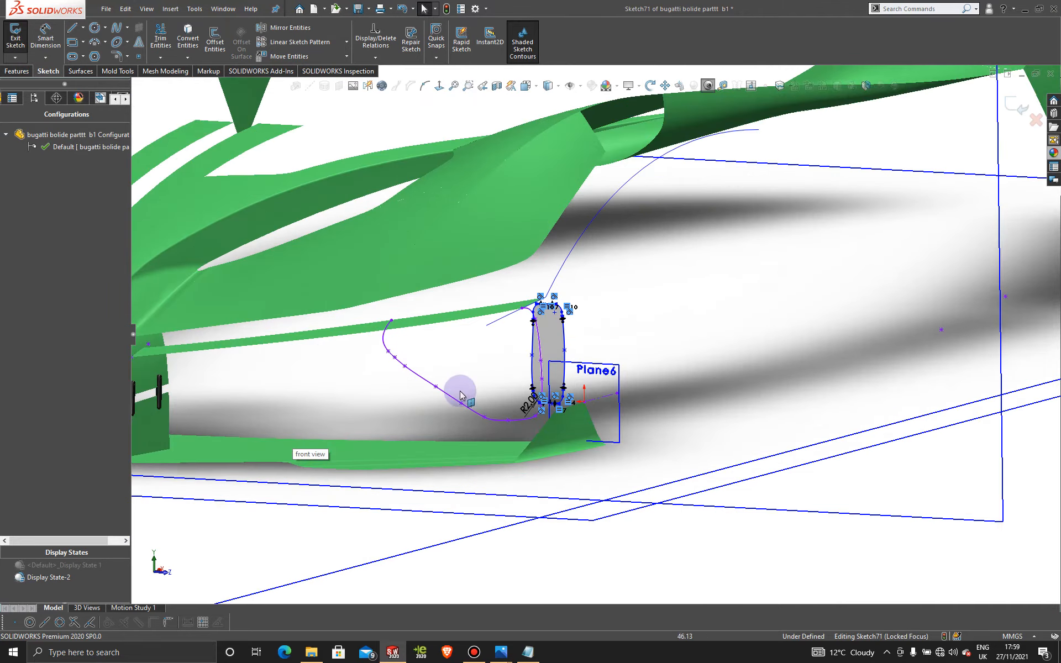
pyautogui.moveTo(502, 360); pyautogui.dragTo(480, 397, button='middle')
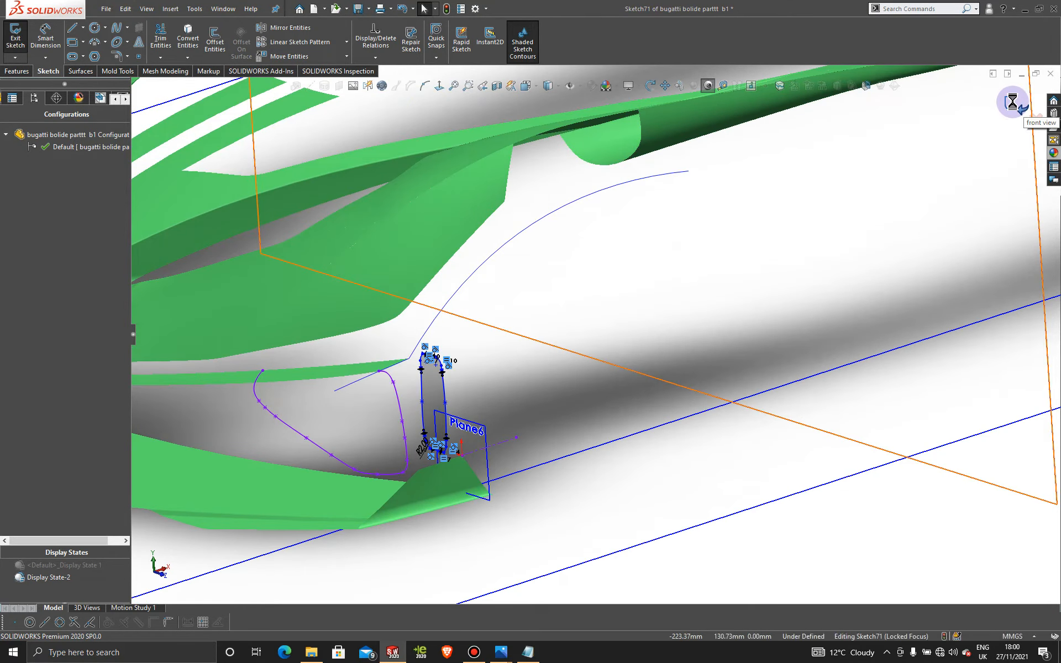
# Hide the reference plane and the centerline 3D sketch at the splitter fin's corner.
pyautogui.scroll(-3, 486, 447)
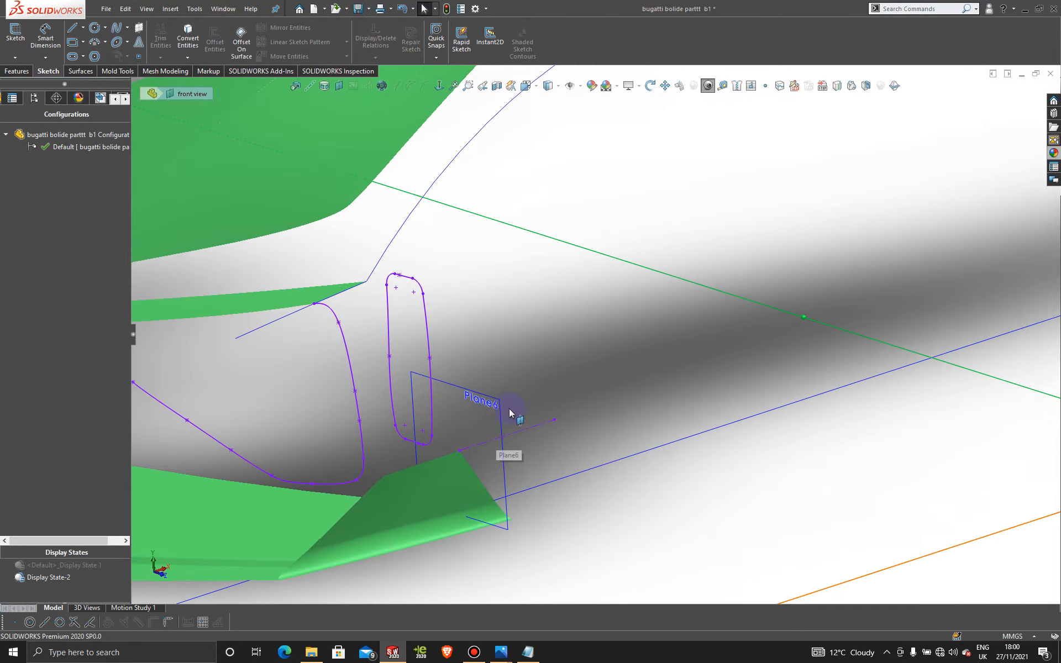
pyautogui.rightClick(499, 406)
pyautogui.click(536, 385)
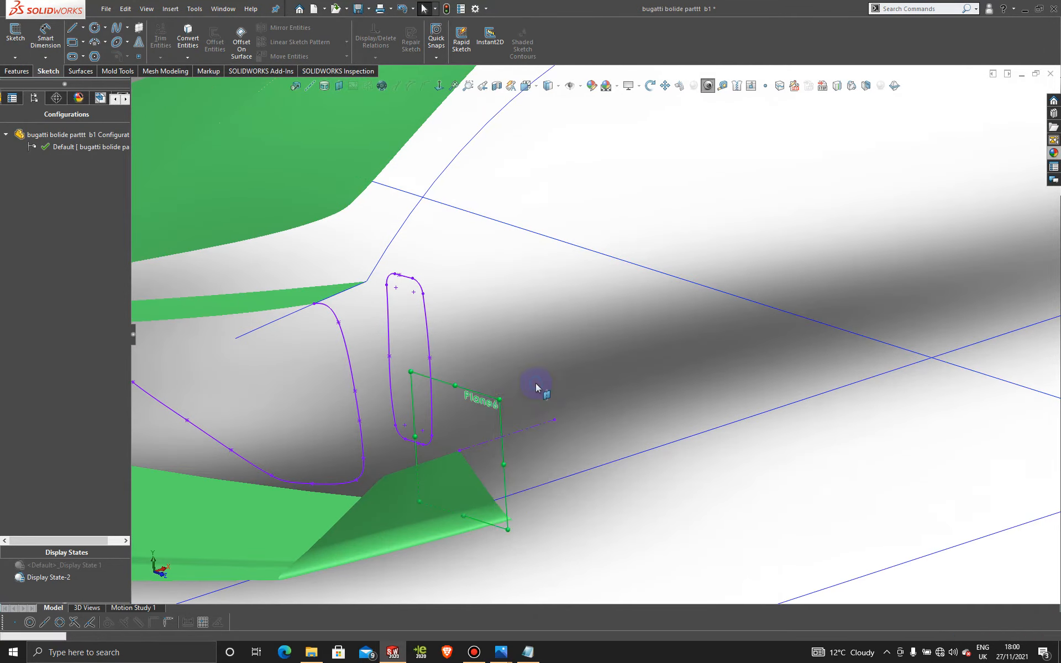
pyautogui.rightClick(523, 433)
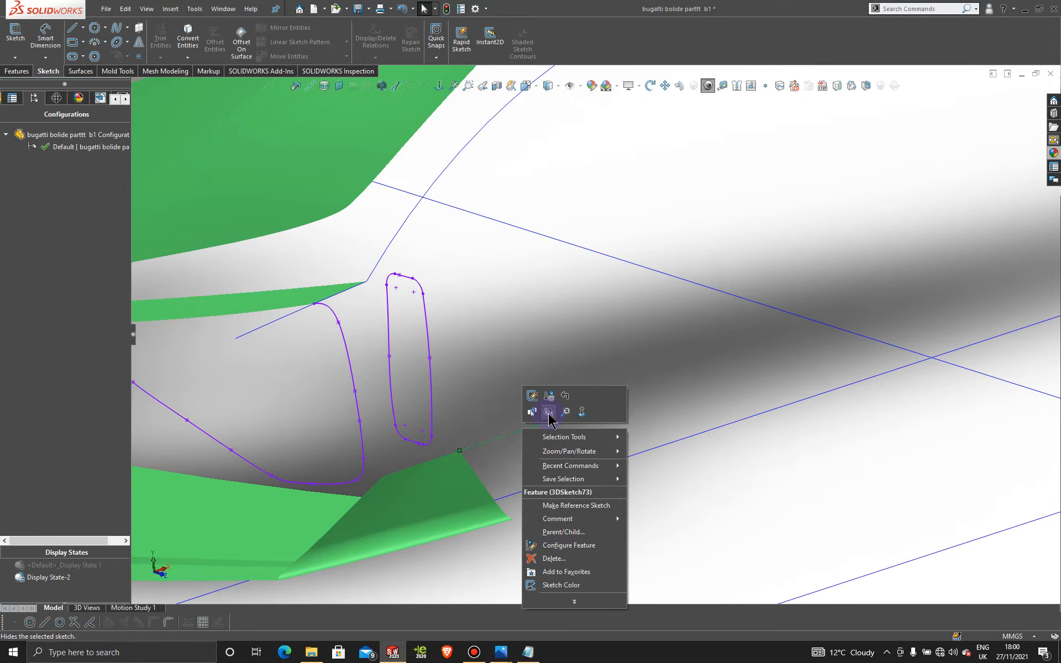
pyautogui.click(548, 412)
# In a new 3D sketch, draw a two-point spline from the intake outline's diagonal side to the midpoint of the filleted profile's inner side.
pyautogui.scroll(3, 492, 395)
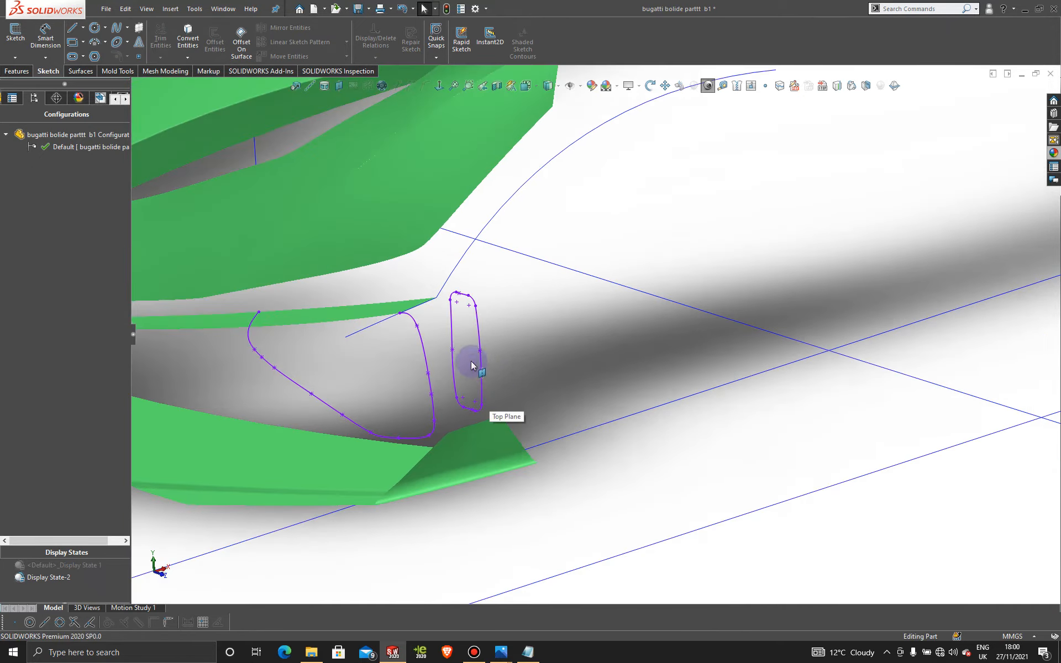
pyautogui.moveTo(458, 344)
pyautogui.mouseDown(button='middle')
pyautogui.moveTo(486, 332)
pyautogui.moveTo(521, 403)
pyautogui.moveTo(466, 391)
pyautogui.moveTo(415, 351)
pyautogui.moveTo(466, 338)
pyautogui.moveTo(485, 446)
pyautogui.moveTo(454, 379)
pyautogui.moveTo(468, 342)
pyautogui.moveTo(509, 360)
pyautogui.moveTo(485, 308)
pyautogui.moveTo(497, 315)
pyautogui.moveTo(449, 355)
pyautogui.mouseUp(button='middle')
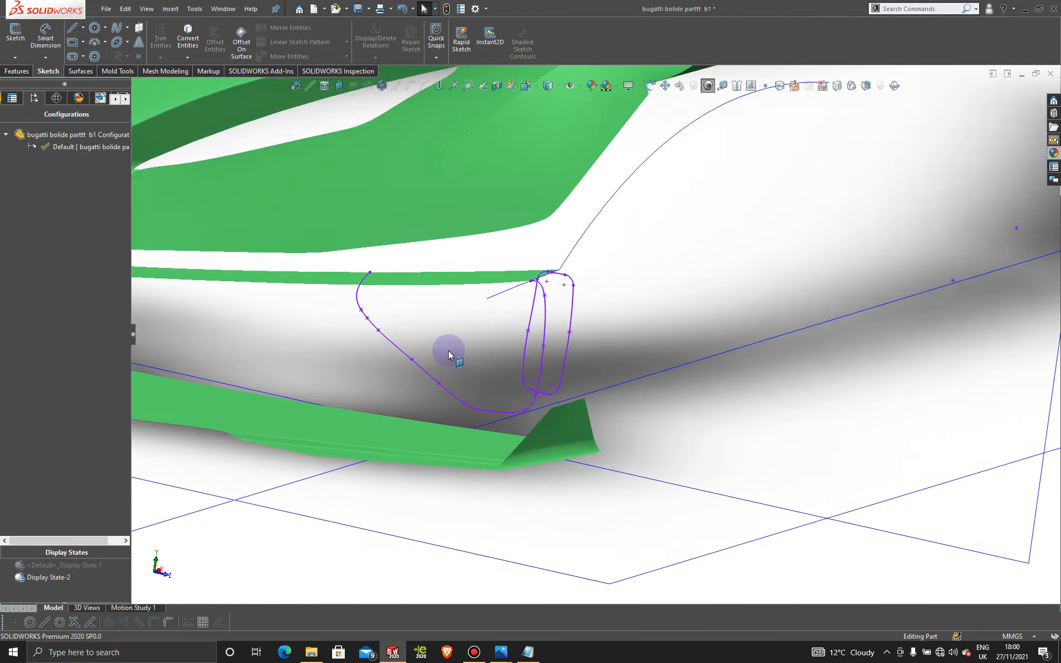
pyautogui.scroll(-2, 449, 355)
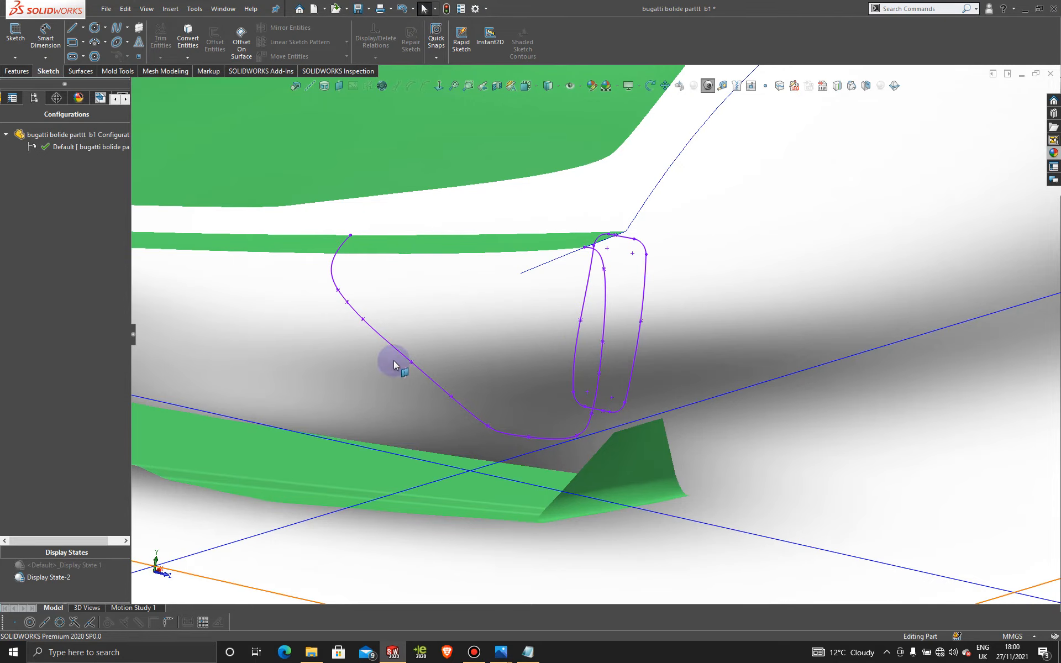
pyautogui.click(21, 58)
pyautogui.click(39, 87)
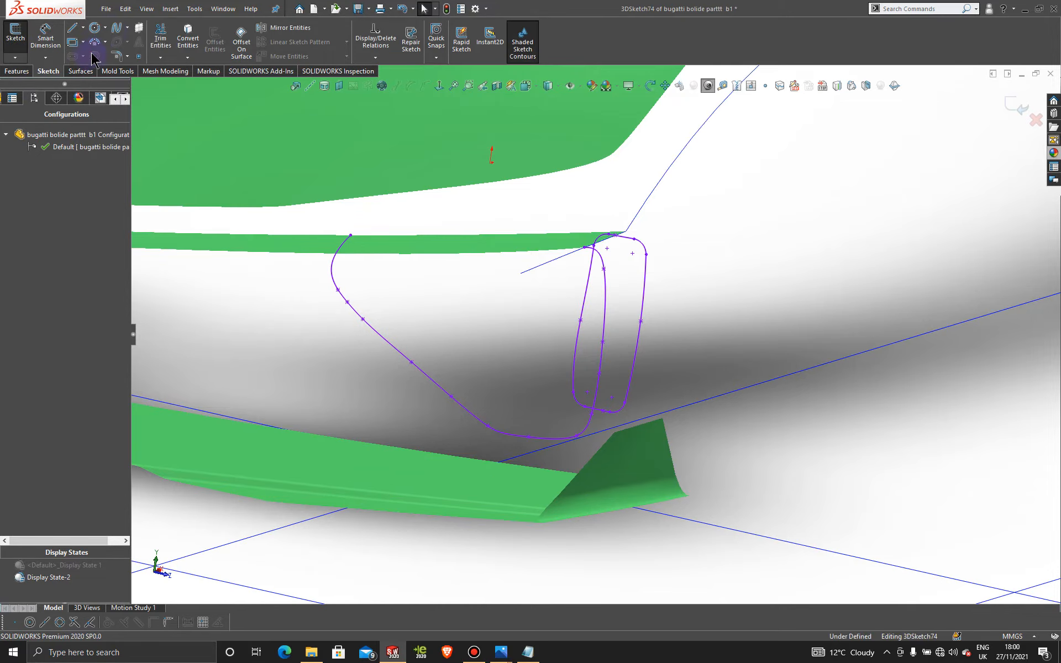
pyautogui.click(116, 29)
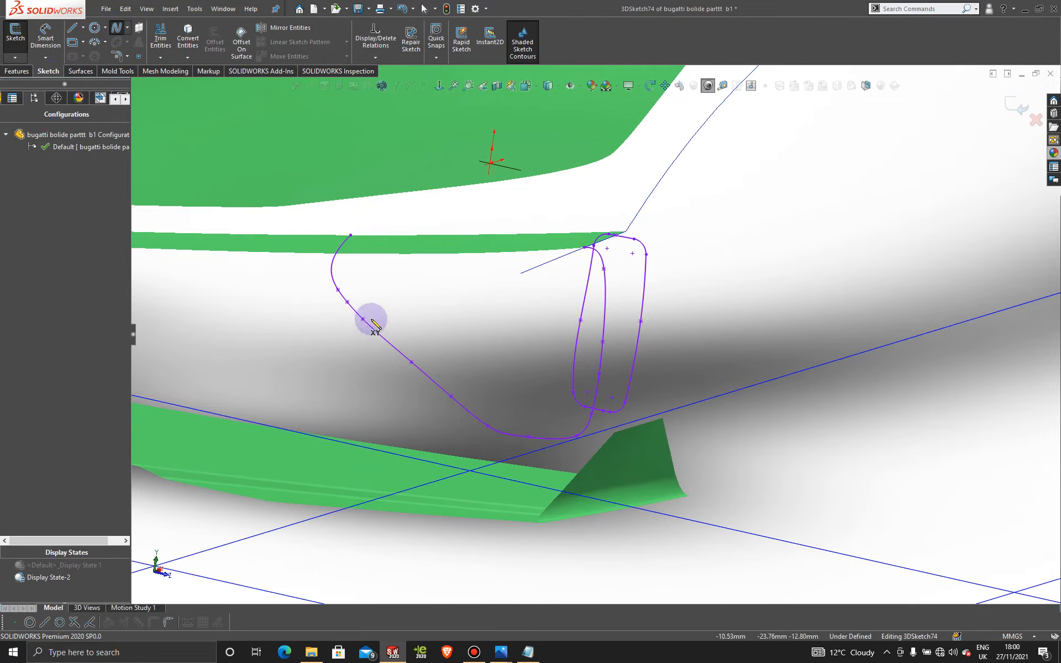
pyautogui.click(411, 363)
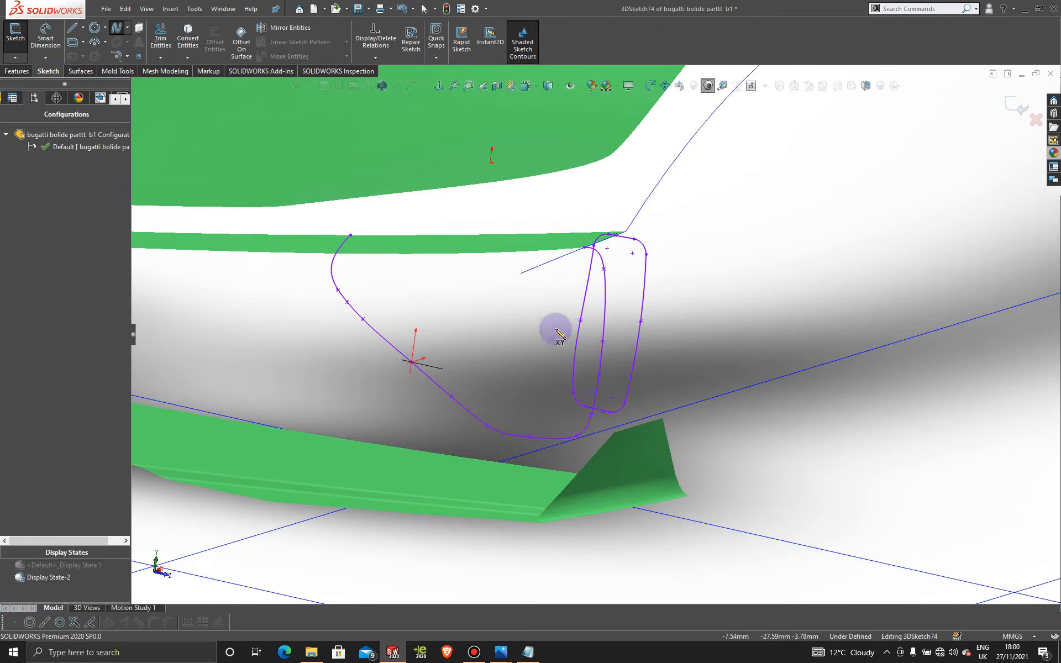
pyautogui.click(580, 320)
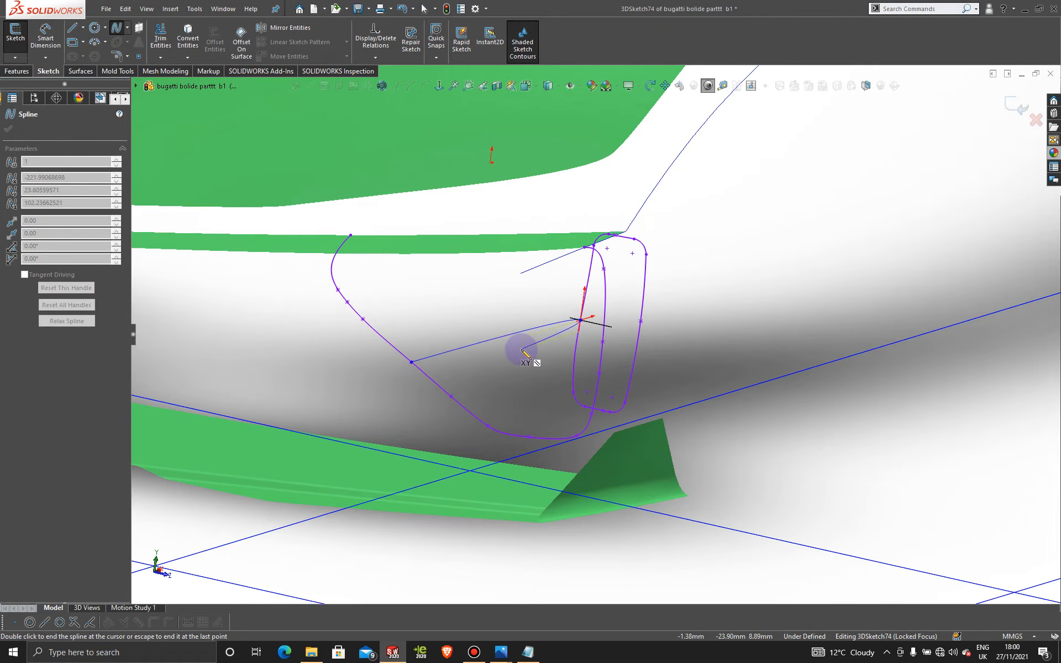
pyautogui.press('Escape')
# Bow the connecting spline in top view by setting its outline-end tangent angles to about 8.95° and 40.41°, and finish the 3D sketch.
pyautogui.moveTo(507, 301); pyautogui.dragTo(457, 383, button='middle')
pyautogui.press('space')
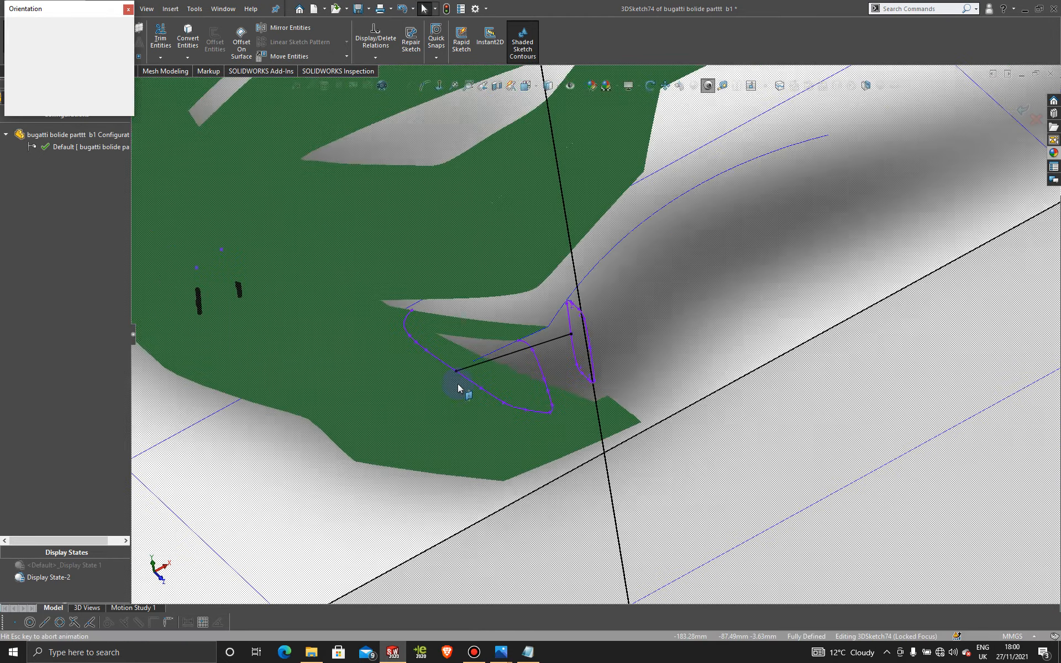
pyautogui.click(458, 327)
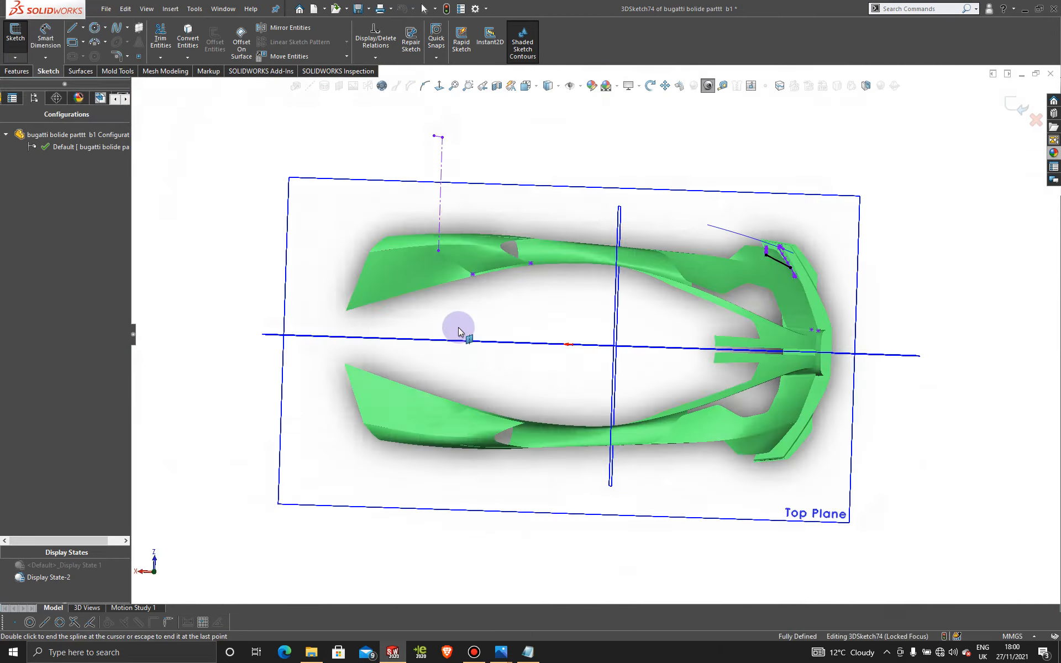
pyautogui.scroll(-5, 730, 290)
pyautogui.scroll(5, 724, 279)
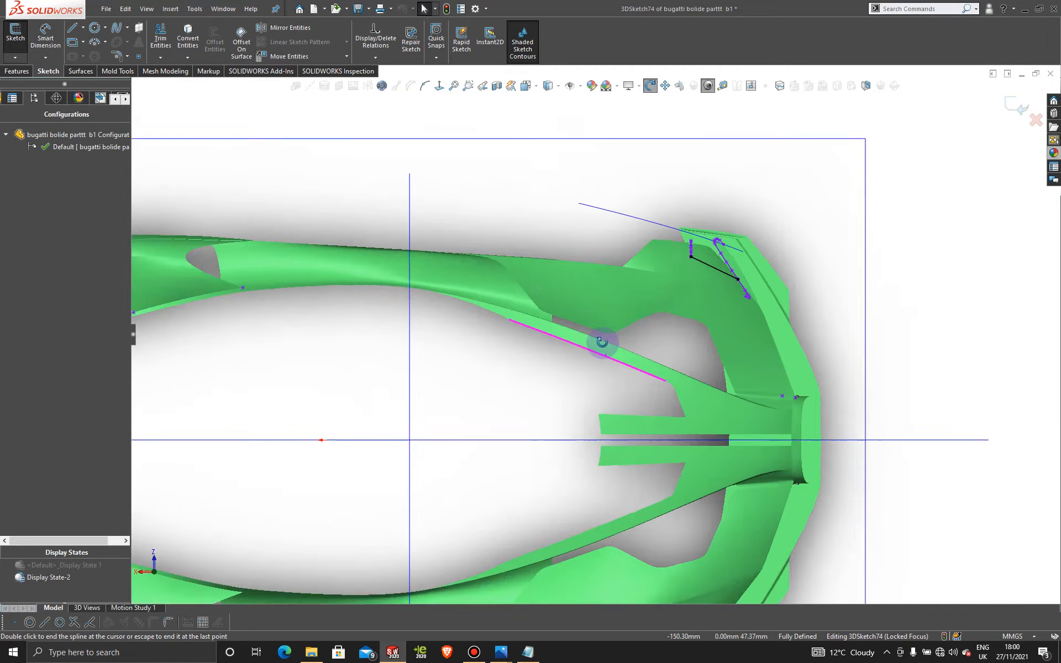
pyautogui.moveTo(599, 339); pyautogui.dragTo(386, 443, button='middle')
pyautogui.press('space')
pyautogui.click(465, 381)
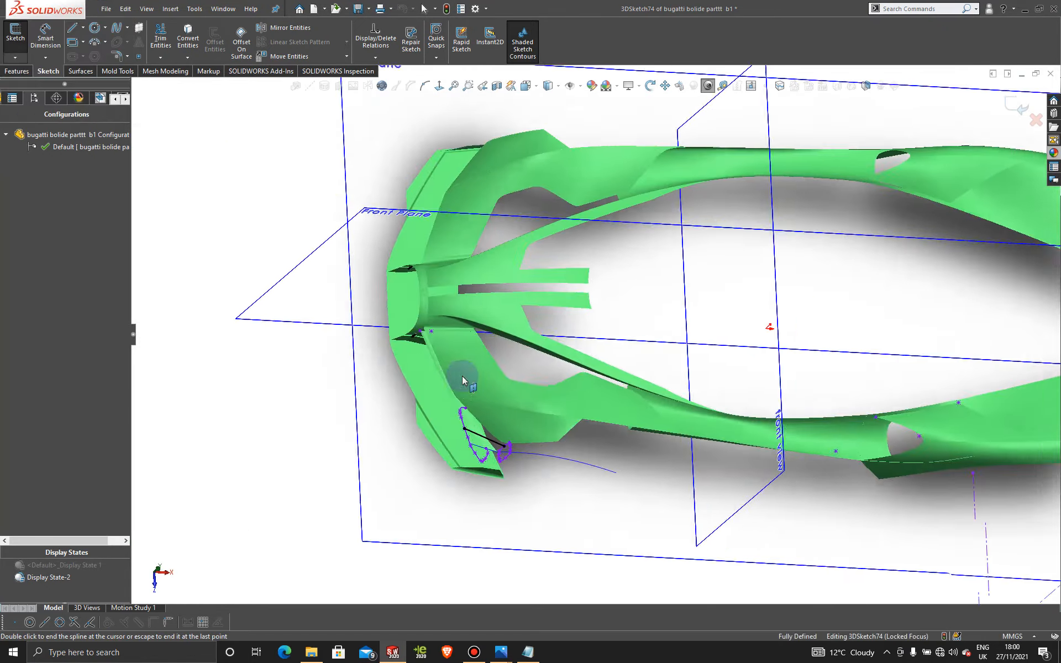
pyautogui.scroll(-2, 431, 399)
pyautogui.scroll(-6, 431, 399)
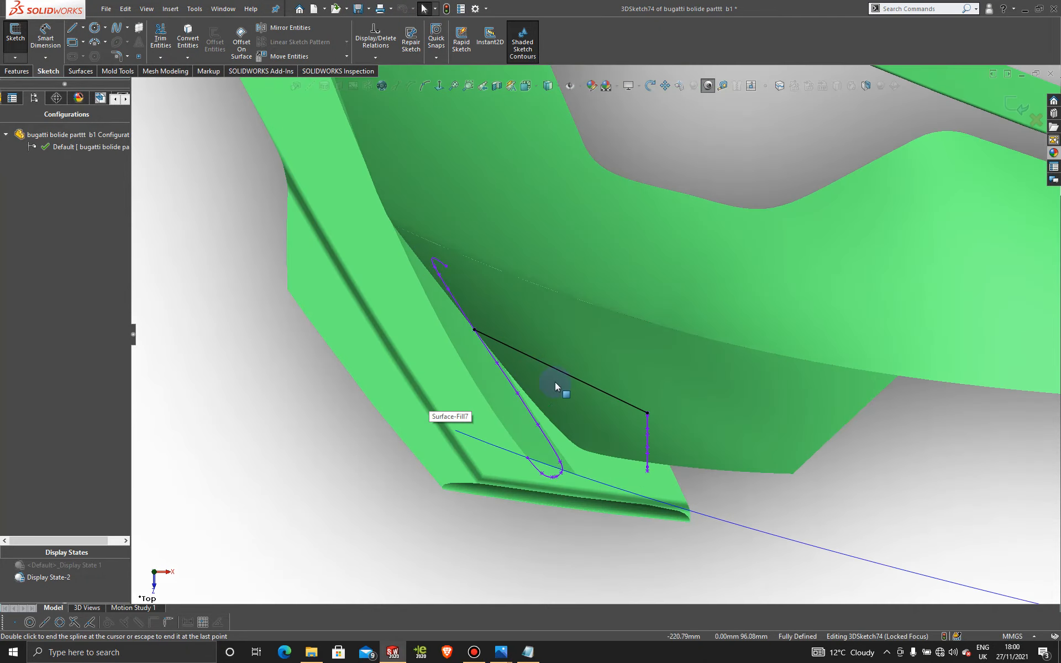
pyautogui.click(575, 381)
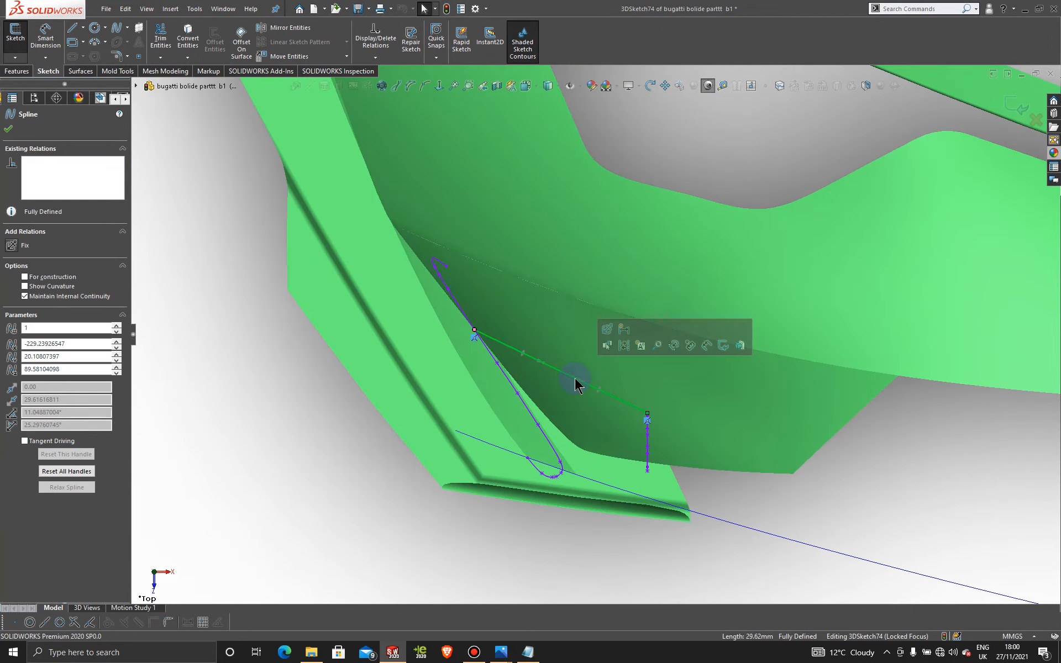
pyautogui.moveTo(544, 369); pyautogui.dragTo(550, 396)
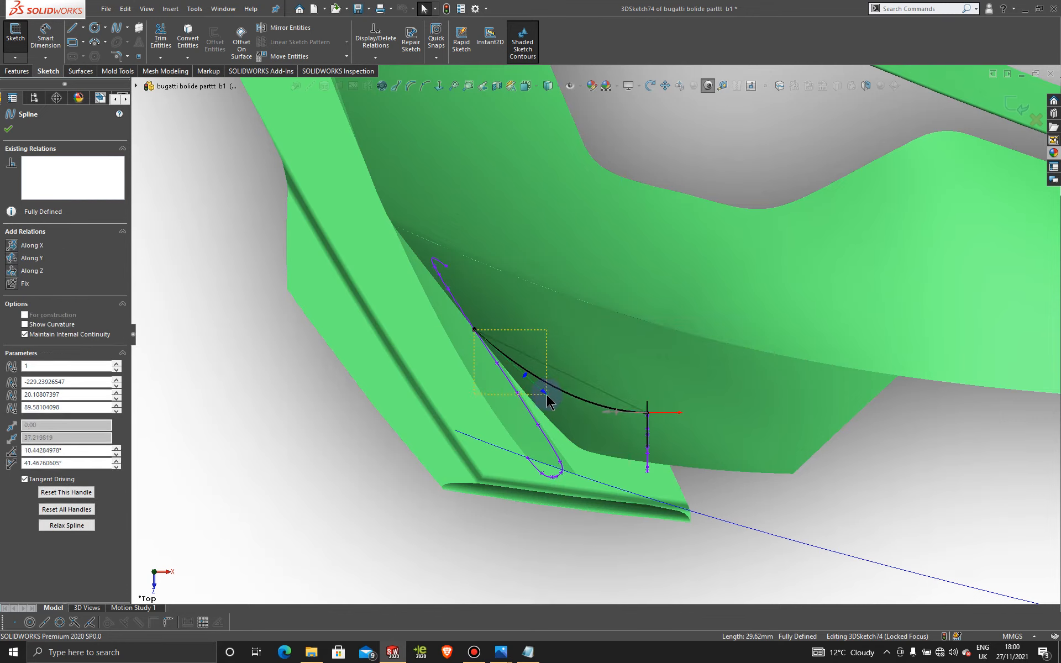
pyautogui.moveTo(546, 395)
pyautogui.mouseDown()
pyautogui.moveTo(578, 342)
pyautogui.moveTo(565, 406)
pyautogui.mouseUp()
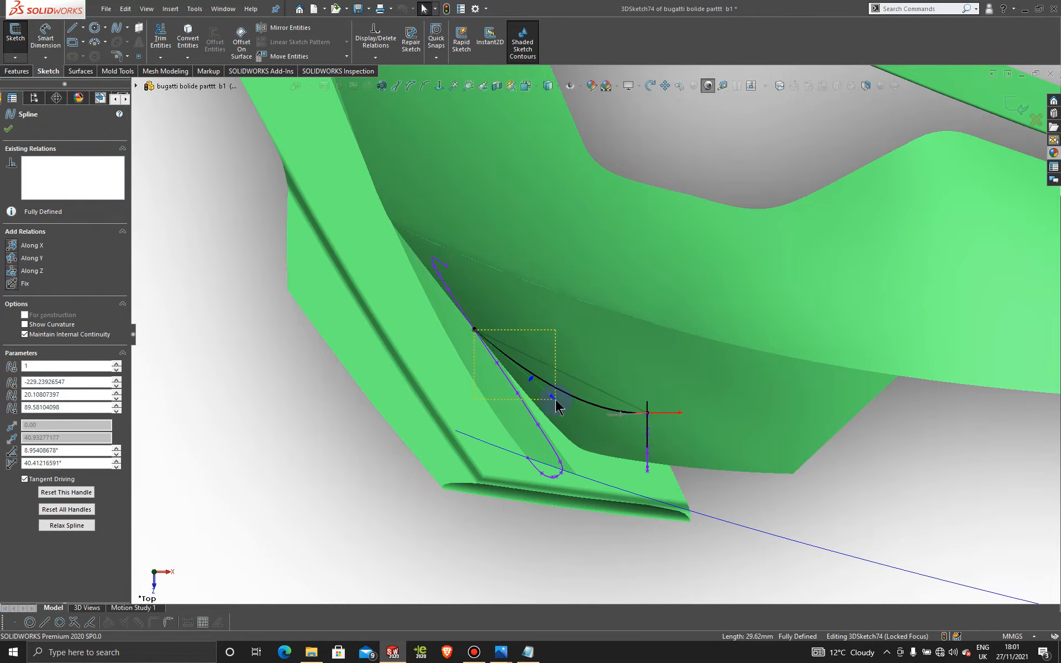
pyautogui.moveTo(555, 406); pyautogui.dragTo(410, 513, button='middle')
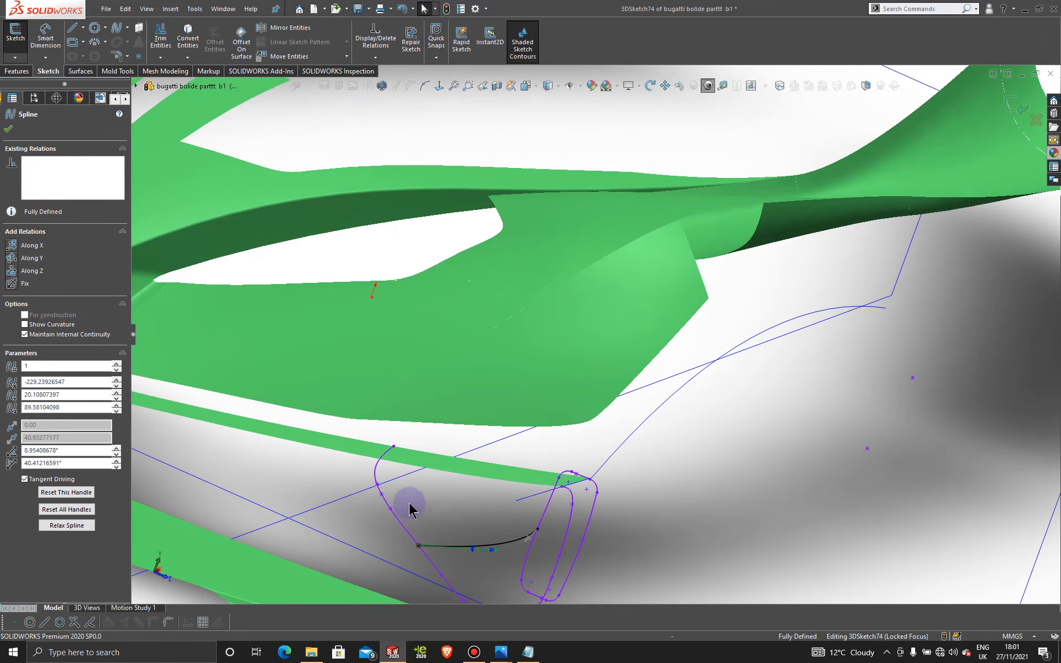
pyautogui.moveTo(604, 521); pyautogui.dragTo(532, 494, button='middle')
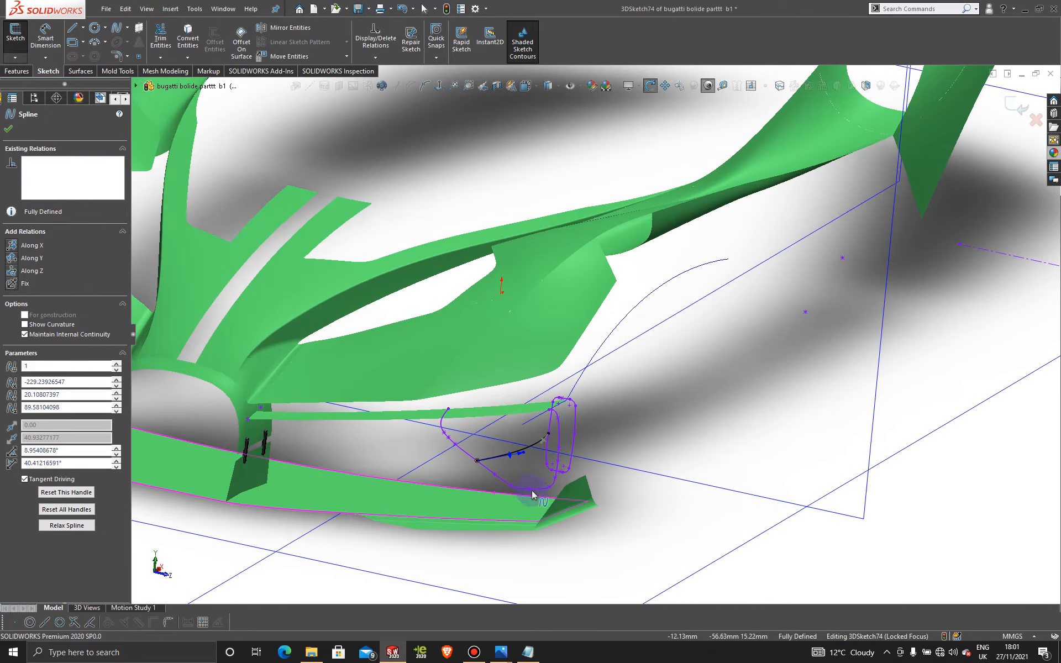
pyautogui.click(1017, 108)
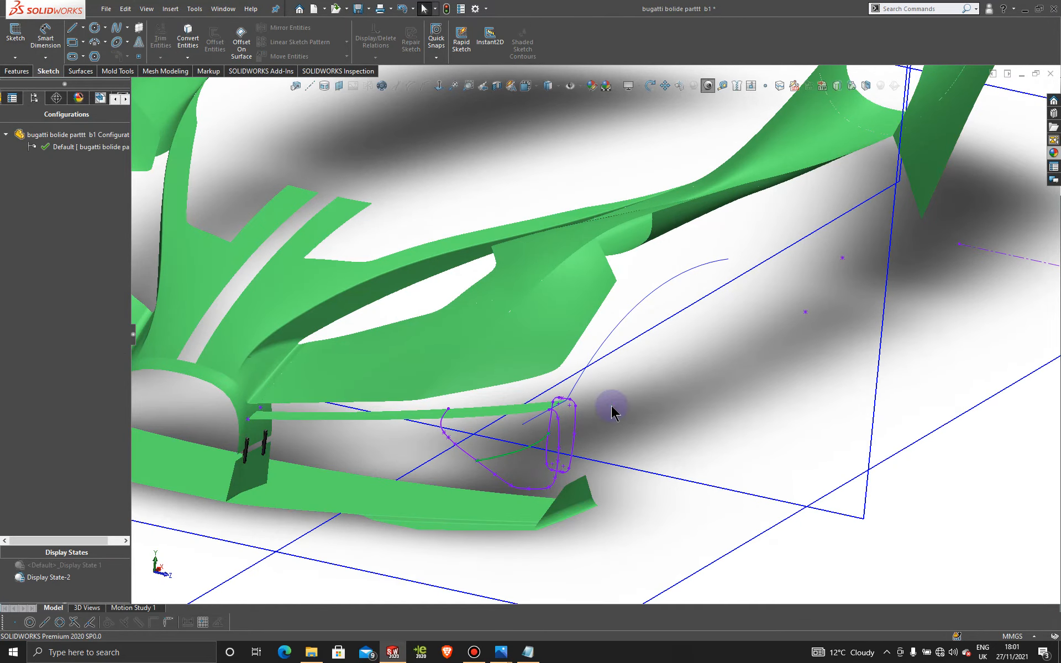
pyautogui.scroll(-3, 596, 447)
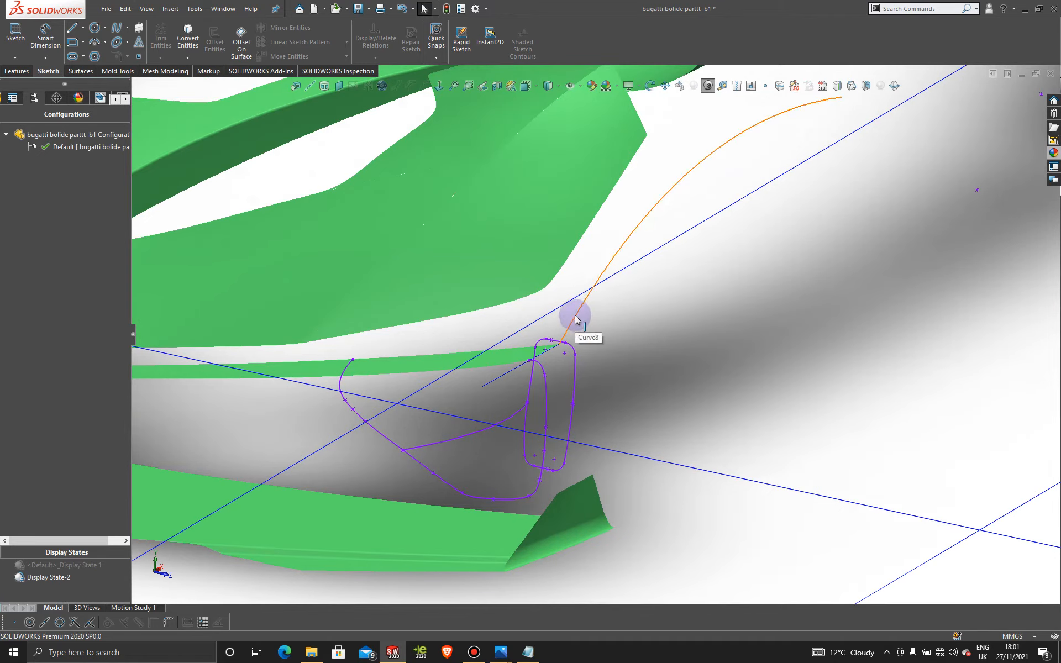
pyautogui.moveTo(522, 378)
pyautogui.mouseDown(button='middle')
pyautogui.moveTo(502, 366)
pyautogui.moveTo(483, 376)
pyautogui.moveTo(521, 396)
pyautogui.mouseUp(button='middle')
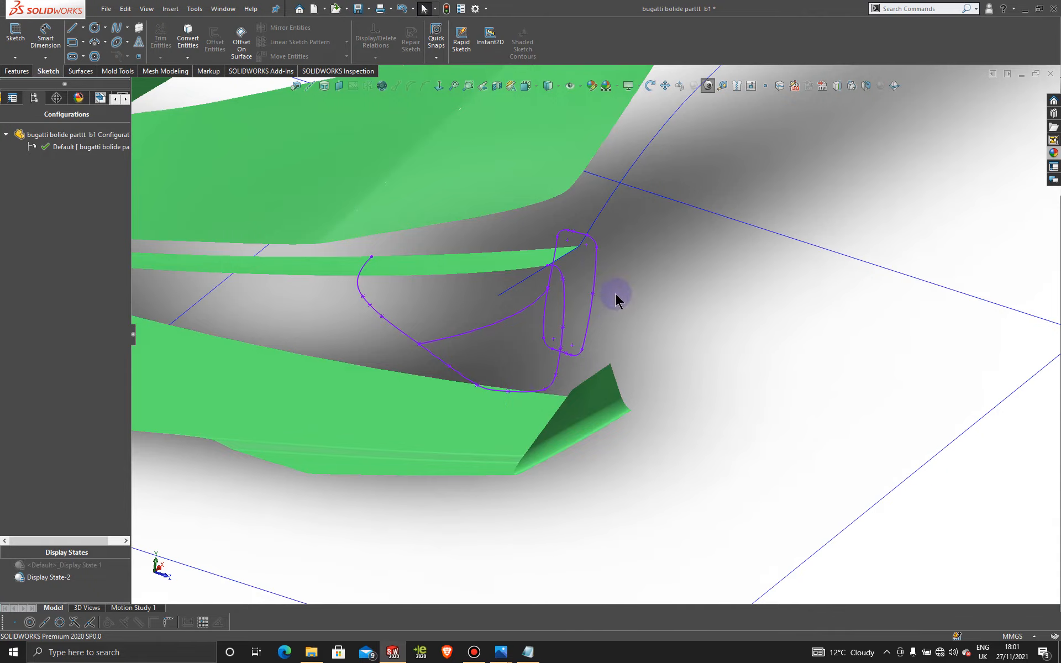
pyautogui.moveTo(596, 286)
pyautogui.mouseDown(button='middle')
pyautogui.moveTo(602, 385)
pyautogui.moveTo(608, 374)
pyautogui.moveTo(569, 243)
pyautogui.moveTo(549, 201)
pyautogui.moveTo(529, 190)
pyautogui.moveTo(564, 277)
pyautogui.moveTo(537, 256)
pyautogui.moveTo(571, 239)
pyautogui.moveTo(552, 241)
pyautogui.moveTo(568, 246)
pyautogui.moveTo(560, 250)
pyautogui.moveTo(563, 237)
pyautogui.mouseUp(button='middle')
pyautogui.scroll(-2, 486, 284)
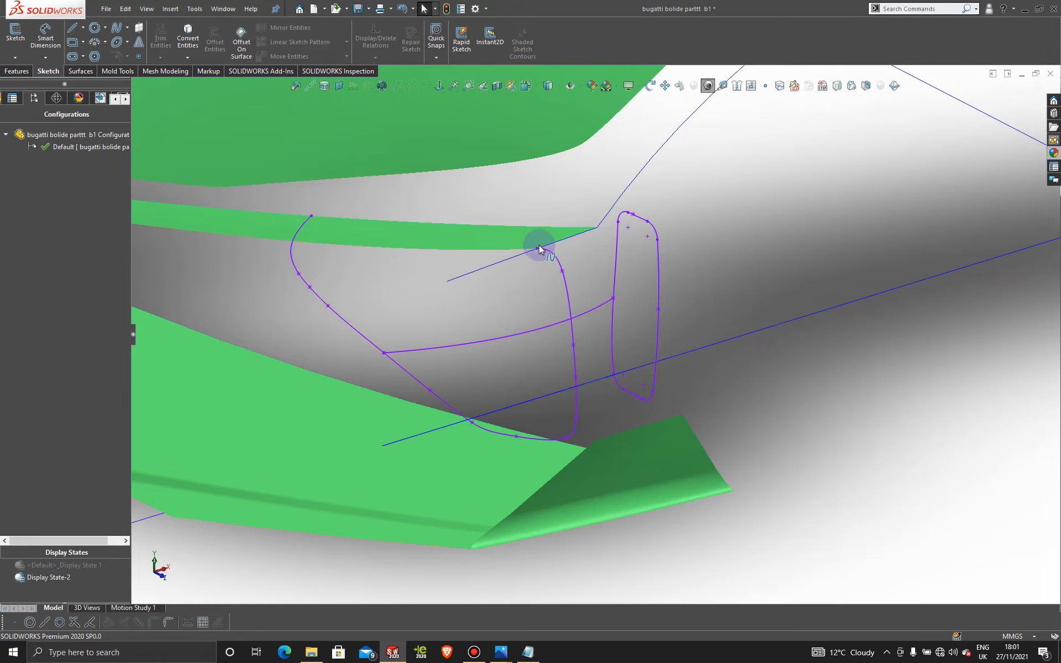
pyautogui.click(80, 71)
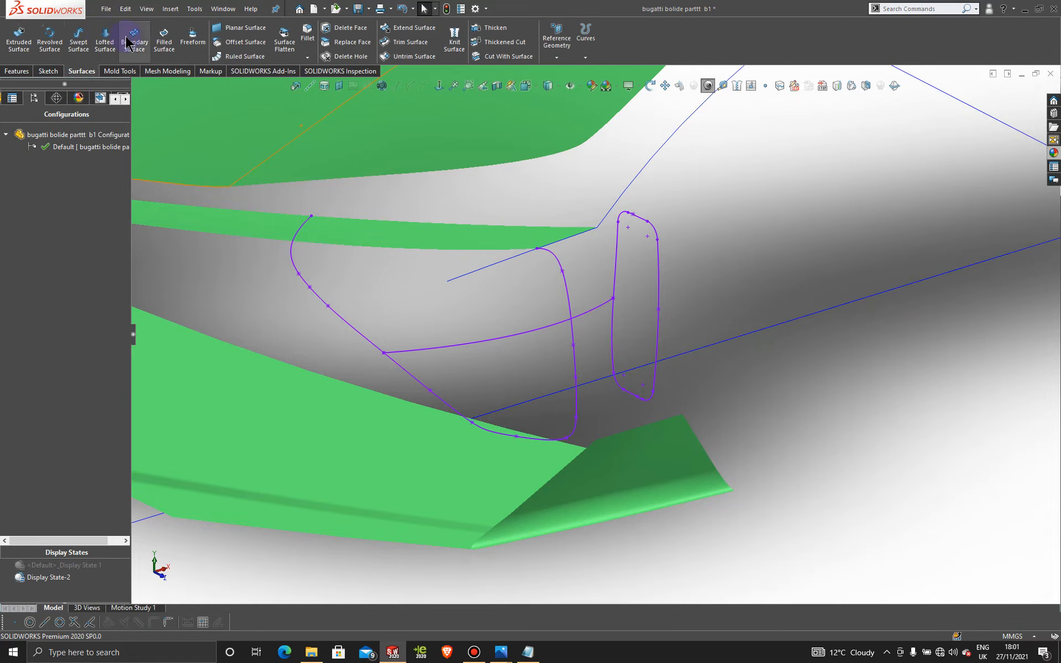
pyautogui.rightClick(493, 197)
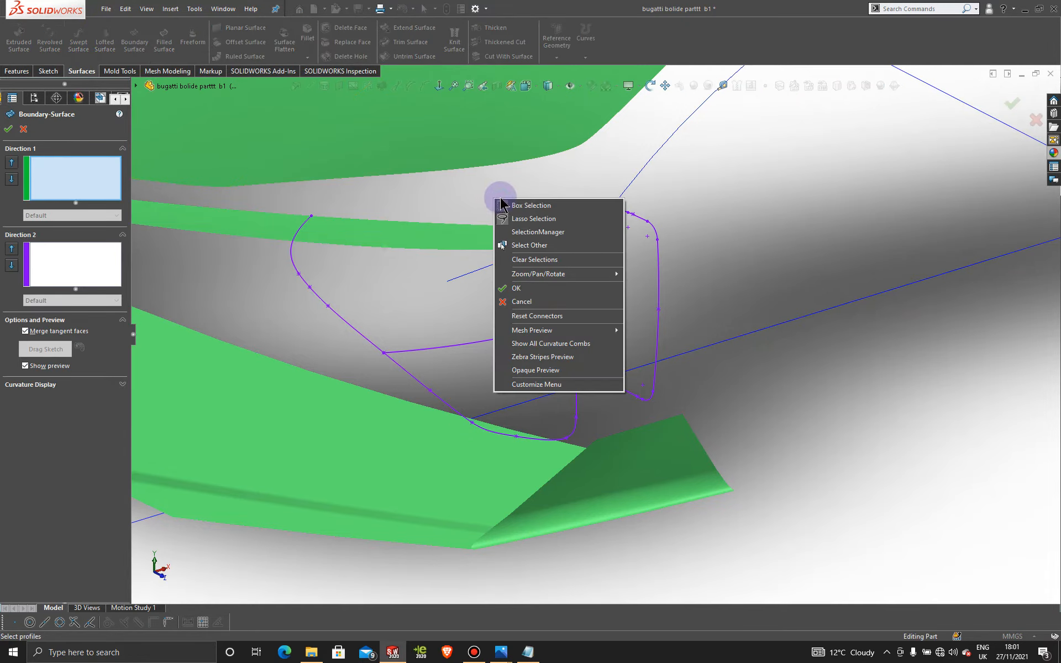
pyautogui.click(540, 238)
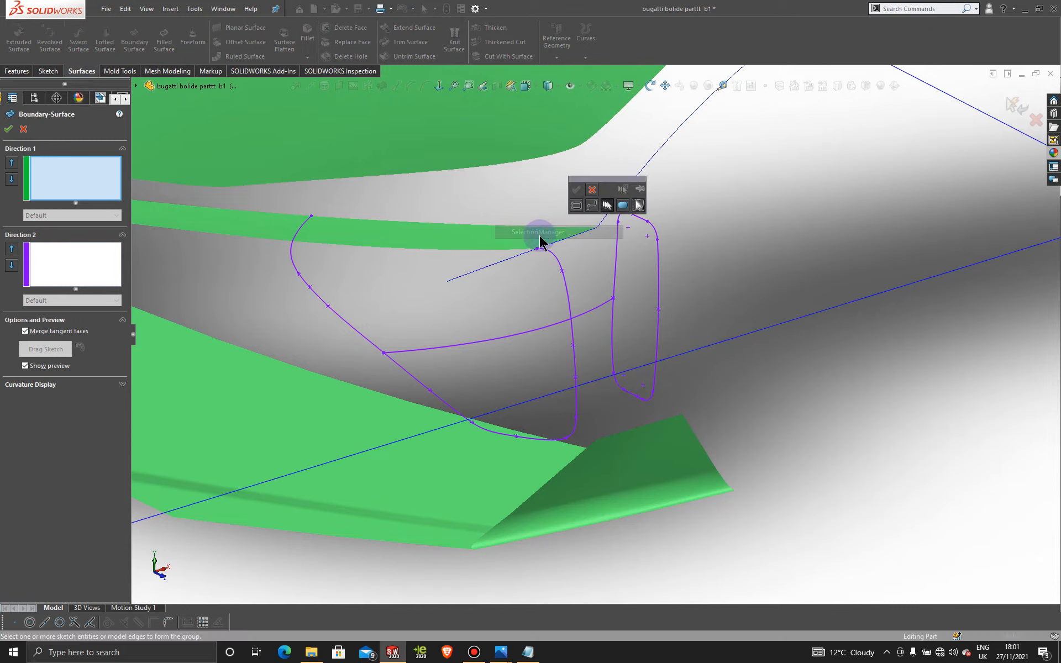
pyautogui.click(353, 330)
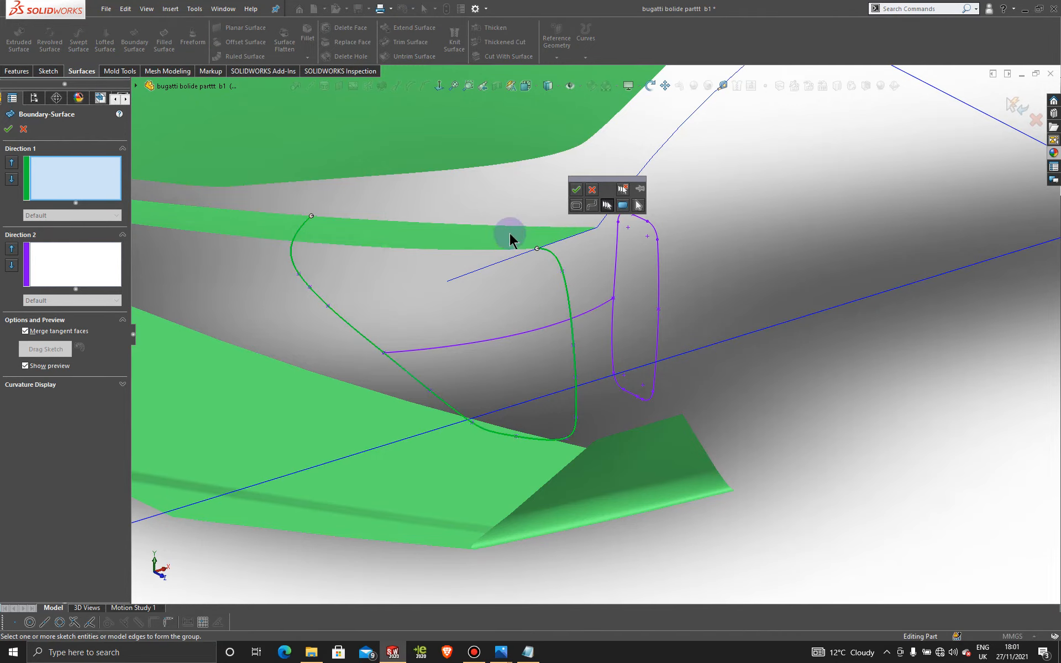
pyautogui.click(571, 193)
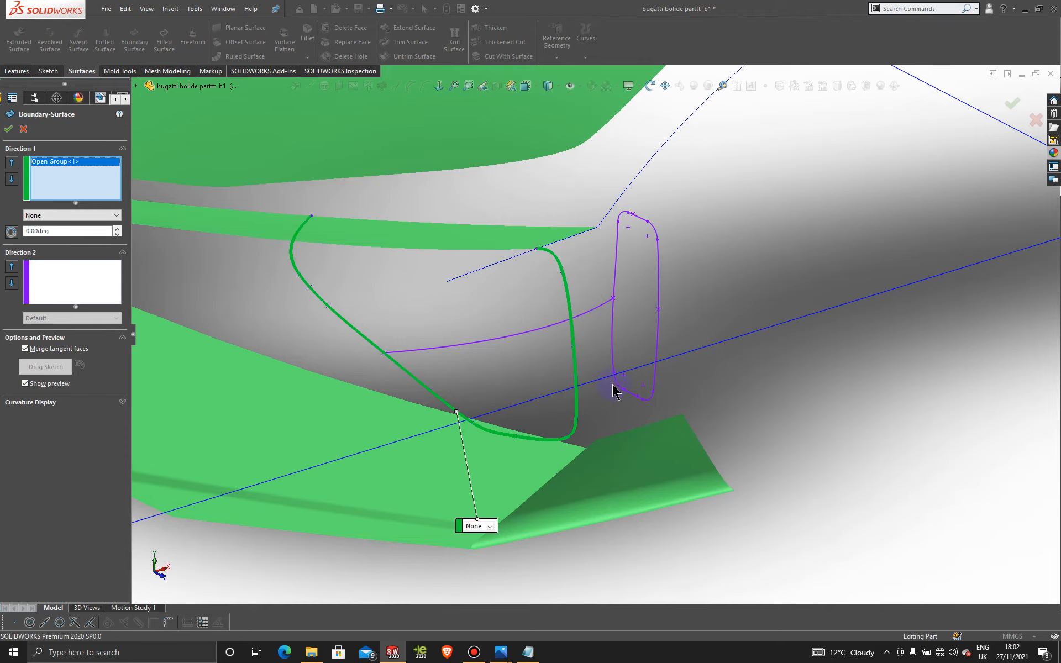
pyautogui.scroll(-2, 602, 412)
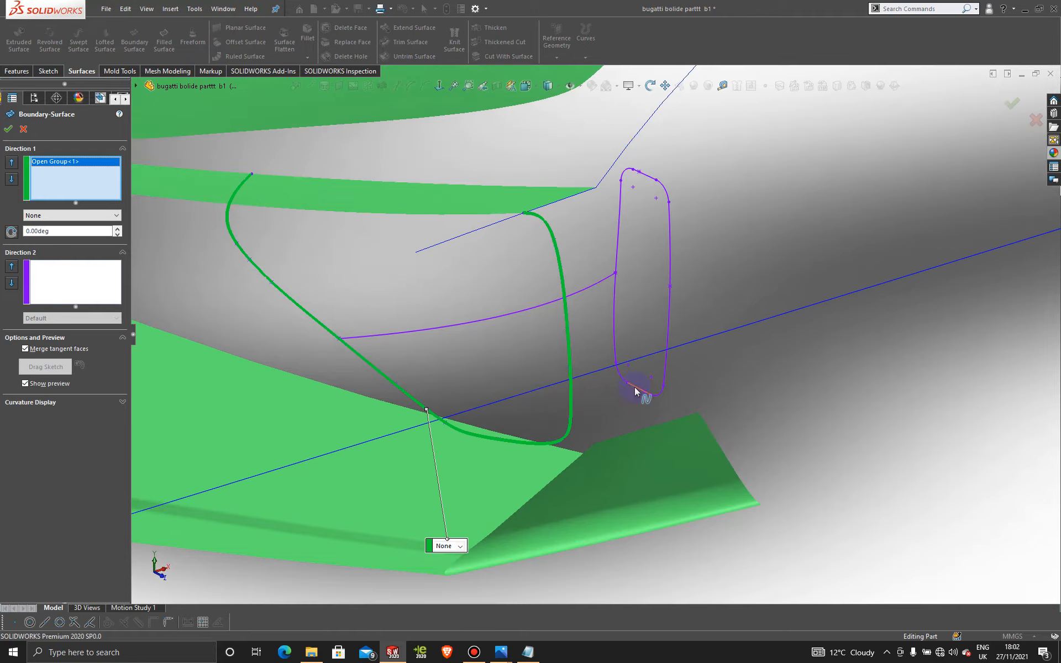
pyautogui.rightClick(785, 356)
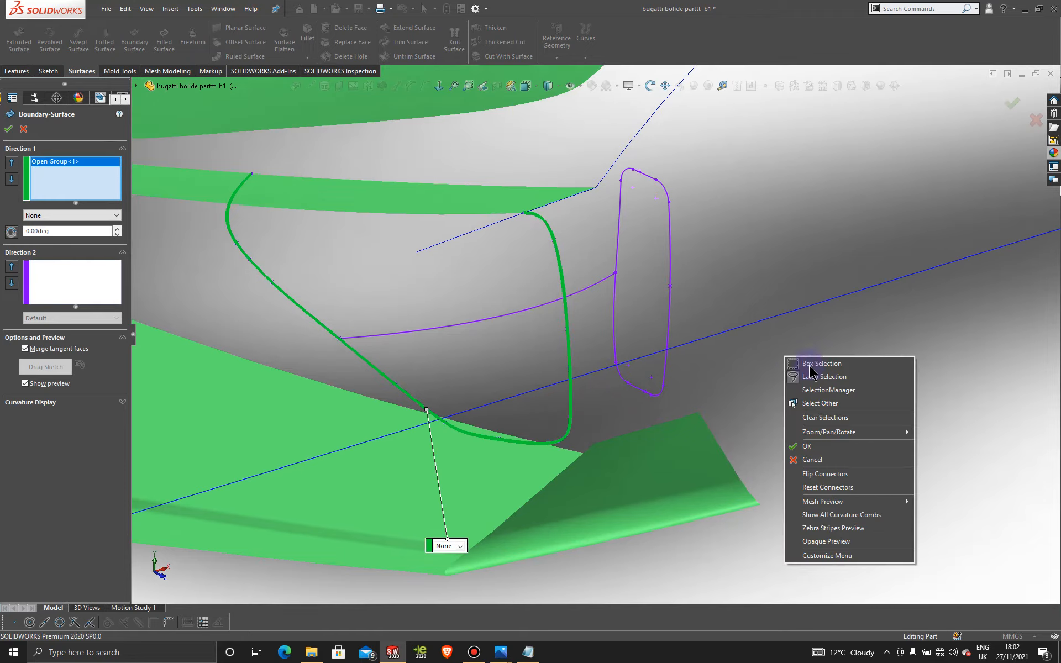
pyautogui.click(796, 389)
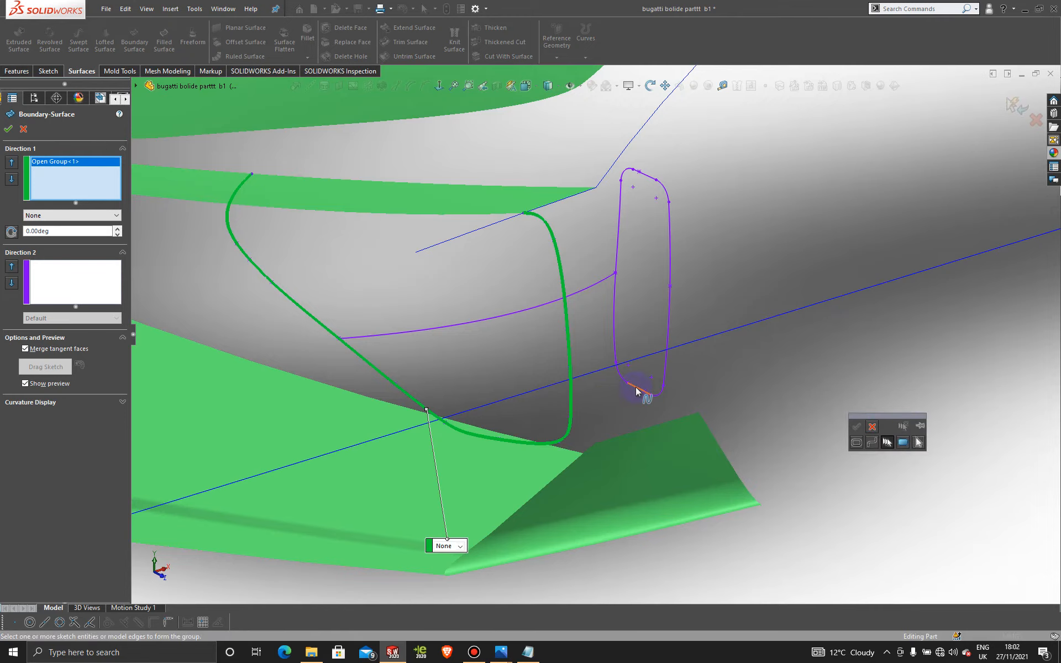
pyautogui.click(622, 377)
pyautogui.click(614, 326)
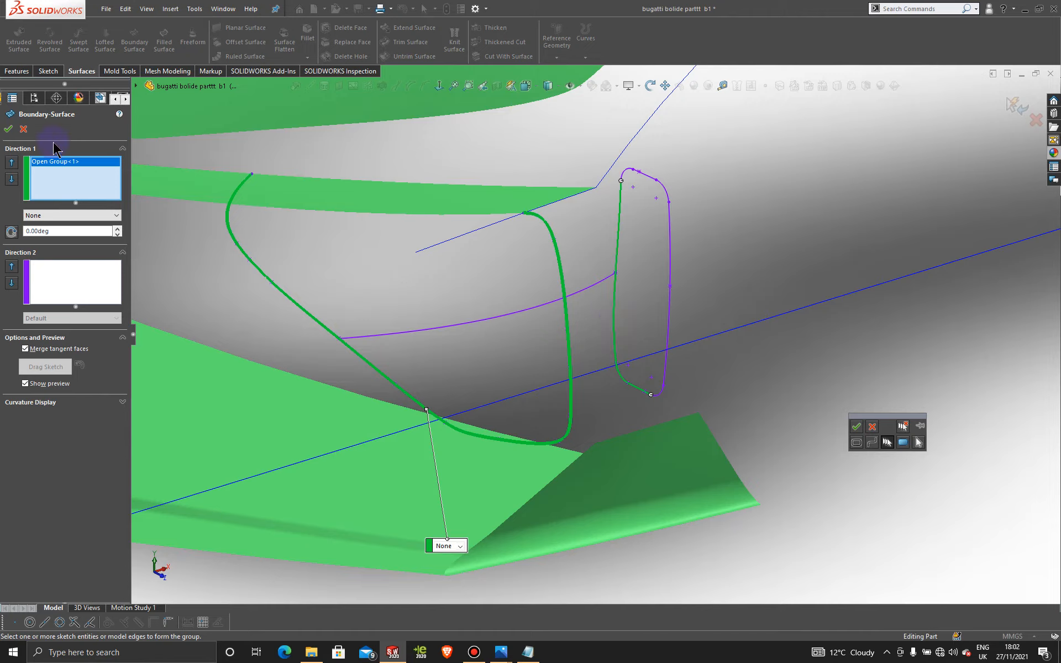
pyautogui.rightClick(652, 400)
pyautogui.click(687, 270)
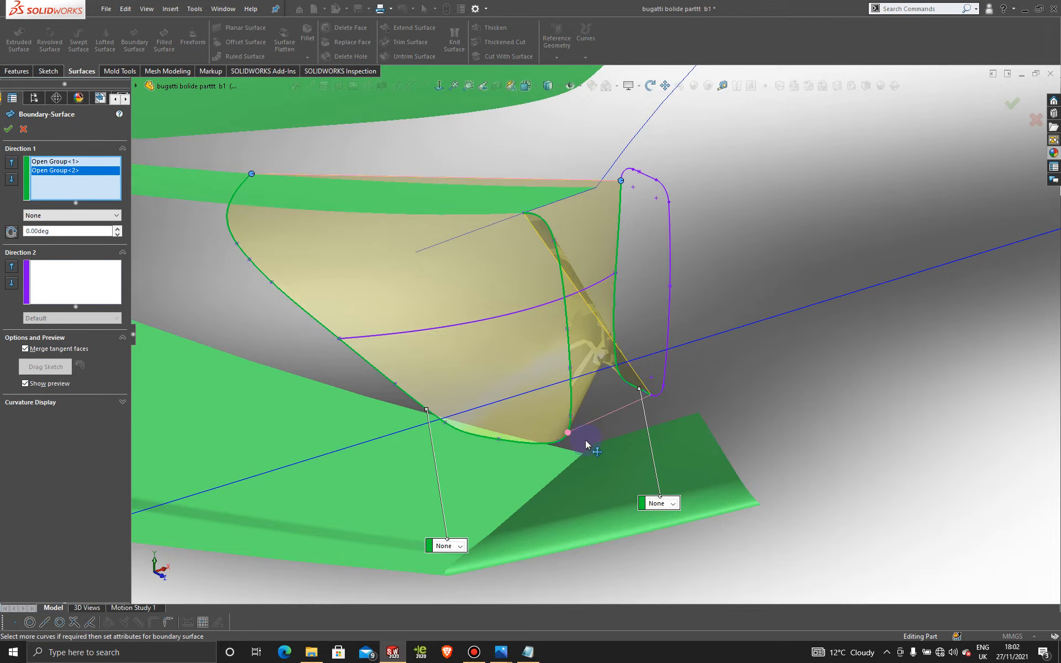
pyautogui.moveTo(576, 429); pyautogui.dragTo(612, 350, button='middle')
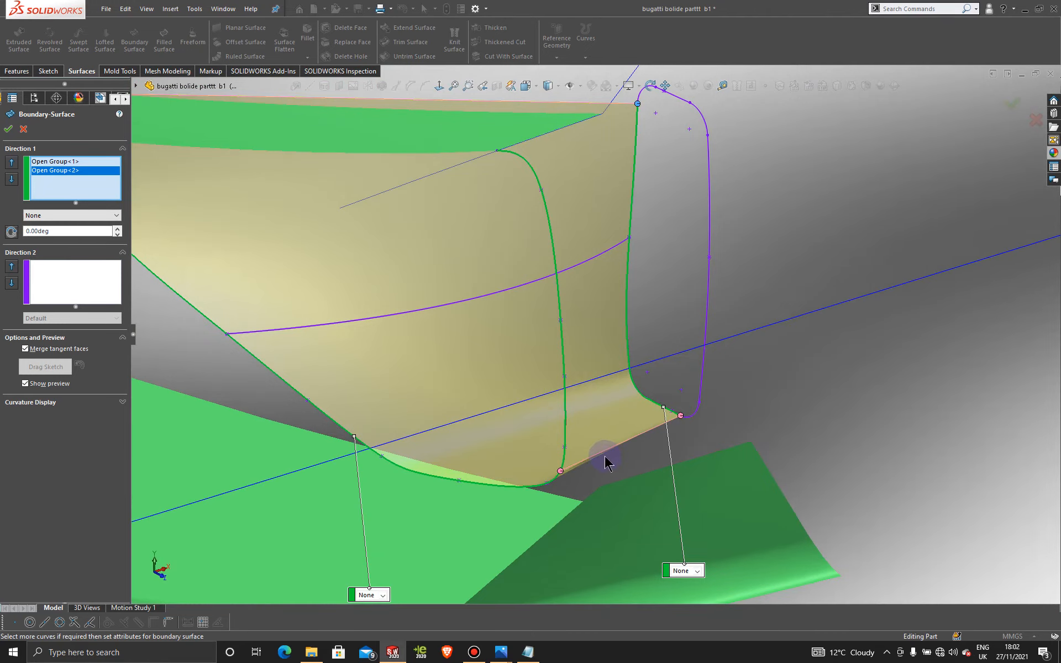
pyautogui.moveTo(606, 462)
pyautogui.mouseDown(button='middle')
pyautogui.moveTo(639, 480)
pyautogui.moveTo(621, 485)
pyautogui.moveTo(588, 470)
pyautogui.moveTo(634, 491)
pyautogui.moveTo(590, 469)
pyautogui.mouseUp(button='middle')
pyautogui.scroll(-4, 586, 465)
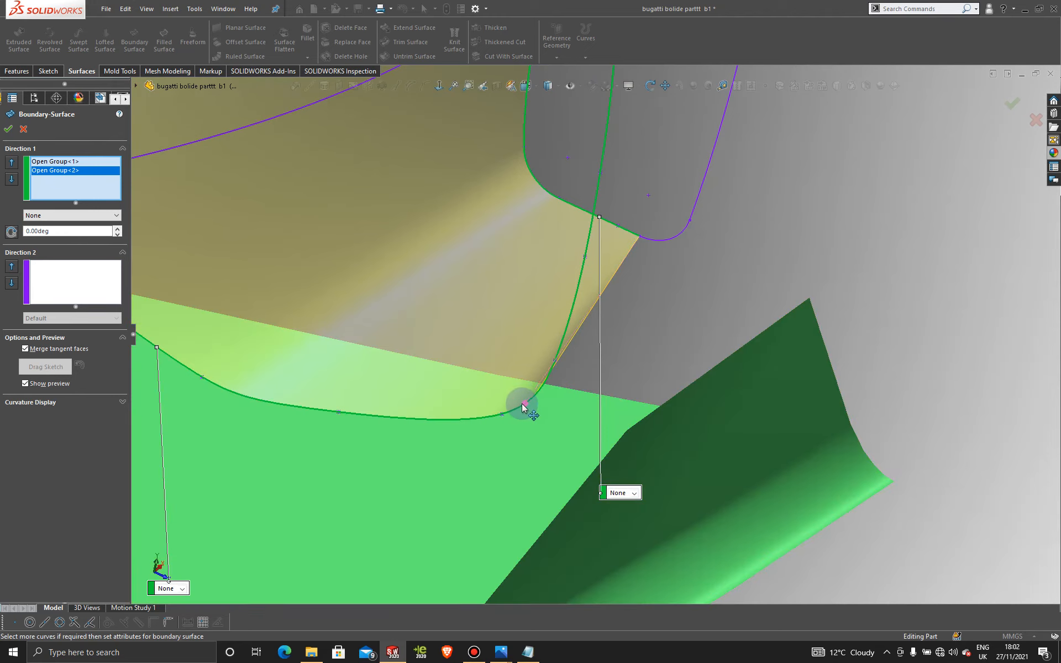
pyautogui.moveTo(575, 358); pyautogui.dragTo(457, 322, button='middle')
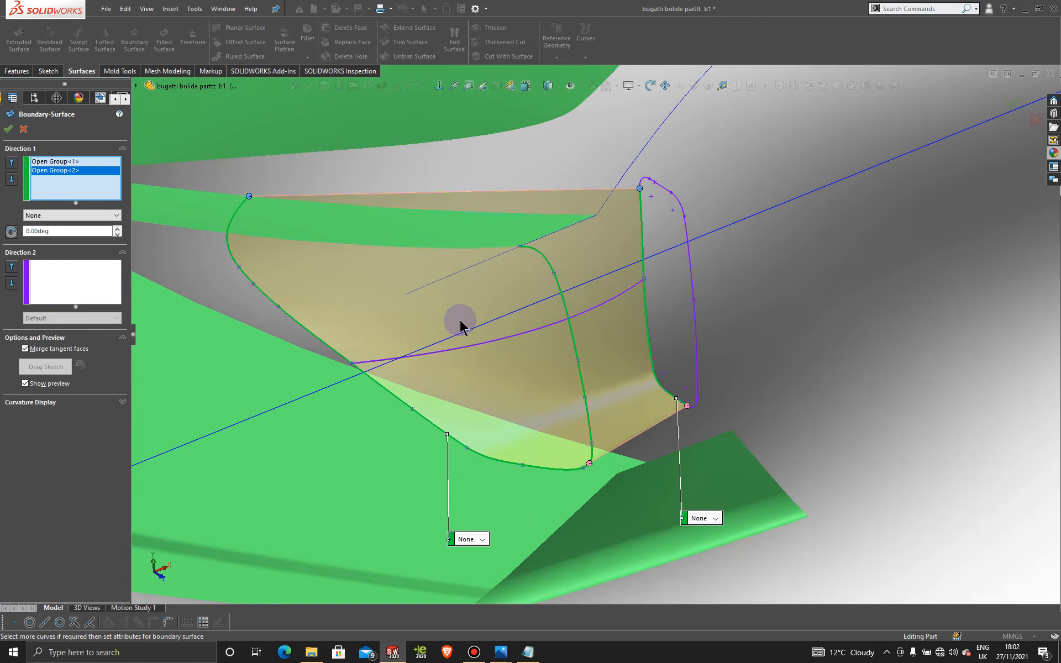
pyautogui.click(67, 275)
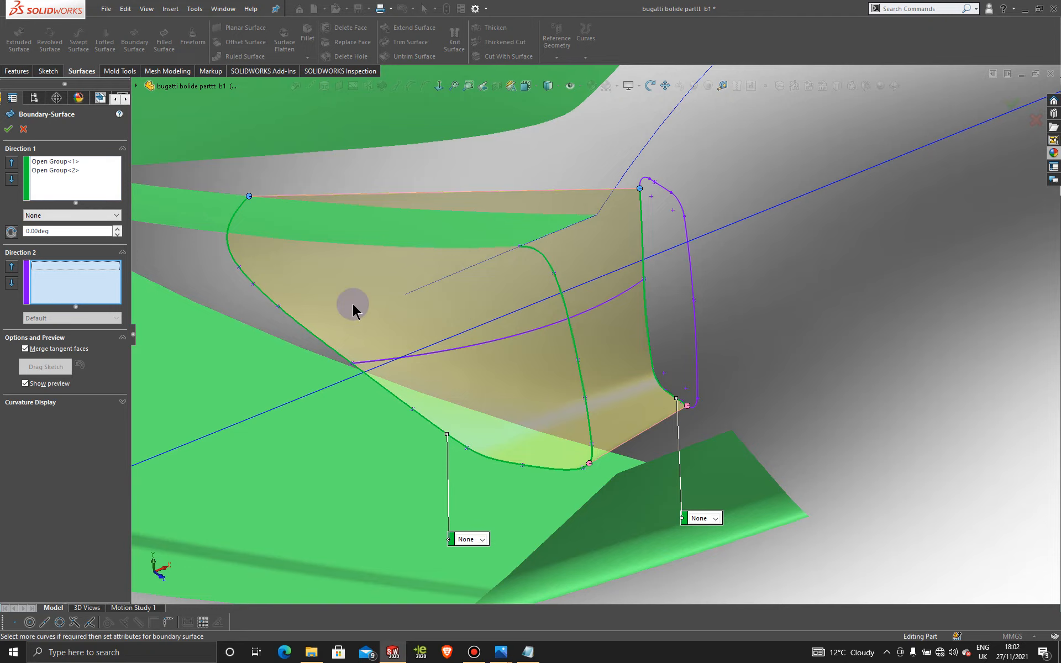
pyautogui.click(511, 338)
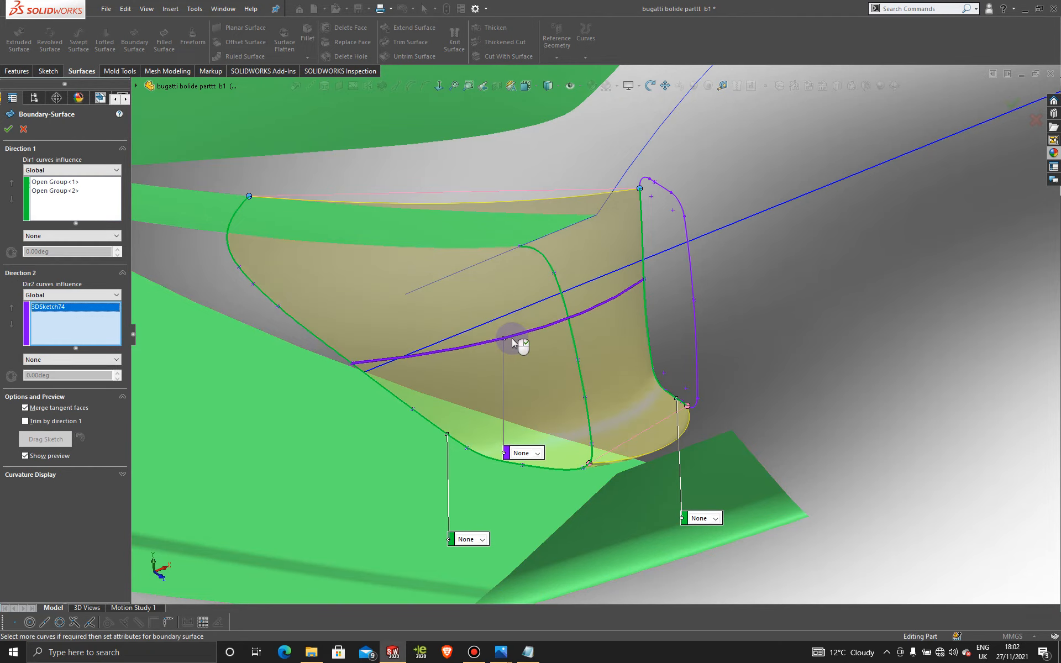
pyautogui.click(512, 340)
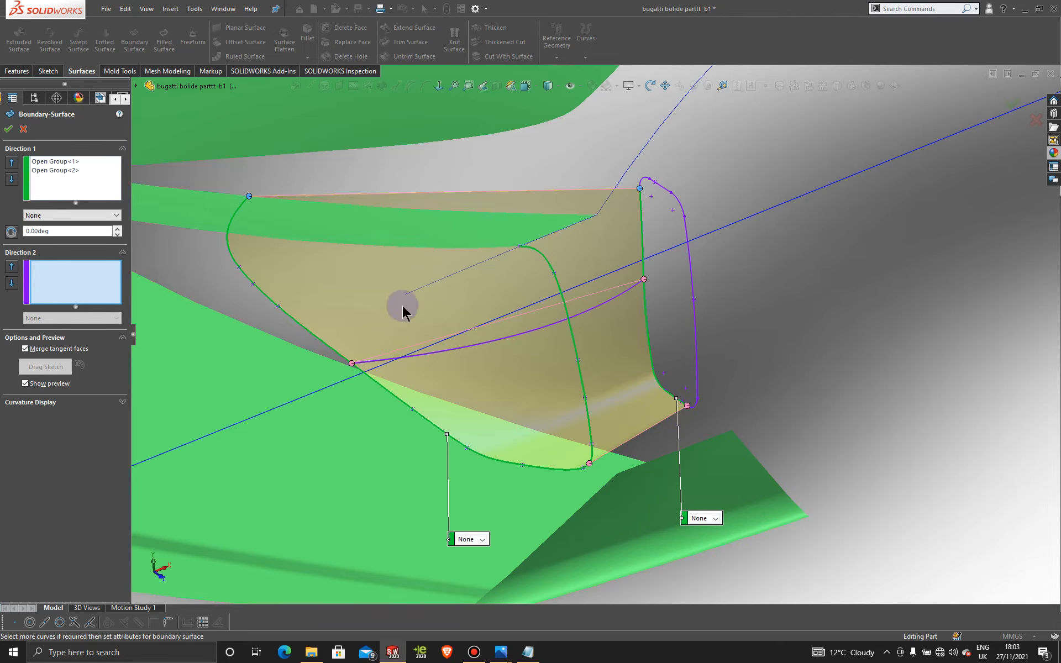
pyautogui.click(24, 129)
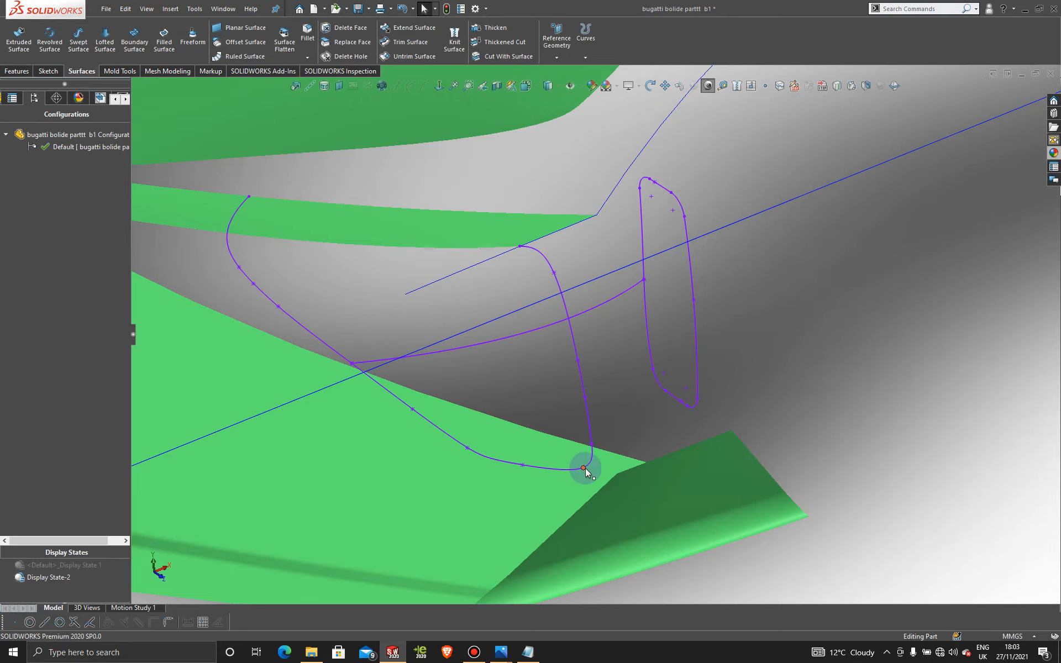
# In a new 3D sketch, draw a two-point spline from the intake outline's lower outer corner to the lower end of the inner profile's bottom side.
pyautogui.click(55, 72)
pyautogui.click(16, 57)
pyautogui.click(43, 84)
pyautogui.click(116, 29)
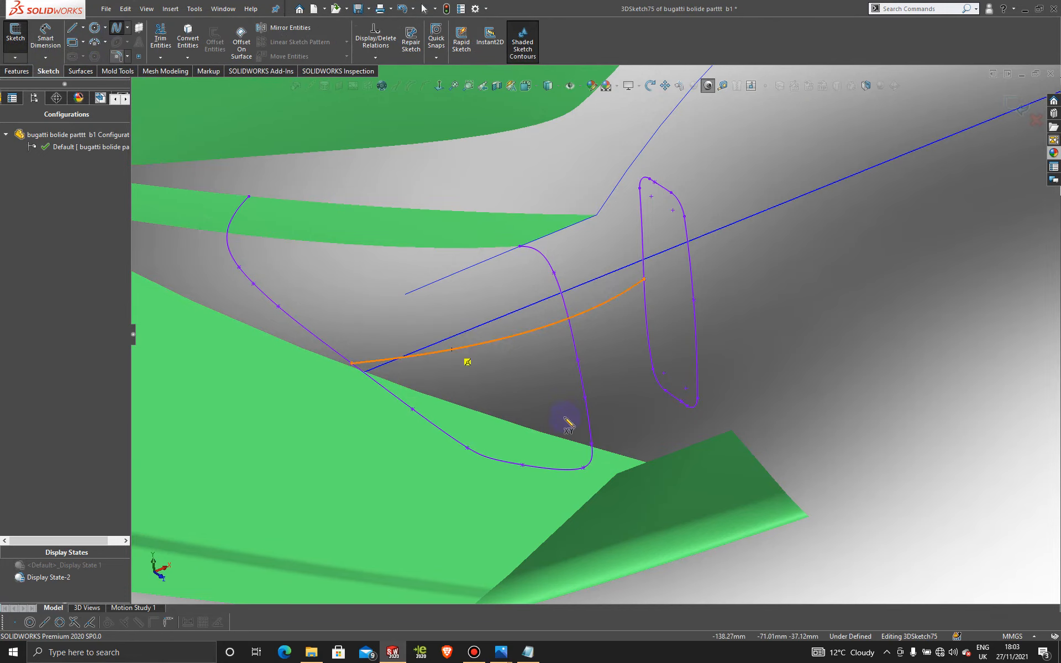
pyautogui.click(583, 468)
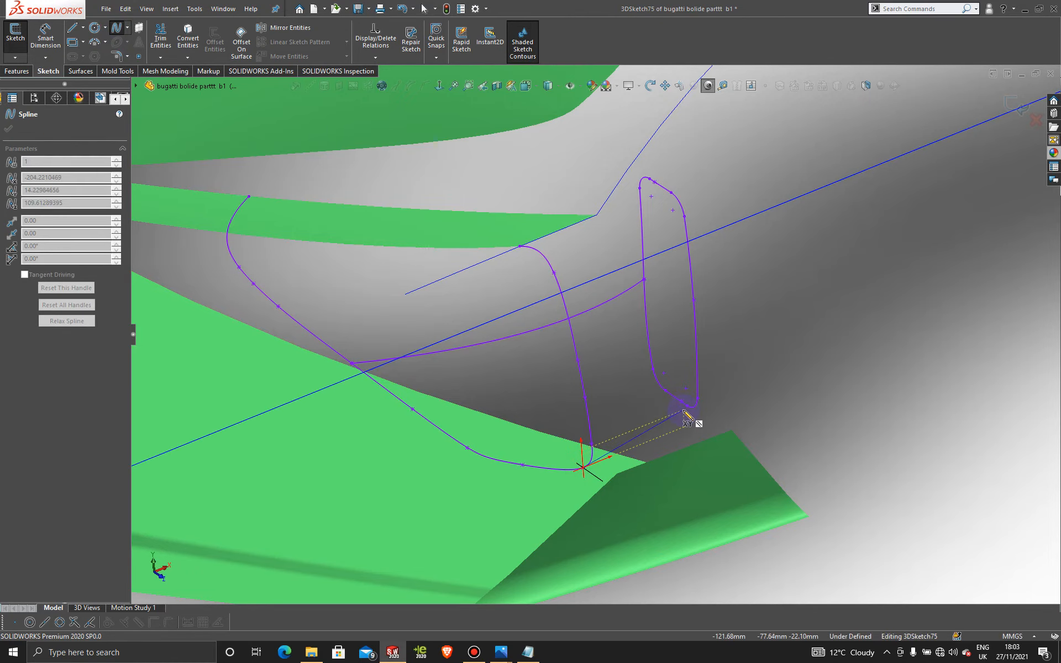
pyautogui.scroll(-3, 685, 415)
pyautogui.click(668, 383)
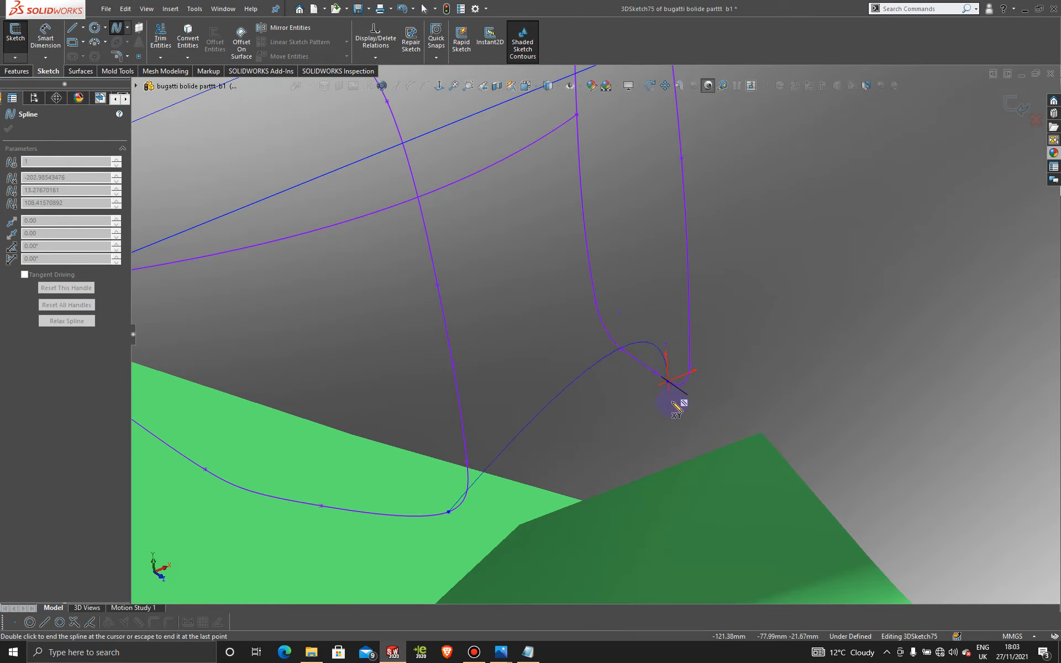
pyautogui.press('Escape')
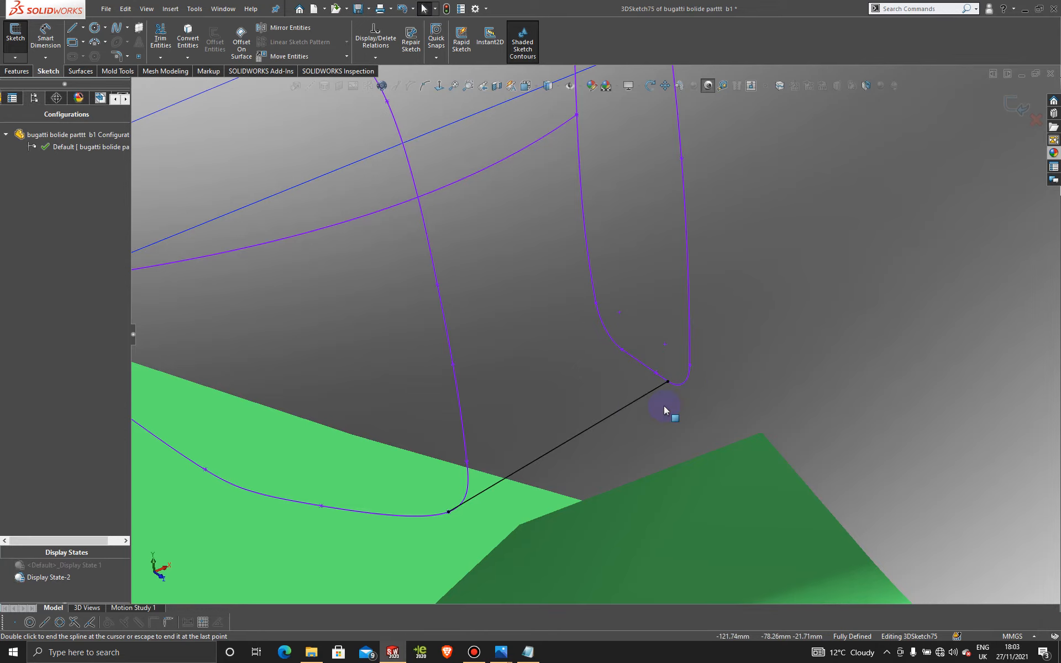
pyautogui.scroll(6, 634, 414)
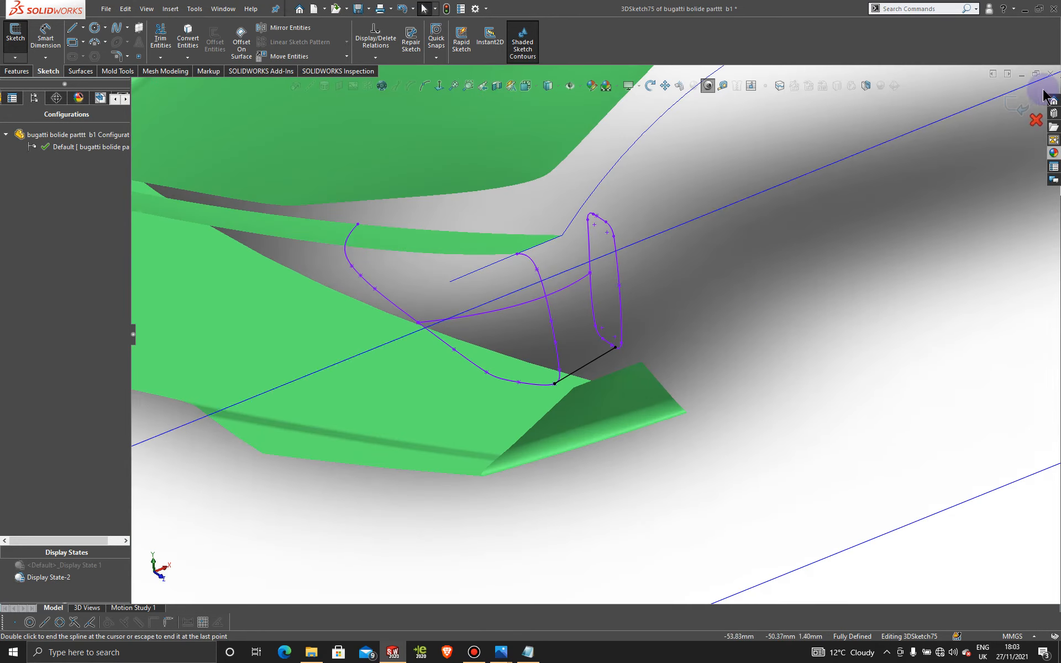
pyautogui.click(1012, 106)
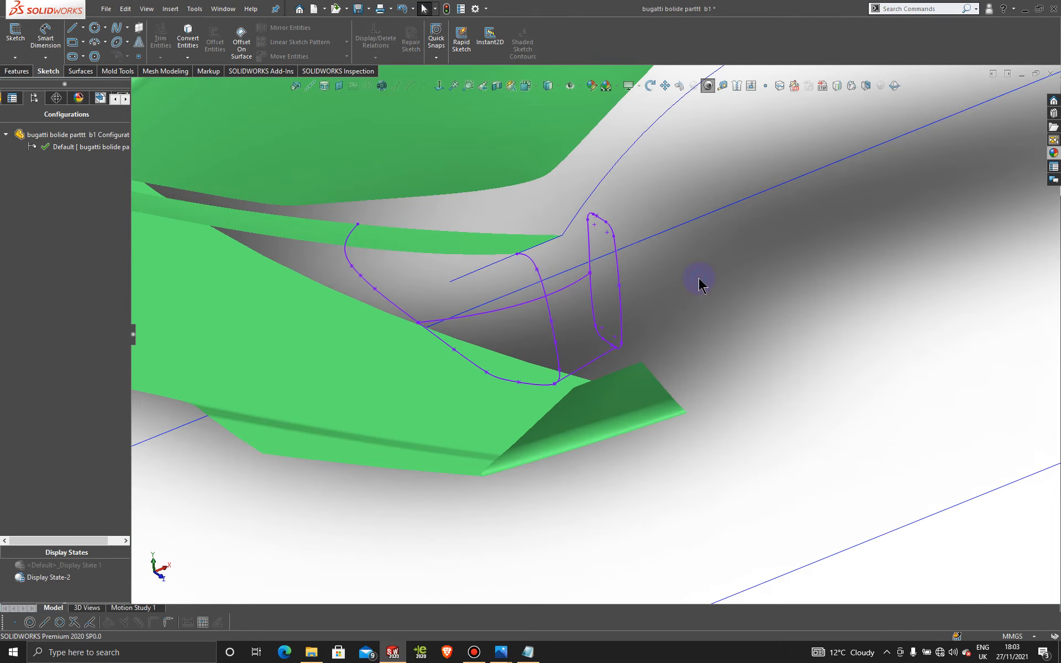
# Start a boundary surface with the intake outline sketch as the first Direction 1 curve.
pyautogui.scroll(-2, 680, 276)
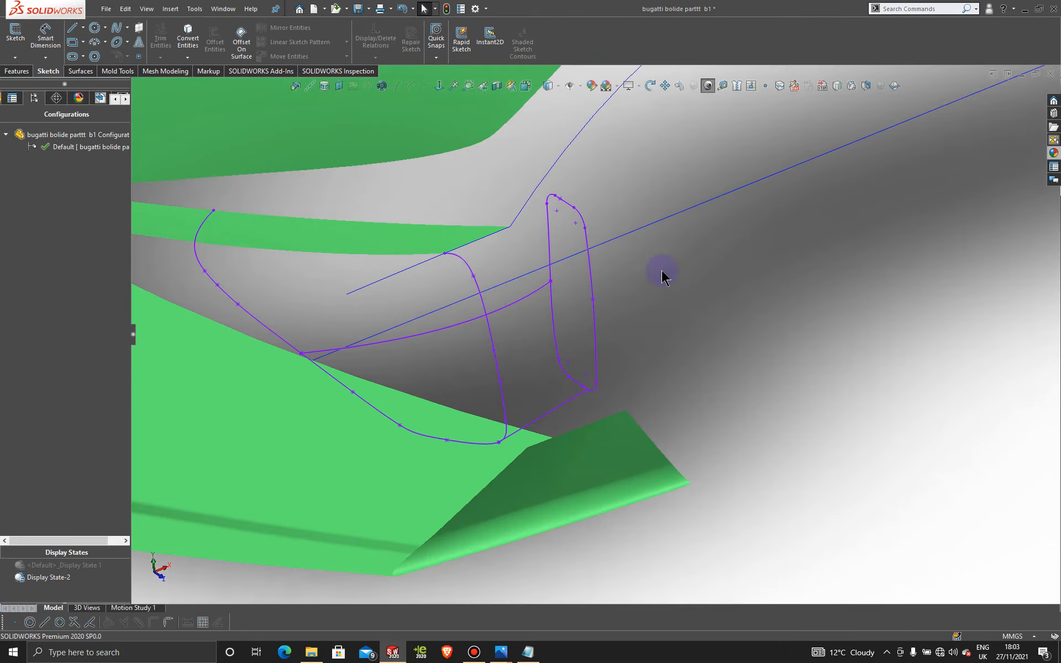
pyautogui.click(82, 71)
pyautogui.click(133, 41)
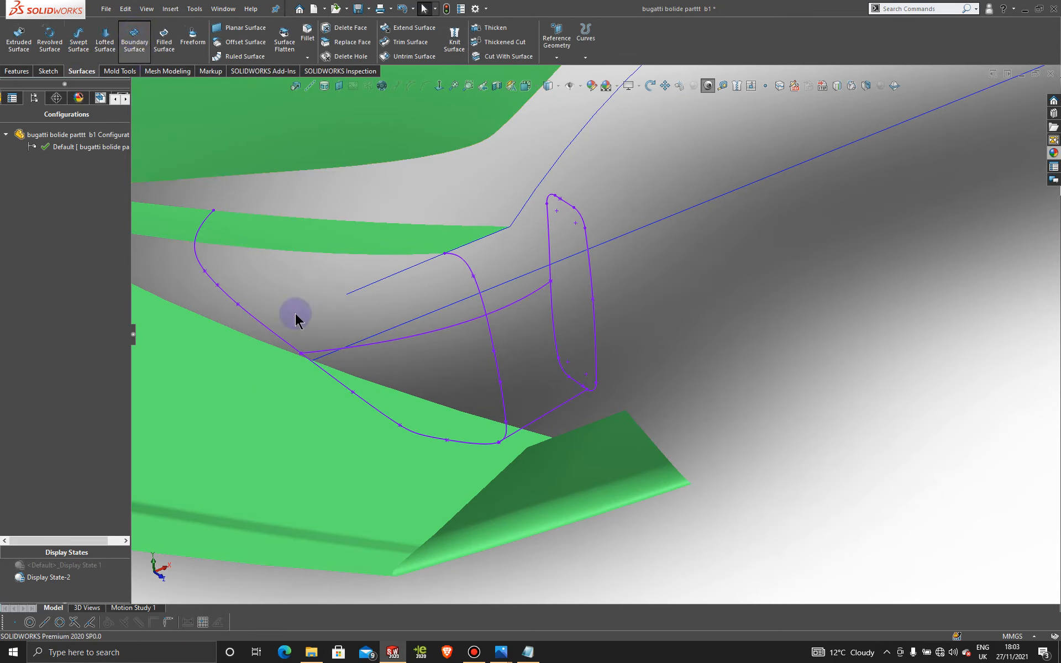
pyautogui.click(262, 324)
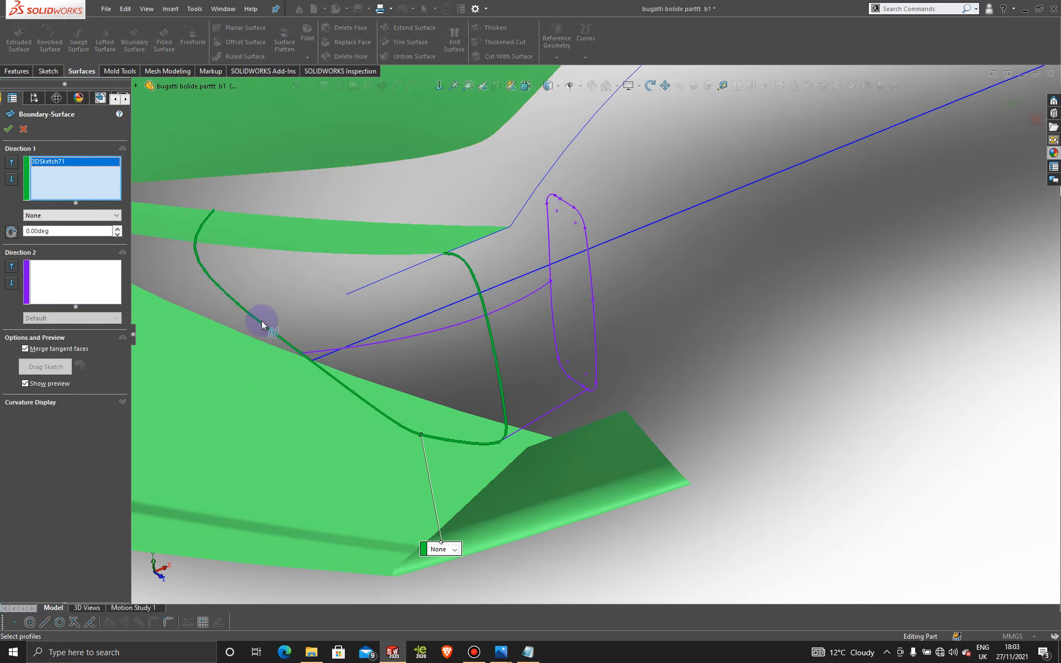
# Add the inner profile's bottom line, lower fillet and inner side as an open group for the second Direction 1 curve.
pyautogui.click(580, 300)
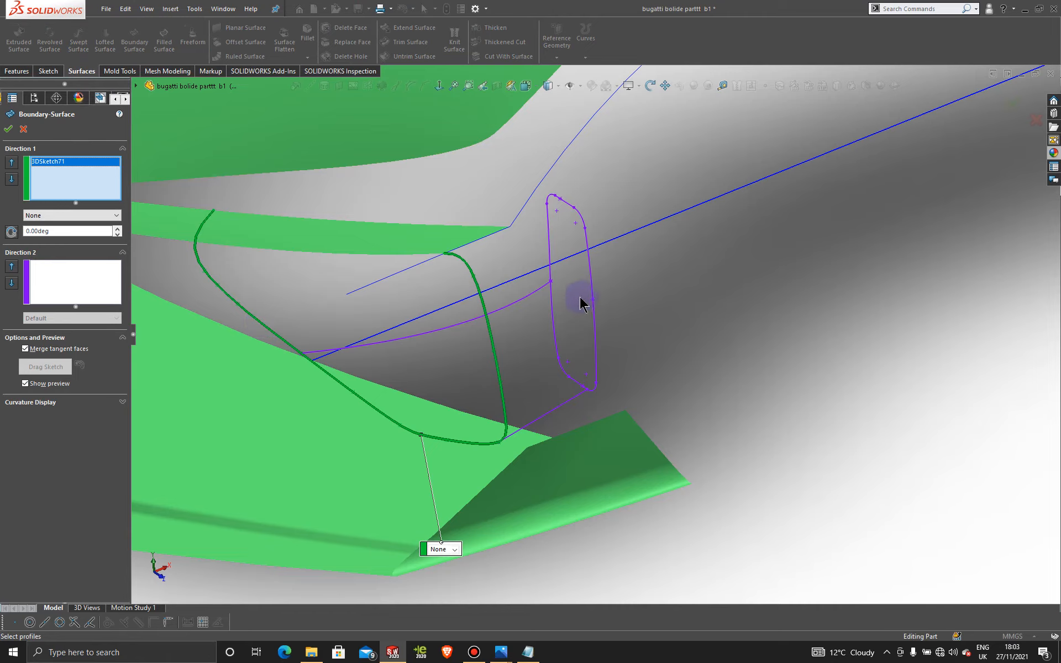
pyautogui.rightClick(641, 290)
pyautogui.click(688, 310)
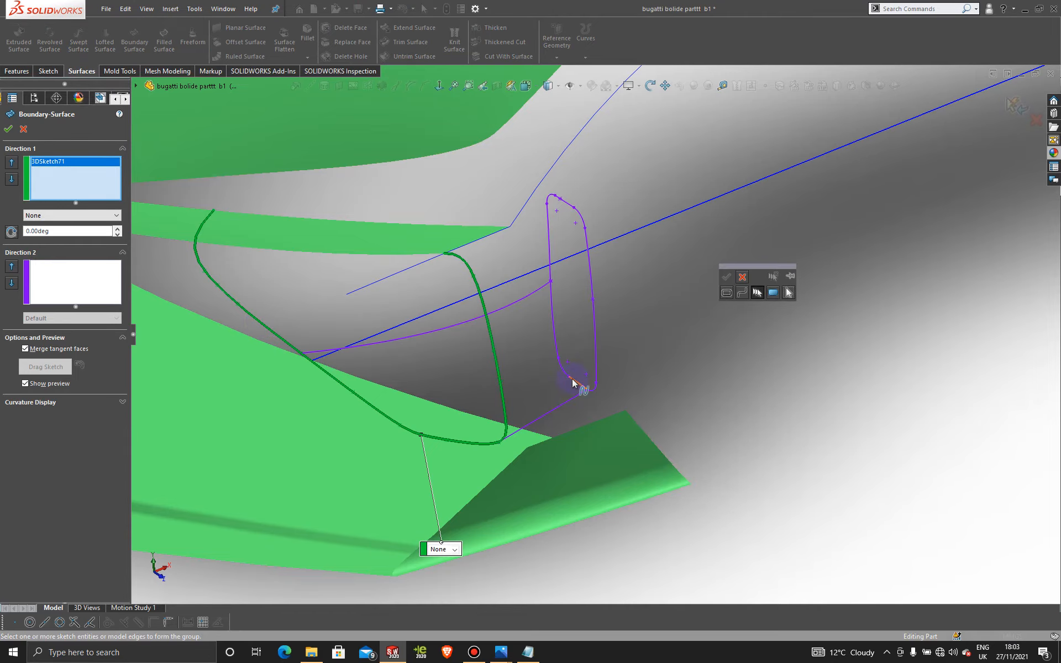
pyautogui.scroll(-3, 575, 381)
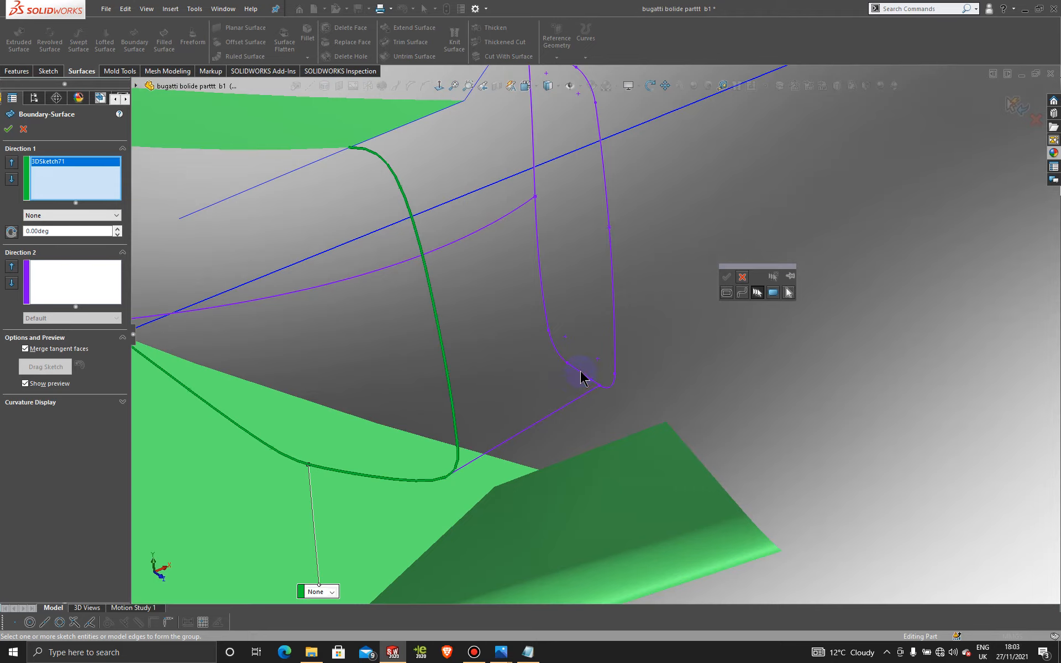
pyautogui.click(582, 374)
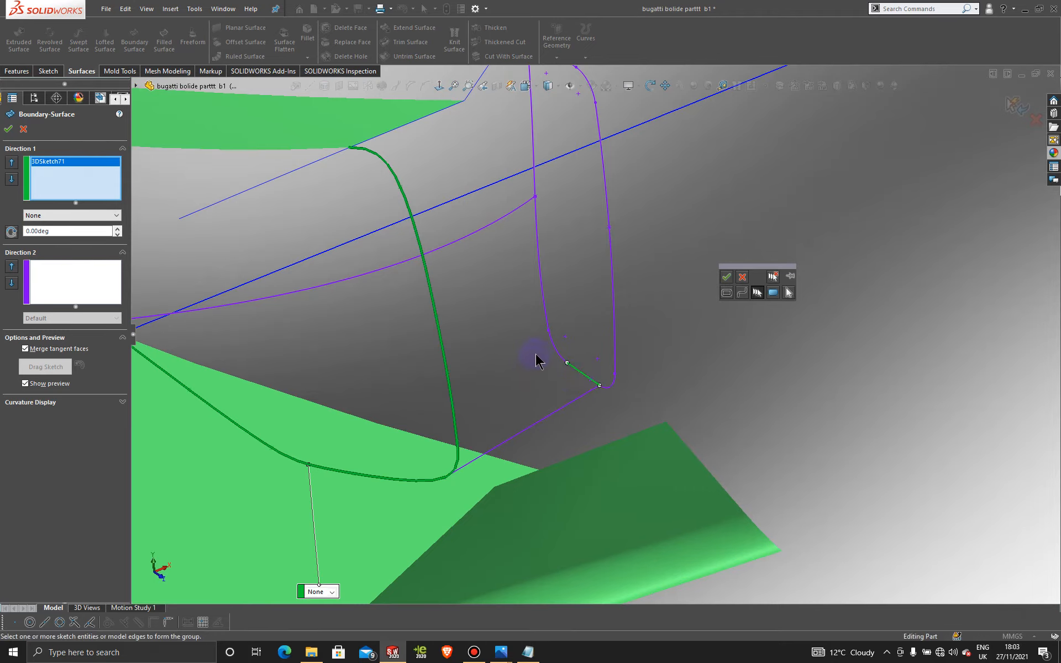
pyautogui.click(544, 283)
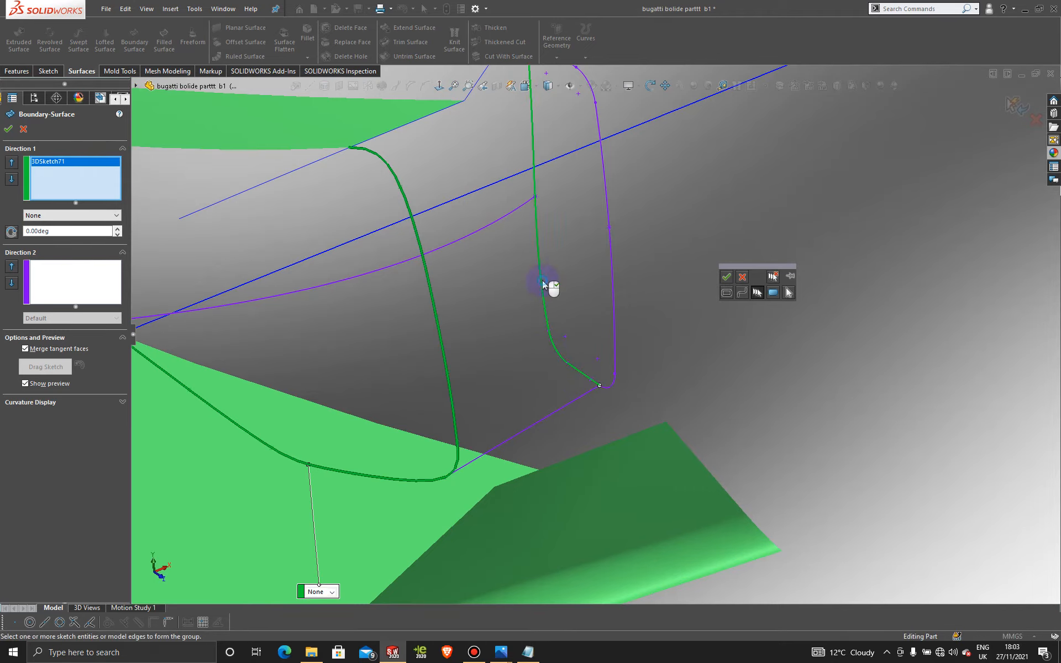
pyautogui.scroll(3, 572, 209)
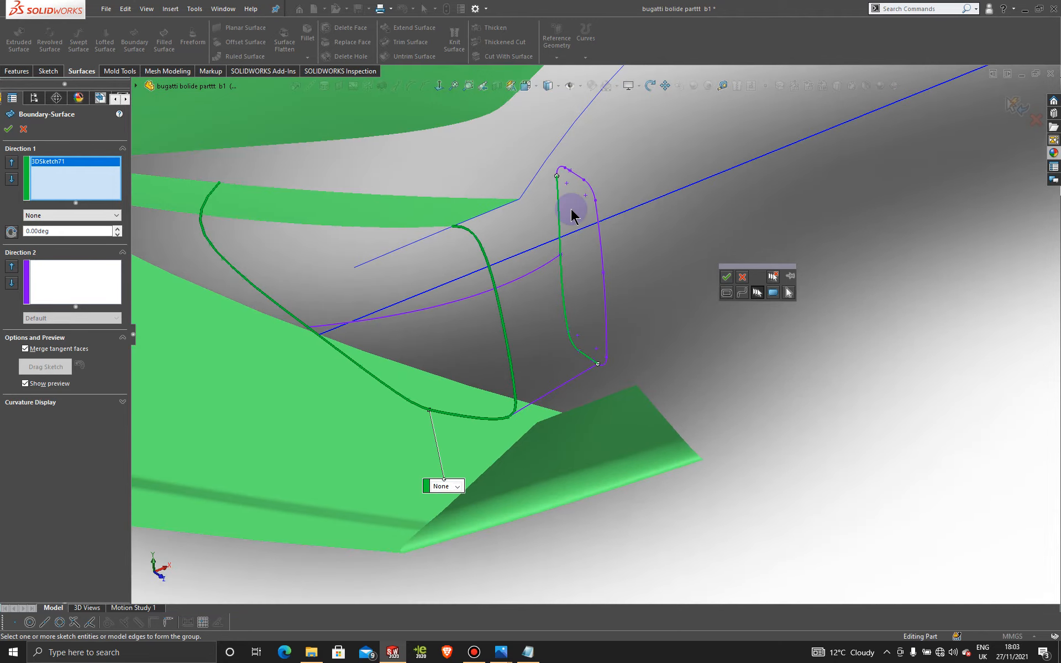
pyautogui.click(726, 277)
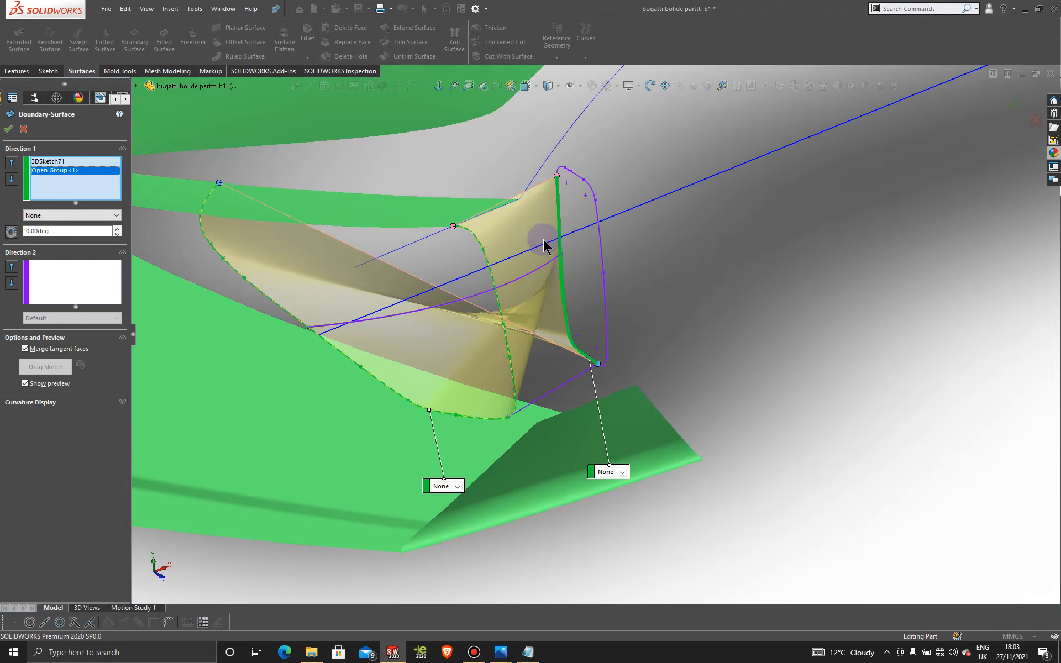
# Flip the boundary surface's connectors and move the outline's end connector to its lower outer corner, where the lower connecting spline begins.
pyautogui.rightClick(598, 365)
pyautogui.click(634, 508)
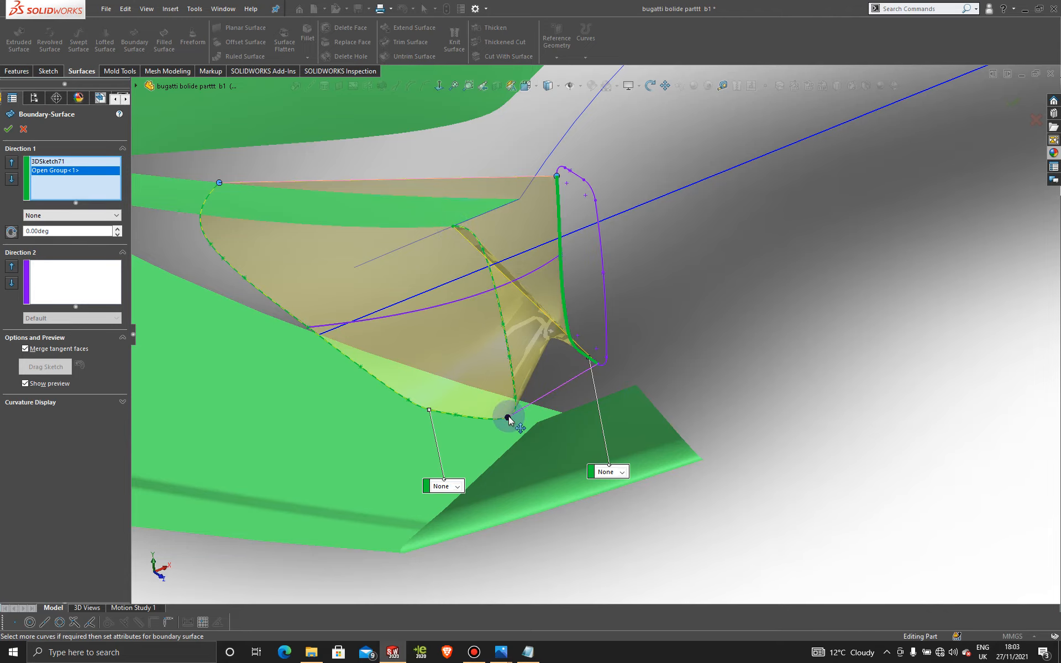
pyautogui.moveTo(509, 417); pyautogui.dragTo(509, 418)
pyautogui.scroll(-3, 573, 391)
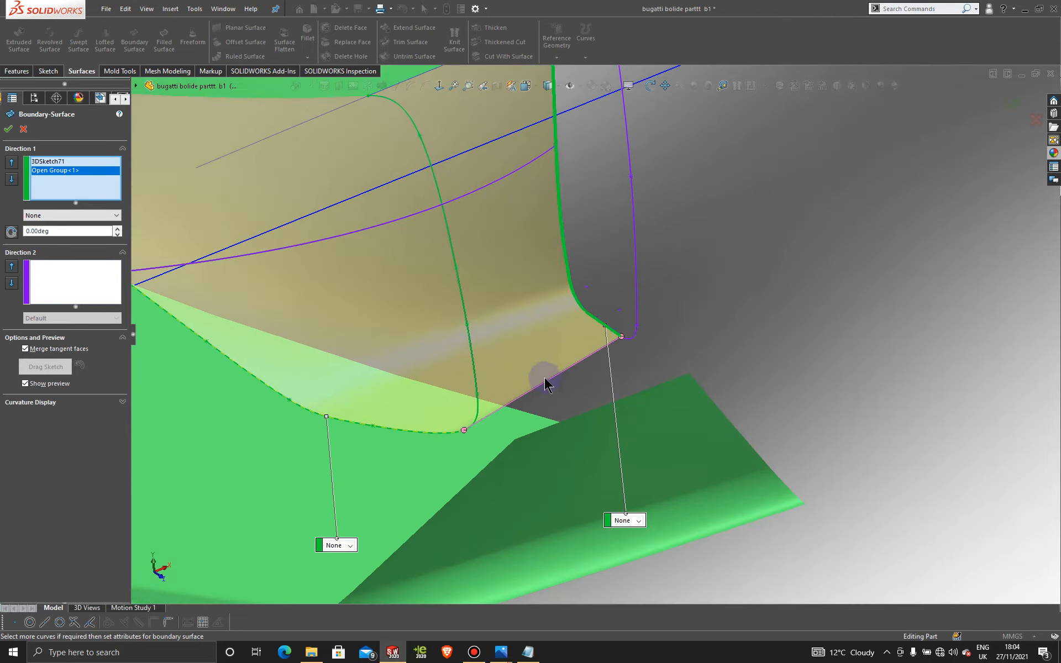
# Use the curved middle spline and the lower corner spline as the Direction 2 curves and finish the boundary surface.
pyautogui.click(61, 274)
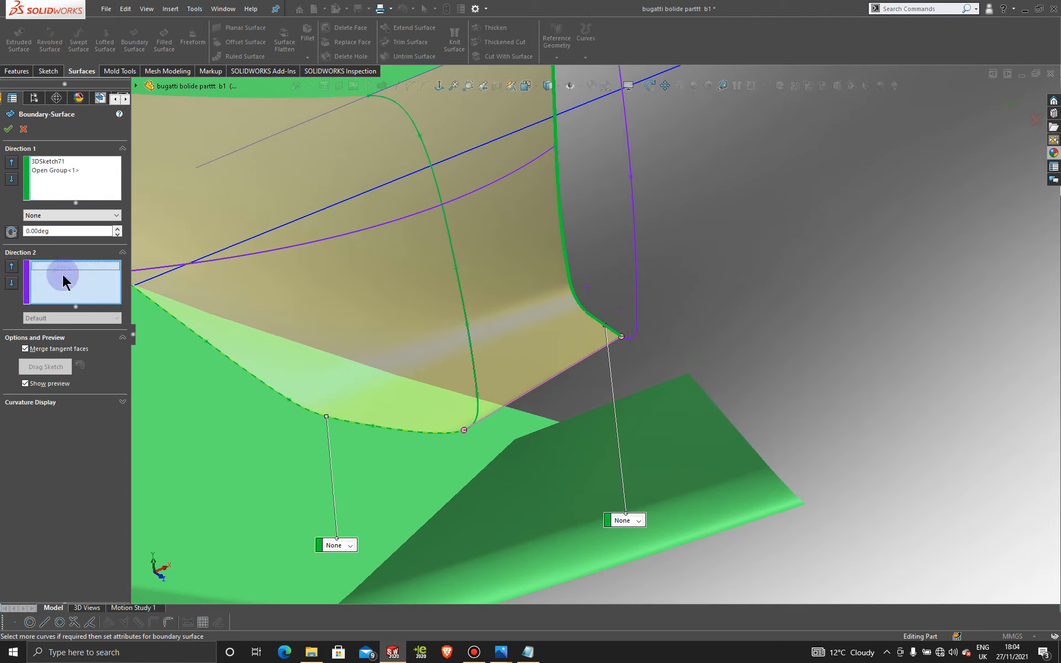
pyautogui.click(351, 234)
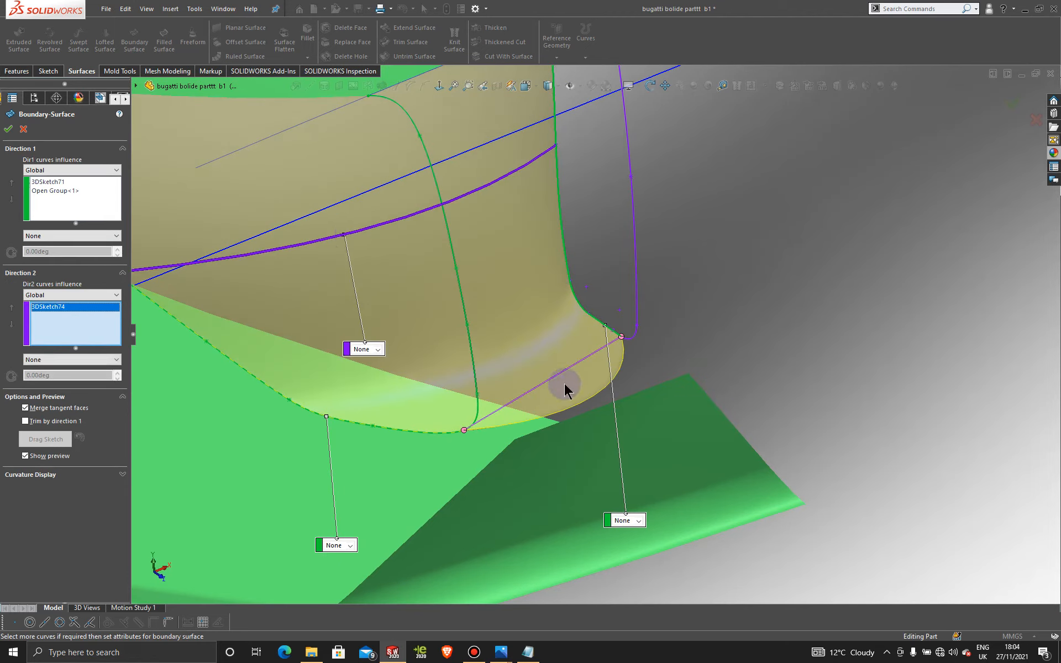
pyautogui.click(547, 380)
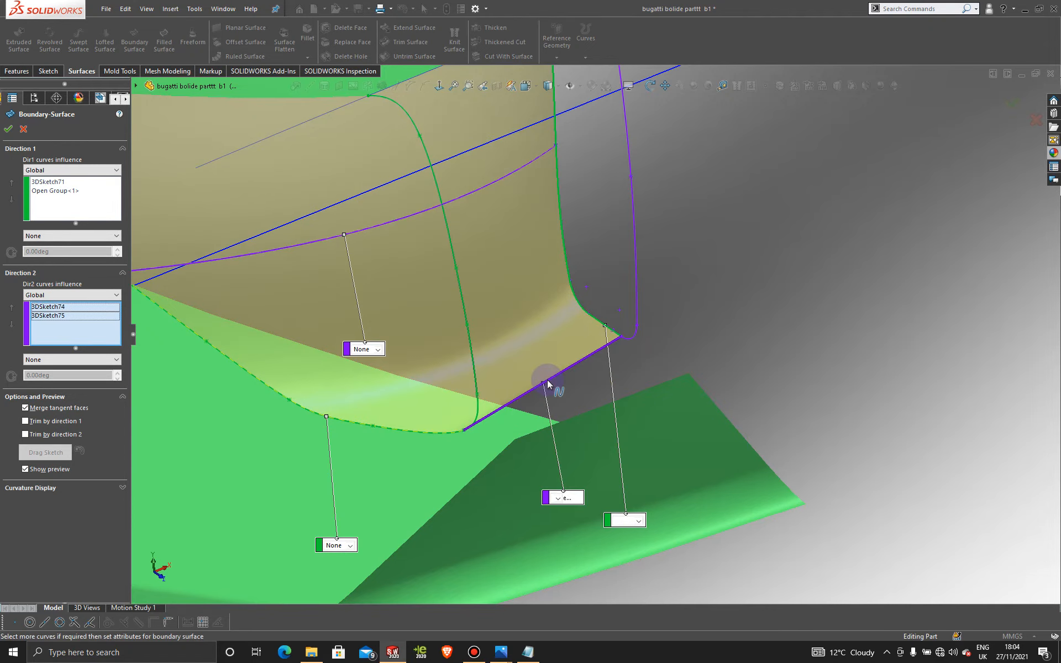
pyautogui.scroll(4, 588, 356)
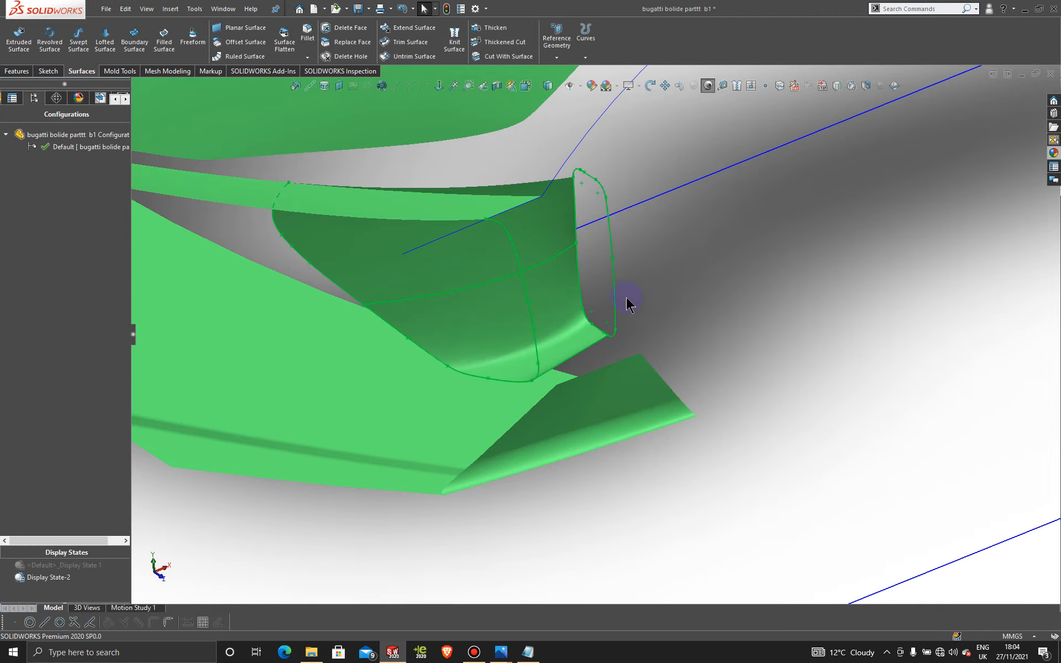
# Examine the new intake surface and its open outer side from several angles.
pyautogui.moveTo(625, 298); pyautogui.dragTo(523, 331, button='middle')
pyautogui.moveTo(670, 306); pyautogui.dragTo(620, 319, button='middle')
pyautogui.scroll(-4, 609, 307)
pyautogui.moveTo(745, 285)
pyautogui.mouseDown(button='middle')
pyautogui.moveTo(725, 278)
pyautogui.moveTo(730, 294)
pyautogui.mouseUp(button='middle')
pyautogui.scroll(-1, 613, 310)
pyautogui.scroll(2, 614, 310)
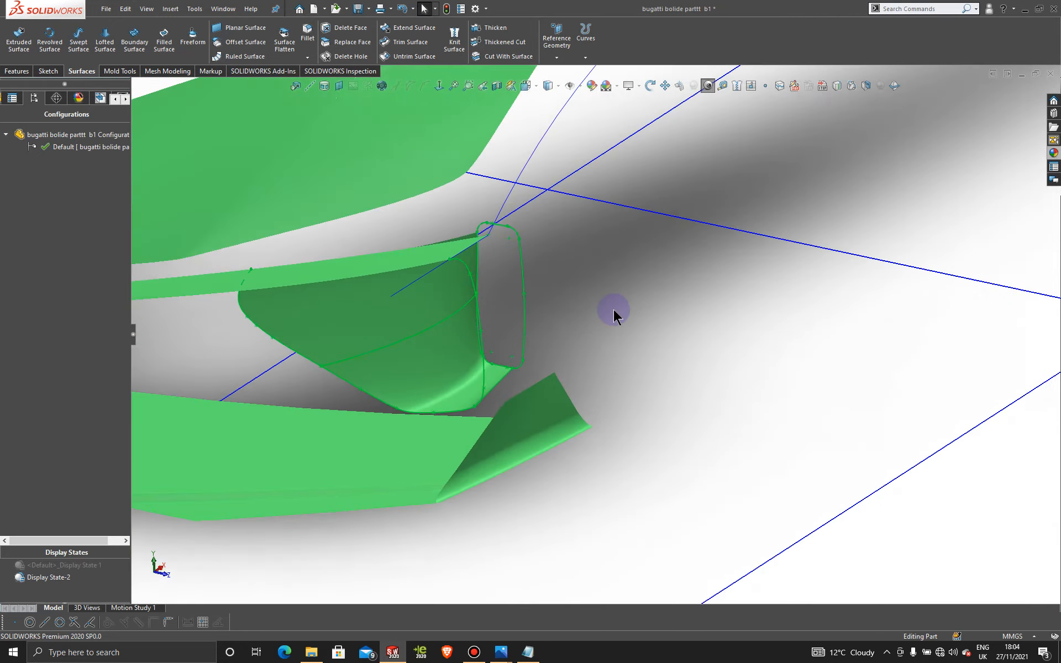
pyautogui.moveTo(568, 287)
pyautogui.mouseDown(button='middle')
pyautogui.moveTo(562, 277)
pyautogui.moveTo(573, 298)
pyautogui.mouseUp(button='middle')
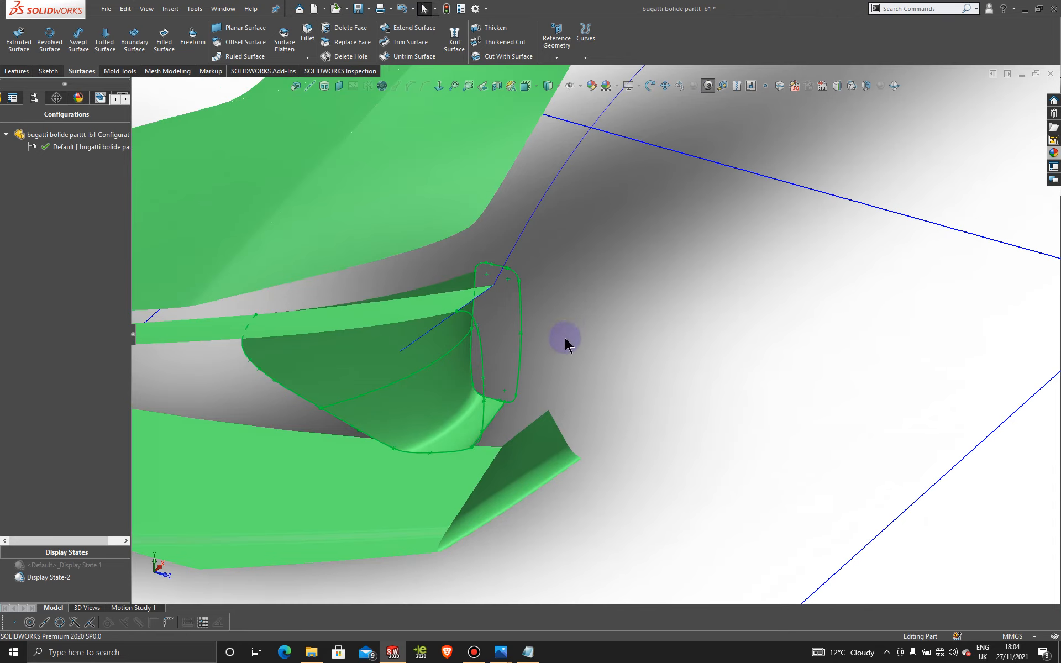
pyautogui.scroll(-2, 556, 374)
pyautogui.moveTo(527, 418); pyautogui.dragTo(505, 423, button='middle')
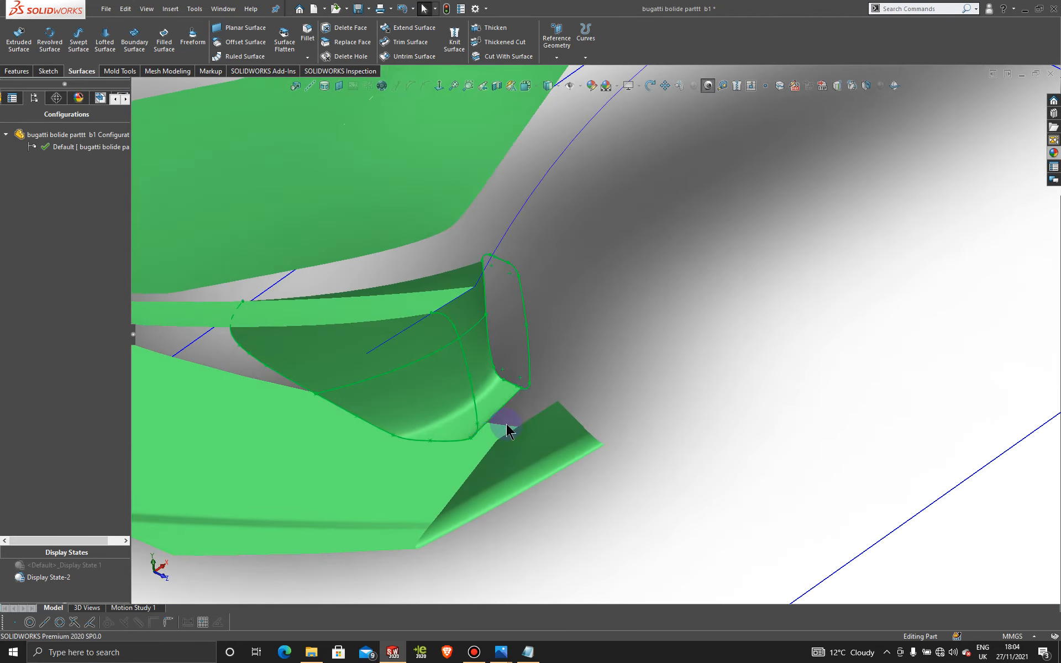
# Hide the intake sketches, then show only the boundary surface's outline 3DSketch71 and inner profile Sketch71.
pyautogui.rightClick(406, 331)
pyautogui.click(434, 318)
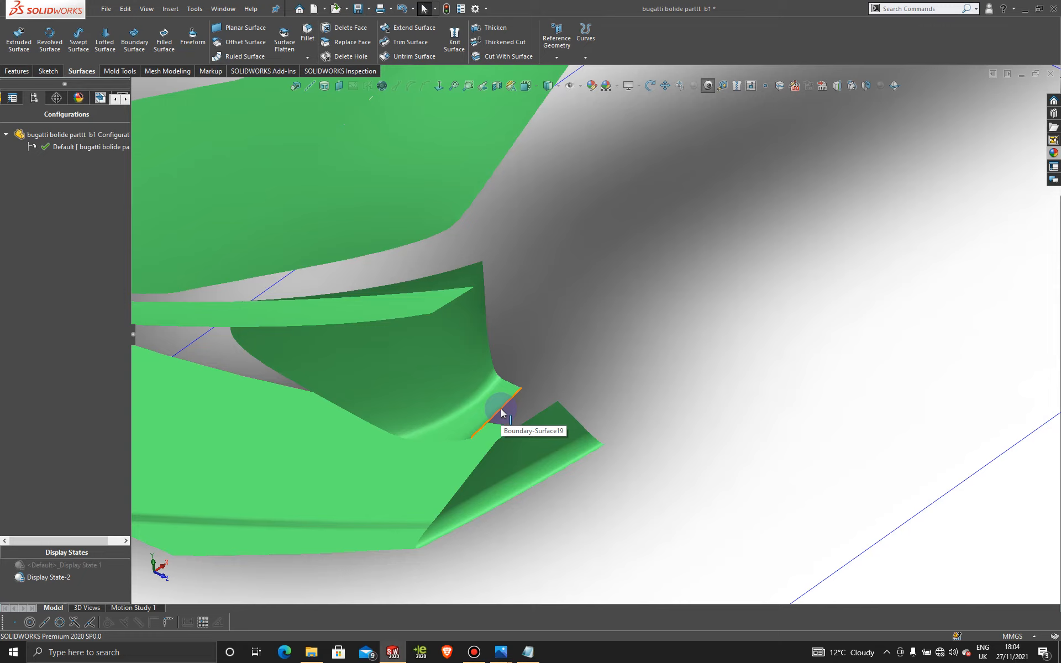
pyautogui.click(115, 99)
pyautogui.click(12, 98)
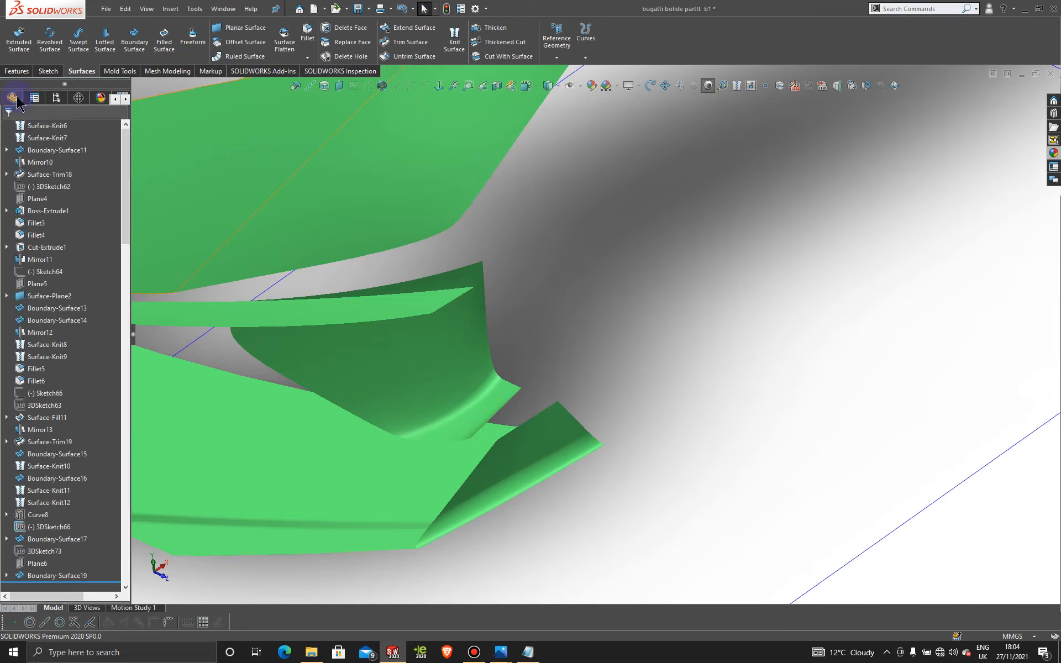
pyautogui.scroll(-10, 22, 497)
pyautogui.scroll(-15, 22, 511)
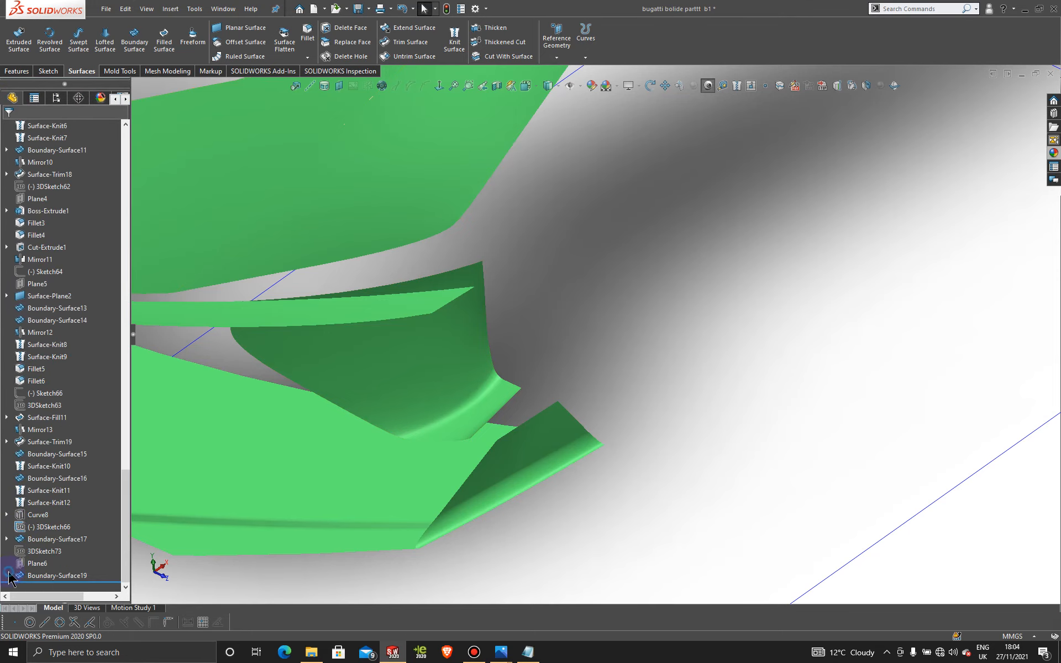
pyautogui.click(8, 575)
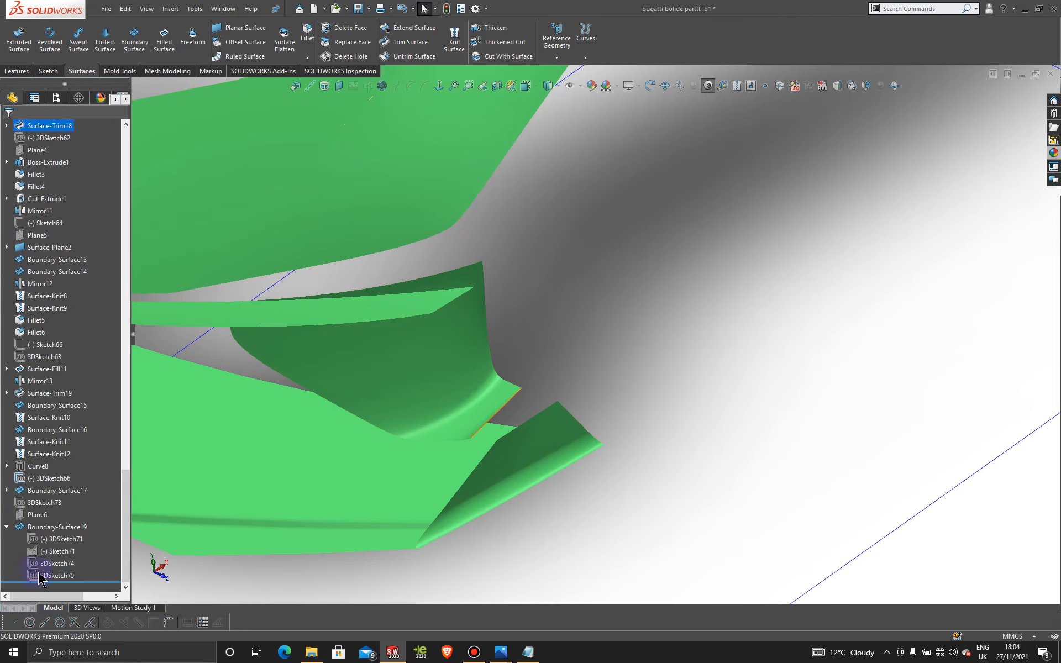
pyautogui.click(55, 530)
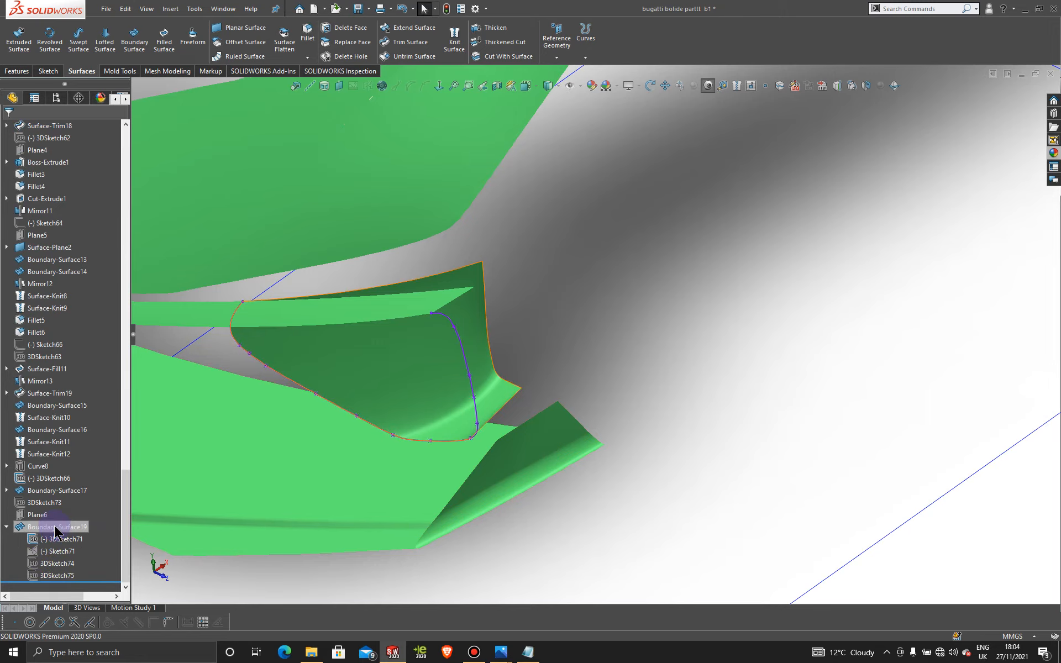
pyautogui.click(57, 541)
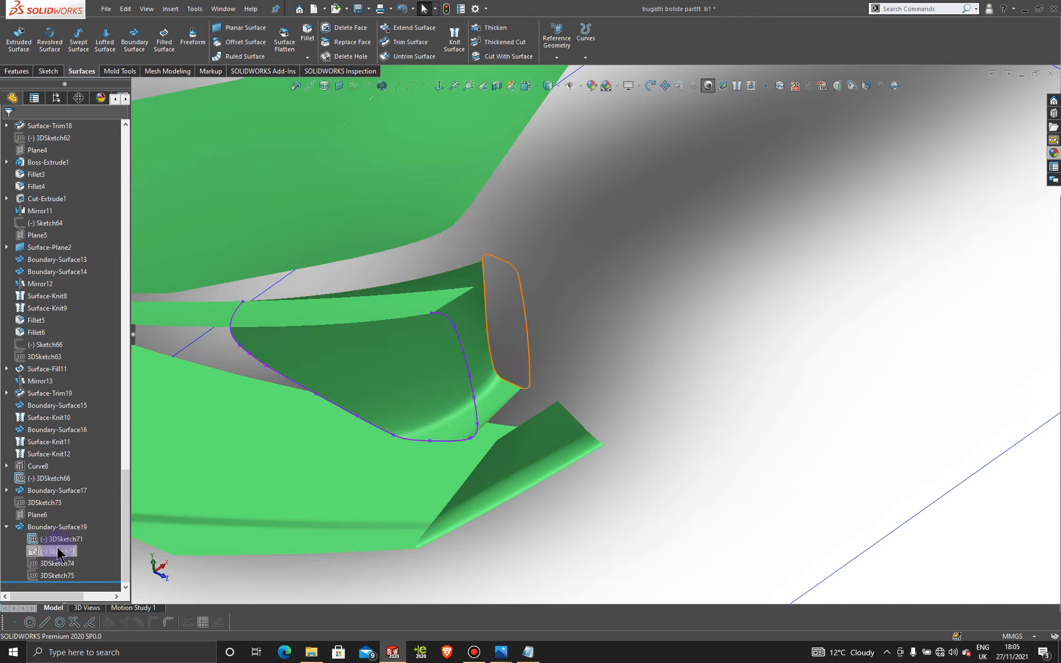
pyautogui.click(58, 548)
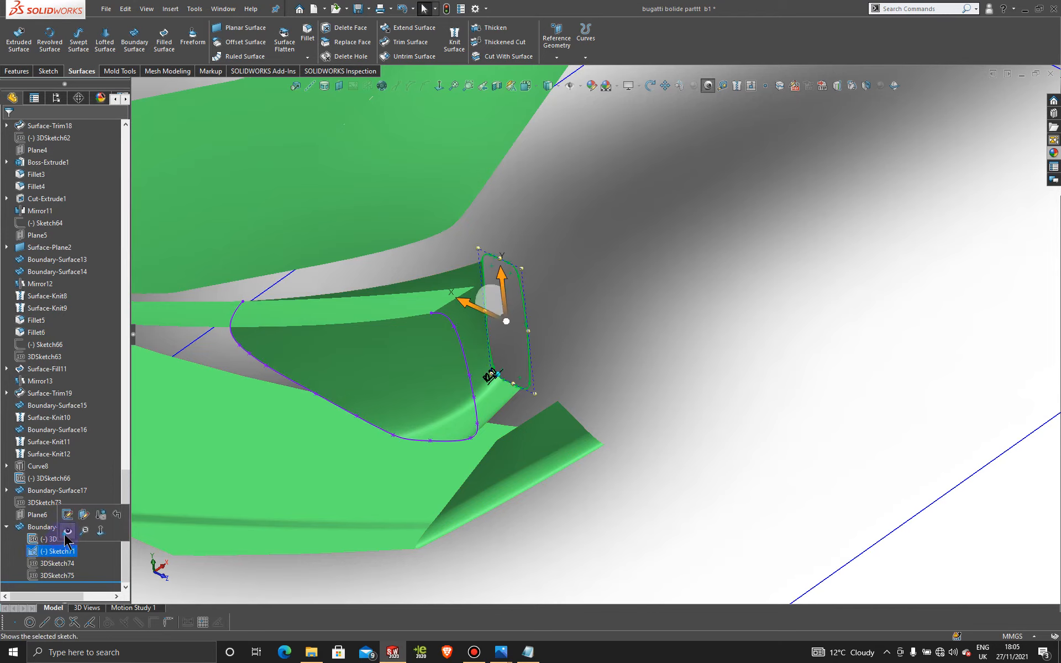
pyautogui.click(65, 533)
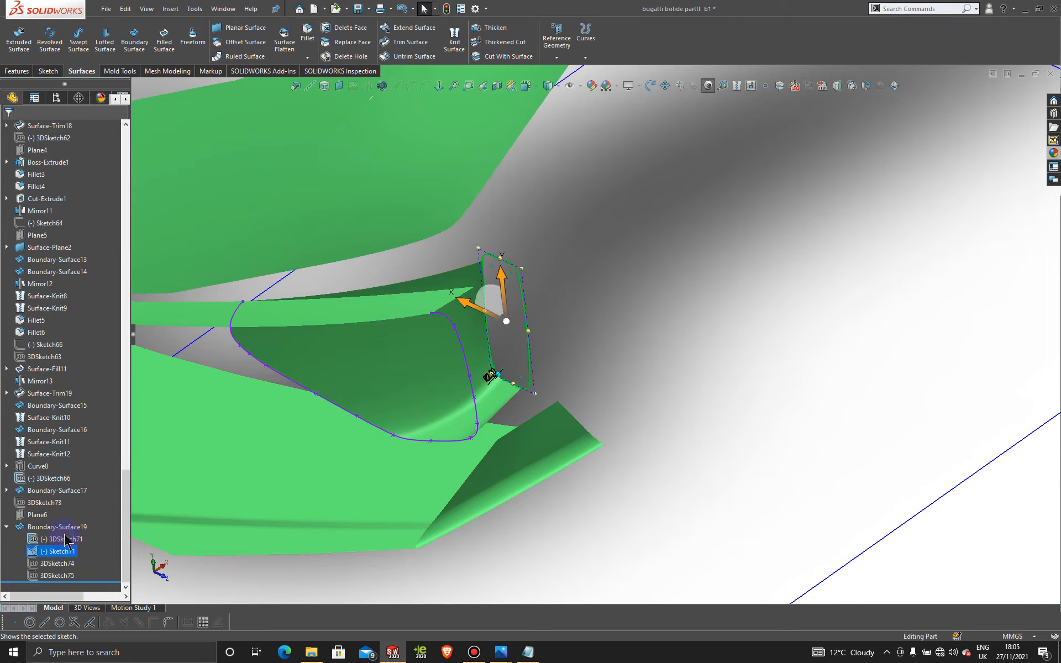
pyautogui.click(644, 345)
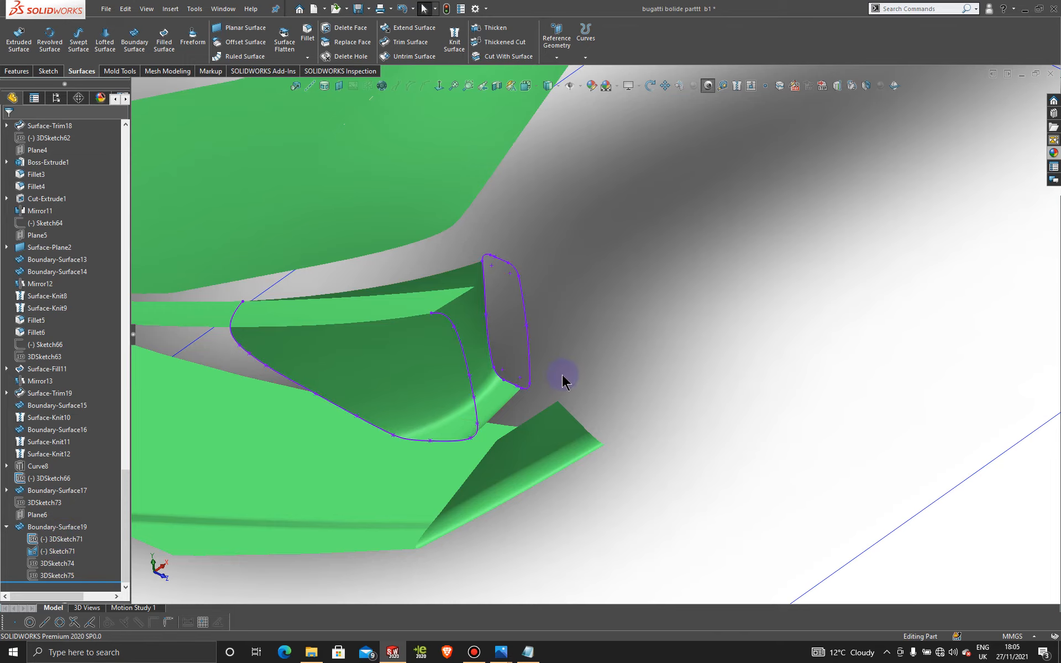
# Start another boundary surface with the intake surface's lower outer edge and the upper panel's end edge as Direction 1 curves.
pyautogui.scroll(-2, 561, 375)
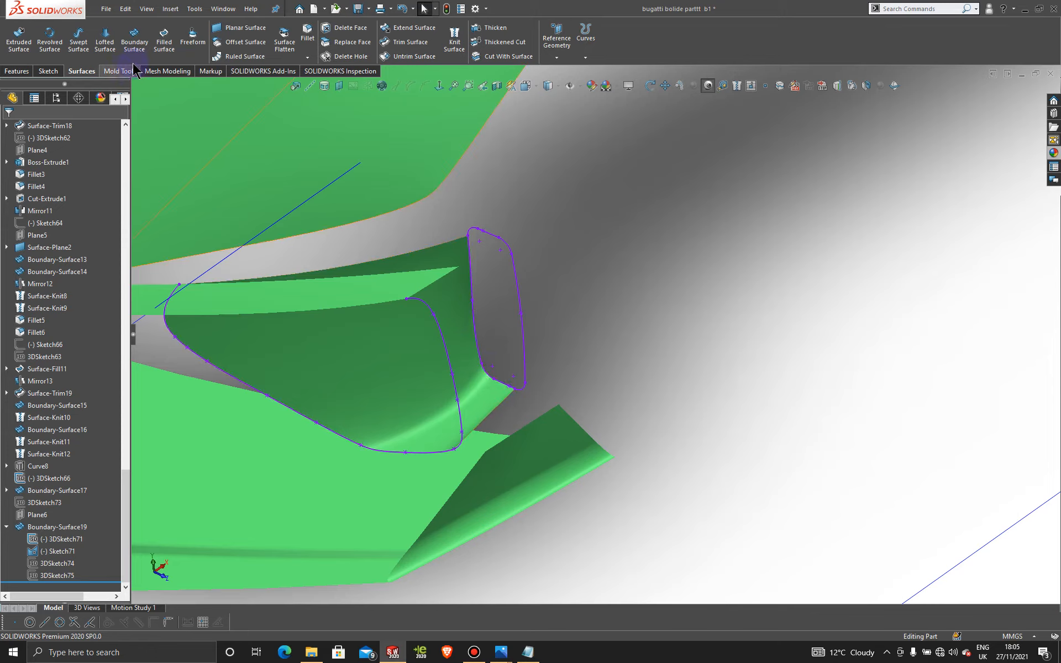
pyautogui.click(134, 39)
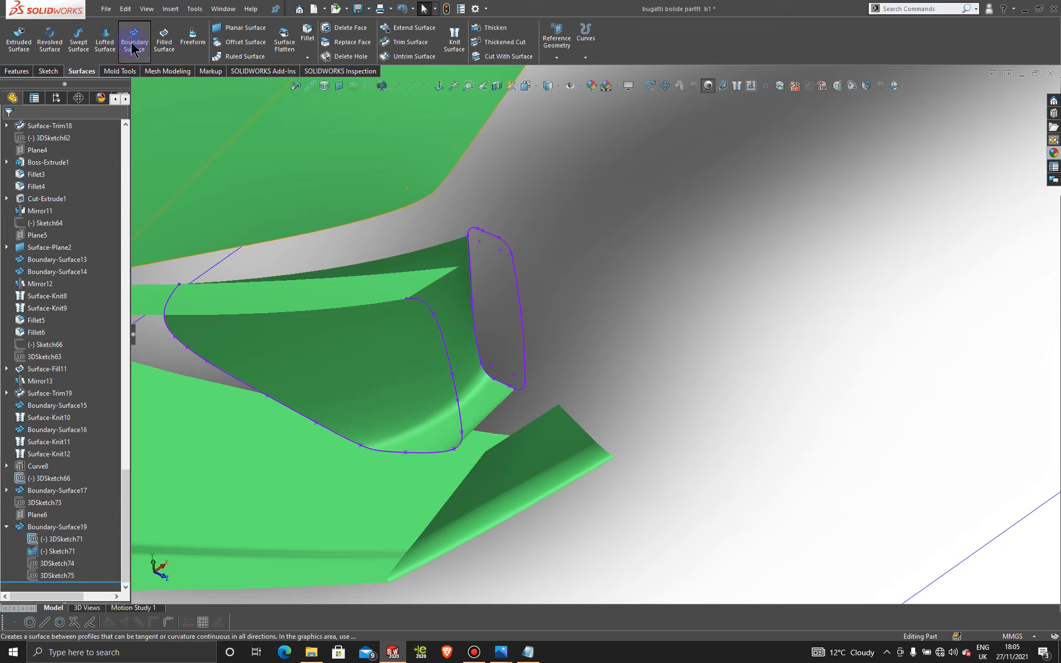
pyautogui.click(492, 410)
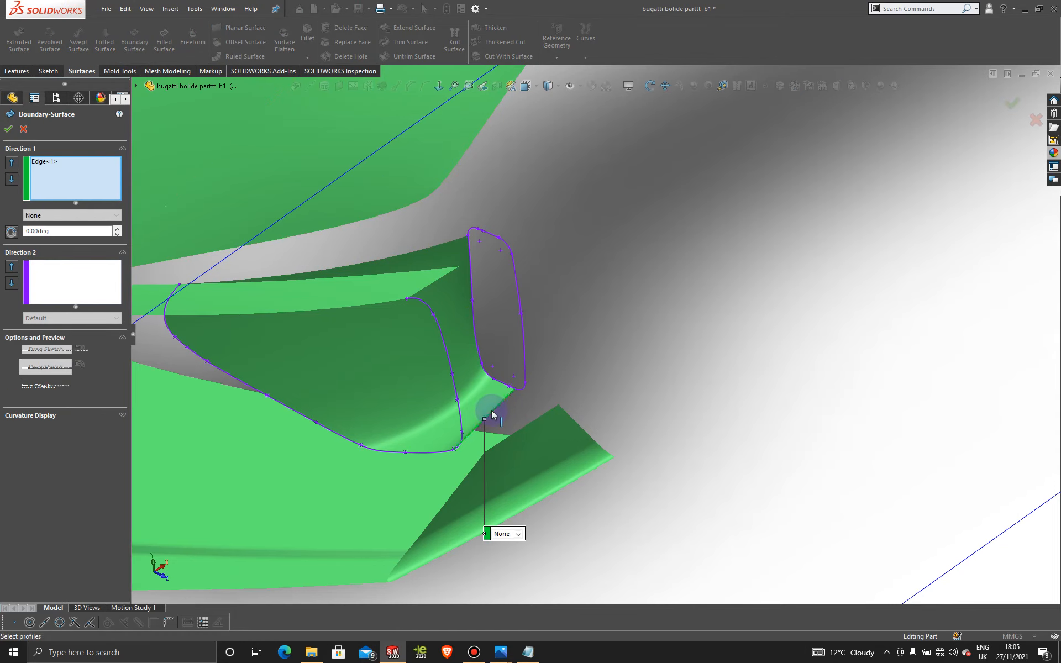
pyautogui.click(433, 283)
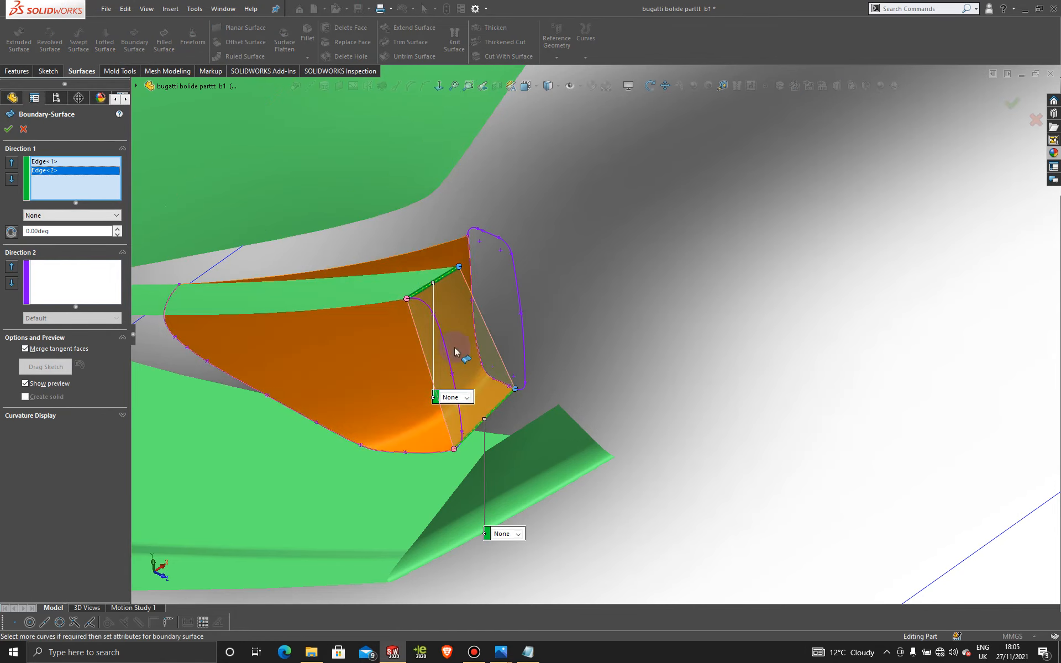
# Try to use the whole intake outline sketch as a Direction 2 curve of the outer boundary surface.
pyautogui.click(77, 276)
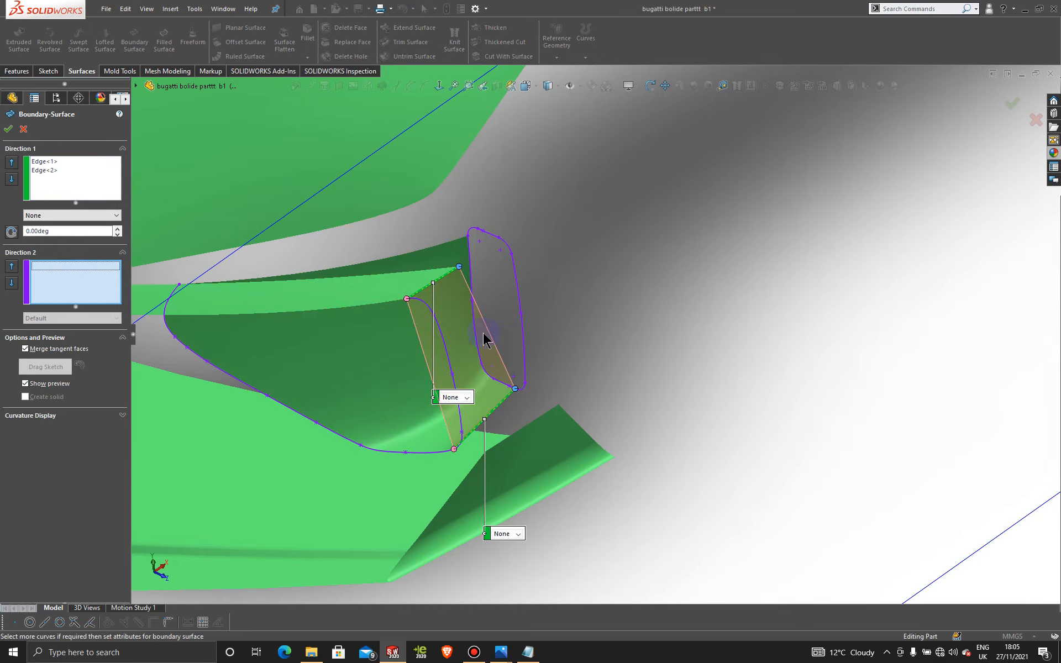
pyautogui.click(443, 336)
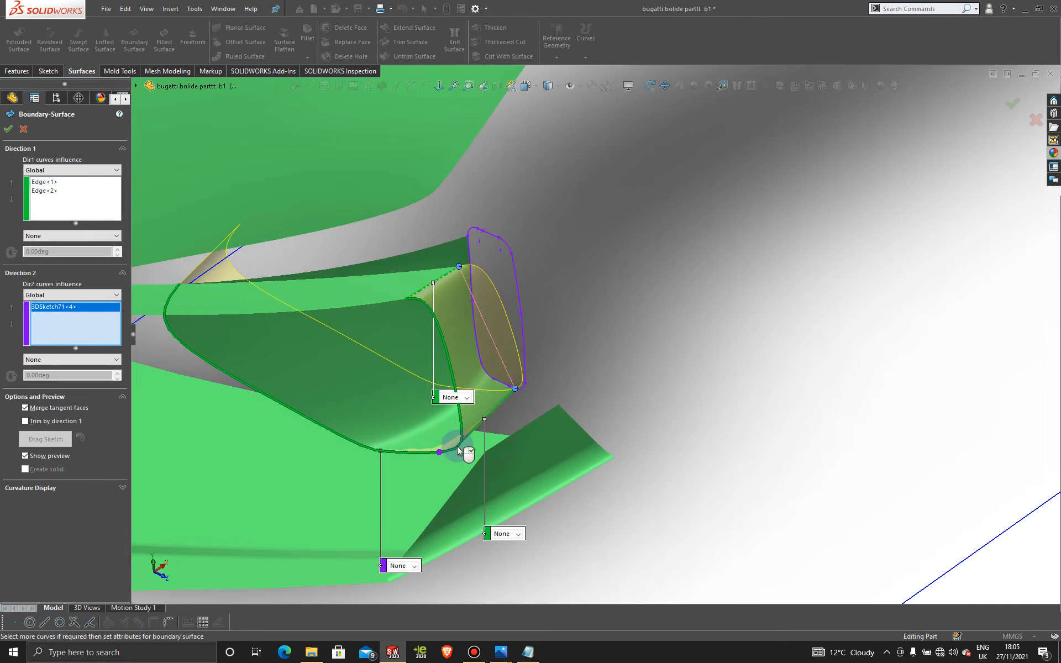
pyautogui.moveTo(452, 459); pyautogui.dragTo(494, 430, button='middle')
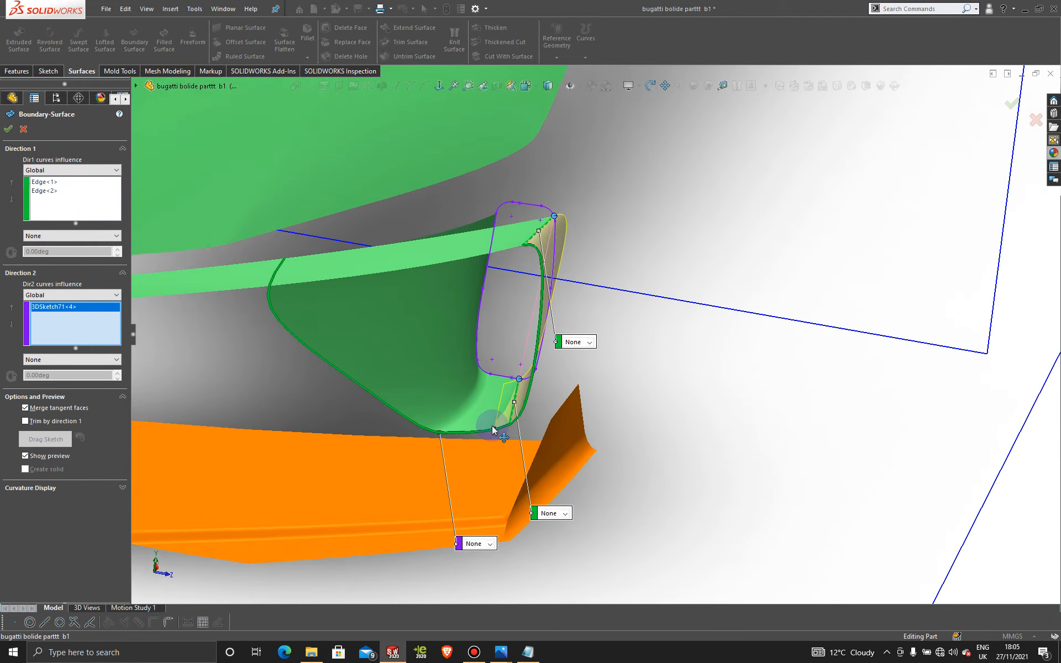
pyautogui.scroll(-3, 493, 430)
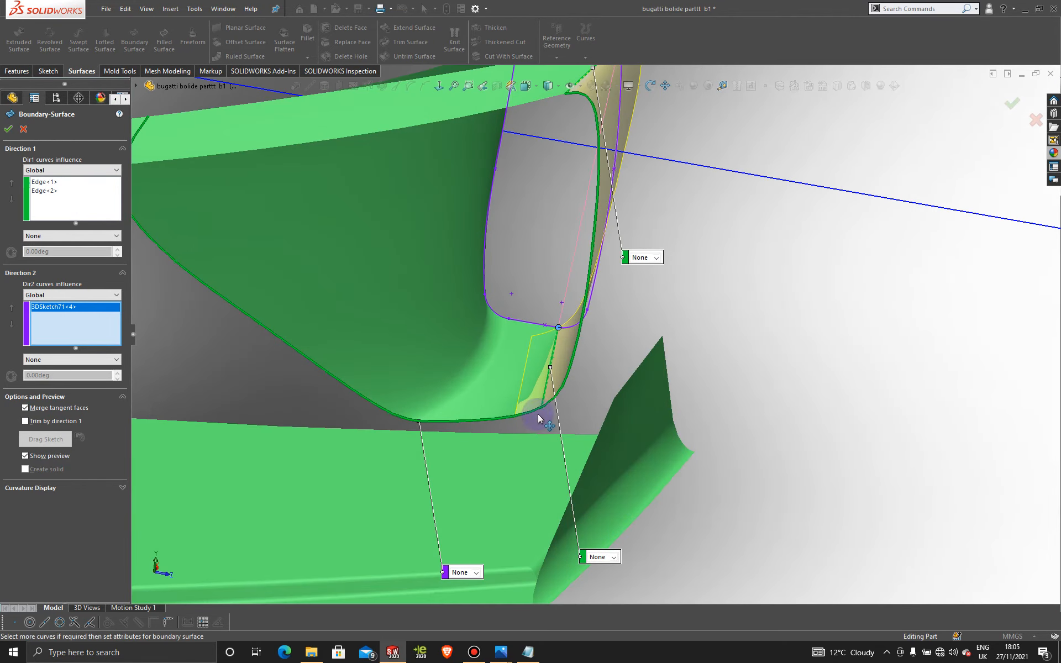
pyautogui.moveTo(538, 414); pyautogui.dragTo(542, 408)
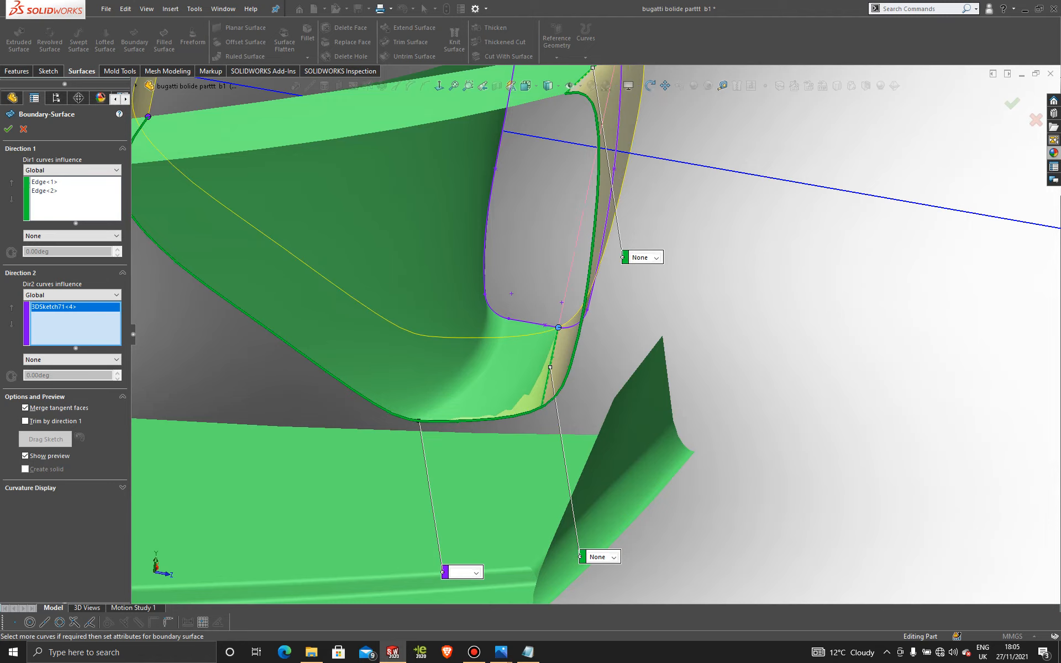
pyautogui.click(536, 411)
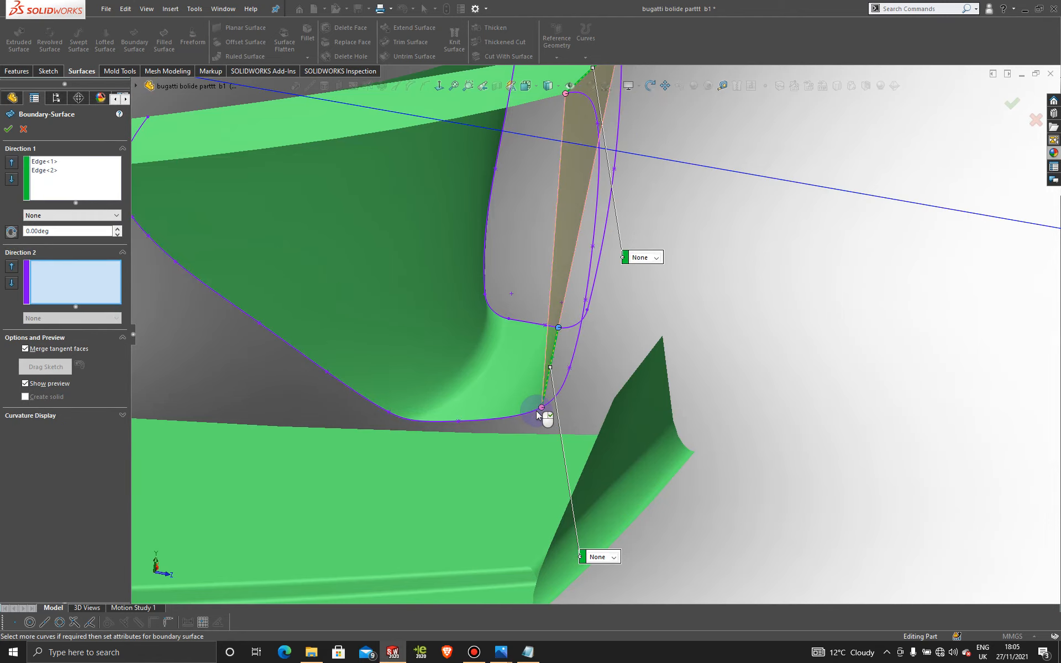
# Add the intake outline 3DSketch71 as the Direction 2 curve and try to move its end handle to the intake's lower outer edge.
pyautogui.click(535, 410)
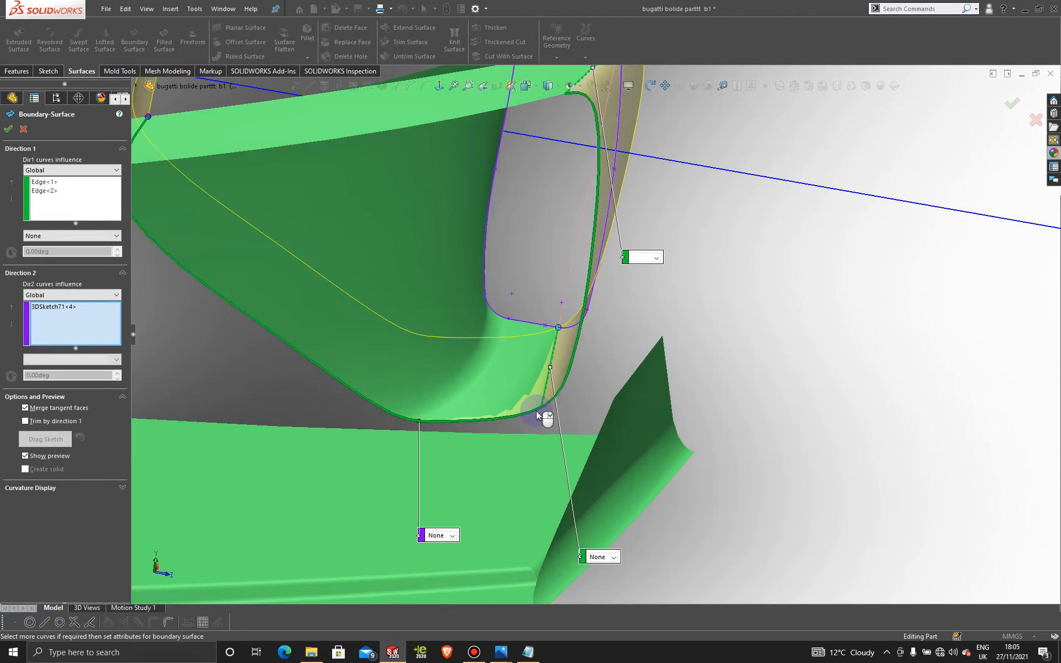
pyautogui.scroll(2, 489, 357)
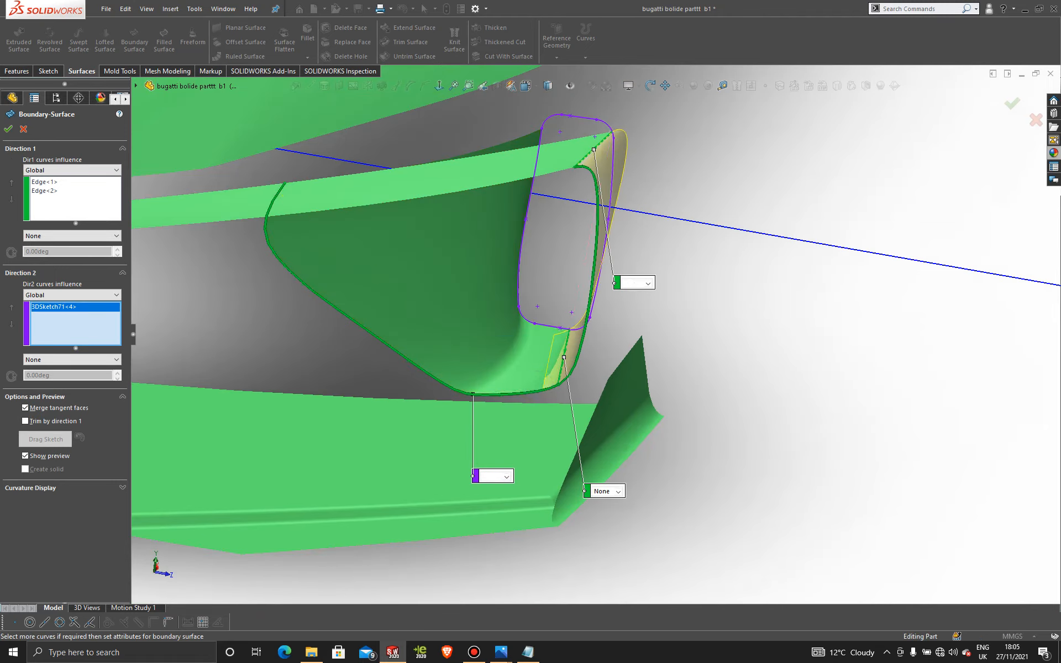
pyautogui.scroll(-5, 542, 389)
pyautogui.moveTo(593, 374); pyautogui.dragTo(663, 349)
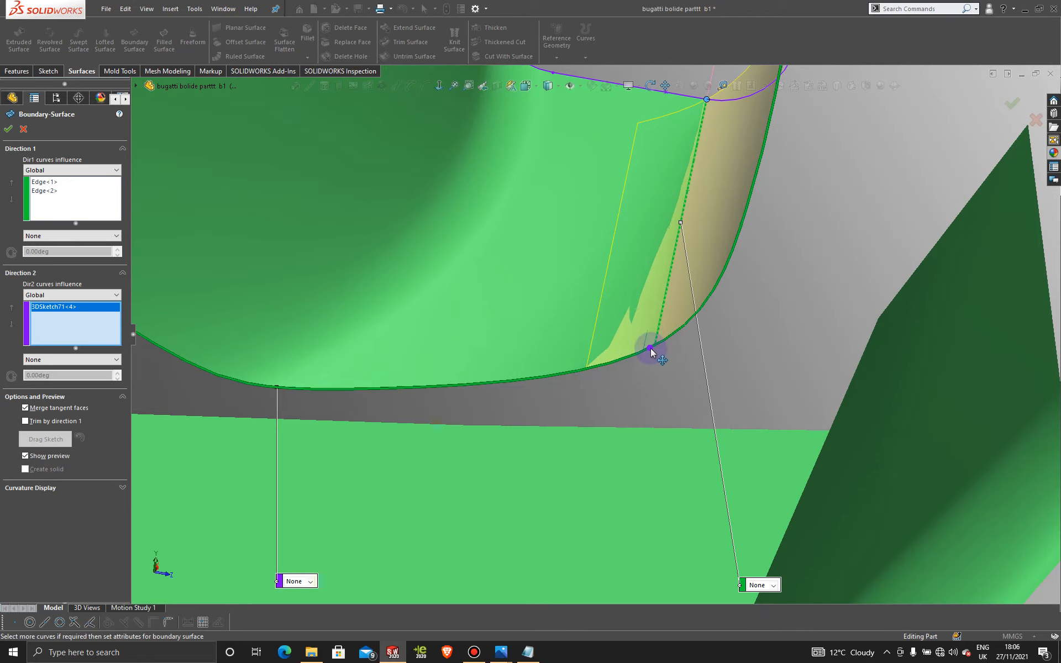
pyautogui.scroll(-2, 650, 349)
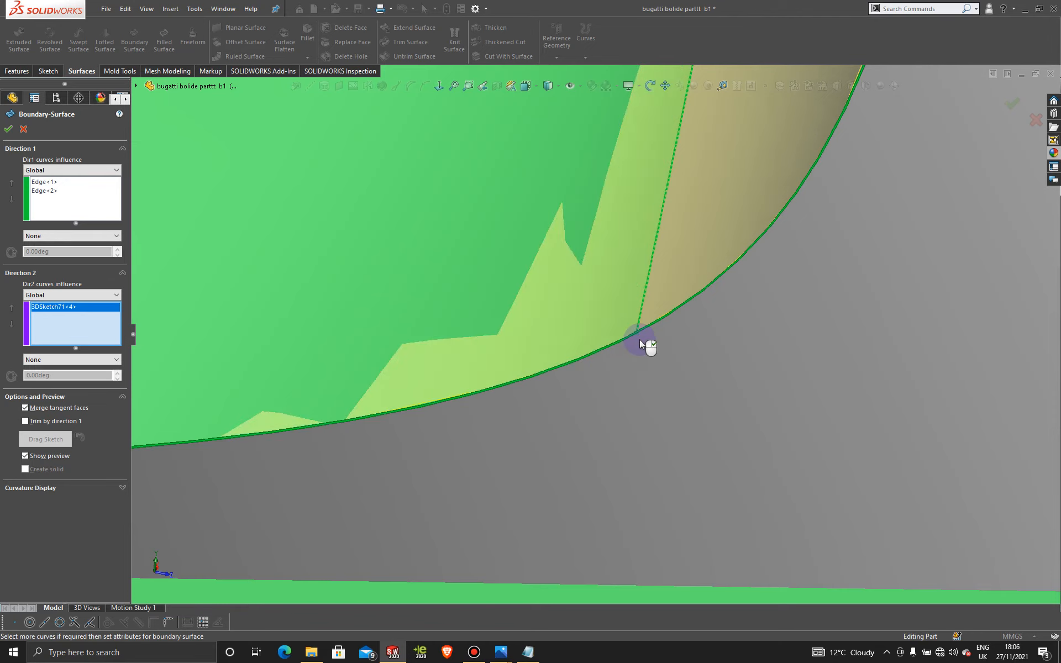
pyautogui.scroll(8, 632, 327)
pyautogui.scroll(5, 609, 307)
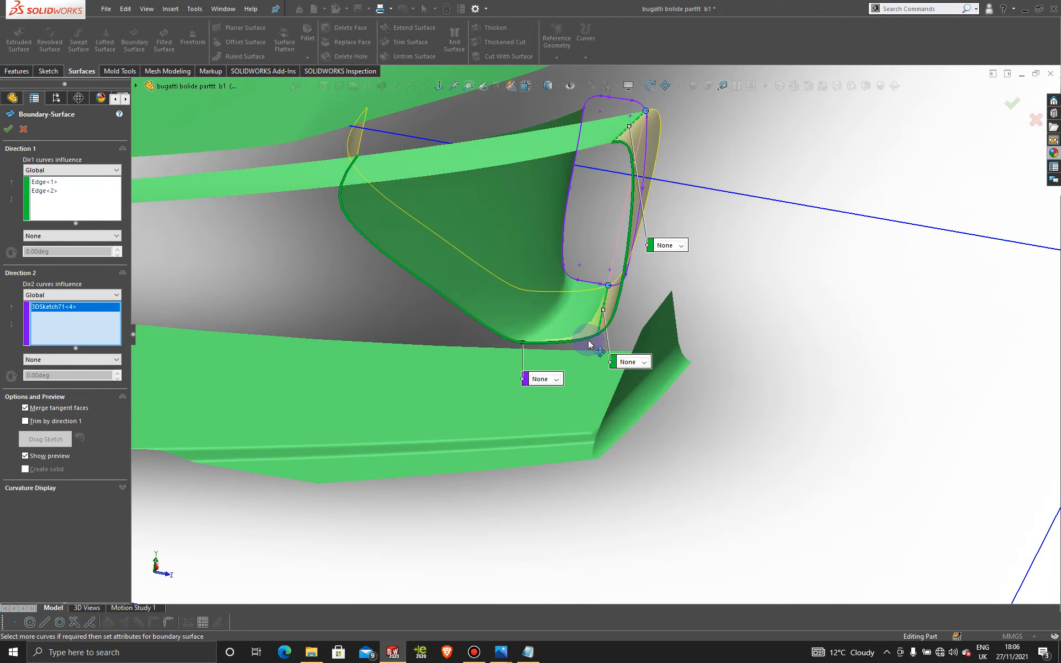
# Shorten the Direction 2 outline curve so its end meets the bottom corner of the intake's lower outer edge.
pyautogui.scroll(-5, 588, 343)
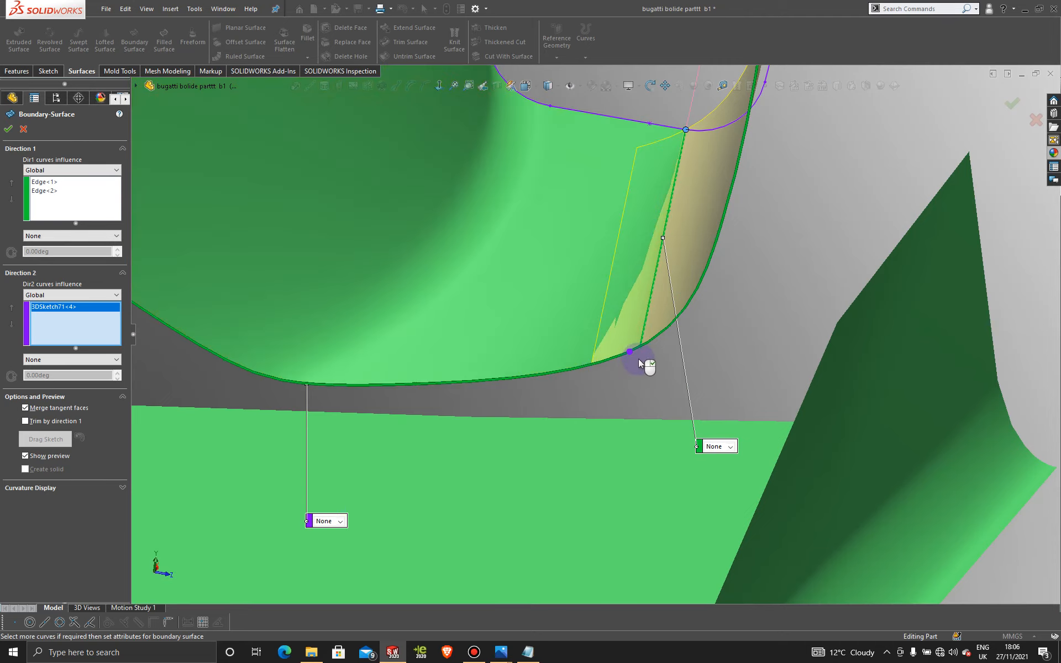
pyautogui.scroll(-5, 641, 359)
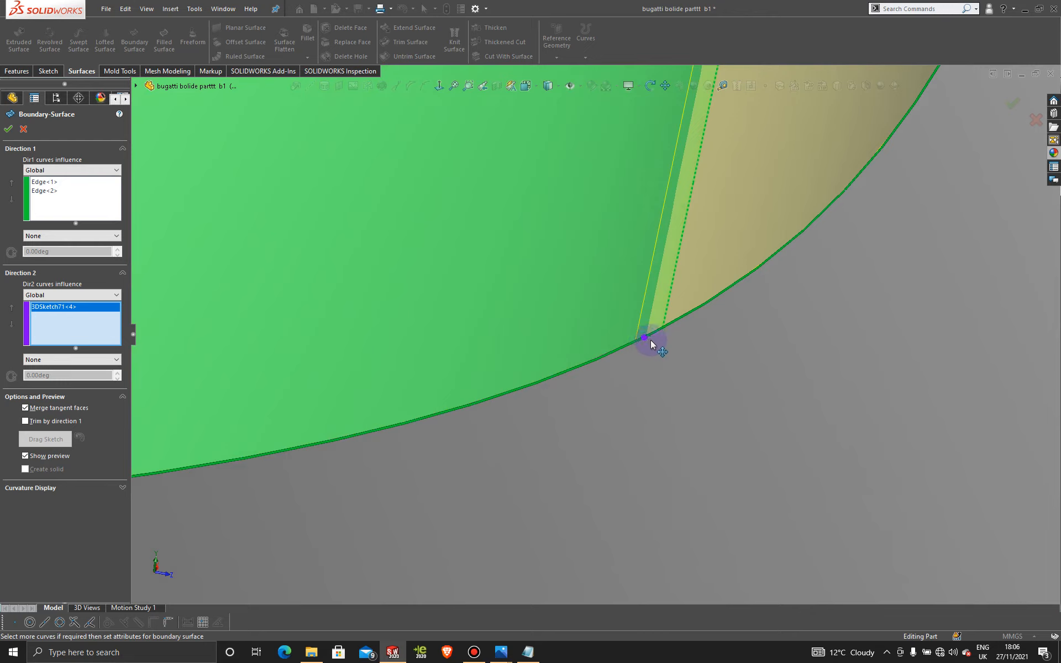
pyautogui.moveTo(647, 339); pyautogui.dragTo(647, 339)
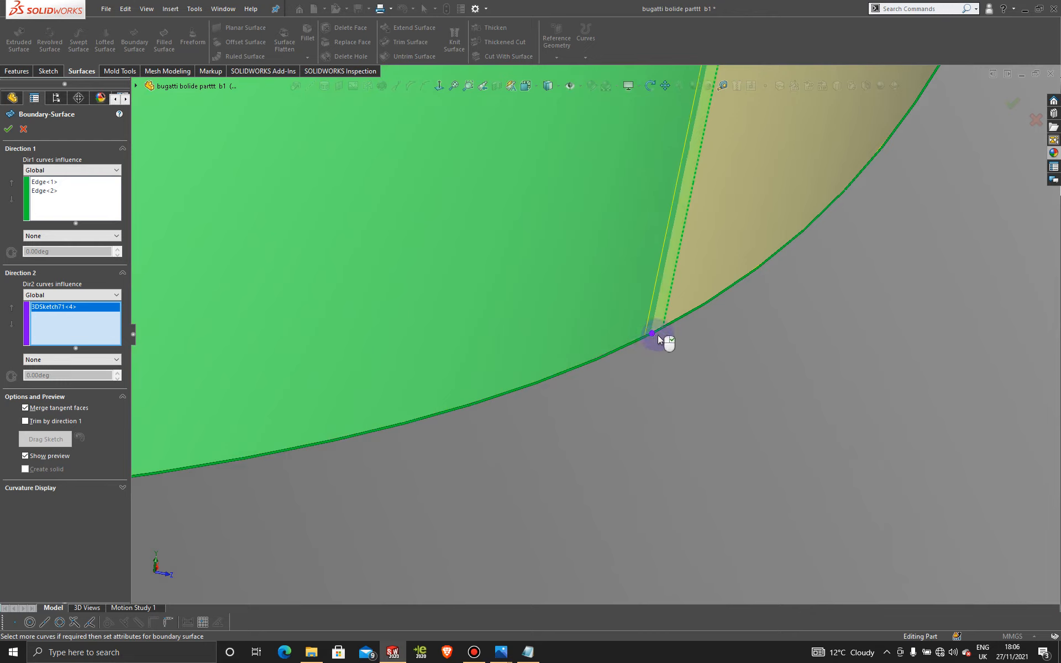
pyautogui.scroll(4, 627, 339)
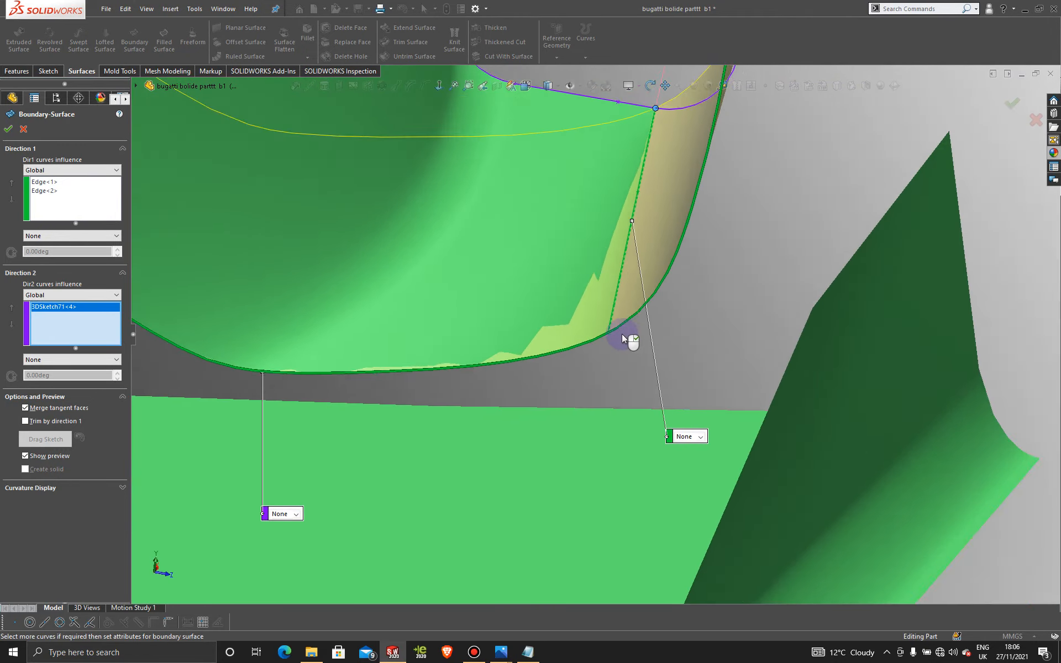
pyautogui.moveTo(387, 257); pyautogui.dragTo(339, 167, button='middle')
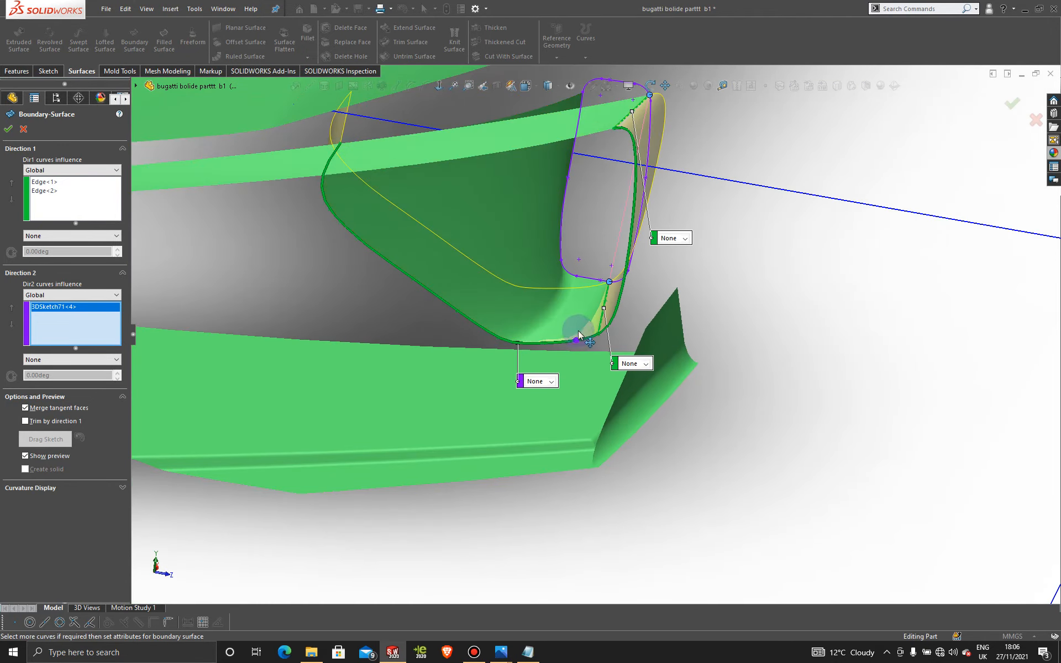
pyautogui.scroll(-5, 579, 331)
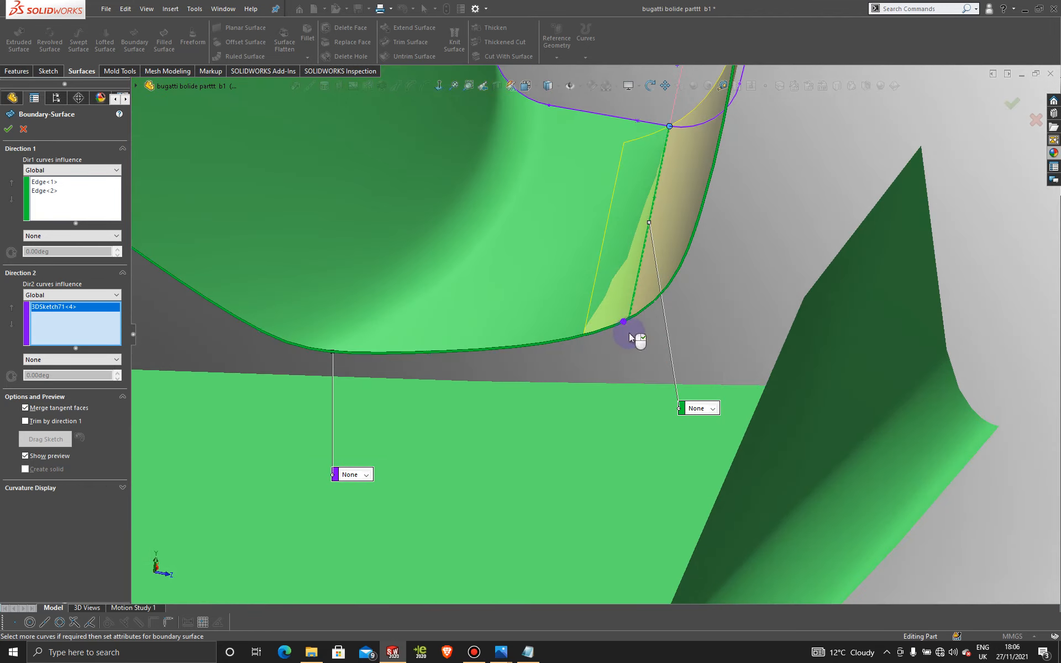
pyautogui.scroll(4, 627, 332)
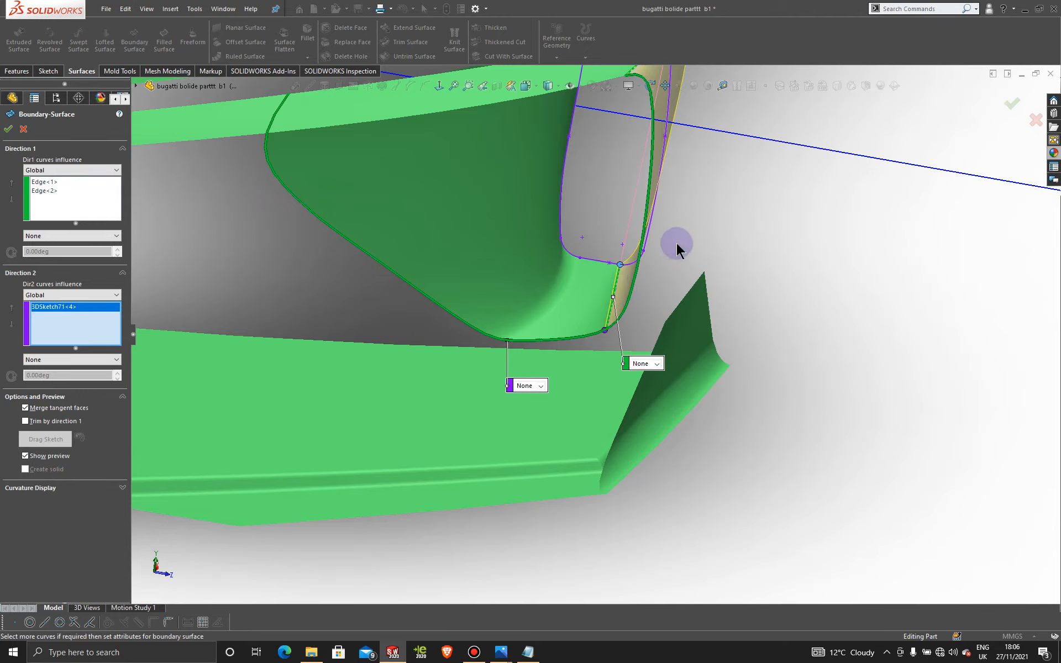
# Check the outer boundary surface preview around the intake and create the surface.
pyautogui.moveTo(676, 243); pyautogui.dragTo(608, 247, button='middle')
pyautogui.scroll(4, 419, 243)
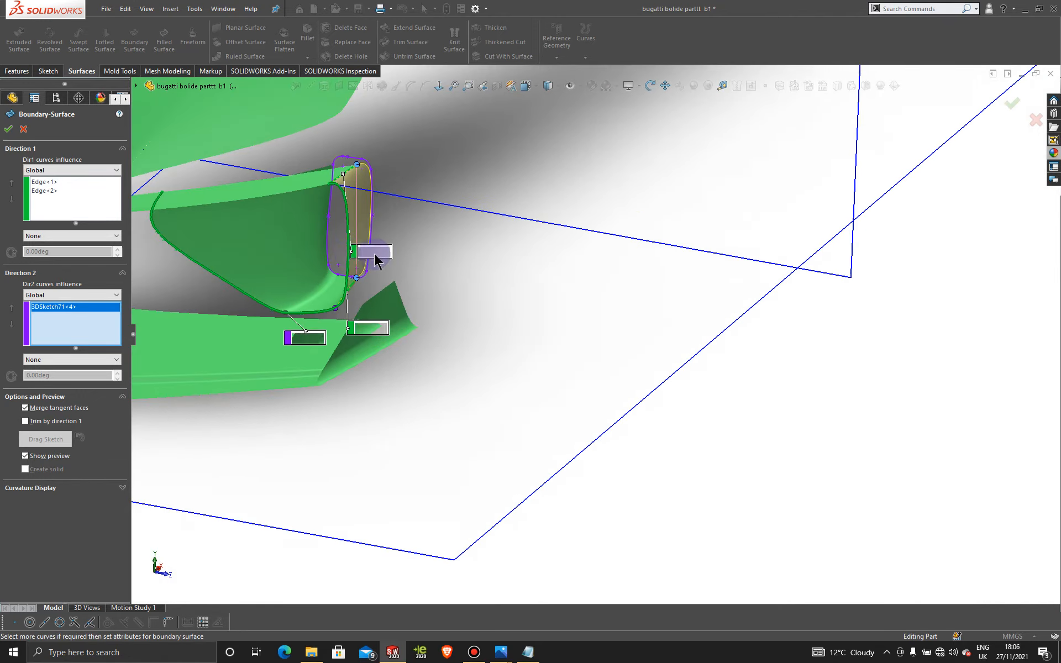
pyautogui.scroll(-4, 374, 259)
pyautogui.moveTo(428, 246); pyautogui.dragTo(504, 446, button='middle')
pyautogui.scroll(-6, 323, 263)
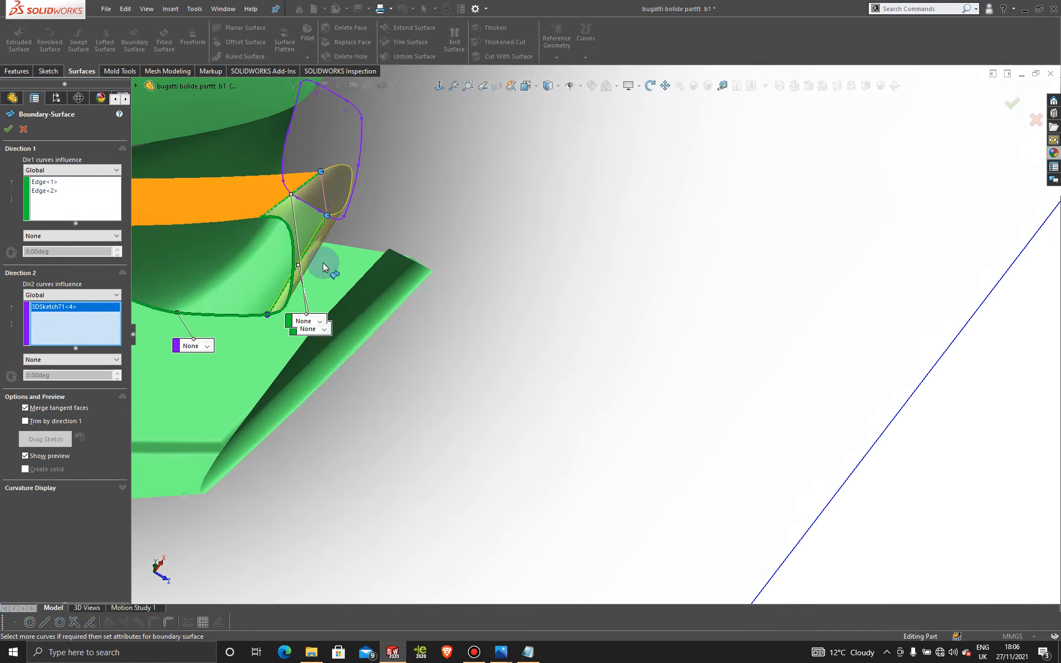
pyautogui.moveTo(367, 281); pyautogui.dragTo(352, 249, button='middle')
pyautogui.scroll(3, 354, 247)
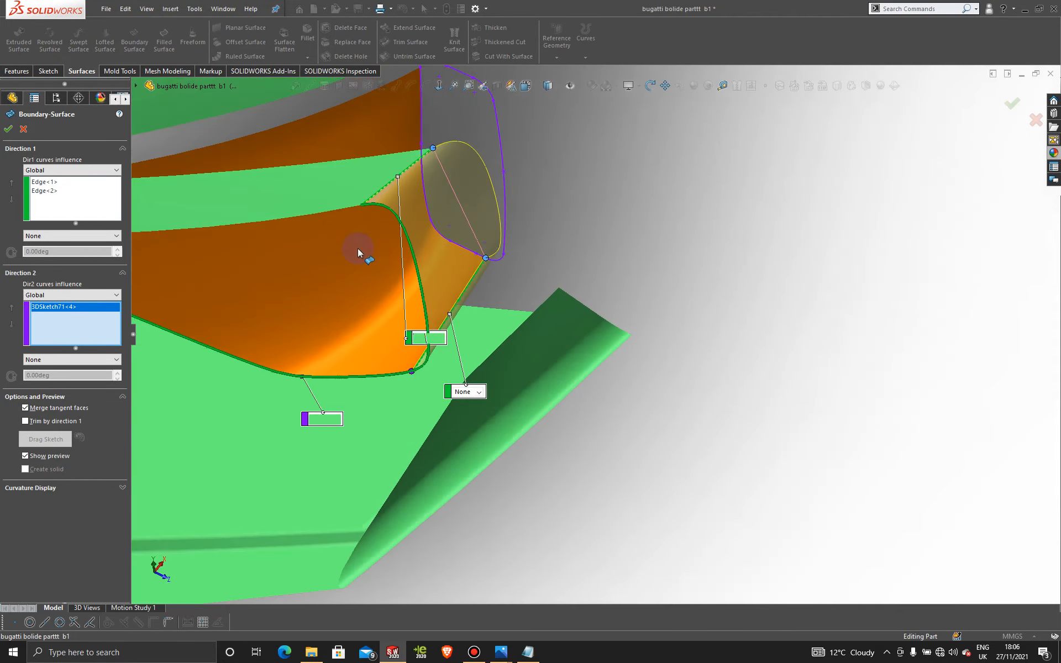
pyautogui.click(9, 129)
# Examine the new outer intake surface and the surrounding front bodywork from several angles.
pyautogui.moveTo(727, 256); pyautogui.dragTo(569, 320, button='middle')
pyautogui.scroll(2, 335, 241)
pyautogui.scroll(-3, 372, 271)
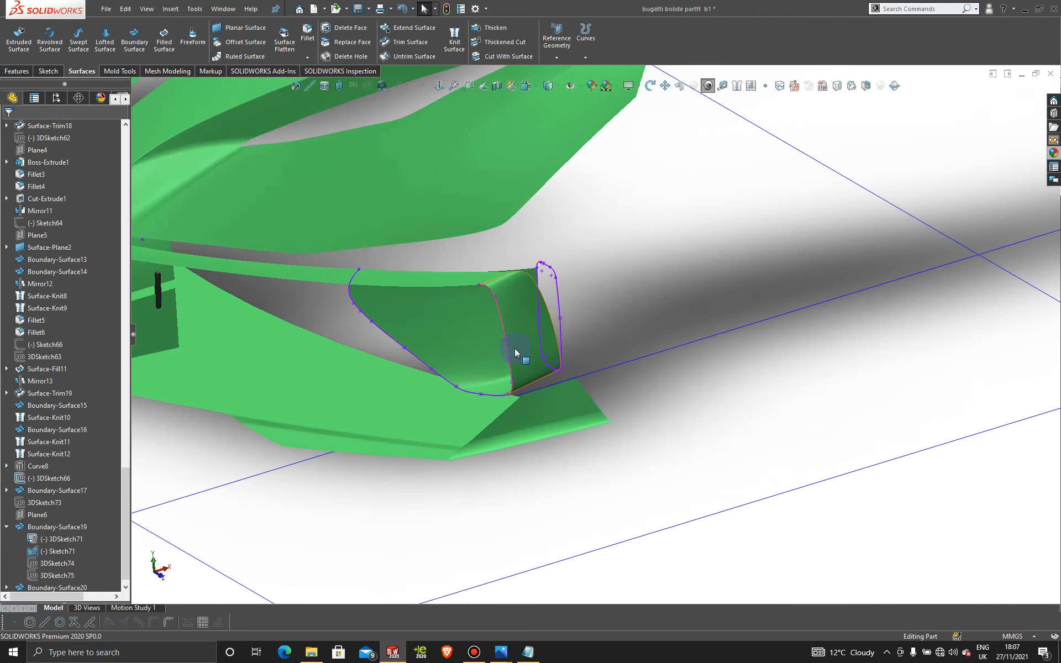
pyautogui.moveTo(516, 356)
pyautogui.mouseDown(button='middle')
pyautogui.moveTo(442, 294)
pyautogui.moveTo(381, 291)
pyautogui.moveTo(497, 315)
pyautogui.moveTo(555, 367)
pyautogui.moveTo(544, 296)
pyautogui.moveTo(575, 325)
pyautogui.moveTo(513, 299)
pyautogui.moveTo(416, 417)
pyautogui.moveTo(403, 393)
pyautogui.moveTo(485, 409)
pyautogui.moveTo(516, 471)
pyautogui.moveTo(499, 403)
pyautogui.moveTo(502, 304)
pyautogui.moveTo(521, 277)
pyautogui.moveTo(533, 327)
pyautogui.moveTo(490, 336)
pyautogui.moveTo(497, 379)
pyautogui.moveTo(530, 417)
pyautogui.moveTo(466, 339)
pyautogui.moveTo(486, 363)
pyautogui.moveTo(656, 301)
pyautogui.mouseUp(button='middle')
pyautogui.click(655, 301)
pyautogui.scroll(4, 648, 278)
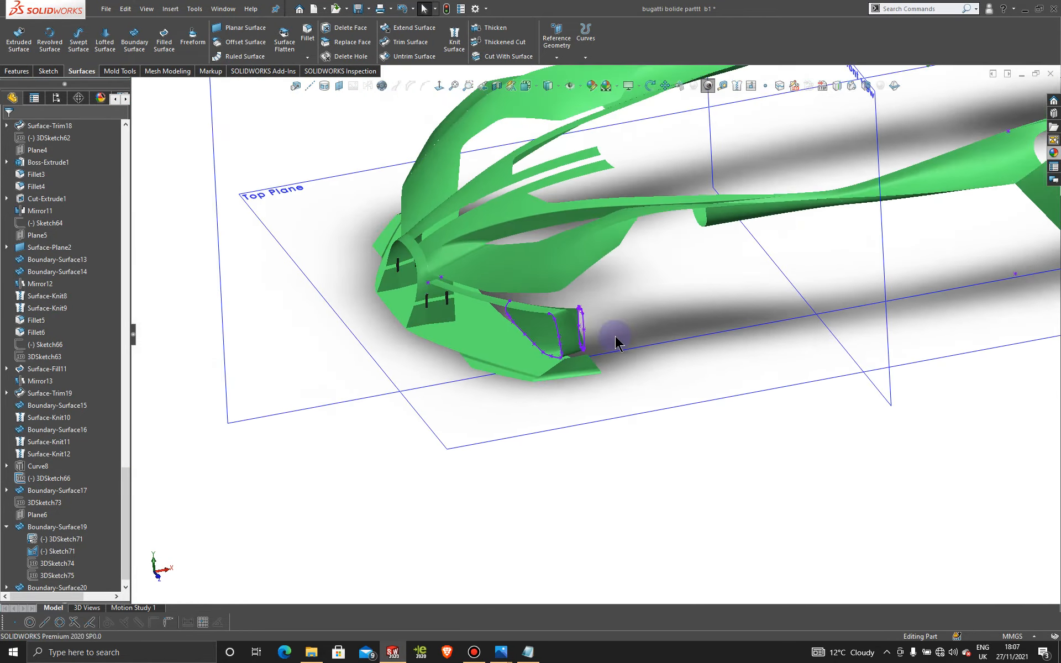
pyautogui.moveTo(615, 343); pyautogui.dragTo(597, 336, button='middle')
pyautogui.scroll(-5, 565, 319)
pyautogui.scroll(-5, 566, 318)
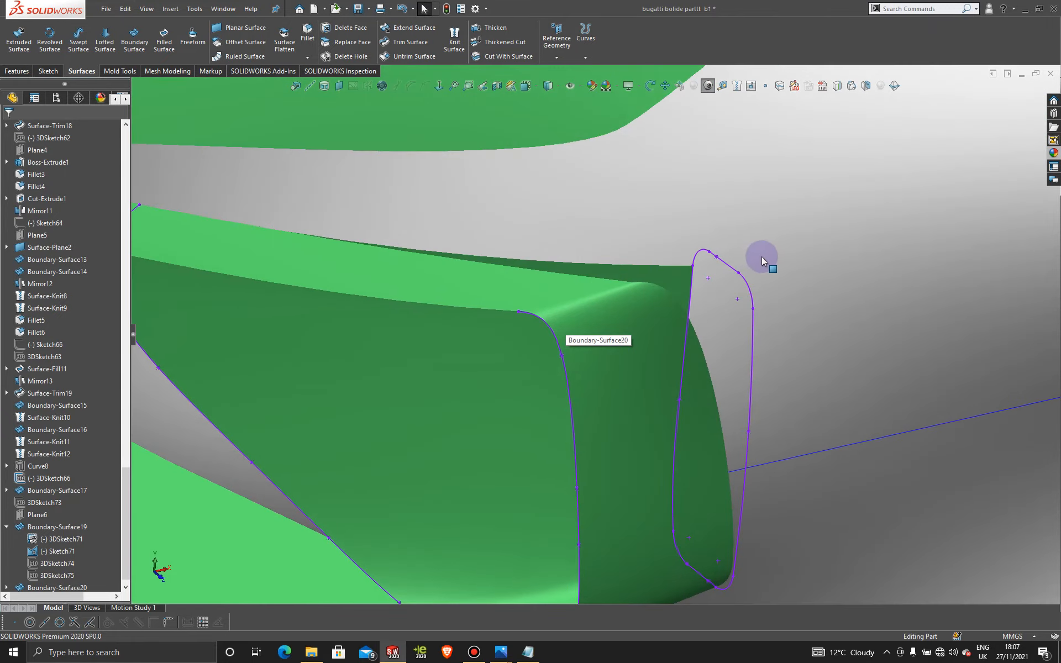
pyautogui.moveTo(761, 257); pyautogui.dragTo(786, 274, button='middle')
pyautogui.scroll(3, 840, 351)
pyautogui.moveTo(834, 360)
pyautogui.mouseDown(button='middle')
pyautogui.moveTo(866, 423)
pyautogui.moveTo(814, 362)
pyautogui.mouseUp(button='middle')
pyautogui.scroll(-3, 799, 395)
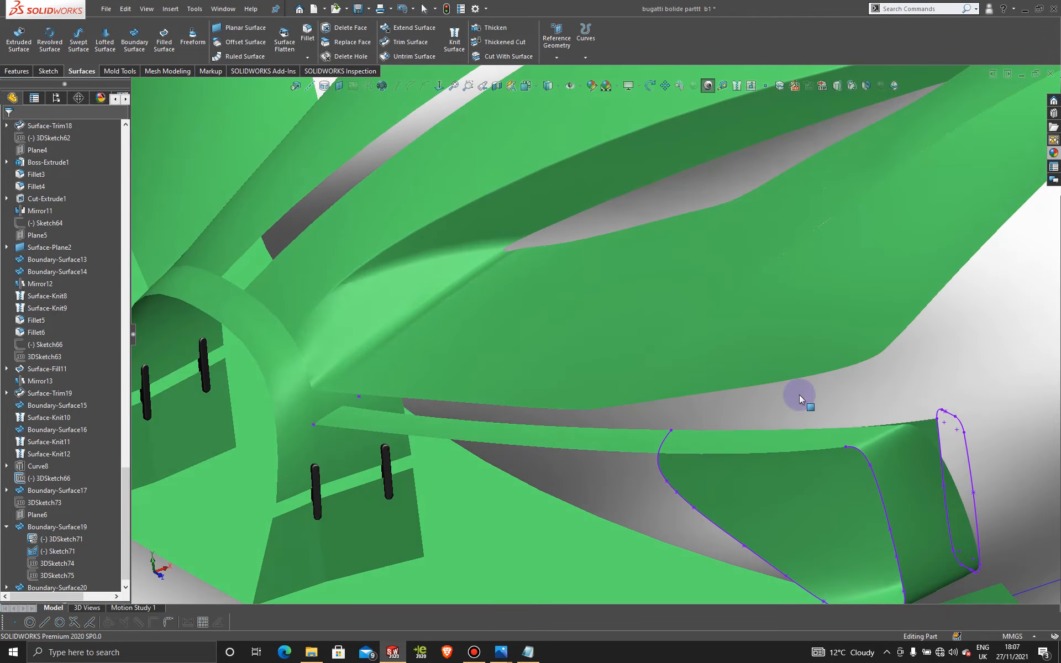
pyautogui.scroll(6, 873, 450)
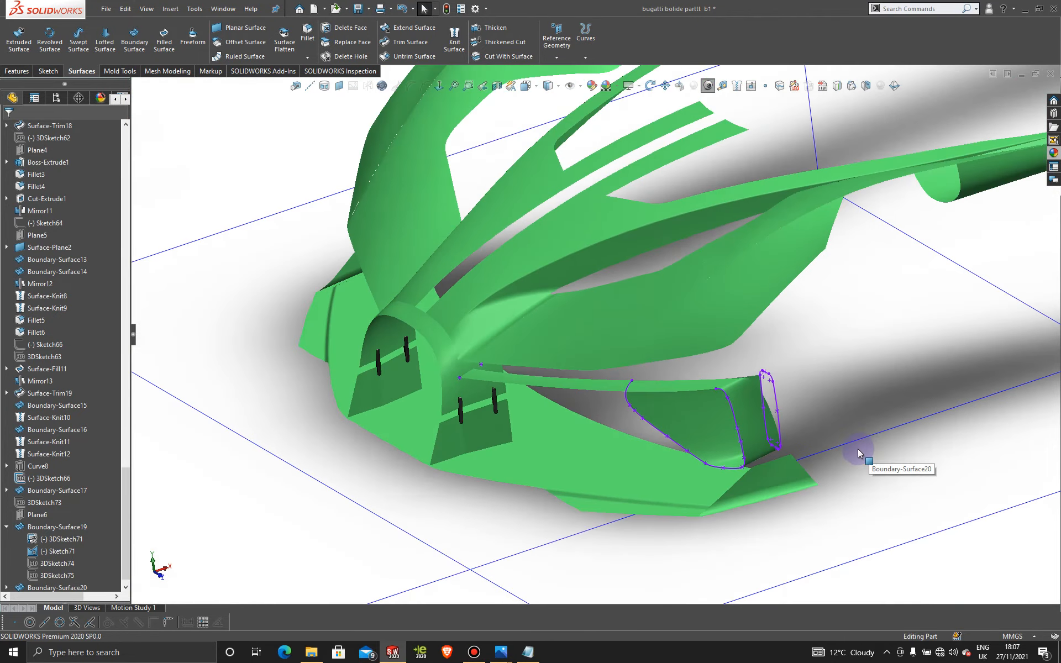
pyautogui.moveTo(864, 450); pyautogui.dragTo(757, 396, button='middle')
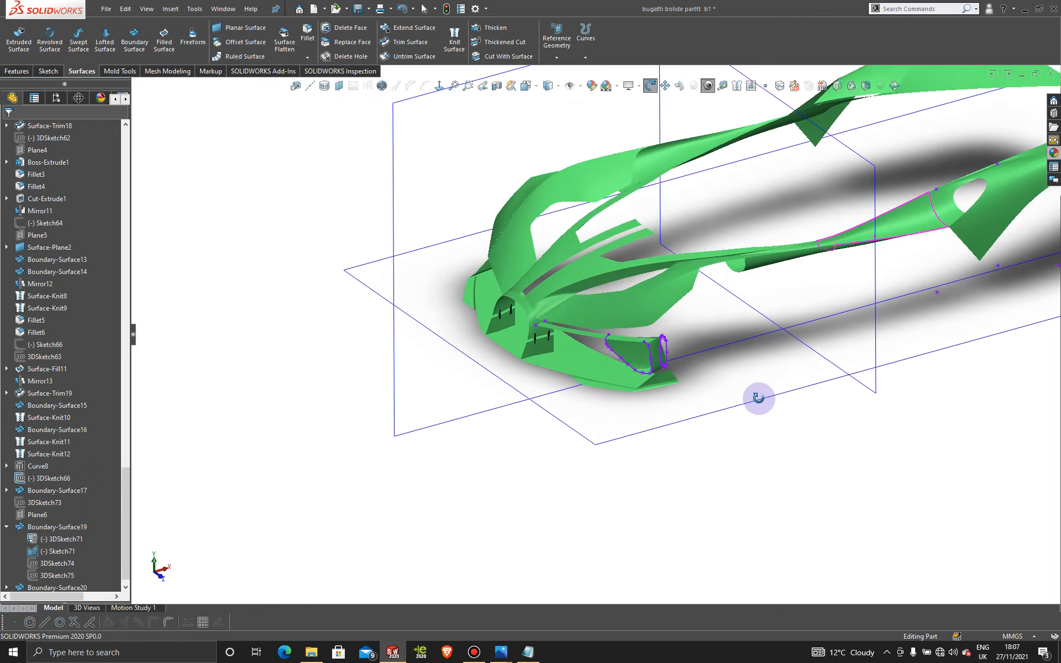
pyautogui.scroll(-3, 708, 336)
pyautogui.scroll(-3, 708, 335)
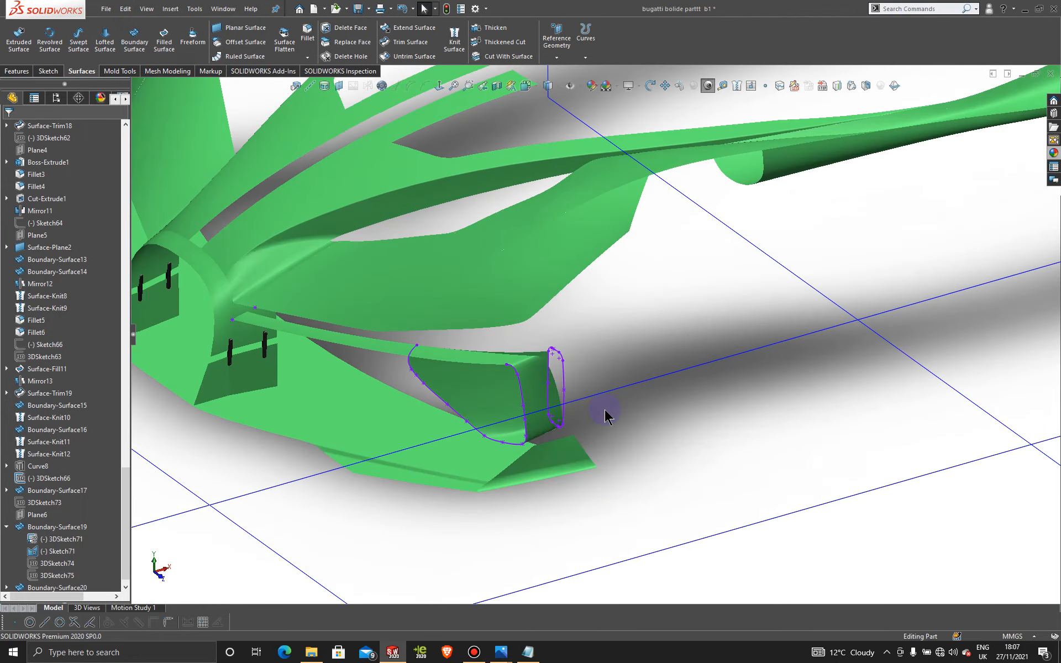
pyautogui.scroll(3, 606, 417)
pyautogui.moveTo(608, 418); pyautogui.dragTo(547, 365, button='middle')
pyautogui.scroll(3, 307, 397)
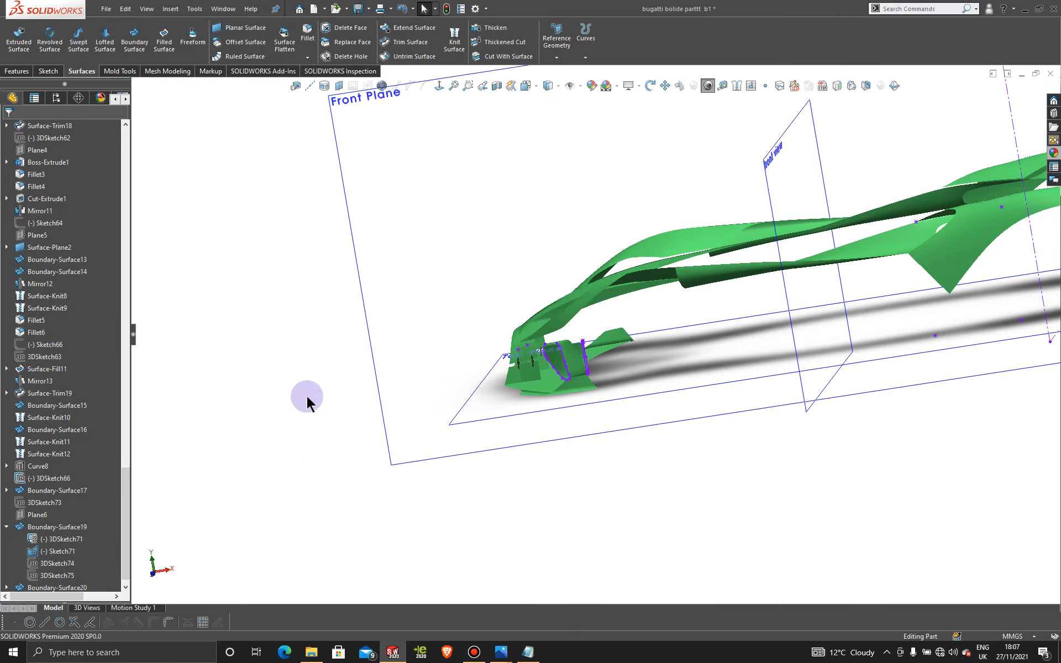
# Activate the Default Display State 1 and view the front intake square-on against the side reference image.
pyautogui.click(56, 98)
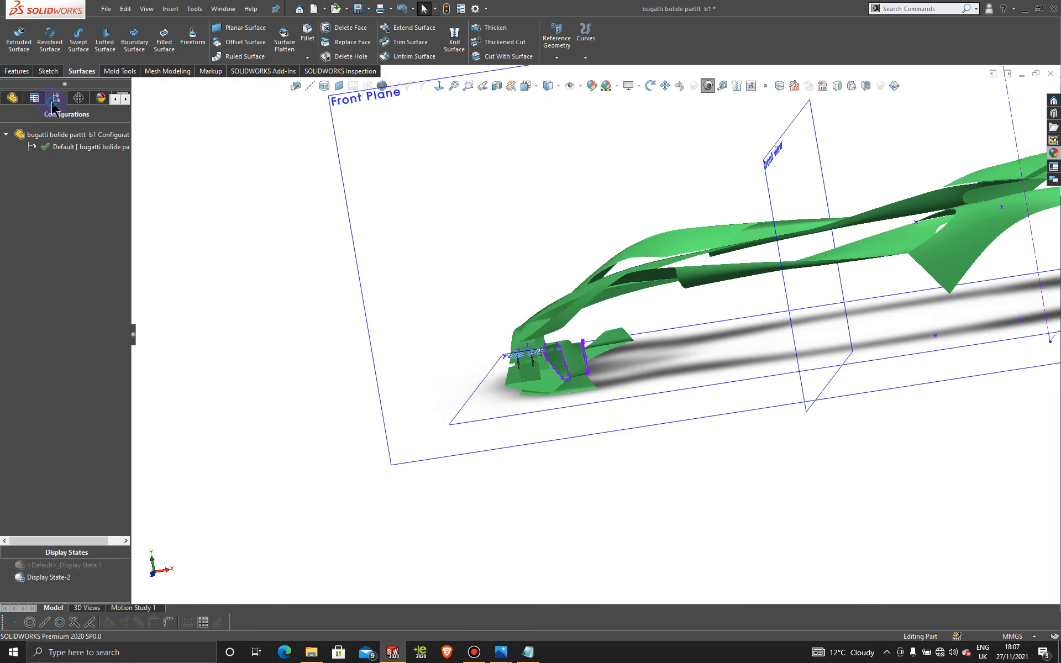
pyautogui.doubleClick(64, 564)
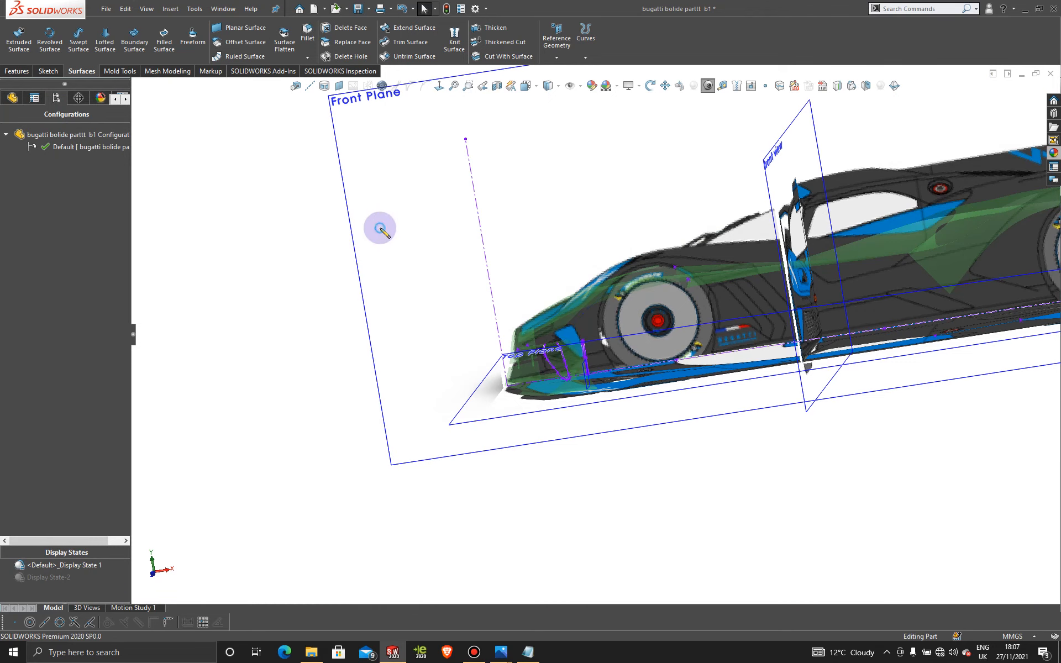
pyautogui.click(438, 86)
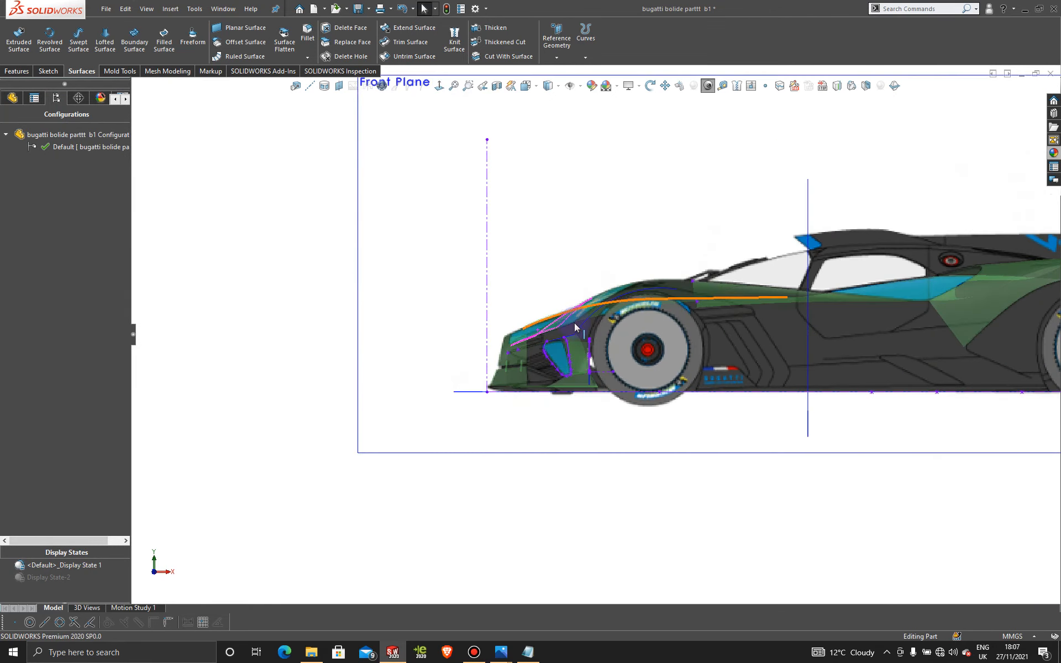
pyautogui.scroll(-5, 608, 350)
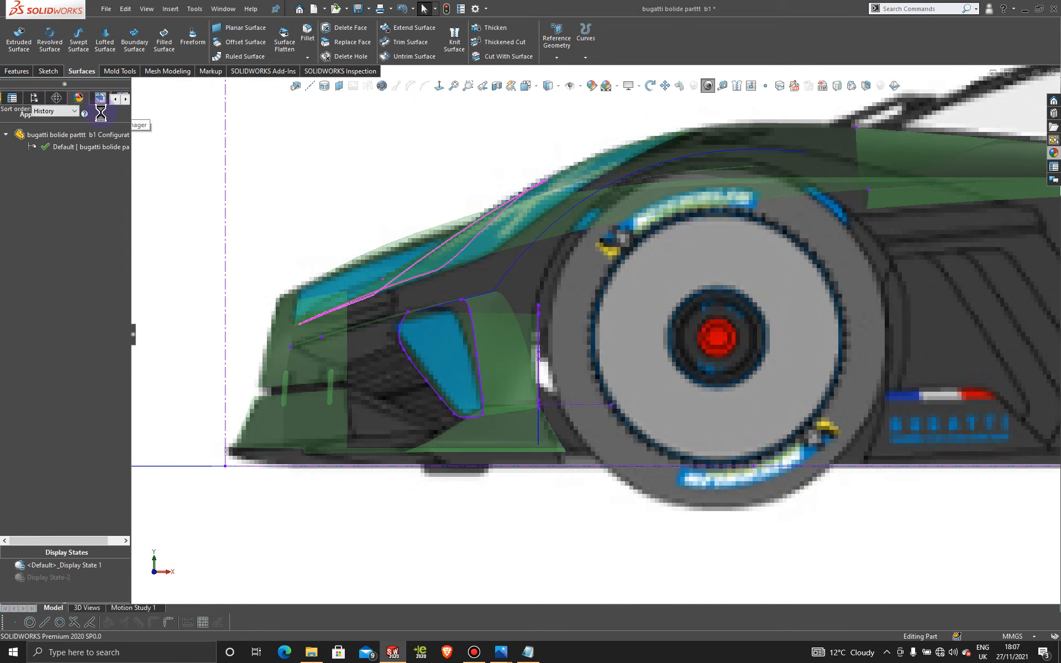
# Remove the green glass appearance from the model and compare the intake surfaces with the reference images.
pyautogui.rightClick(47, 164)
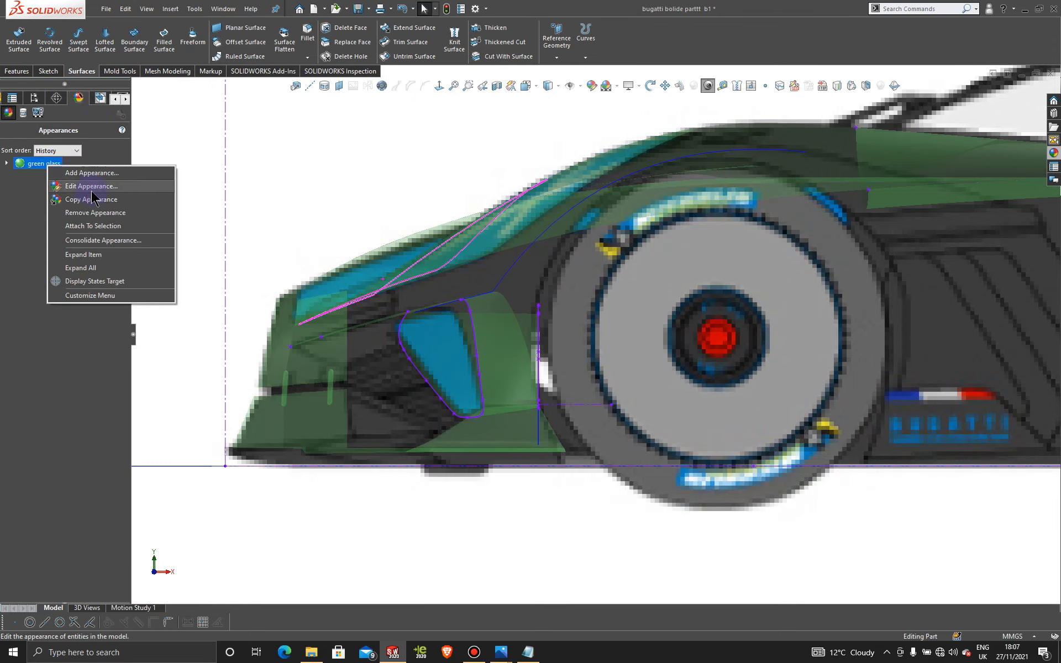
pyautogui.click(98, 210)
pyautogui.scroll(3, 596, 327)
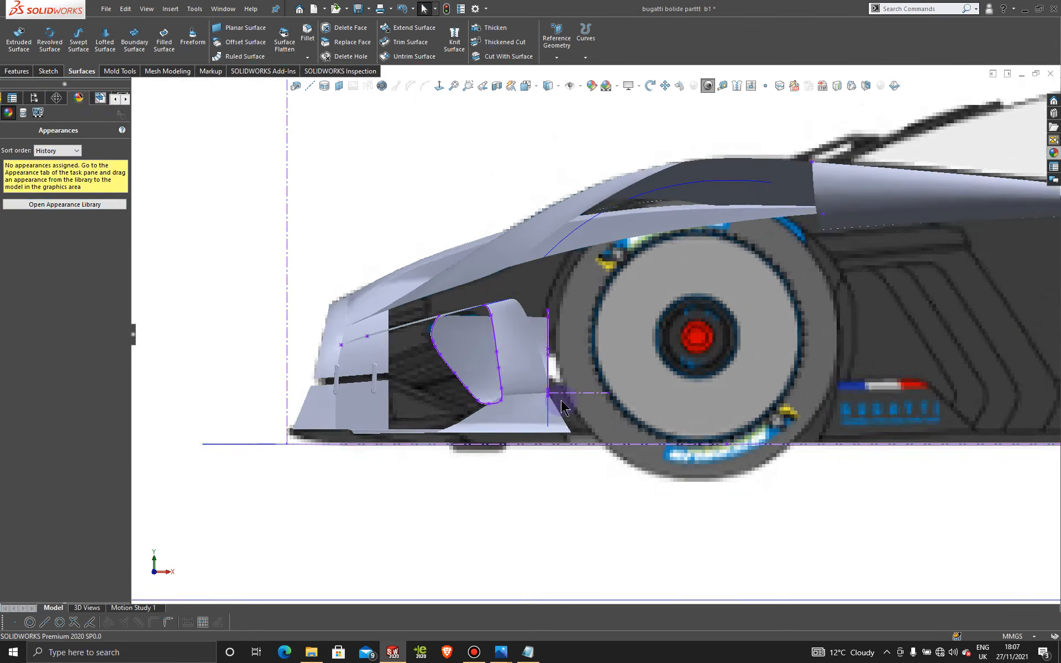
pyautogui.scroll(-5, 558, 337)
pyautogui.scroll(-2, 561, 347)
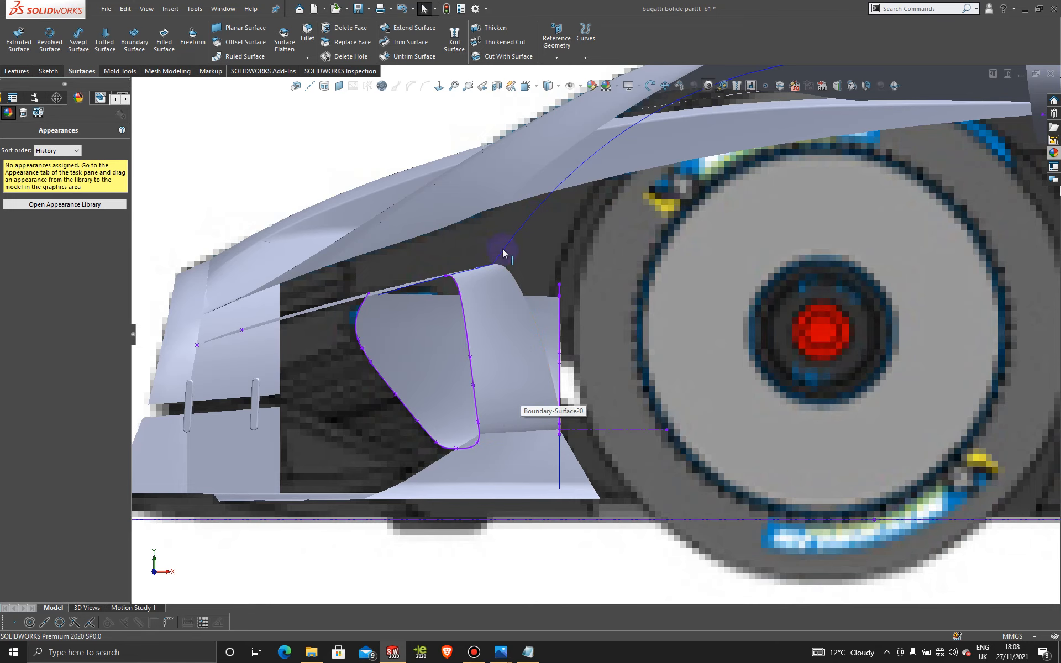
pyautogui.scroll(5, 569, 312)
pyautogui.moveTo(569, 312); pyautogui.dragTo(586, 369, button='middle')
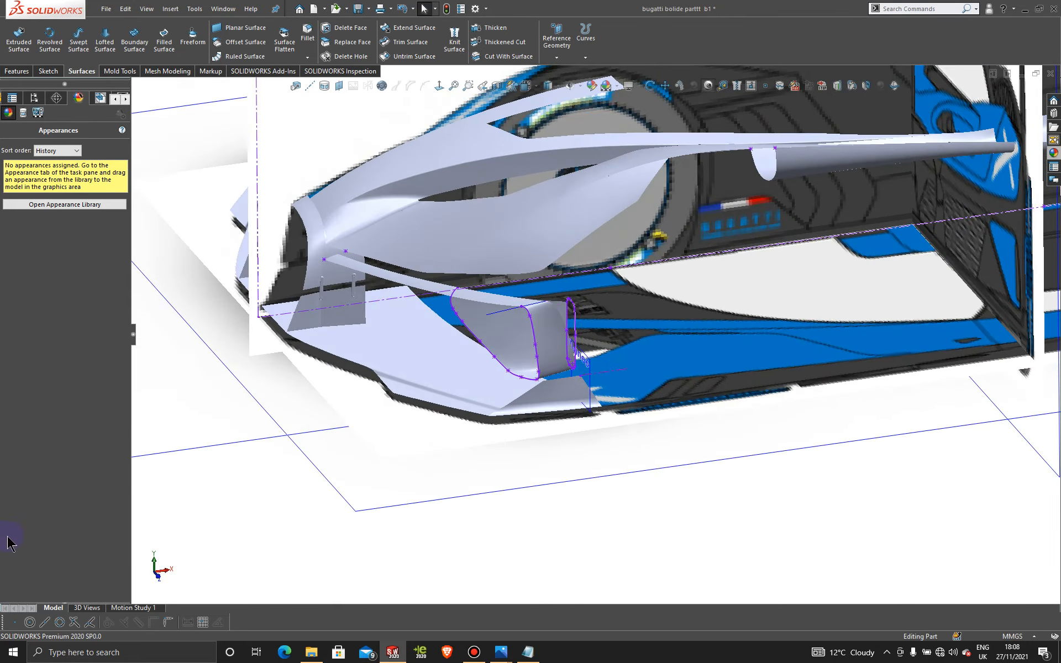
# Switch the model to Display State-2.
pyautogui.click(22, 99)
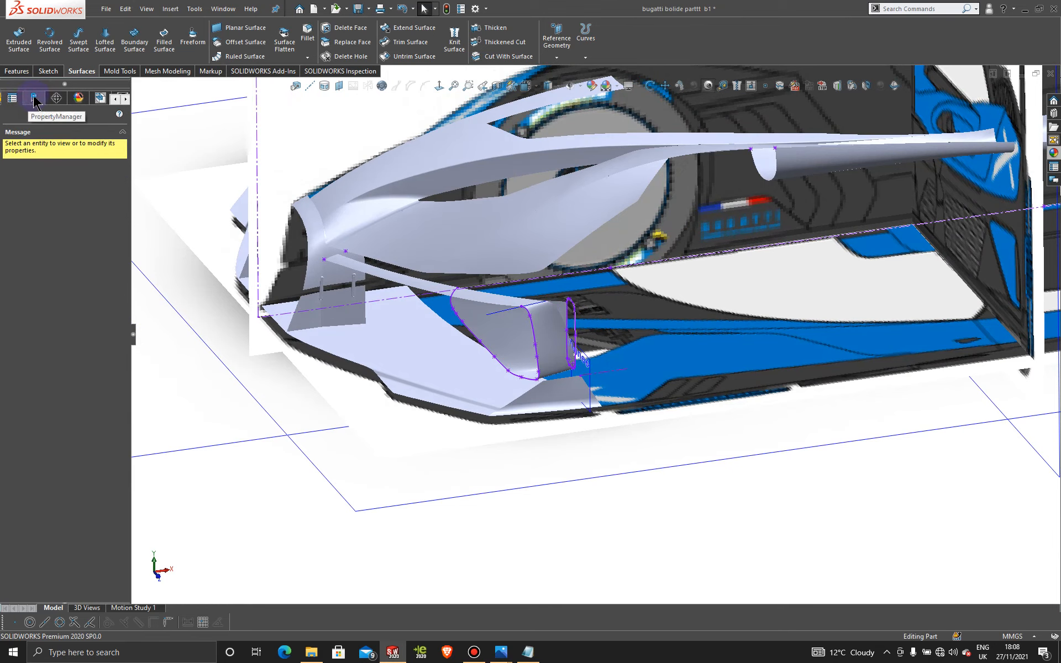
pyautogui.click(34, 100)
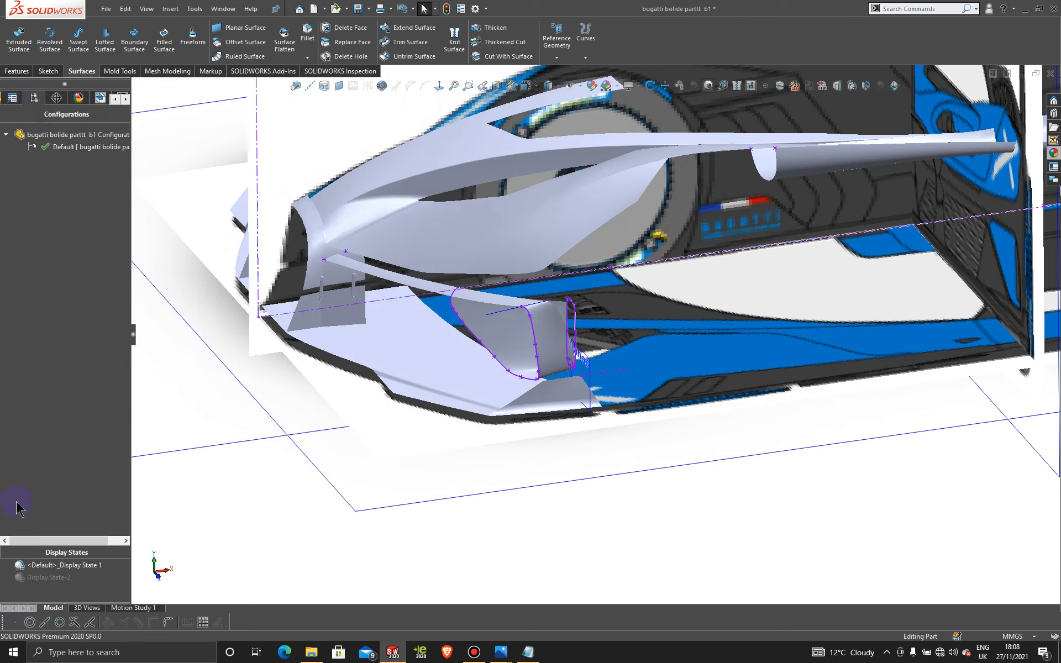
pyautogui.doubleClick(50, 577)
pyautogui.moveTo(556, 344)
pyautogui.mouseDown(button='middle')
pyautogui.moveTo(614, 376)
pyautogui.moveTo(630, 402)
pyautogui.moveTo(635, 457)
pyautogui.moveTo(637, 412)
pyautogui.mouseUp(button='middle')
pyautogui.scroll(-5, 723, 384)
pyautogui.scroll(-3, 754, 384)
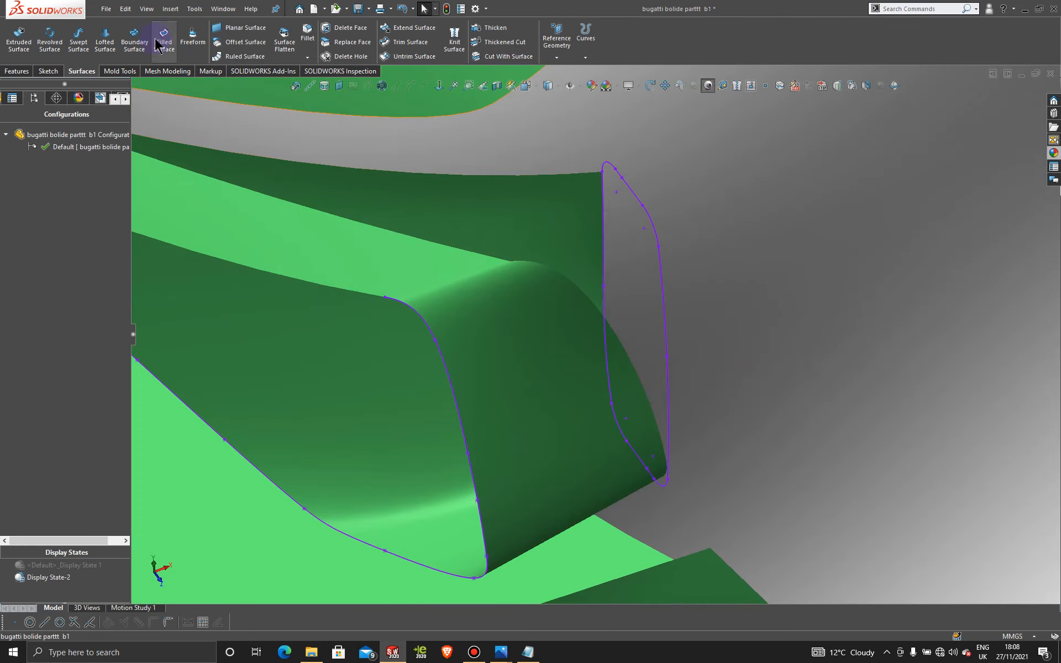
pyautogui.click(615, 330)
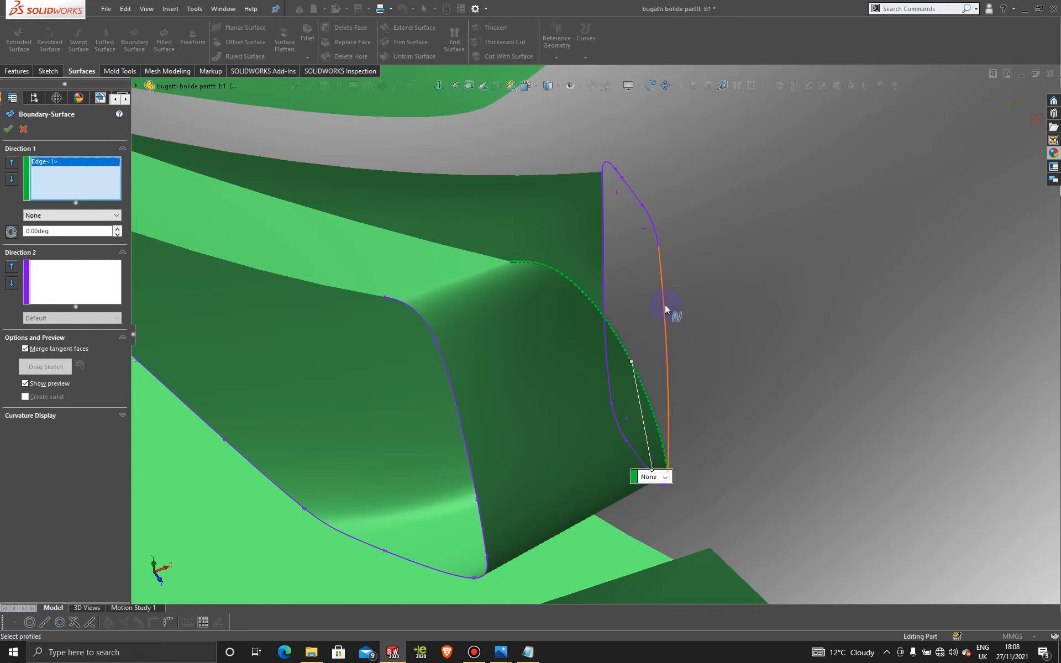
pyautogui.rightClick(779, 307)
pyautogui.click(812, 344)
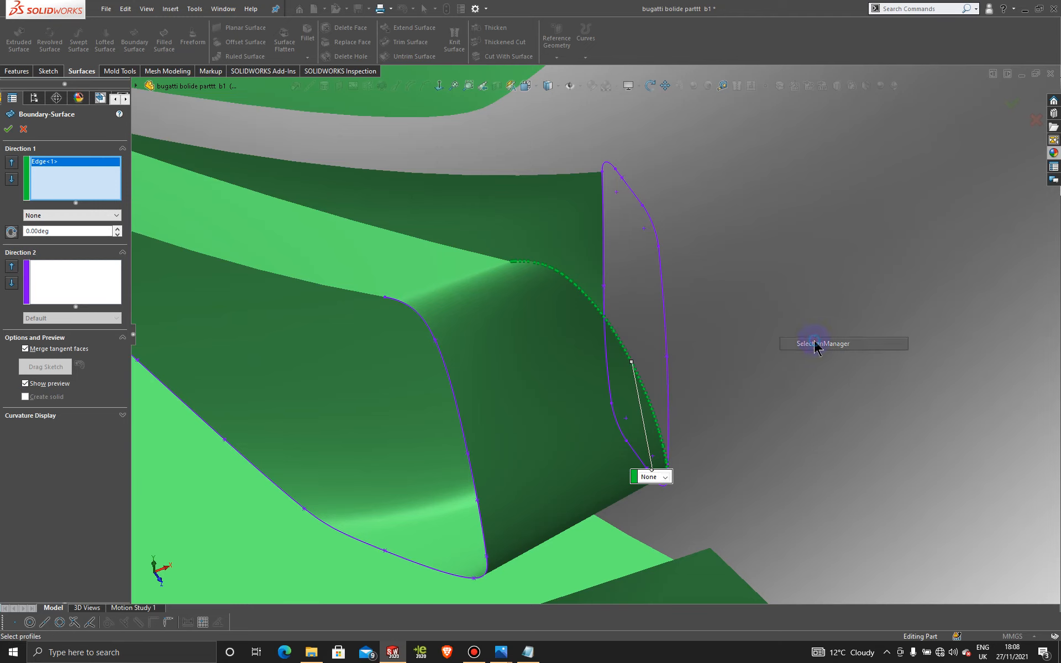
pyautogui.moveTo(720, 354); pyautogui.dragTo(703, 330, button='middle')
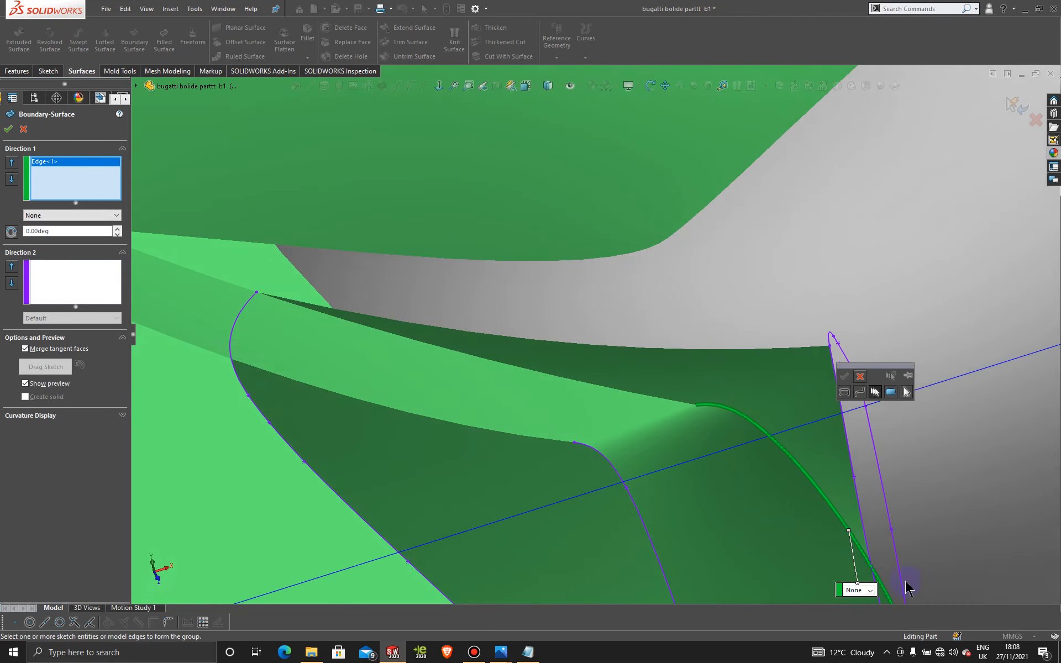
pyautogui.scroll(3, 906, 580)
pyautogui.scroll(-4, 860, 522)
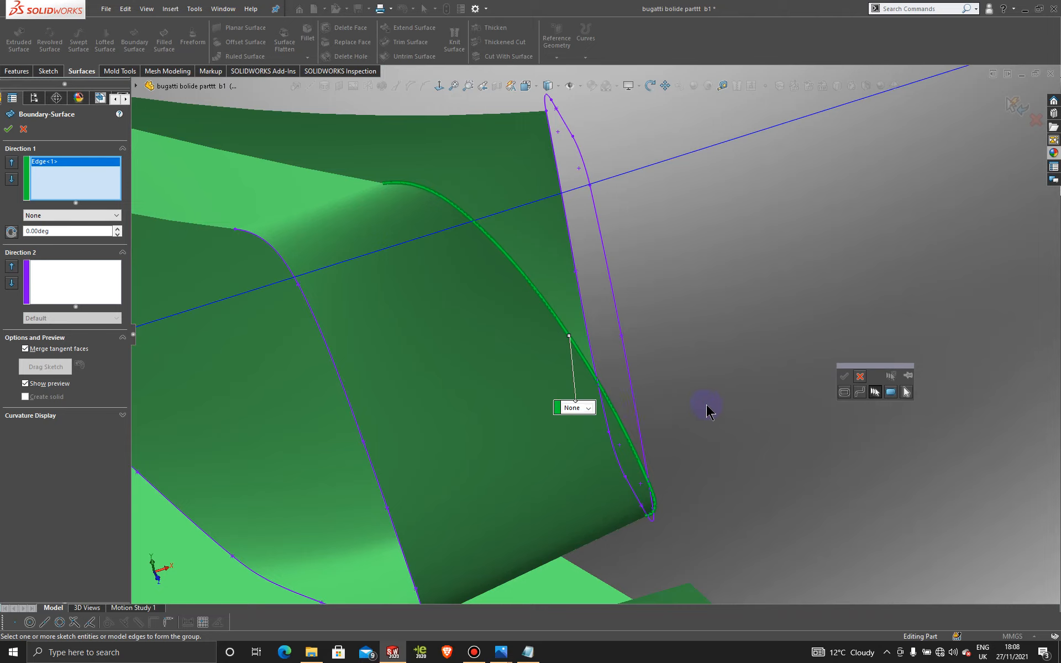
pyautogui.scroll(2, 714, 335)
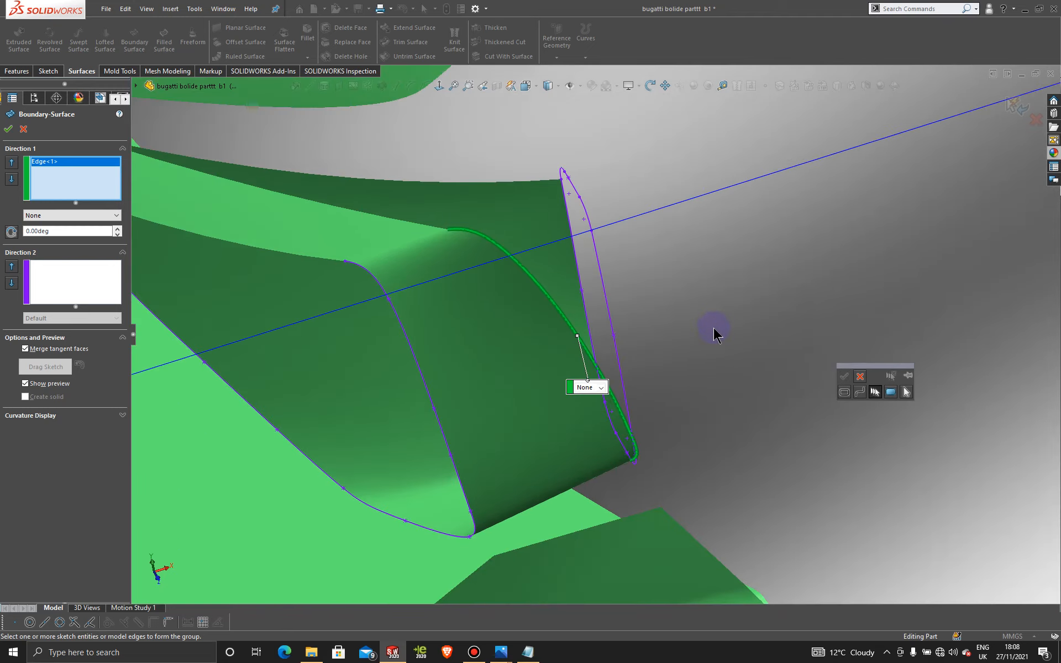
pyautogui.click(22, 131)
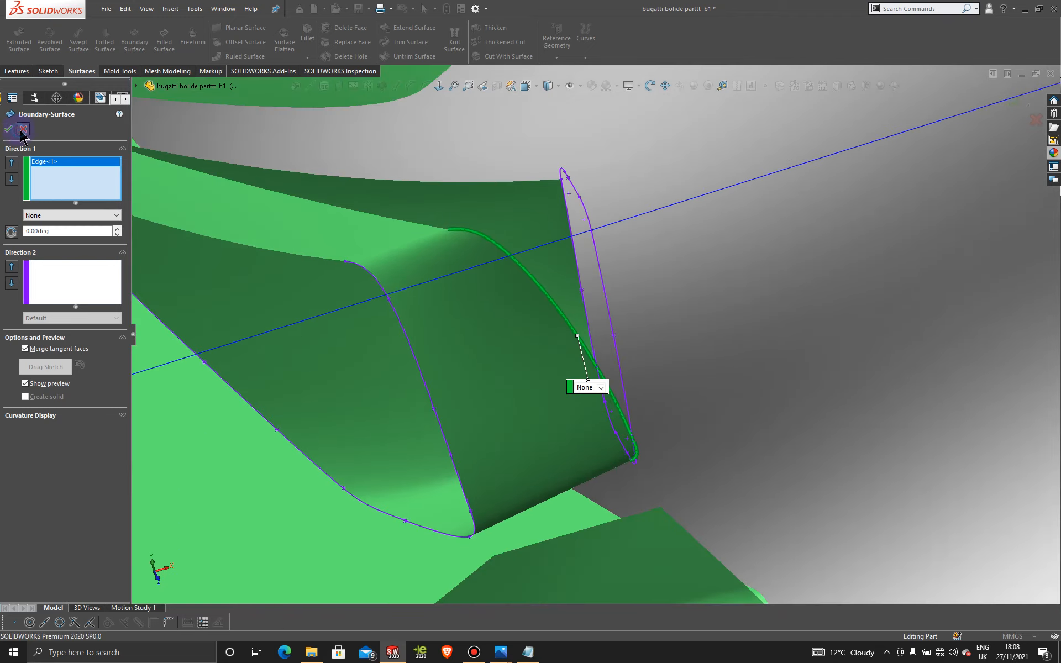
# Hide the closed profile sketch at the rear end of the front side intake.
pyautogui.moveTo(532, 264); pyautogui.dragTo(514, 327, button='middle')
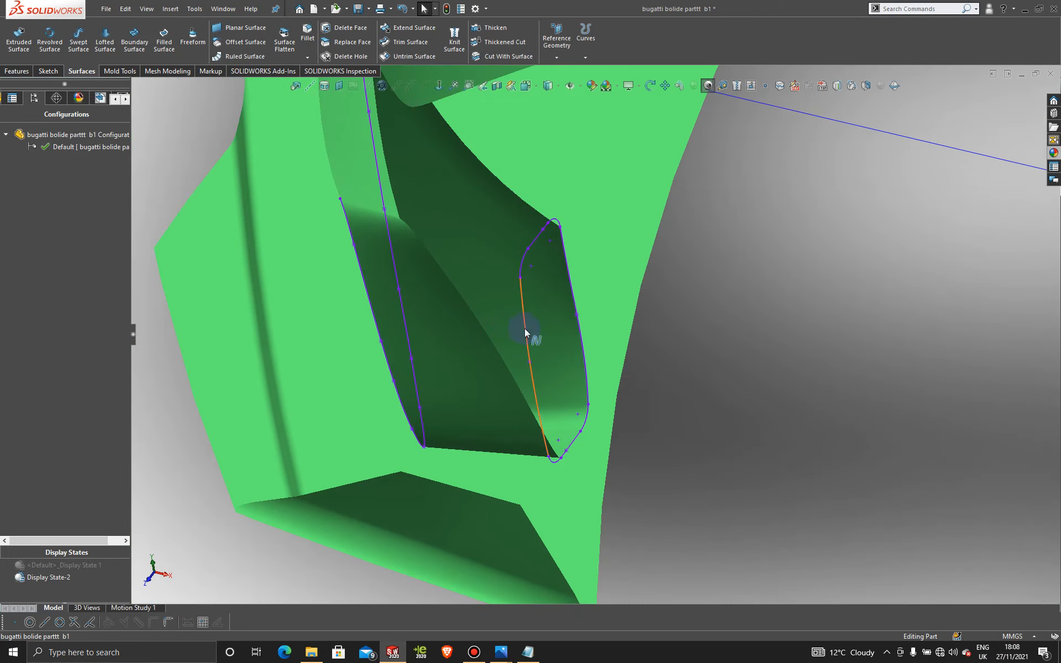
pyautogui.rightClick(525, 330)
pyautogui.click(552, 313)
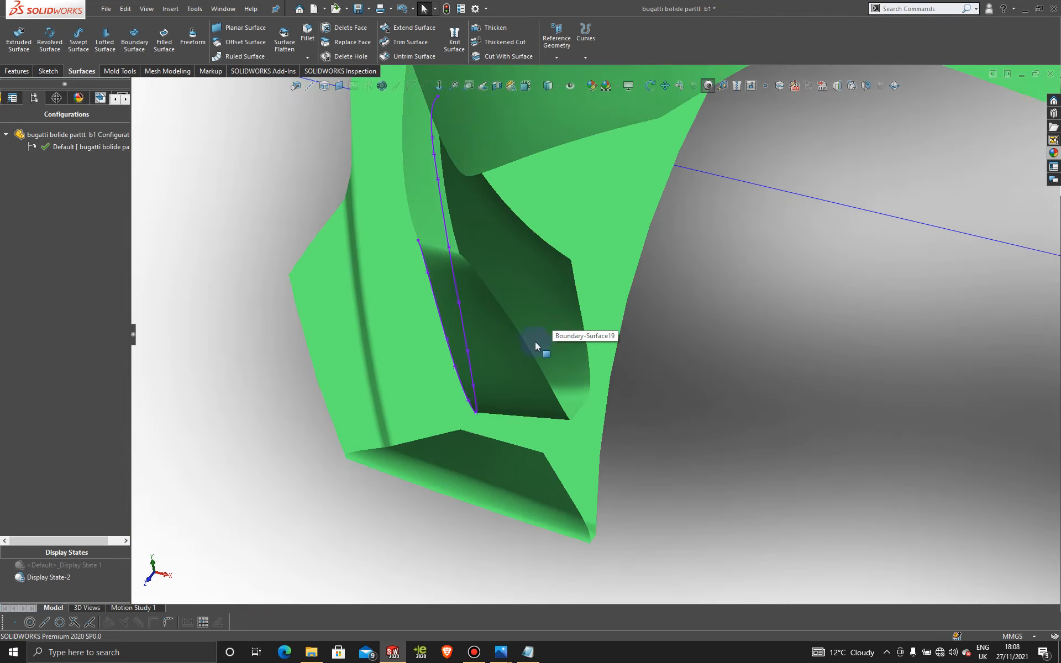
# Start a boundary surface across the intake's open top, using the upper edges of the inner and outer walls as Direction 1 profiles.
pyautogui.moveTo(535, 343); pyautogui.dragTo(569, 332, button='middle')
pyautogui.scroll(-2, 515, 244)
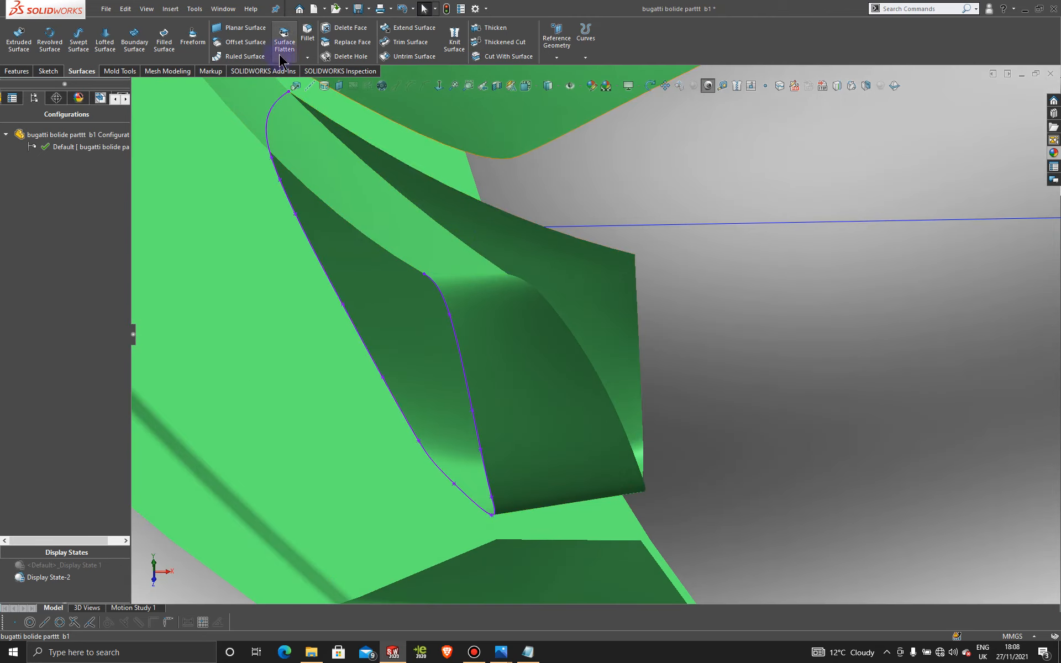
pyautogui.click(449, 192)
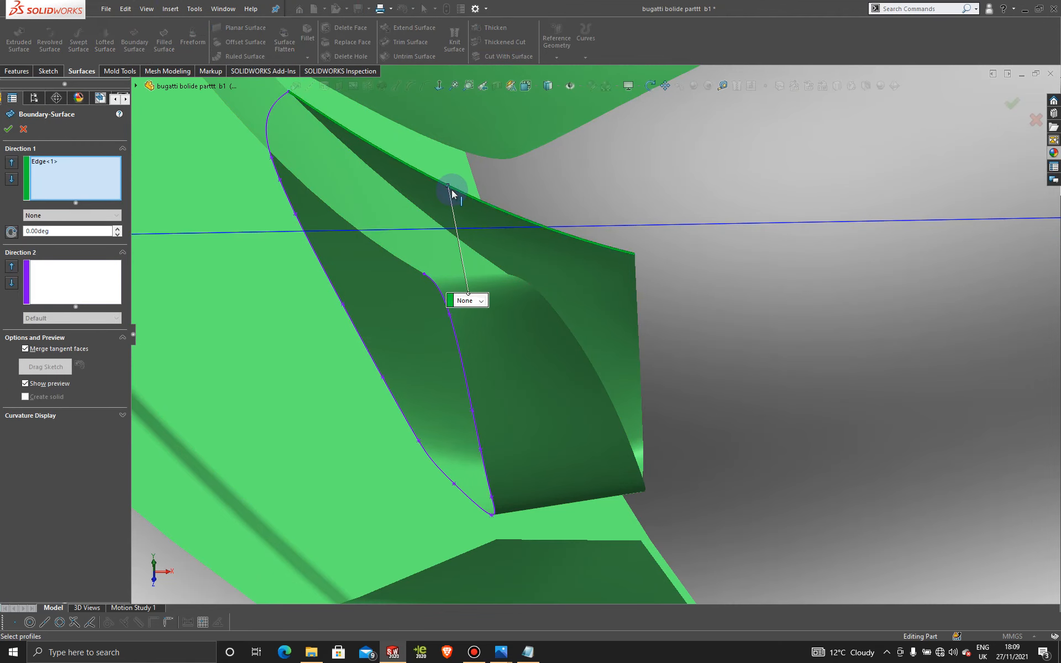
pyautogui.click(410, 202)
pyautogui.scroll(6, 417, 163)
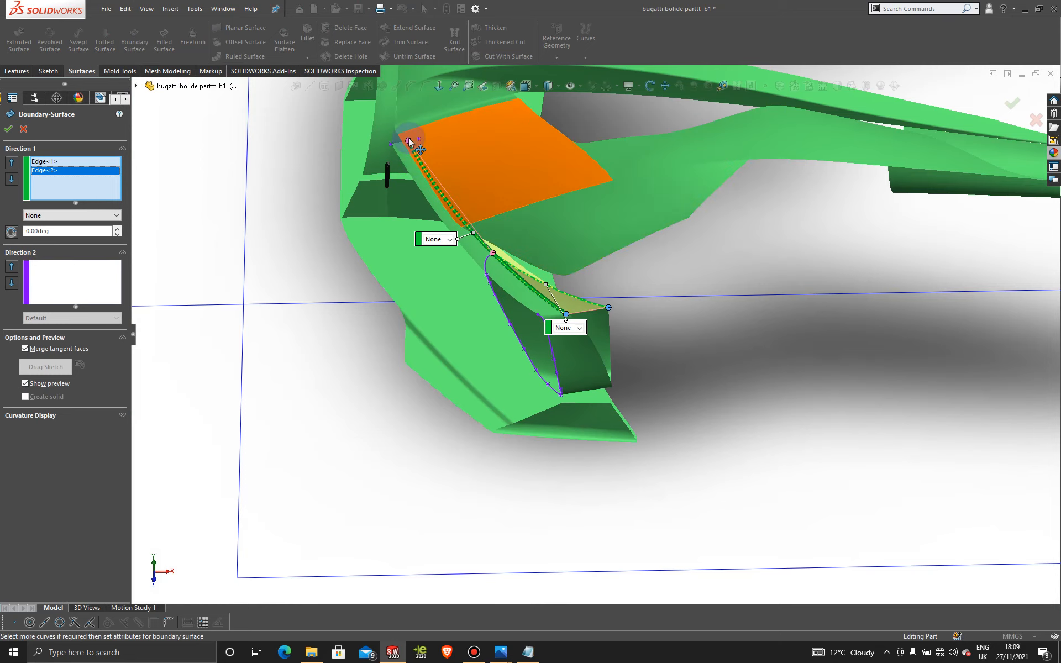
# Move the boundary surface's connector points to the front corner where both edges meet, and create the surface closing the intake's top.
pyautogui.moveTo(409, 139); pyautogui.dragTo(492, 259)
pyautogui.scroll(-8, 493, 259)
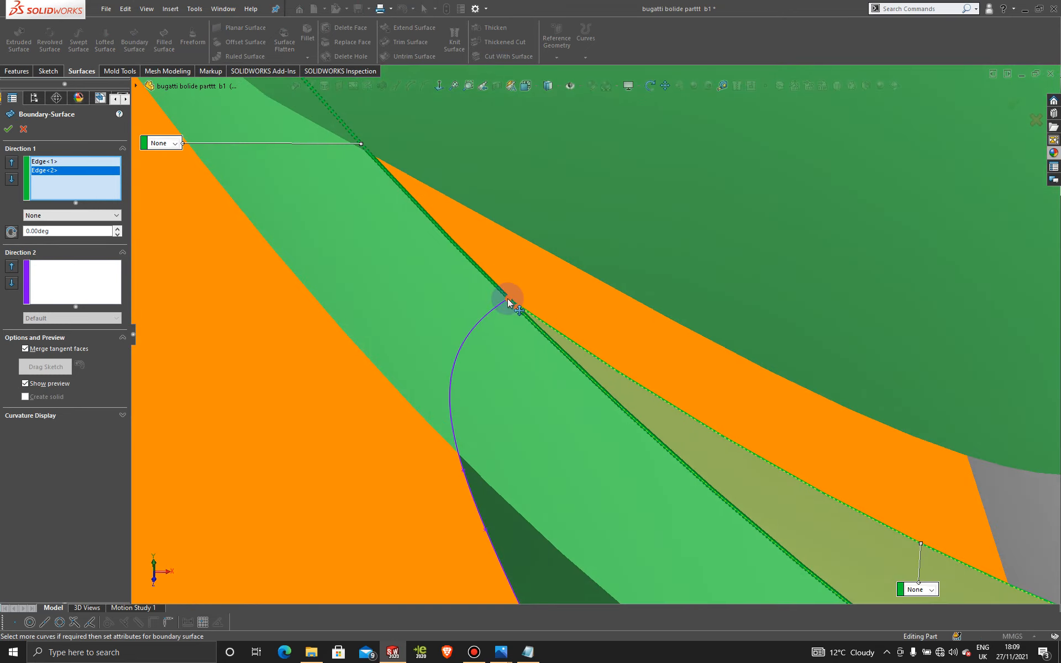
pyautogui.scroll(-3, 537, 301)
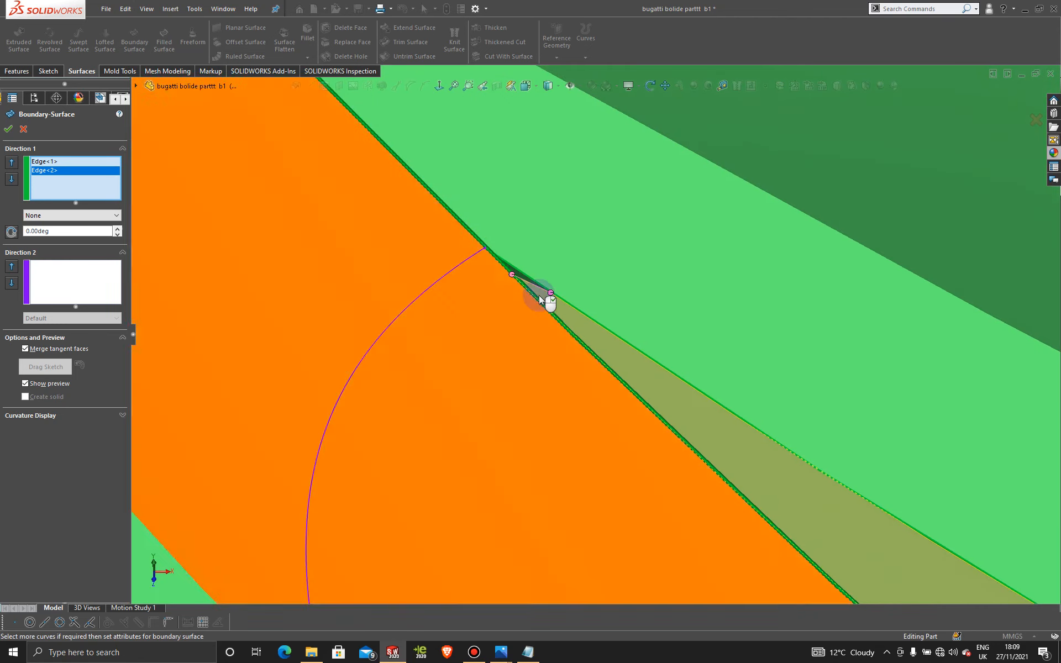
pyautogui.scroll(-2, 539, 295)
pyautogui.click(575, 301)
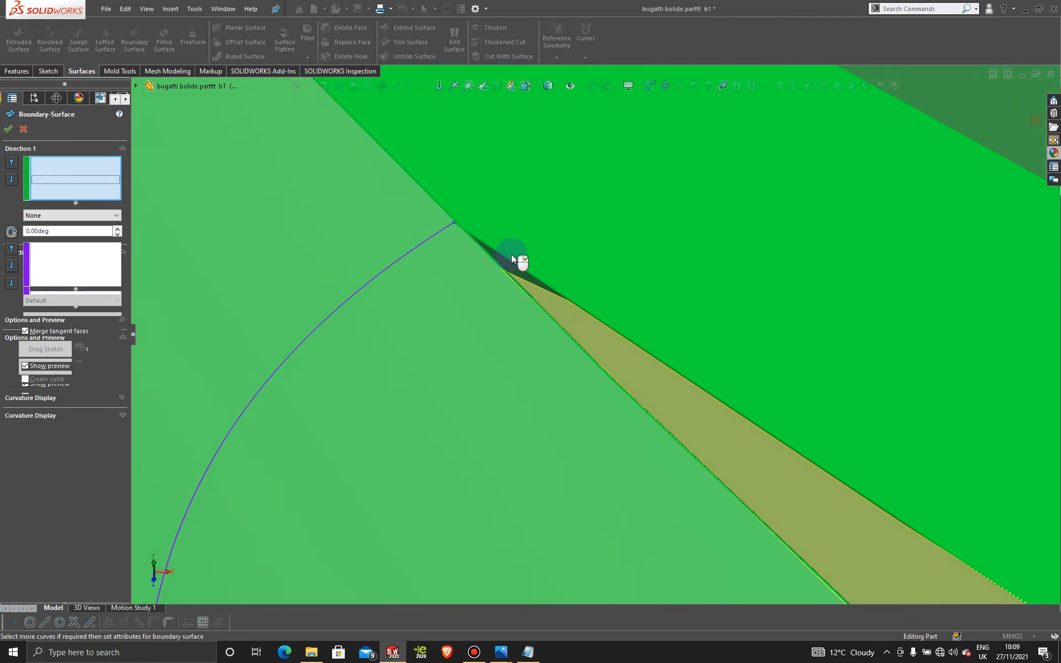
pyautogui.click(573, 302)
pyautogui.moveTo(570, 303); pyautogui.dragTo(544, 269)
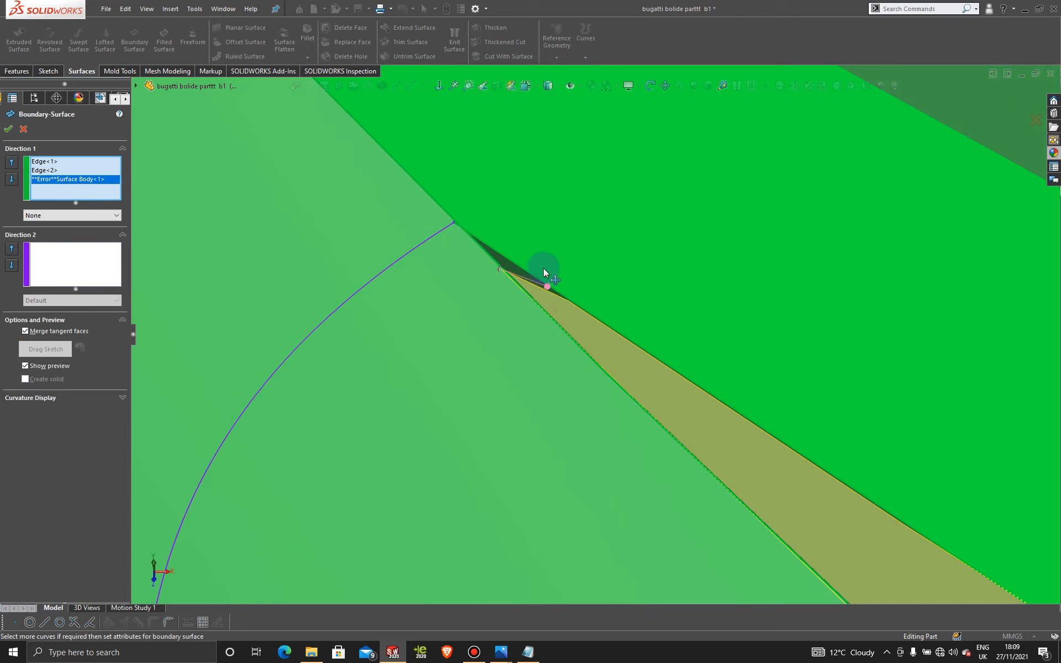
pyautogui.moveTo(474, 222); pyautogui.dragTo(472, 221)
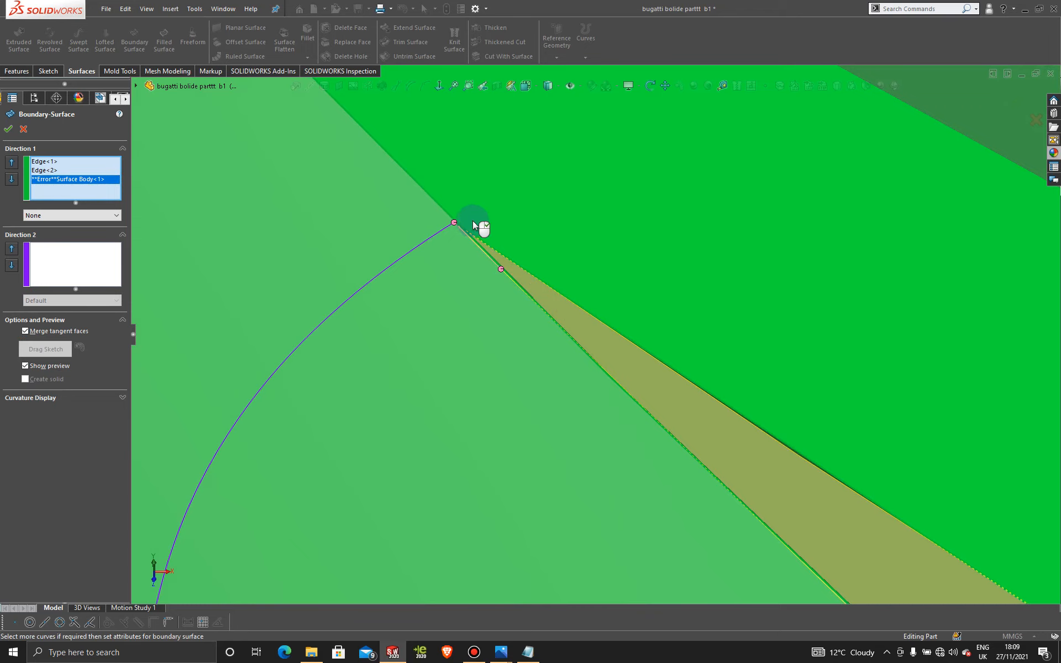
pyautogui.scroll(3, 557, 290)
pyautogui.scroll(9, 627, 379)
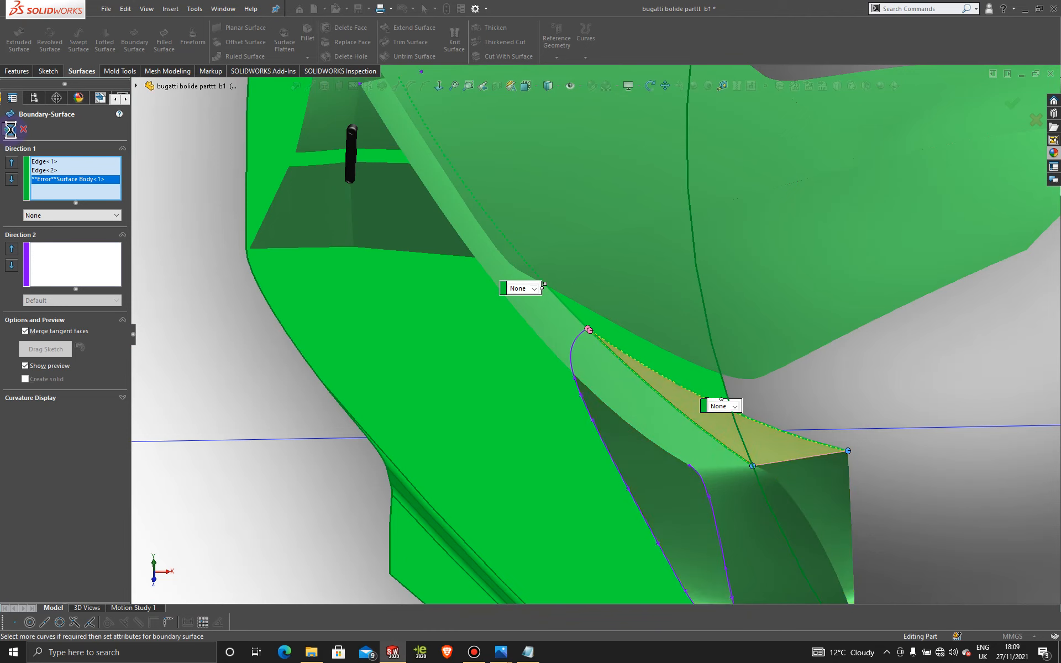
pyautogui.scroll(4, 873, 428)
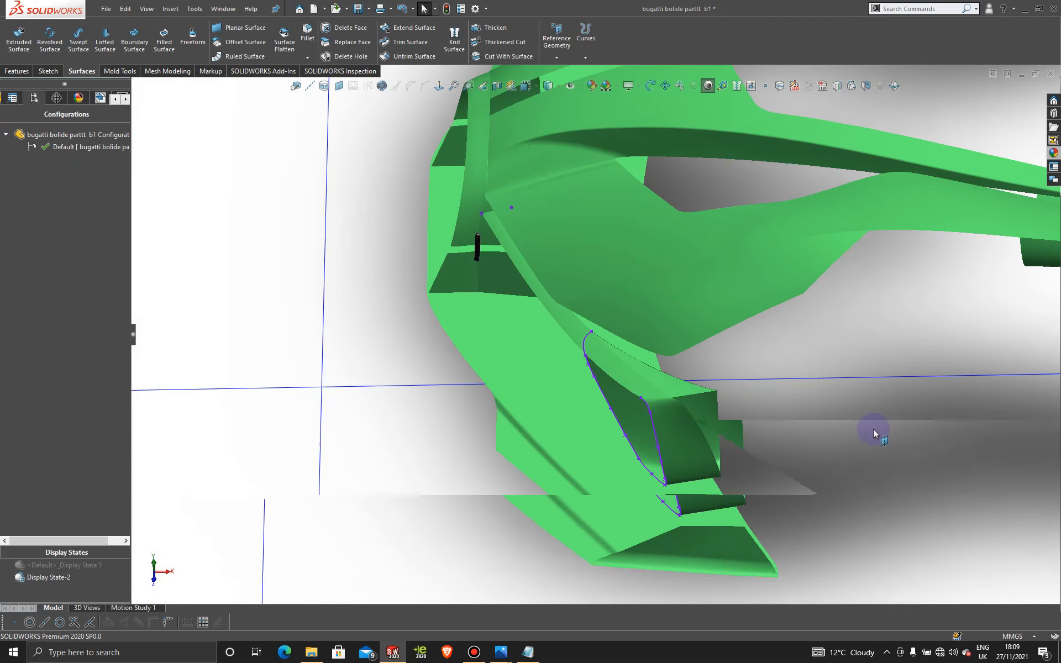
pyautogui.middleClick(715, 425)
pyautogui.moveTo(738, 433); pyautogui.dragTo(758, 320, button='middle')
pyautogui.scroll(-6, 694, 396)
pyautogui.scroll(-3, 940, 177)
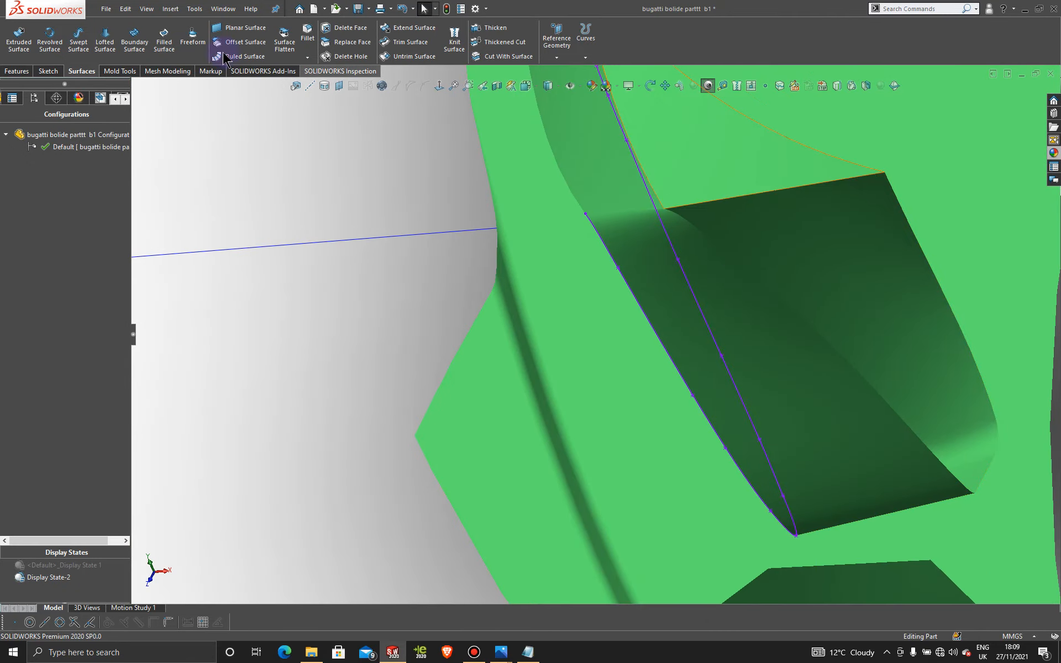
pyautogui.click(164, 38)
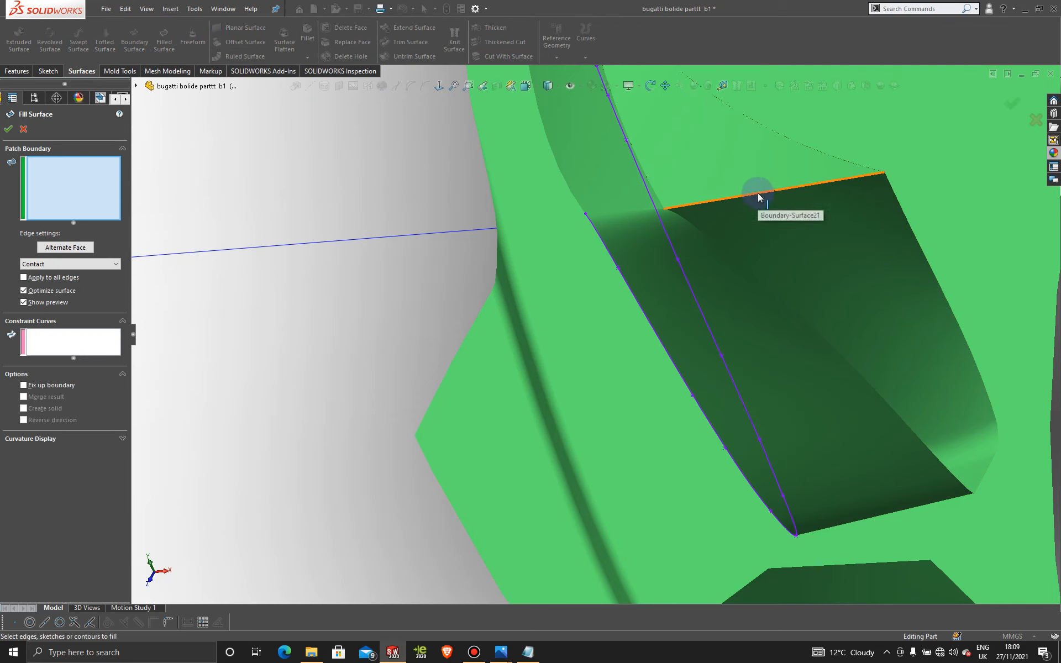
pyautogui.click(24, 129)
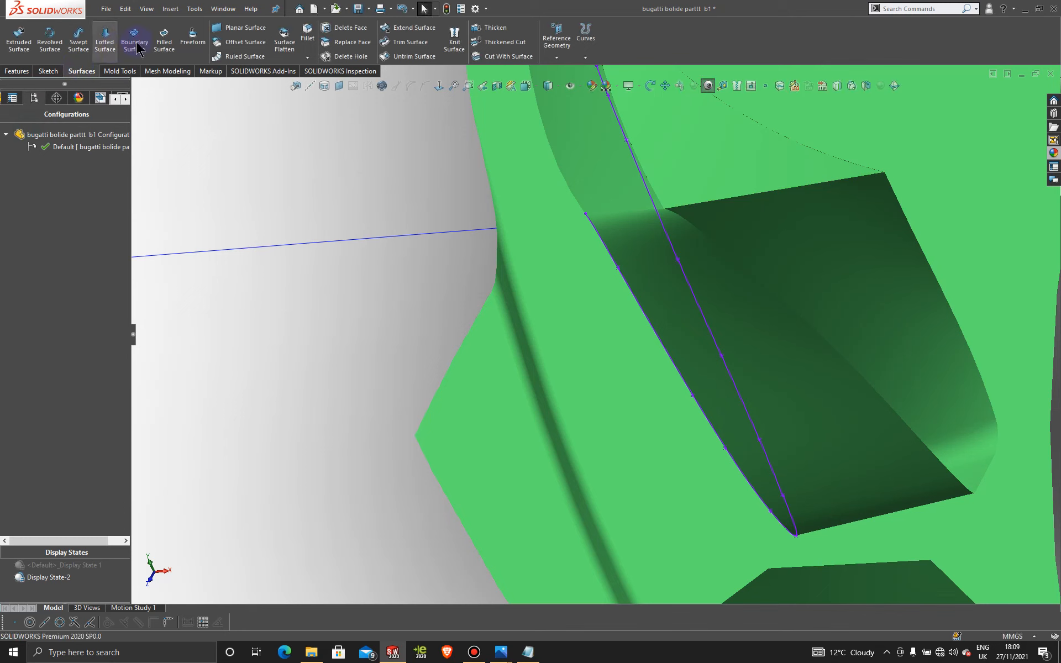
# Try to span the intake's rear opening with a boundary surface between the new top surface's rear edge and the outer wall's curved edge.
pyautogui.click(790, 188)
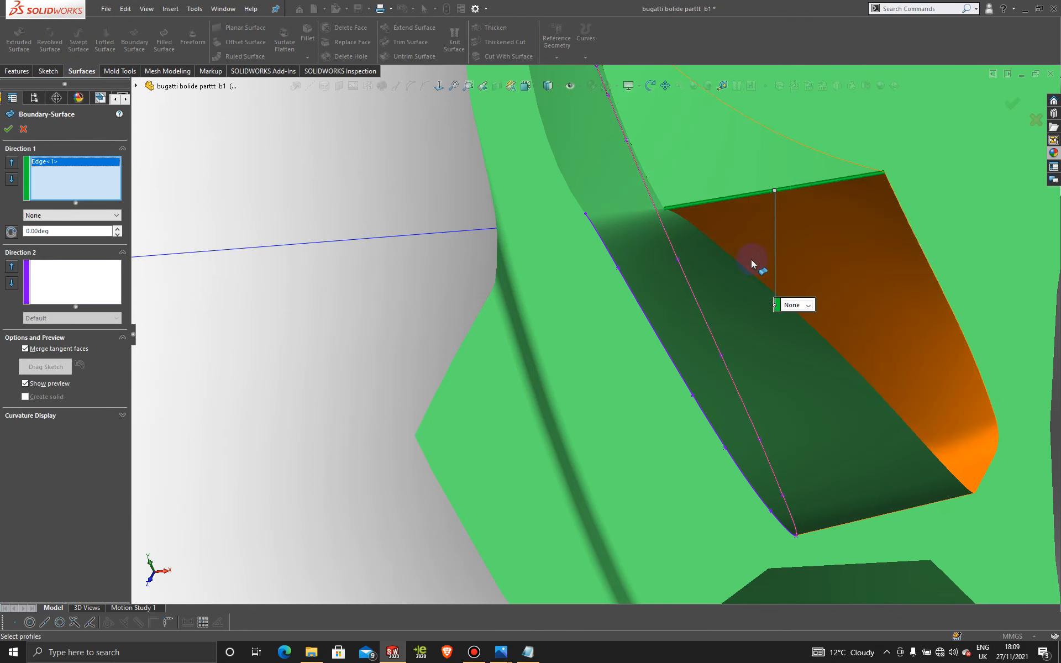
pyautogui.click(738, 263)
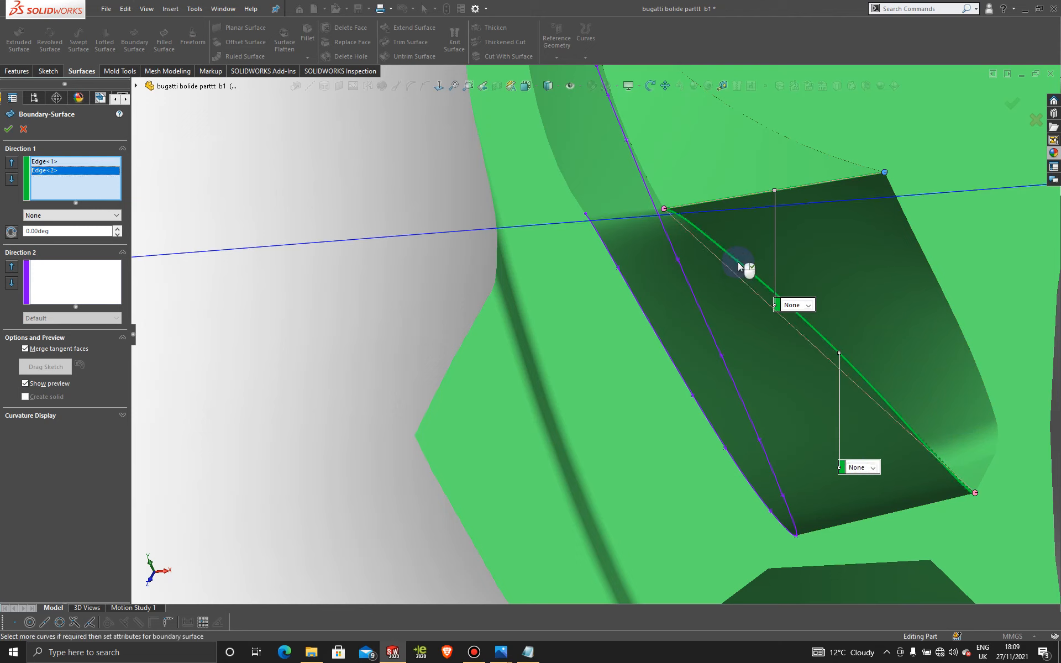
pyautogui.rightClick(664, 213)
pyautogui.click(718, 355)
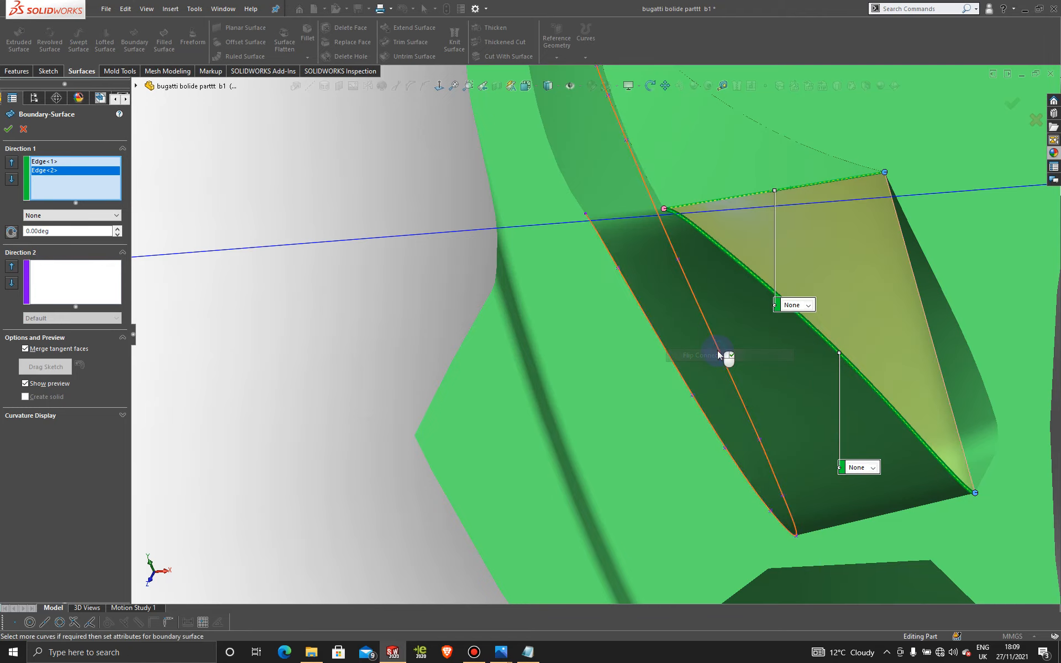
pyautogui.moveTo(902, 350); pyautogui.dragTo(870, 375, button='middle')
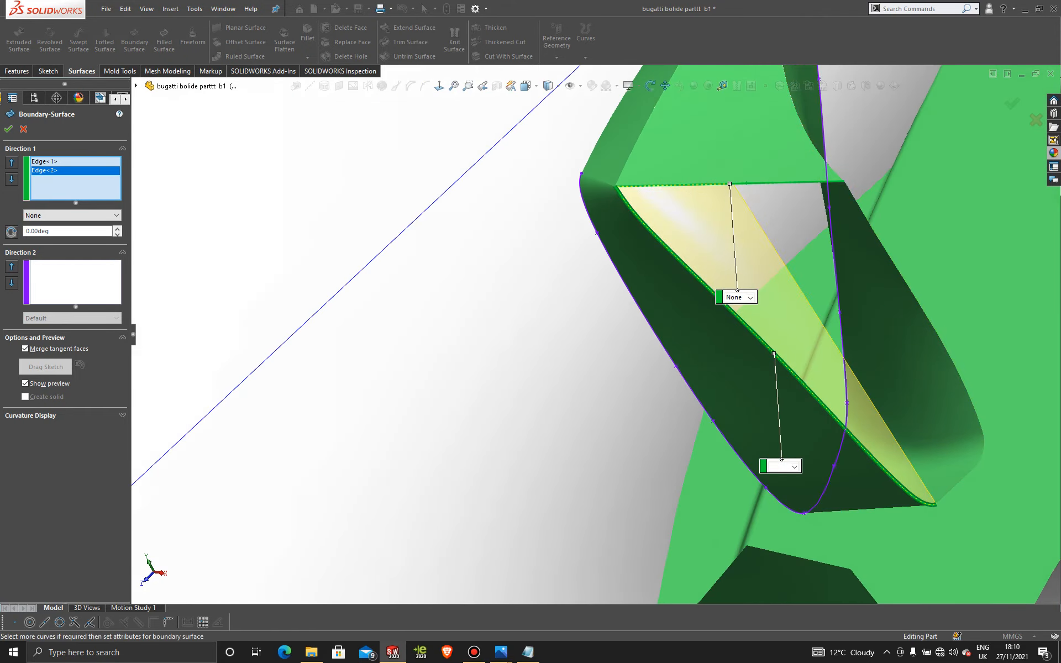
pyautogui.moveTo(793, 322); pyautogui.dragTo(835, 289, button='middle')
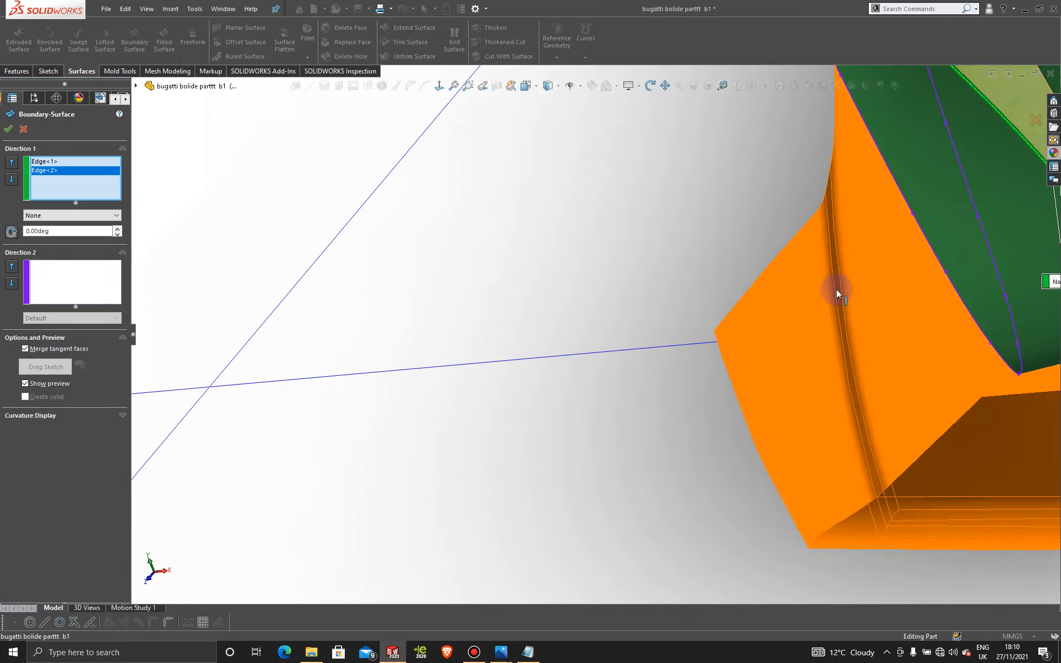
pyautogui.scroll(7, 837, 290)
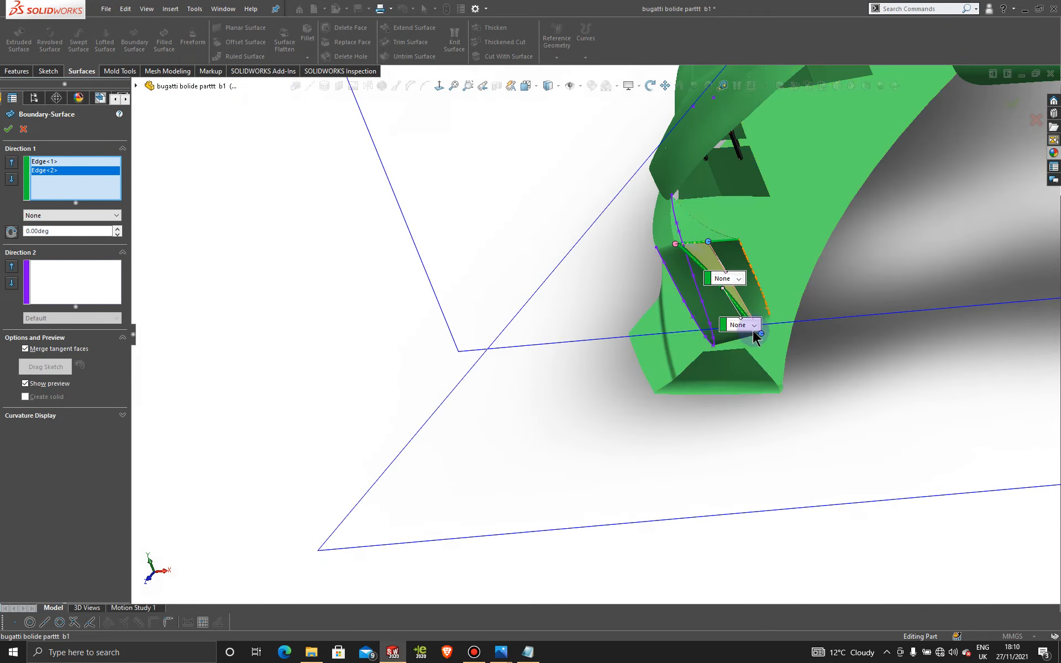
pyautogui.moveTo(755, 339)
pyautogui.mouseDown(button='middle')
pyautogui.moveTo(884, 230)
pyautogui.moveTo(939, 227)
pyautogui.moveTo(902, 271)
pyautogui.moveTo(814, 232)
pyautogui.moveTo(772, 337)
pyautogui.moveTo(762, 448)
pyautogui.moveTo(766, 330)
pyautogui.mouseUp(button='middle')
pyautogui.click(24, 130)
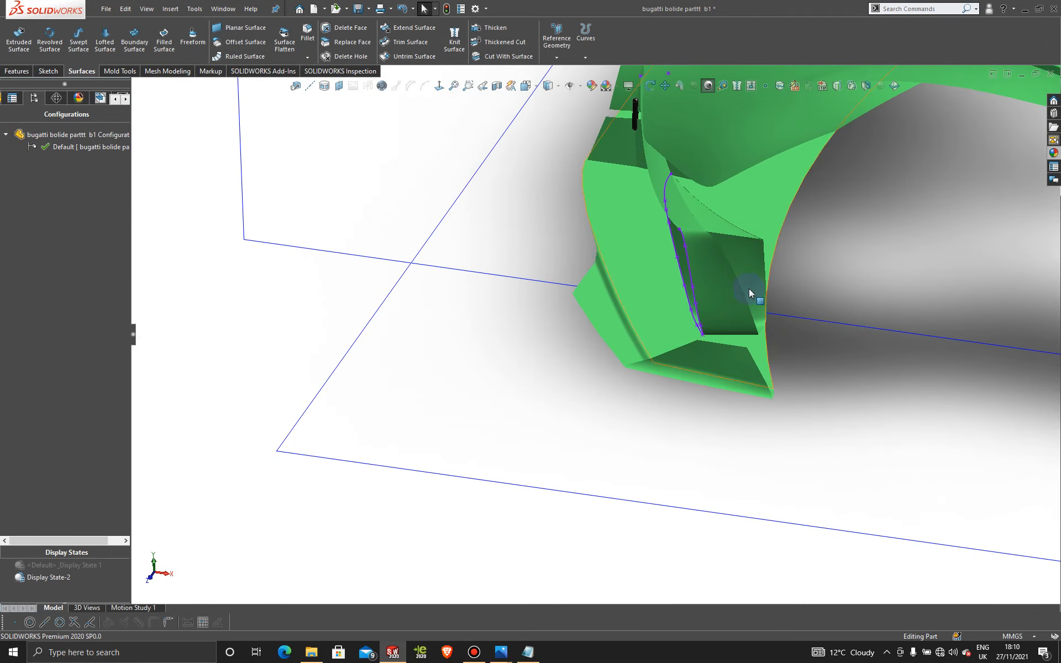
# Examine the rear opening and the new top surface of the intake from several angles.
pyautogui.scroll(-4, 733, 243)
pyautogui.moveTo(665, 289); pyautogui.dragTo(658, 325, button='middle')
pyautogui.scroll(2, 755, 374)
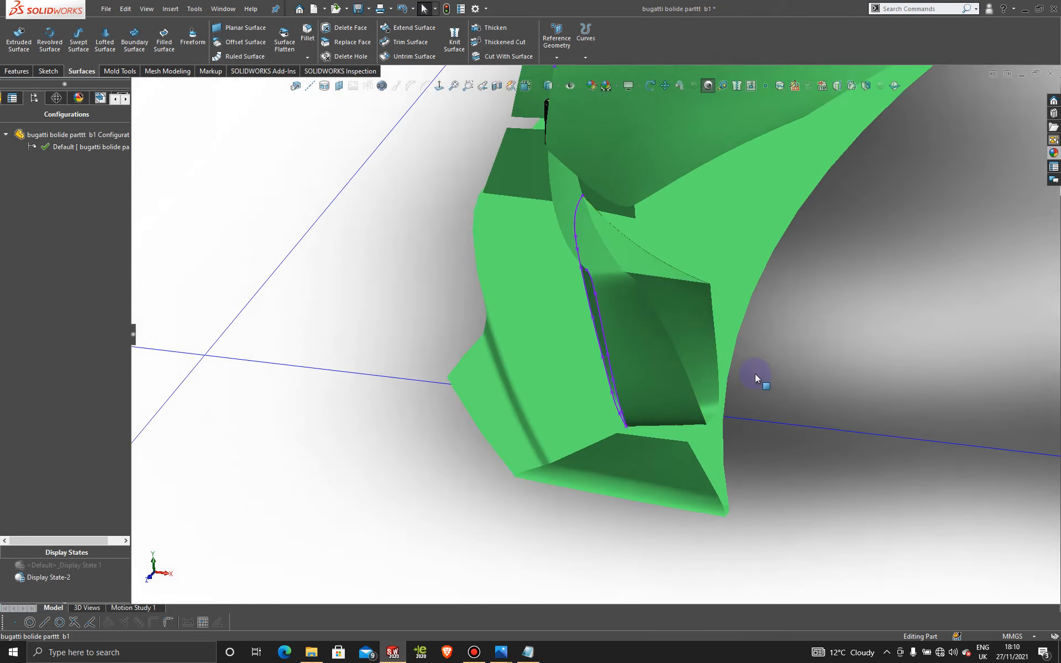
pyautogui.scroll(1, 755, 374)
pyautogui.moveTo(704, 372); pyautogui.dragTo(672, 371, button='middle')
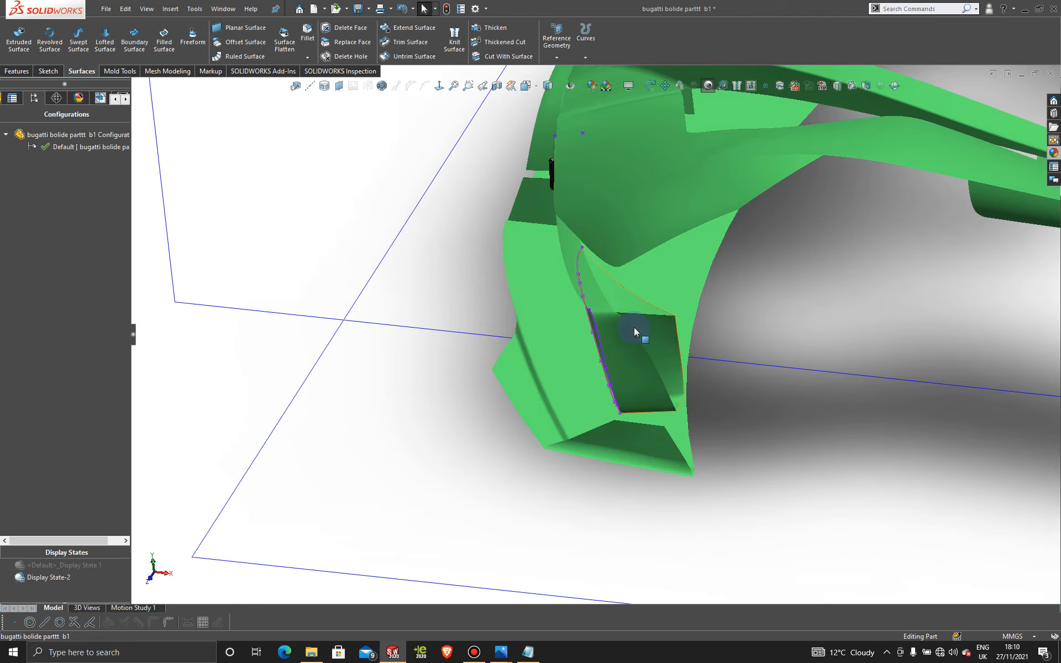
pyautogui.scroll(-3, 634, 328)
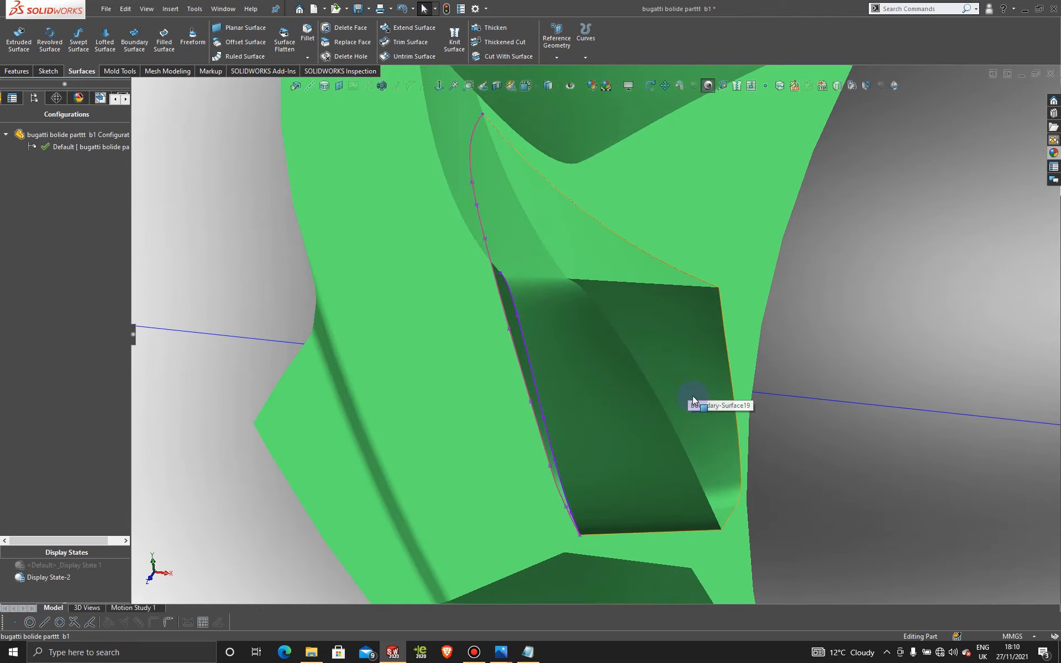
pyautogui.scroll(3, 694, 401)
# Hide the 3D sketch that outlines the intake's front profile, 3DSketch71.
pyautogui.moveTo(691, 398); pyautogui.dragTo(521, 355, button='middle')
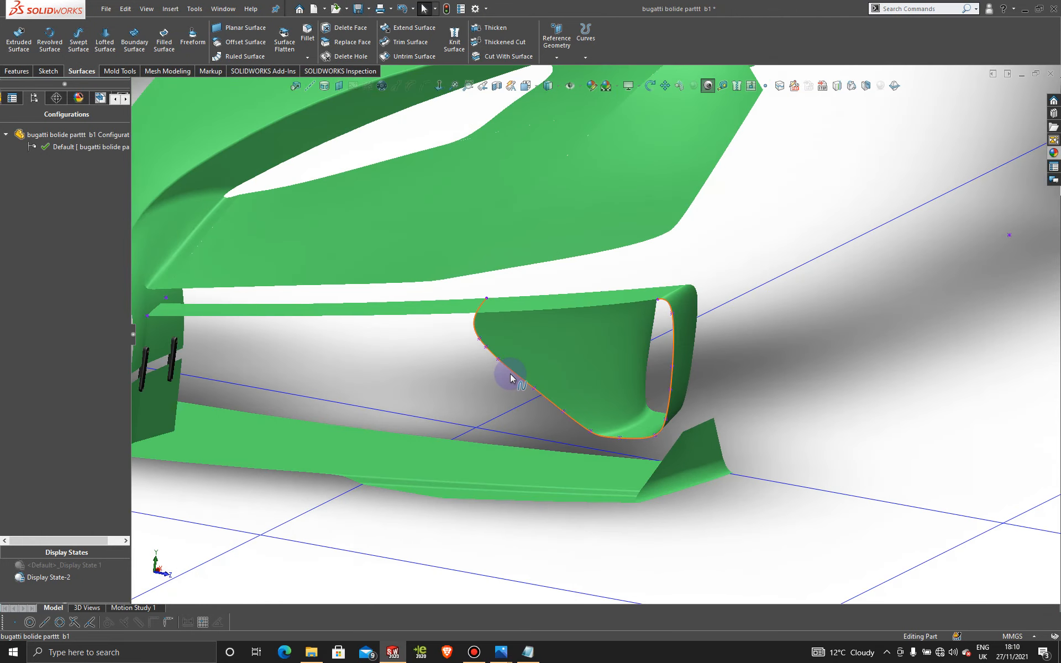
pyautogui.rightClick(516, 377)
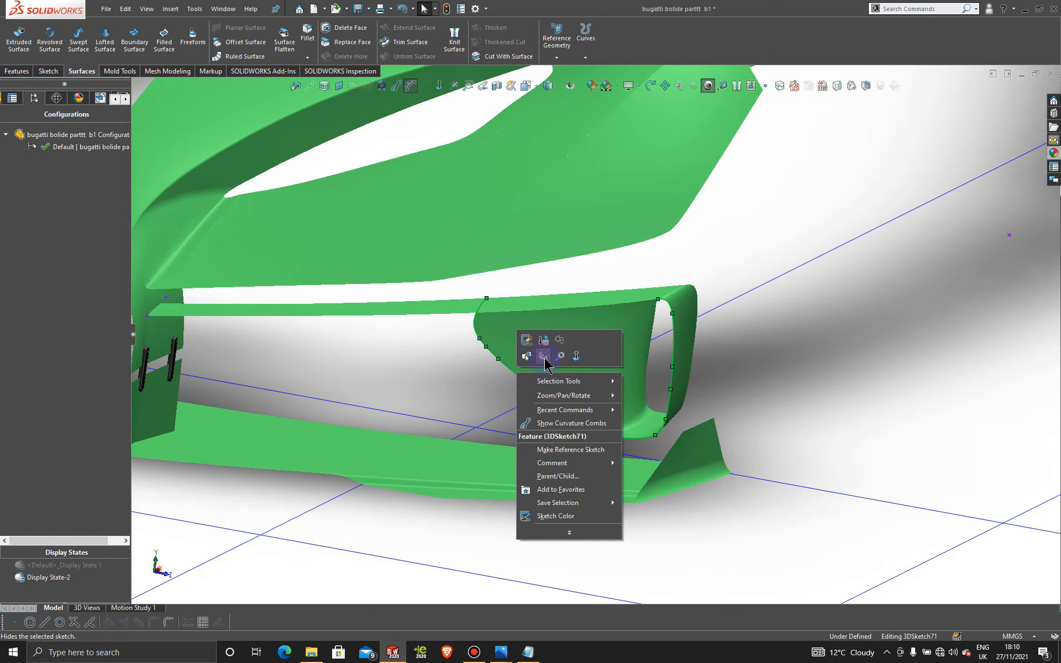
pyautogui.click(543, 356)
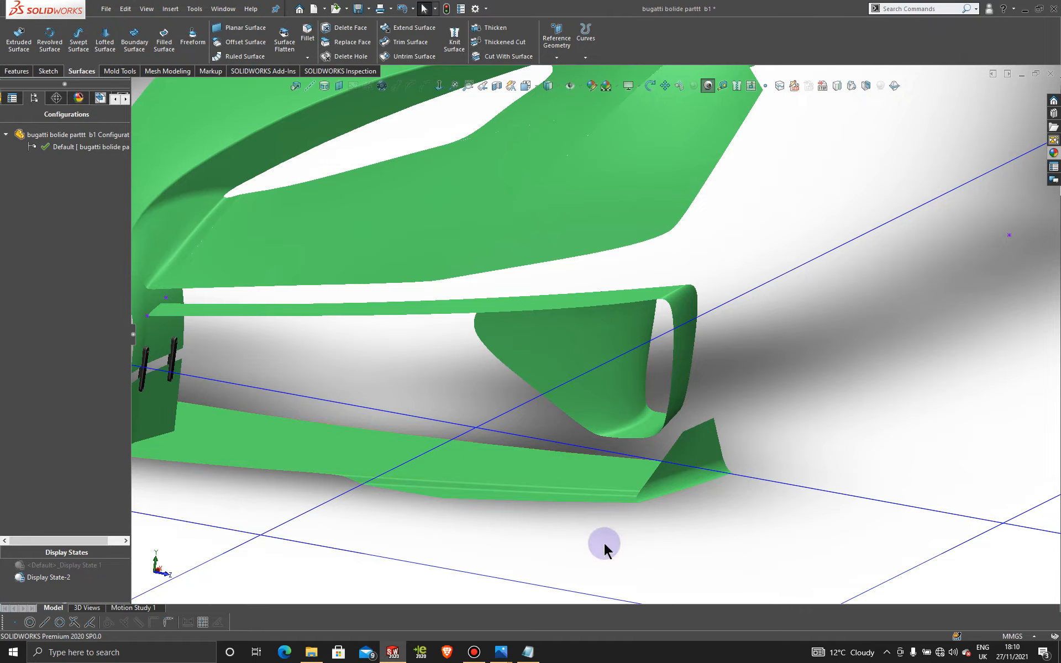
# Set up a mirror of surface bodies with the Front Plane as the mirror plane.
pyautogui.moveTo(535, 386); pyautogui.dragTo(756, 292, button='middle')
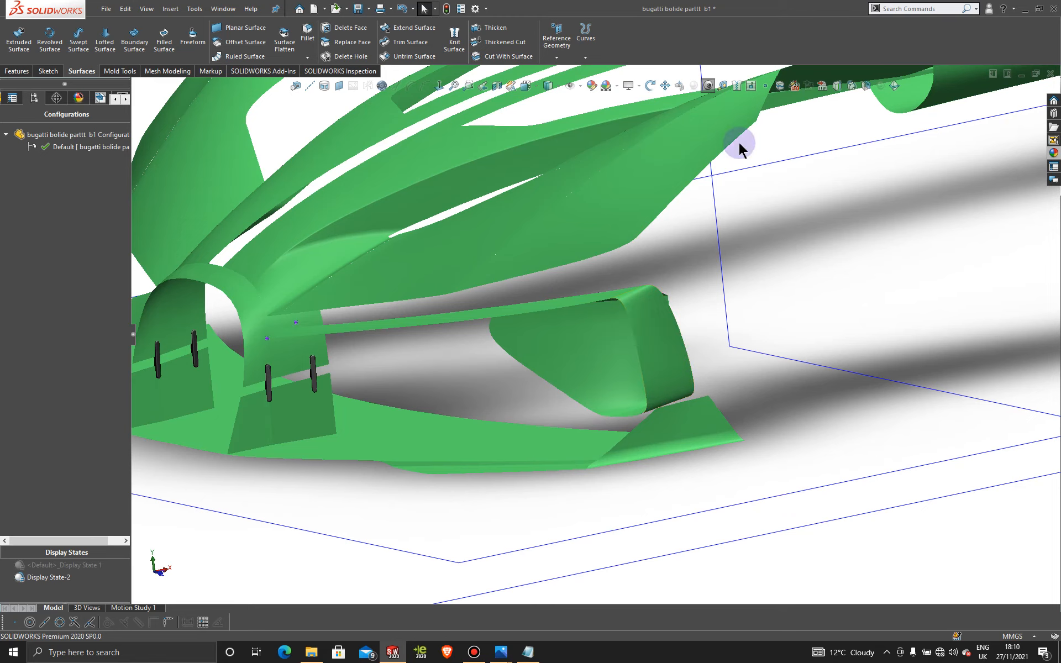
pyautogui.moveTo(653, 303); pyautogui.dragTo(622, 334, button='middle')
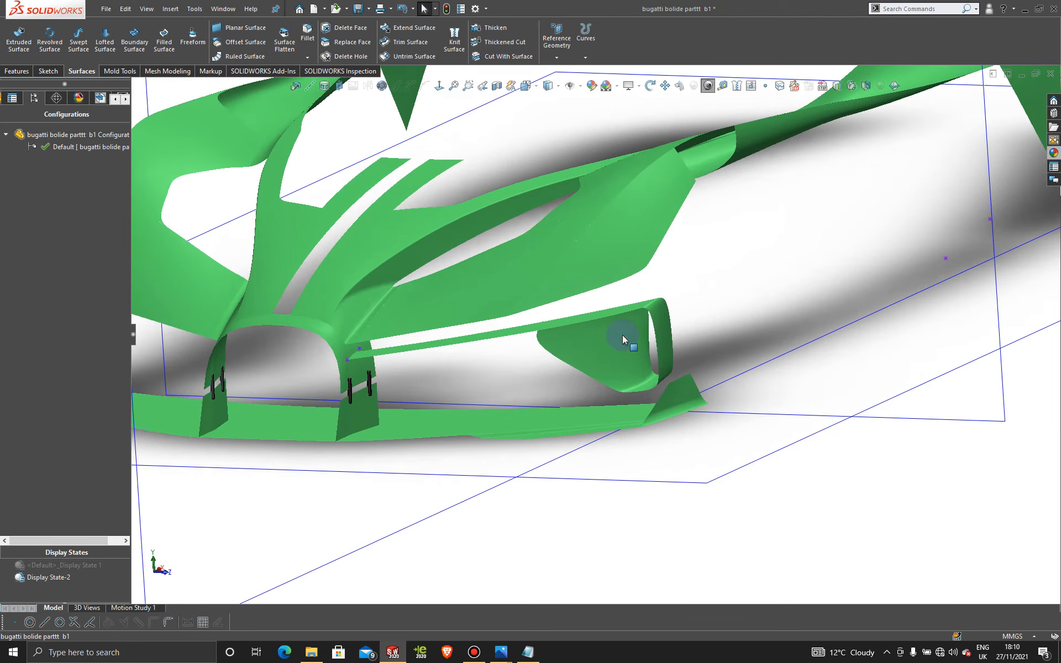
pyautogui.scroll(2, 436, 178)
pyautogui.scroll(-1, 434, 221)
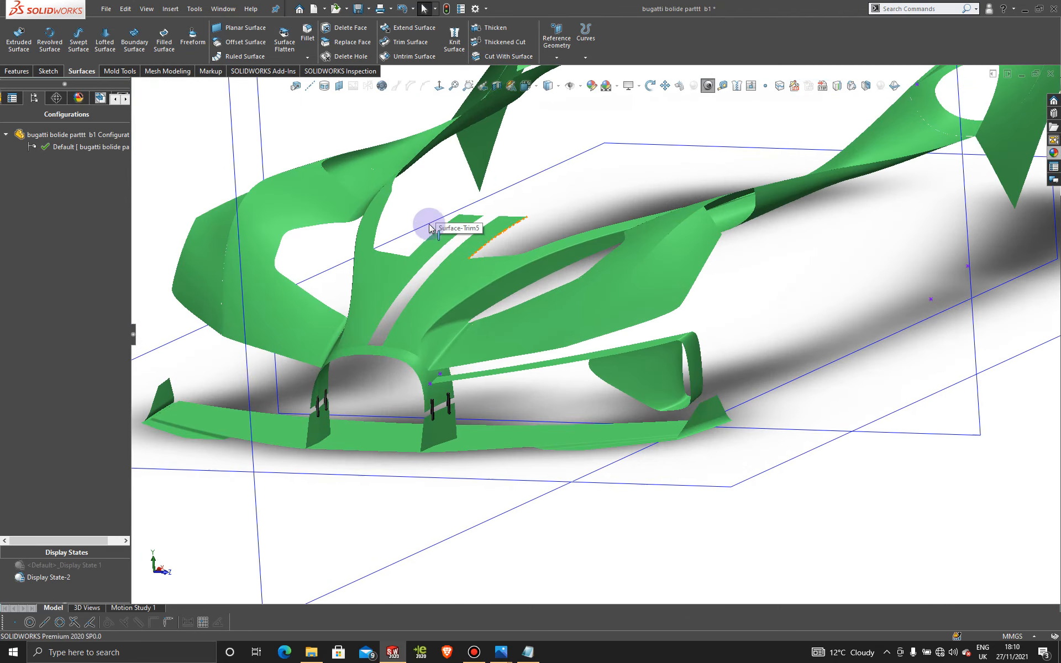
pyautogui.click(17, 72)
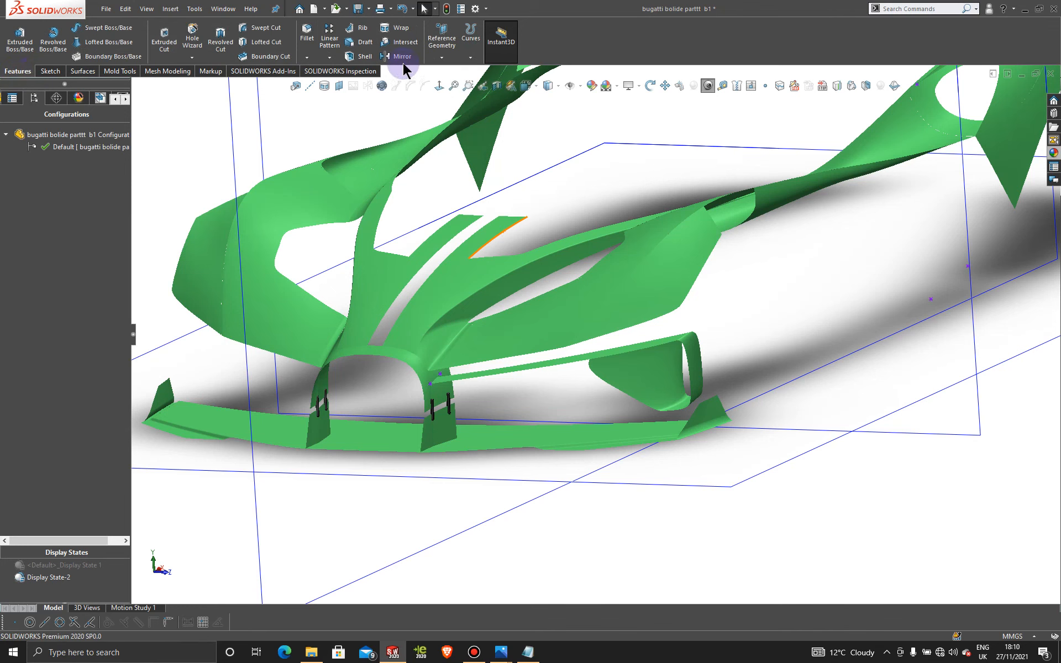
pyautogui.click(403, 56)
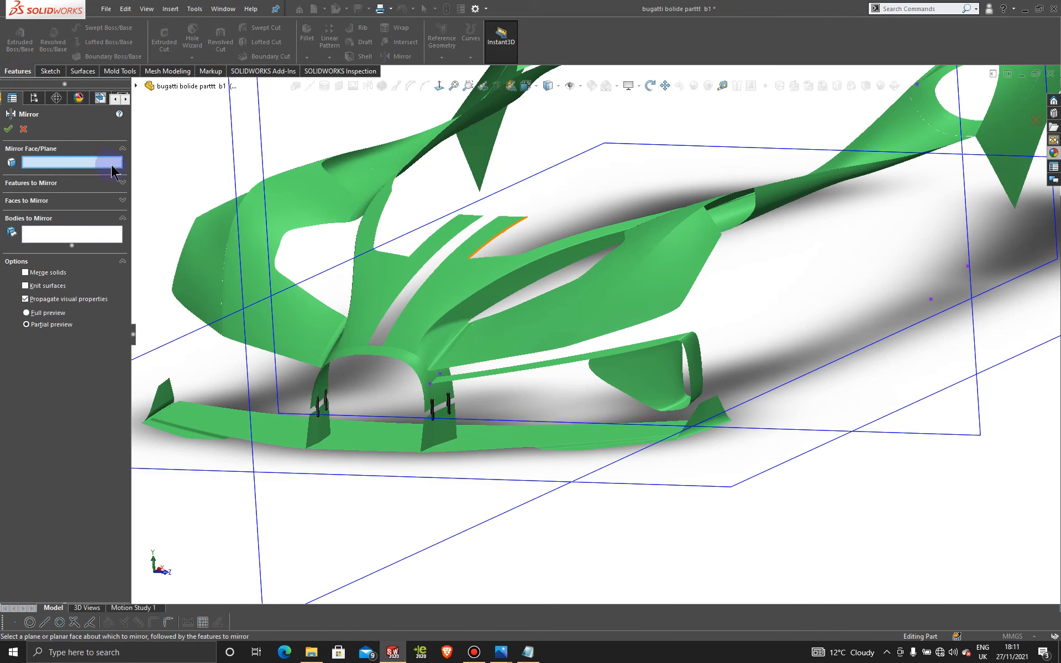
pyautogui.press('f')
pyautogui.click(421, 133)
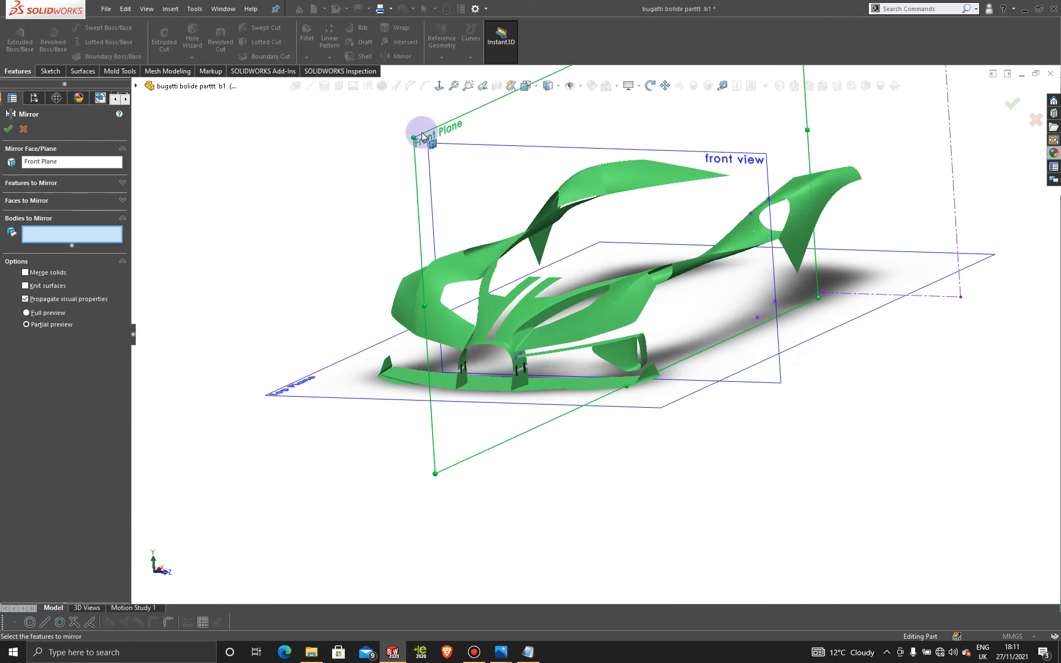
# Choose the front side intake's wall and top surfaces as the bodies to mirror, and create their mirrored copy.
pyautogui.scroll(-5, 608, 324)
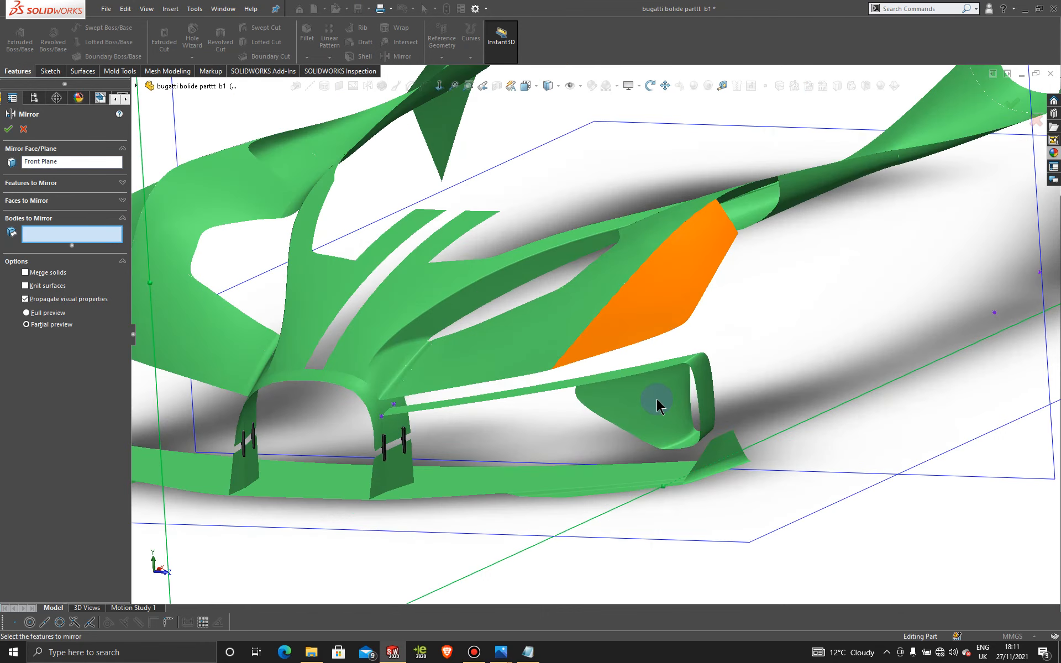
pyautogui.click(658, 405)
pyautogui.click(706, 394)
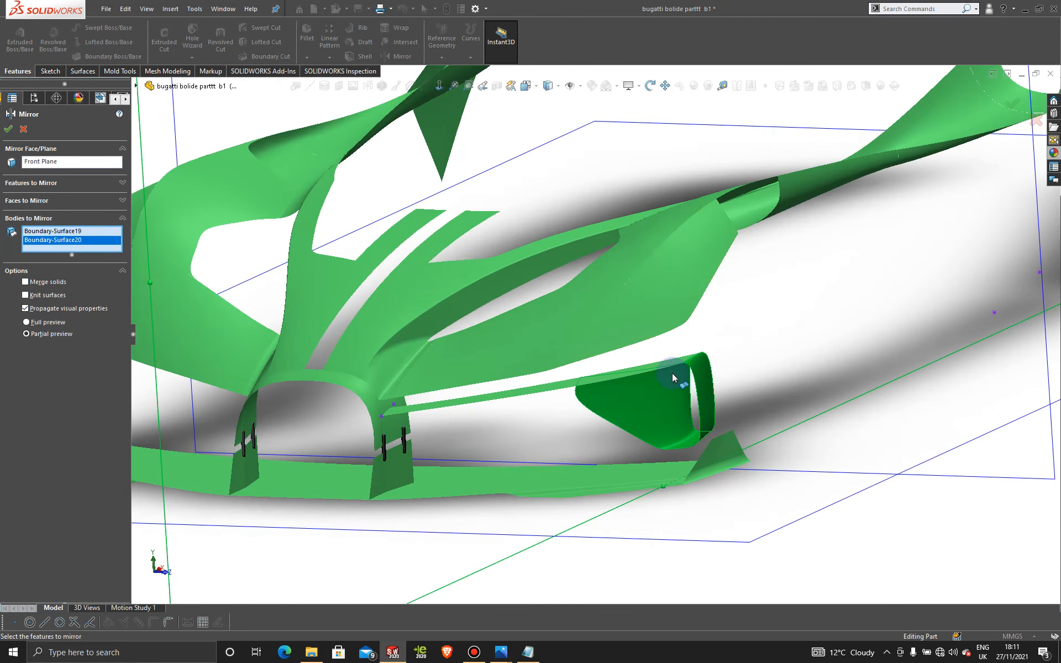
pyautogui.click(654, 369)
pyautogui.moveTo(654, 395); pyautogui.dragTo(287, 225, button='middle')
pyautogui.click(671, 372)
pyautogui.click(8, 129)
# Examine the mirrored front intakes and compare them with the reference pictures jbjnbkn.PNG and jhghjbj.PNG in Photos.
pyautogui.moveTo(559, 201); pyautogui.dragTo(668, 331, button='middle')
pyautogui.scroll(-2, 647, 331)
pyautogui.scroll(4, 532, 284)
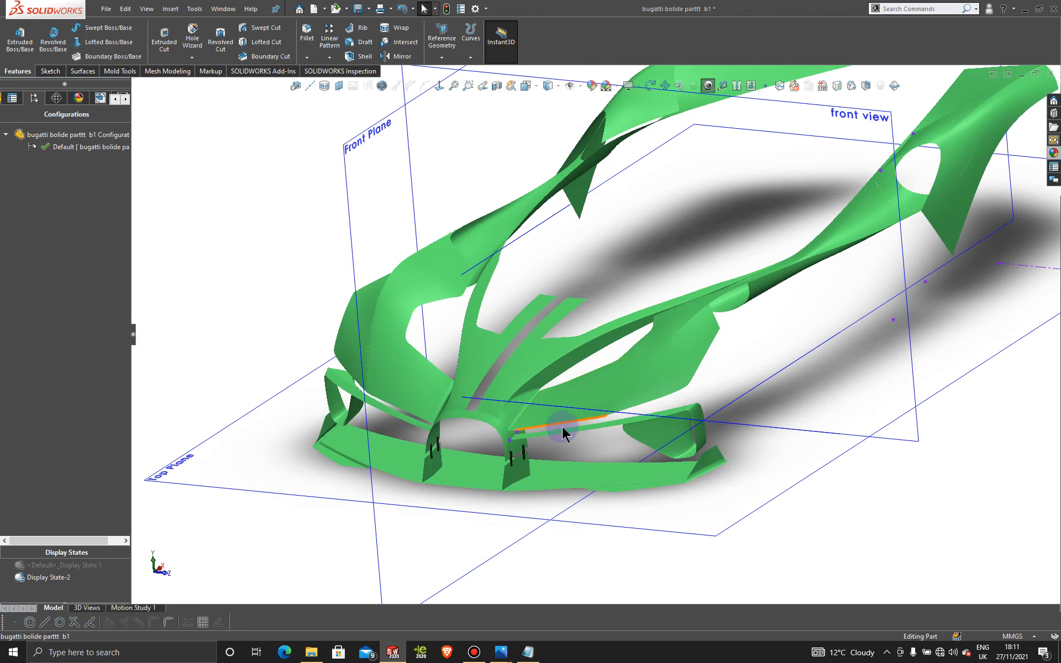
pyautogui.scroll(-2, 563, 434)
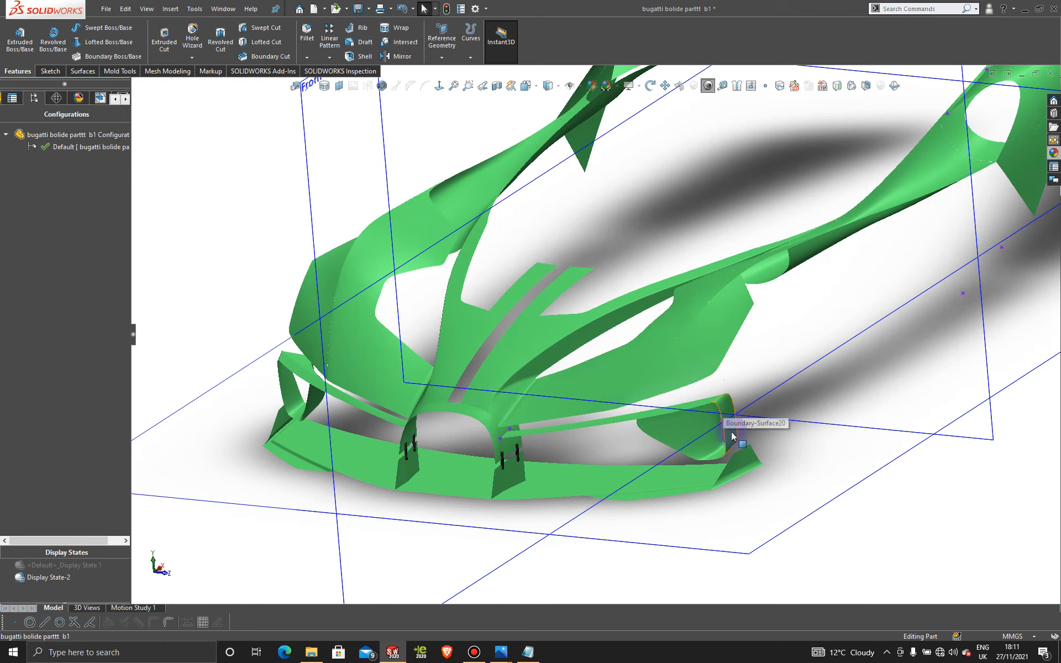
pyautogui.moveTo(725, 431)
pyautogui.mouseDown(button='middle')
pyautogui.moveTo(753, 419)
pyautogui.moveTo(675, 395)
pyautogui.moveTo(725, 421)
pyautogui.moveTo(732, 542)
pyautogui.moveTo(735, 409)
pyautogui.moveTo(724, 426)
pyautogui.mouseUp(button='middle')
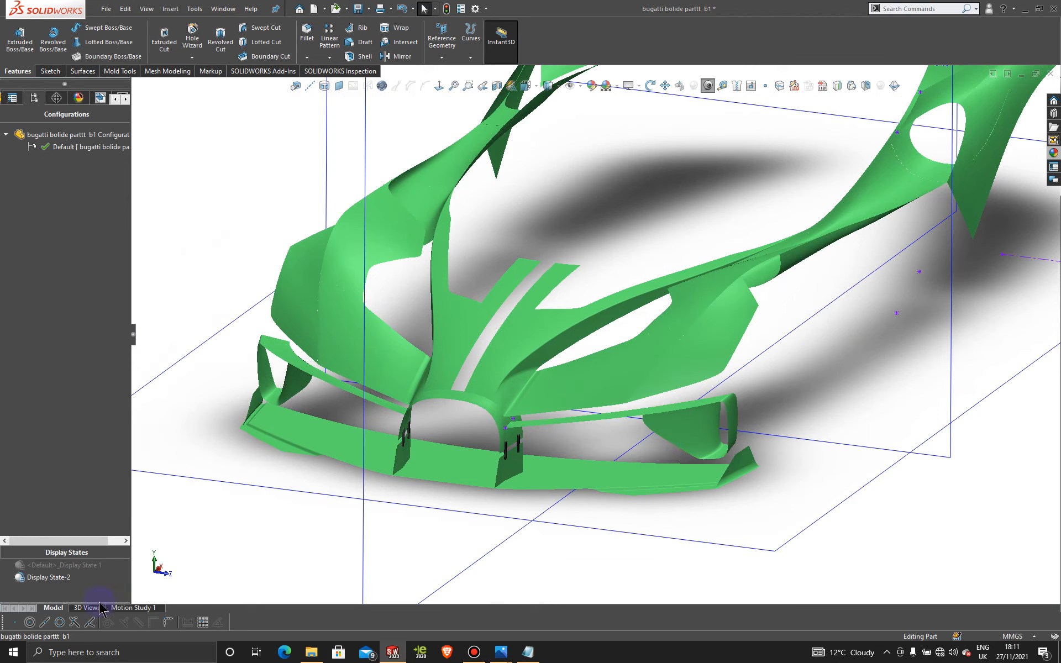
pyautogui.moveTo(503, 658)
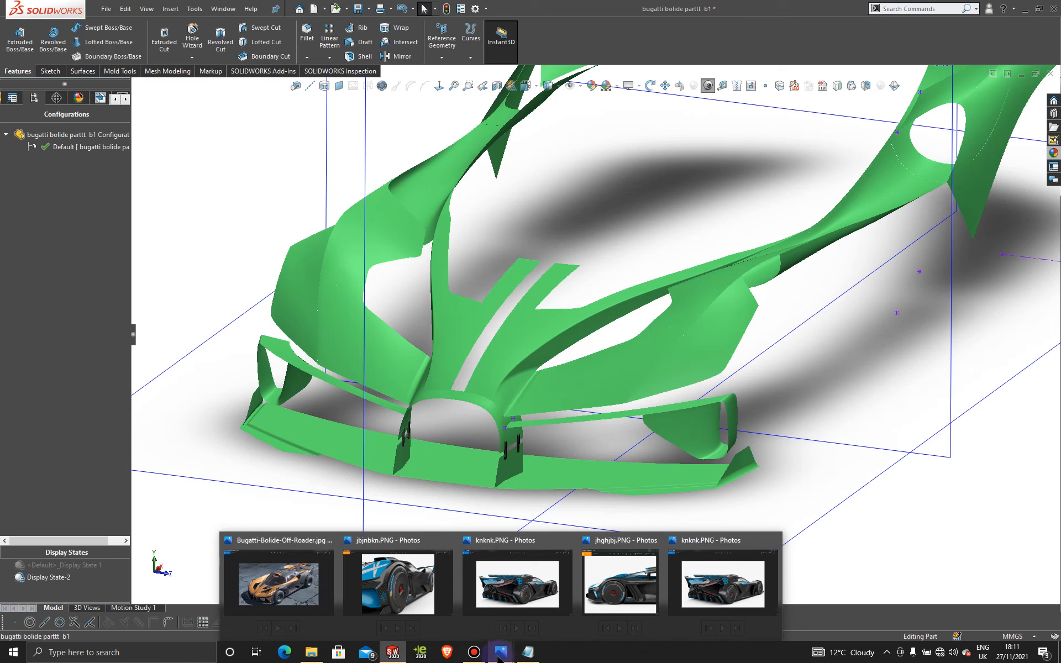
pyautogui.click(393, 613)
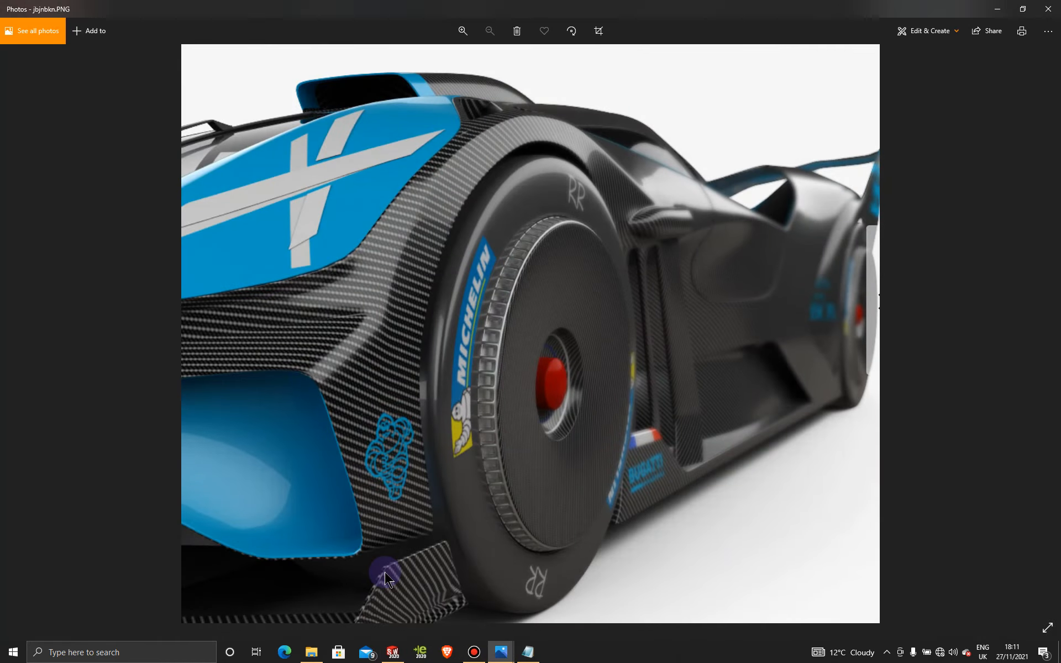
pyautogui.click(1056, 5)
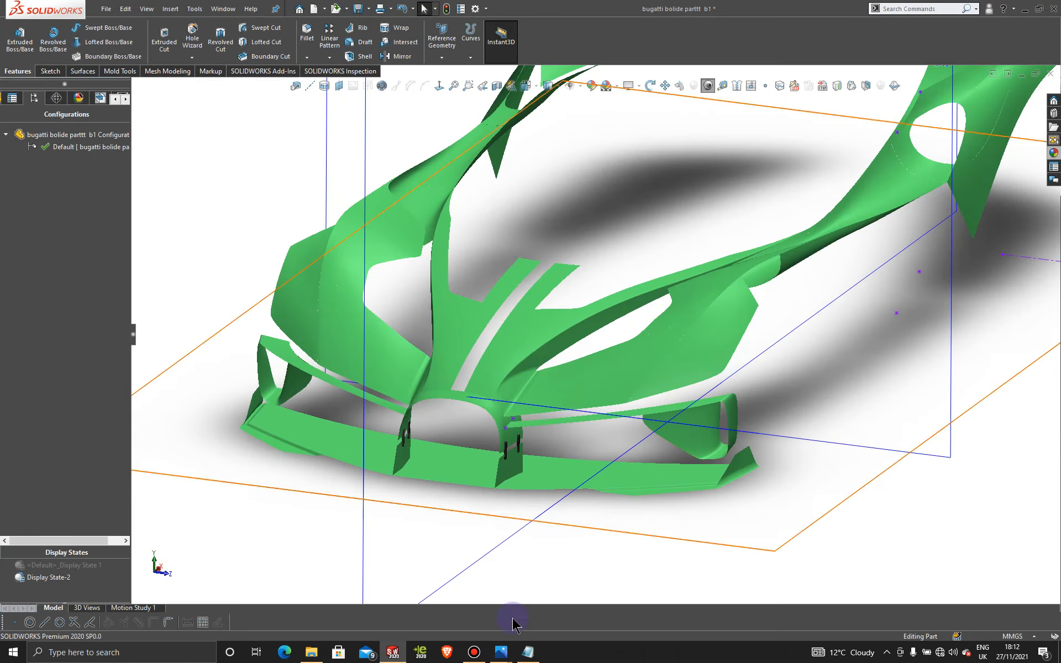
pyautogui.moveTo(501, 661)
pyautogui.moveTo(584, 593)
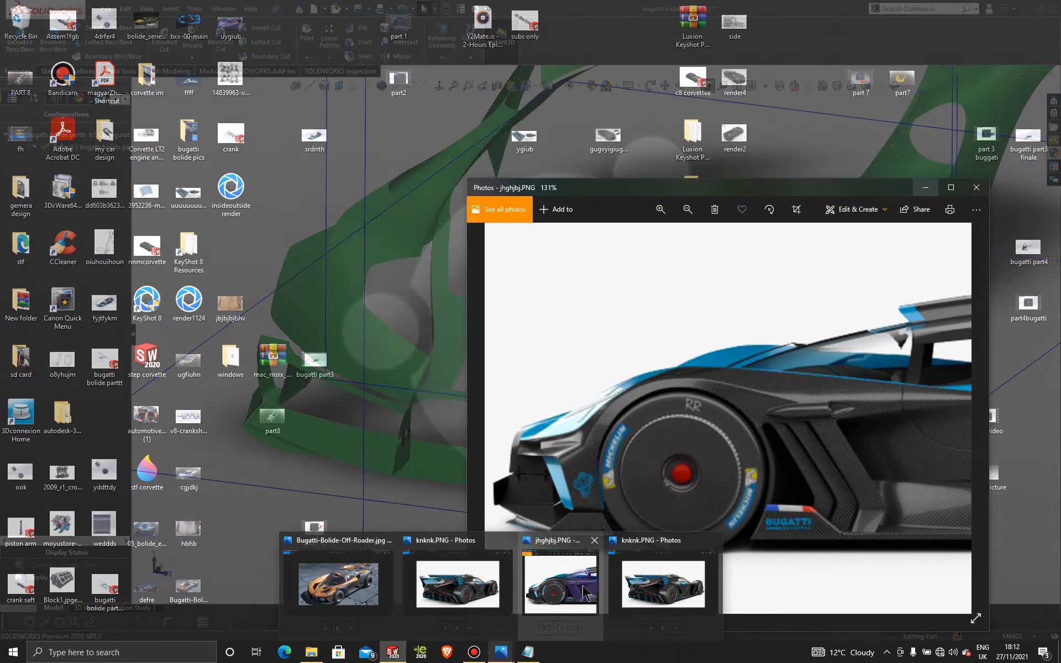
pyautogui.click(583, 589)
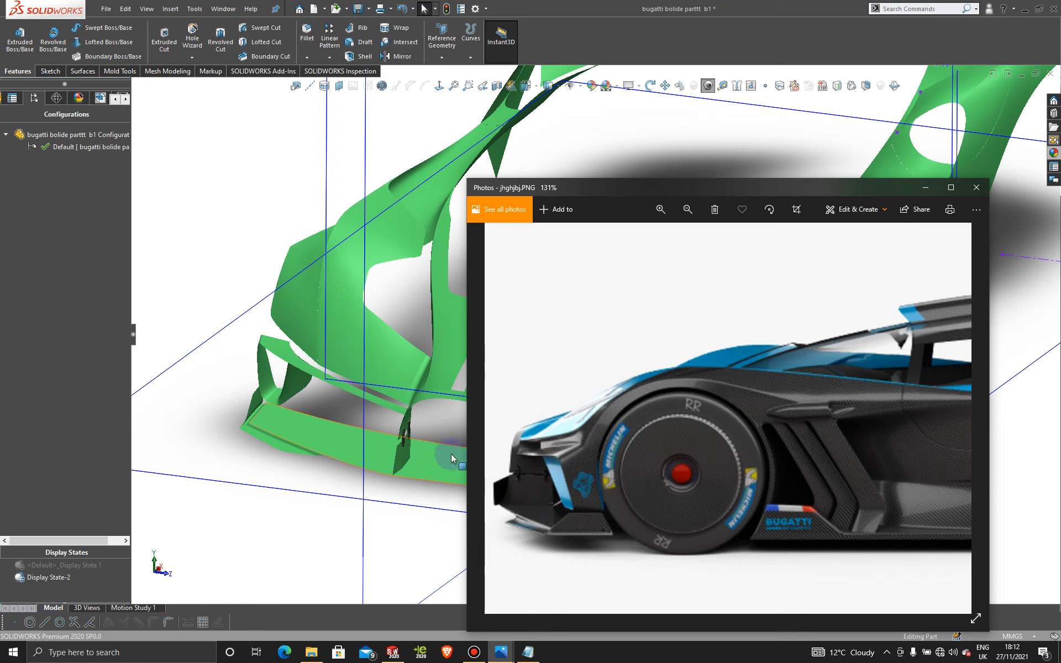
pyautogui.click(925, 190)
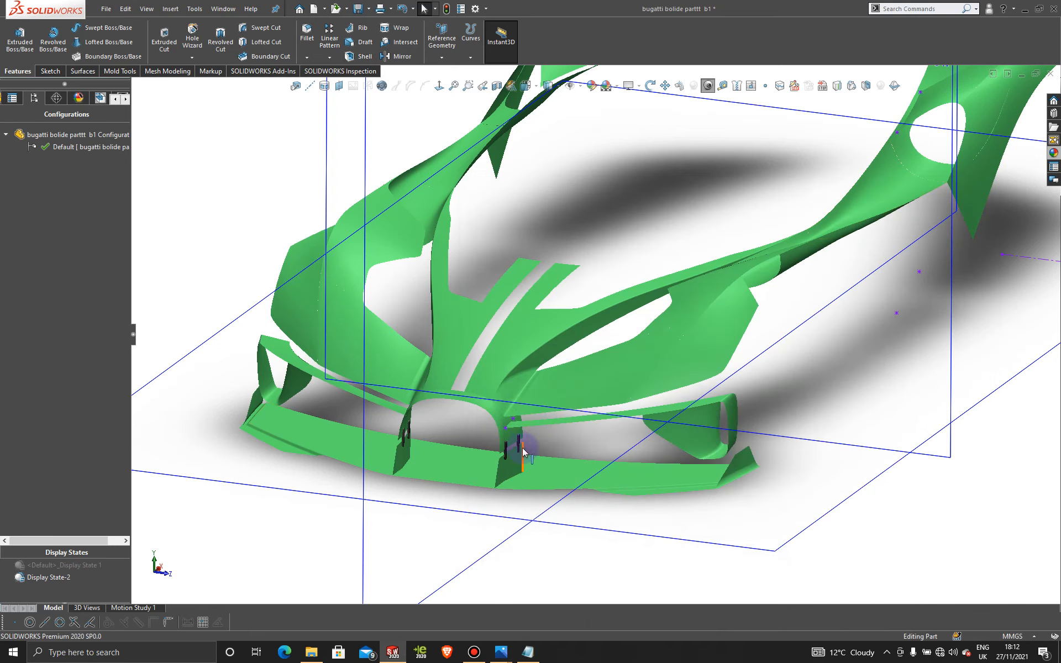
pyautogui.moveTo(523, 449); pyautogui.dragTo(497, 427, button='middle')
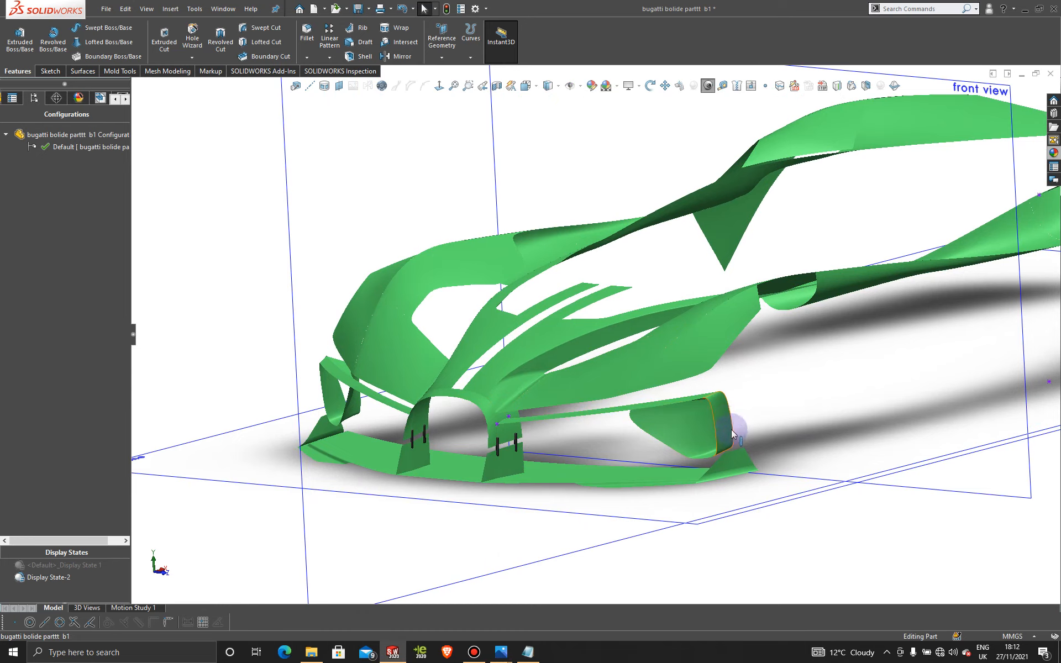
pyautogui.moveTo(576, 438); pyautogui.dragTo(588, 476, button='middle')
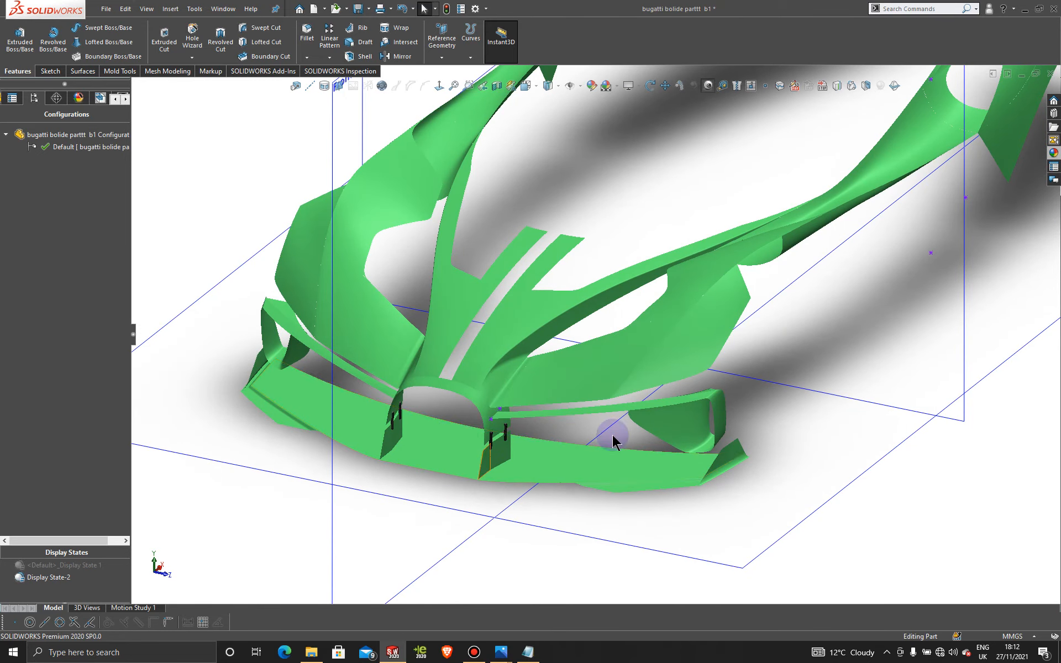
pyautogui.moveTo(619, 462)
pyautogui.mouseDown(button='middle')
pyautogui.moveTo(635, 393)
pyautogui.moveTo(544, 419)
pyautogui.moveTo(589, 399)
pyautogui.moveTo(608, 457)
pyautogui.mouseUp(button='middle')
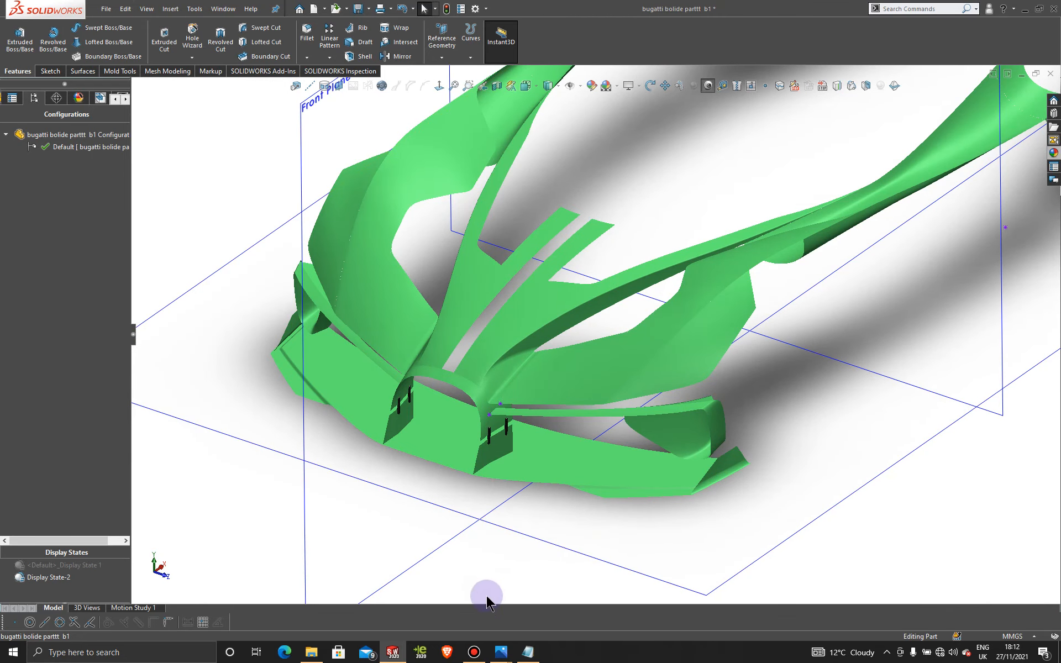
pyautogui.click(474, 652)
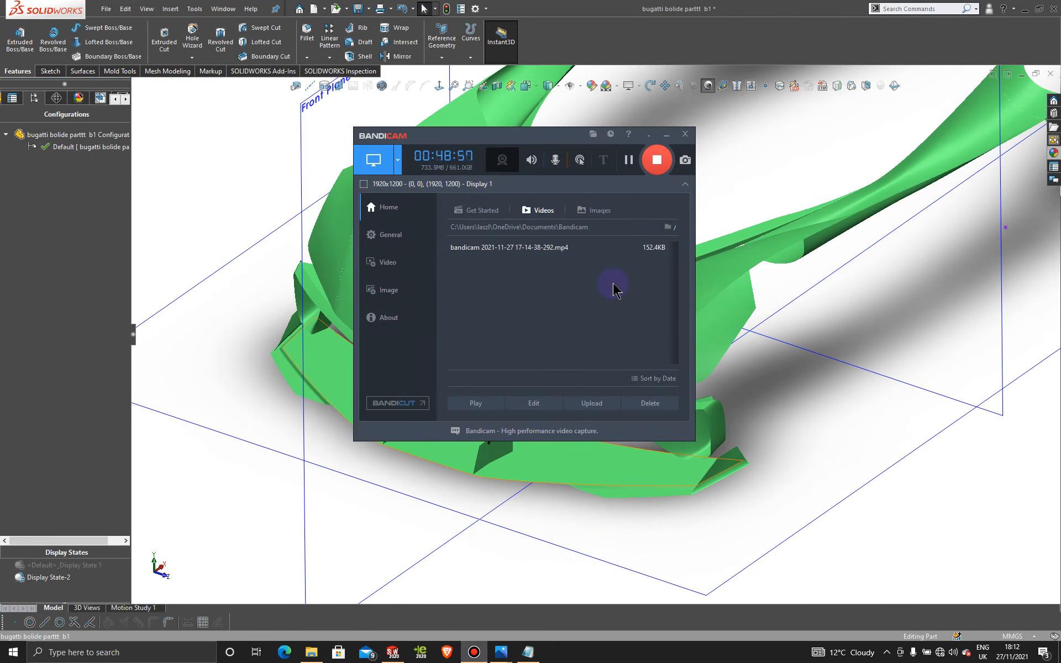